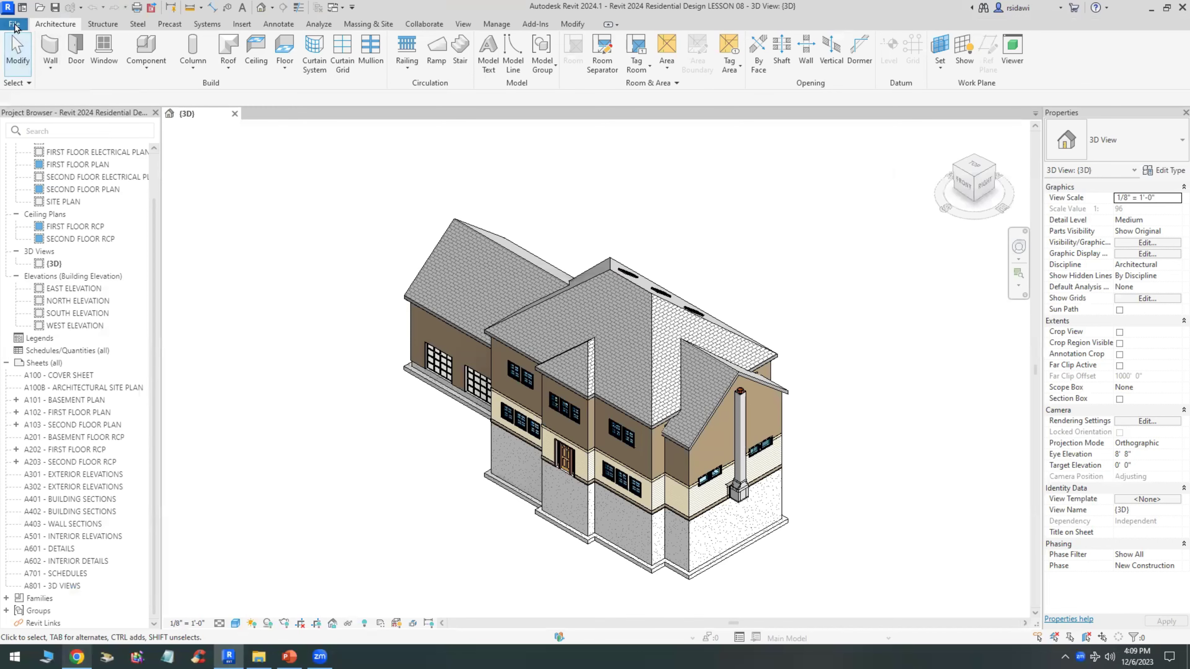
Show the File menu's Save As options for the LESSON 08 project
{"action": "left_click", "coordinate": [14, 24]}
{"action": "mouse_move", "coordinate": [43, 170]}
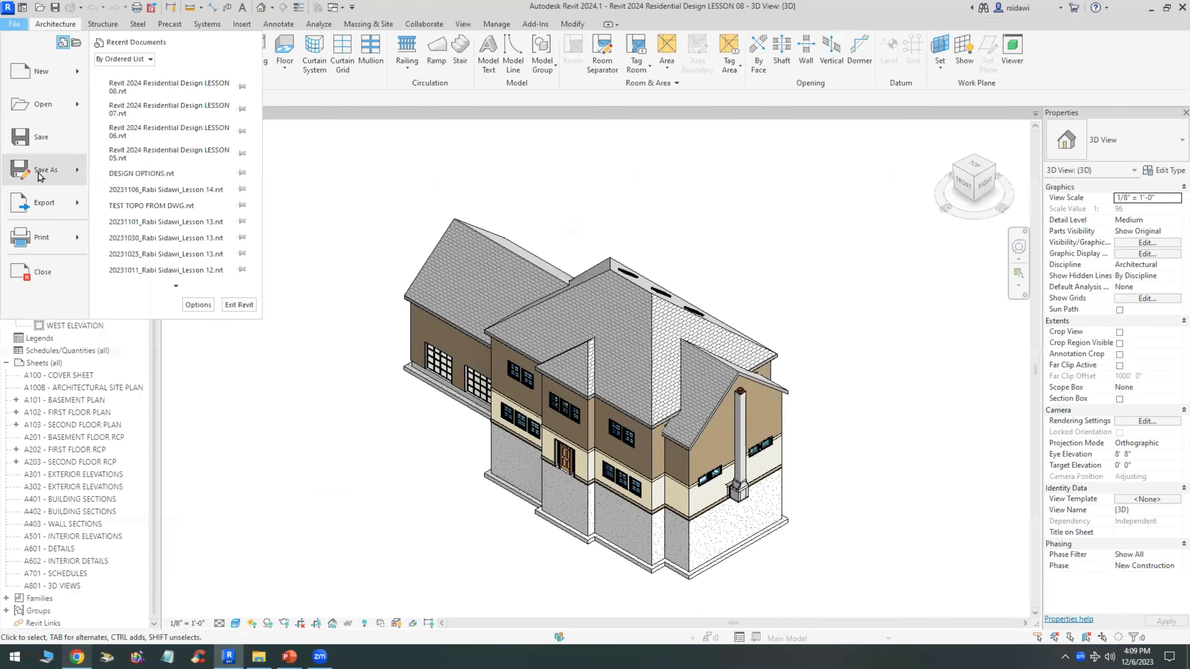
Save the project as 'Revit 2024 Residential Design LESSON 09', changing 08 to 09
{"action": "left_click", "coordinate": [135, 131]}
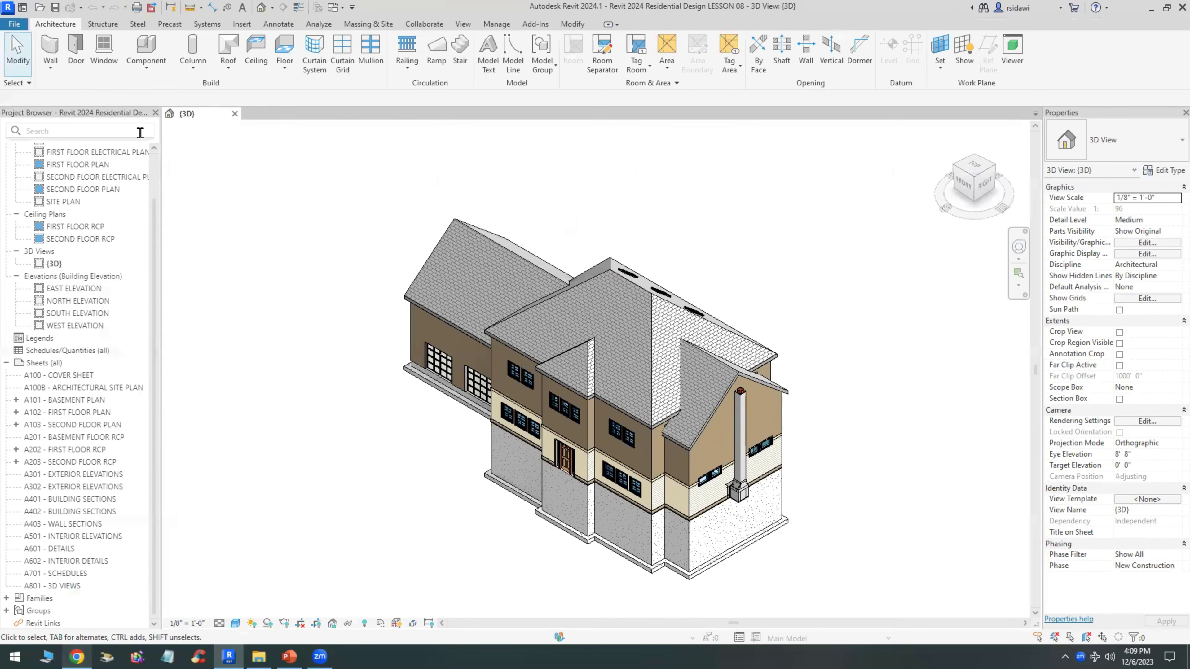
{"action": "left_click", "coordinate": [603, 422]}
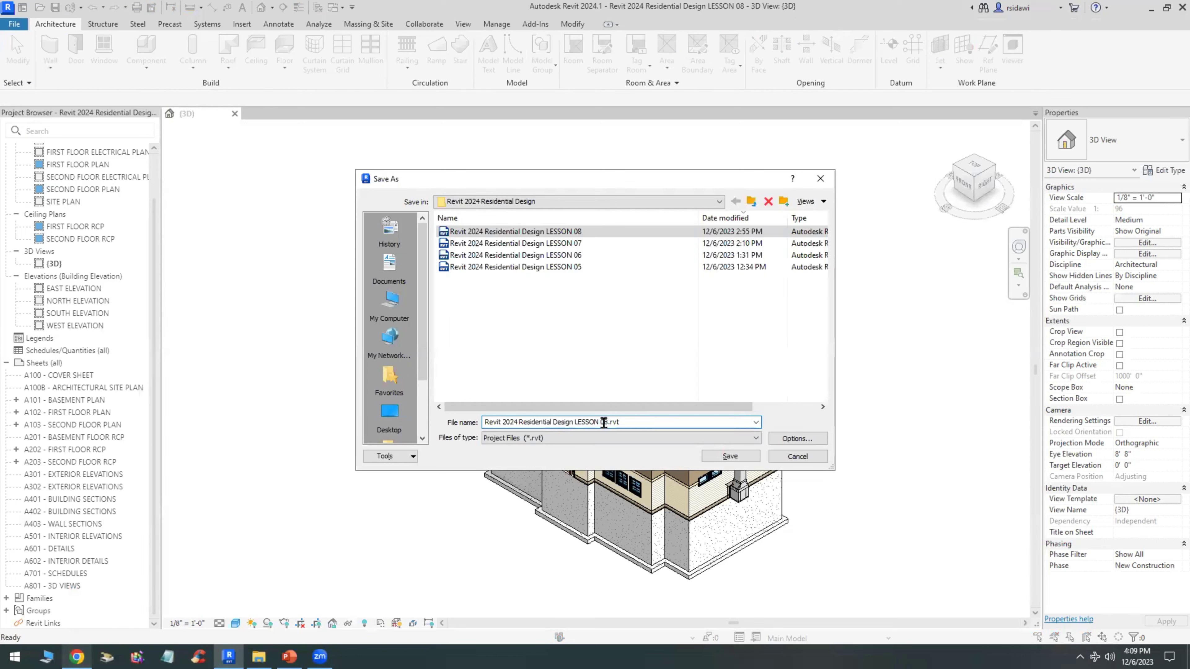
{"action": "left_click_drag", "start_coordinate": [604, 422], "coordinate": [670, 424]}
{"action": "type", "text": "9"}
{"action": "left_click", "coordinate": [743, 462]}
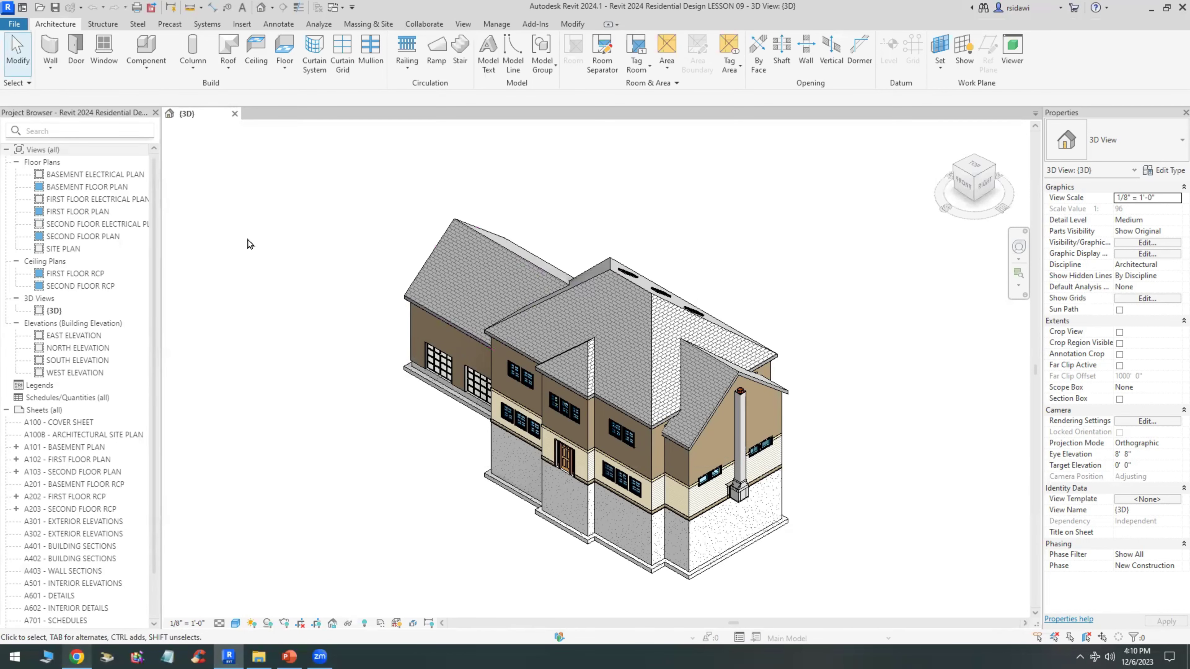
Open BASEMENT FLOOR PLAN and close the {3D} view
{"action": "key", "text": "Up"}
{"action": "key", "text": "Up"}
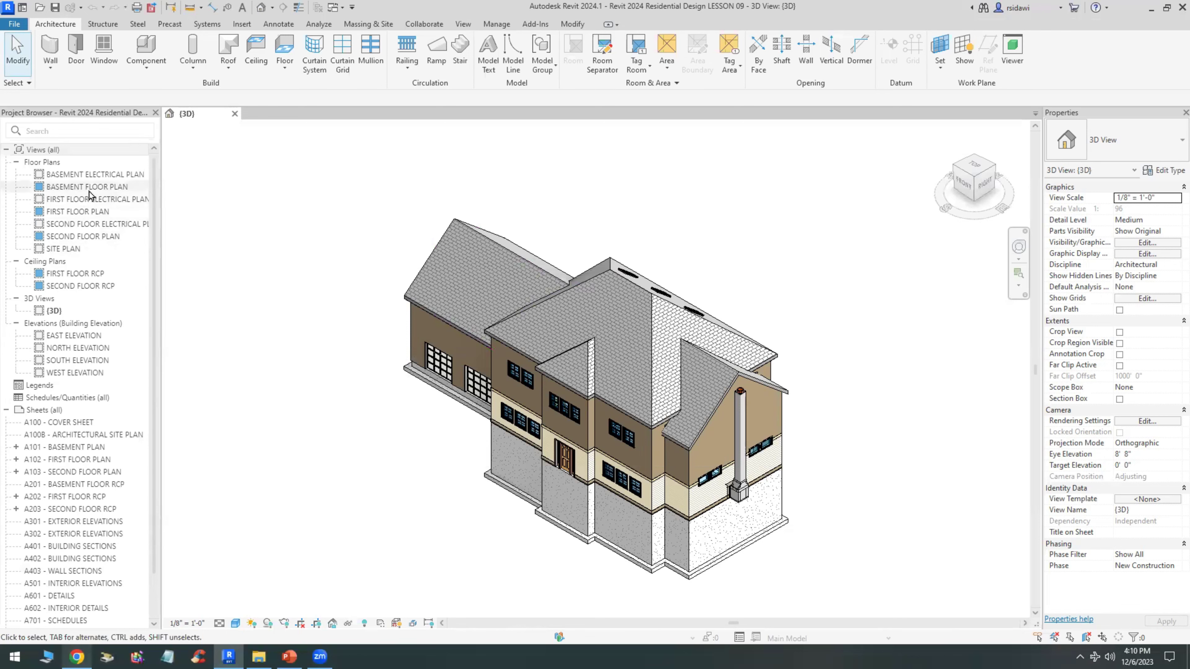
{"action": "key", "text": "Up"}
{"action": "key", "text": "Return"}
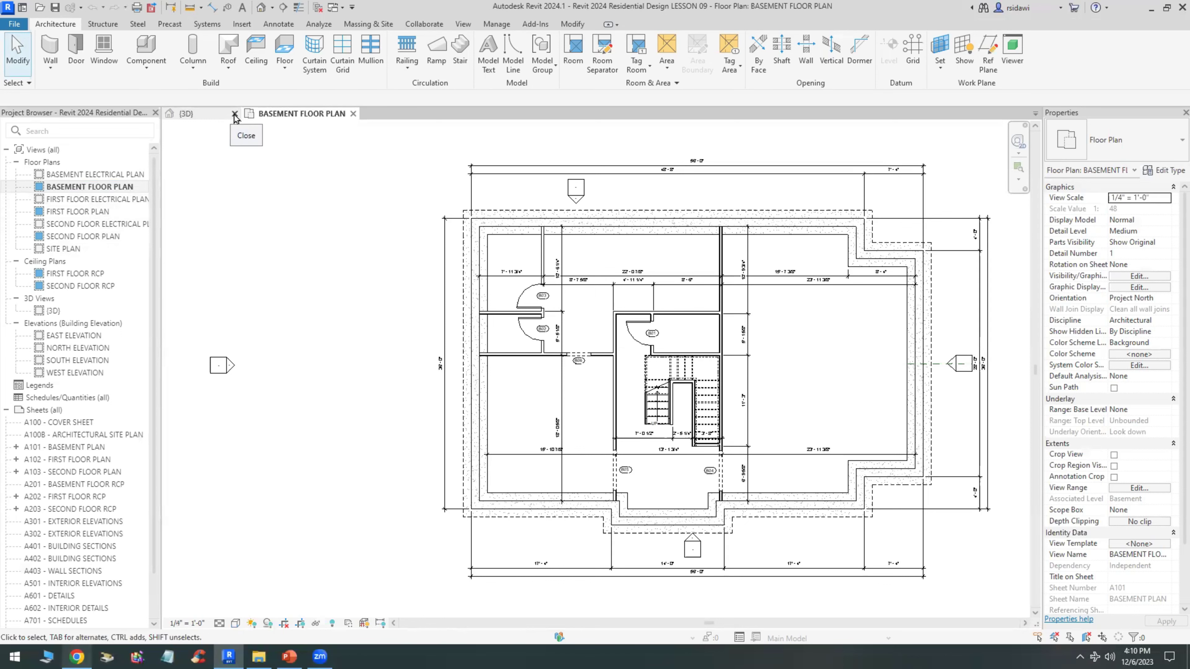
{"action": "left_click", "coordinate": [234, 114]}
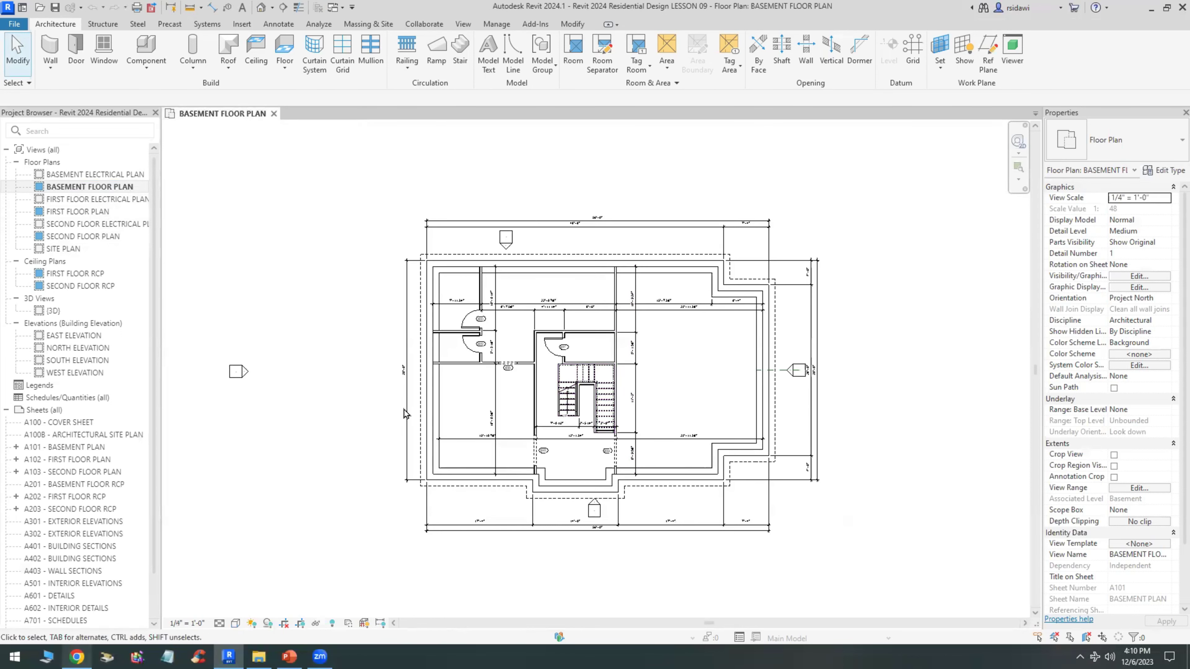
Zoom into the basement plan and show the Architecture Floor dropdown options
{"action": "scroll", "coordinate": [632, 388], "scroll_direction": "right", "scroll_amount": 2, "text": "shift"}
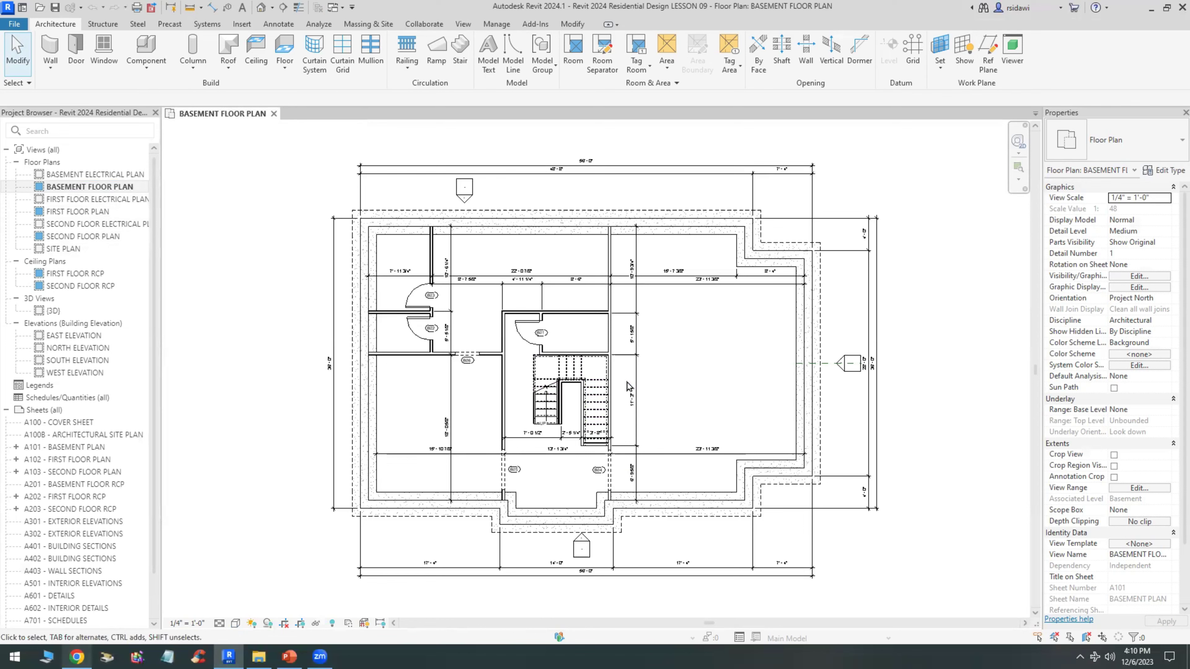
{"action": "scroll", "coordinate": [601, 362], "scroll_direction": "up", "scroll_amount": 1}
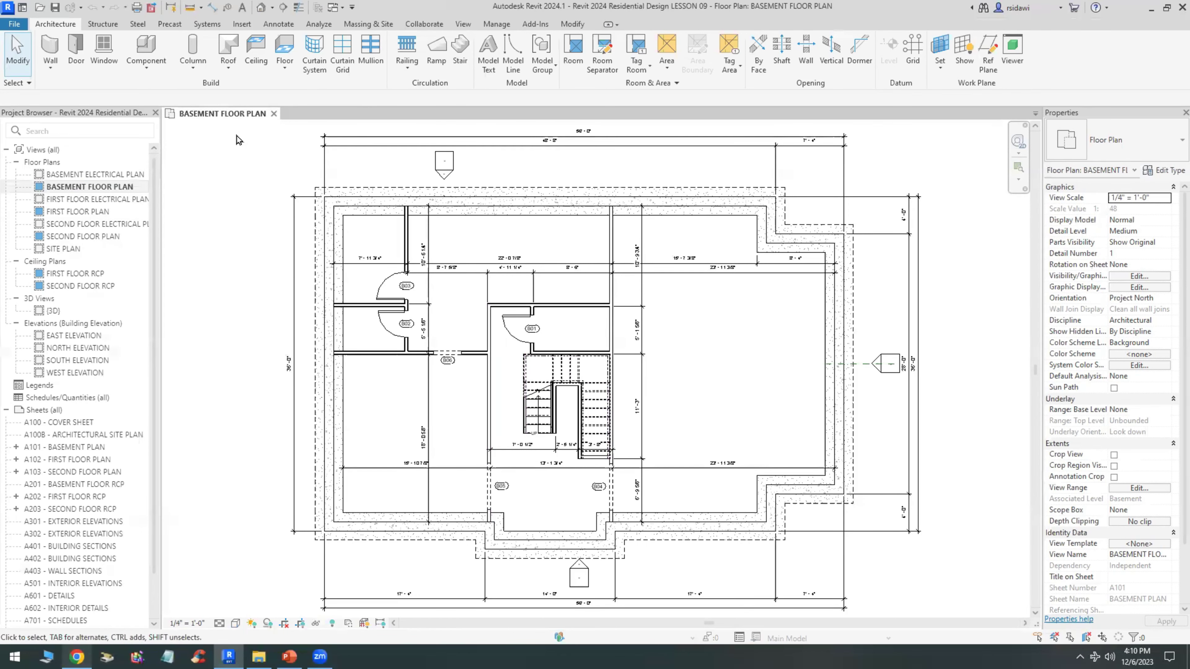
{"action": "left_click", "coordinate": [286, 74]}
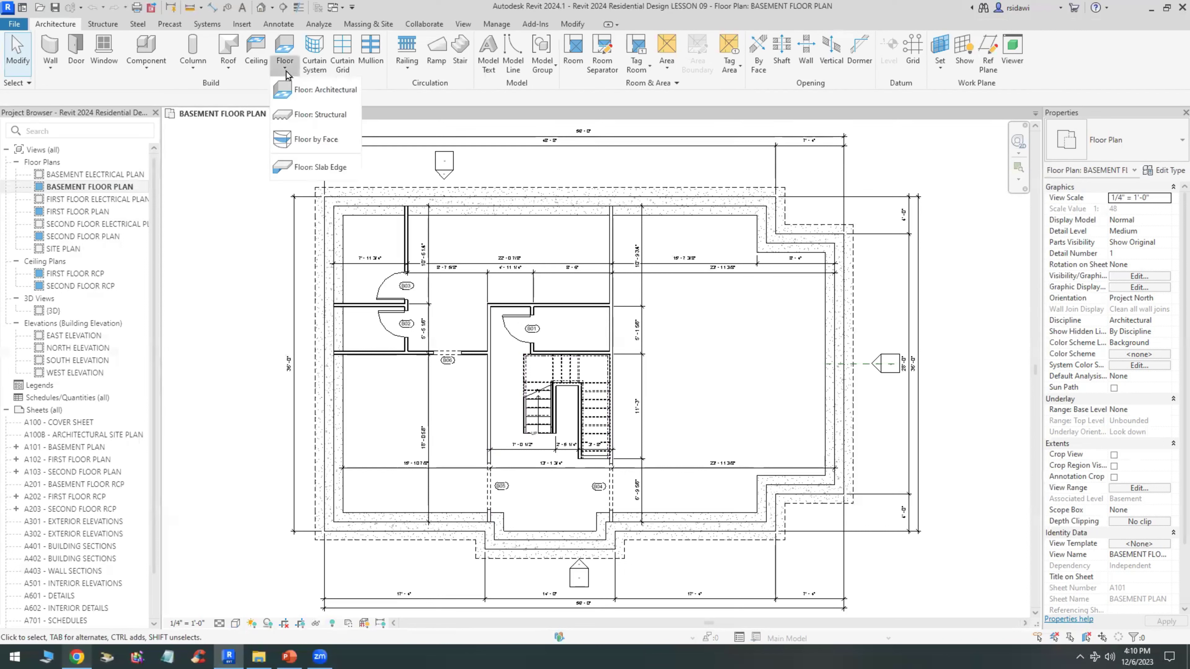
Start a structural floor using the Concrete Slab - 4" type
{"action": "left_click", "coordinate": [312, 118]}
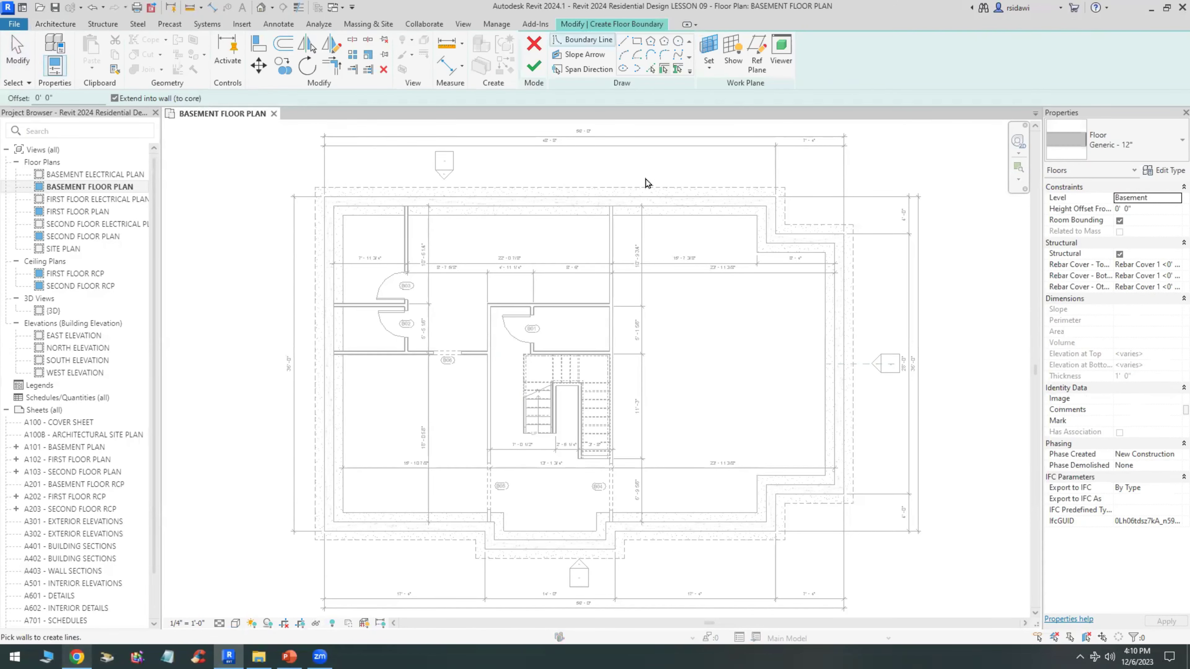
{"action": "left_click", "coordinate": [1113, 156]}
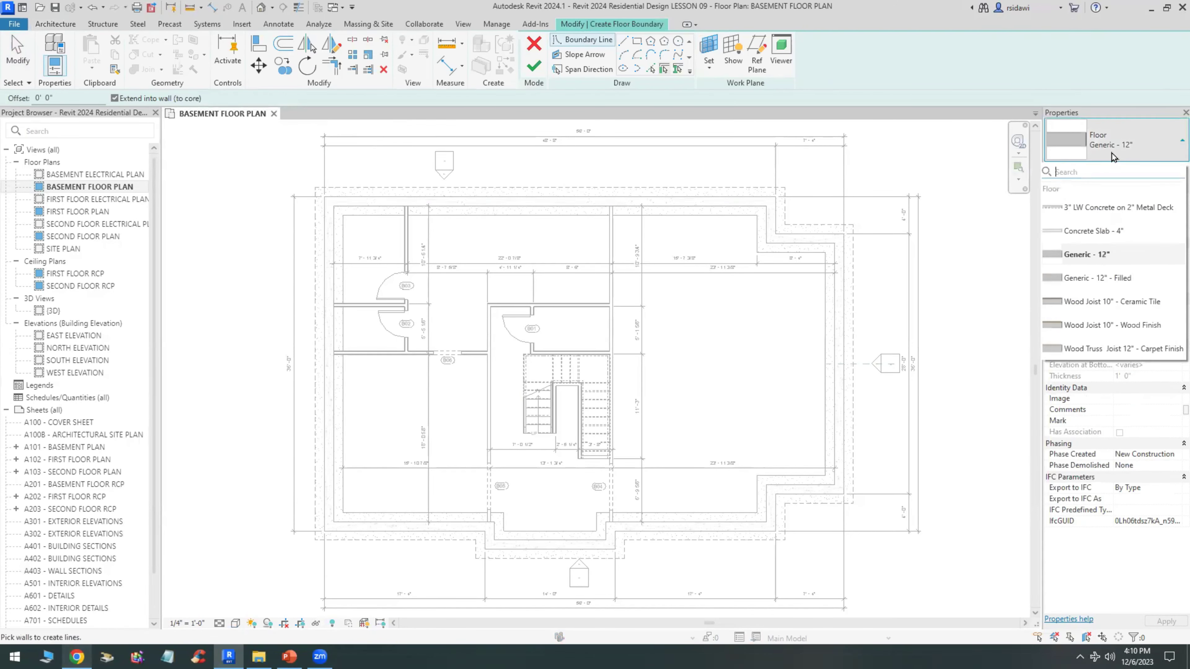
{"action": "left_click", "coordinate": [1103, 237]}
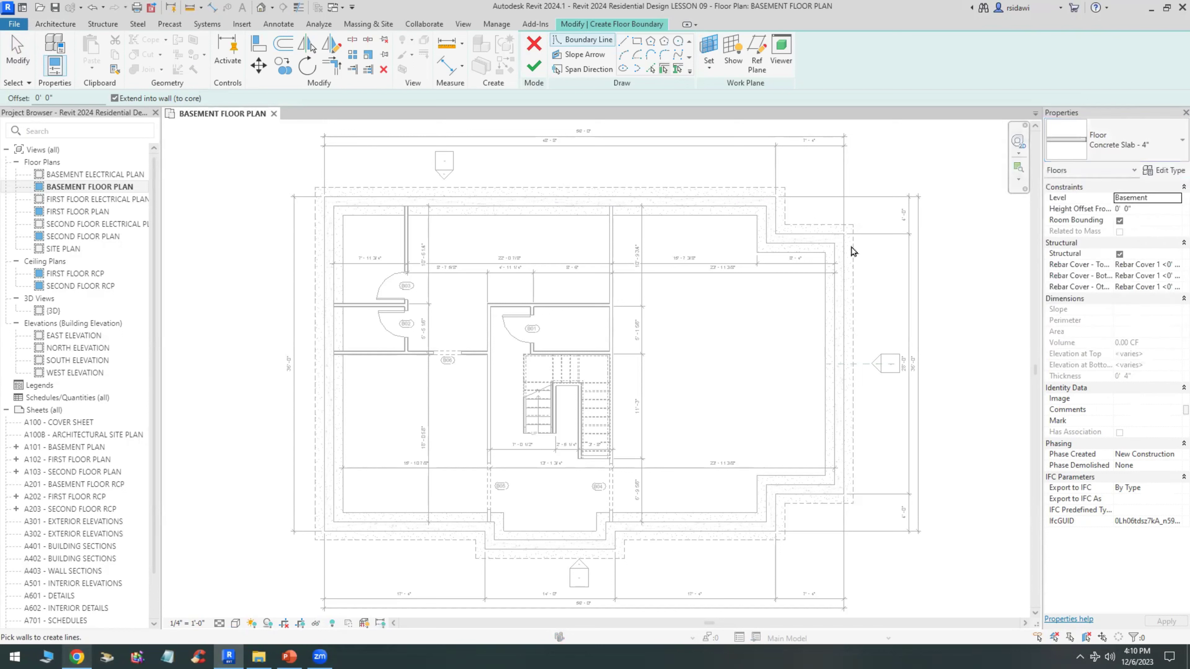
Pick all basement exterior walls as the slab boundary and finish the slab
{"action": "left_click", "coordinate": [523, 208]}
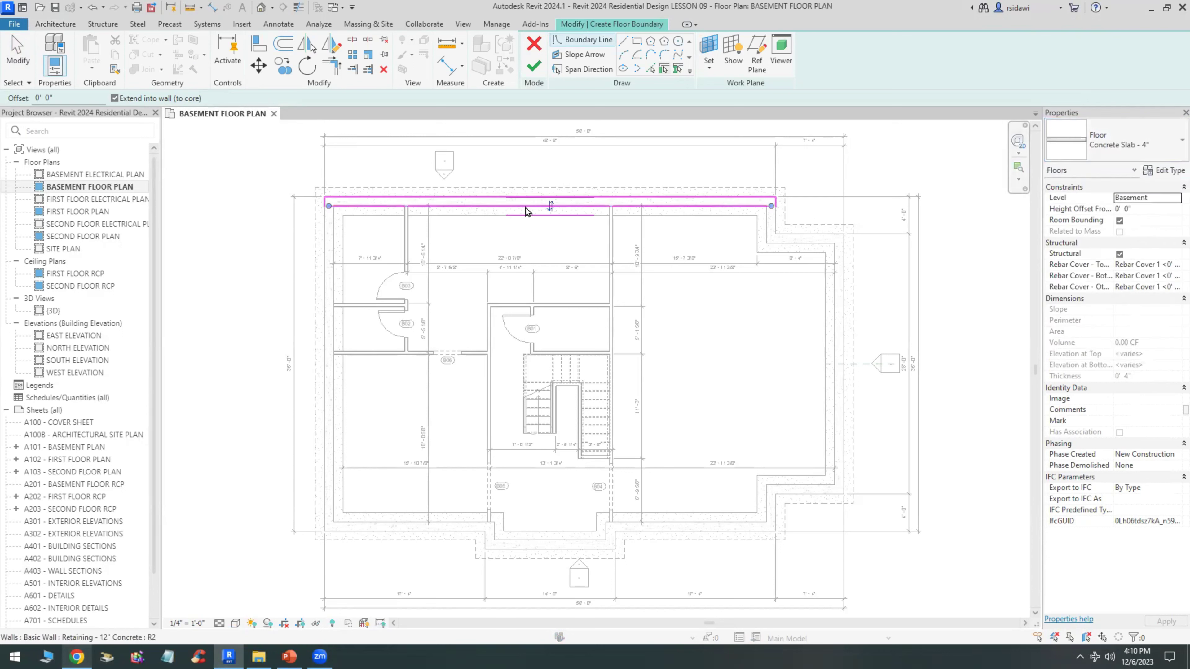
{"action": "left_click", "coordinate": [334, 274]}
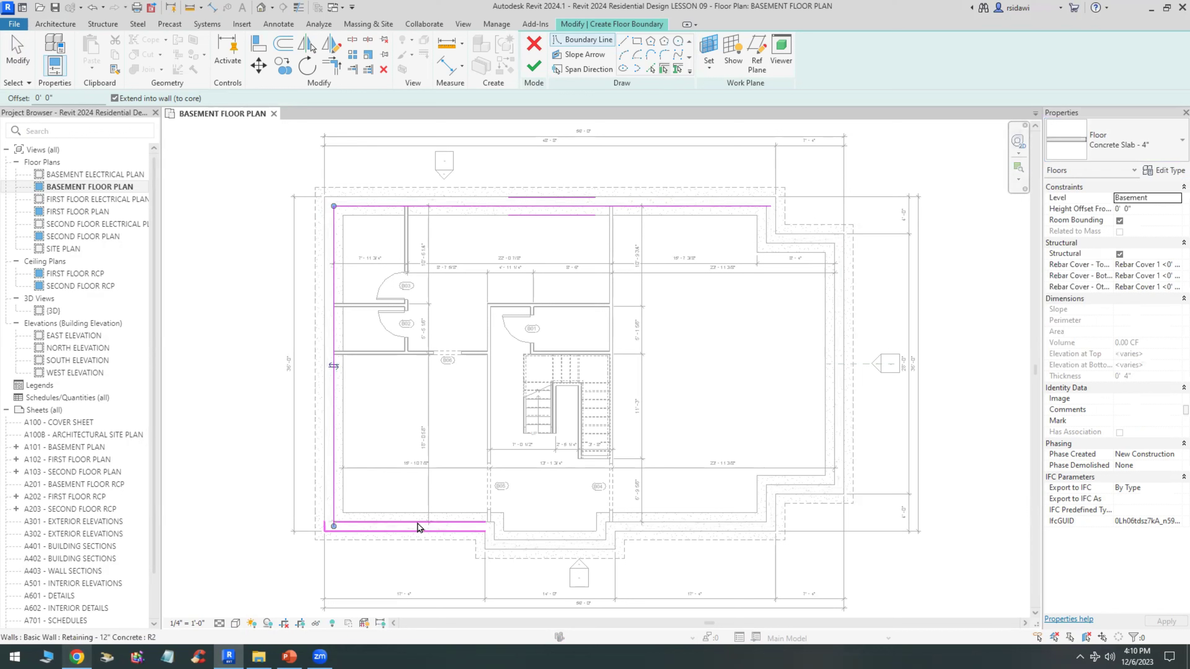
{"action": "left_click", "coordinate": [424, 525]}
{"action": "left_click", "coordinate": [499, 539]}
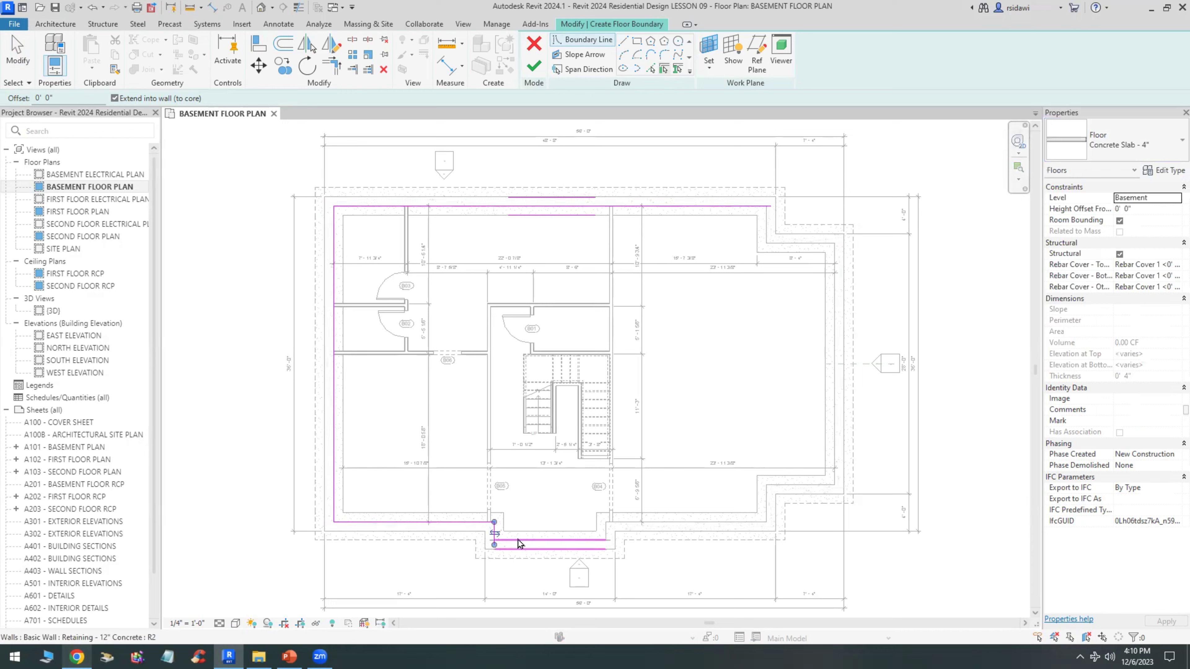
{"action": "left_click", "coordinate": [539, 542]}
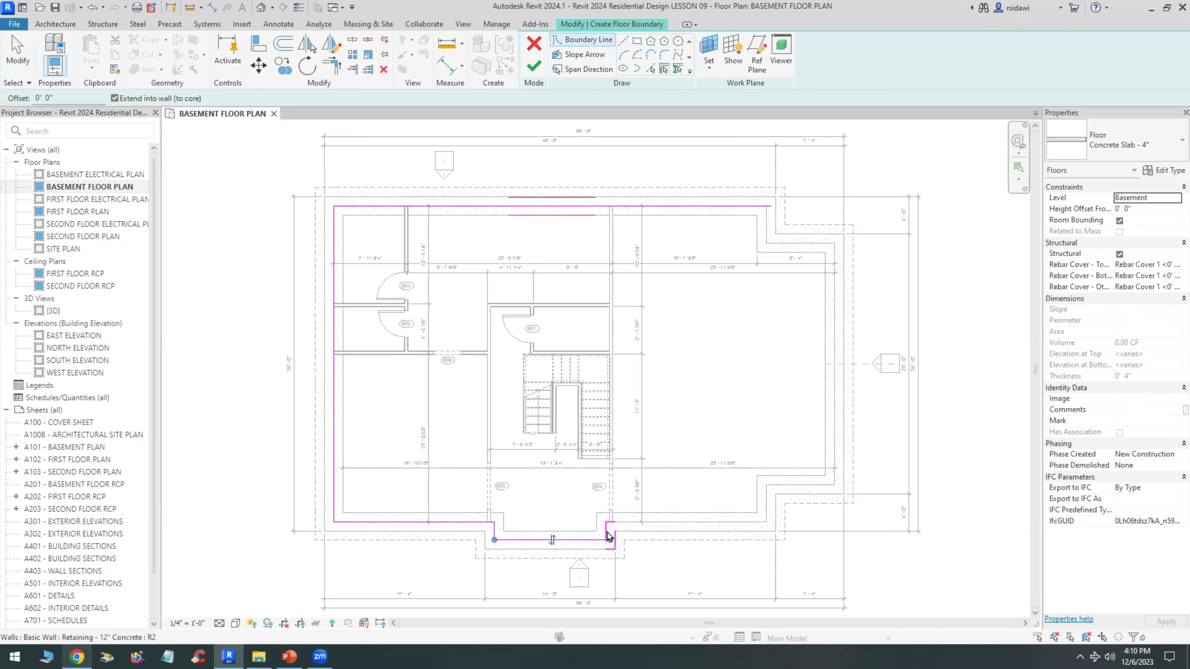
{"action": "left_click", "coordinate": [609, 537]}
{"action": "left_click", "coordinate": [607, 522]}
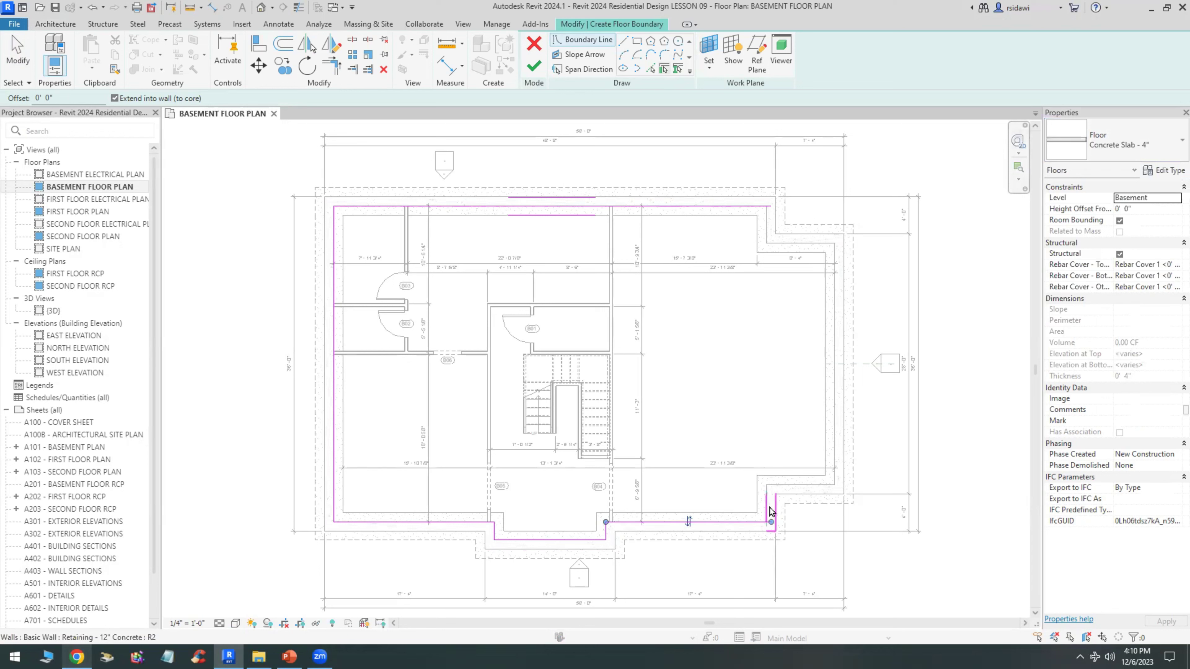
{"action": "left_click", "coordinate": [771, 511]}
{"action": "left_click", "coordinate": [797, 487]}
{"action": "left_click", "coordinate": [835, 422]}
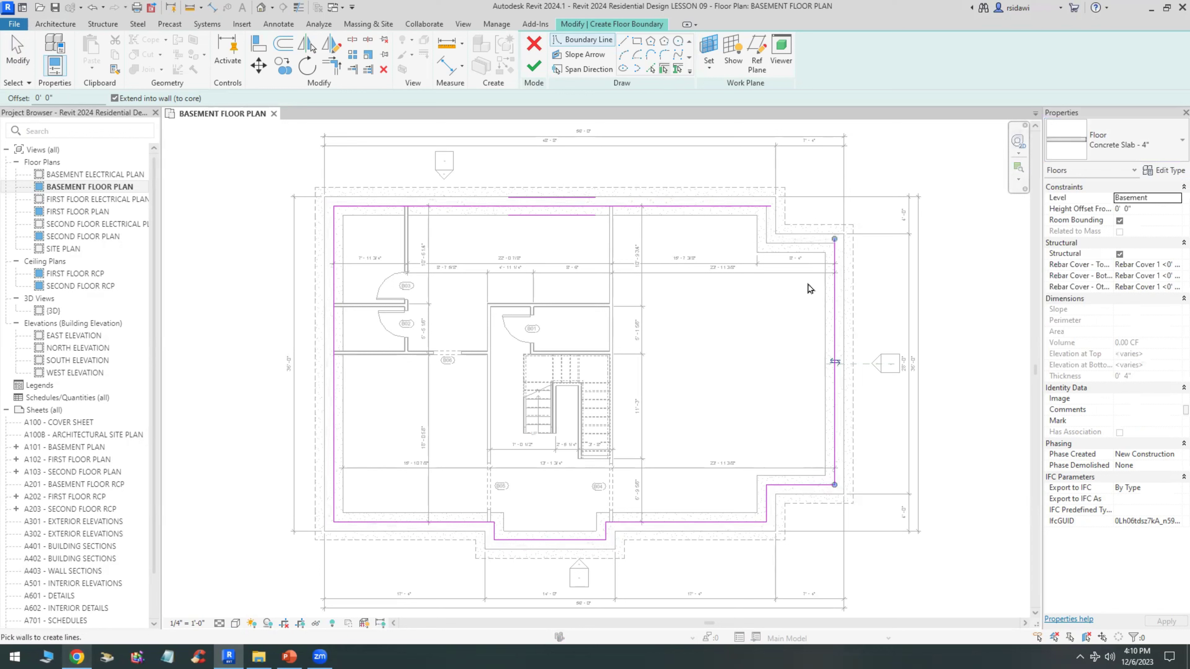
{"action": "left_click", "coordinate": [798, 256]}
{"action": "left_click", "coordinate": [751, 234]}
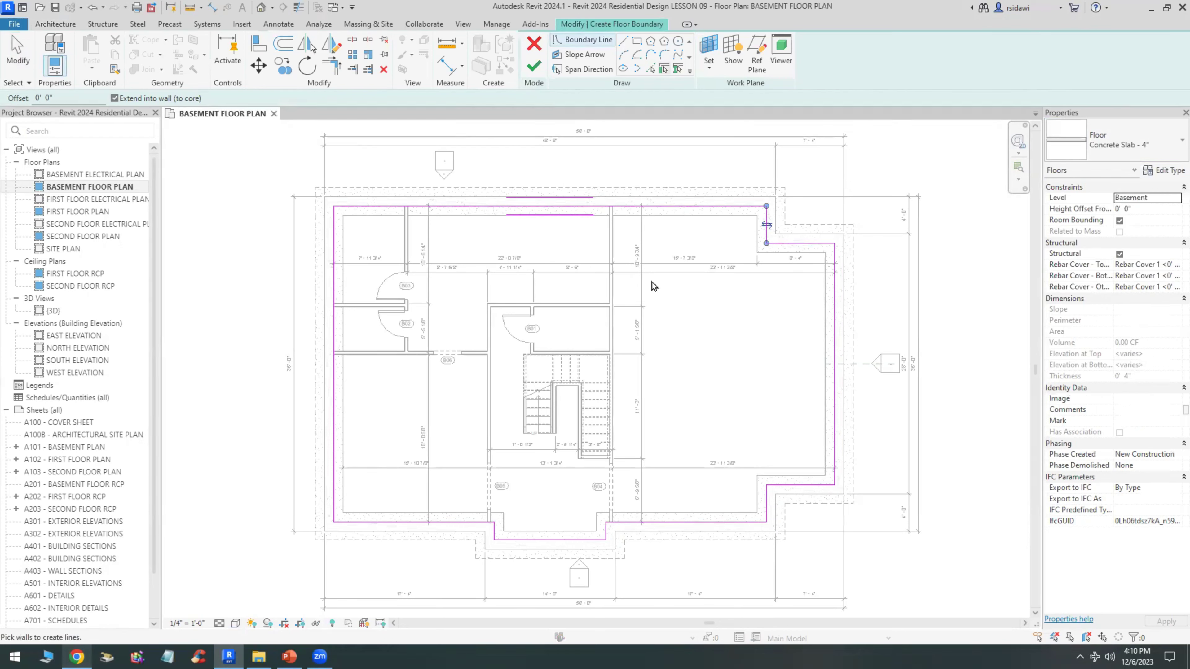
{"action": "left_click", "coordinate": [535, 69]}
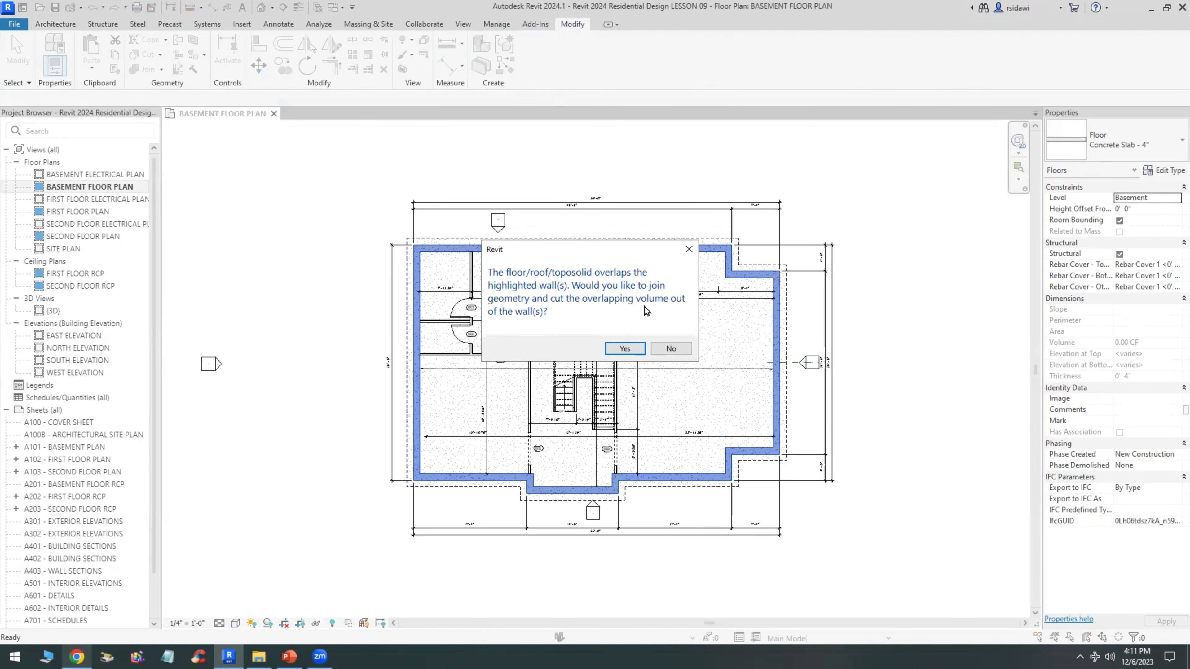
Decline joining the slab with overlapping walls, then deselect it
{"action": "left_click", "coordinate": [675, 350]}
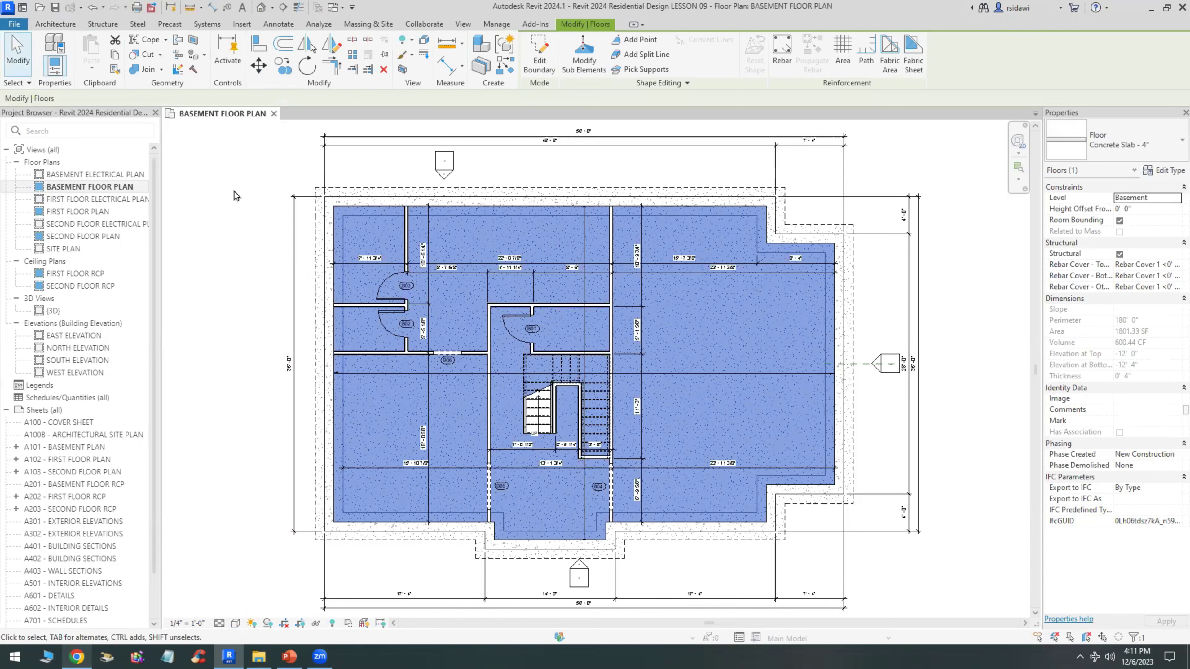
{"action": "left_click", "coordinate": [229, 200]}
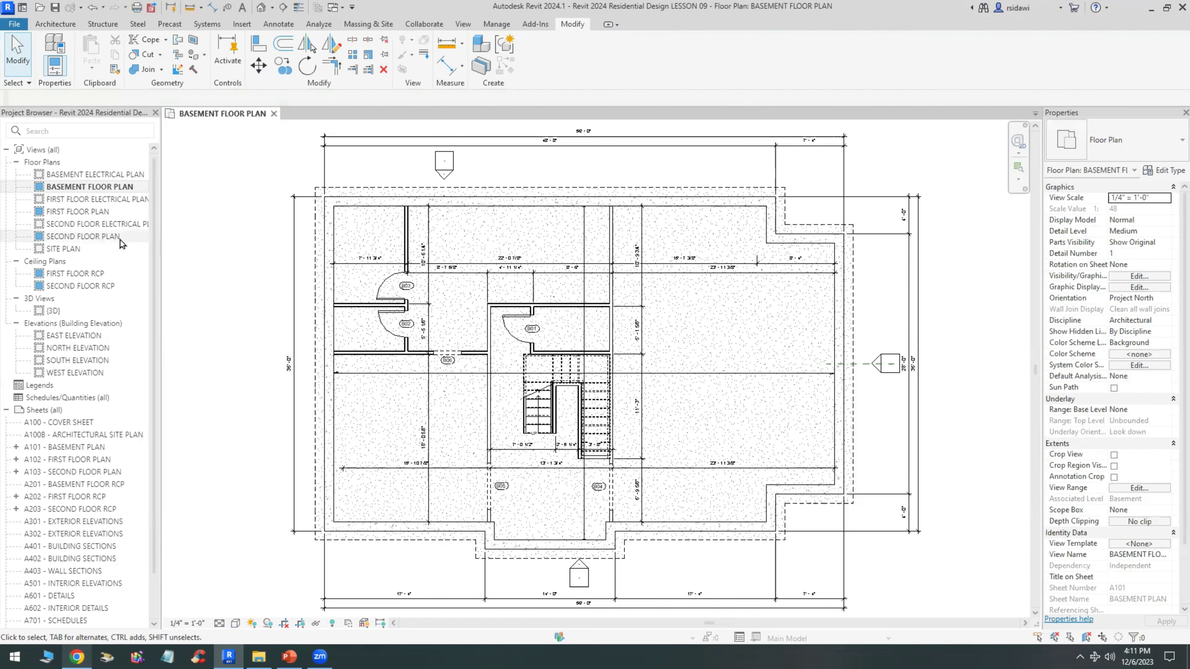
Switch to FIRST FLOOR PLAN, close the basement plan, and show the Floor dropdown
{"action": "double_click", "coordinate": [90, 212]}
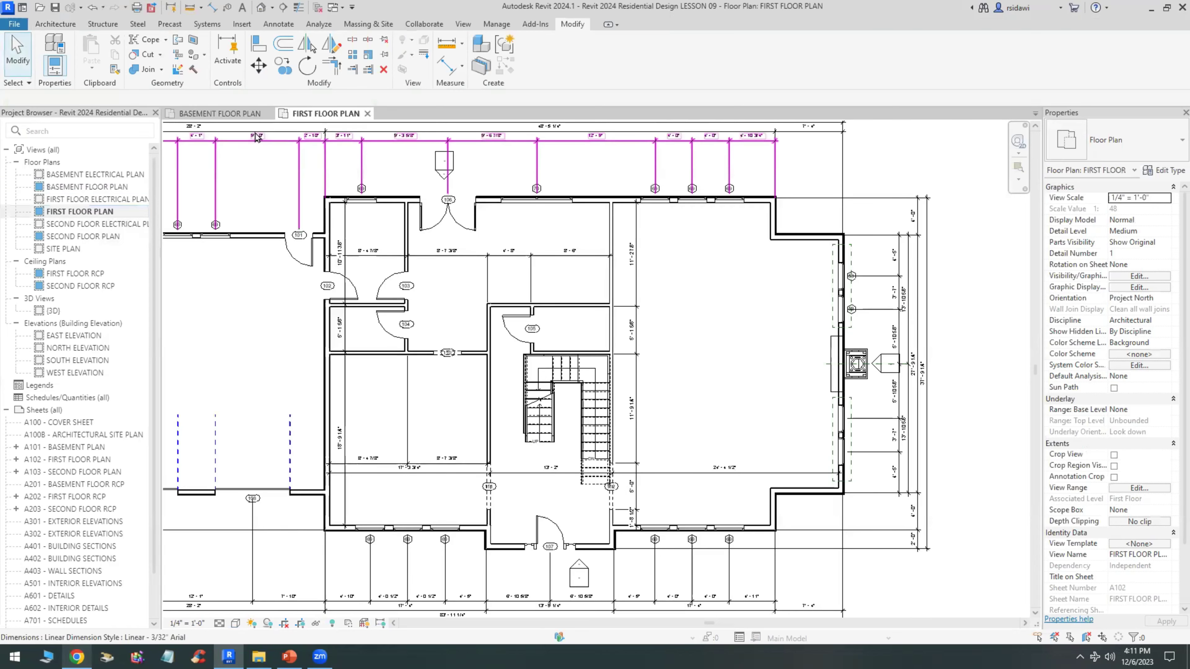
{"action": "left_click", "coordinate": [268, 113]}
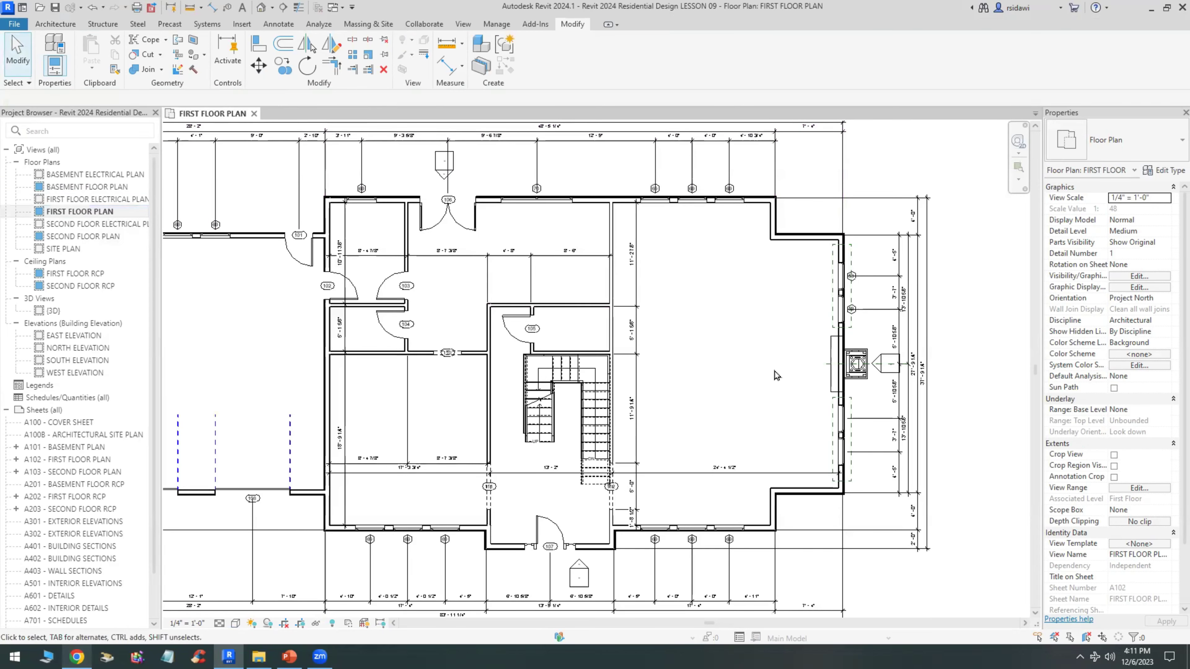
{"action": "scroll", "coordinate": [562, 282], "scroll_direction": "down", "scroll_amount": 1}
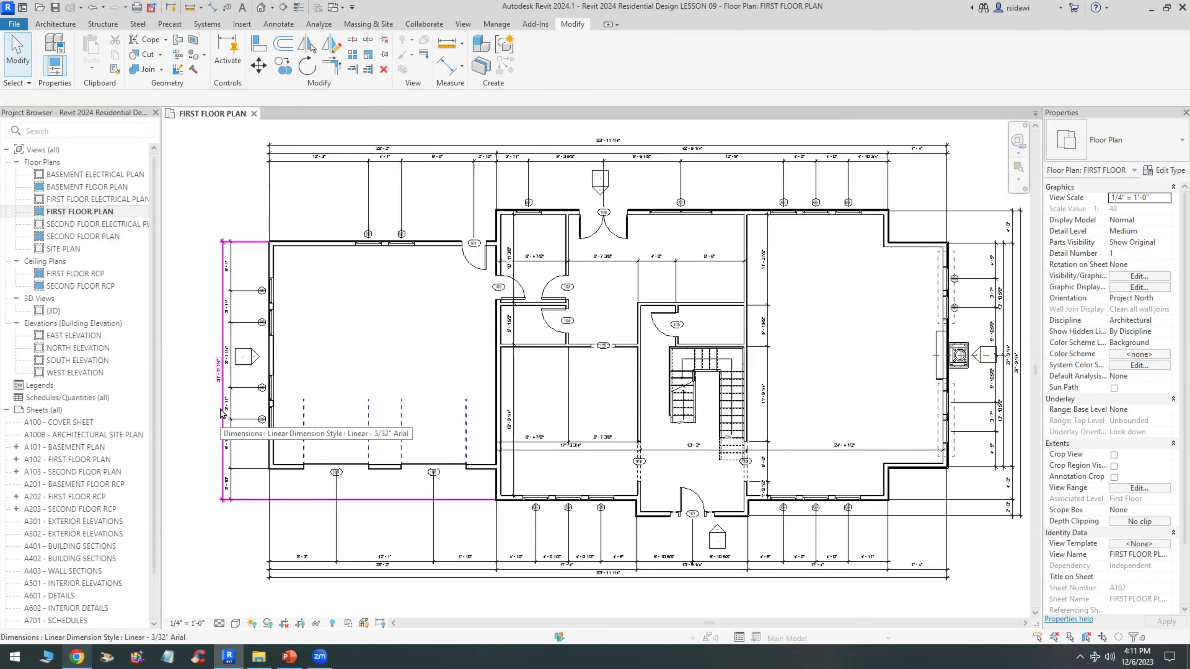
{"action": "scroll", "coordinate": [221, 328], "scroll_direction": "up", "scroll_amount": 1}
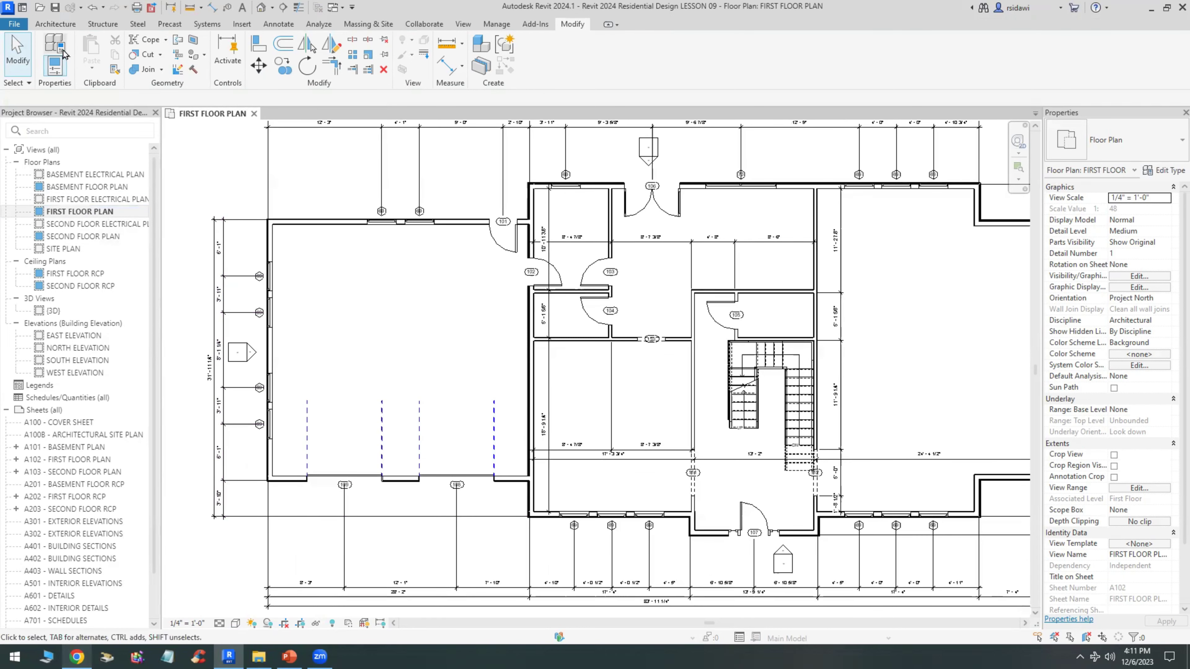
{"action": "left_click", "coordinate": [60, 27]}
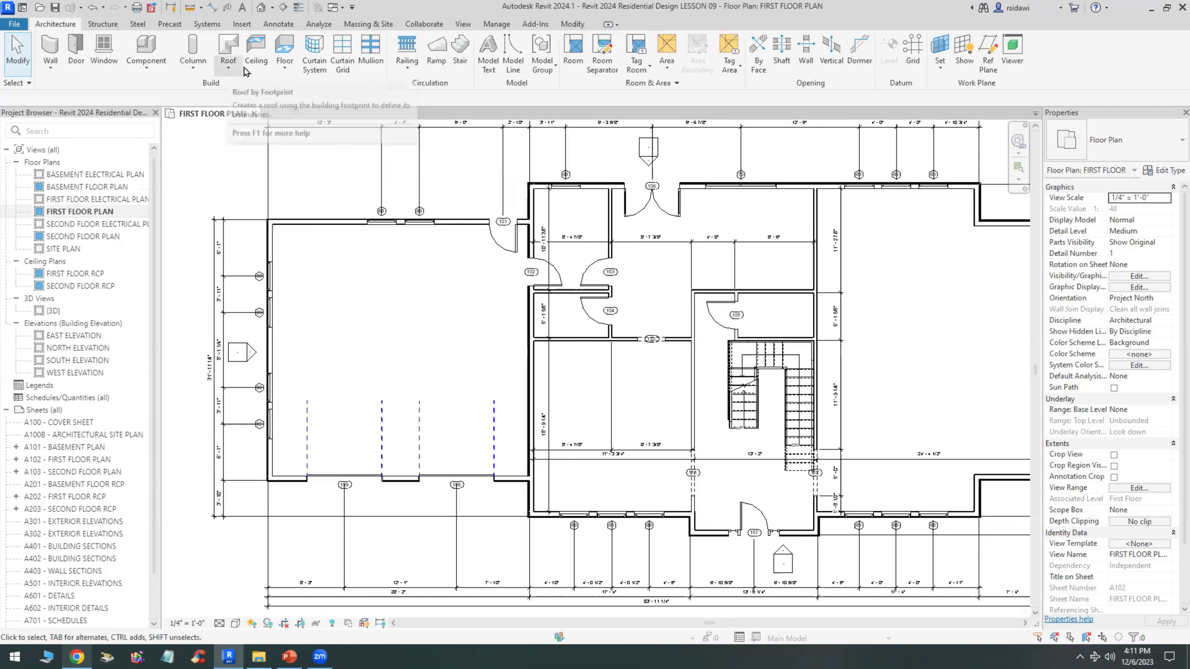
{"action": "left_click", "coordinate": [286, 69]}
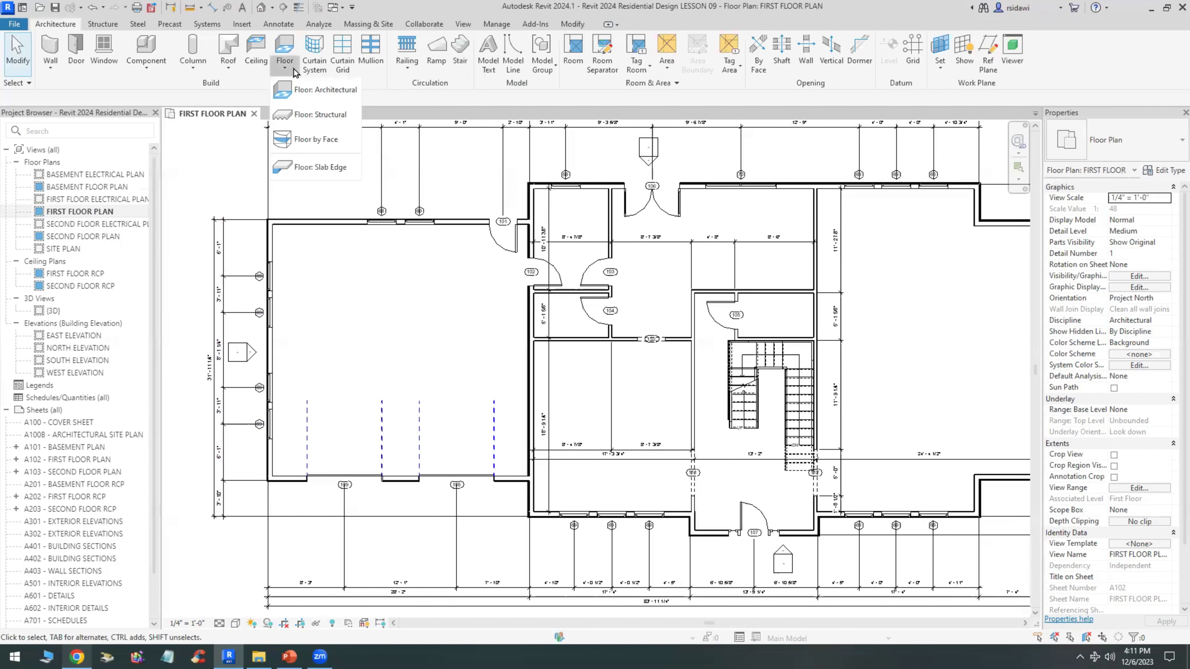
Pick the garage room's four walls as a structural floor boundary
{"action": "left_click", "coordinate": [317, 117]}
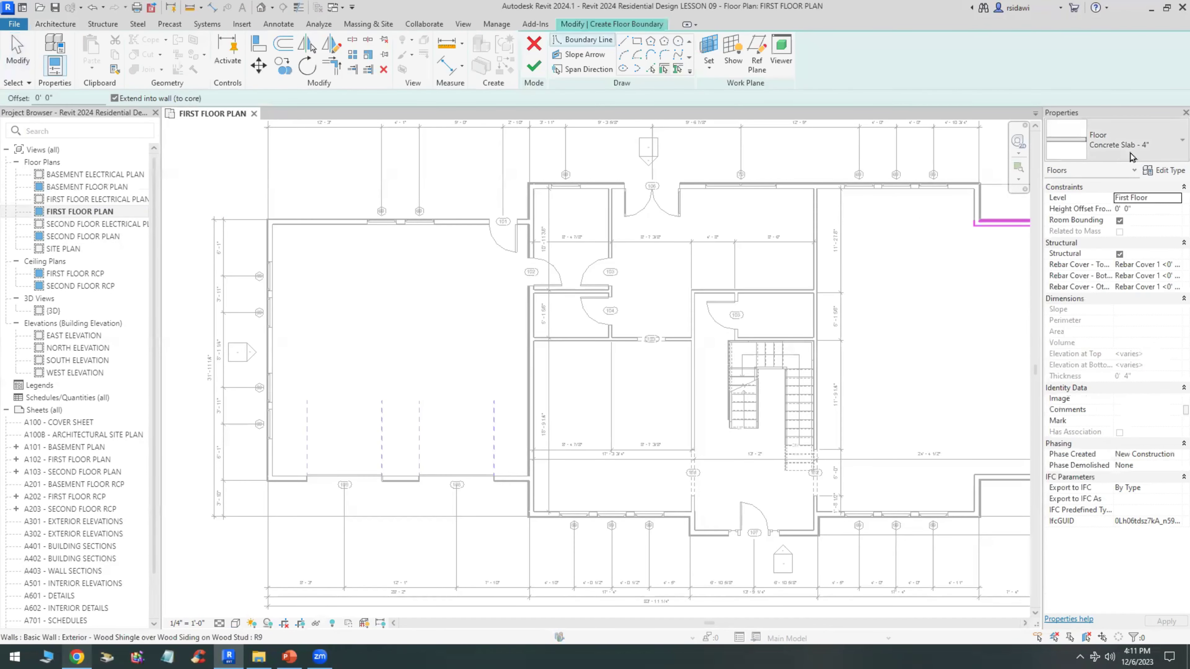
{"action": "left_click", "coordinate": [309, 230]}
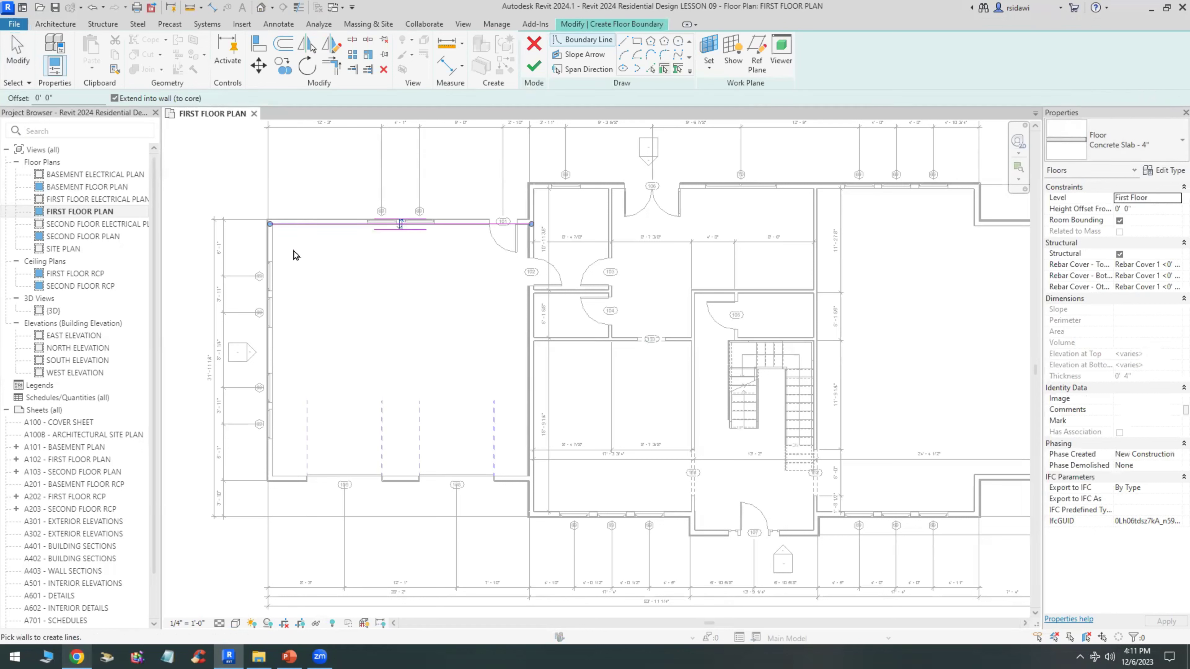
{"action": "left_click", "coordinate": [279, 265]}
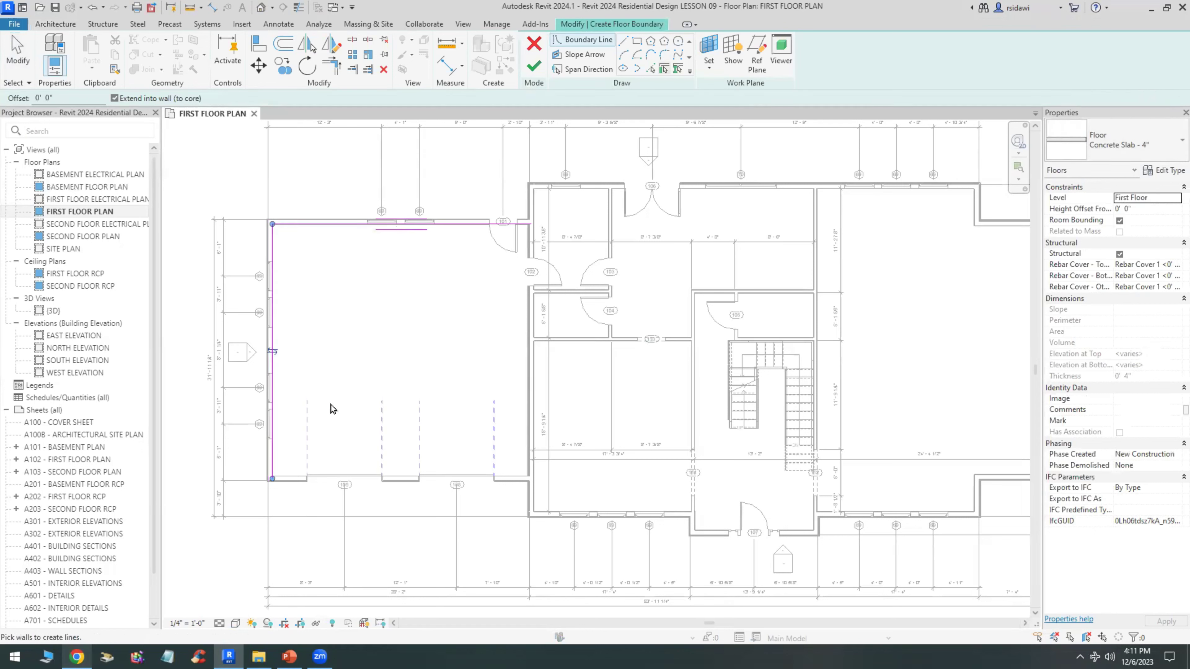
{"action": "left_click", "coordinate": [296, 478]}
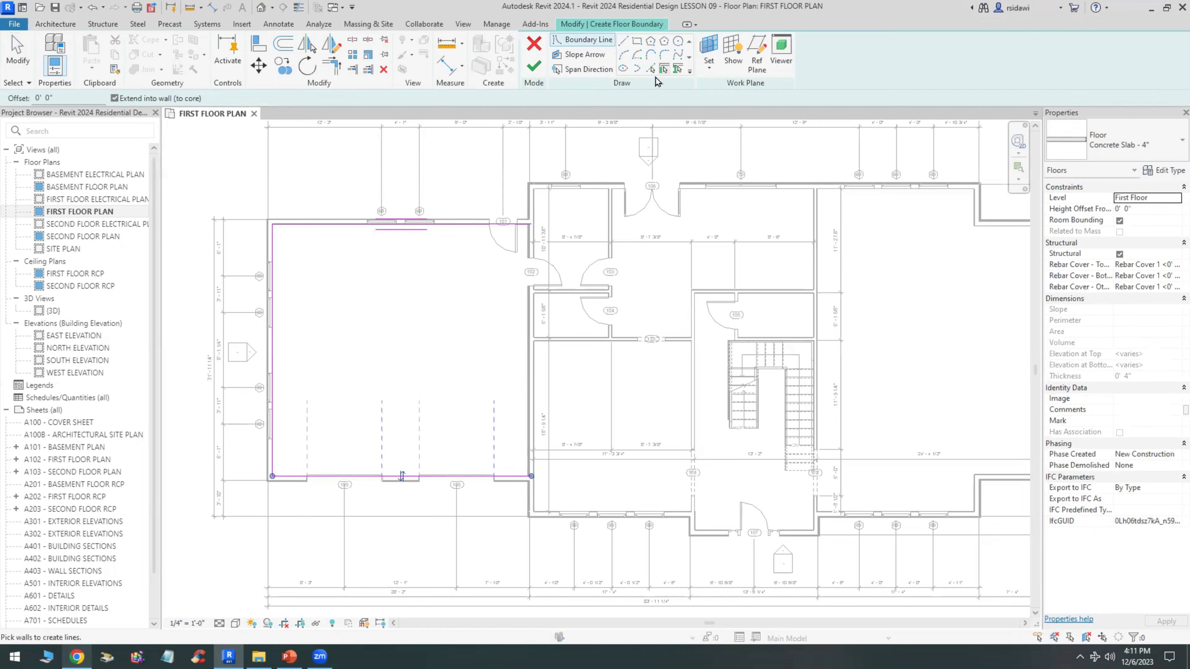
{"action": "left_click", "coordinate": [524, 323]}
Trim/Extend the top and bottom boundary lines to meet the right edge
{"action": "left_click", "coordinate": [330, 66]}
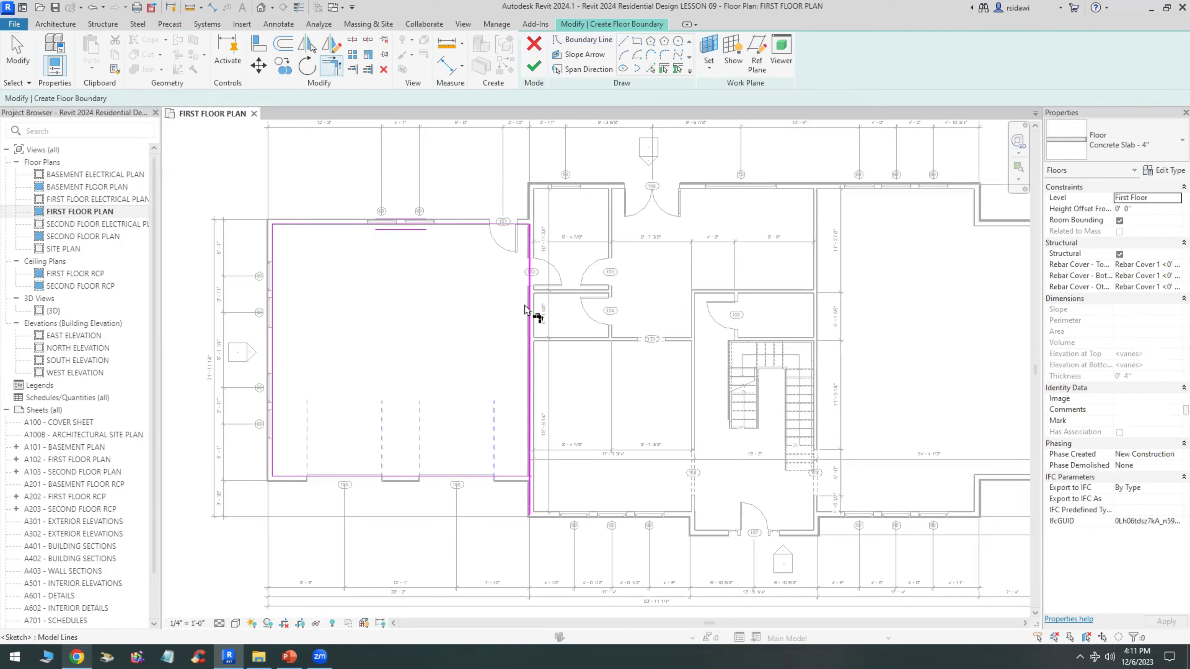
{"action": "left_click", "coordinate": [529, 319]}
{"action": "left_click", "coordinate": [530, 446]}
{"action": "left_click", "coordinate": [495, 477]}
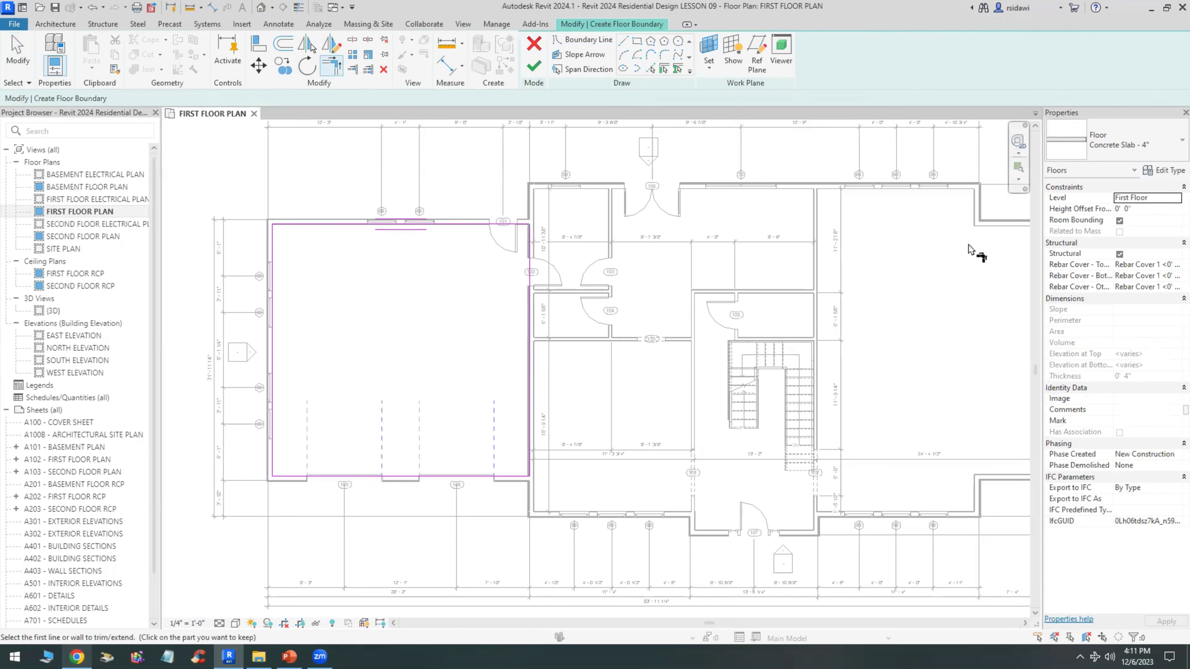
Set Height Offset to -0' 6" and finish the floor without attaching walls
{"action": "left_click", "coordinate": [1145, 208]}
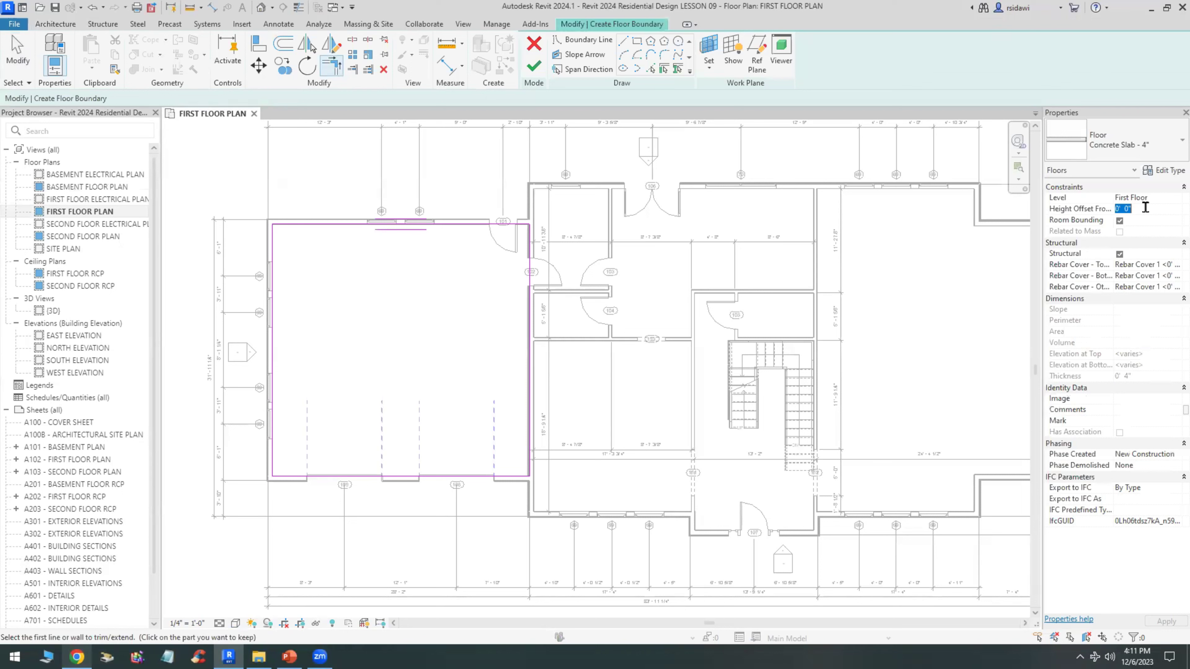
{"action": "type", "text": "-6"}
{"action": "left_click", "coordinate": [1165, 621]}
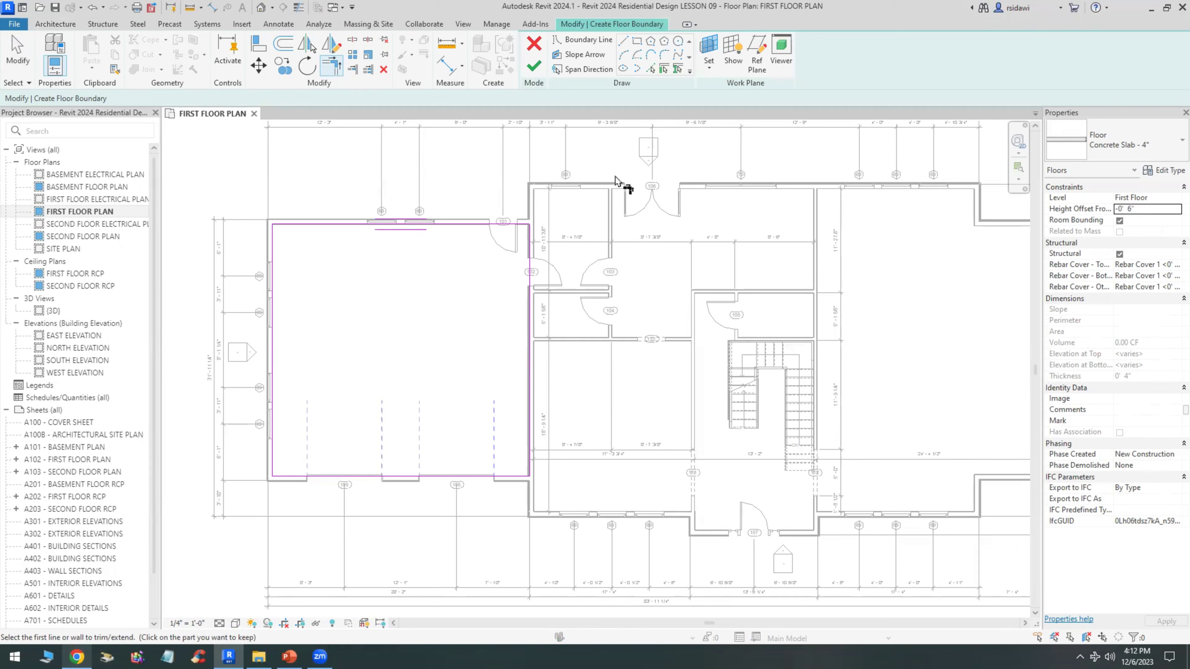
{"action": "left_click", "coordinate": [533, 67]}
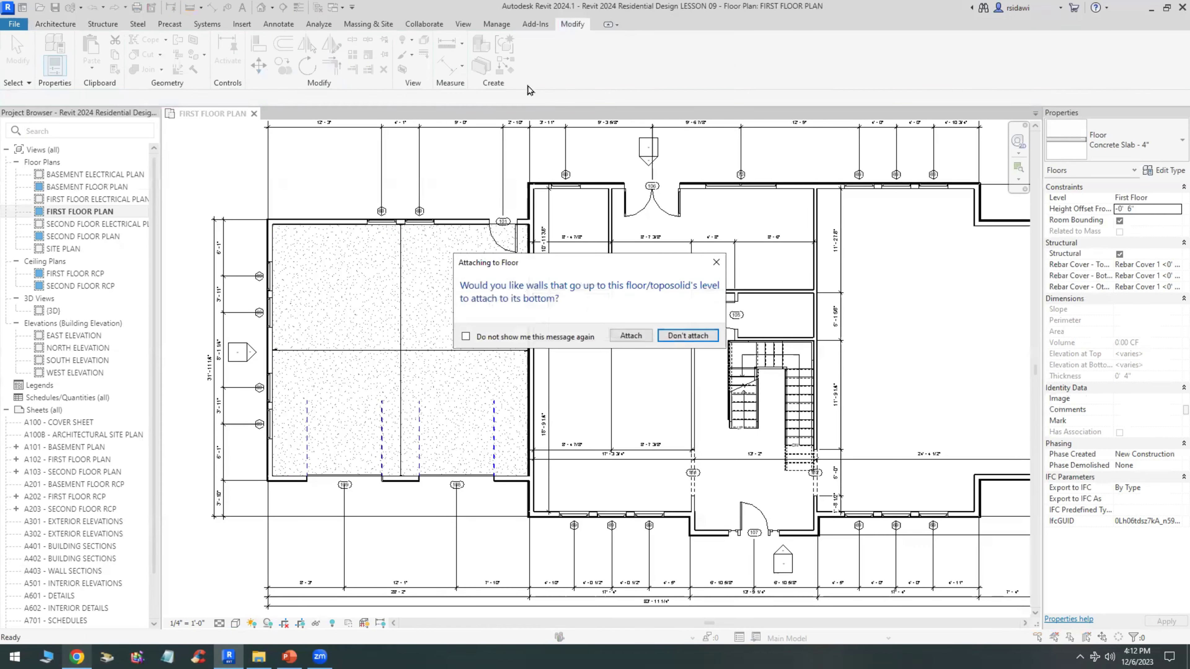
{"action": "left_click", "coordinate": [687, 335]}
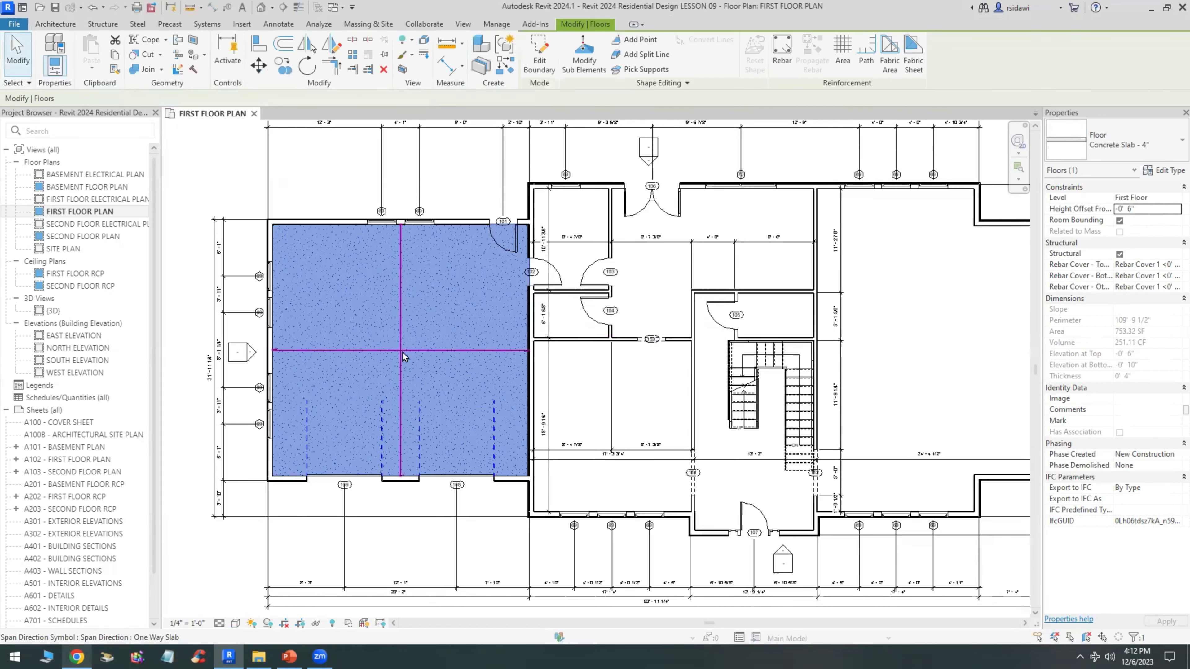
{"action": "left_click", "coordinate": [402, 352]}
{"action": "key", "text": "Escape"}
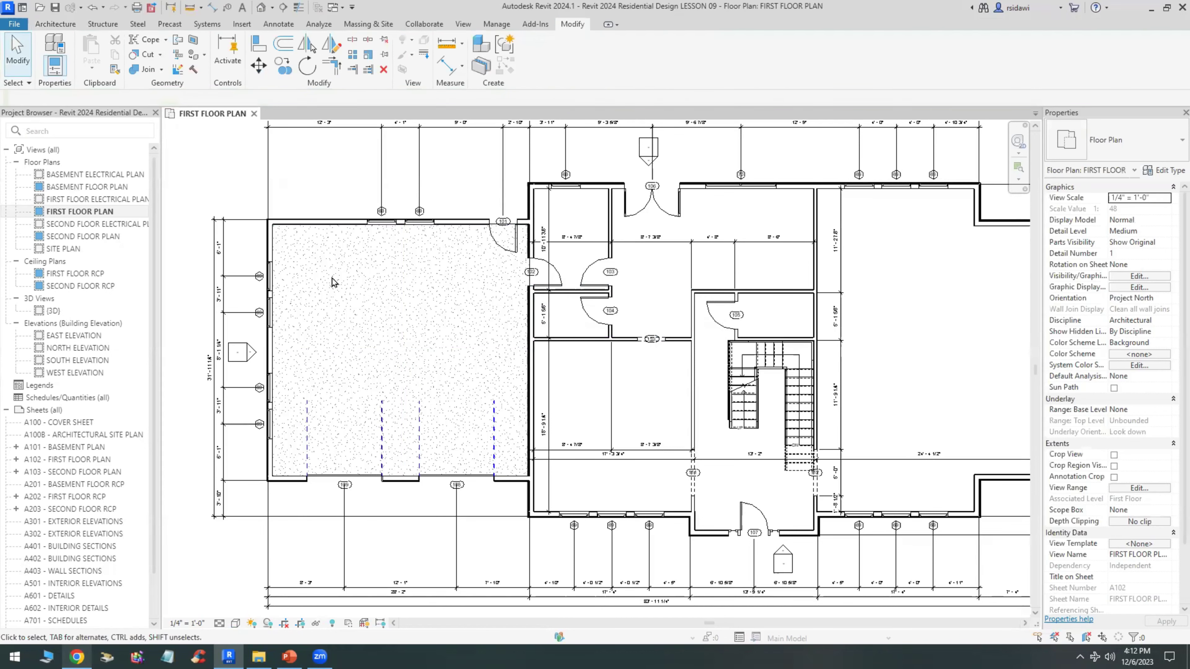
Reopen BASEMENT FLOOR PLAN to inspect its slab, then return to FIRST FLOOR PLAN
{"action": "double_click", "coordinate": [99, 187]}
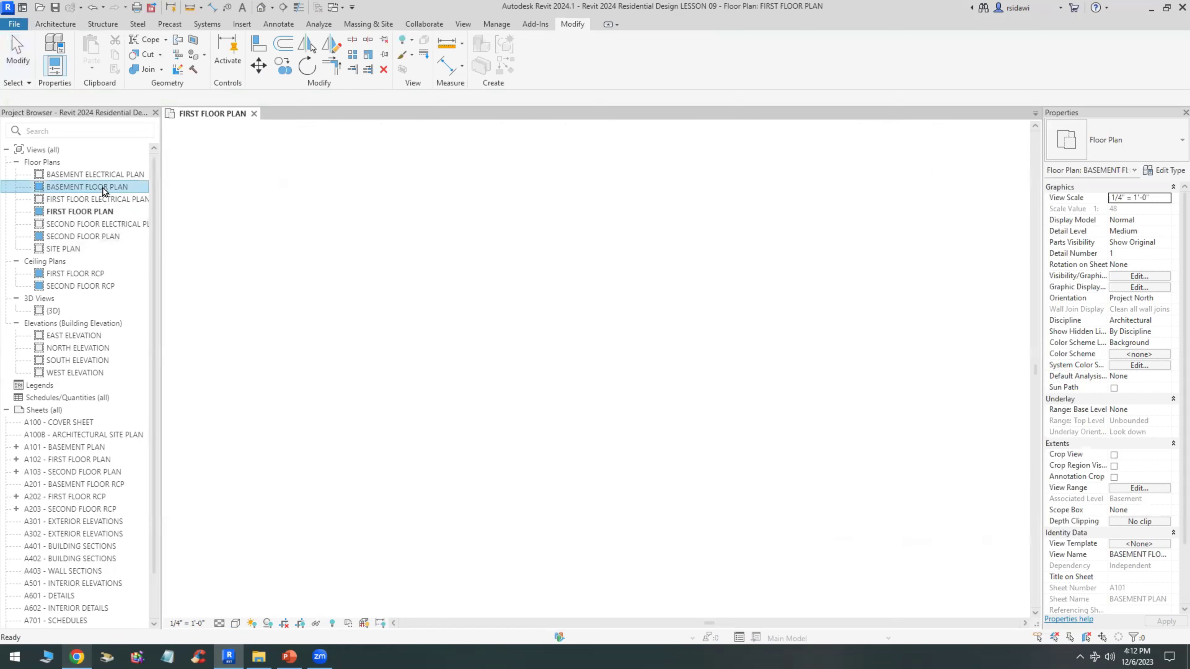
{"action": "scroll", "coordinate": [487, 436], "scroll_direction": "down", "scroll_amount": 2}
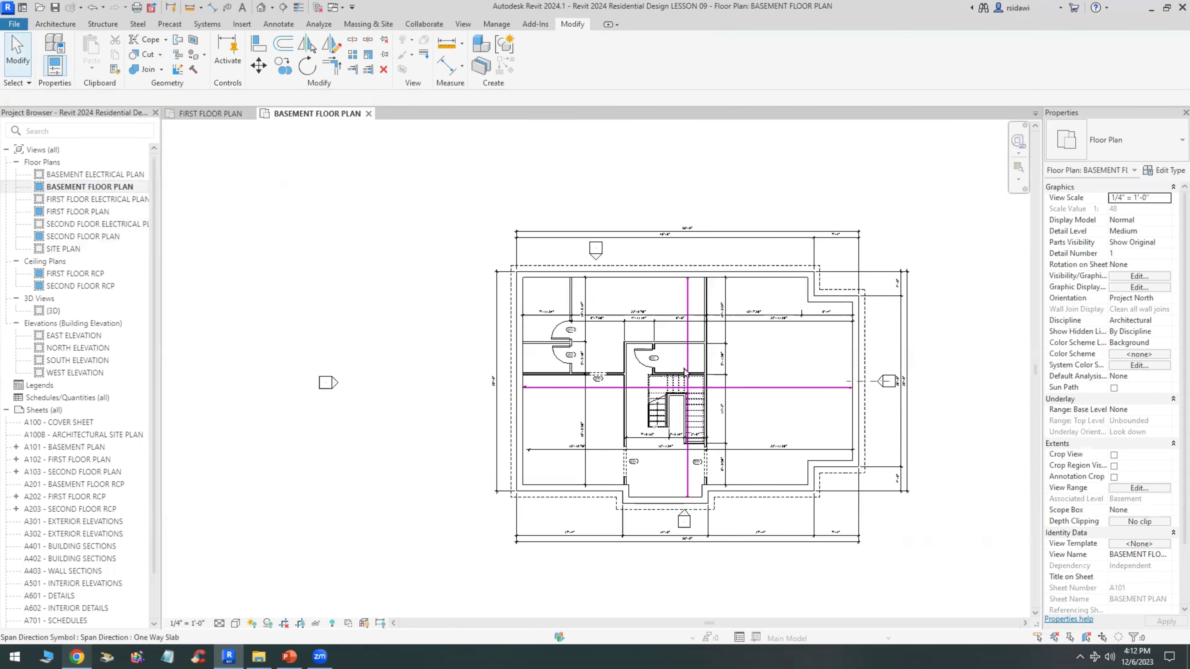
{"action": "left_click", "coordinate": [691, 342]}
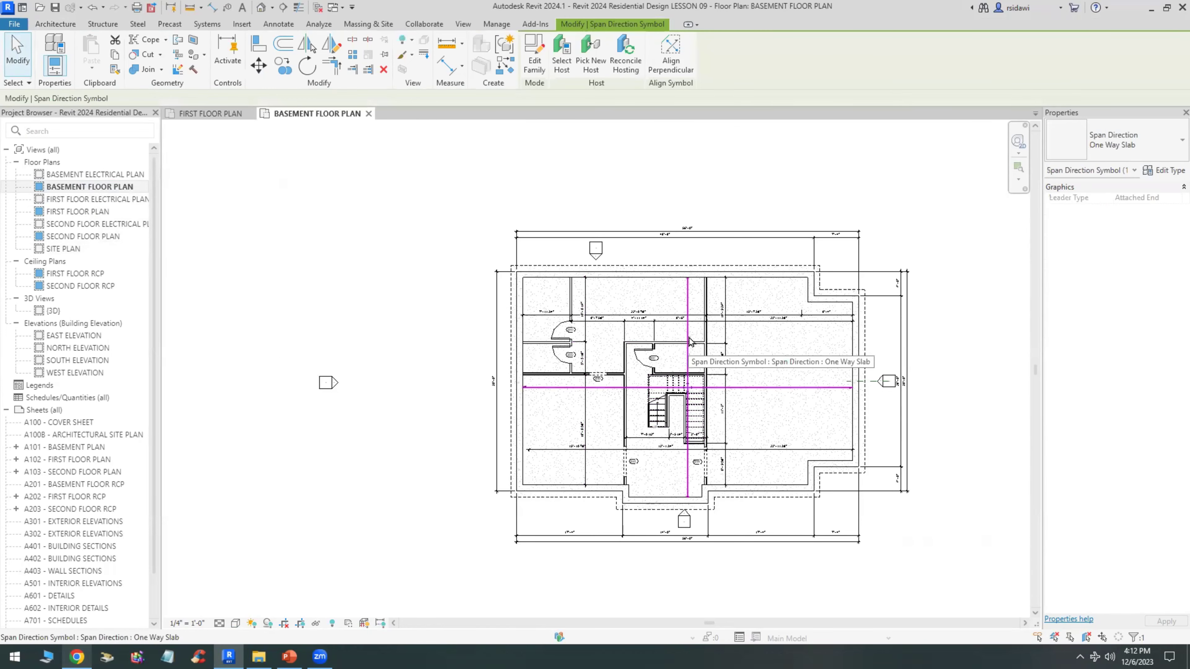
{"action": "key", "text": "Escape"}
{"action": "scroll", "coordinate": [812, 443], "scroll_direction": "up", "scroll_amount": 1}
{"action": "scroll", "coordinate": [813, 443], "scroll_direction": "up", "scroll_amount": 1}
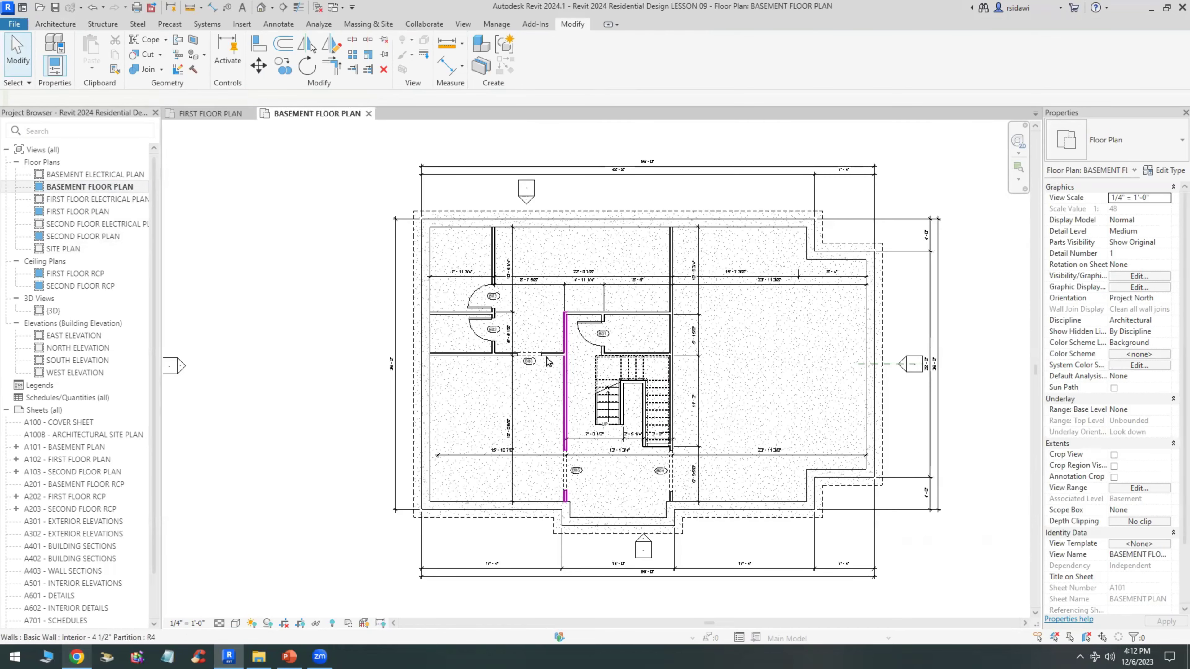
{"action": "left_click", "coordinate": [217, 115]}
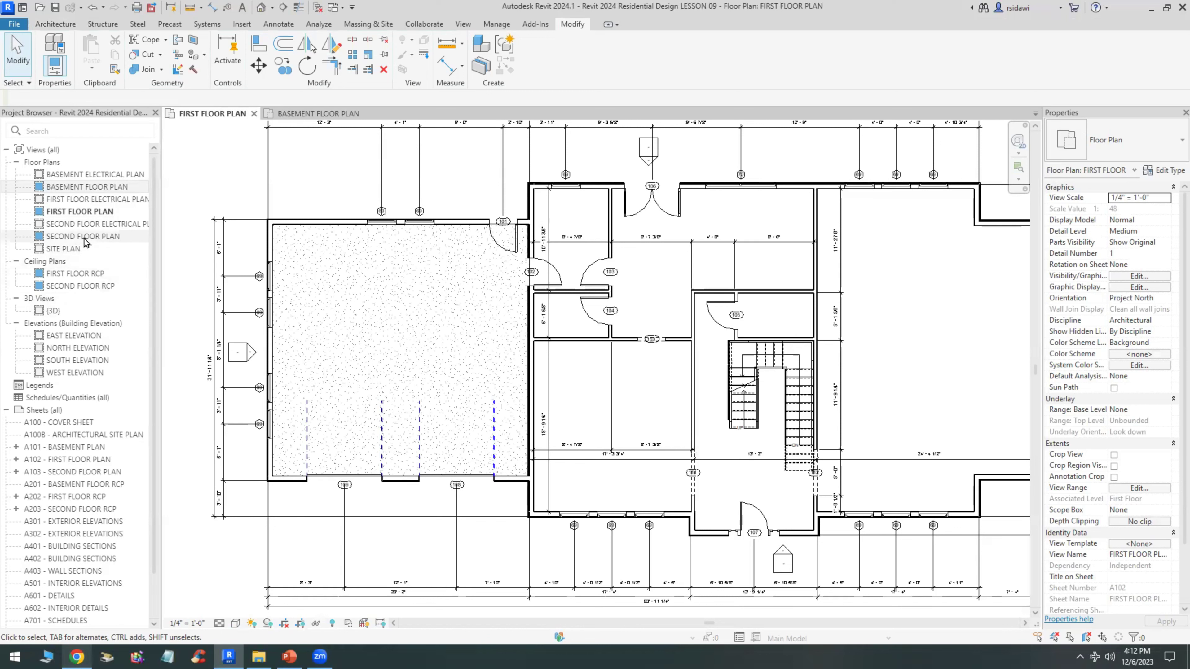
{"action": "middle_click_drag", "start_coordinate": [591, 273], "coordinate": [421, 267]}
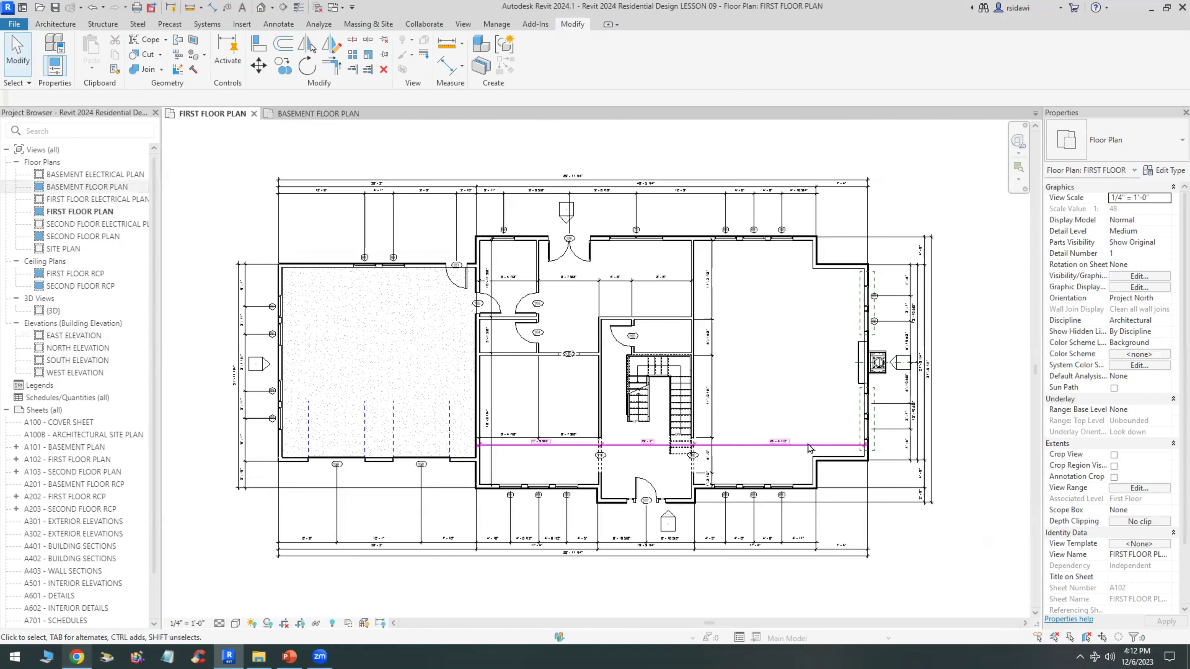
Start an architectural floor of type Wood Joist 10" - Wood Finish
{"action": "left_click", "coordinate": [56, 24]}
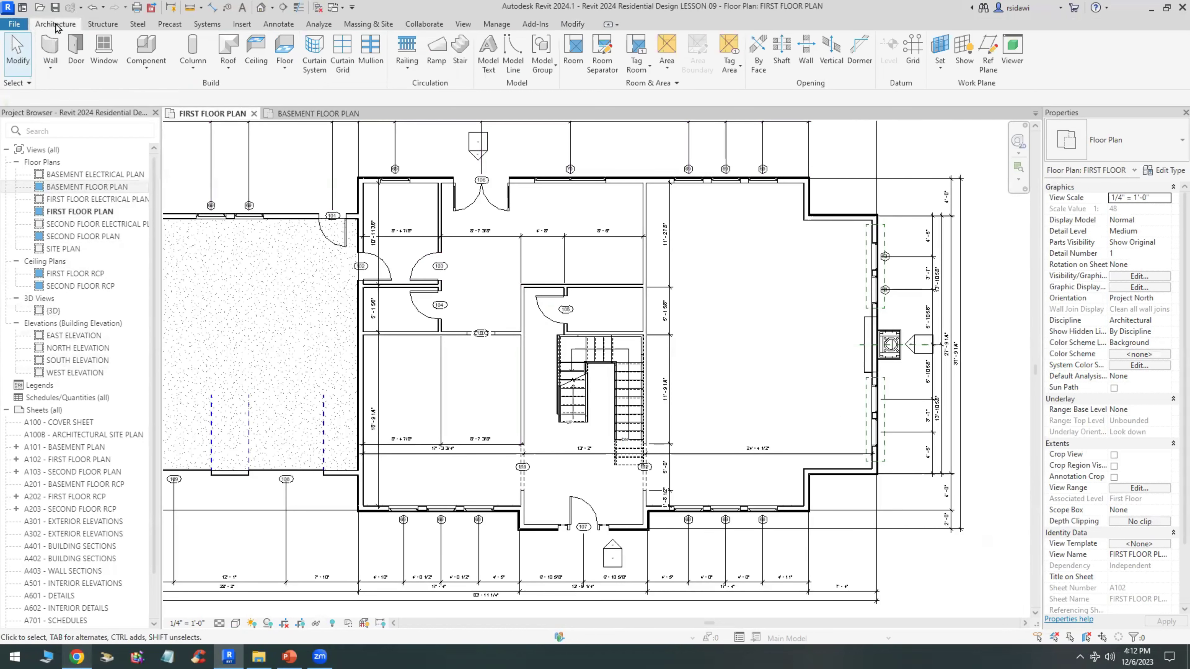
{"action": "left_click", "coordinate": [284, 74]}
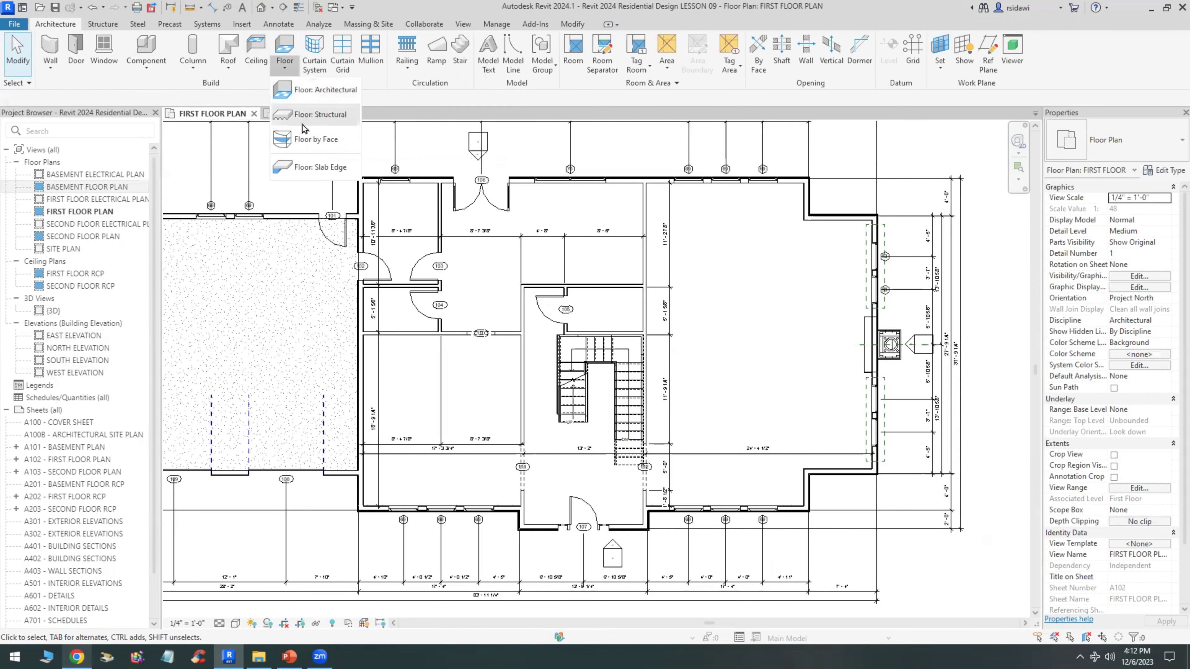
{"action": "left_click", "coordinate": [321, 94]}
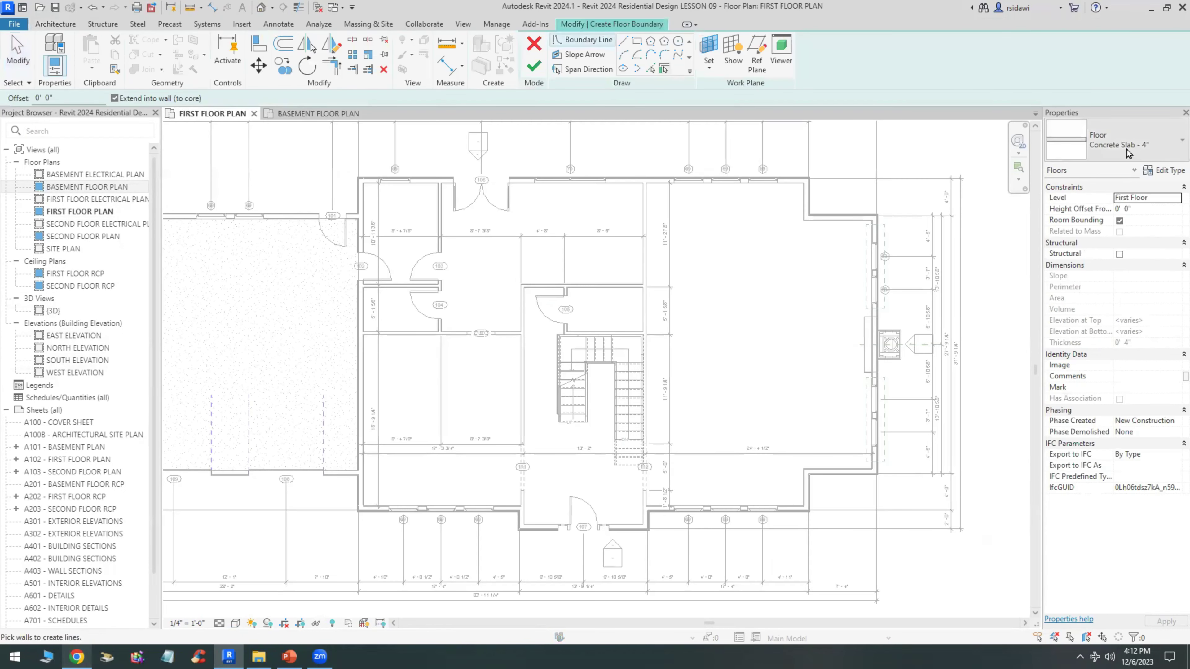
{"action": "left_click", "coordinate": [1131, 146]}
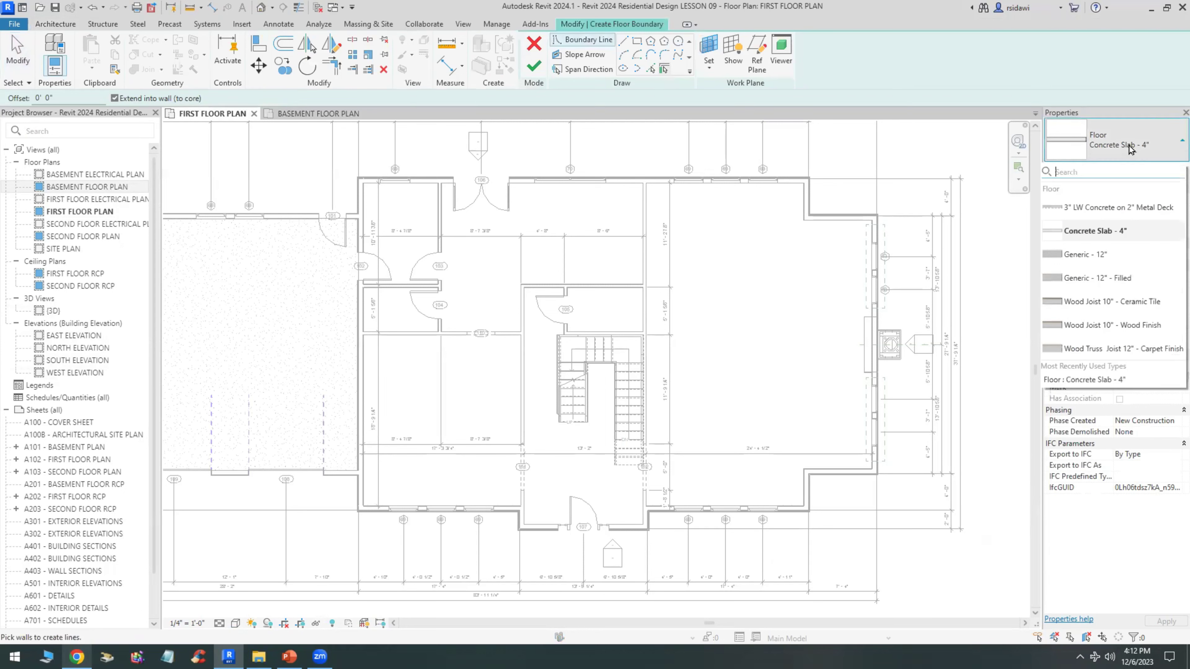
{"action": "left_click", "coordinate": [1112, 328]}
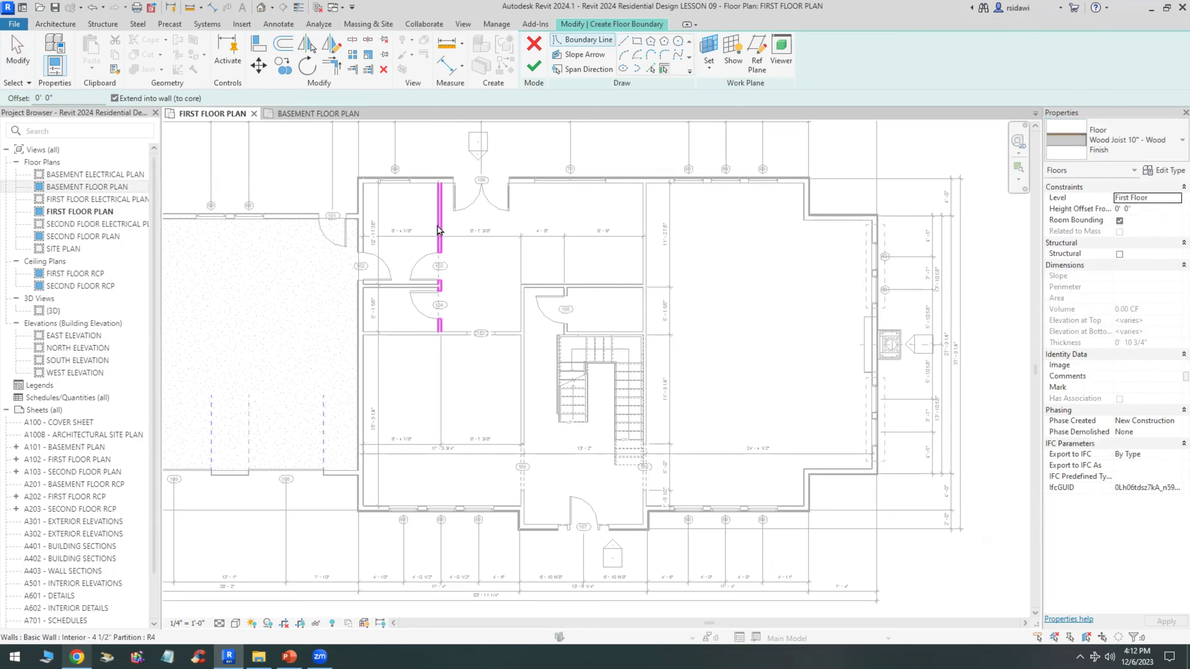
Pick the house's first-floor exterior walls all around as the floor boundary
{"action": "left_click", "coordinate": [422, 180]}
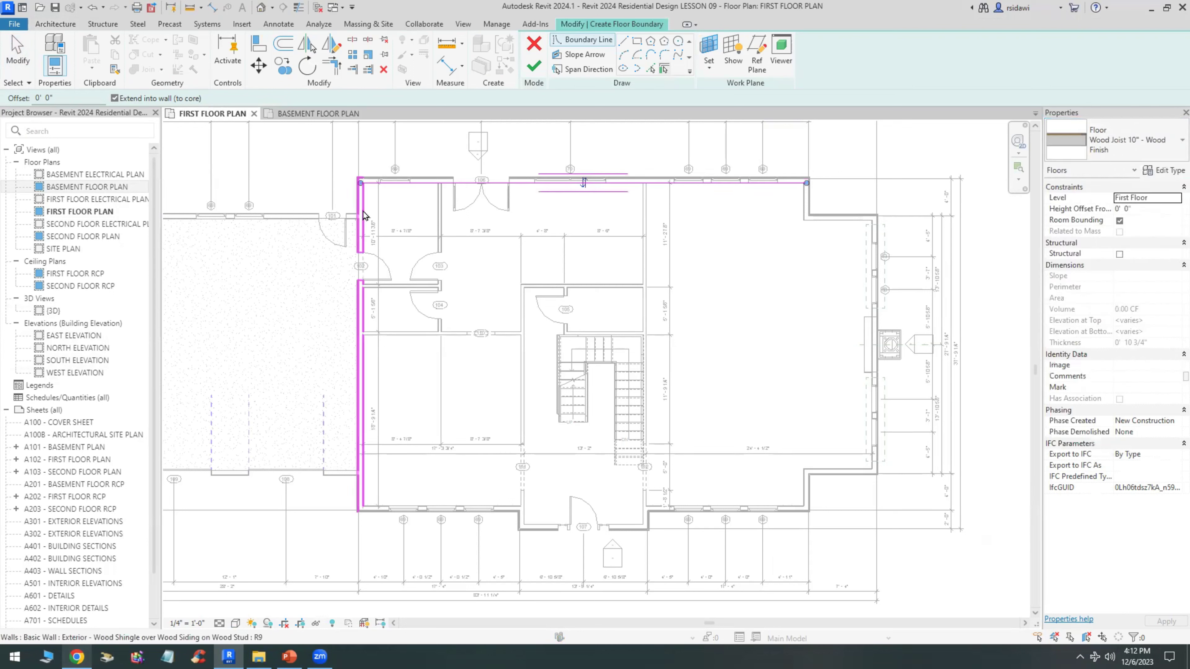
{"action": "left_click", "coordinate": [361, 227]}
{"action": "left_click", "coordinate": [436, 509]}
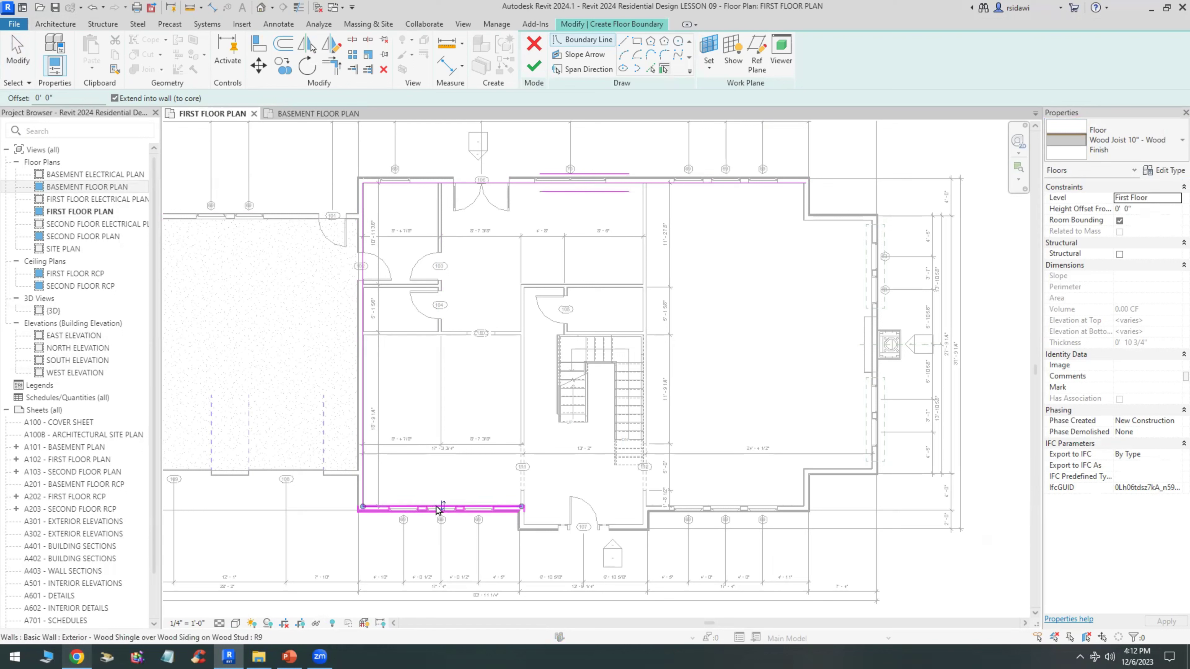
{"action": "left_click", "coordinate": [541, 528]}
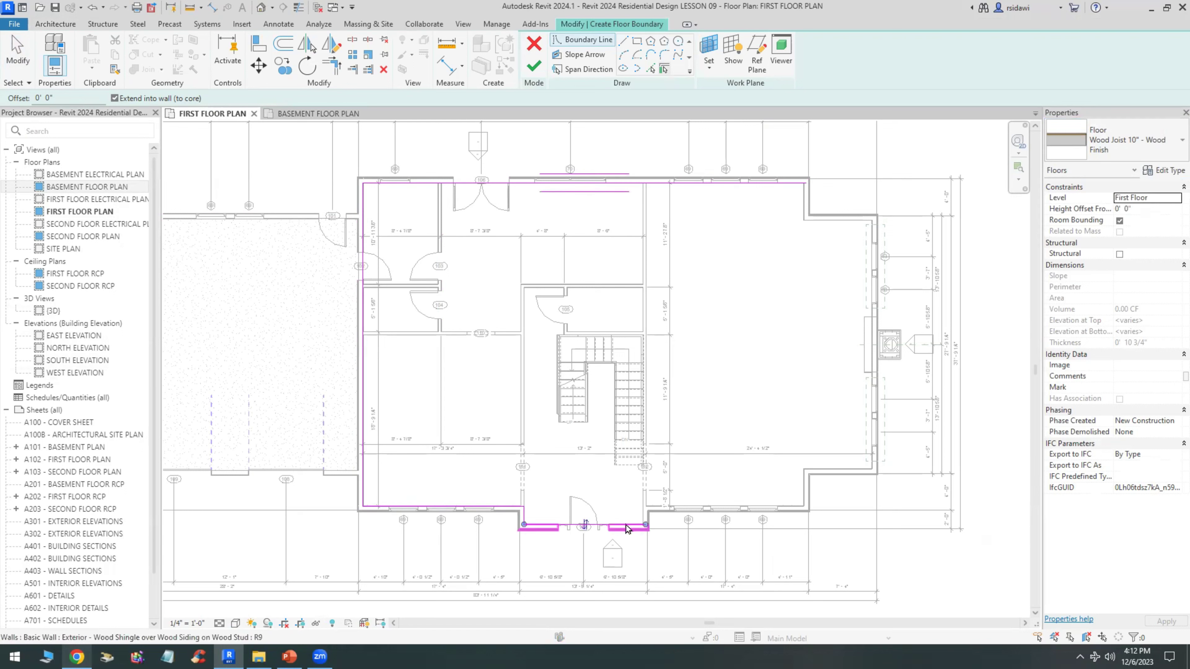
{"action": "left_click", "coordinate": [643, 518]}
{"action": "left_click", "coordinate": [768, 507]}
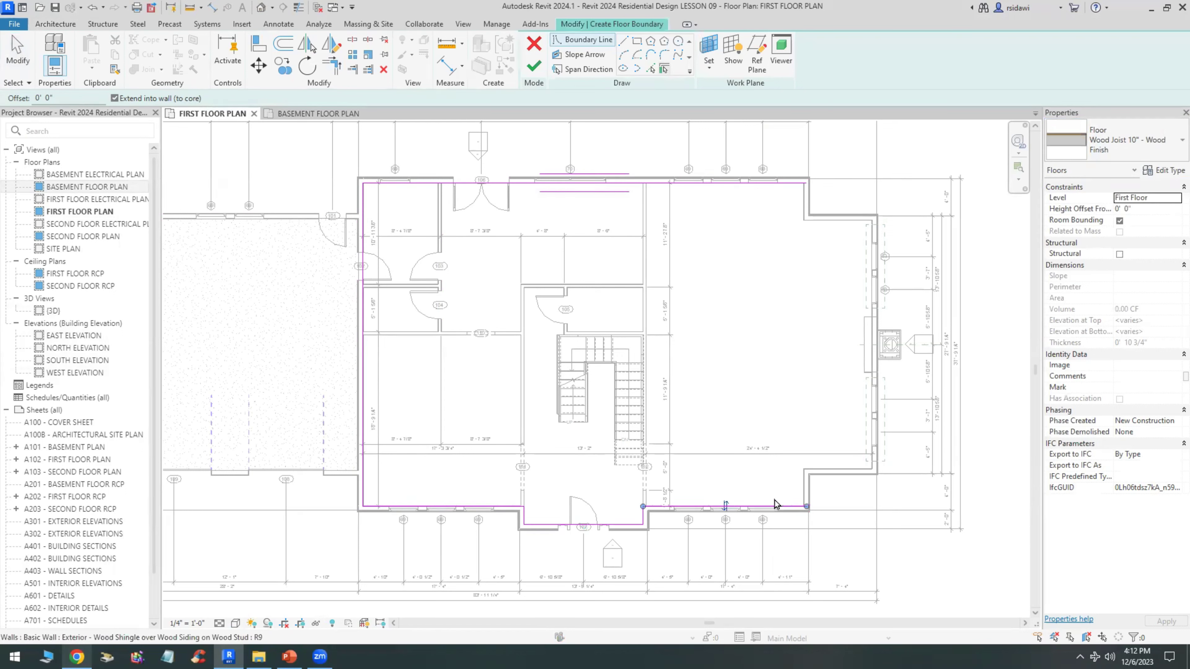
{"action": "left_click", "coordinate": [819, 481]}
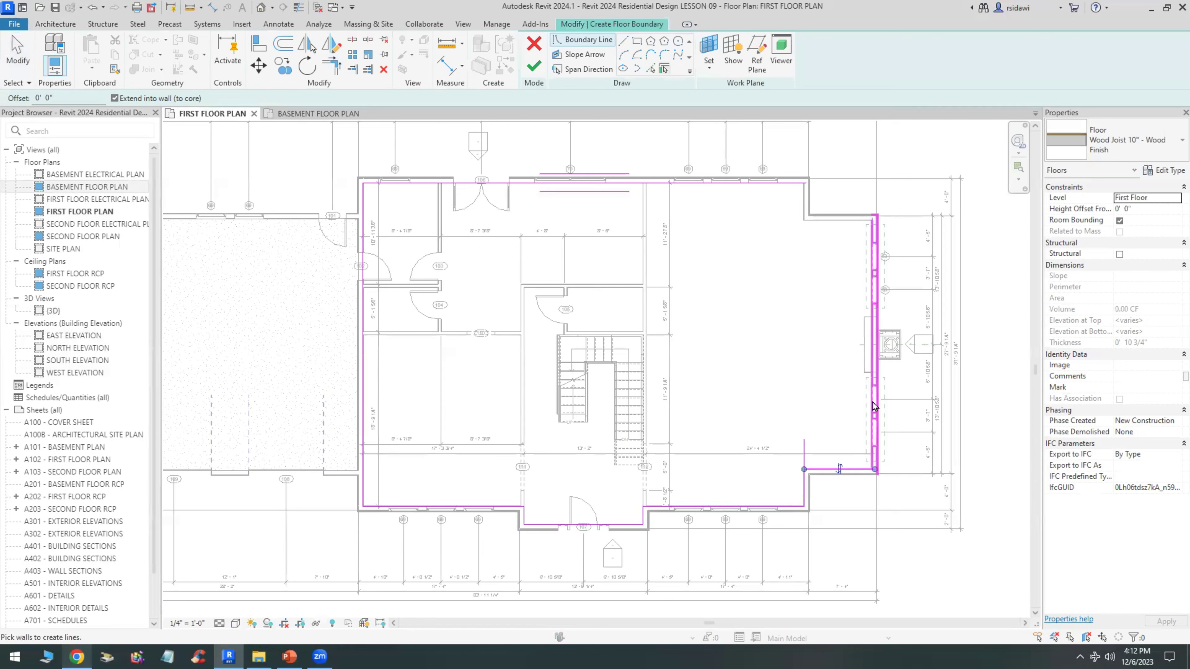
{"action": "left_click", "coordinate": [874, 412]}
{"action": "left_click", "coordinate": [839, 224]}
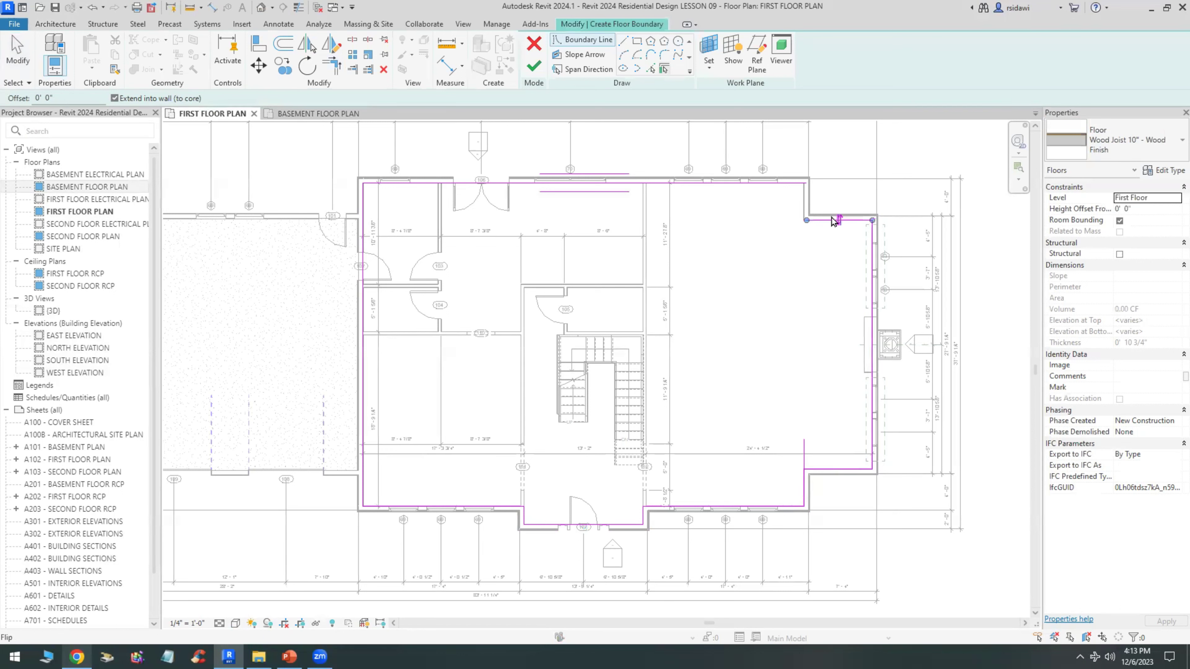
{"action": "left_click", "coordinate": [807, 206]}
Trim/Extend the top-right boundary lines into a clean corner
{"action": "left_click", "coordinate": [332, 66]}
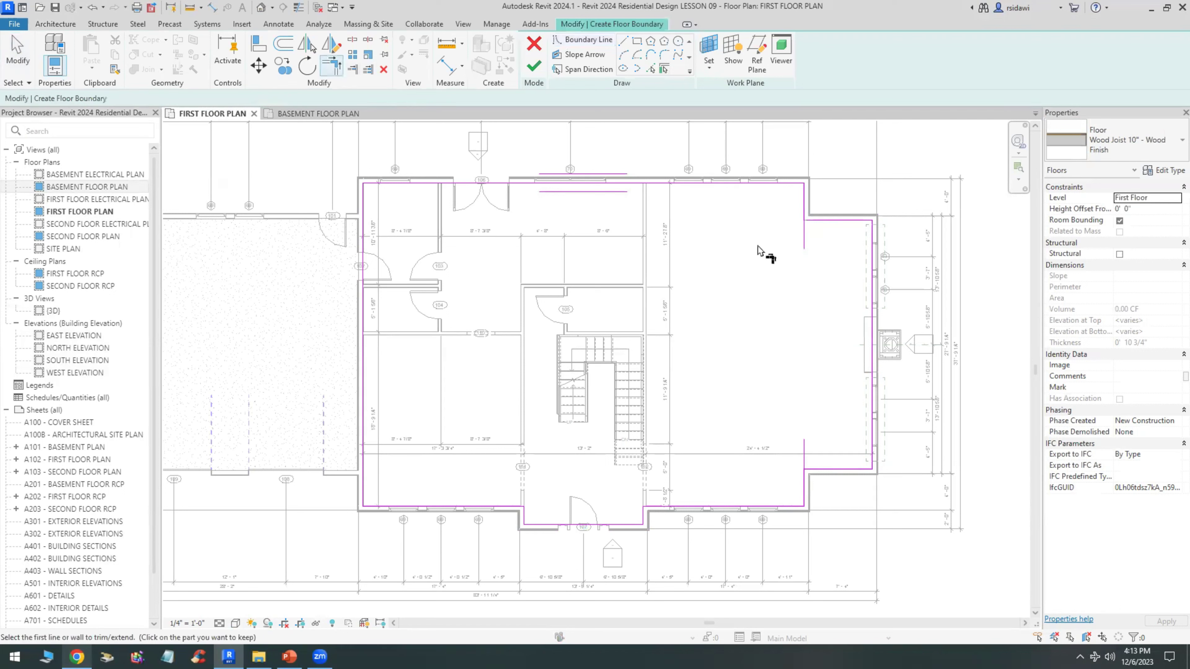
{"action": "left_click", "coordinate": [804, 210]}
{"action": "left_click", "coordinate": [810, 471]}
Finish the Wood Joist 10" floor, declining wall attachment and geometry joining
{"action": "left_click", "coordinate": [535, 67]}
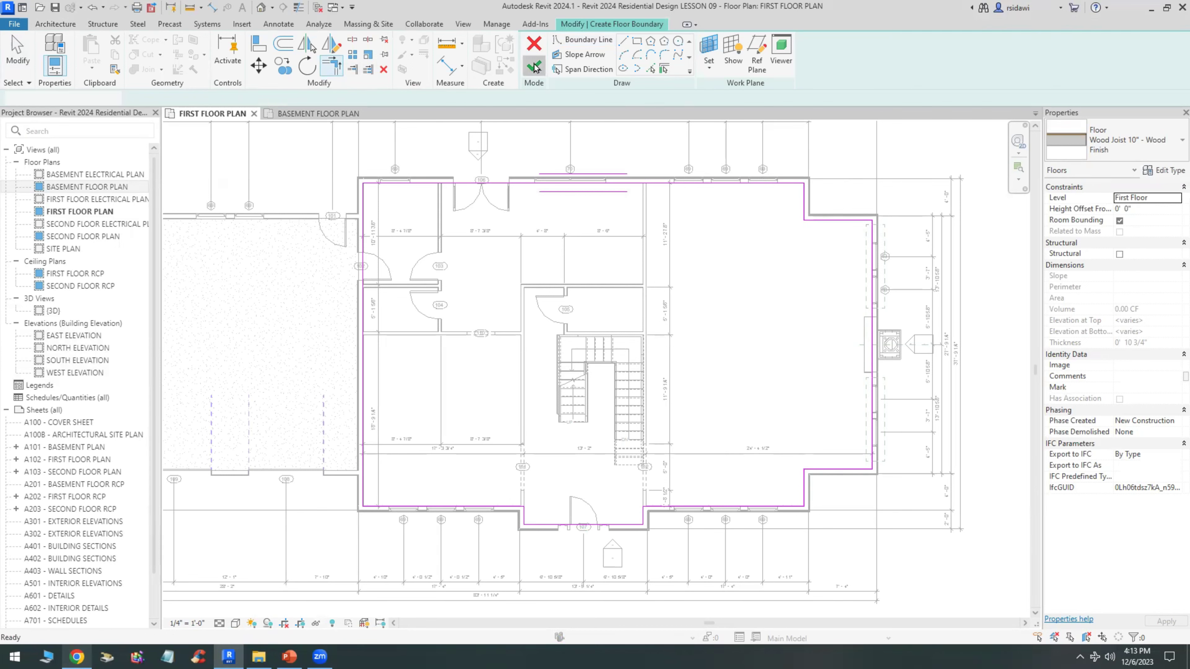
{"action": "left_click", "coordinate": [693, 341]}
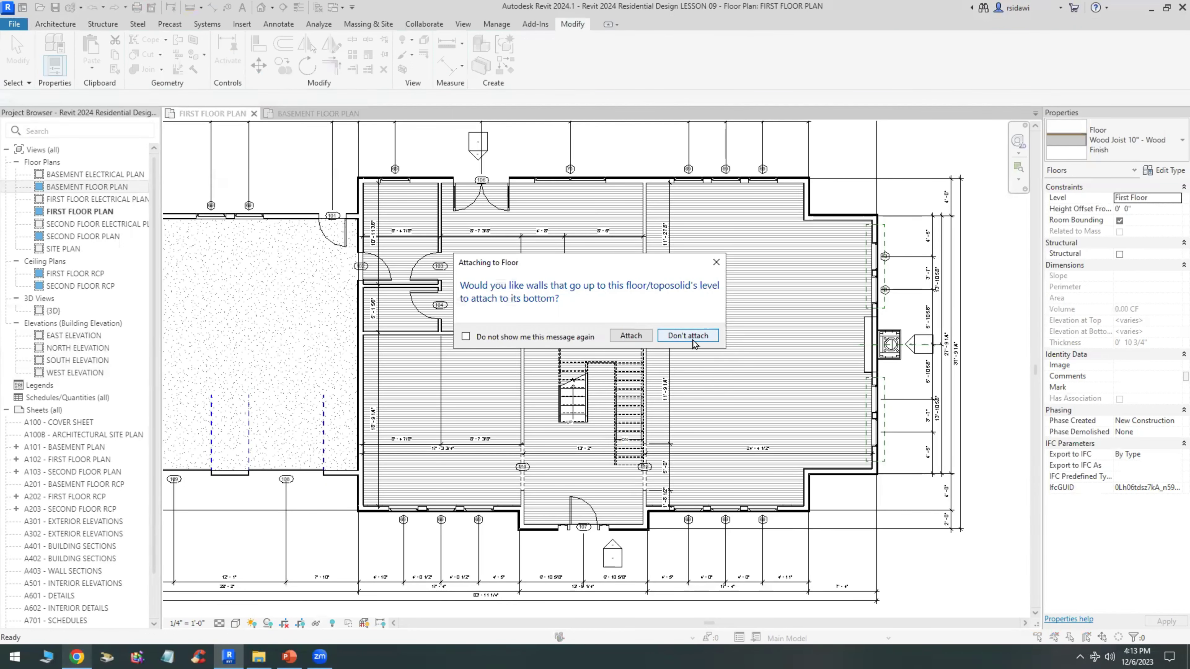
{"action": "left_click", "coordinate": [693, 340]}
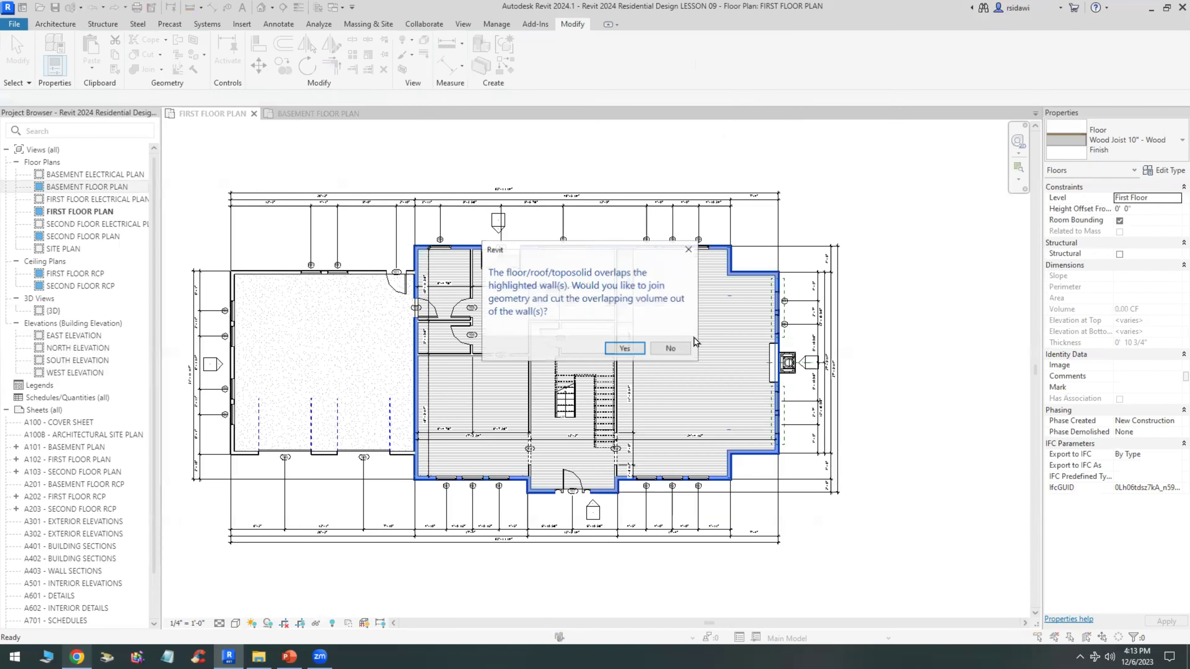
{"action": "left_click", "coordinate": [685, 350]}
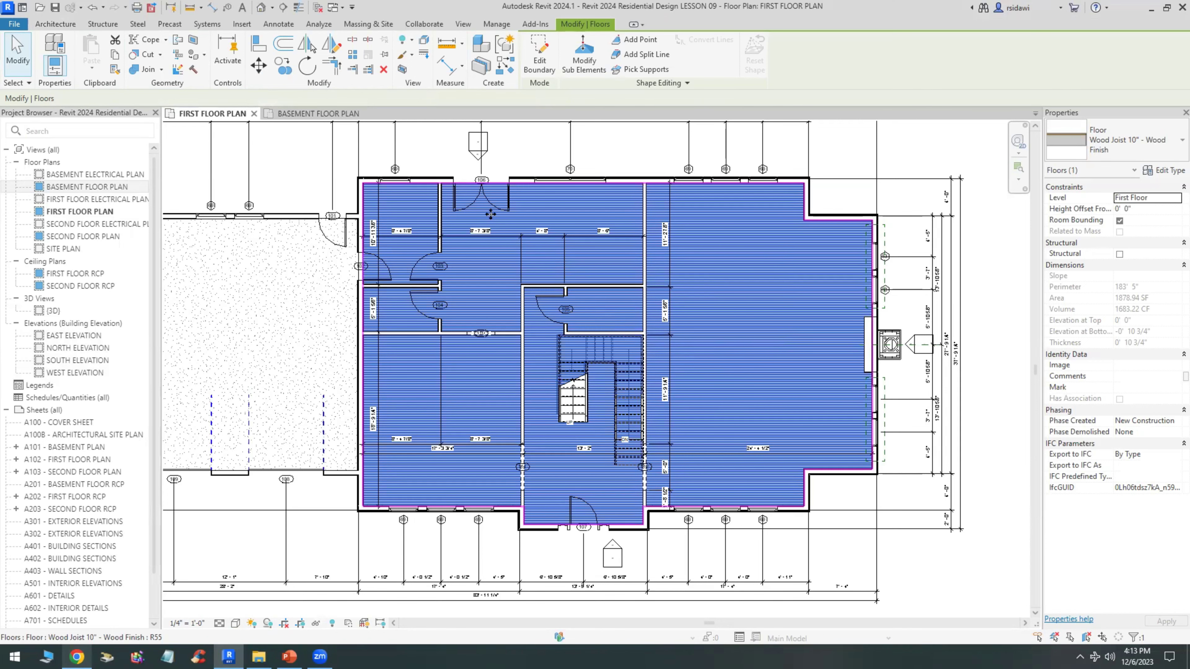
{"action": "left_click", "coordinate": [87, 237]}
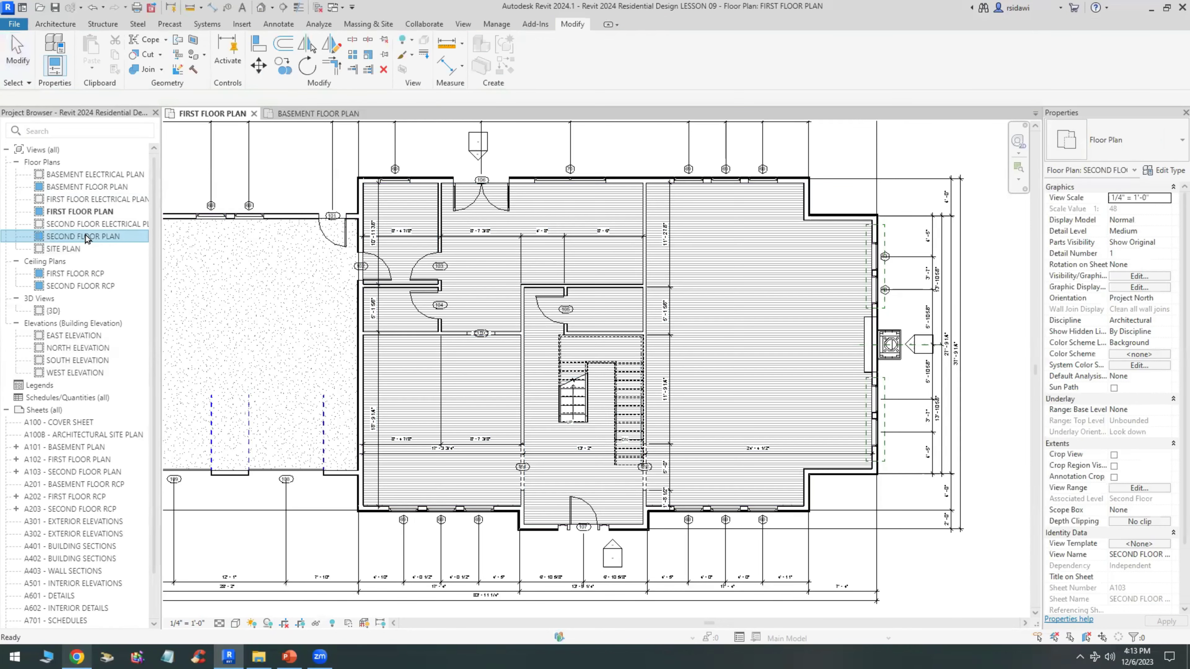
Open the SECOND FLOOR PLAN and start an architectural floor sketch
{"action": "double_click", "coordinate": [87, 237]}
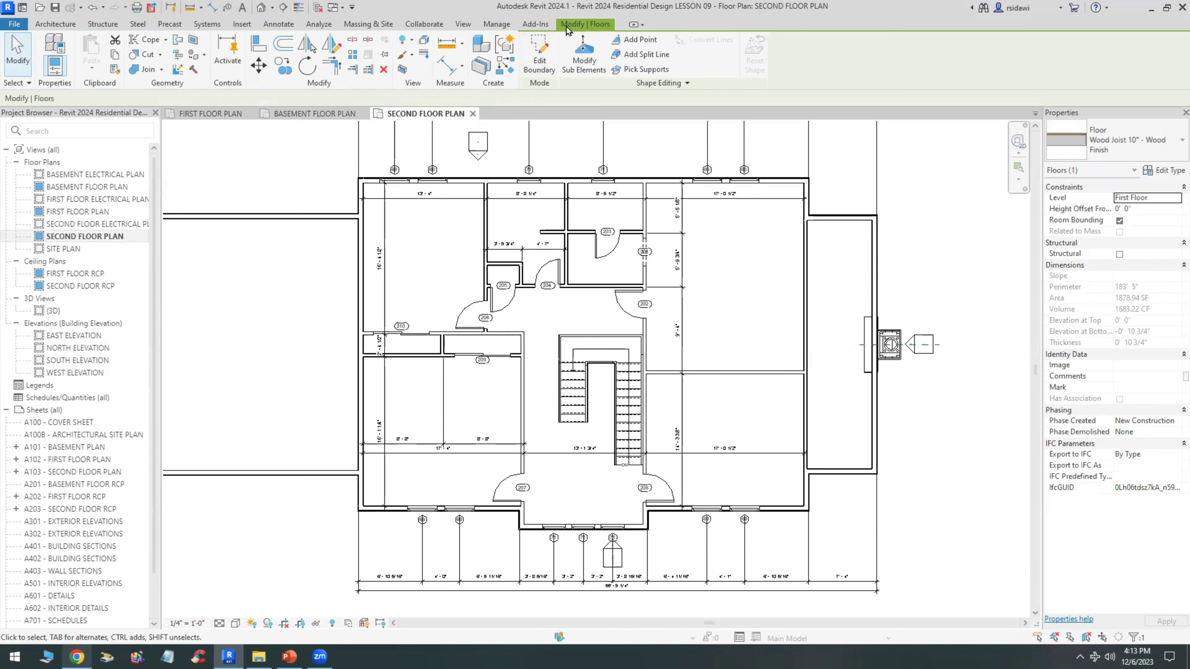
{"action": "left_click", "coordinate": [66, 27]}
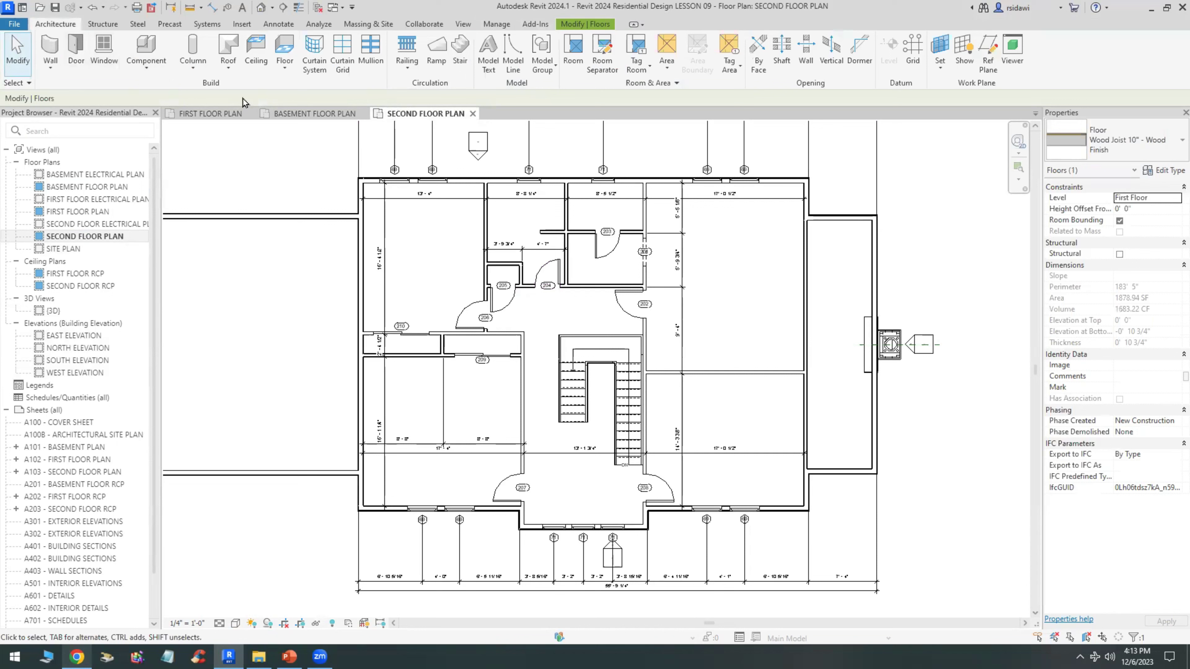
{"action": "left_click", "coordinate": [284, 67]}
{"action": "left_click", "coordinate": [312, 89]}
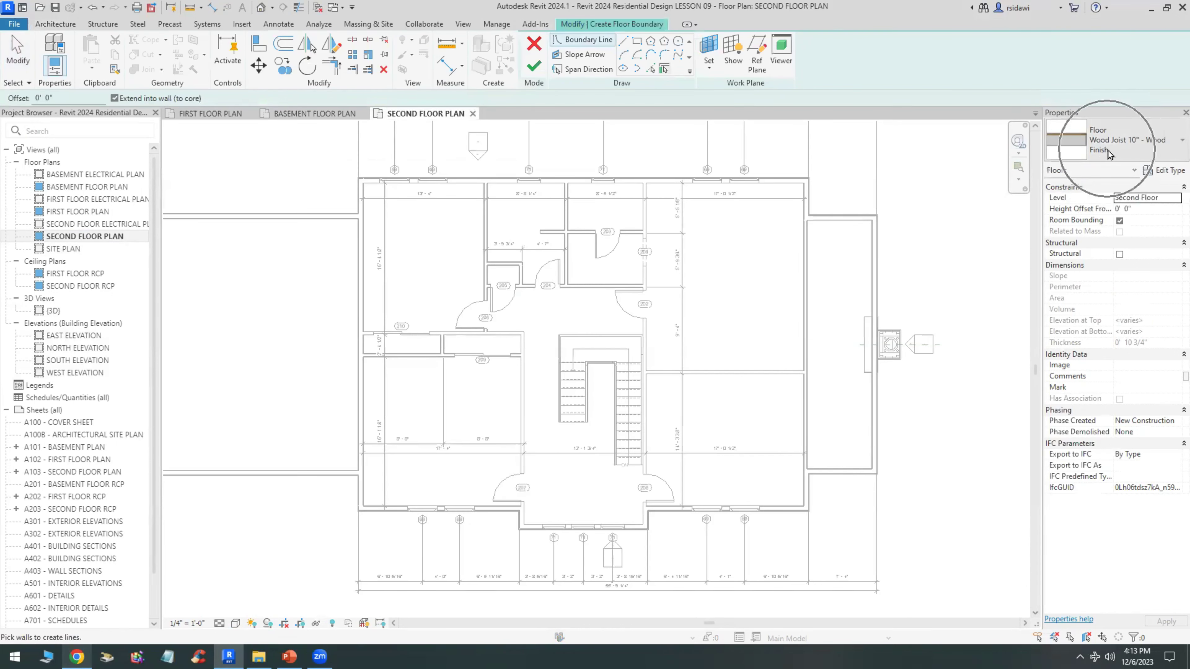
Pick the seven exterior walls to sketch the second-floor boundary
{"action": "left_click", "coordinate": [473, 190]}
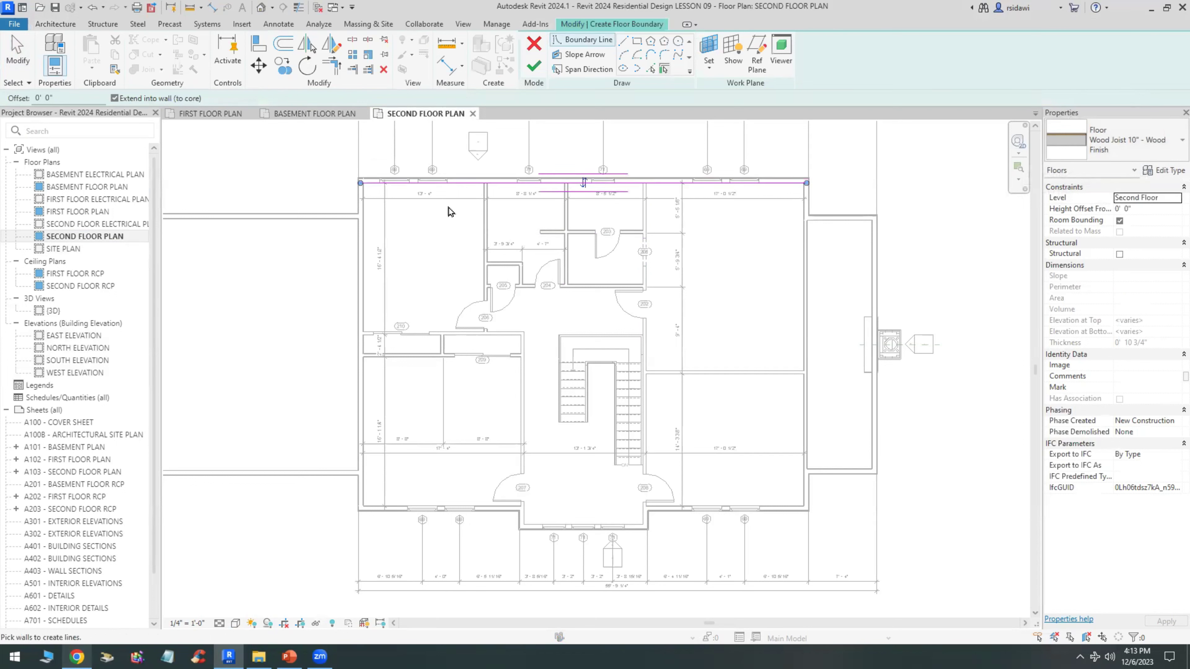
{"action": "left_click", "coordinate": [366, 276]}
{"action": "left_click", "coordinate": [424, 509]}
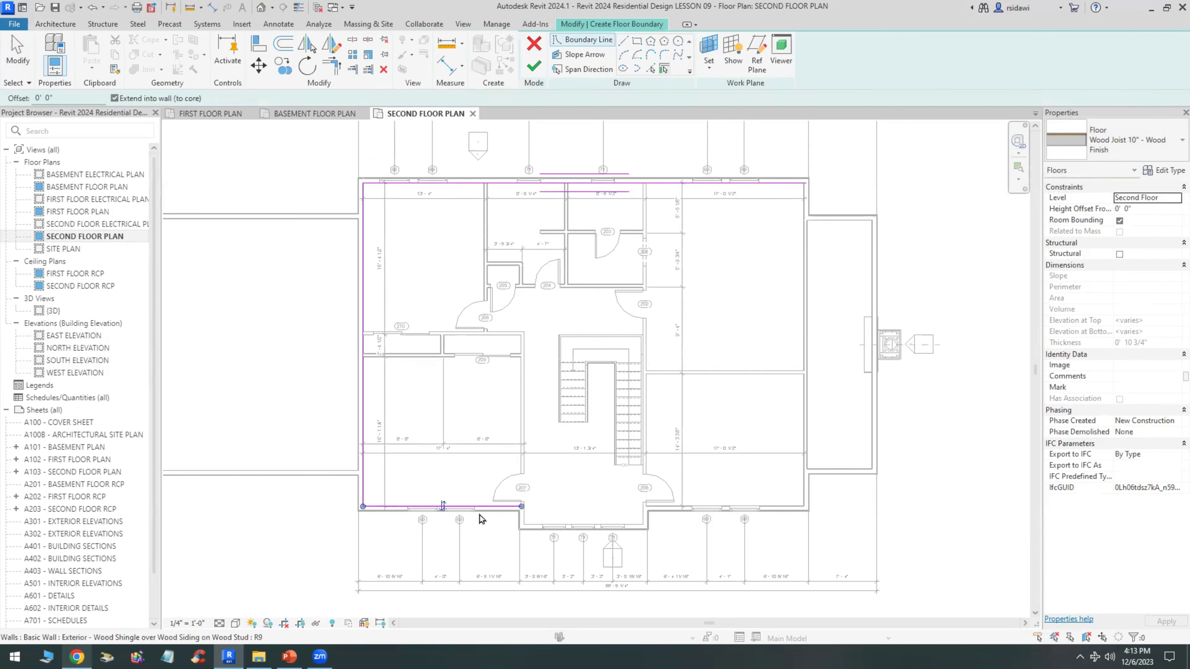
{"action": "left_click", "coordinate": [521, 518]}
{"action": "left_click", "coordinate": [639, 523]}
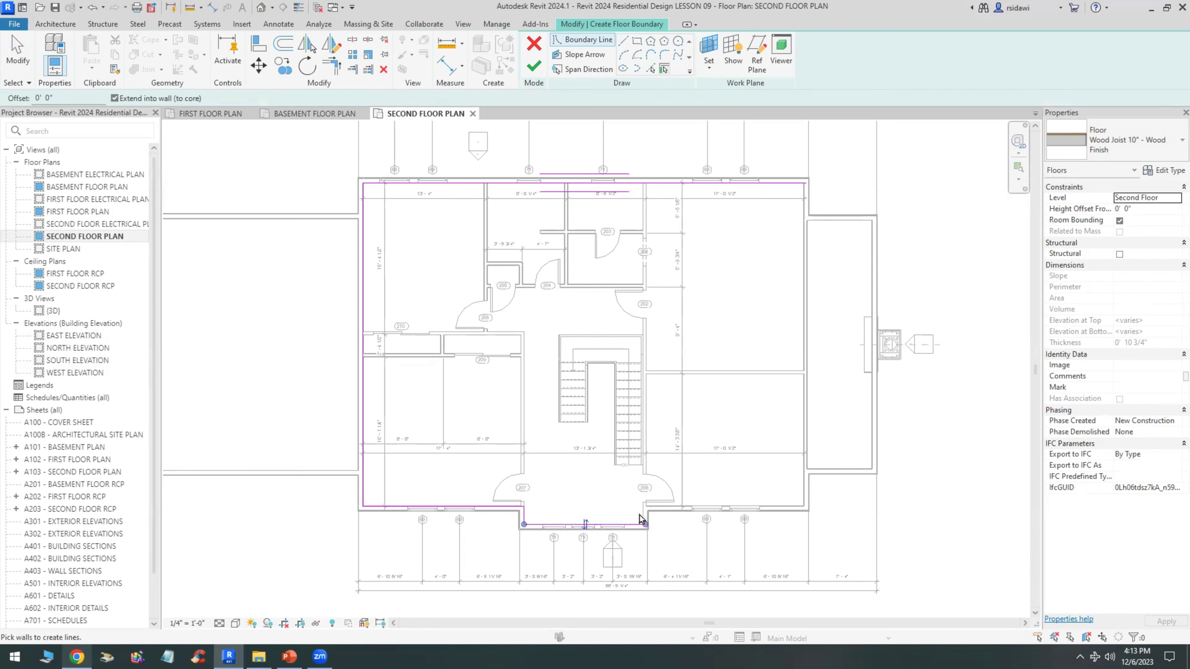
{"action": "left_click", "coordinate": [679, 510]}
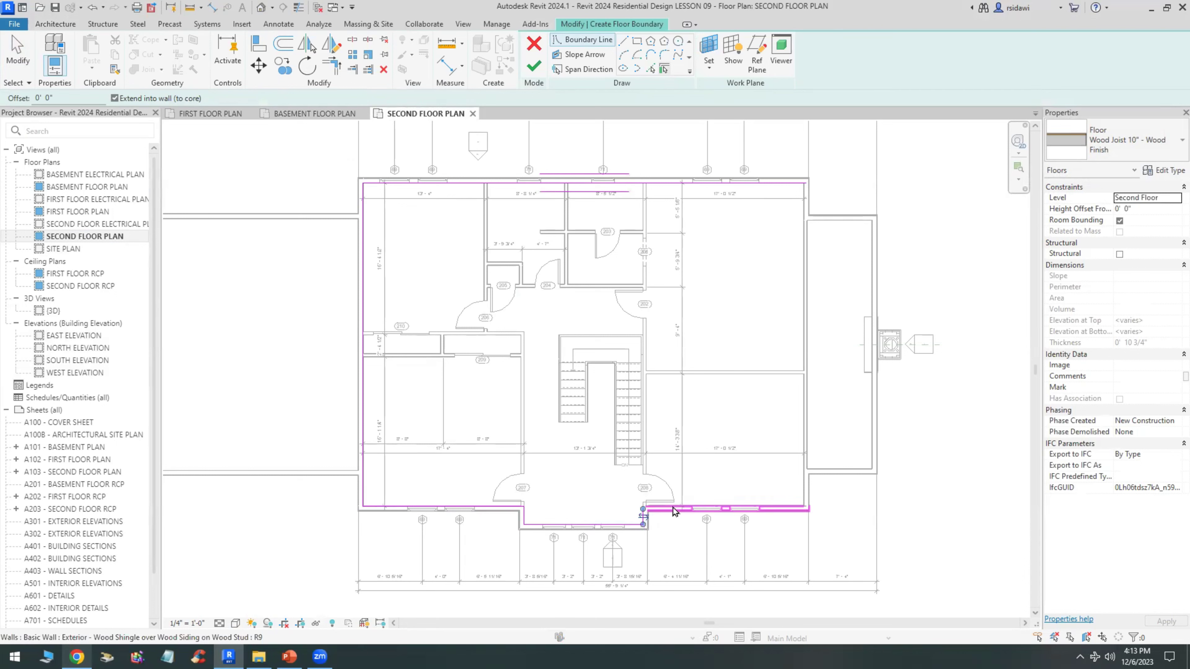
{"action": "left_click", "coordinate": [804, 489]}
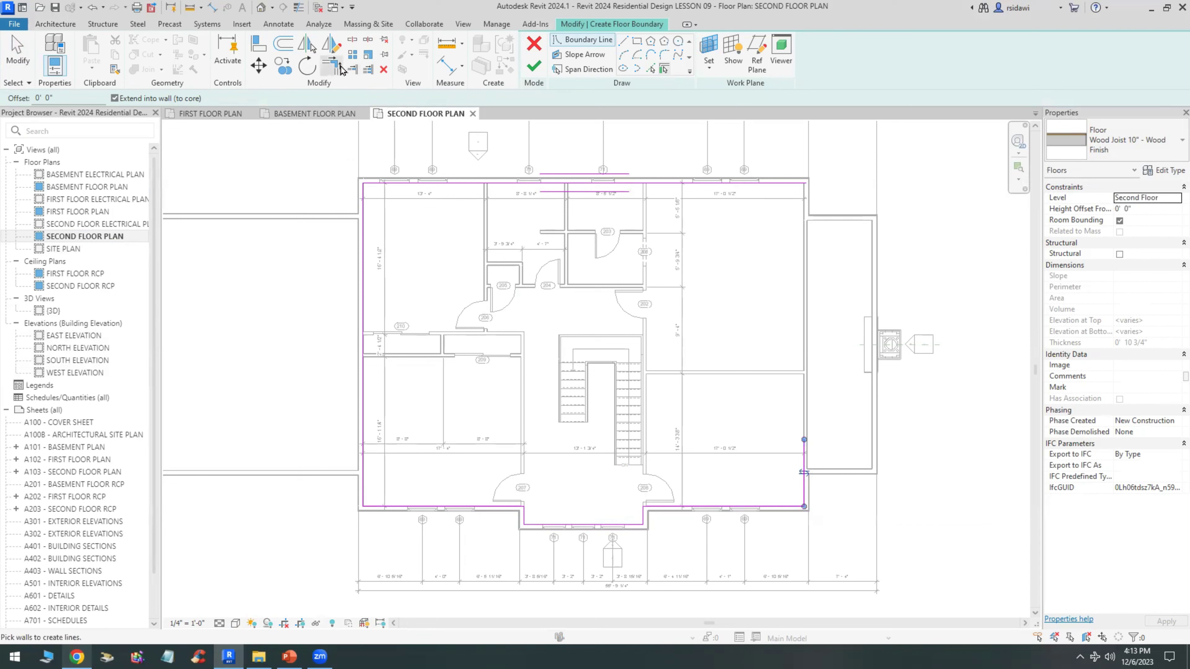
Trim the top and right boundary lines into a closed corner
{"action": "left_click", "coordinate": [331, 66]}
{"action": "left_click", "coordinate": [772, 184]}
{"action": "left_click", "coordinate": [806, 474]}
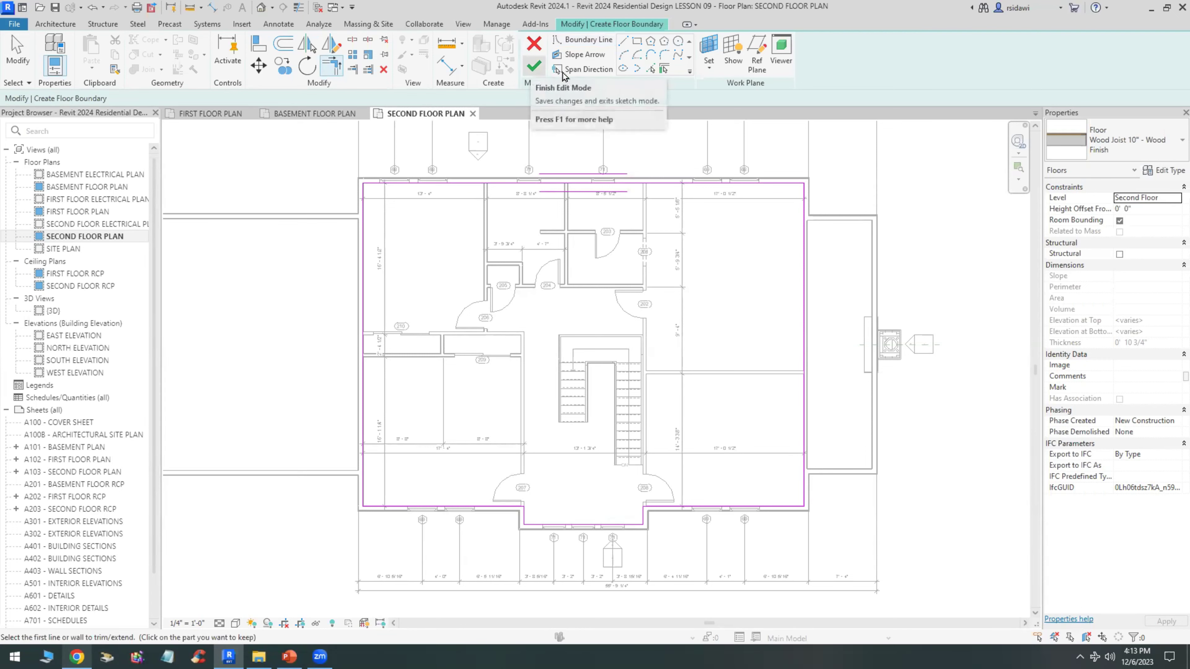
Finish the second-floor Wood Joist 10" floor without cutting it out of the walls
{"action": "left_click", "coordinate": [533, 67]}
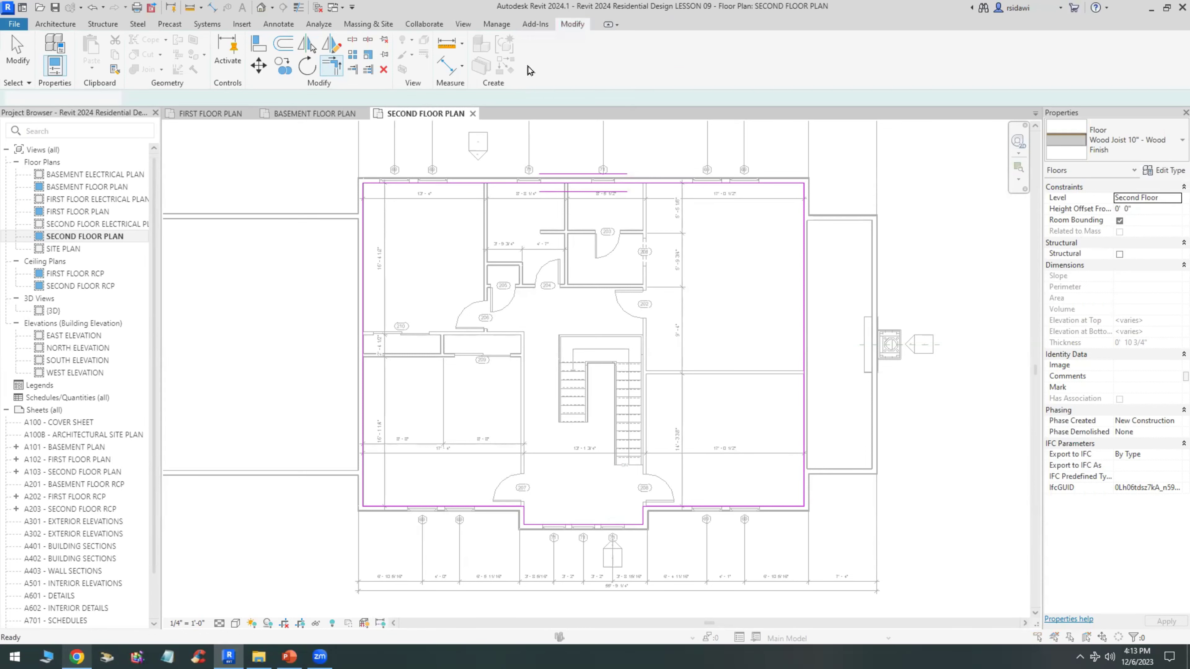
{"action": "left_click", "coordinate": [671, 349]}
{"action": "scroll", "coordinate": [628, 407], "scroll_direction": "up", "scroll_amount": 2}
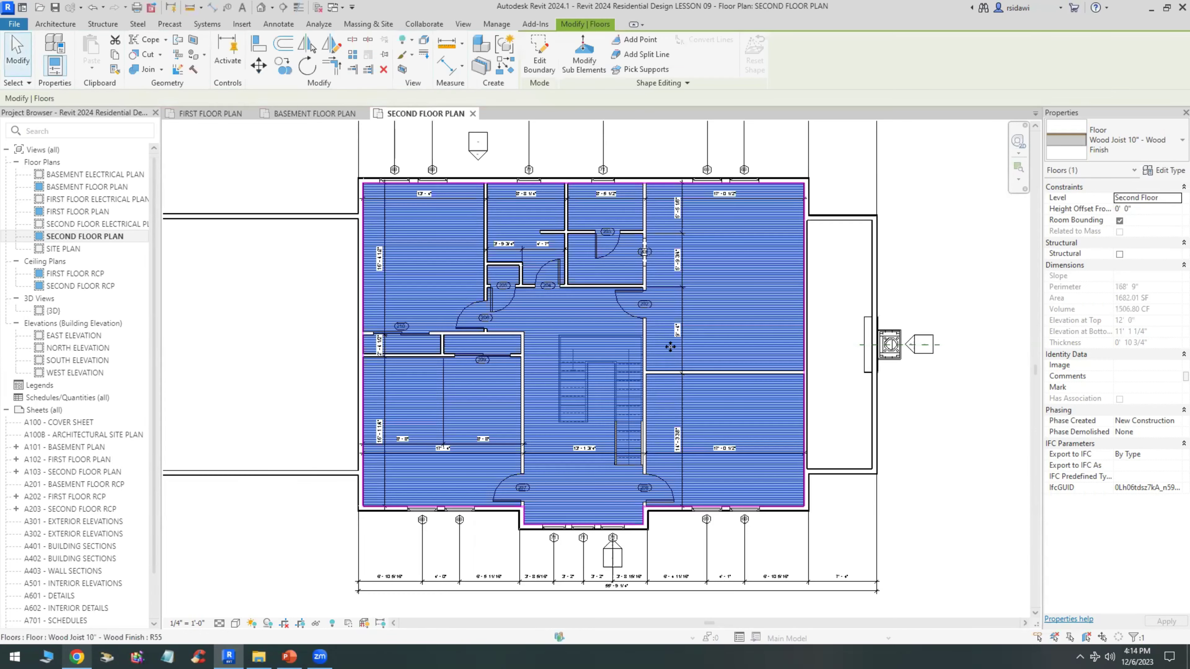
{"action": "left_click", "coordinate": [942, 419]}
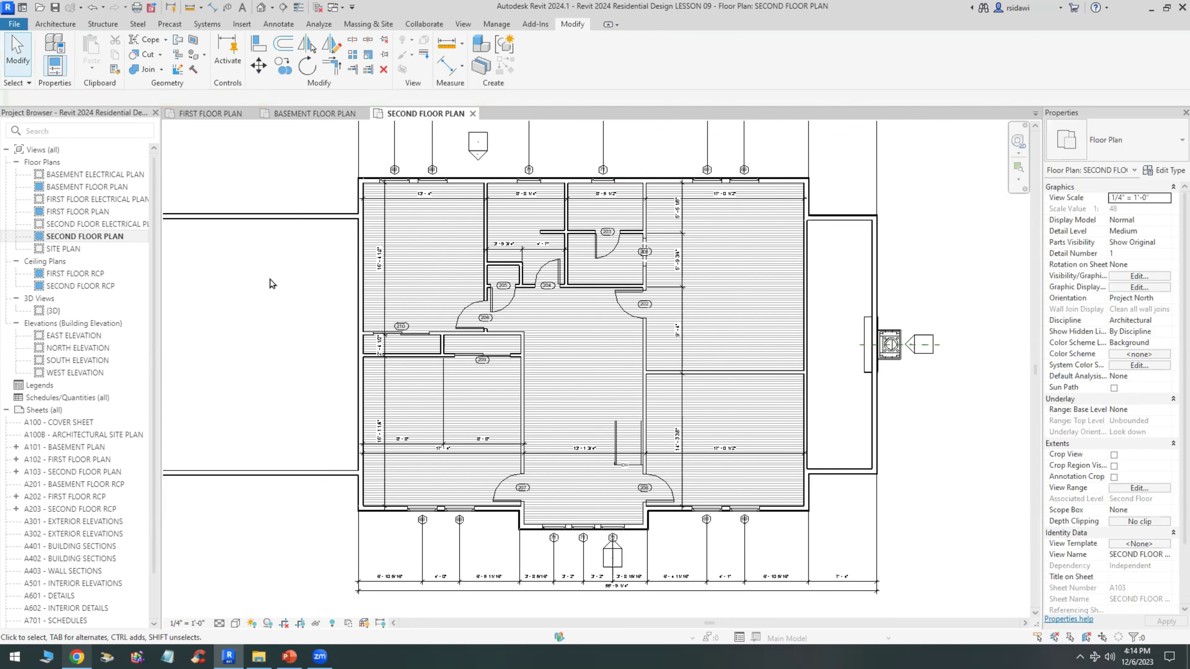
Select the second-floor slab and reopen its boundary sketch for editing
{"action": "scroll", "coordinate": [636, 495], "scroll_direction": "up", "scroll_amount": 2}
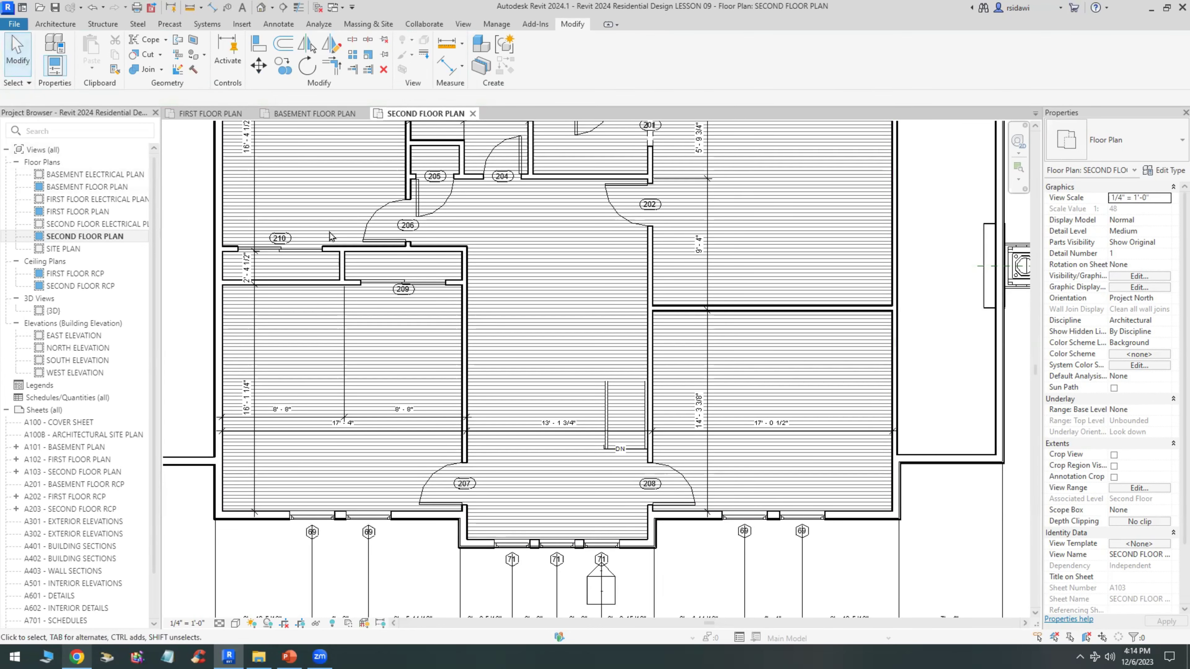
{"action": "left_click", "coordinate": [854, 505]}
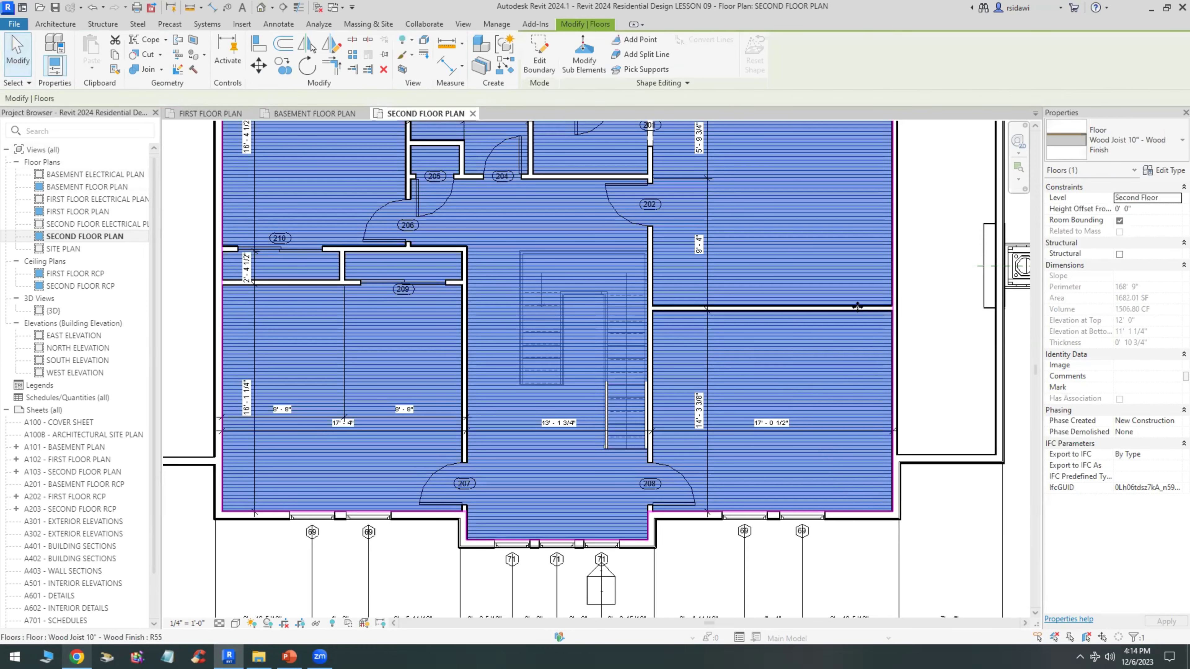
{"action": "left_click", "coordinate": [539, 61]}
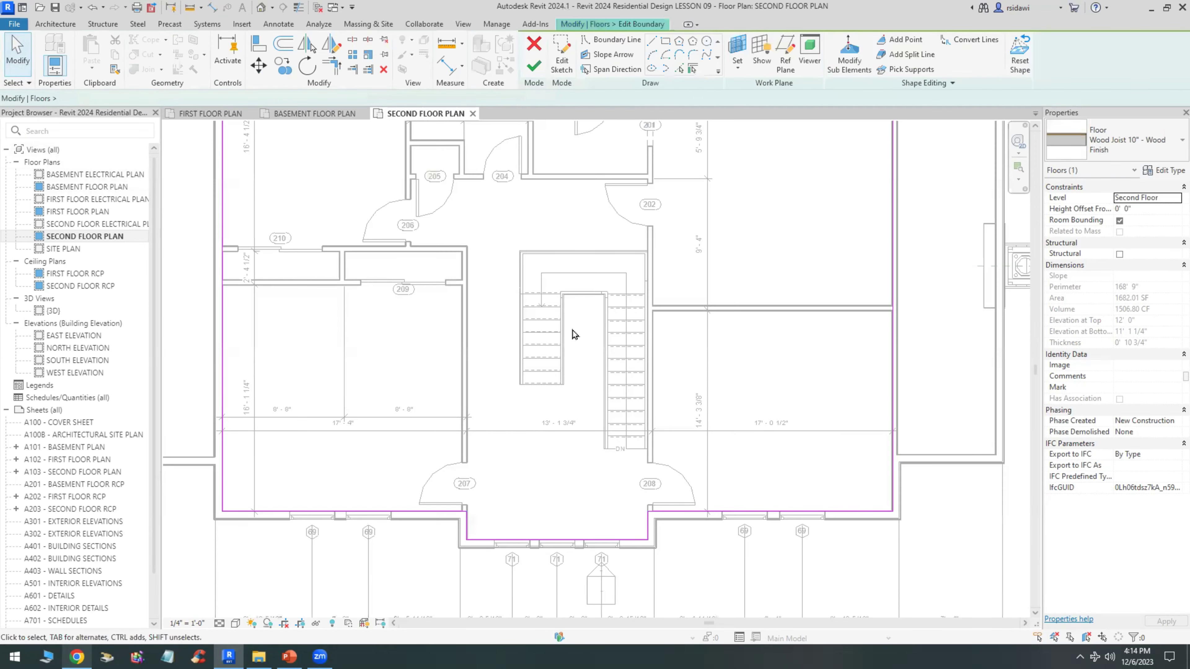
Pick six stair and landing edges as stair-opening boundary lines
{"action": "scroll", "coordinate": [580, 360], "scroll_direction": "up", "scroll_amount": 1}
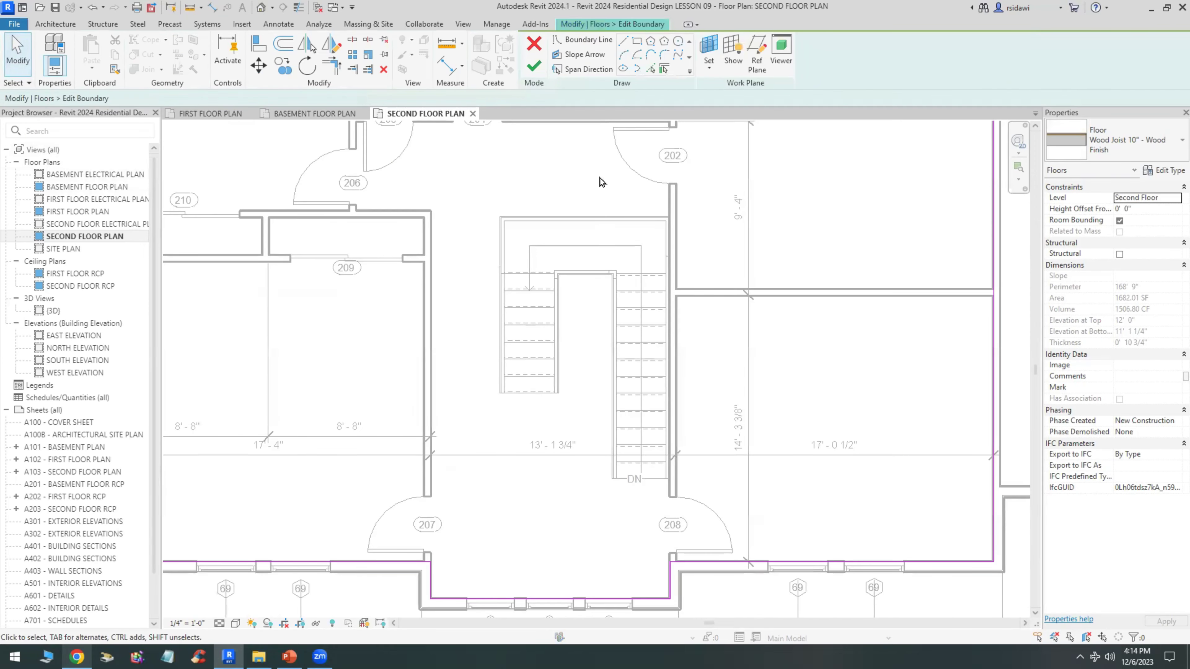
{"action": "left_click", "coordinate": [651, 69]}
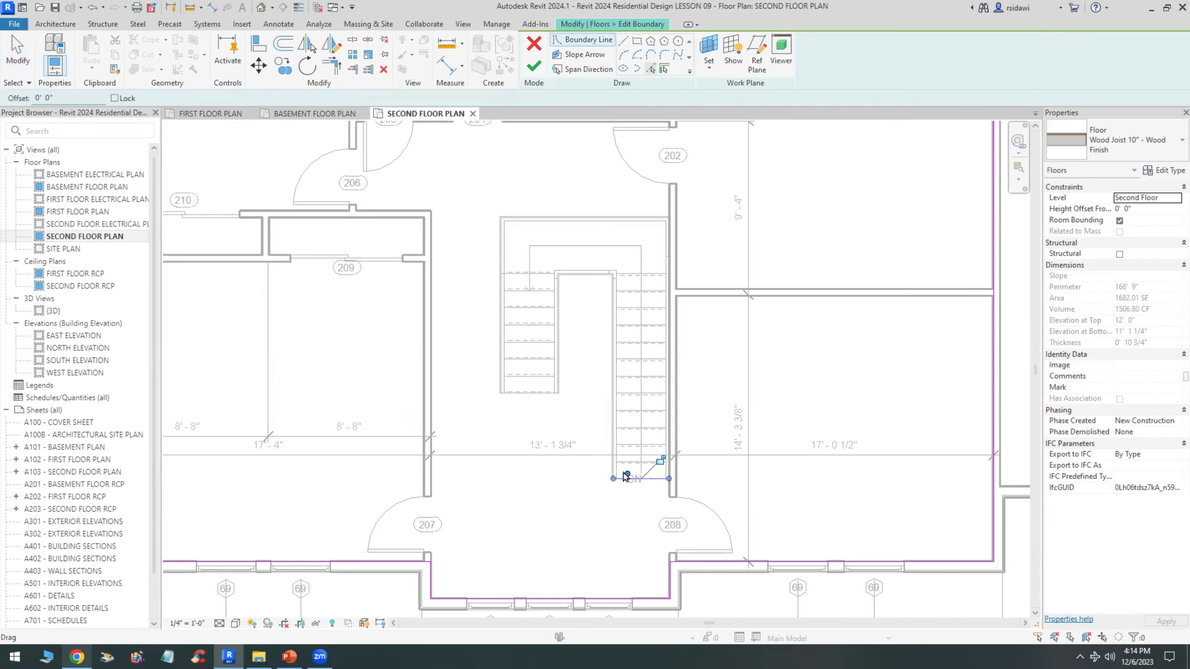
{"action": "left_click", "coordinate": [616, 457]}
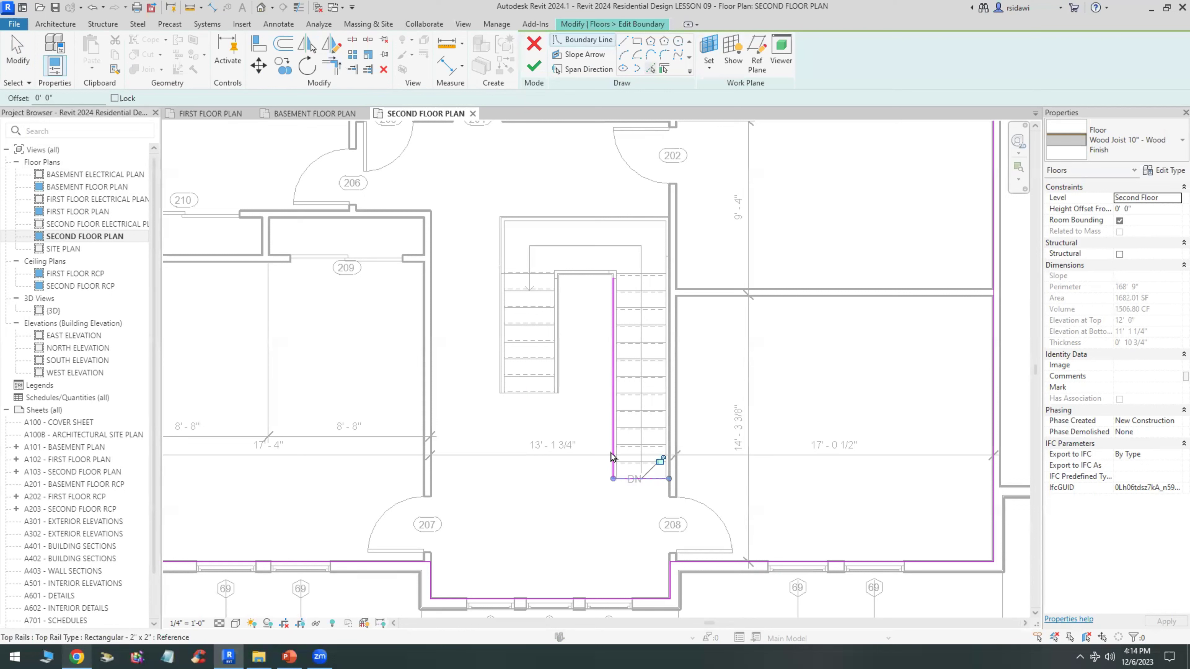
{"action": "left_click", "coordinate": [611, 457]}
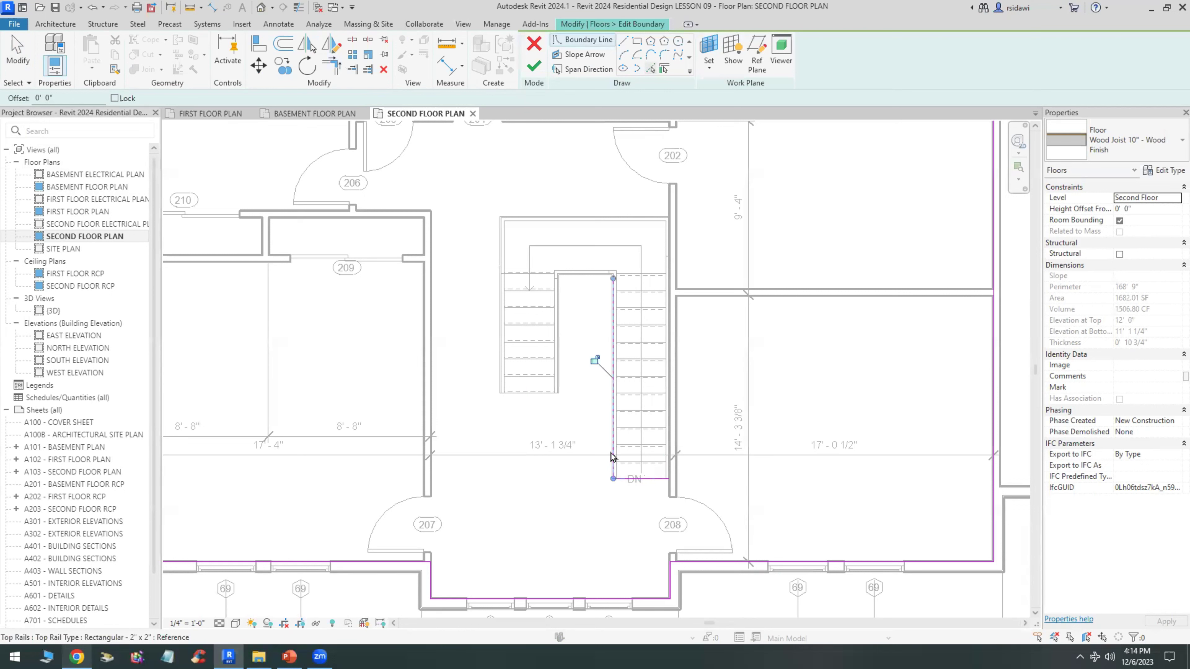
{"action": "left_click", "coordinate": [583, 281]}
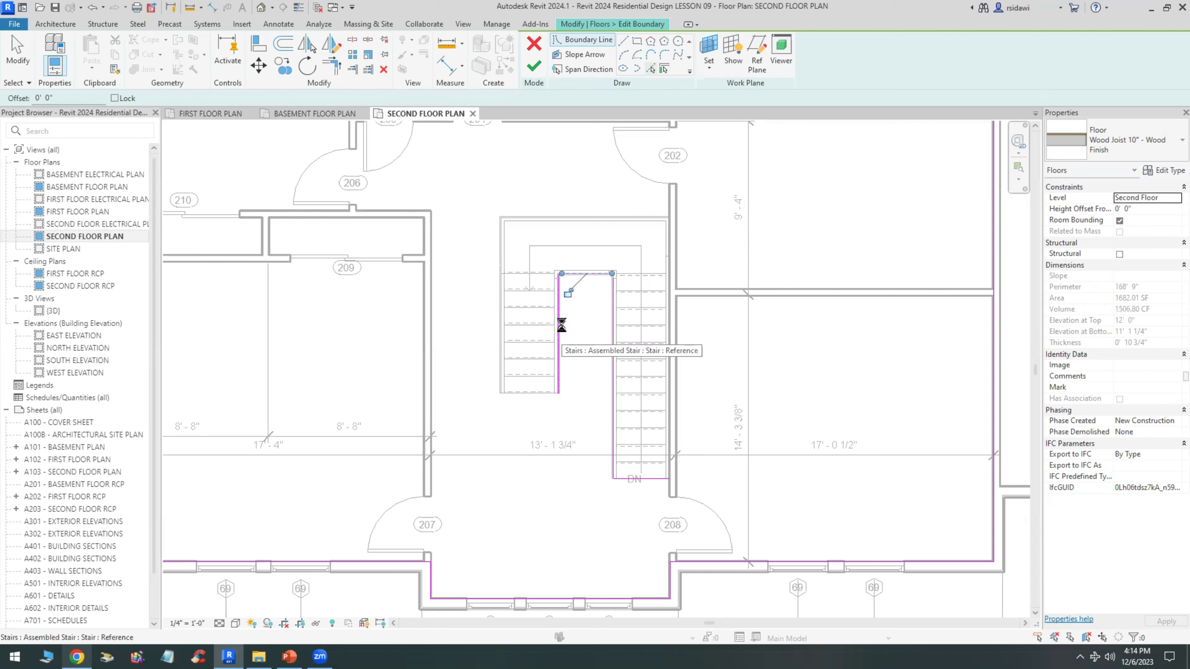
{"action": "left_click", "coordinate": [541, 393]}
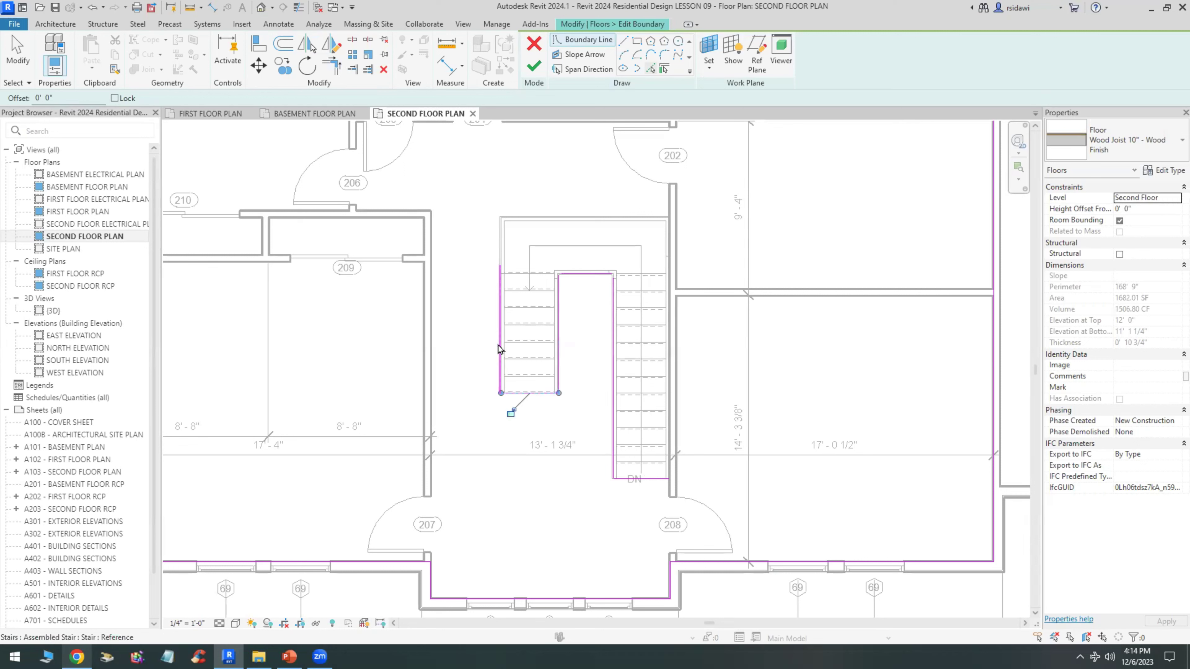
{"action": "left_click", "coordinate": [499, 349]}
{"action": "left_click", "coordinate": [613, 220]}
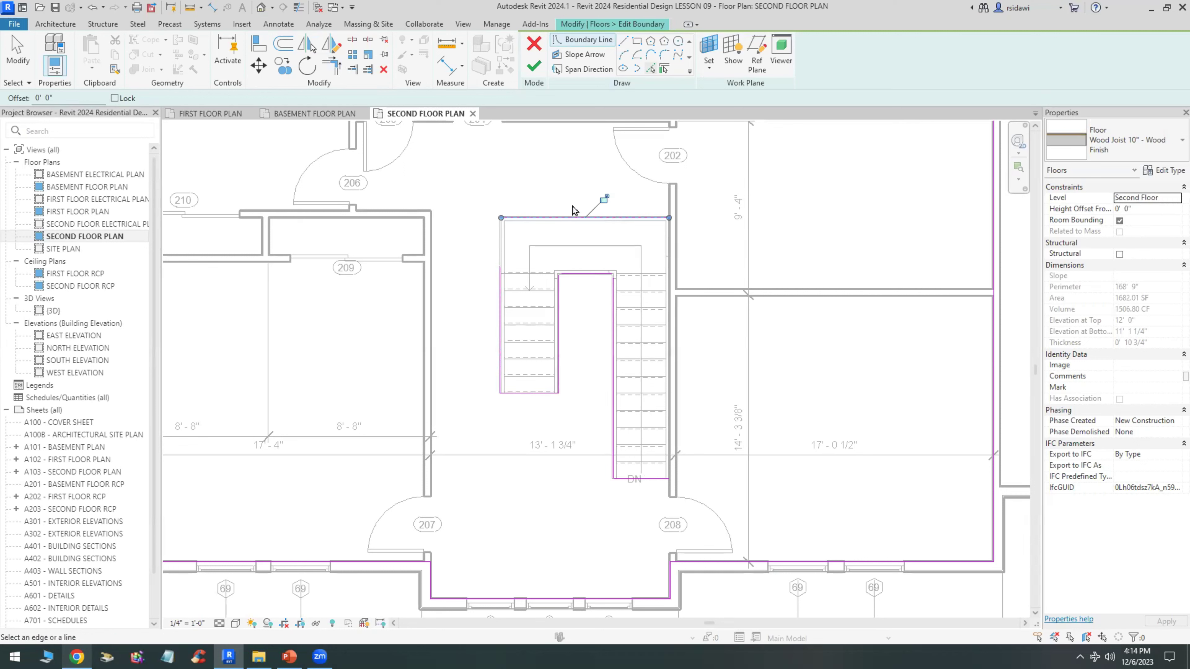
Trim the stair lines into corners; finishing fails on open loops, so continue sketching
{"action": "left_click", "coordinate": [332, 65]}
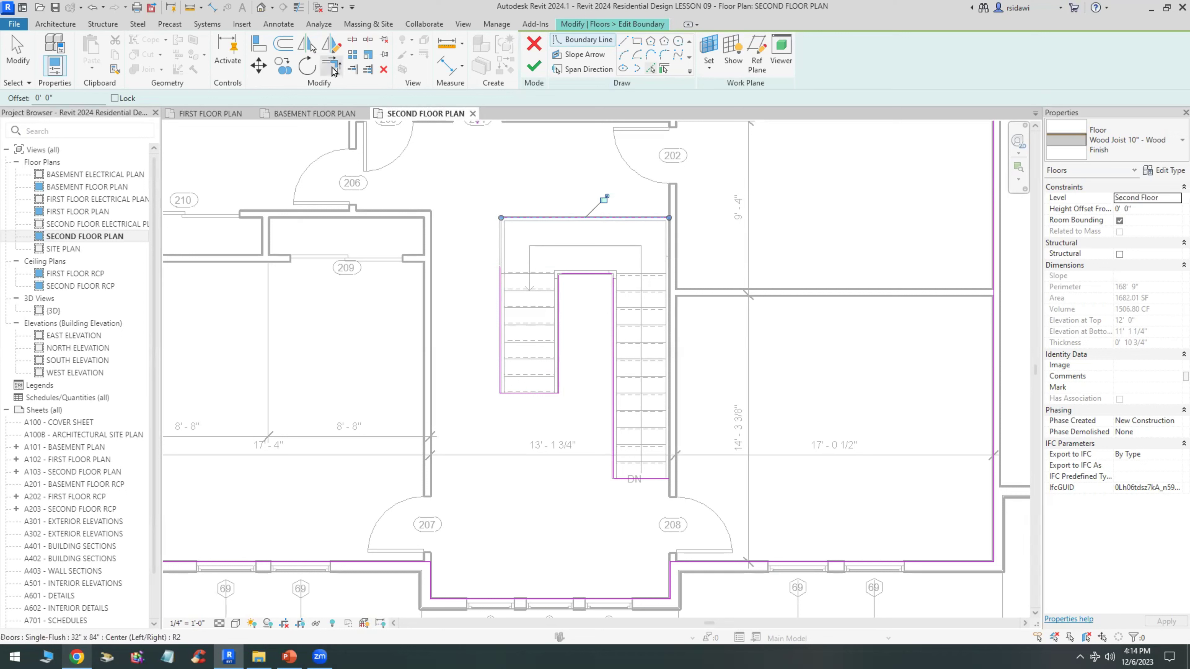
{"action": "left_click", "coordinate": [527, 218]}
{"action": "left_click", "coordinate": [503, 305]}
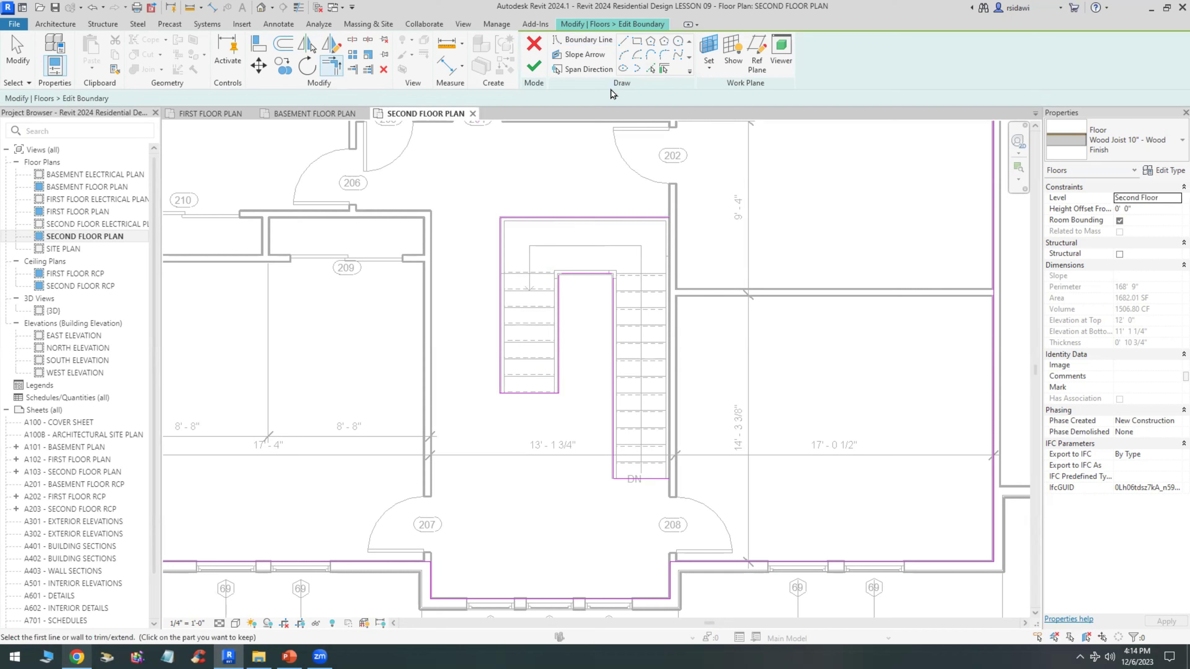
{"action": "left_click", "coordinate": [650, 70]}
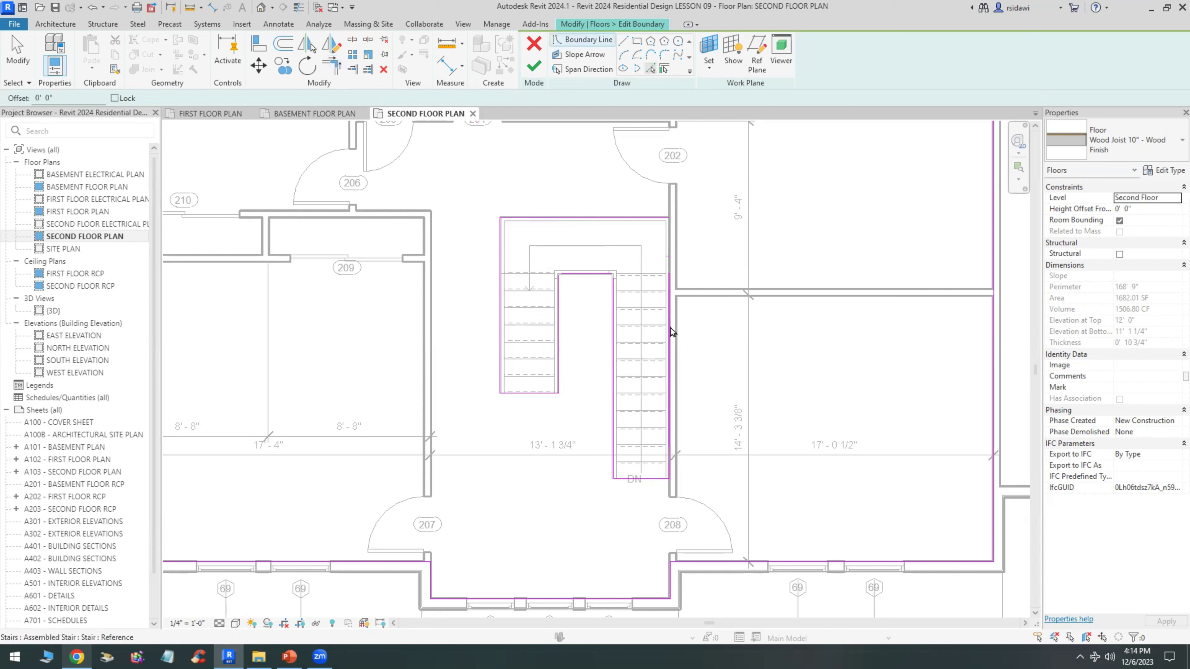
{"action": "left_click", "coordinate": [332, 65]}
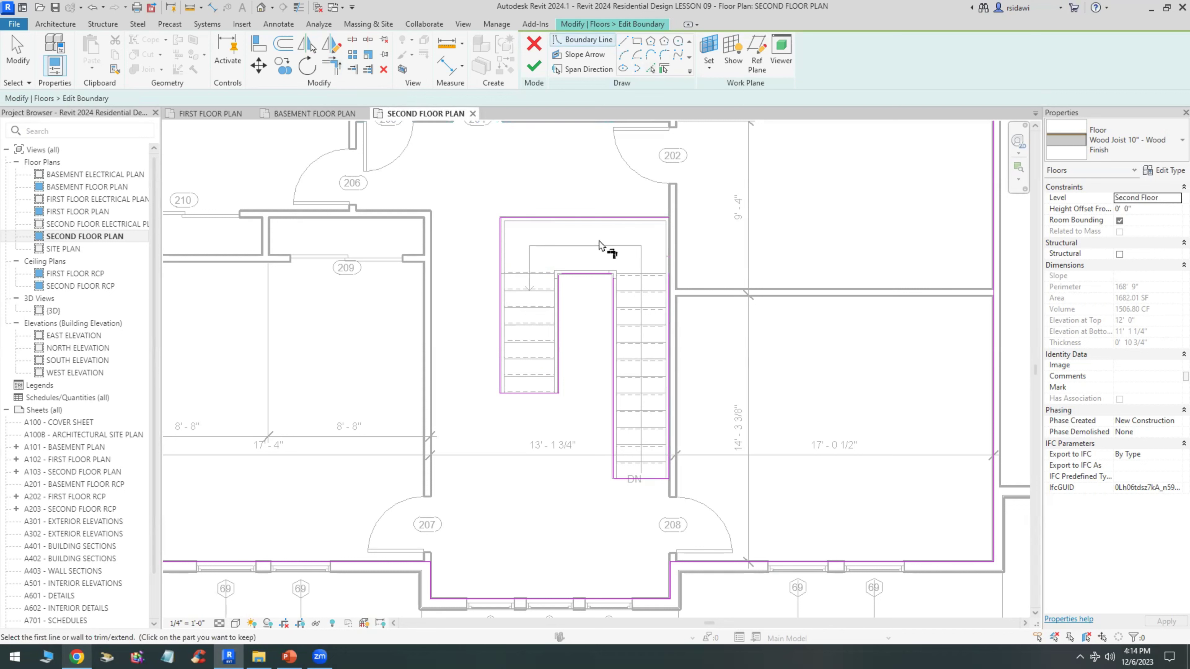
{"action": "left_click", "coordinate": [636, 218]}
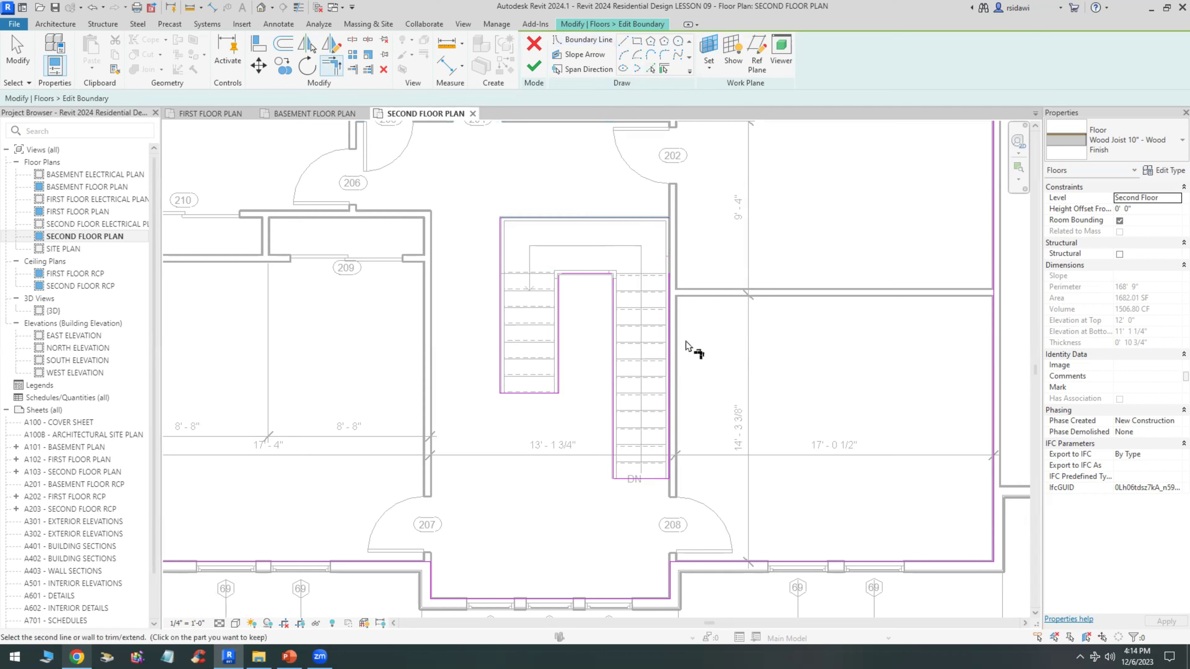
{"action": "left_click", "coordinate": [672, 344]}
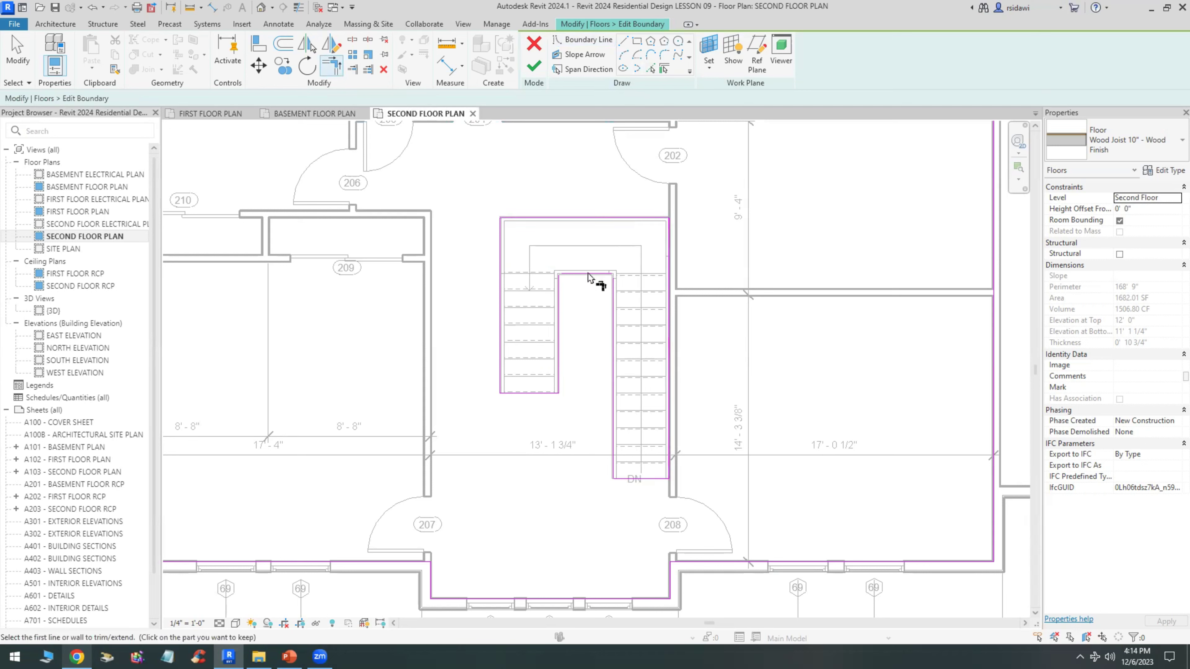
{"action": "left_click", "coordinate": [533, 65]}
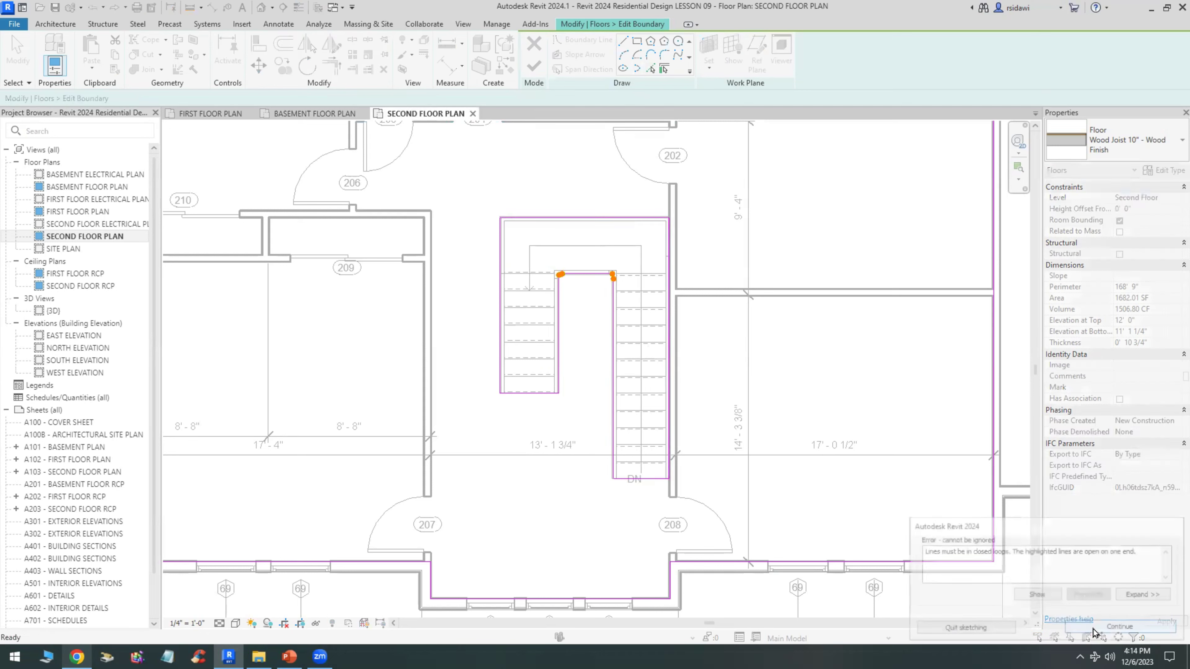
{"action": "left_click", "coordinate": [1094, 628]}
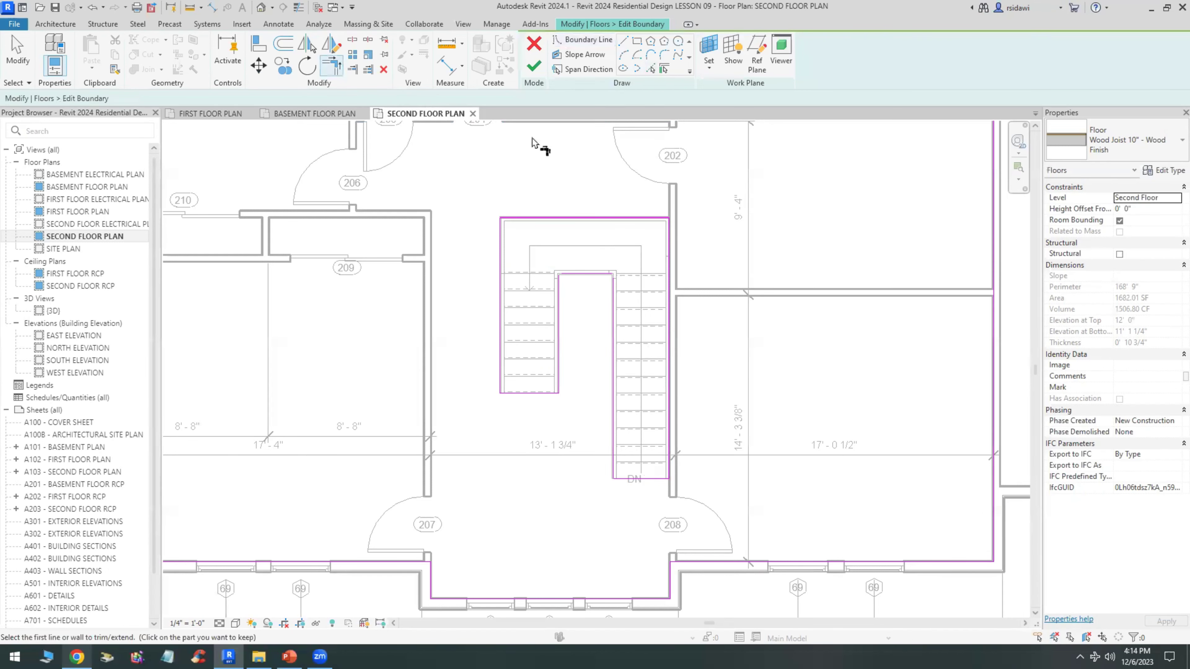
Join the inner top and vertical stair lines and finish the floor, reducing it to 1601.77 SF
{"action": "scroll", "coordinate": [609, 281], "scroll_direction": "up", "scroll_amount": 3}
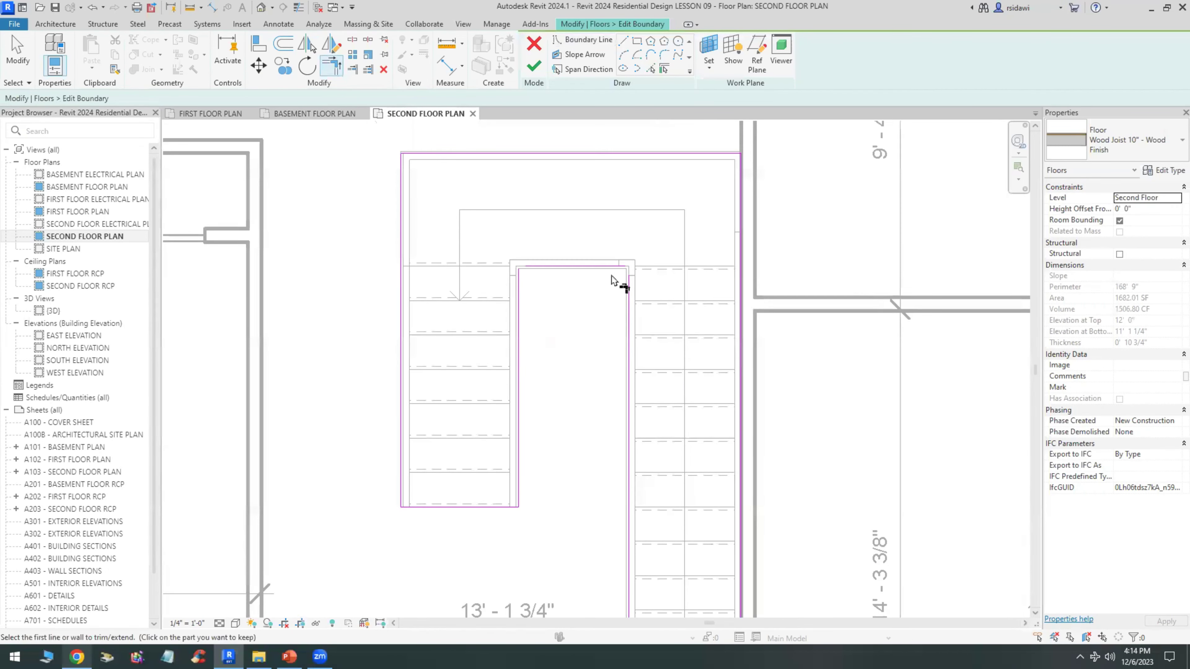
{"action": "left_click", "coordinate": [600, 267]}
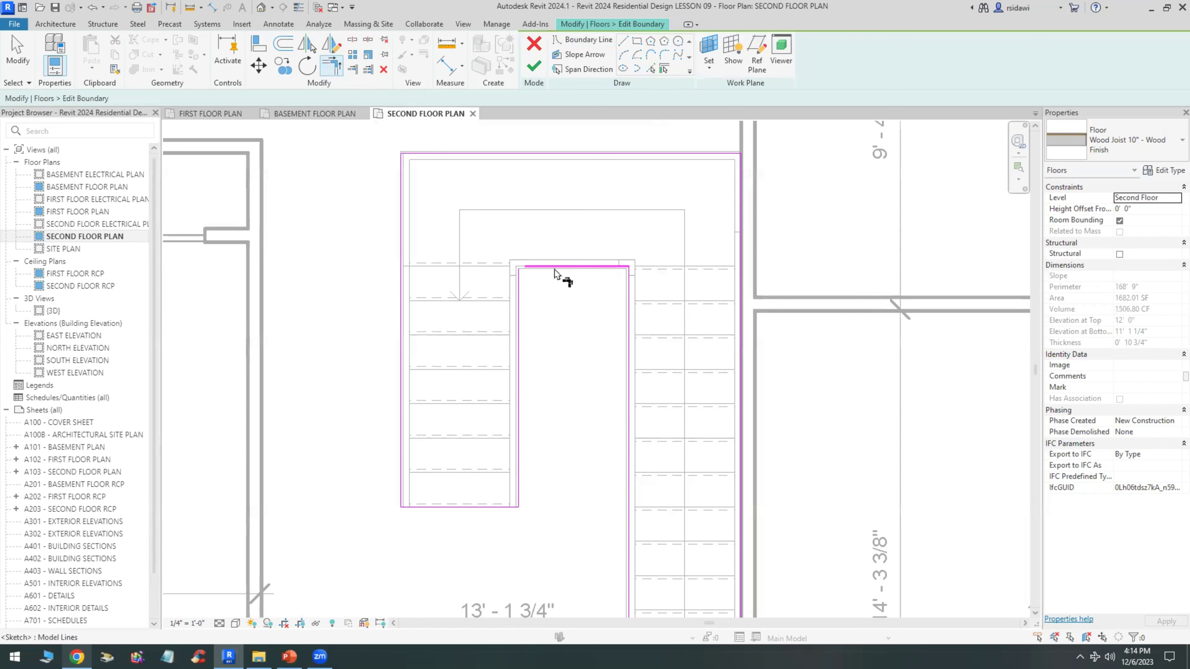
{"action": "left_click", "coordinate": [546, 288]}
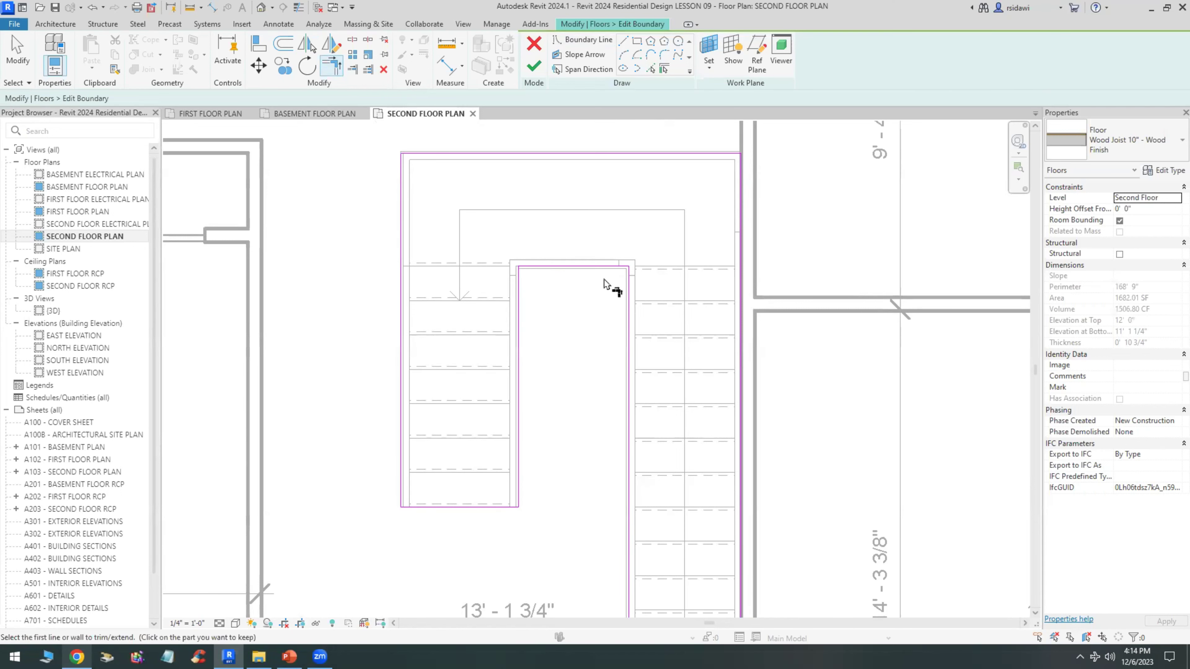
{"action": "scroll", "coordinate": [588, 285], "scroll_direction": "down", "scroll_amount": 3}
{"action": "left_click", "coordinate": [534, 67]}
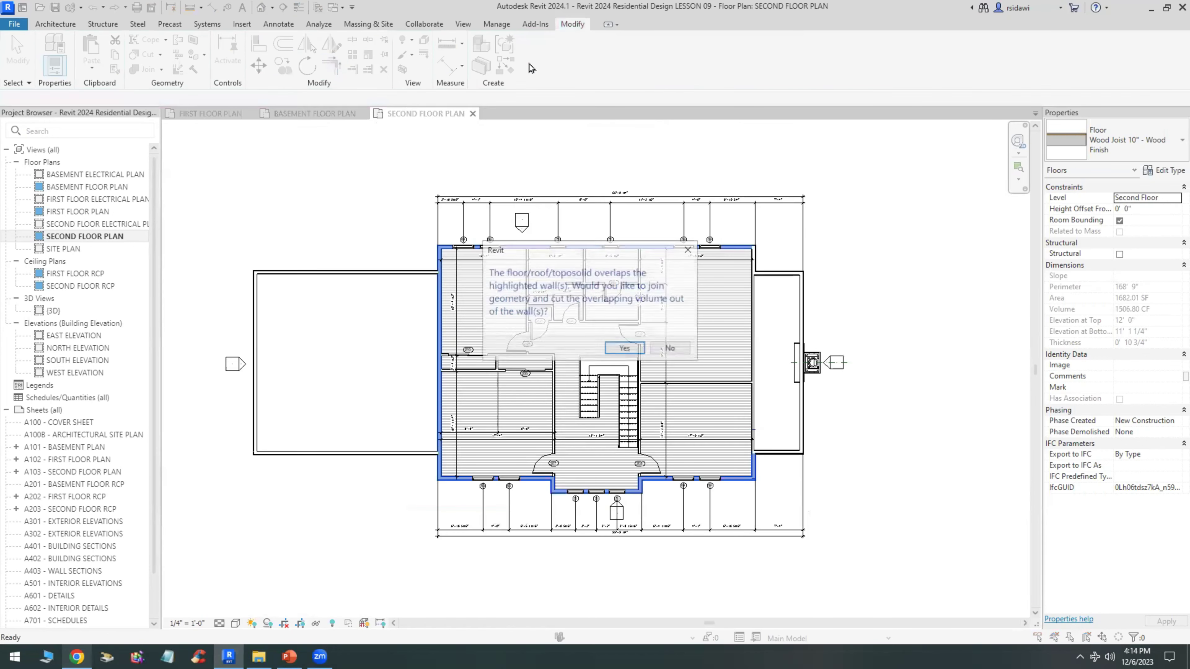
{"action": "left_click", "coordinate": [625, 349]}
{"action": "scroll", "coordinate": [650, 333], "scroll_direction": "up", "scroll_amount": 5}
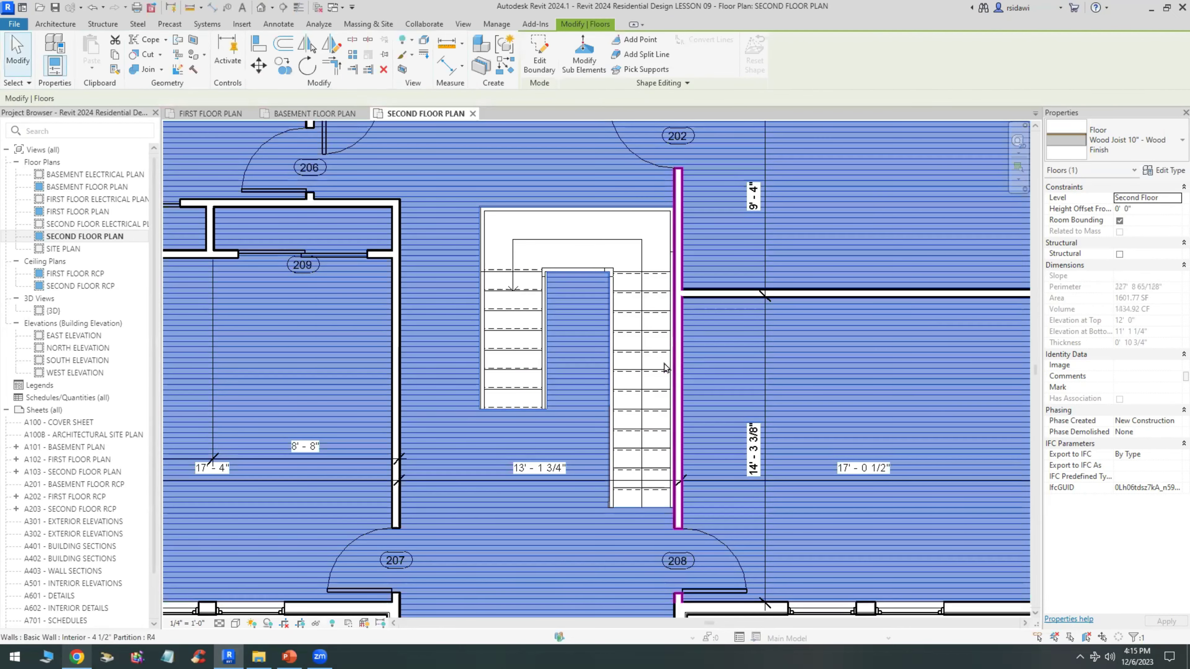
{"action": "scroll", "coordinate": [656, 375], "scroll_direction": "down", "scroll_amount": 4}
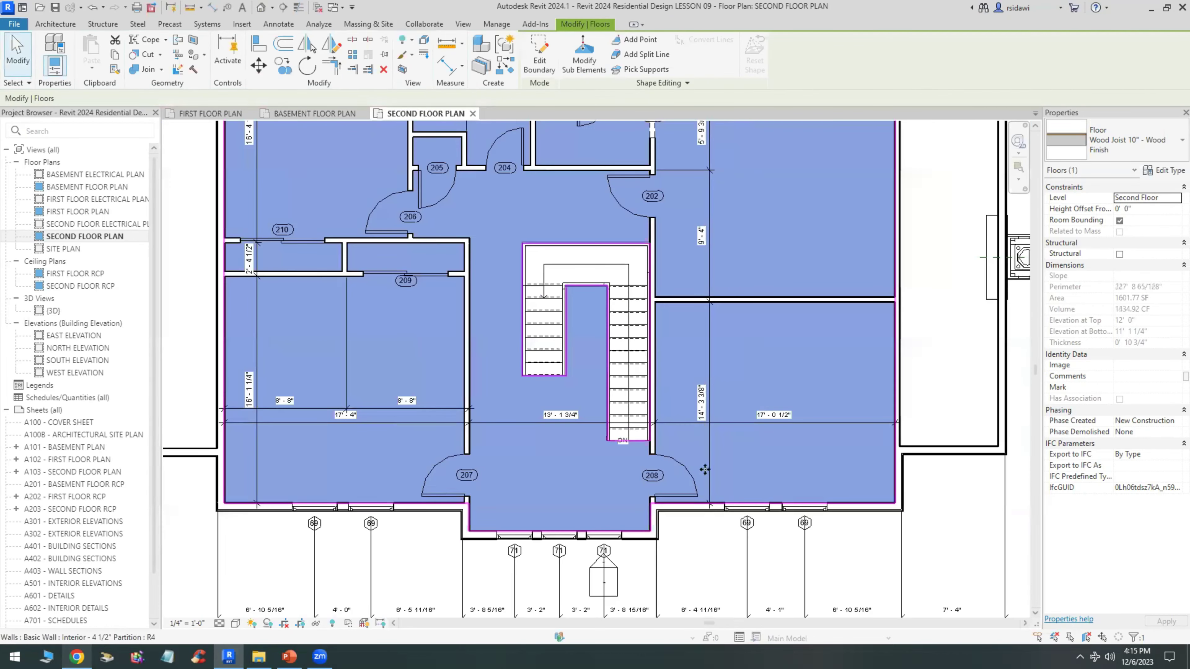
Switch to the FIRST FLOOR PLAN and reopen the first-floor floor's boundary sketch
{"action": "left_click", "coordinate": [211, 114]}
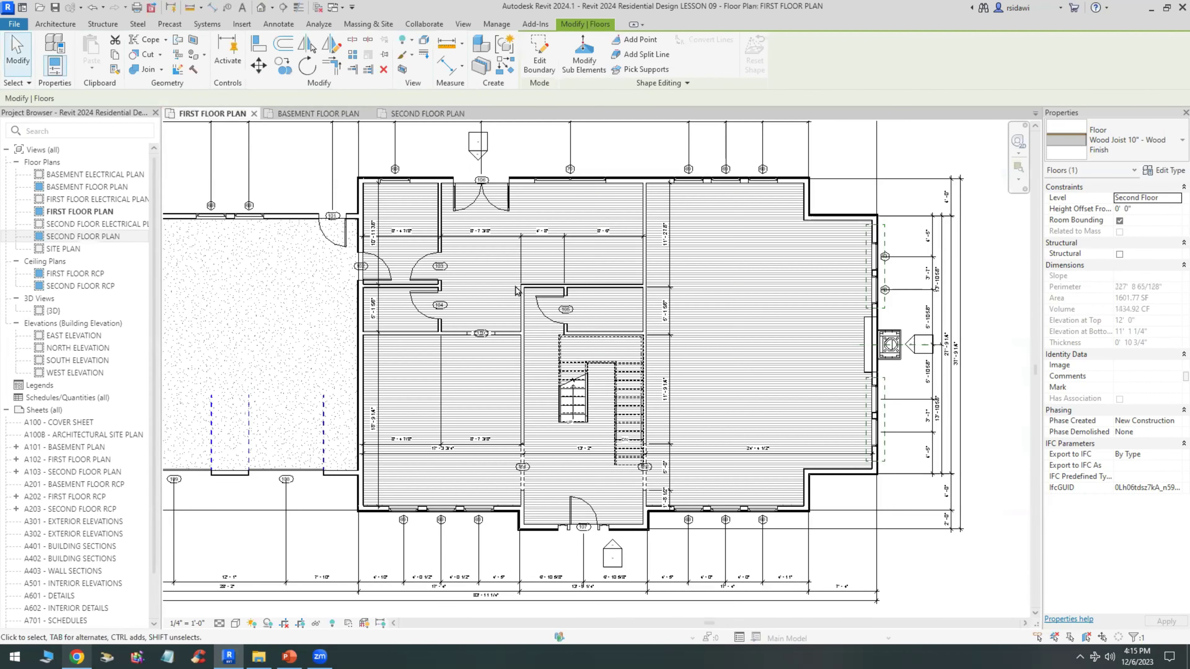
{"action": "scroll", "coordinate": [659, 445], "scroll_direction": "up", "scroll_amount": 1}
{"action": "left_click", "coordinate": [780, 403]}
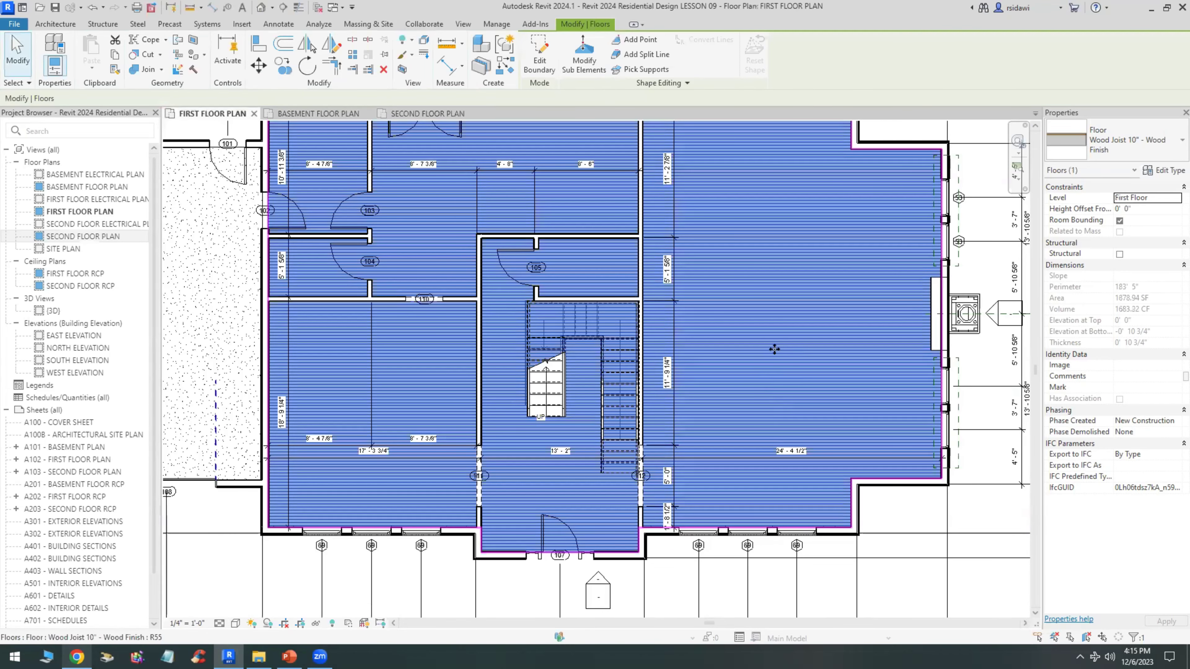
{"action": "left_click", "coordinate": [538, 61]}
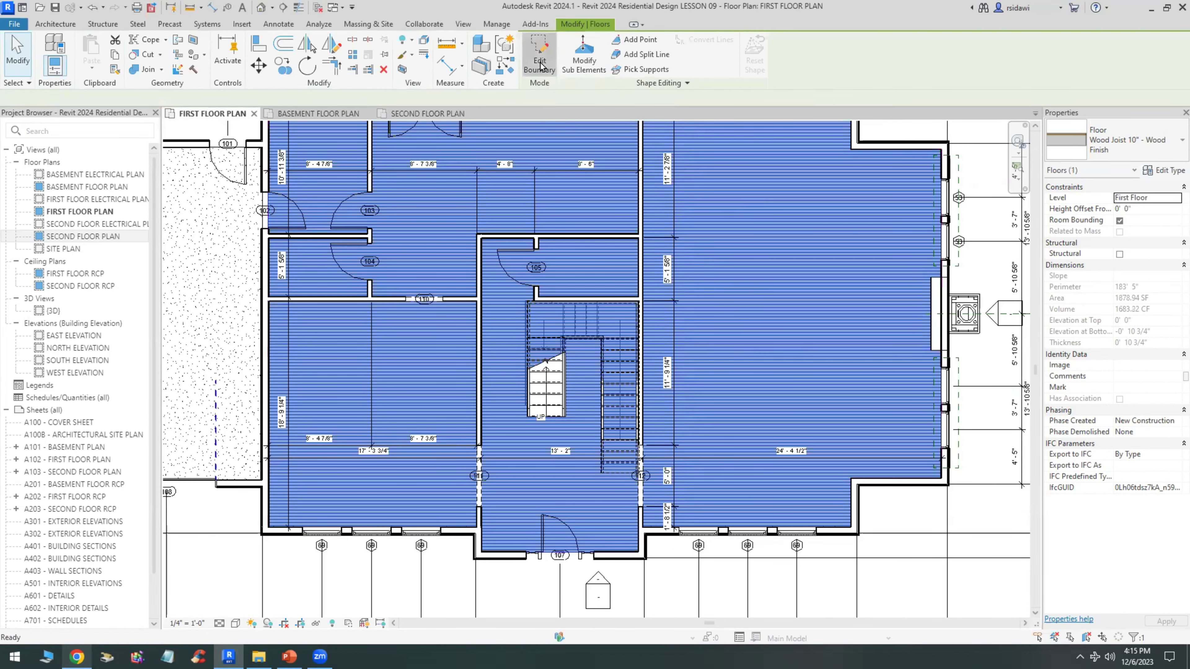
{"action": "scroll", "coordinate": [591, 382], "scroll_direction": "up", "scroll_amount": 3}
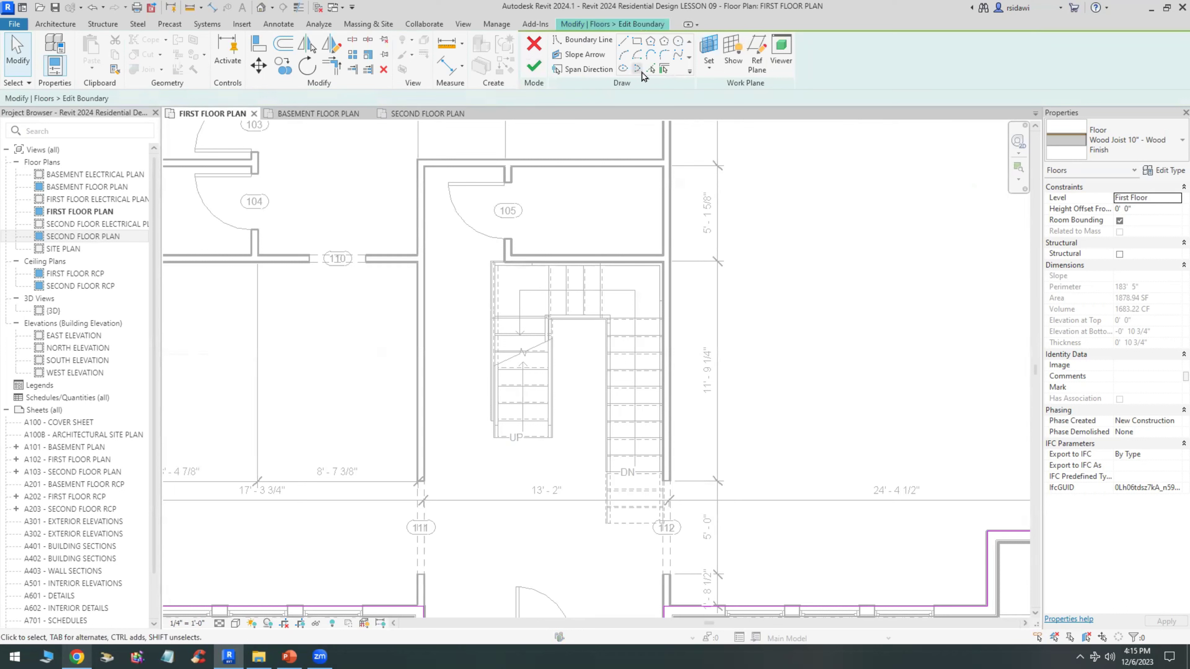
Pick the stair's left, middle, top, bottom and left-rail edges as opening boundary lines
{"action": "left_click", "coordinate": [651, 69]}
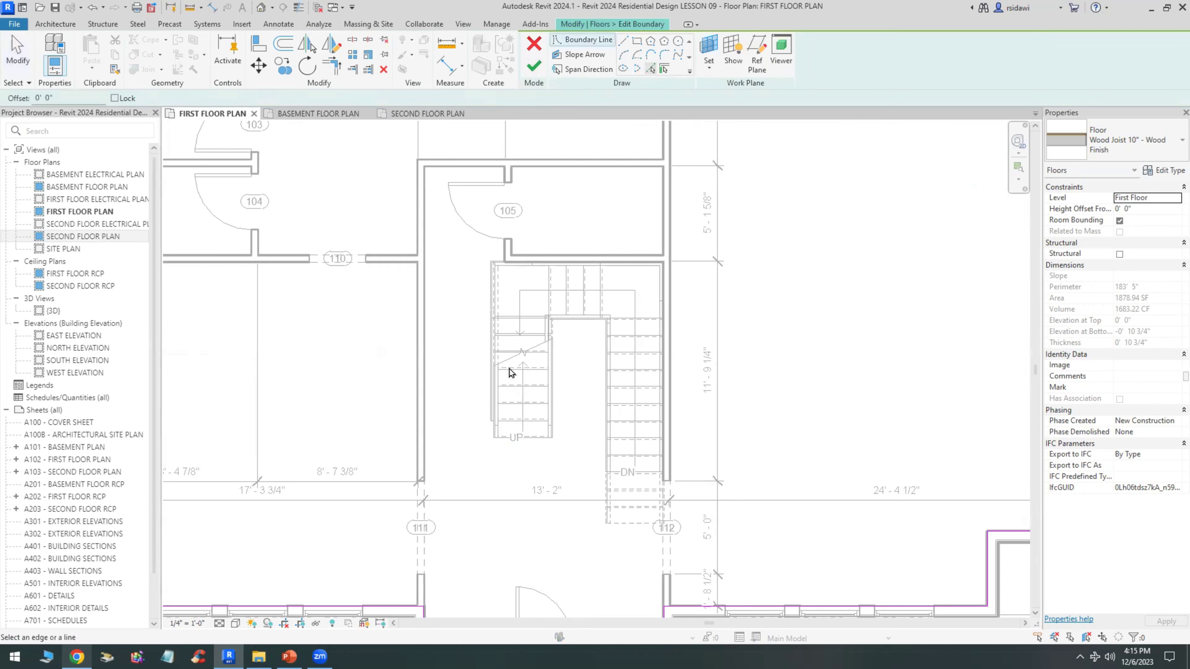
{"action": "left_click", "coordinate": [492, 441]}
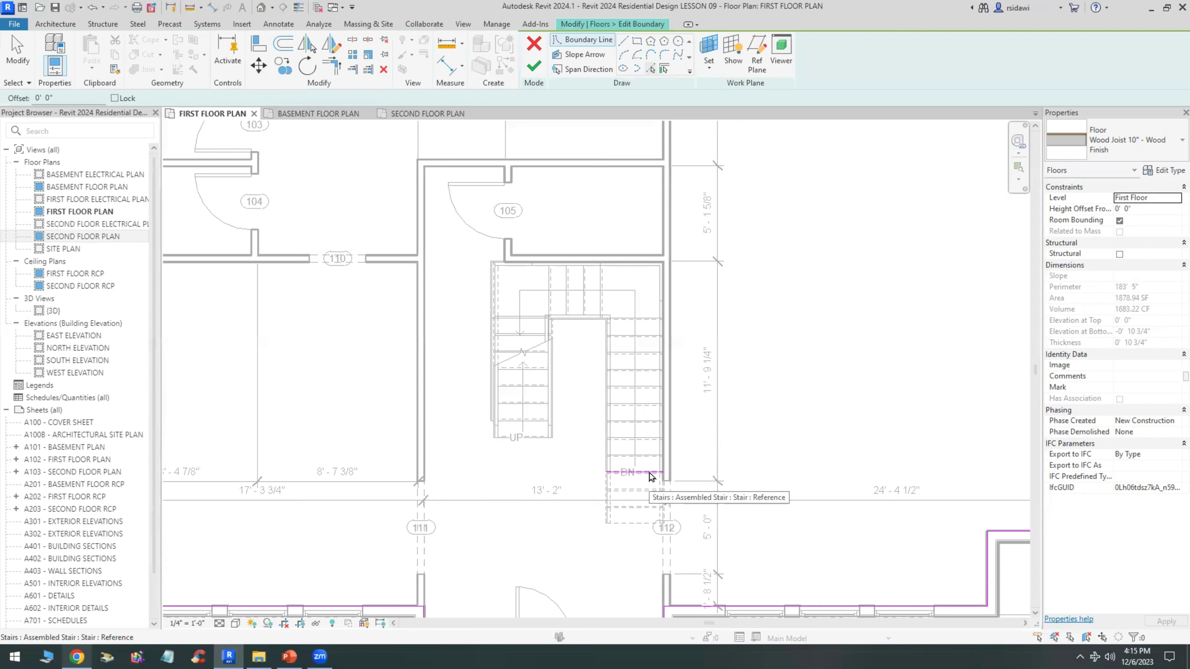
{"action": "left_click", "coordinate": [606, 405]}
{"action": "left_click", "coordinate": [583, 321]}
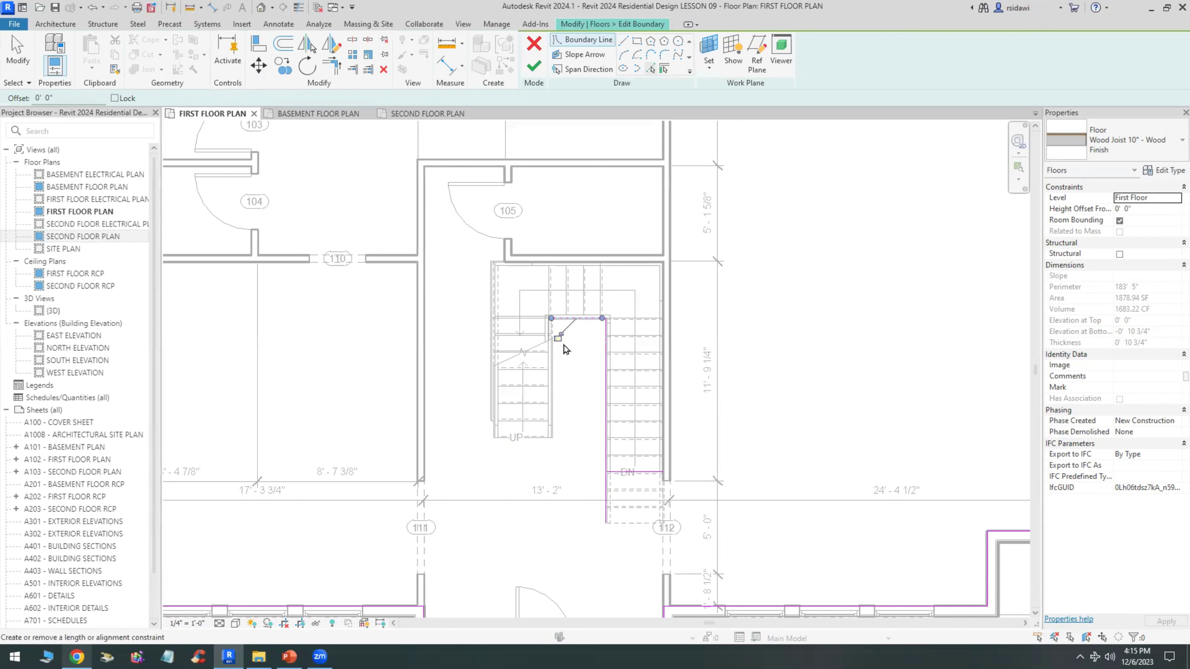
{"action": "left_click", "coordinate": [530, 440]}
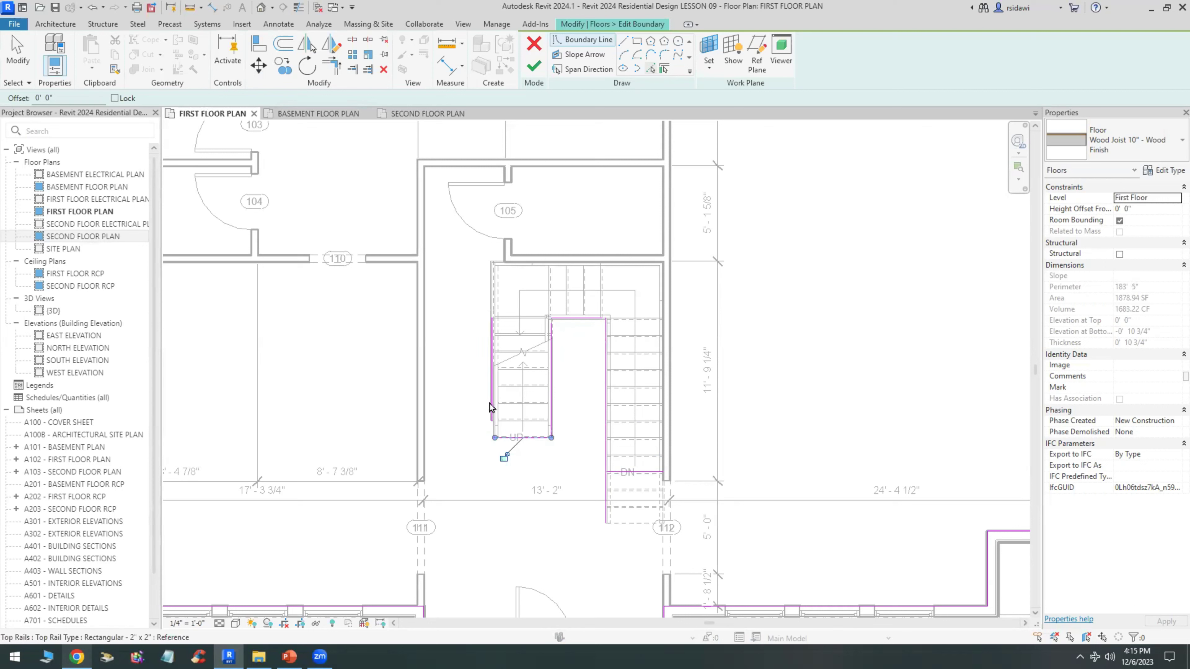
{"action": "left_click", "coordinate": [491, 405]}
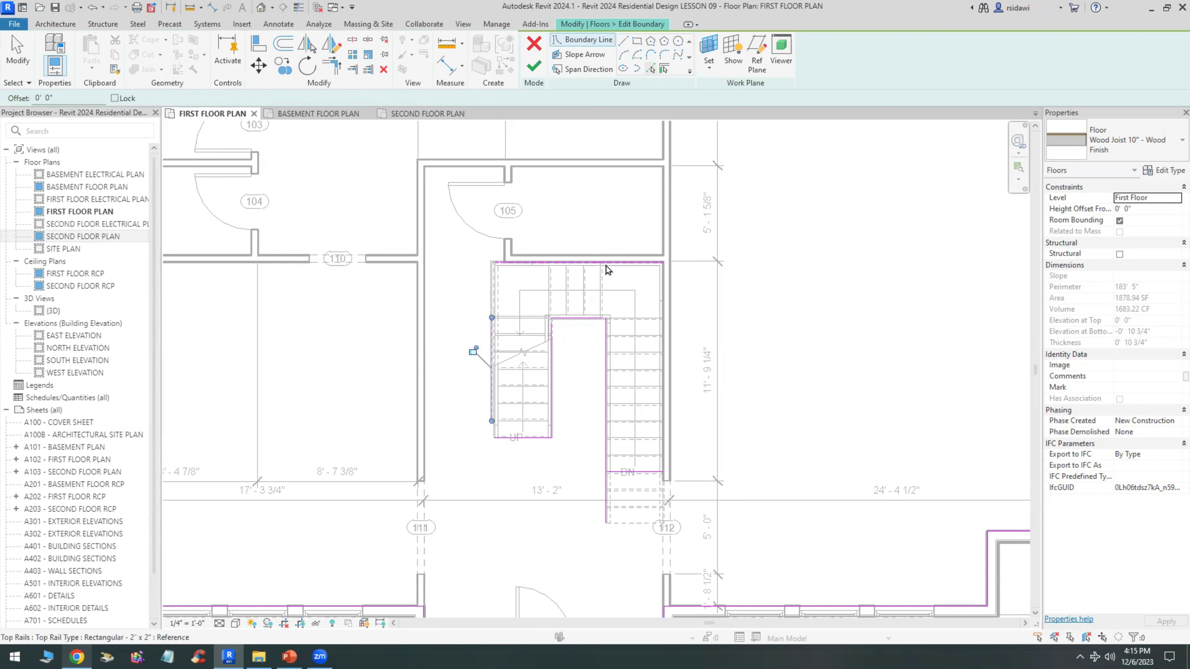
{"action": "left_click", "coordinate": [664, 69]}
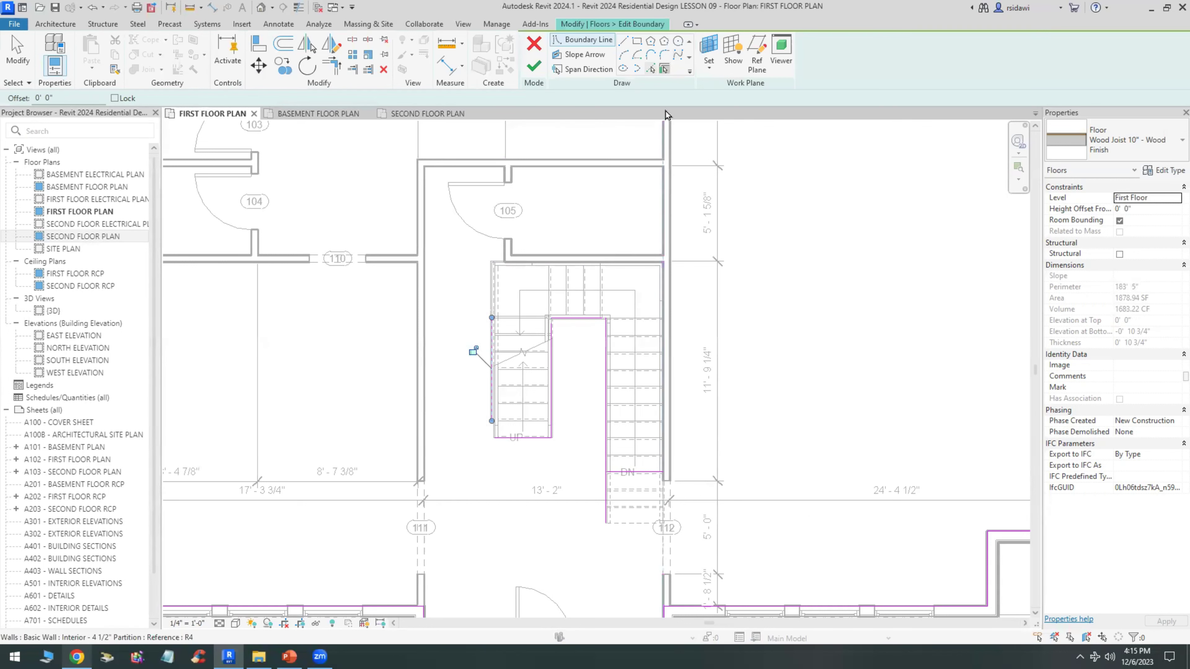
Add boundary lines along the walls above and right of the stair and trim the first corner
{"action": "left_click", "coordinate": [633, 264]}
{"action": "left_click", "coordinate": [662, 298]}
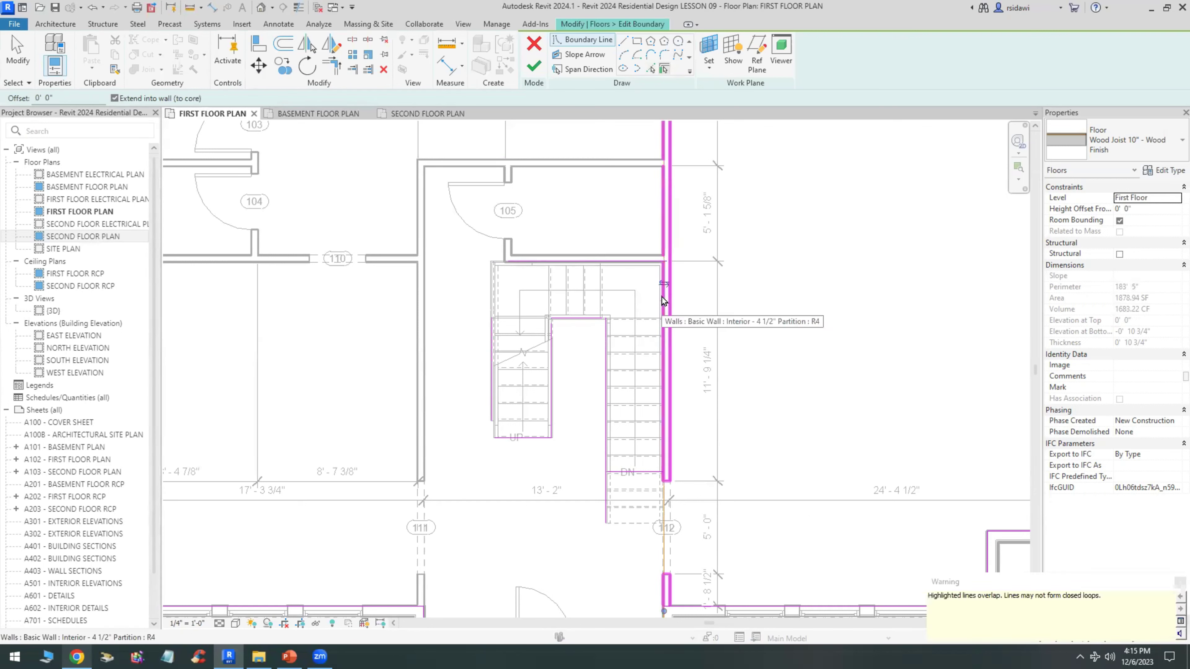
{"action": "left_click", "coordinate": [331, 65]}
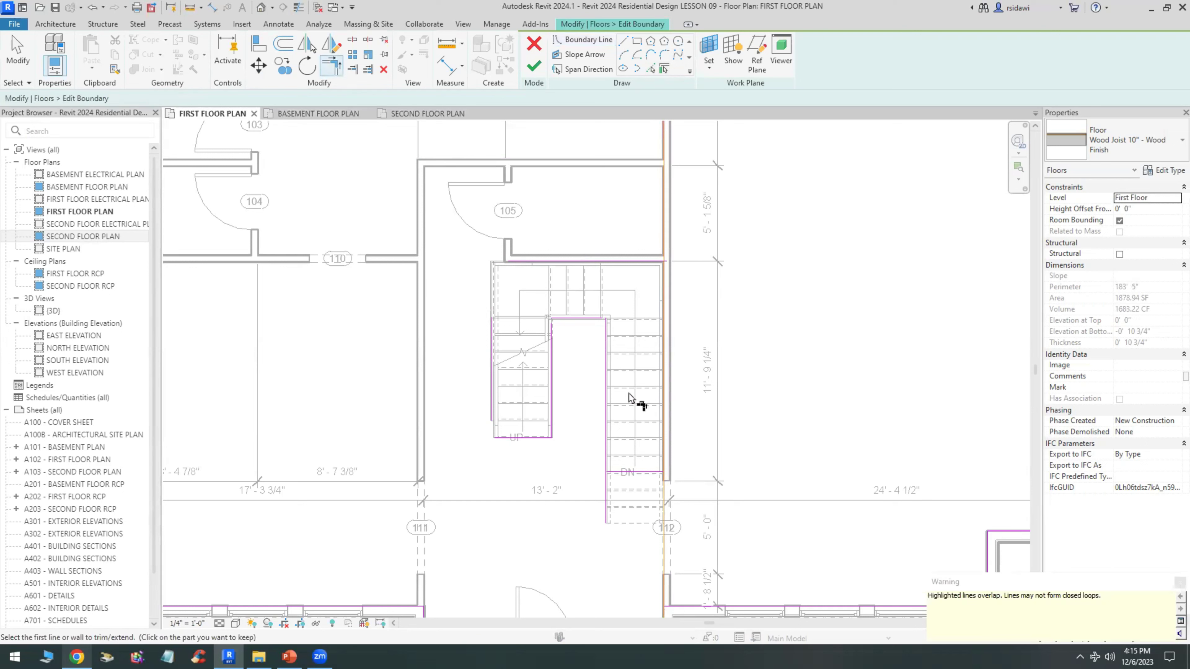
{"action": "left_click", "coordinate": [665, 407]}
{"action": "left_click", "coordinate": [644, 472]}
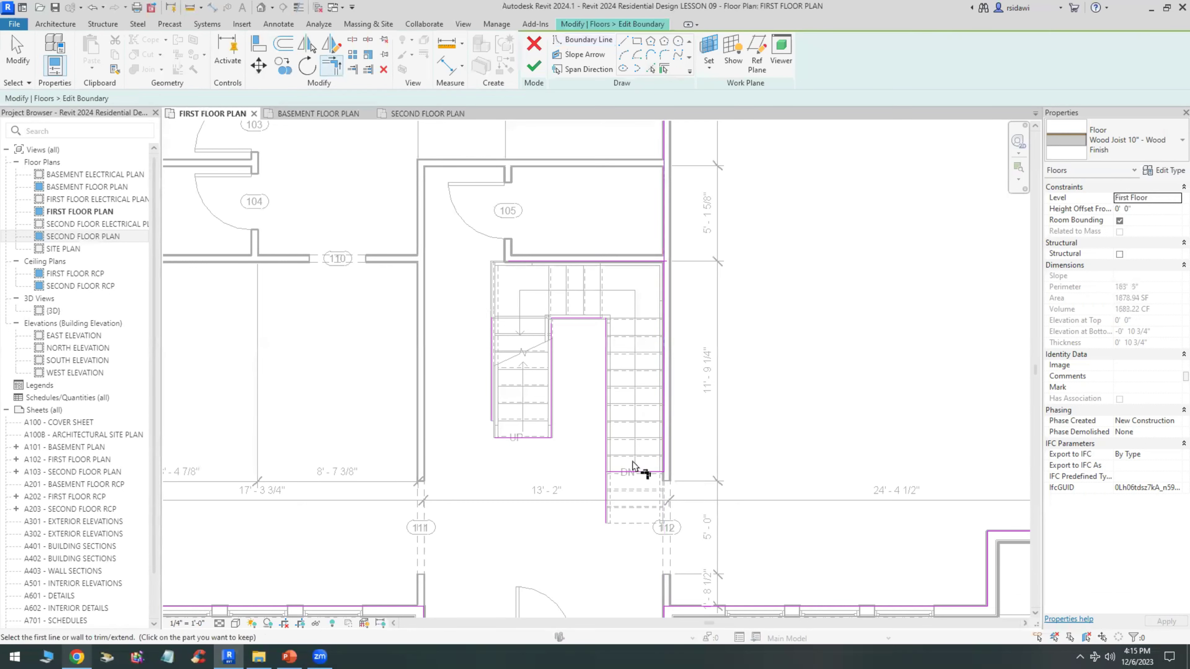
Trim the remaining stair outline lines into corners at the bottom, left, top and right
{"action": "left_click", "coordinate": [628, 472]}
{"action": "left_click", "coordinate": [607, 451]}
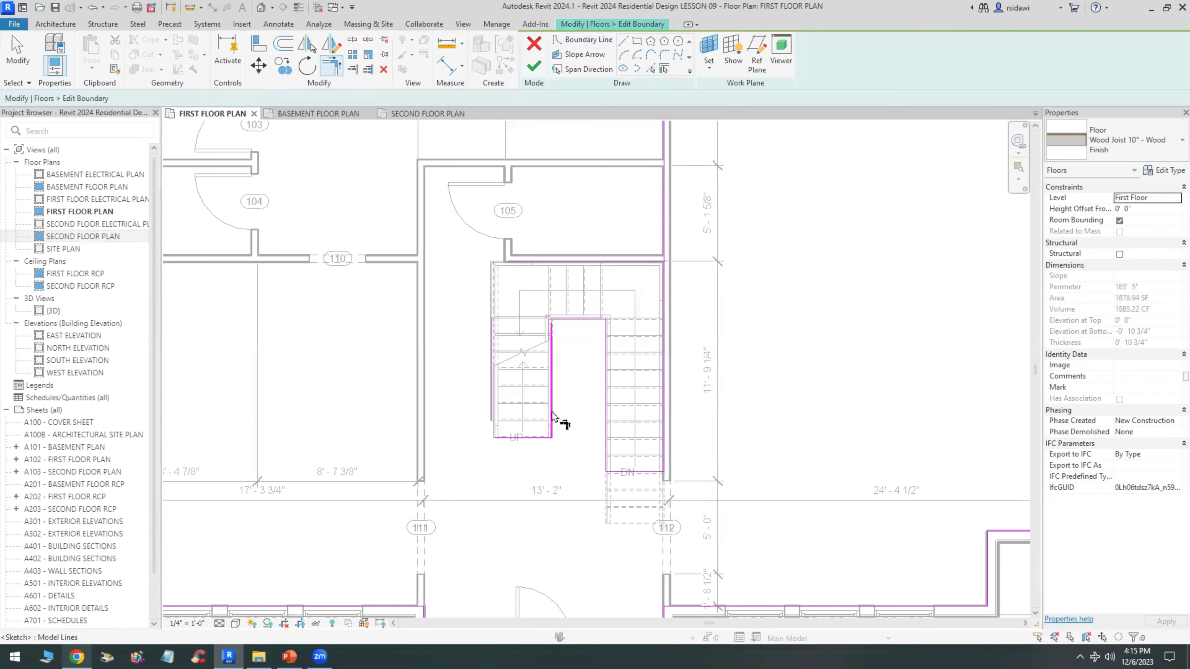
{"action": "left_click", "coordinate": [551, 431]}
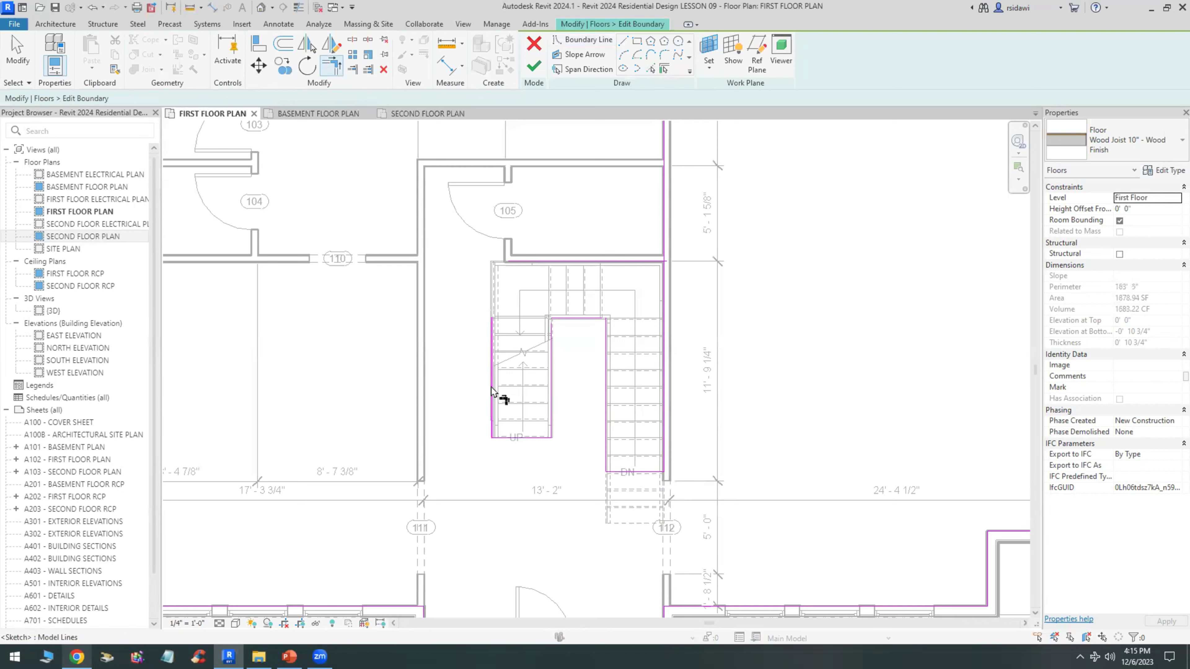
{"action": "left_click", "coordinate": [493, 399]}
{"action": "left_click", "coordinate": [524, 261]}
{"action": "left_click", "coordinate": [590, 261]}
{"action": "left_click", "coordinate": [664, 295]}
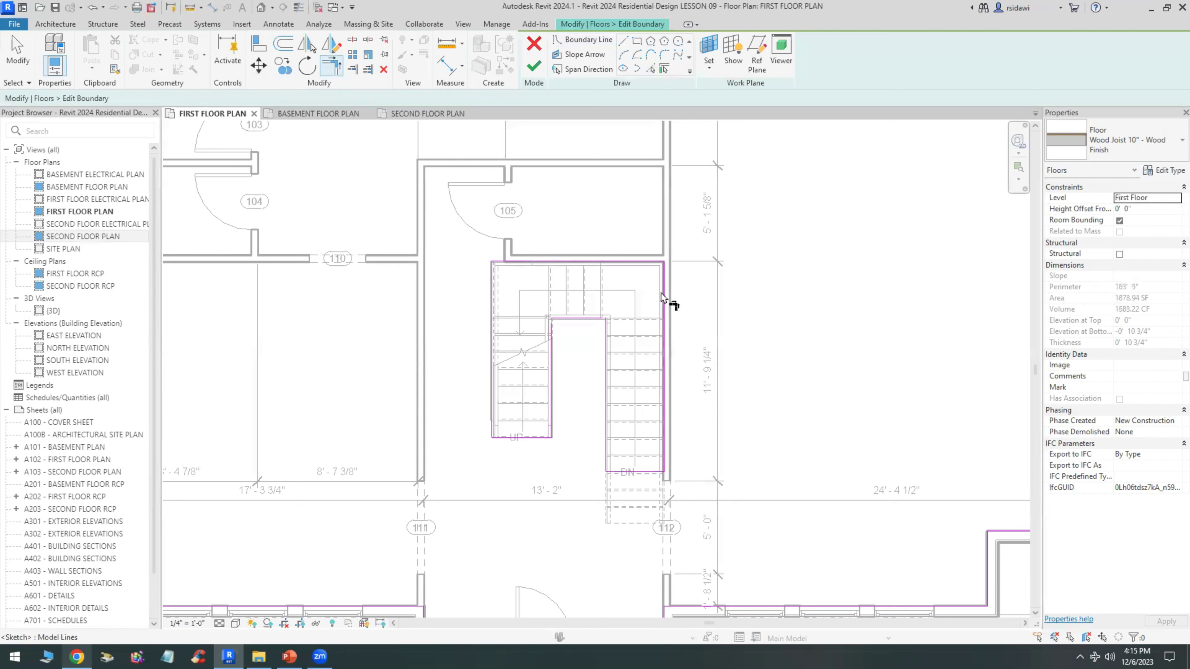
{"action": "left_click", "coordinate": [29, 58]}
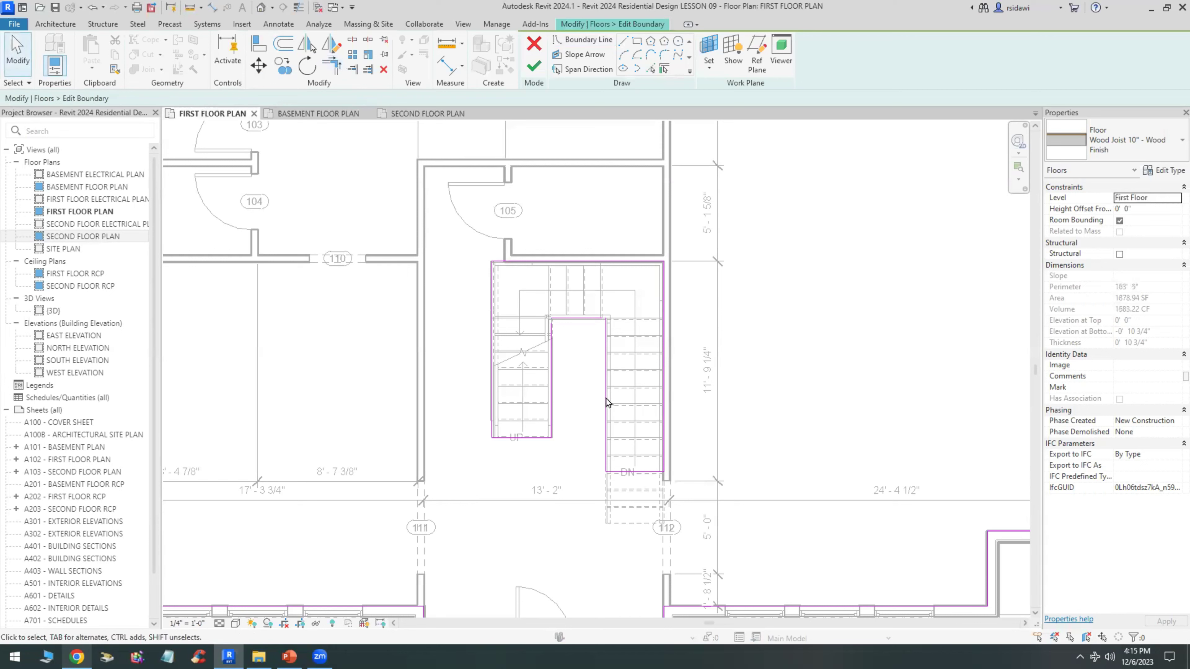
Inspect two stair sketch lines, then attempt to finish, triggering an open-loop error
{"action": "left_click", "coordinate": [664, 403]}
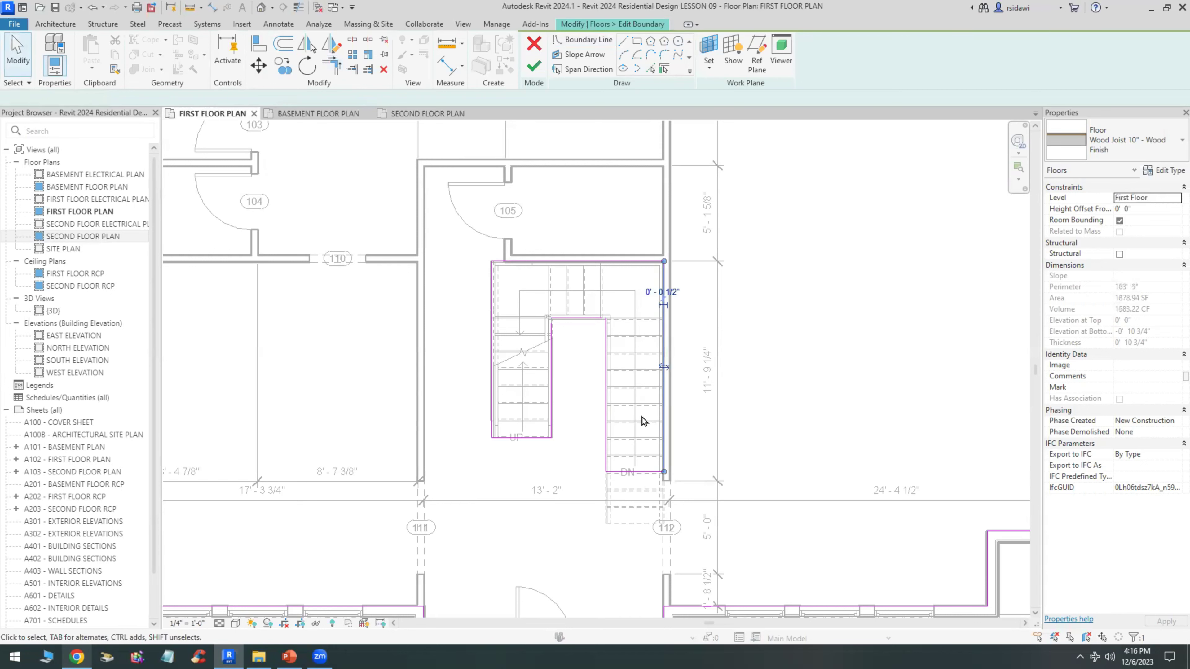
{"action": "left_click", "coordinate": [762, 393]}
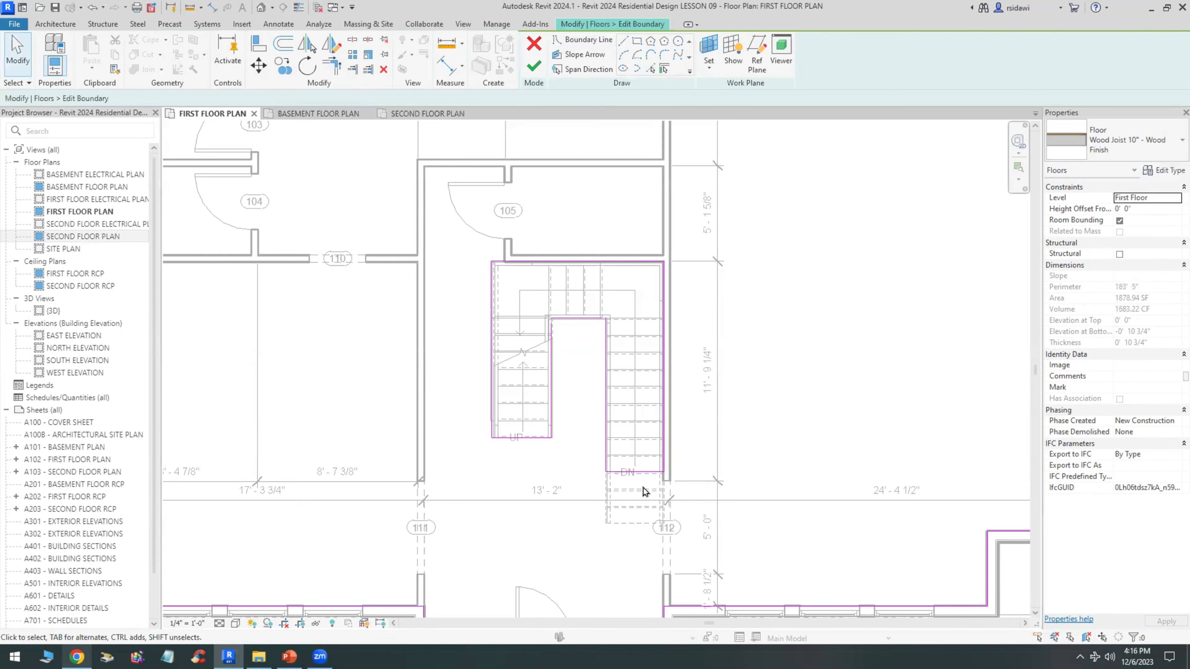
{"action": "left_click", "coordinate": [627, 447]}
{"action": "left_click", "coordinate": [778, 398]}
{"action": "left_click", "coordinate": [534, 66]}
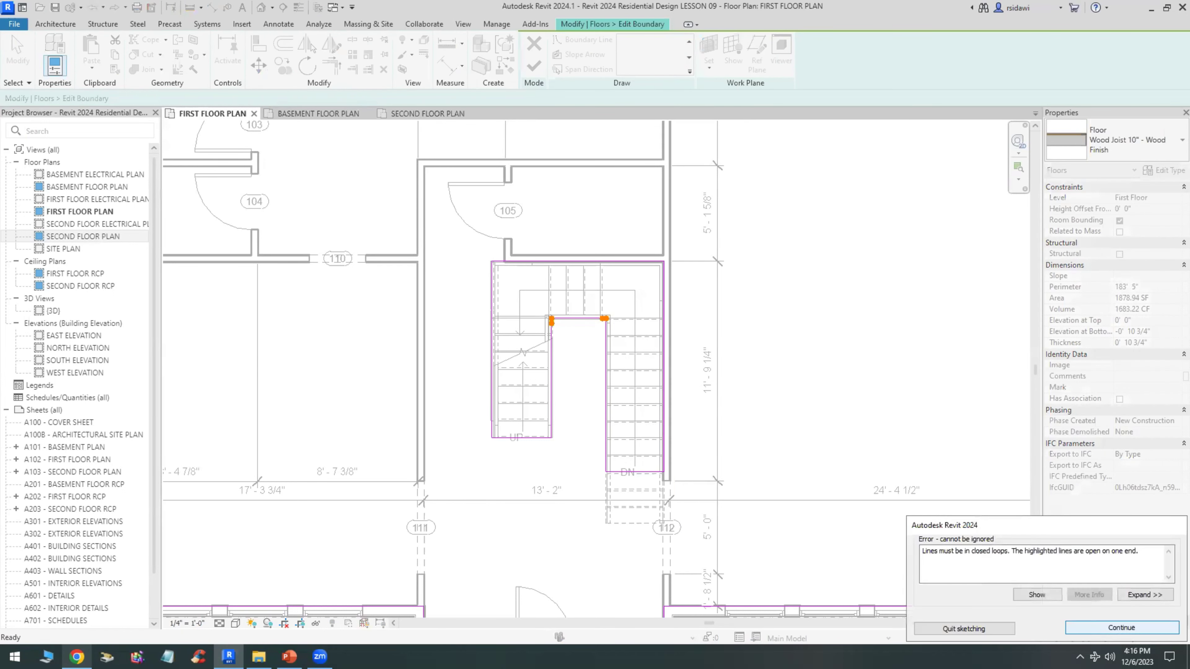
Continue past the error, join the top stair line to the right and left lines, and finish the floor
{"action": "left_click", "coordinate": [1122, 627]}
{"action": "scroll", "coordinate": [612, 338], "scroll_direction": "up", "scroll_amount": 2}
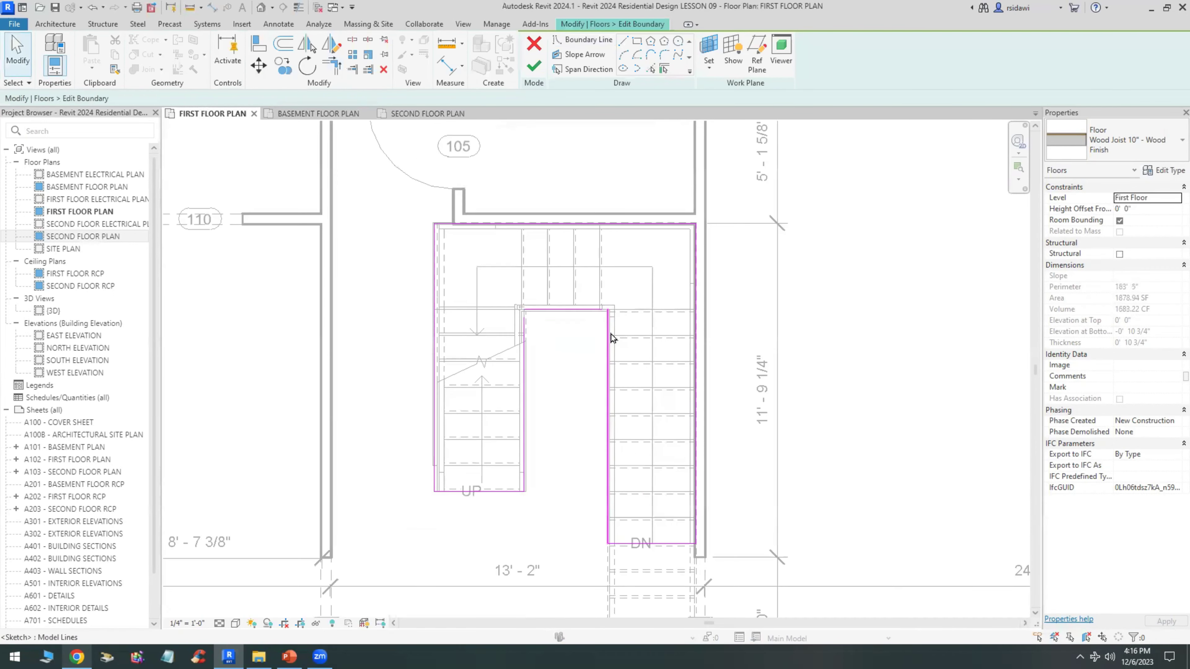
{"action": "scroll", "coordinate": [611, 337], "scroll_direction": "up", "scroll_amount": 2}
{"action": "left_click", "coordinate": [332, 66]}
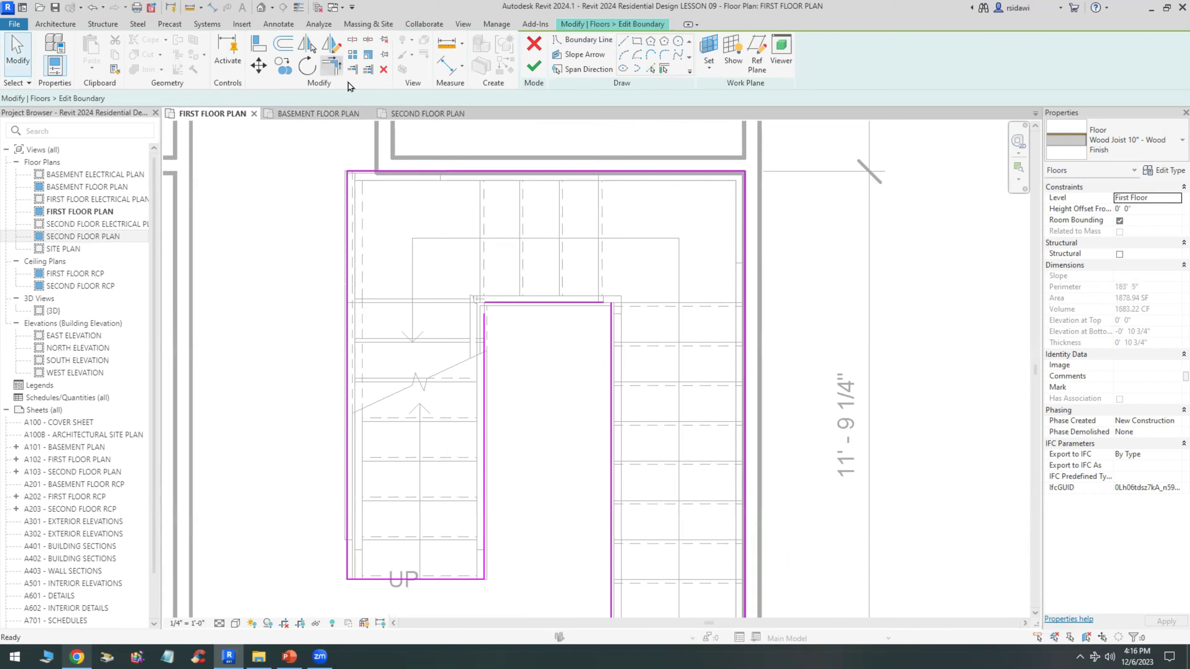
{"action": "left_click", "coordinate": [591, 313]}
{"action": "left_click", "coordinate": [612, 328]}
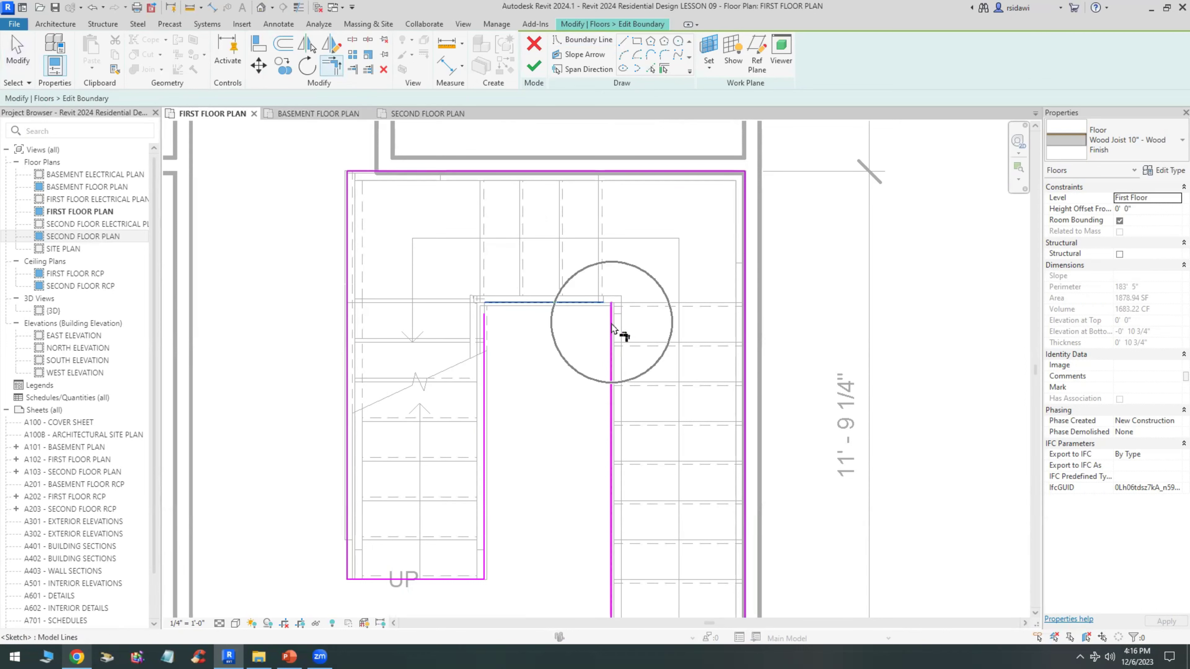
{"action": "left_click", "coordinate": [485, 332]}
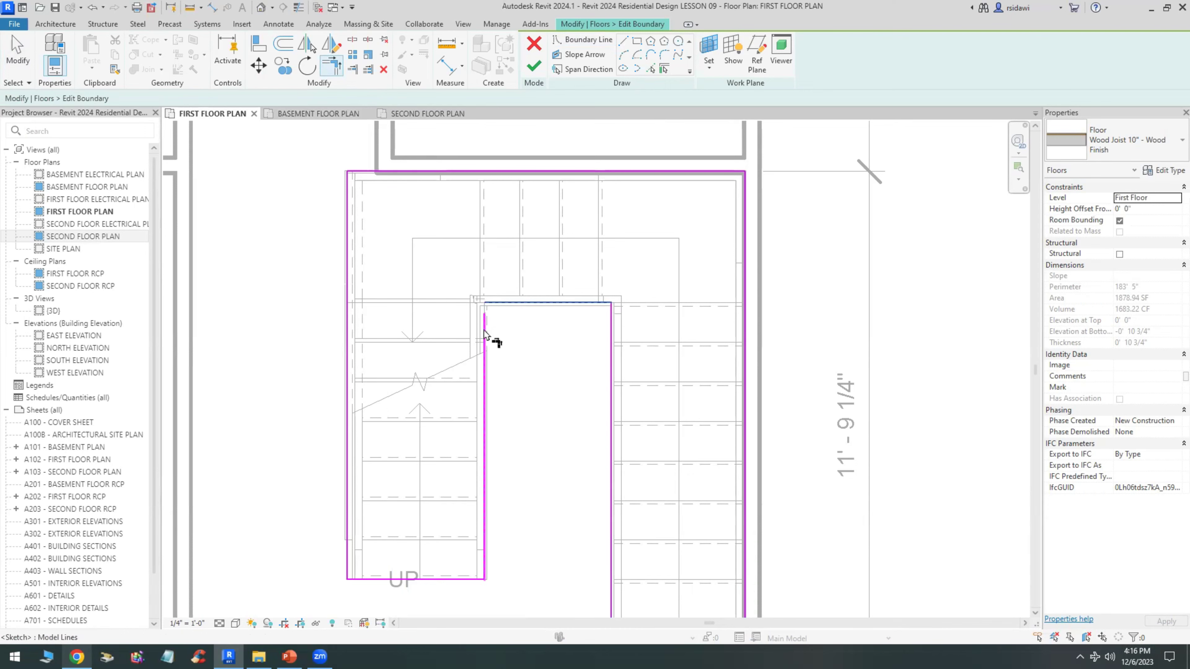
{"action": "scroll", "coordinate": [519, 314], "scroll_direction": "down", "scroll_amount": 3}
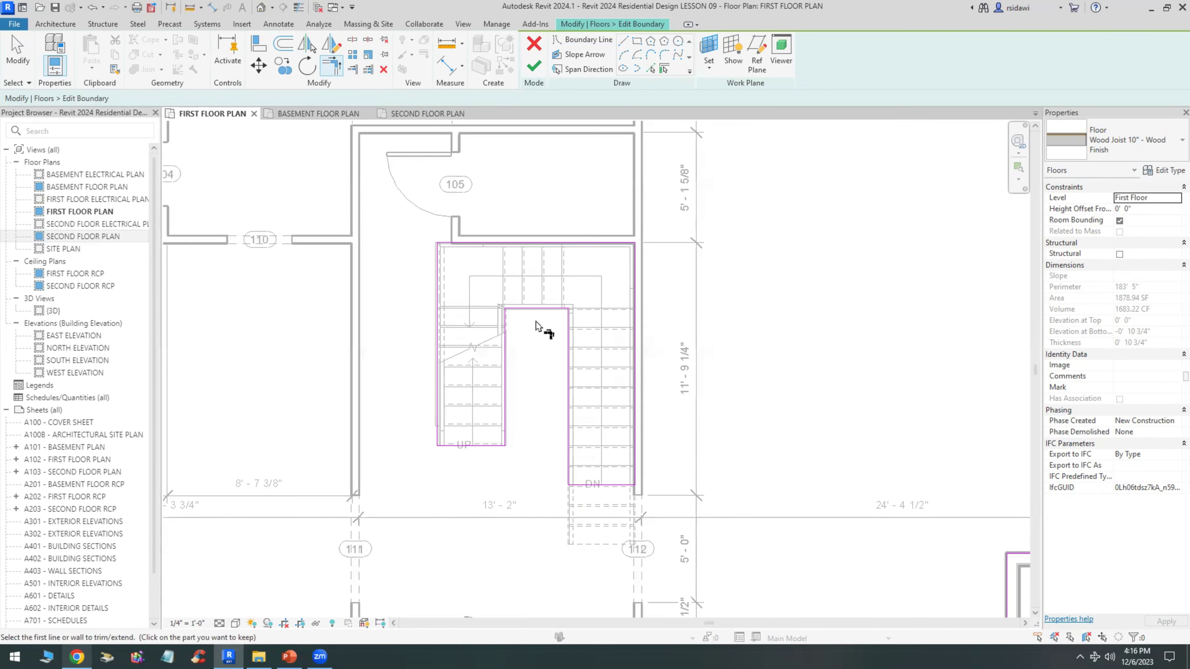
{"action": "left_click", "coordinate": [533, 66]}
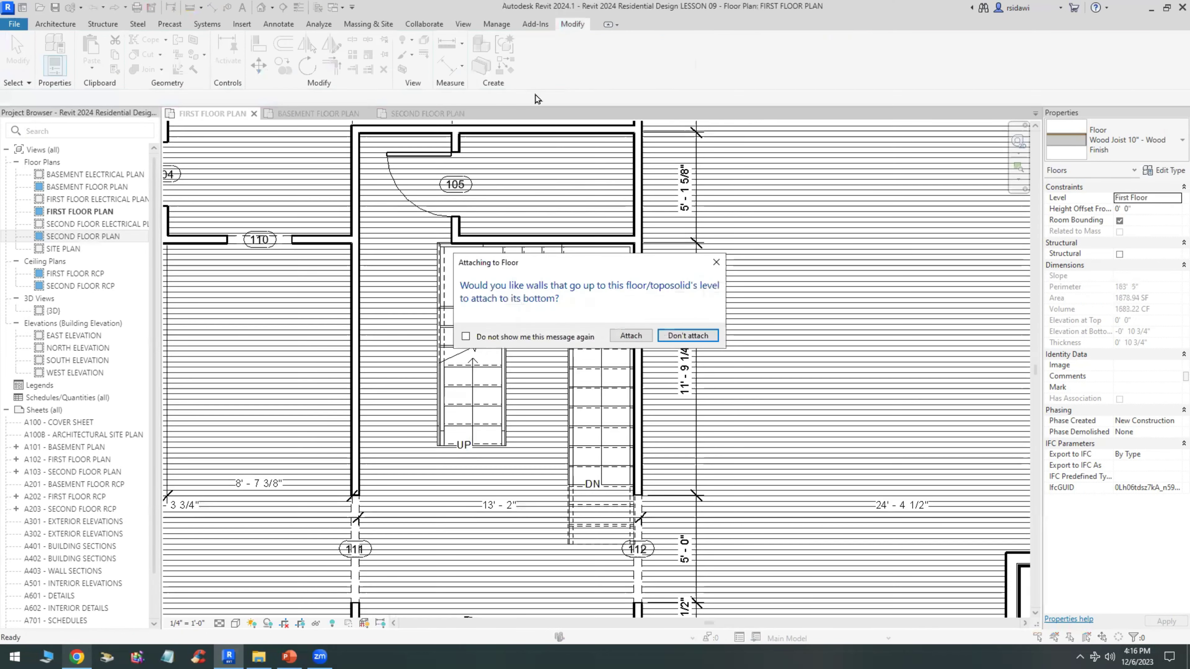
Leave walls unattached and geometry unjoined, completing the first floor at 1805.00 SF
{"action": "left_click", "coordinate": [661, 337]}
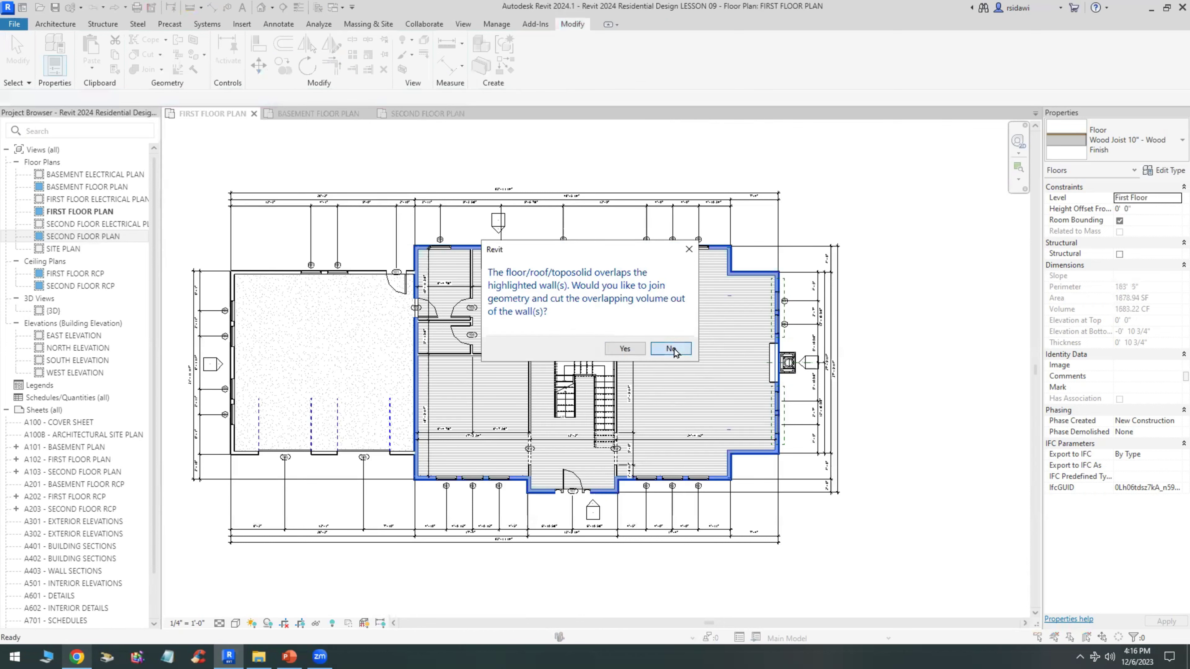
{"action": "left_click", "coordinate": [671, 349]}
{"action": "scroll", "coordinate": [837, 404], "scroll_direction": "up", "scroll_amount": 5}
{"action": "scroll", "coordinate": [712, 465], "scroll_direction": "down", "scroll_amount": 3}
{"action": "scroll", "coordinate": [738, 528], "scroll_direction": "down", "scroll_amount": 2}
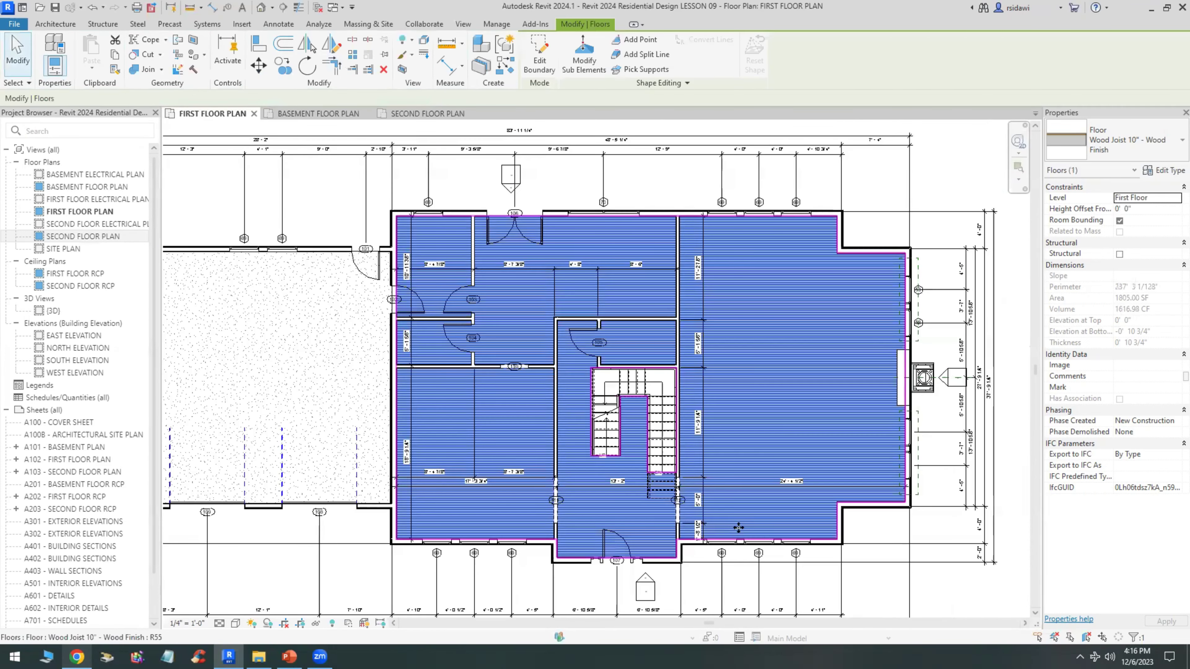
{"action": "left_click", "coordinate": [945, 605]}
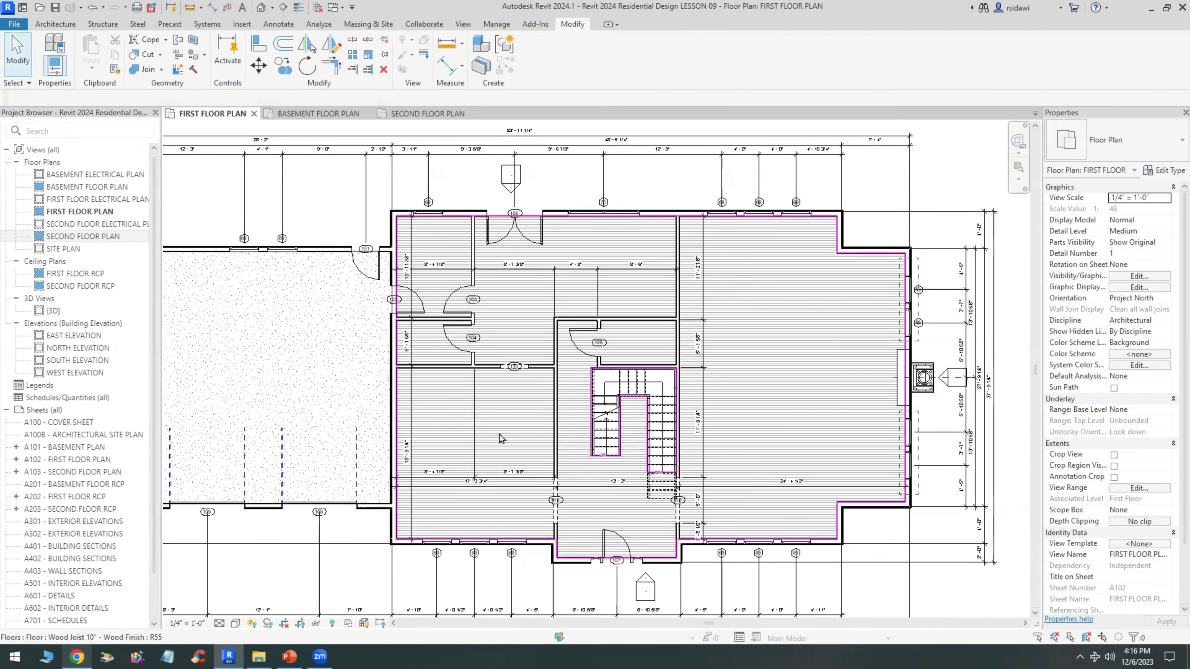
{"action": "scroll", "coordinate": [714, 360], "scroll_direction": "down", "scroll_amount": 2}
{"action": "scroll", "coordinate": [605, 396], "scroll_direction": "up", "scroll_amount": 1}
{"action": "scroll", "coordinate": [567, 415], "scroll_direction": "up", "scroll_amount": 1}
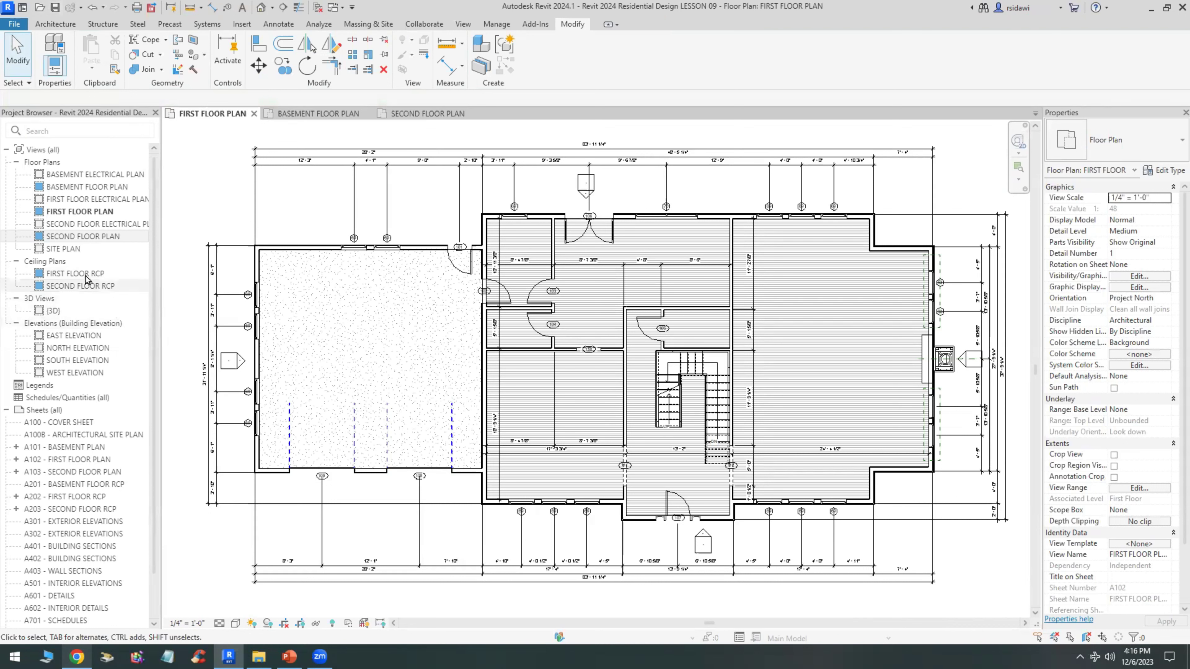
Open the FIRST FLOOR RCP and select the 2' x 4' ACT System ceiling type
{"action": "double_click", "coordinate": [80, 274]}
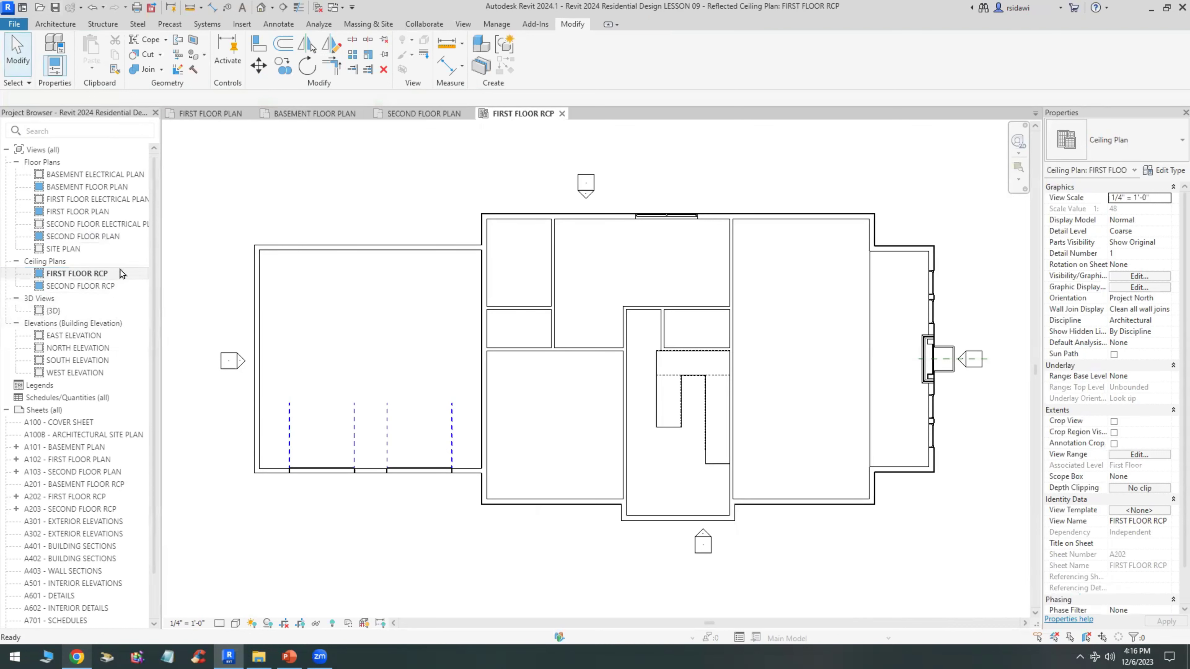
{"action": "scroll", "coordinate": [672, 408], "scroll_direction": "up", "scroll_amount": 1}
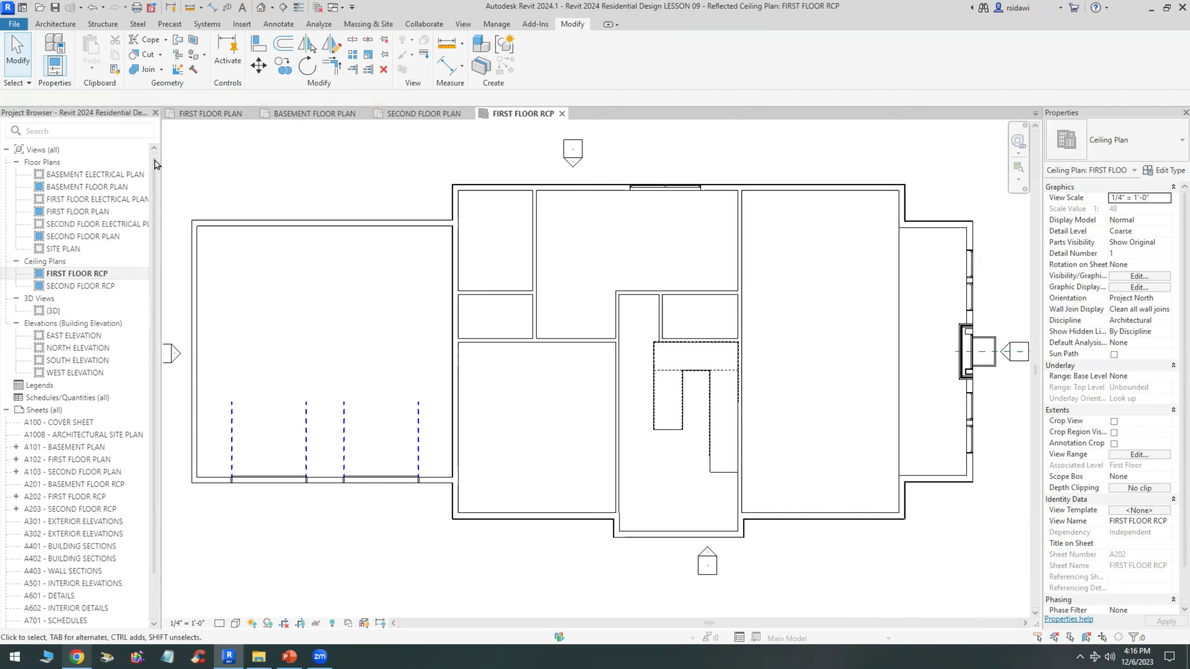
{"action": "left_click", "coordinate": [55, 27]}
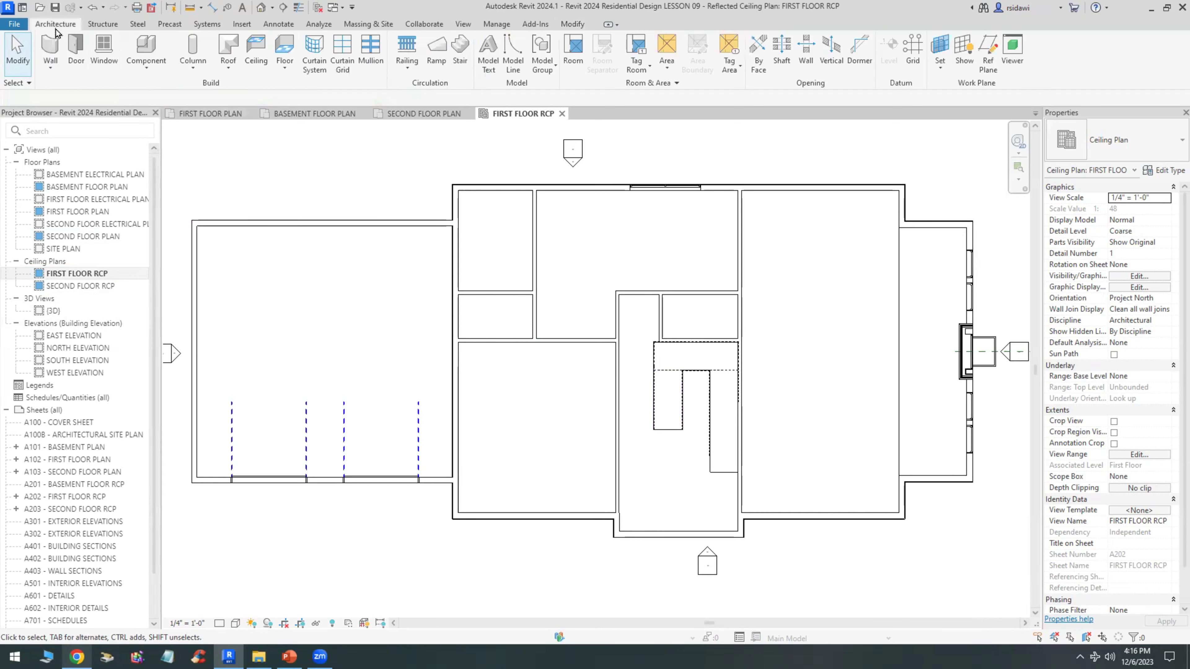
{"action": "left_click", "coordinate": [255, 51]}
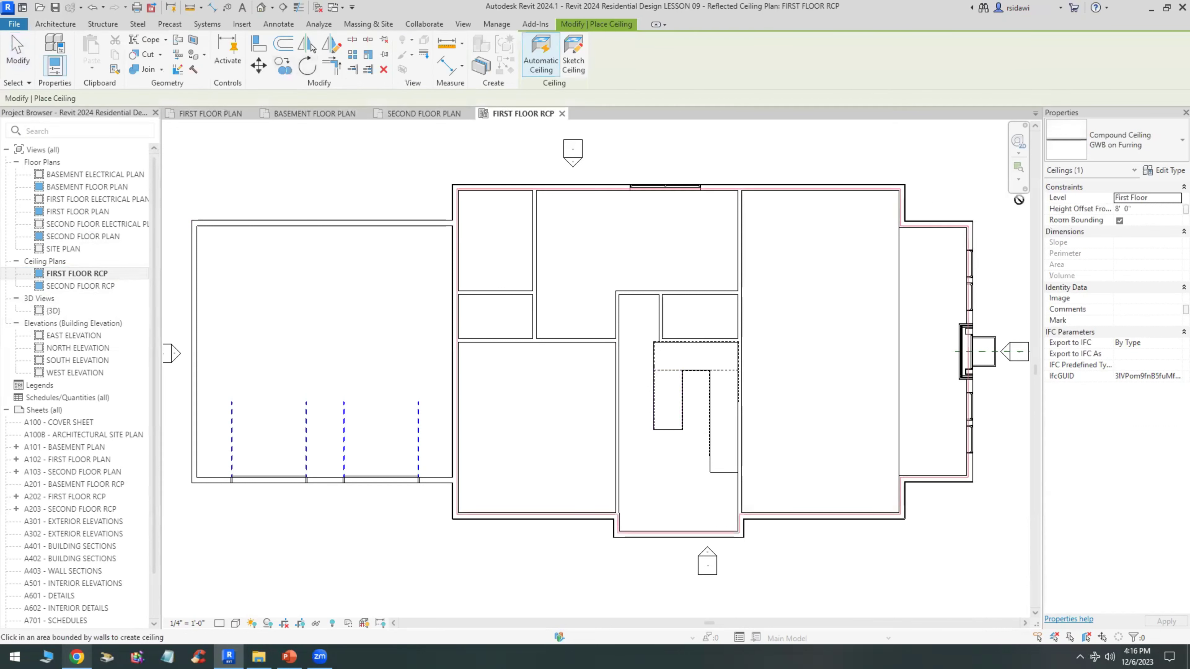
{"action": "left_click", "coordinate": [1124, 157]}
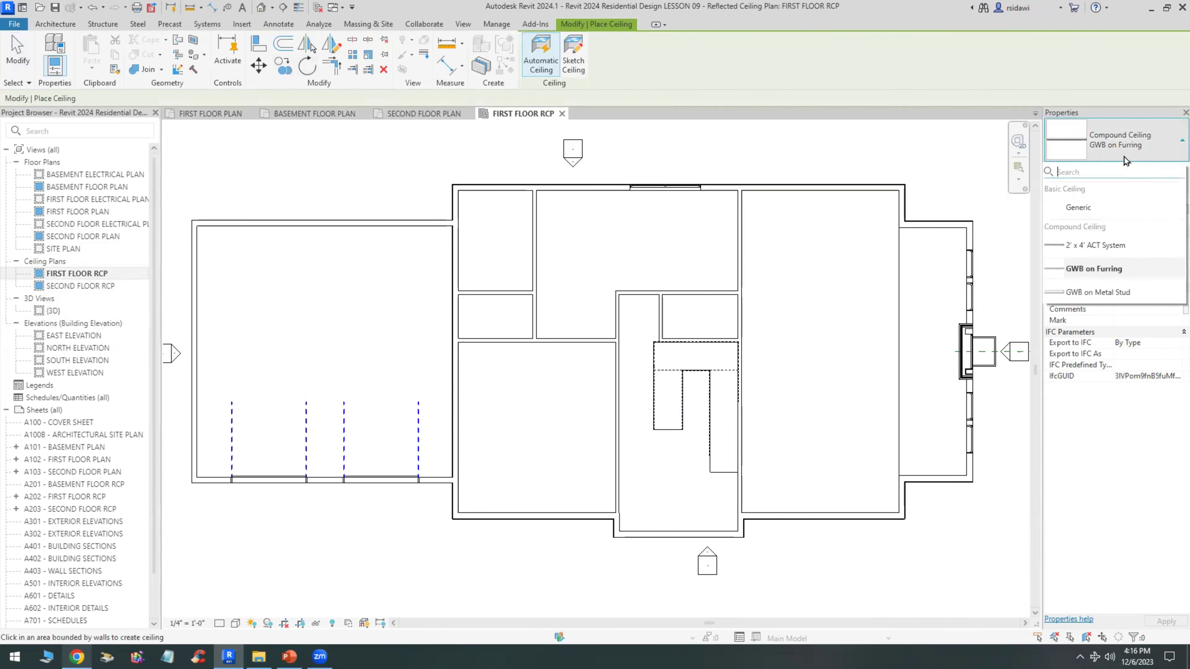
{"action": "left_click", "coordinate": [1092, 246]}
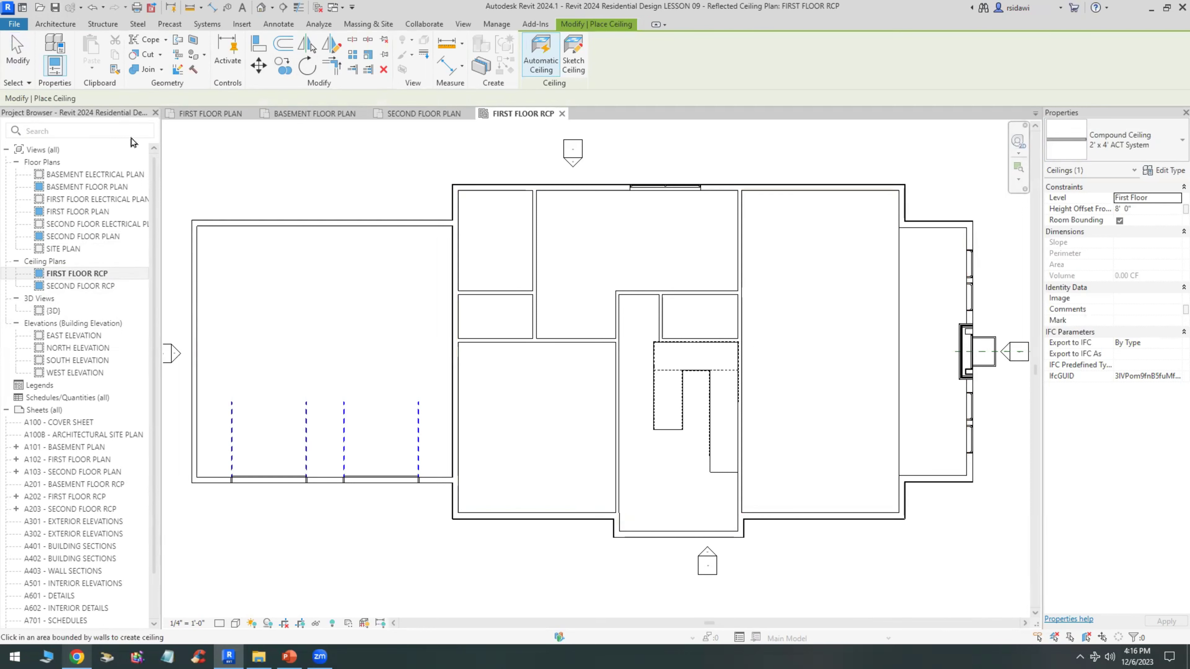
{"action": "left_click", "coordinate": [24, 53]}
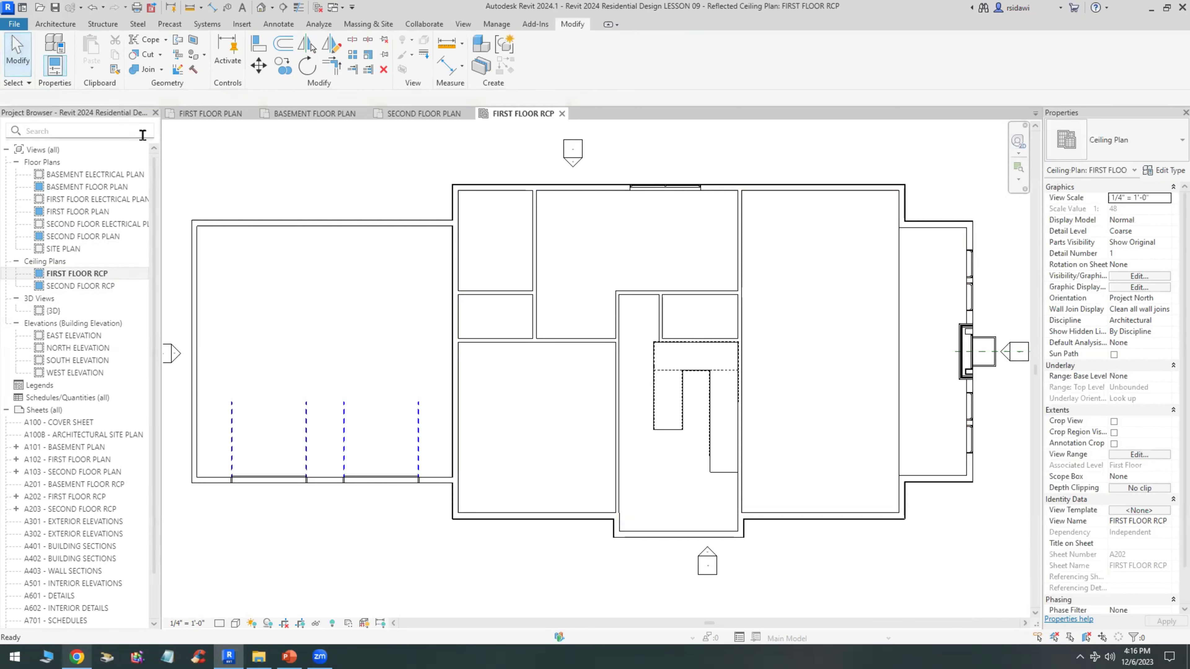
Set all eight first-floor 4 1/2" partition walls' top to Second Floor with a -0' 10" offset
{"action": "left_click", "coordinate": [538, 240]}
{"action": "right_click", "coordinate": [538, 239]}
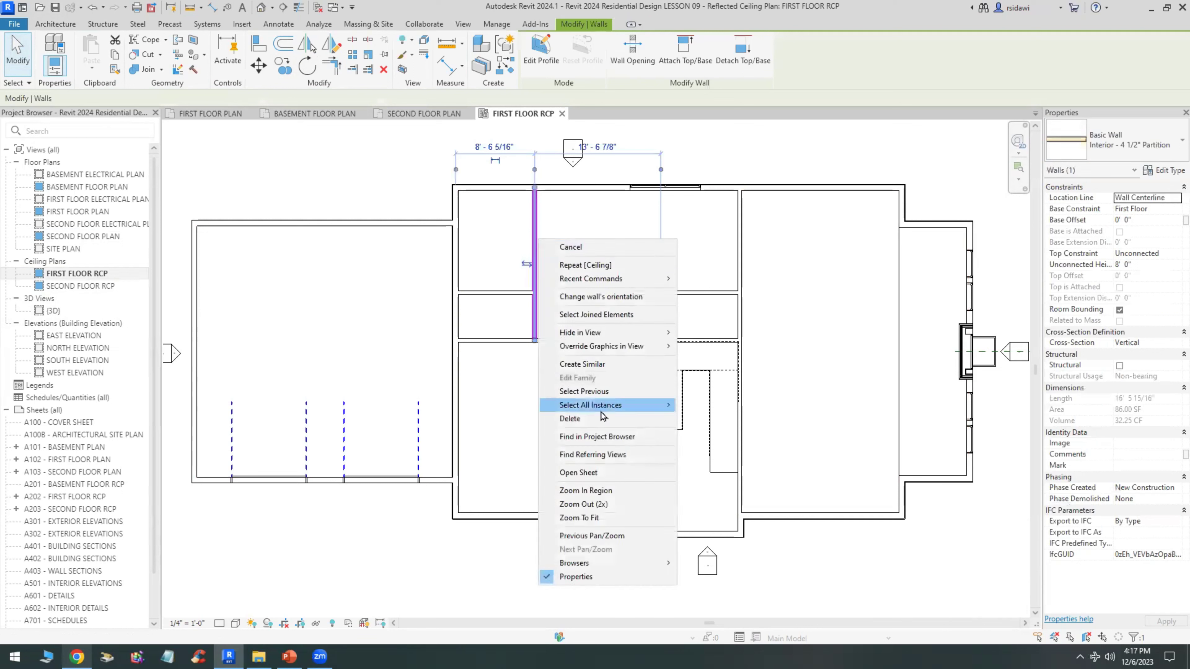
{"action": "mouse_move", "coordinate": [590, 405]}
{"action": "left_click", "coordinate": [698, 406]}
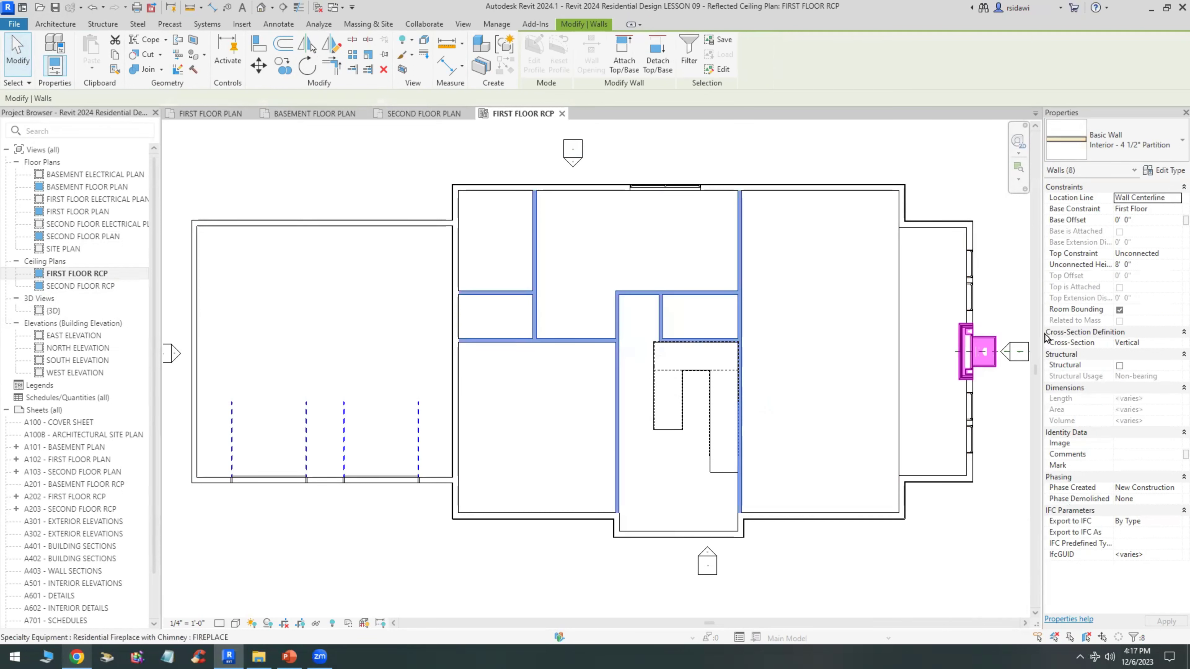
{"action": "left_click", "coordinate": [1174, 255]}
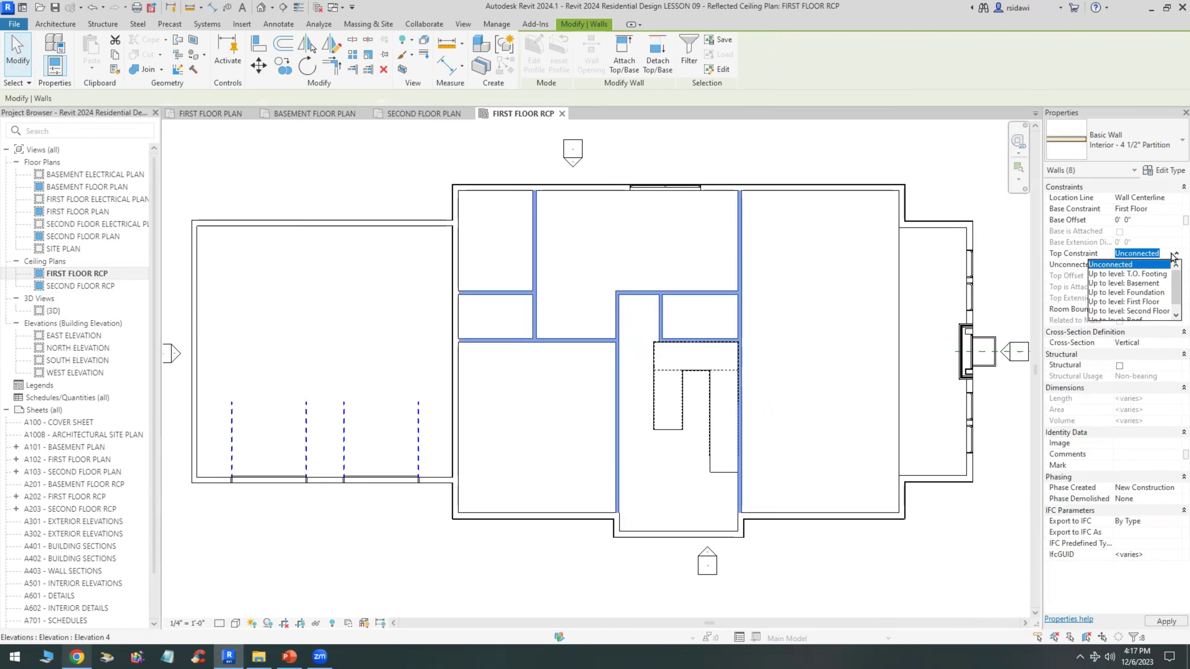
{"action": "left_click", "coordinate": [1132, 311]}
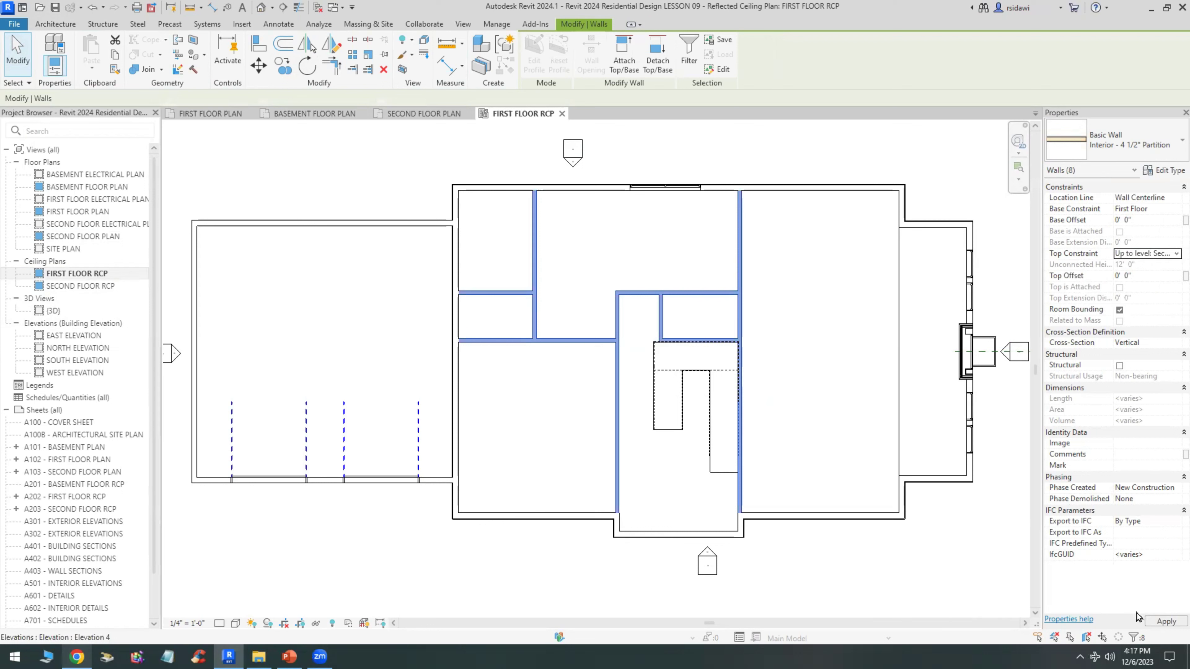
{"action": "left_click", "coordinate": [1154, 622]}
{"action": "key", "text": "Return"}
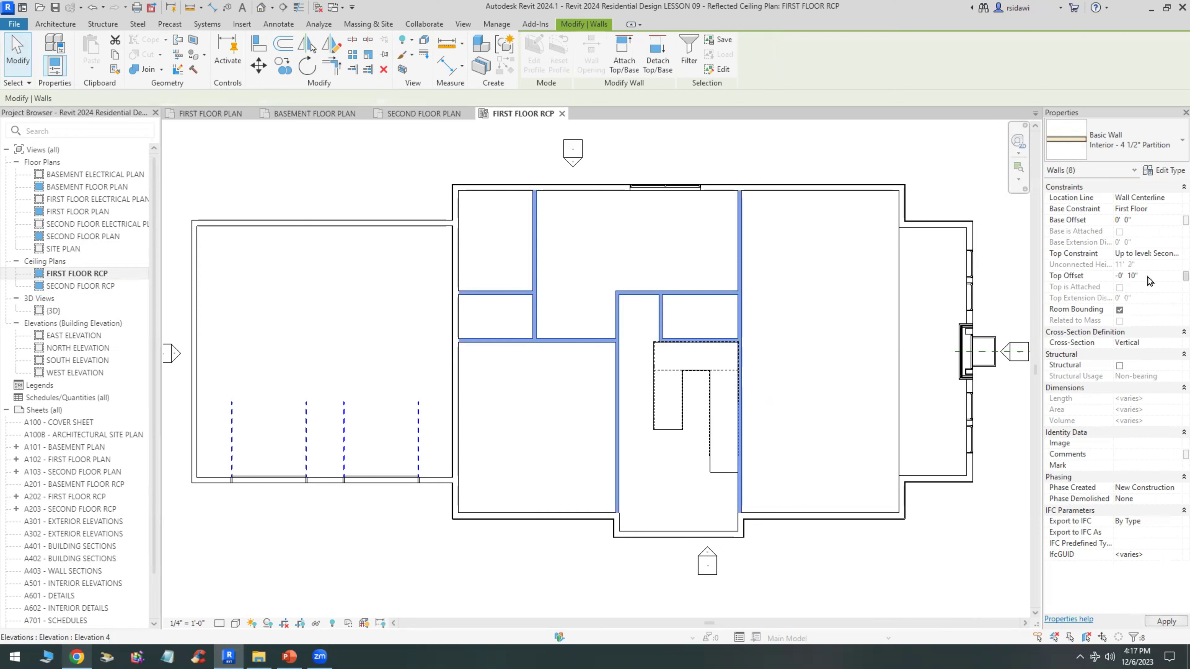
{"action": "left_click", "coordinate": [950, 598]}
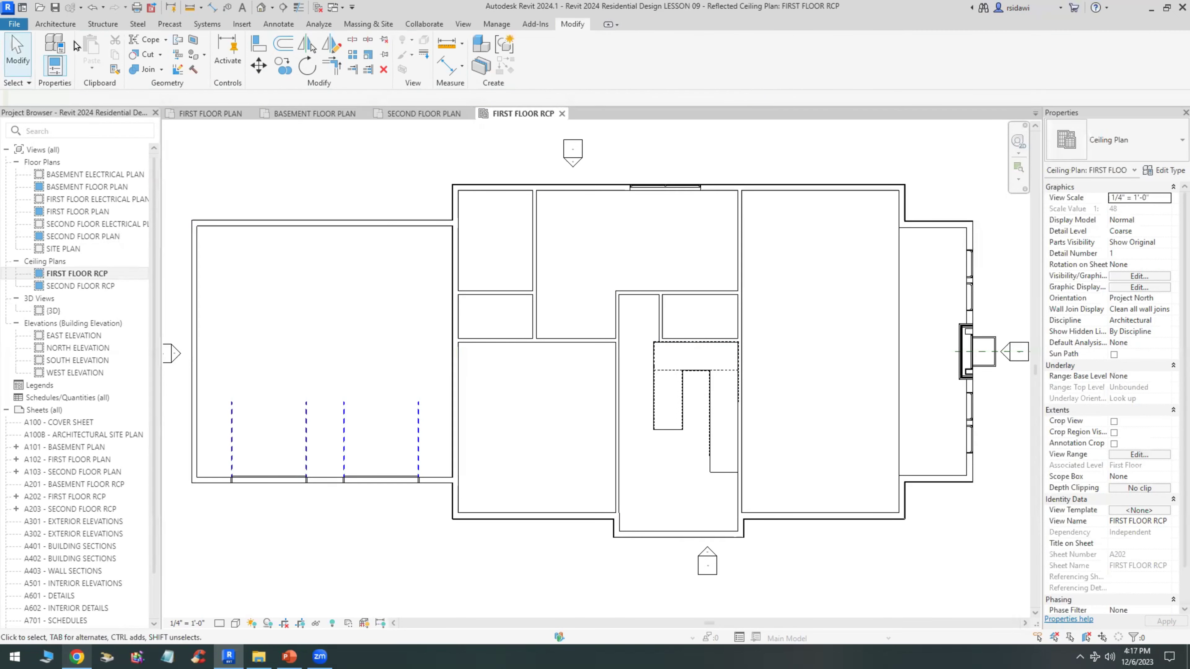
Place a 2' x 4' ACT grid ceiling in the large right room, then switch the type to GWB on Furring
{"action": "left_click", "coordinate": [60, 26]}
{"action": "left_click", "coordinate": [253, 60]}
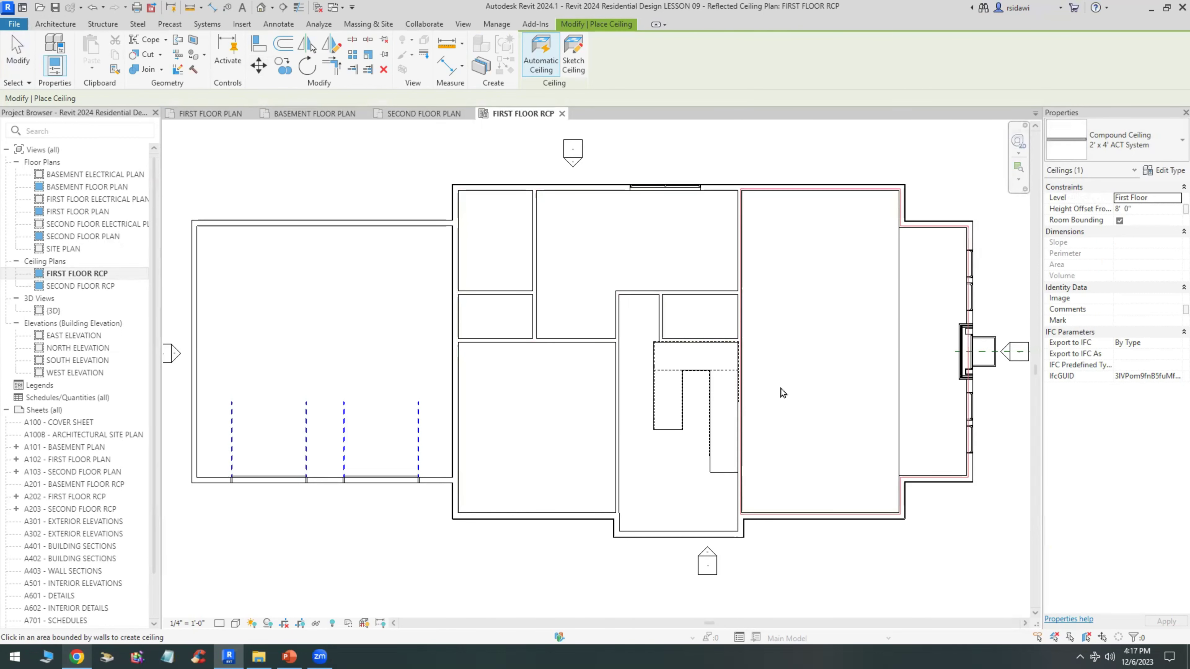
{"action": "left_click", "coordinate": [816, 332]}
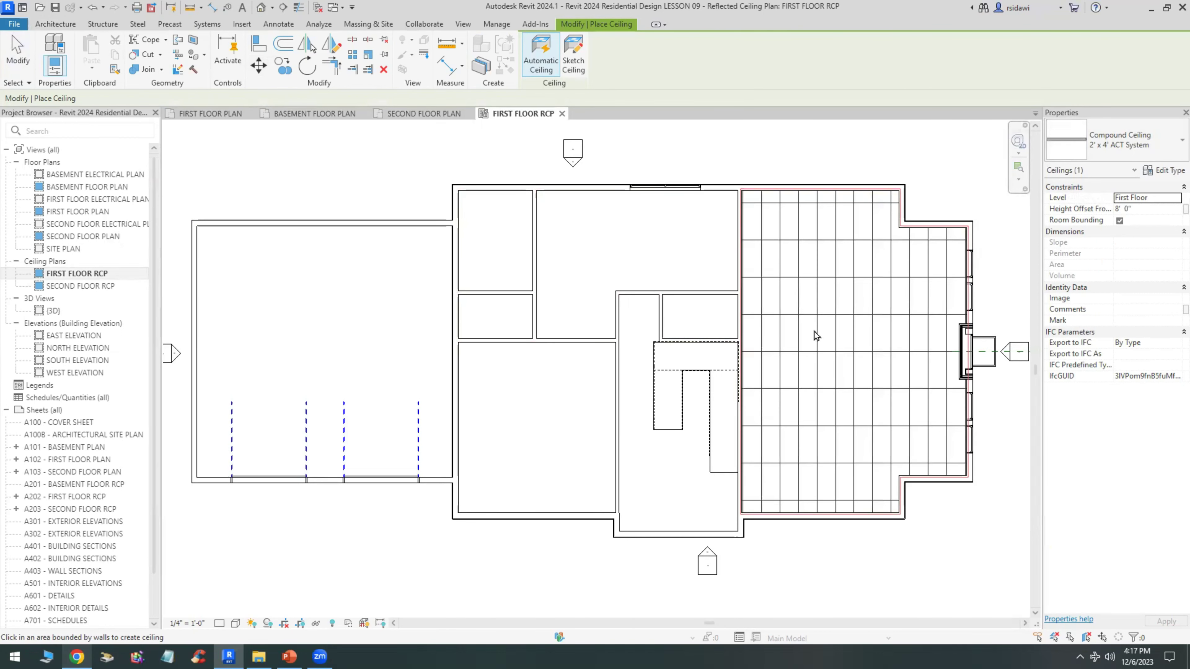
{"action": "left_click", "coordinate": [1126, 154]}
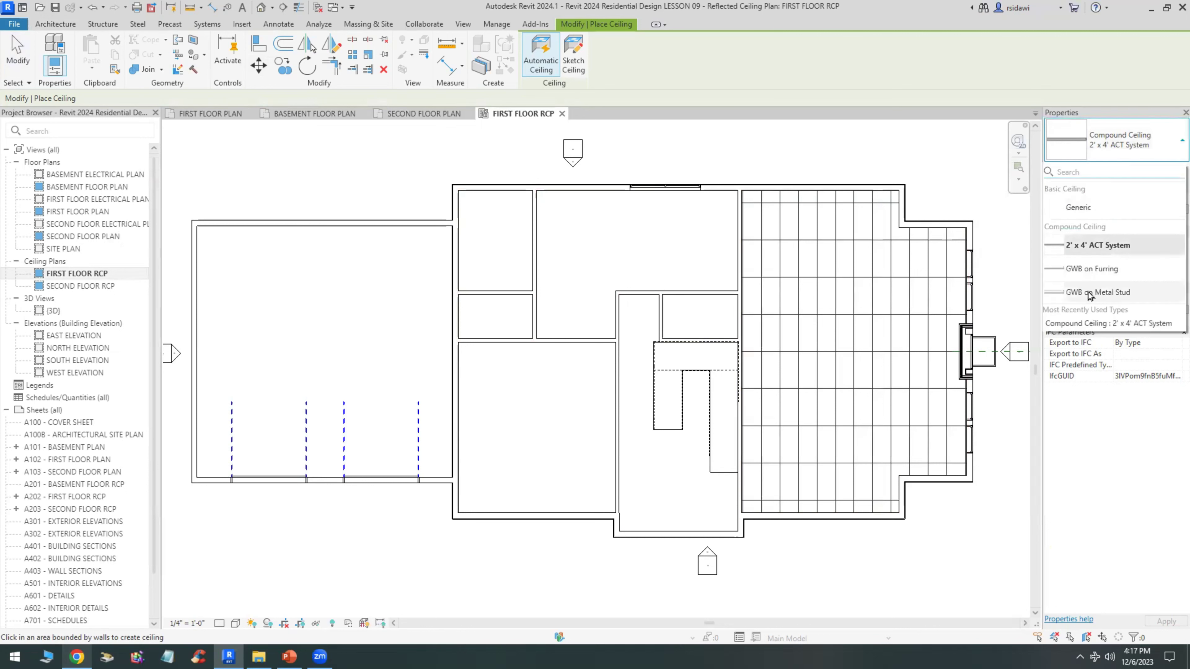
{"action": "left_click", "coordinate": [1082, 275]}
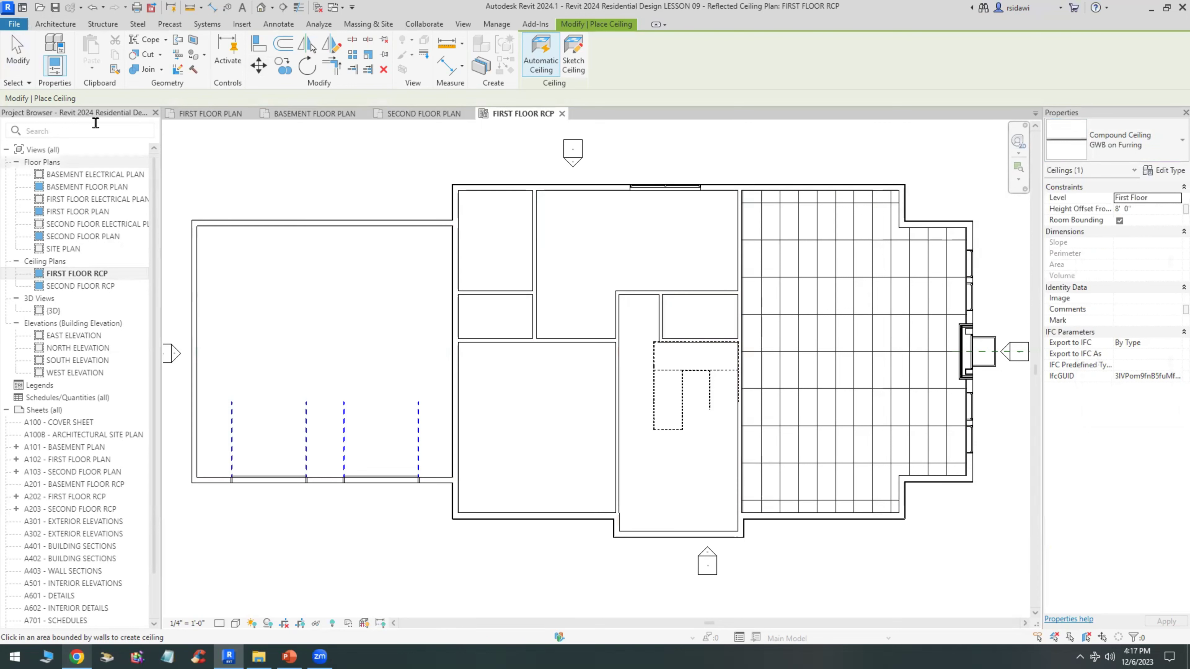
{"action": "left_click", "coordinate": [19, 57]}
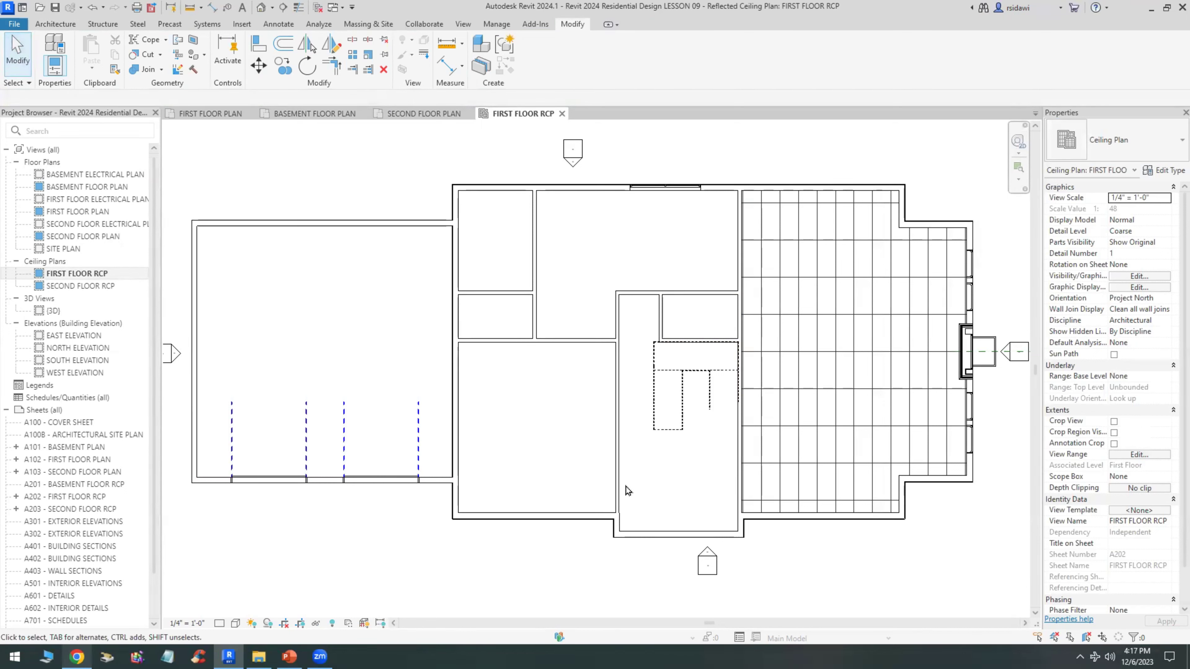
Align the hallway's interior partition to the exterior wall's inner face
{"action": "scroll", "coordinate": [638, 501], "scroll_direction": "up", "scroll_amount": 2}
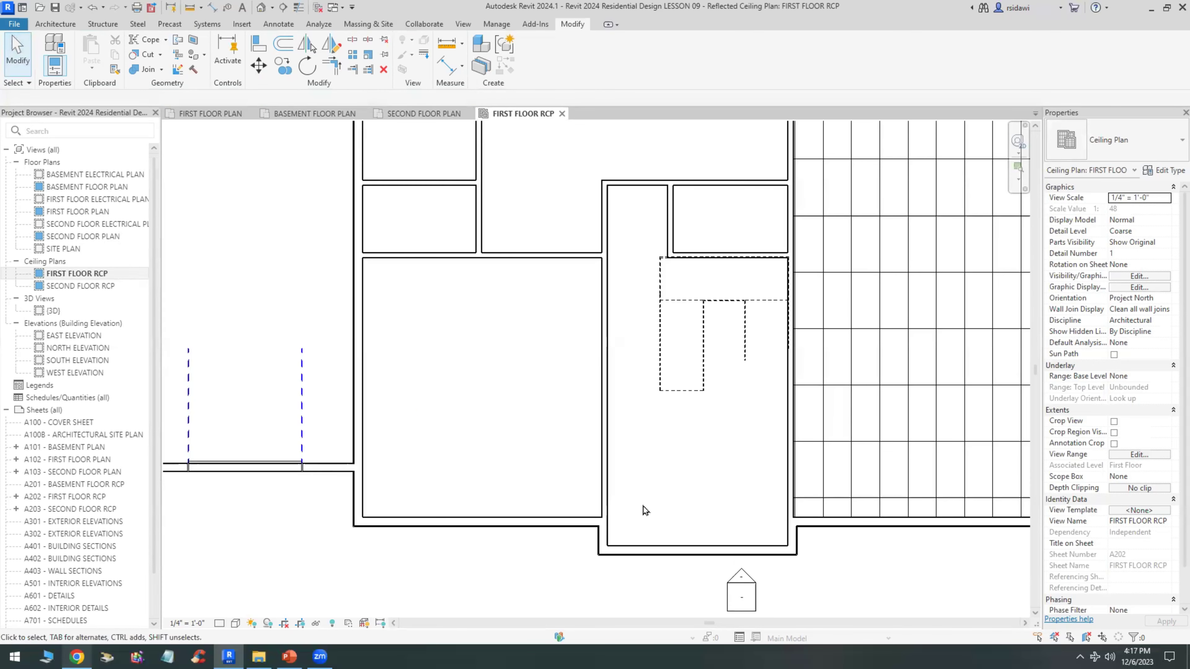
{"action": "left_click", "coordinate": [258, 44]}
{"action": "scroll", "coordinate": [612, 517], "scroll_direction": "up", "scroll_amount": 2}
{"action": "scroll", "coordinate": [608, 535], "scroll_direction": "up", "scroll_amount": 1}
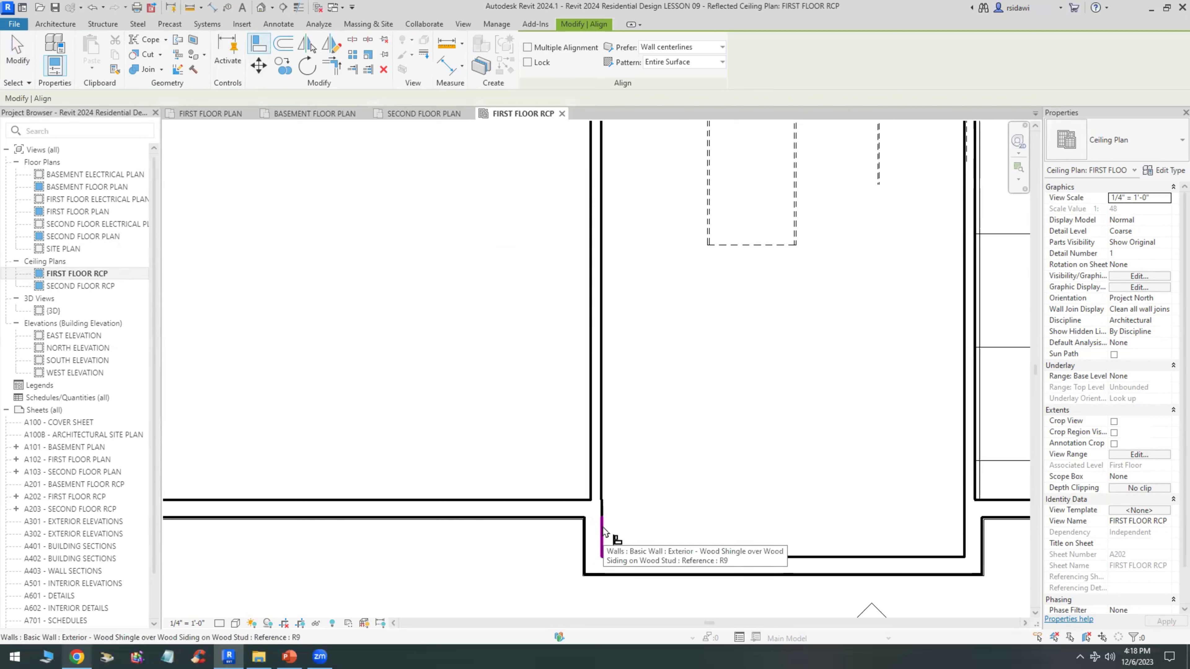
{"action": "left_click", "coordinate": [604, 531]}
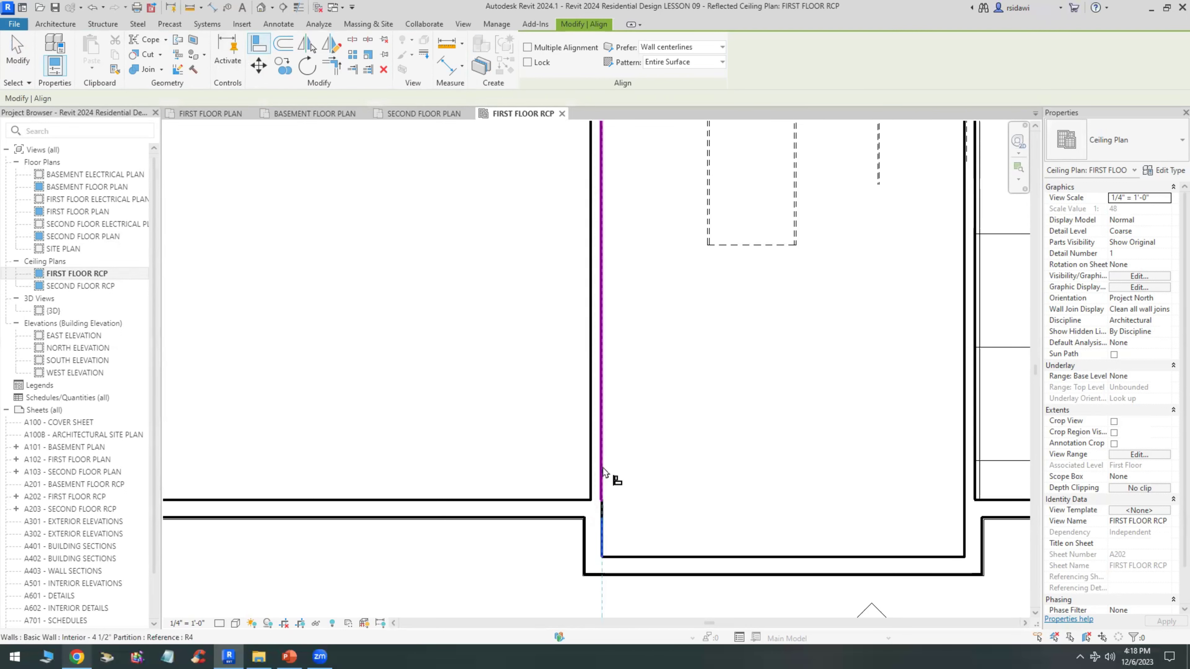
{"action": "left_click", "coordinate": [609, 478]}
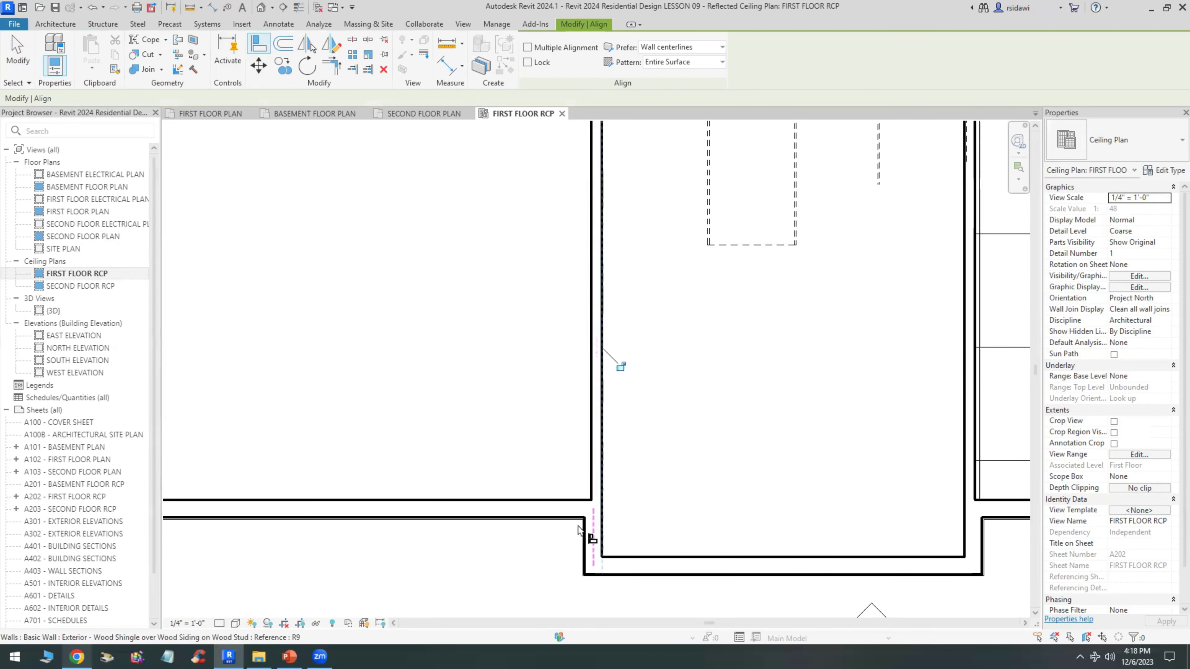
{"action": "left_click", "coordinate": [18, 52]}
{"action": "scroll", "coordinate": [481, 467], "scroll_direction": "down", "scroll_amount": 2}
{"action": "scroll", "coordinate": [642, 538], "scroll_direction": "down", "scroll_amount": 2}
{"action": "scroll", "coordinate": [562, 485], "scroll_direction": "up", "scroll_amount": 1}
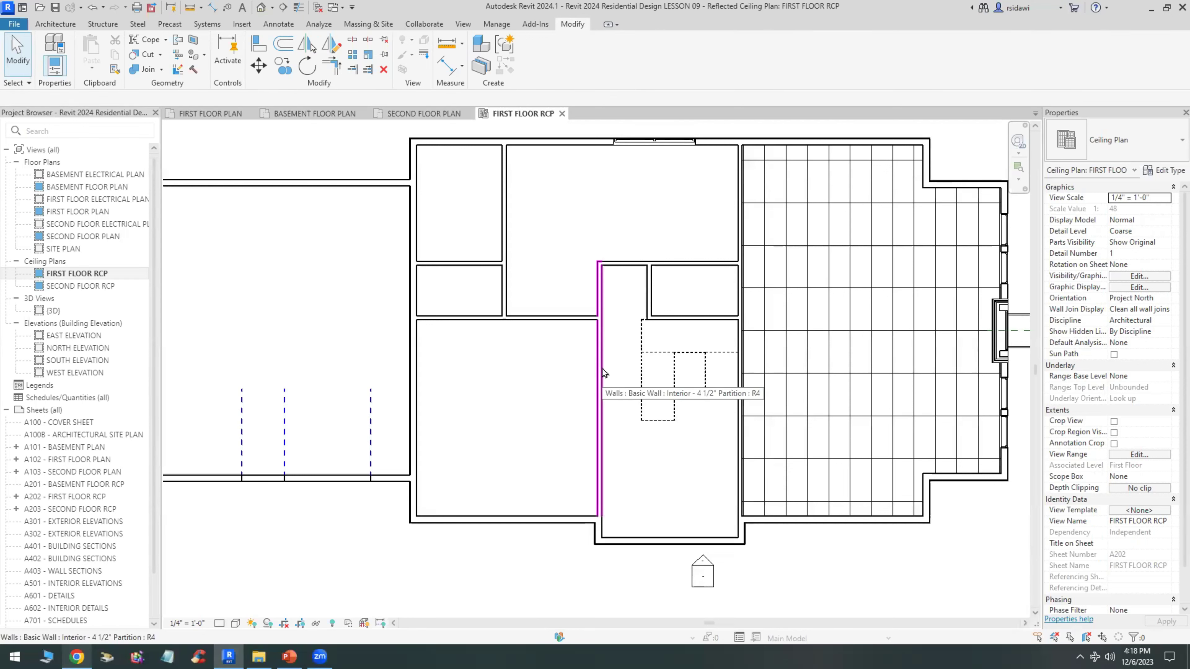
Select the central stair hall's GWB on Furring ceiling
{"action": "key", "text": "Tab"}
{"action": "key", "text": "Tab"}
{"action": "key", "text": "Tab"}
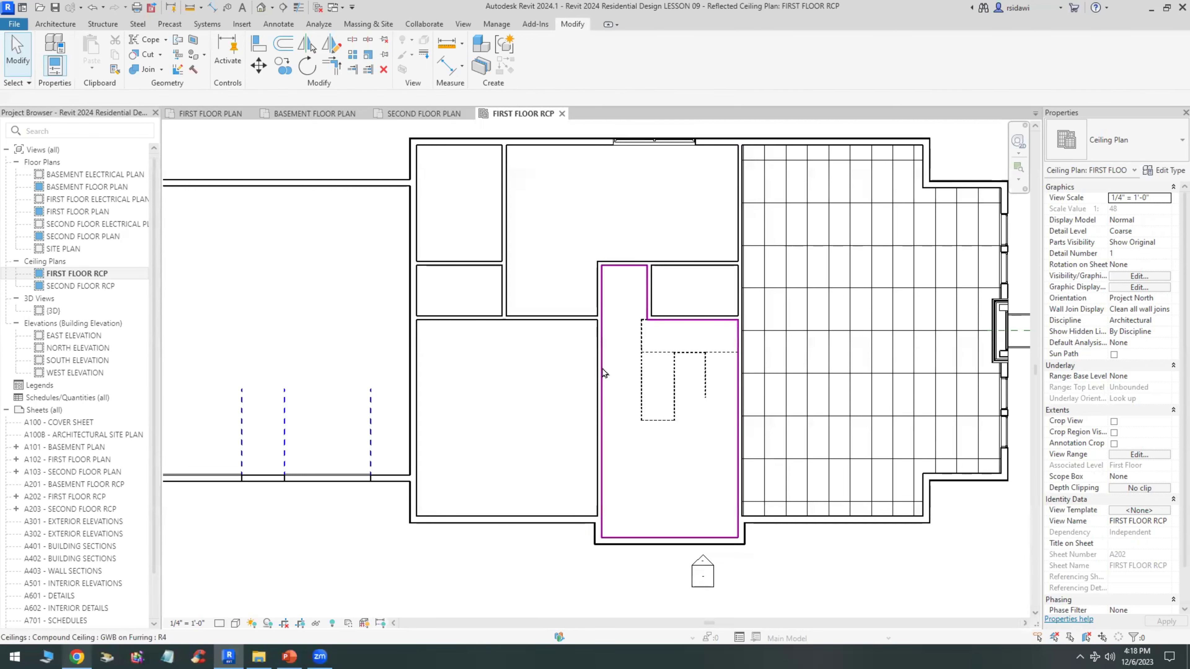
{"action": "left_click", "coordinate": [602, 369]}
{"action": "scroll", "coordinate": [636, 447], "scroll_direction": "up", "scroll_amount": 1}
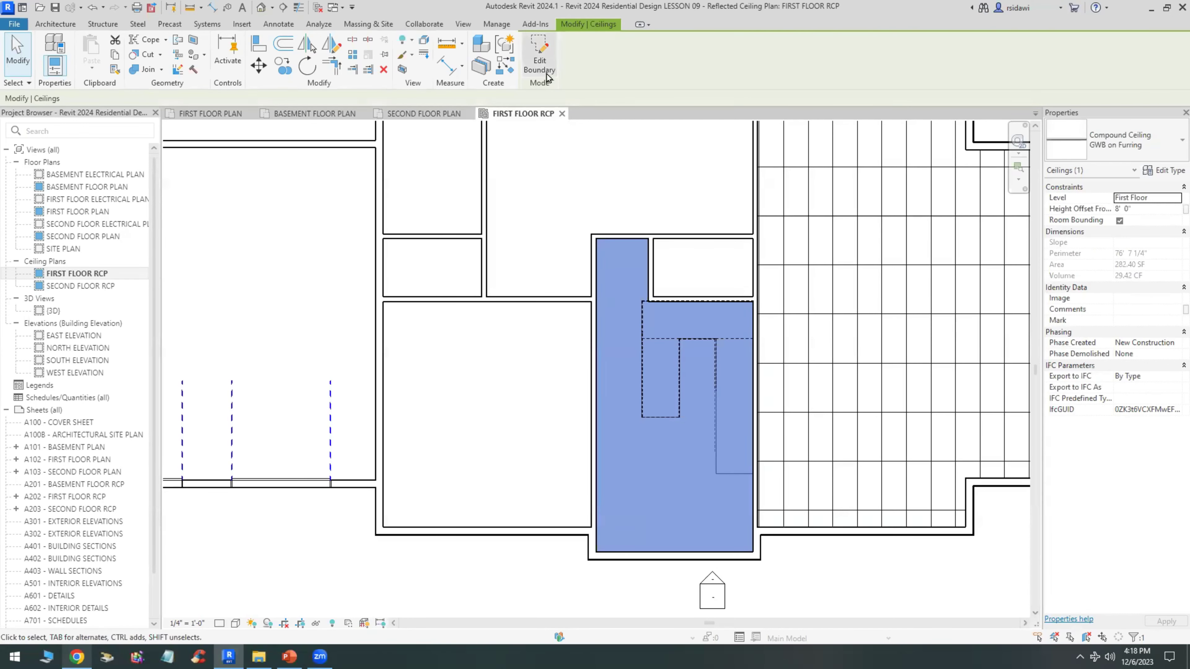
Edit the hall ceiling boundary and pick the four stair edges as boundary lines
{"action": "left_click", "coordinate": [539, 55]}
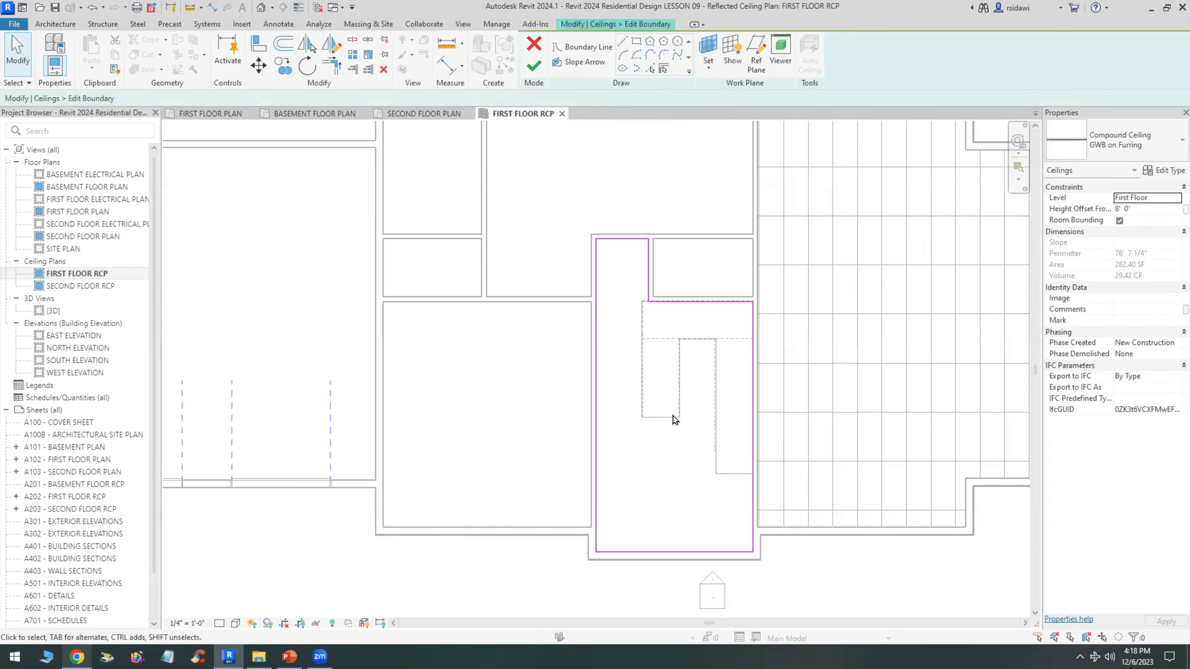
{"action": "scroll", "coordinate": [671, 413], "scroll_direction": "up", "scroll_amount": 2}
{"action": "left_click", "coordinate": [651, 71]}
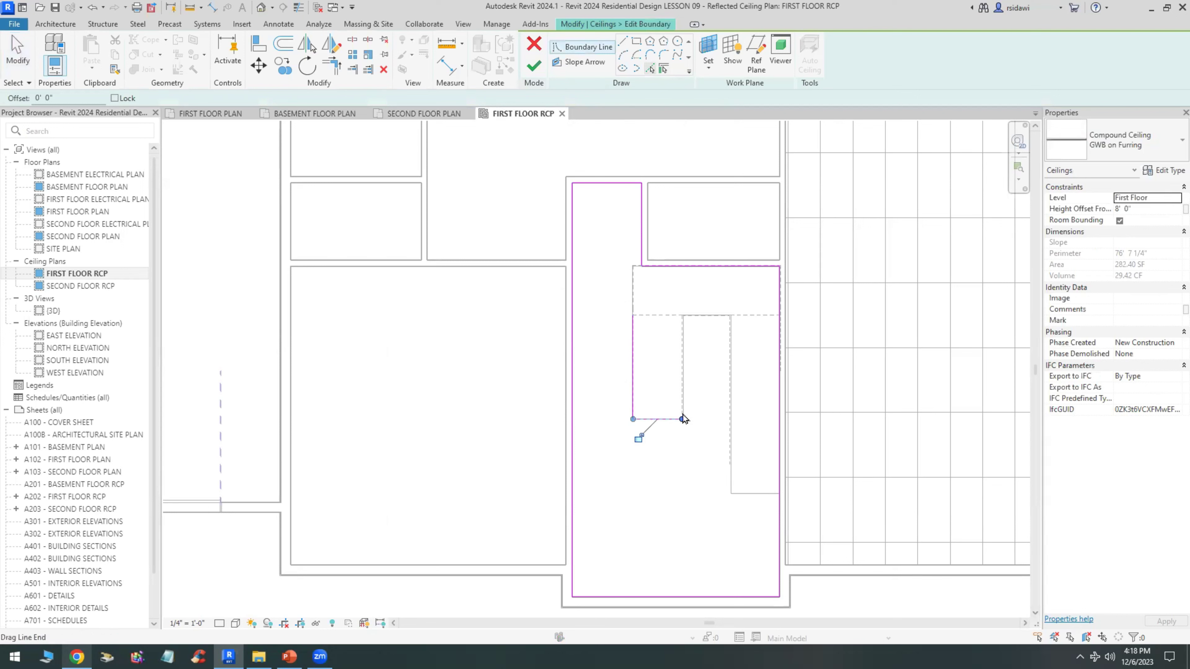
{"action": "left_click", "coordinate": [684, 403]}
{"action": "left_click", "coordinate": [730, 356]}
{"action": "left_click", "coordinate": [708, 316]}
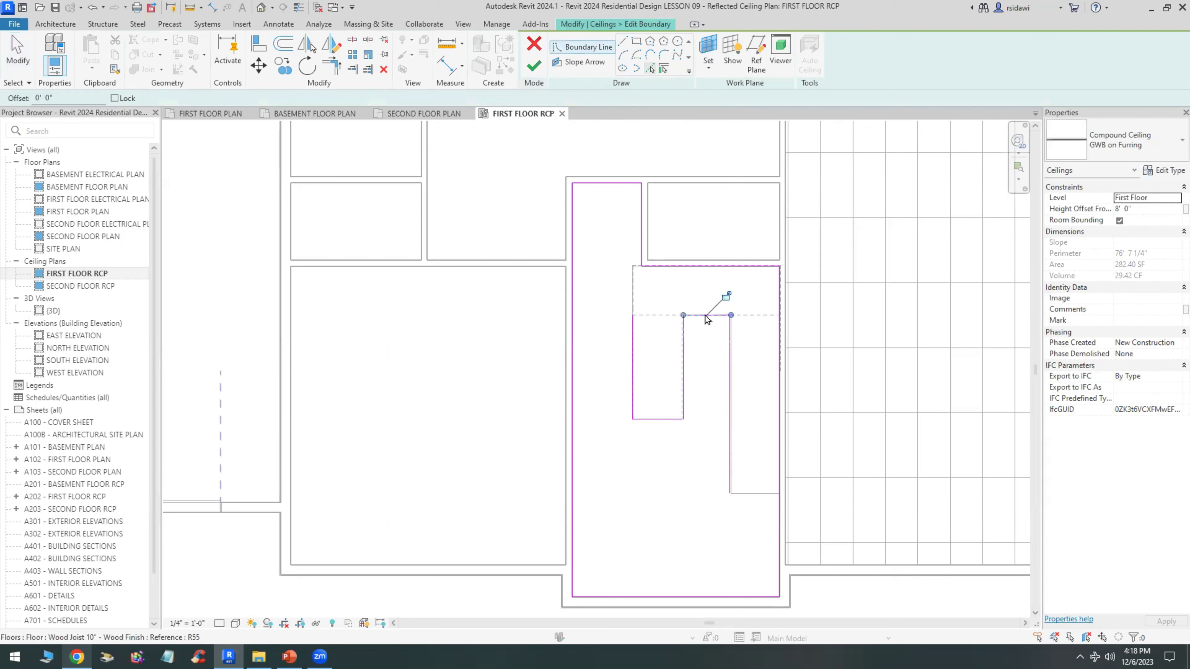
{"action": "left_click", "coordinate": [749, 496]}
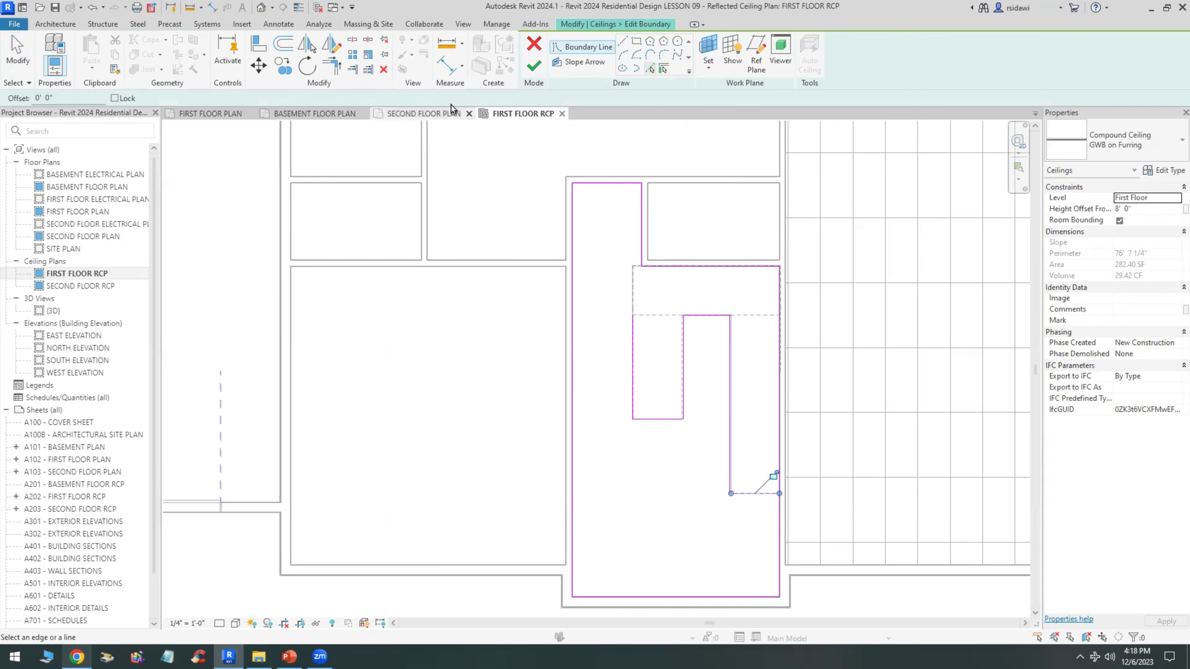
Trim the stair boundary lines to corners, dismissing the intersecting-lines error on finishing
{"action": "left_click", "coordinate": [331, 66]}
{"action": "left_click", "coordinate": [667, 267]}
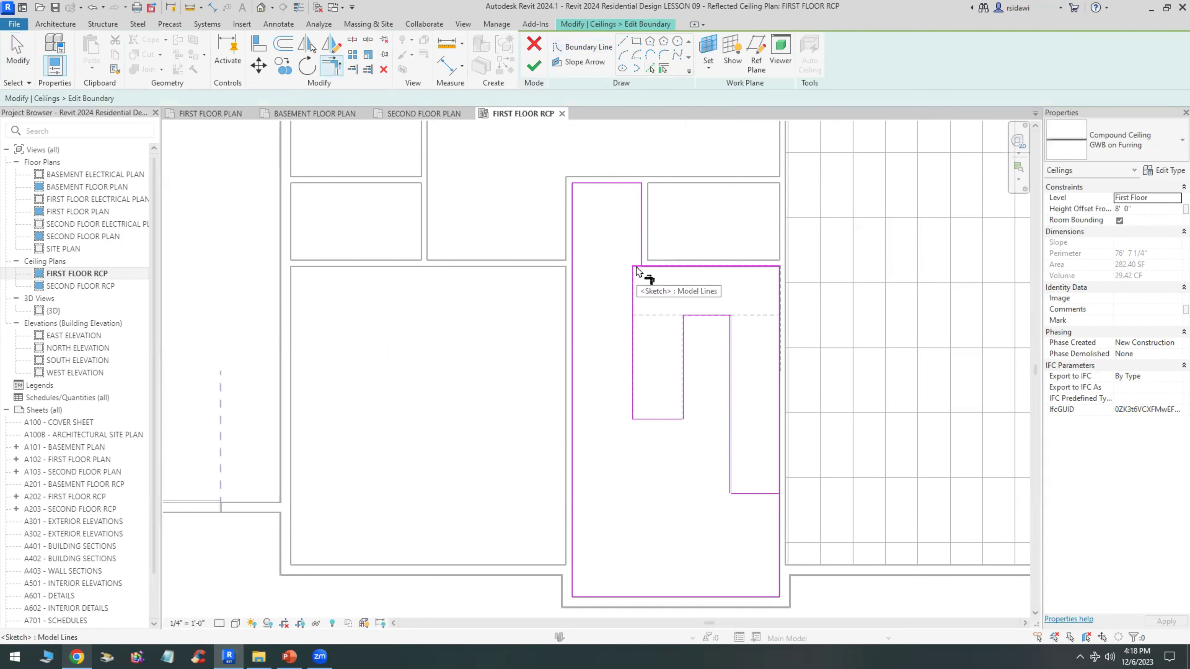
{"action": "left_click", "coordinate": [766, 494]}
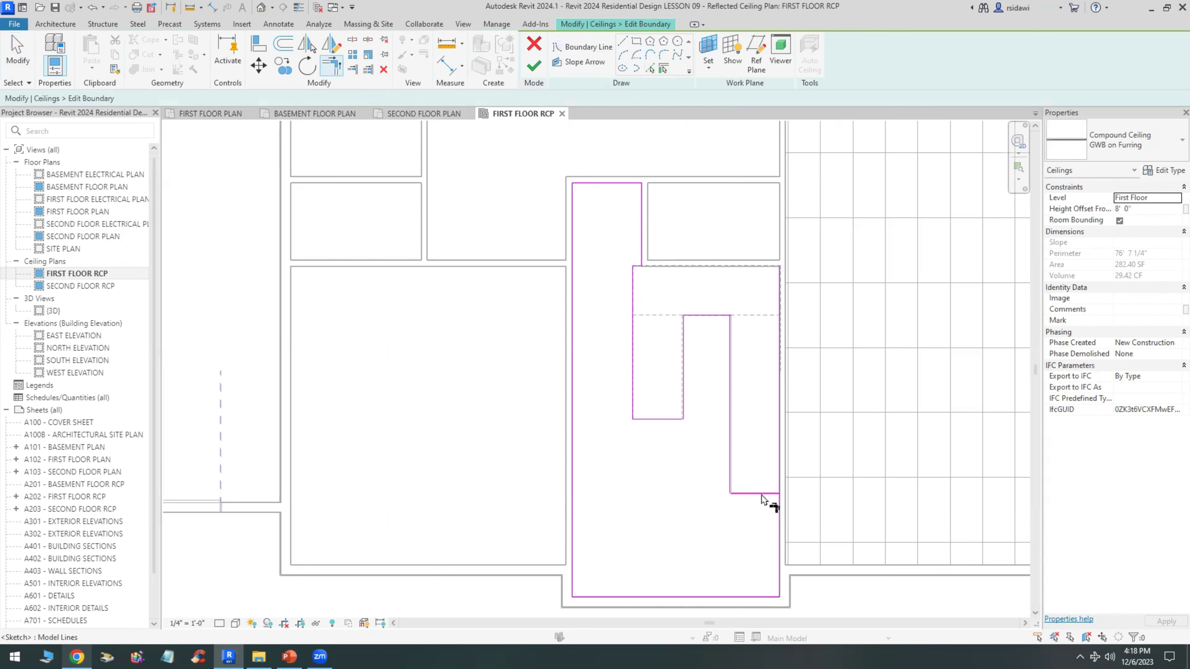
{"action": "left_click", "coordinate": [778, 511]}
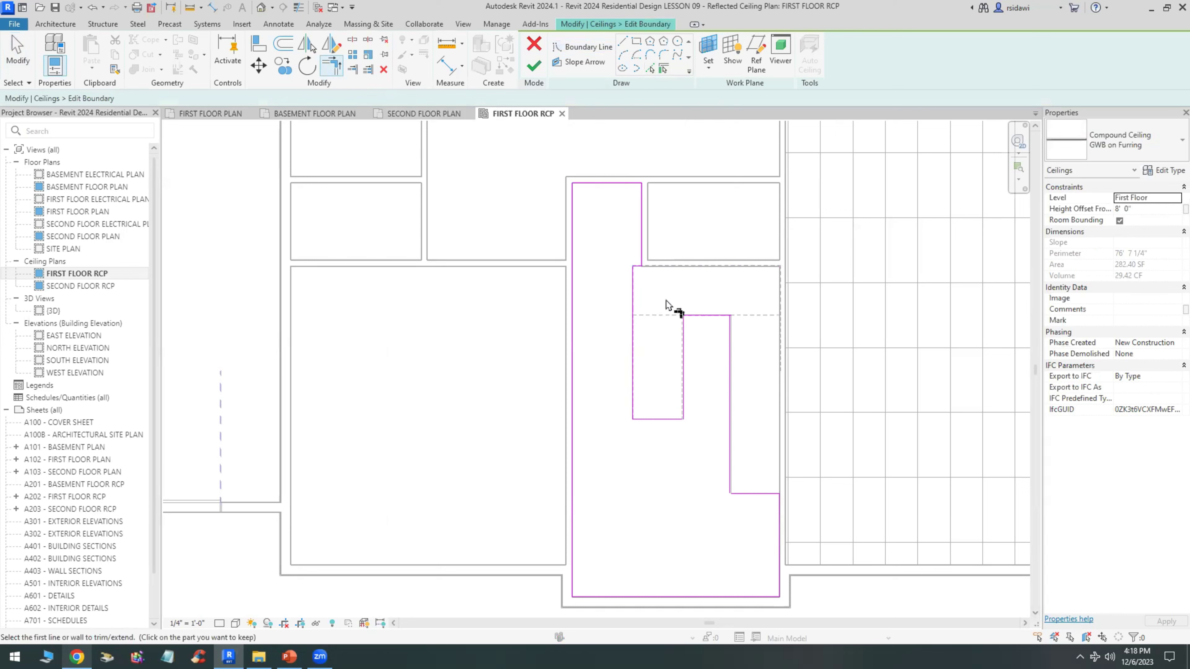
{"action": "left_click", "coordinate": [533, 66]}
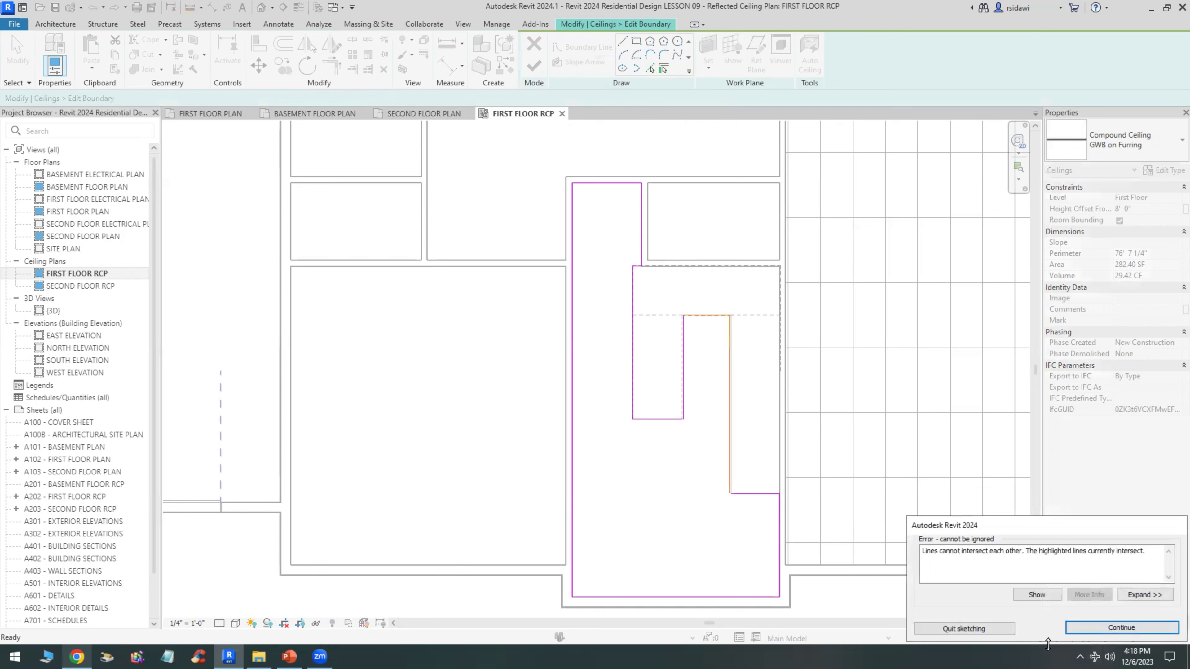
{"action": "left_click", "coordinate": [1090, 627]}
Trim the notch's top and right lines and reposition the top line, clearing the open-loop error
{"action": "scroll", "coordinate": [737, 435], "scroll_direction": "up", "scroll_amount": 3}
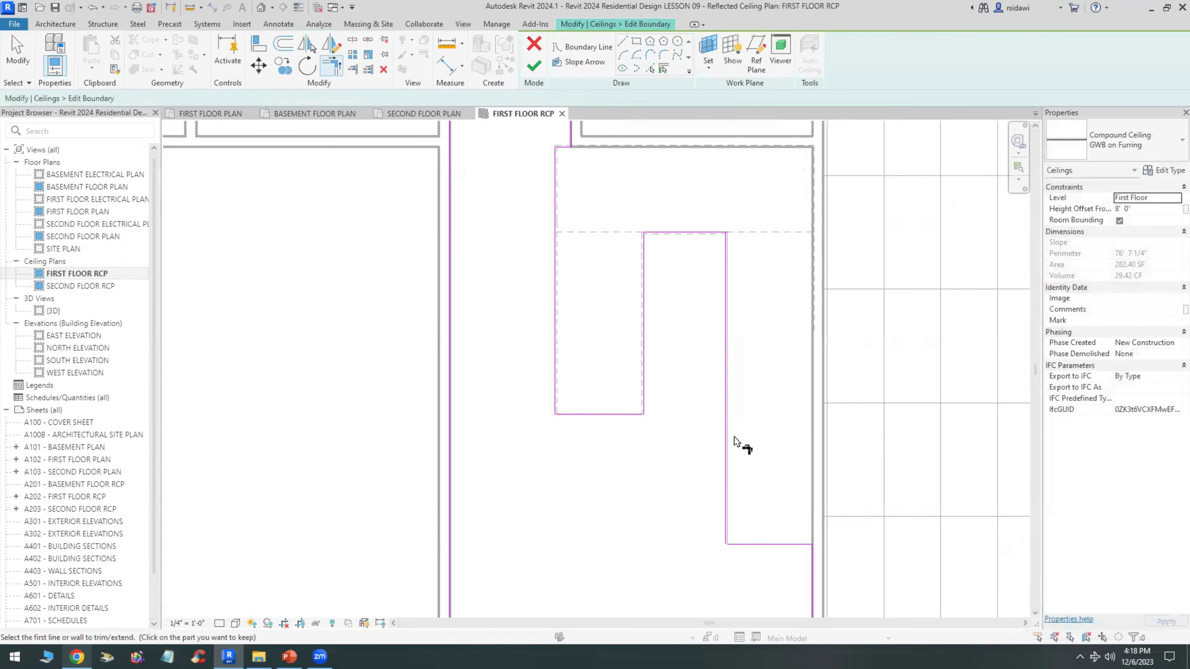
{"action": "left_click", "coordinate": [706, 236]}
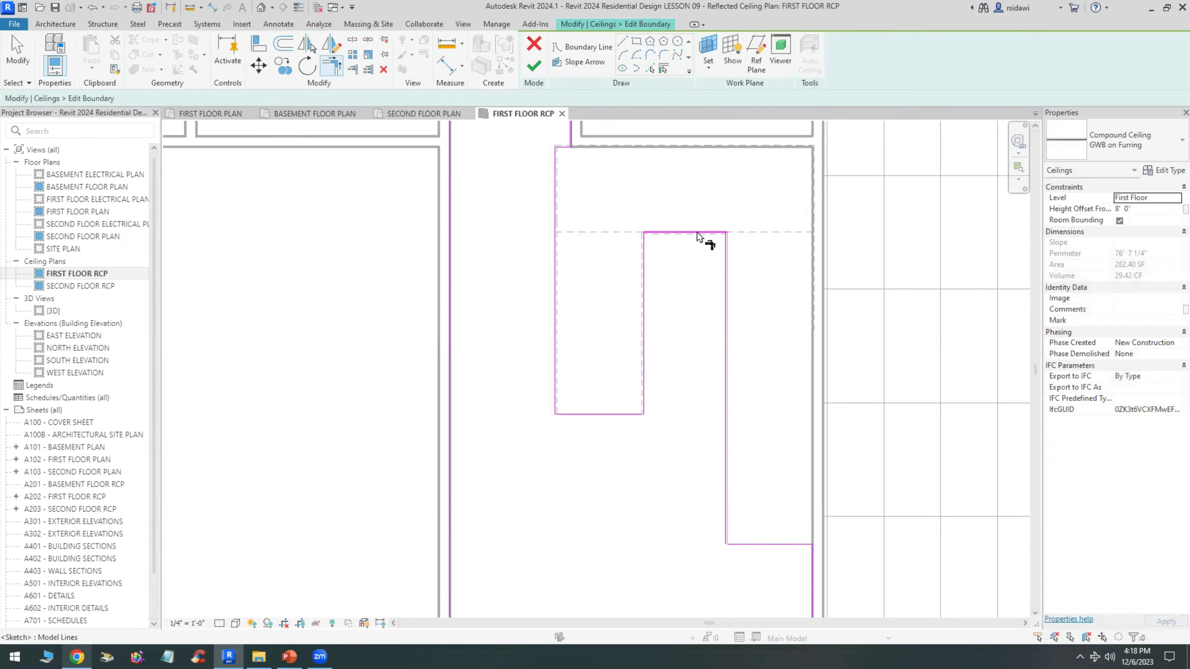
{"action": "left_click", "coordinate": [725, 265]}
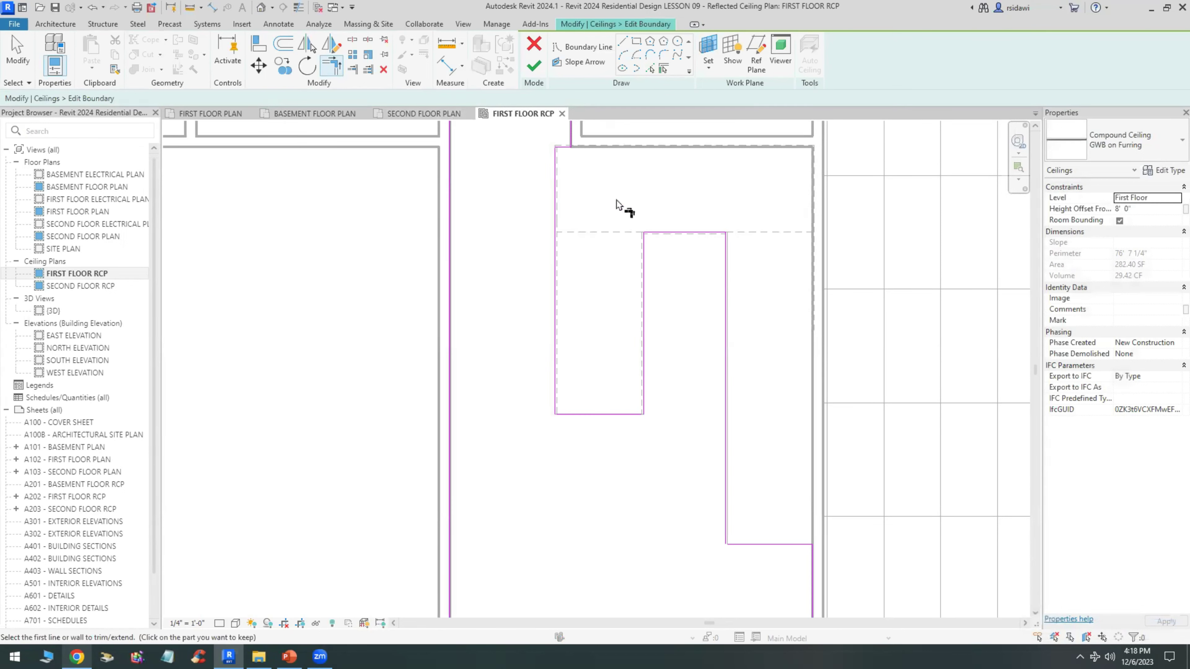
{"action": "left_click", "coordinate": [18, 52]}
{"action": "scroll", "coordinate": [654, 238], "scroll_direction": "up", "scroll_amount": 3}
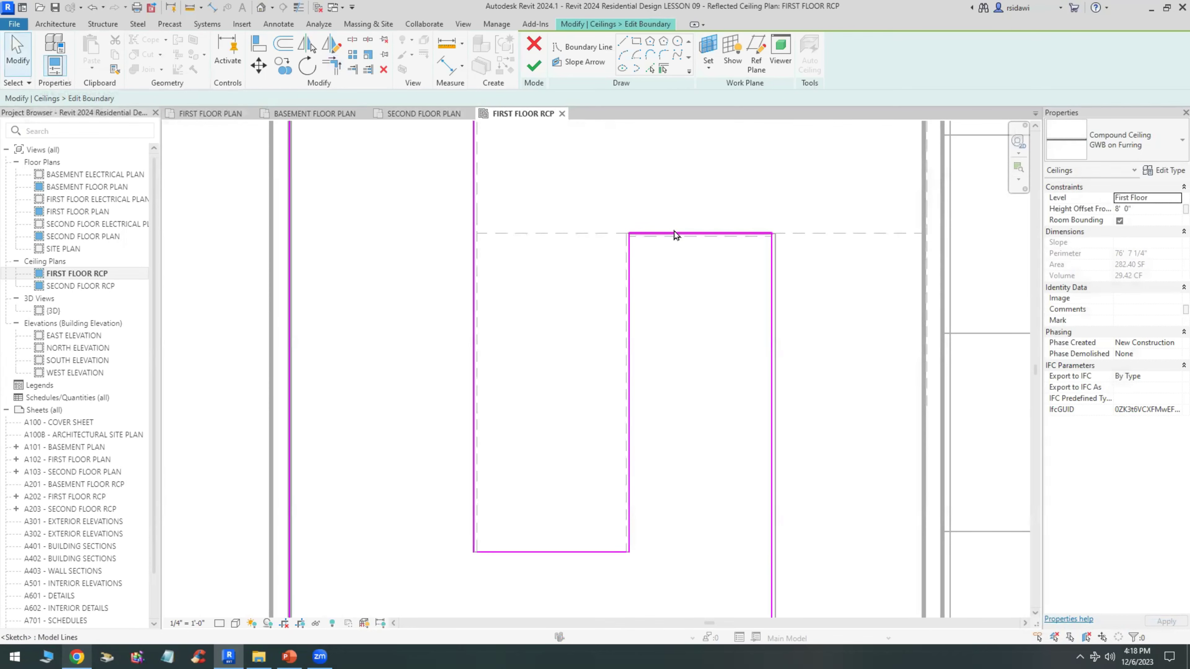
{"action": "mouse_move", "coordinate": [674, 232]}
{"action": "left_mouse_down"}
{"action": "mouse_move", "coordinate": [675, 266]}
{"action": "mouse_move", "coordinate": [677, 237]}
{"action": "left_mouse_up"}
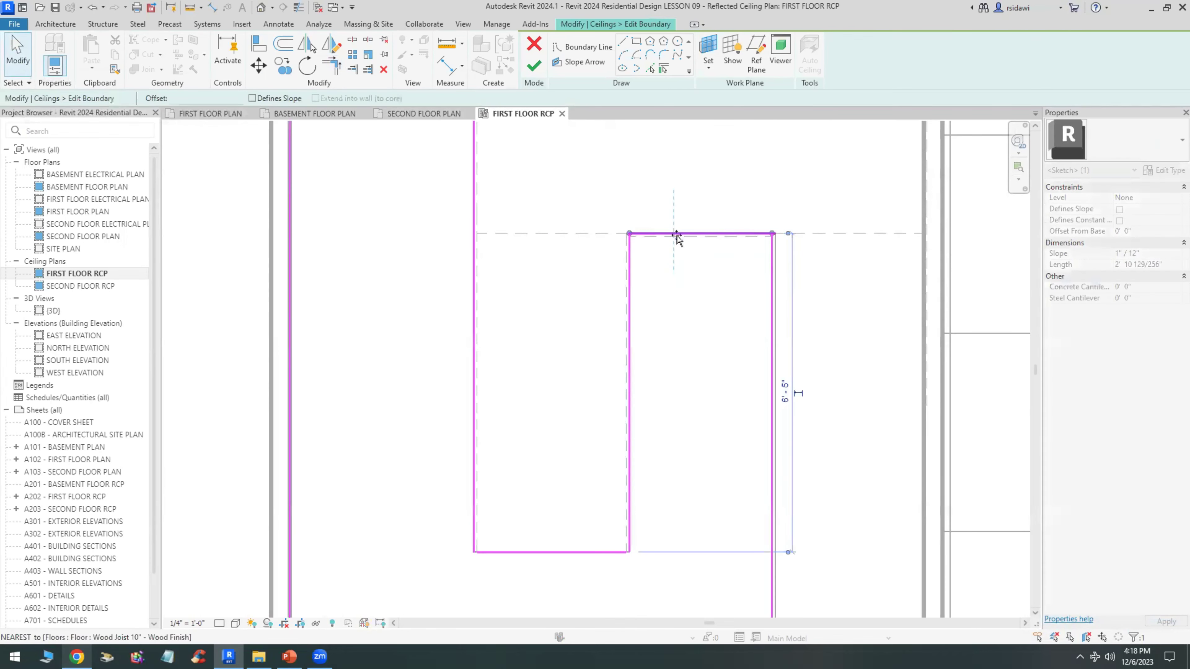
{"action": "scroll", "coordinate": [675, 300], "scroll_direction": "down", "scroll_amount": 2}
{"action": "scroll", "coordinate": [684, 305], "scroll_direction": "down", "scroll_amount": 2}
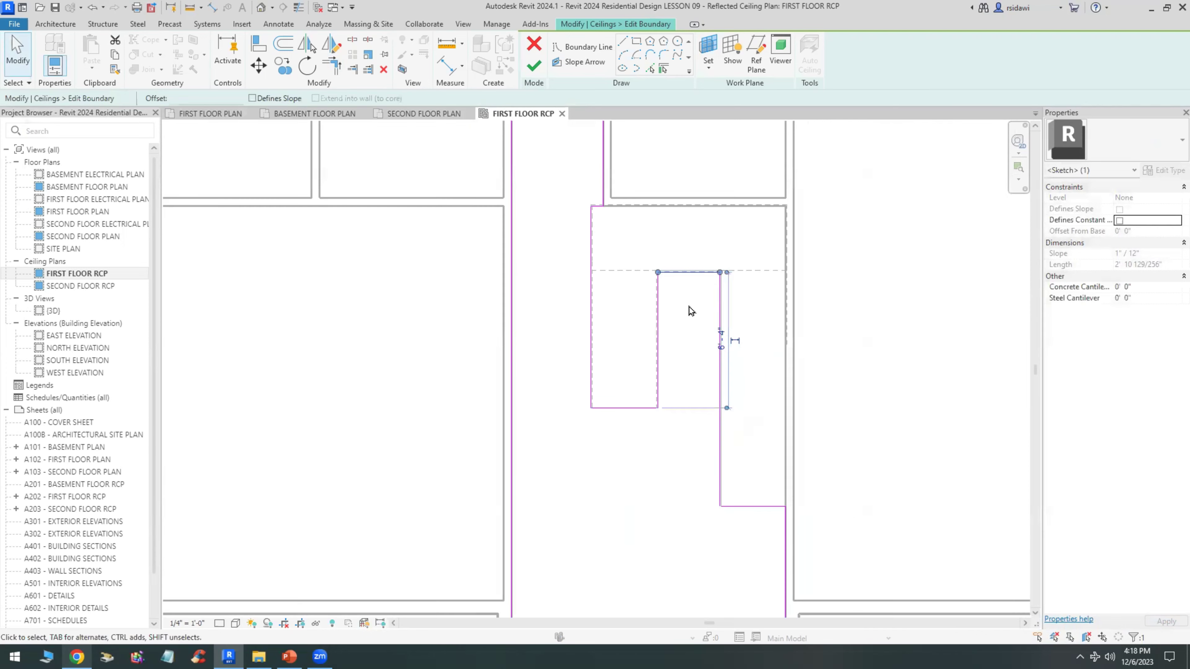
{"action": "left_click", "coordinate": [534, 66]}
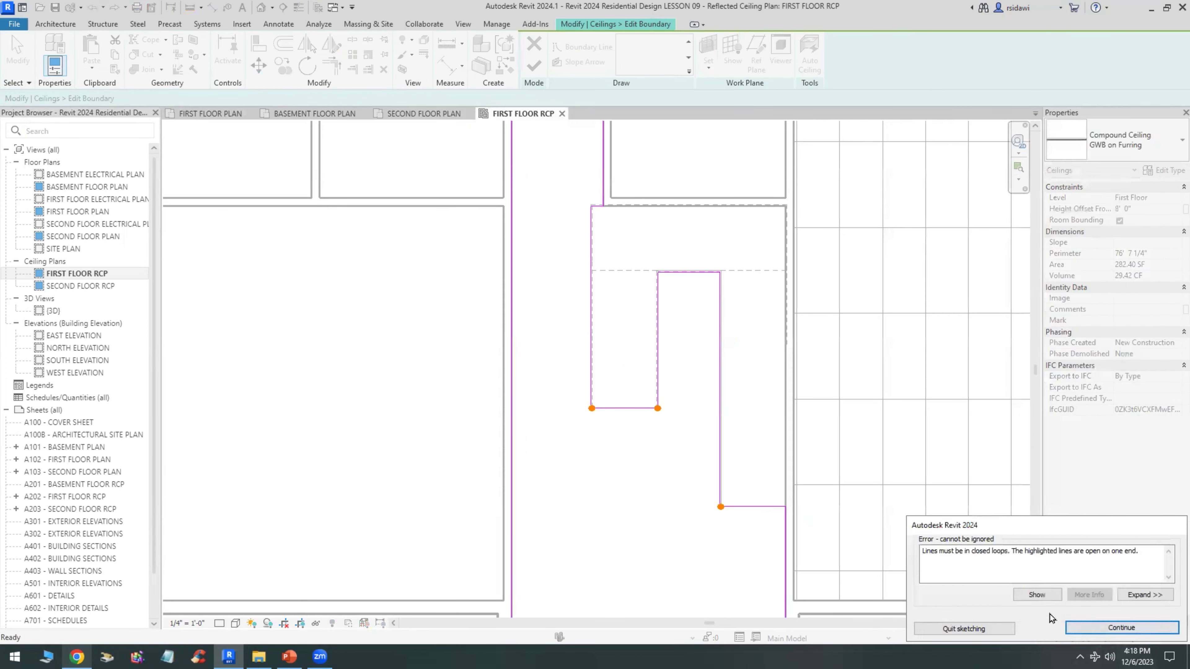
{"action": "left_click", "coordinate": [1077, 627]}
Join the lower horizontal and vertical boundary lines into a corner and finish the ceiling sketch
{"action": "left_click", "coordinate": [331, 65]}
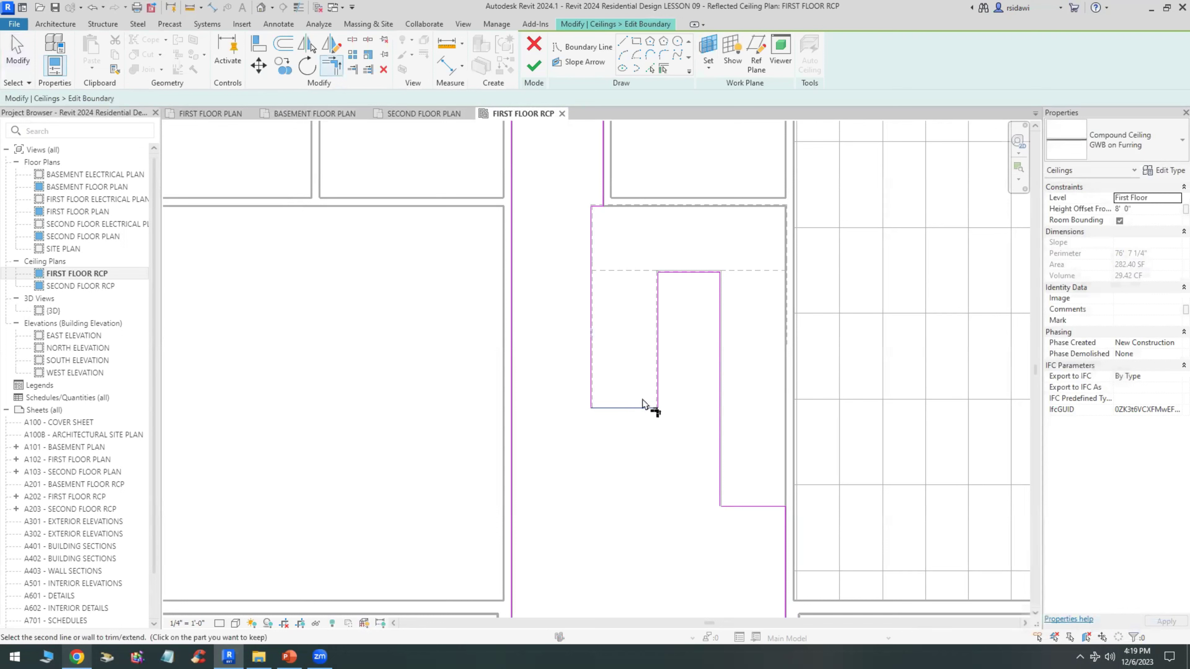
{"action": "left_click", "coordinate": [728, 507]}
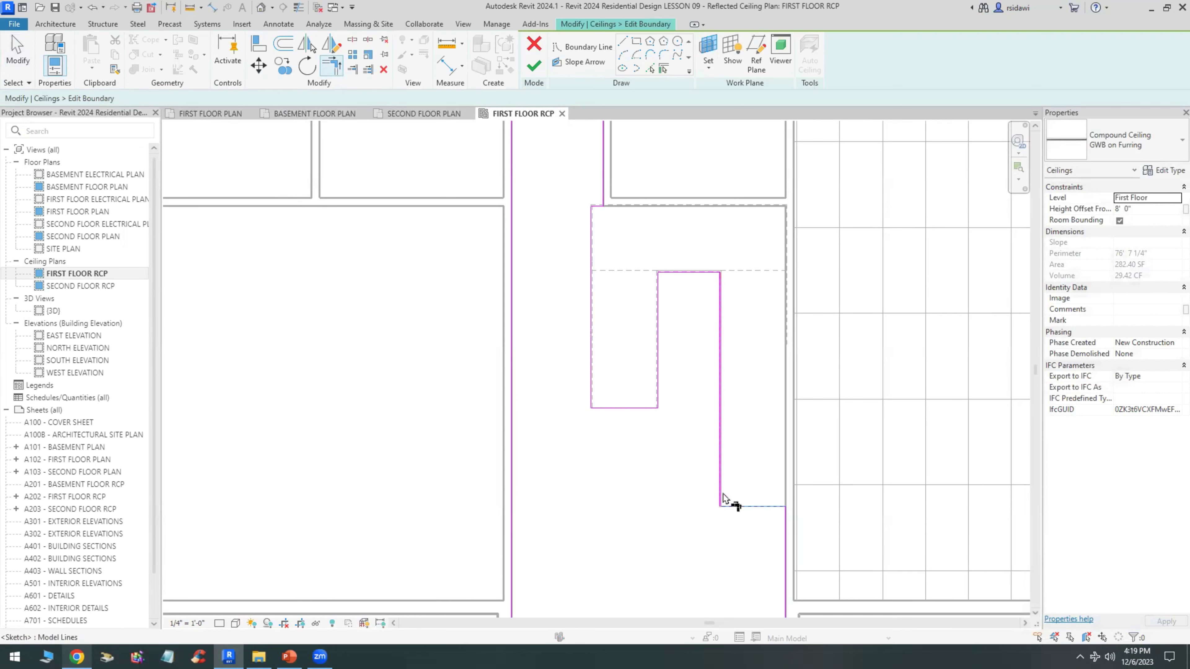
{"action": "left_click", "coordinate": [720, 496]}
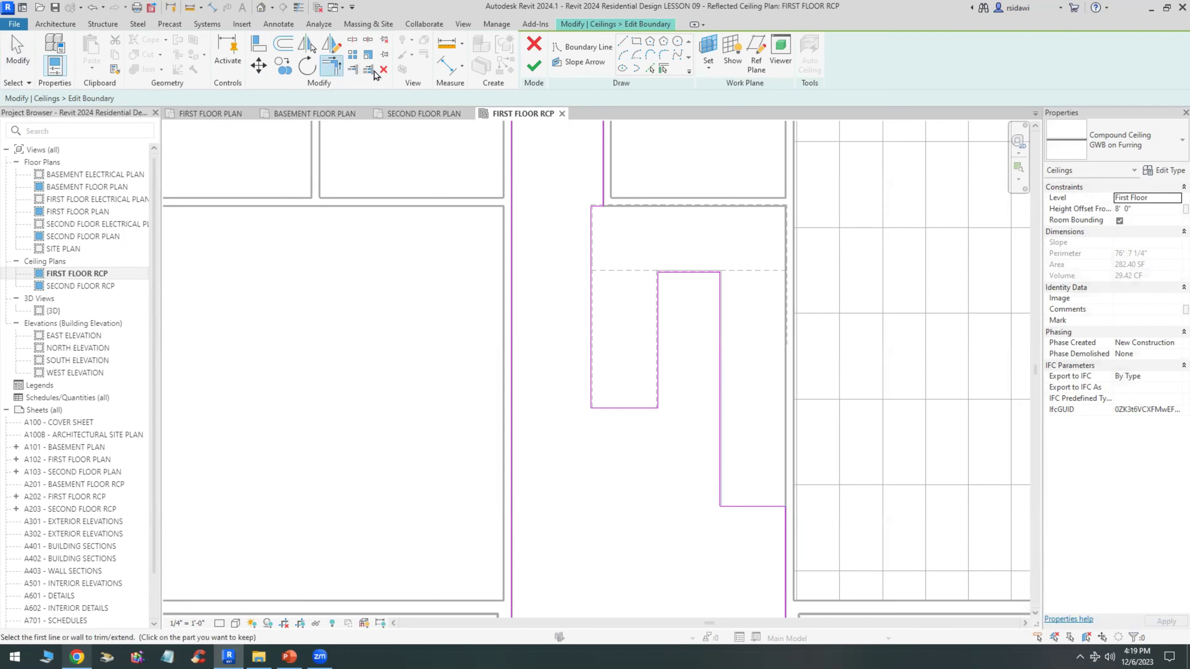
{"action": "left_click", "coordinate": [533, 67]}
Set the 2' x 4' tile ceiling's height offset from First Floor to 10' 0"
{"action": "scroll", "coordinate": [683, 412], "scroll_direction": "down", "scroll_amount": 2}
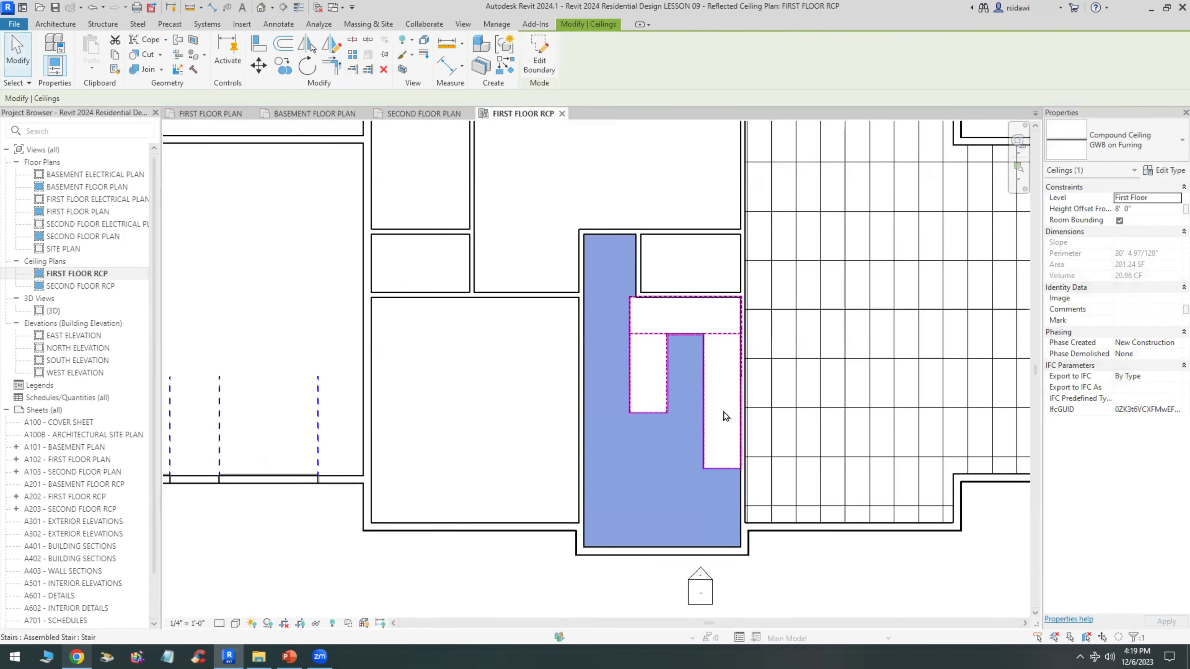
{"action": "scroll", "coordinate": [656, 375], "scroll_direction": "down", "scroll_amount": 2}
{"action": "scroll", "coordinate": [473, 303], "scroll_direction": "up", "scroll_amount": 1}
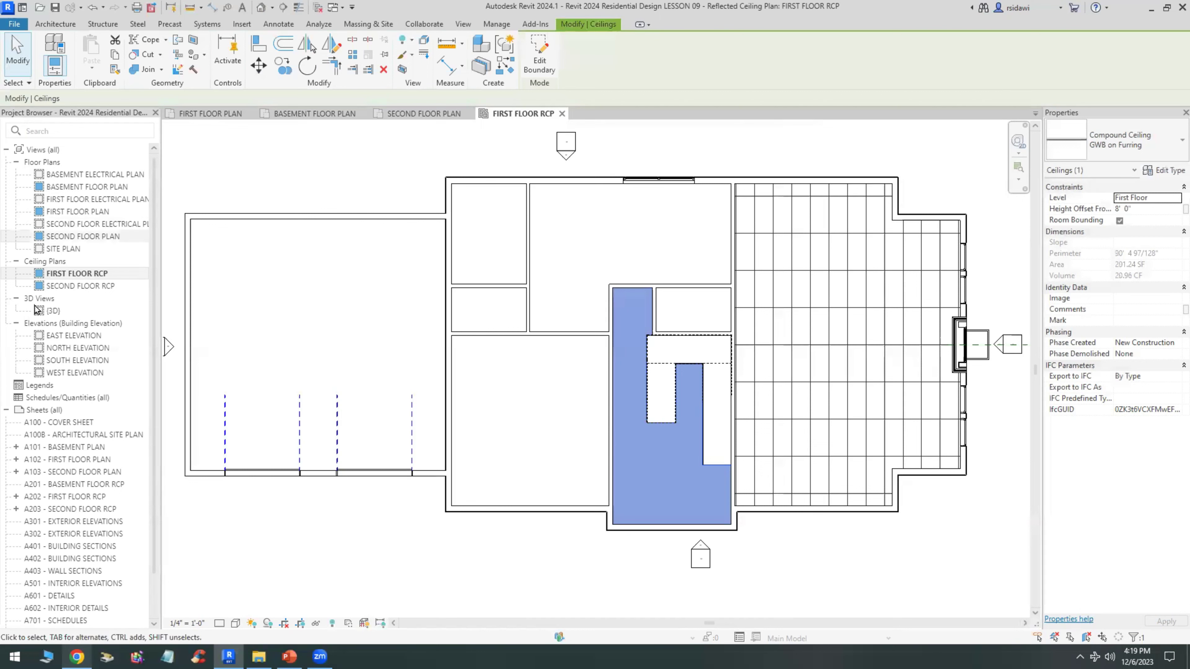
{"action": "double_click", "coordinate": [84, 286]}
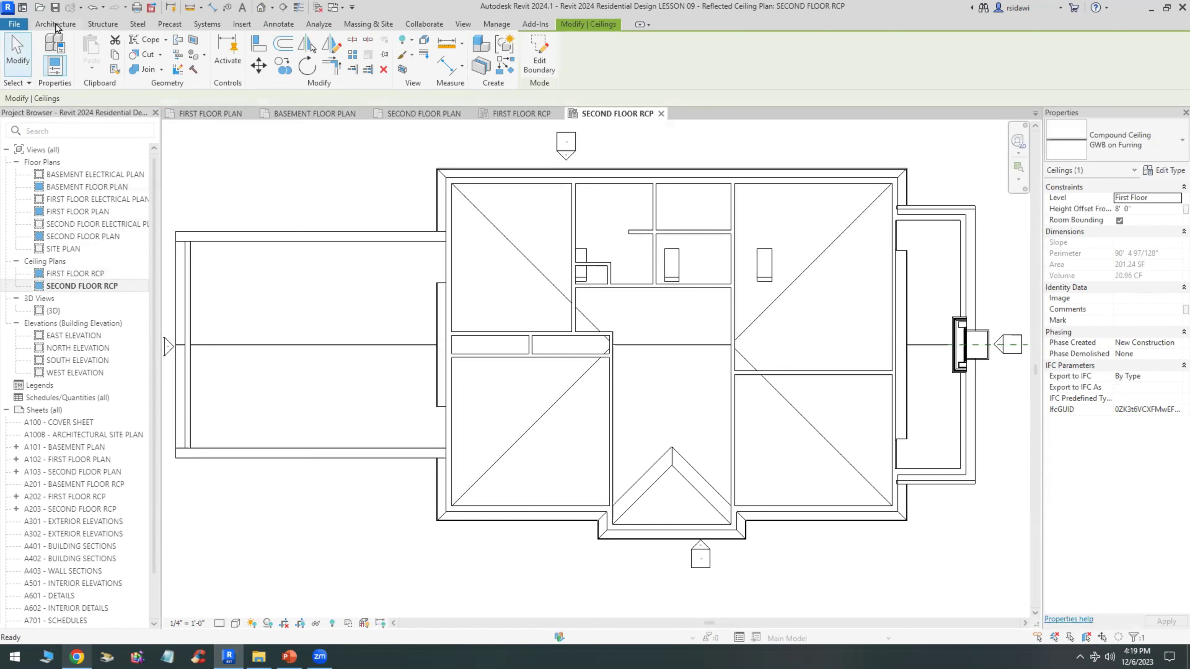
{"action": "left_click", "coordinate": [506, 114]}
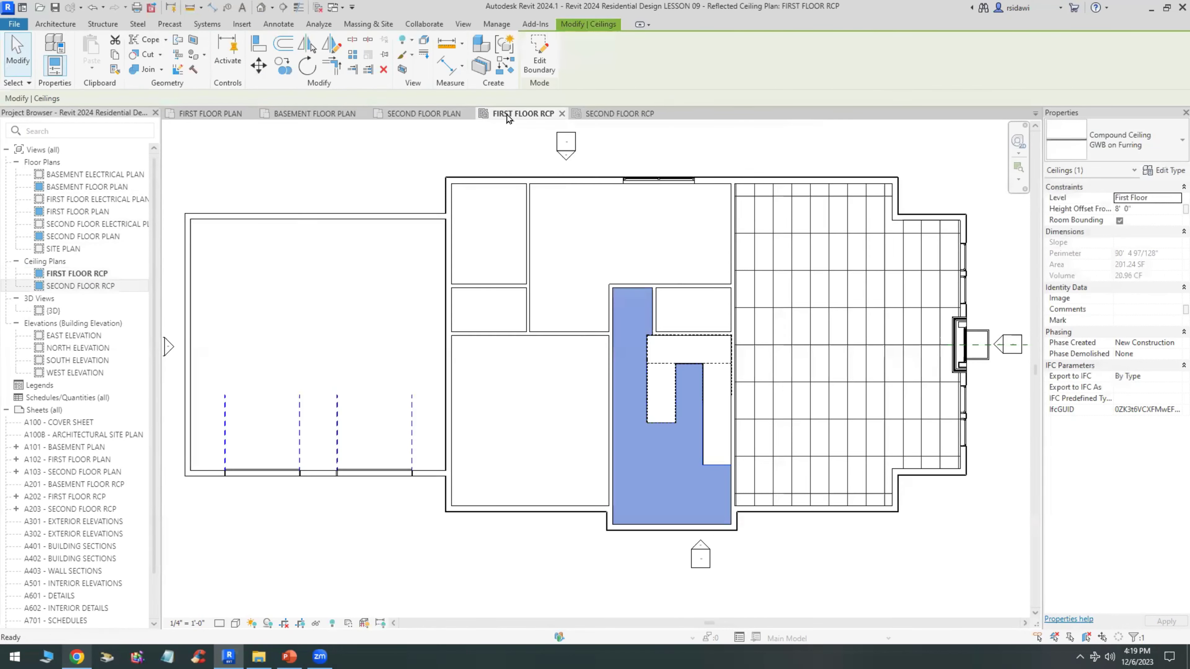
{"action": "left_click", "coordinate": [811, 274]}
{"action": "left_click", "coordinate": [1146, 208]}
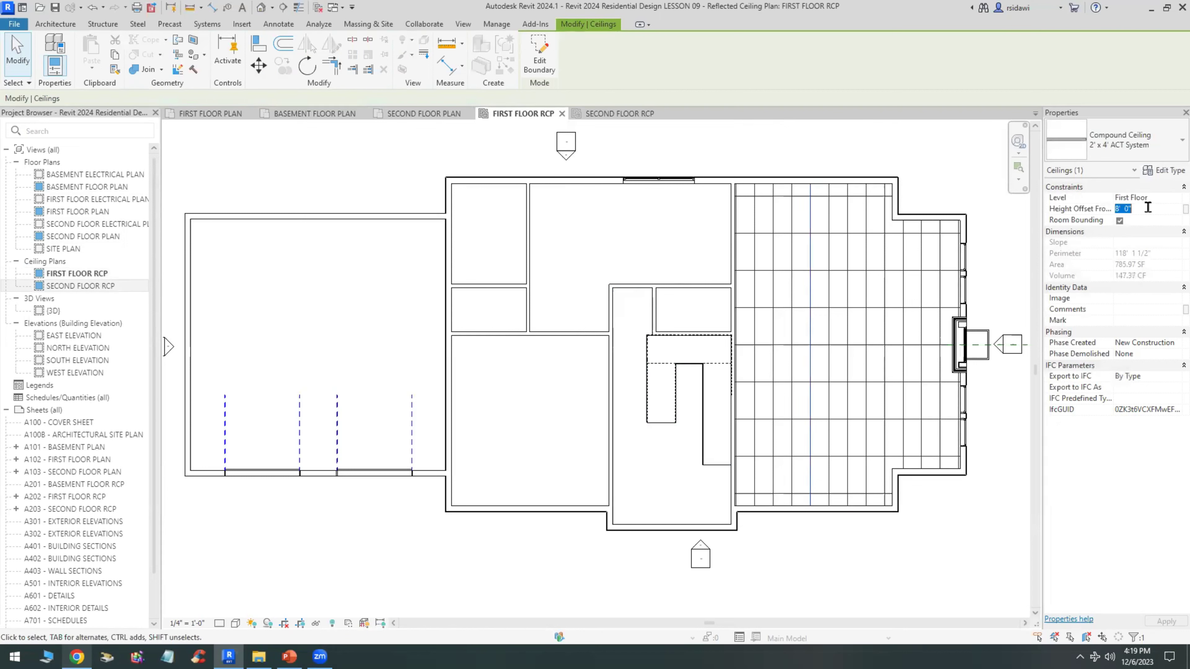
{"action": "type", "text": "10"}
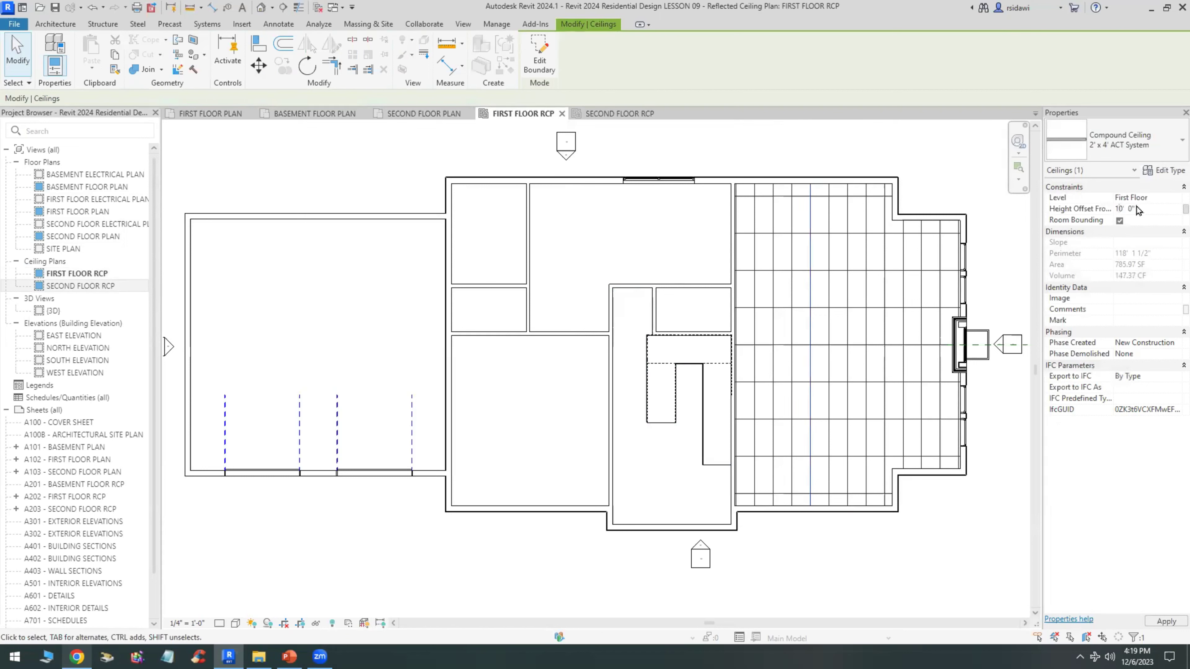
{"action": "left_click", "coordinate": [520, 564]}
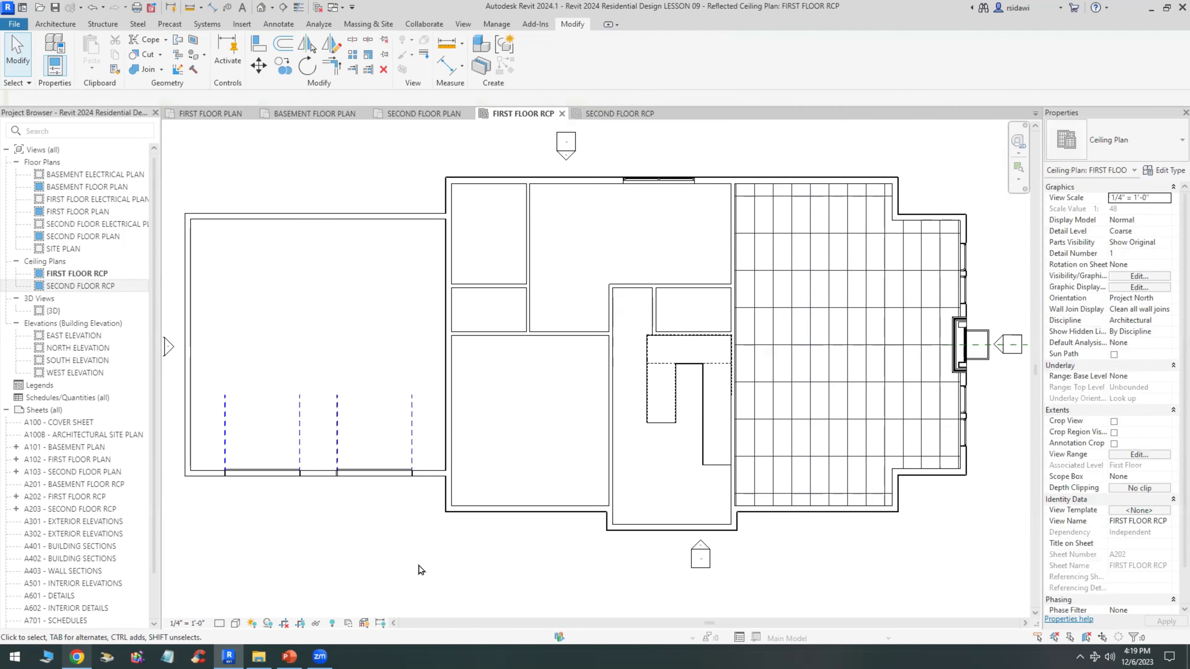
Filter a window selection to the six drywall ceilings and set their height offset to 10' 0"
{"action": "left_click", "coordinate": [804, 166]}
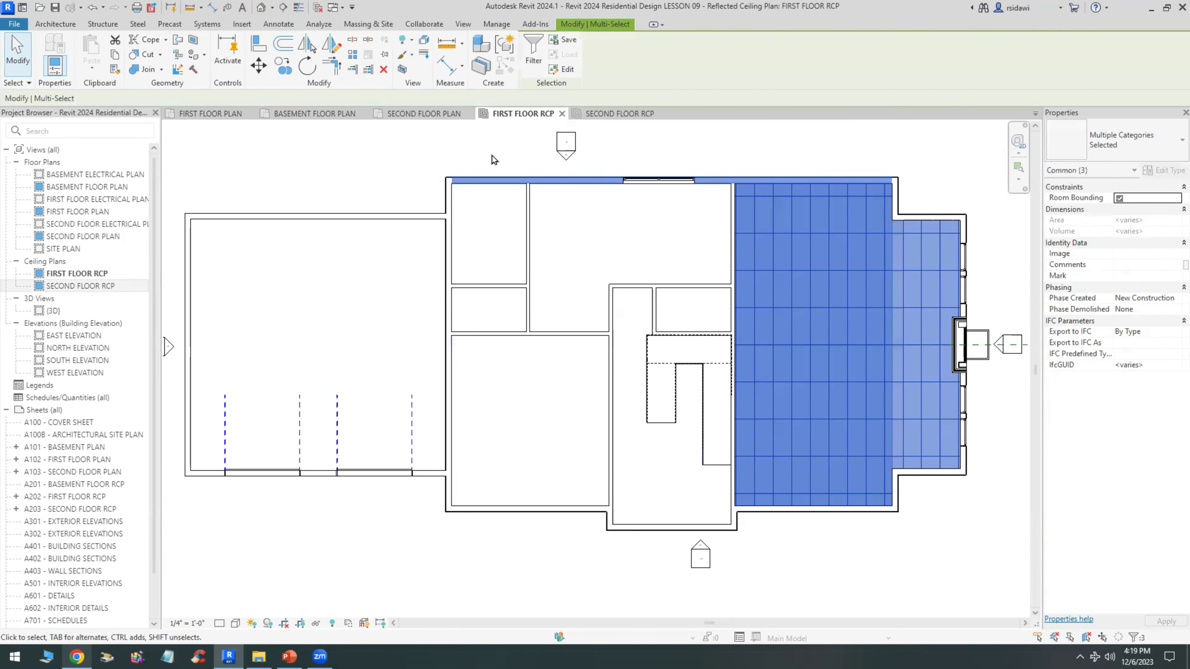
{"action": "left_click_drag", "start_coordinate": [413, 137], "coordinate": [840, 615]}
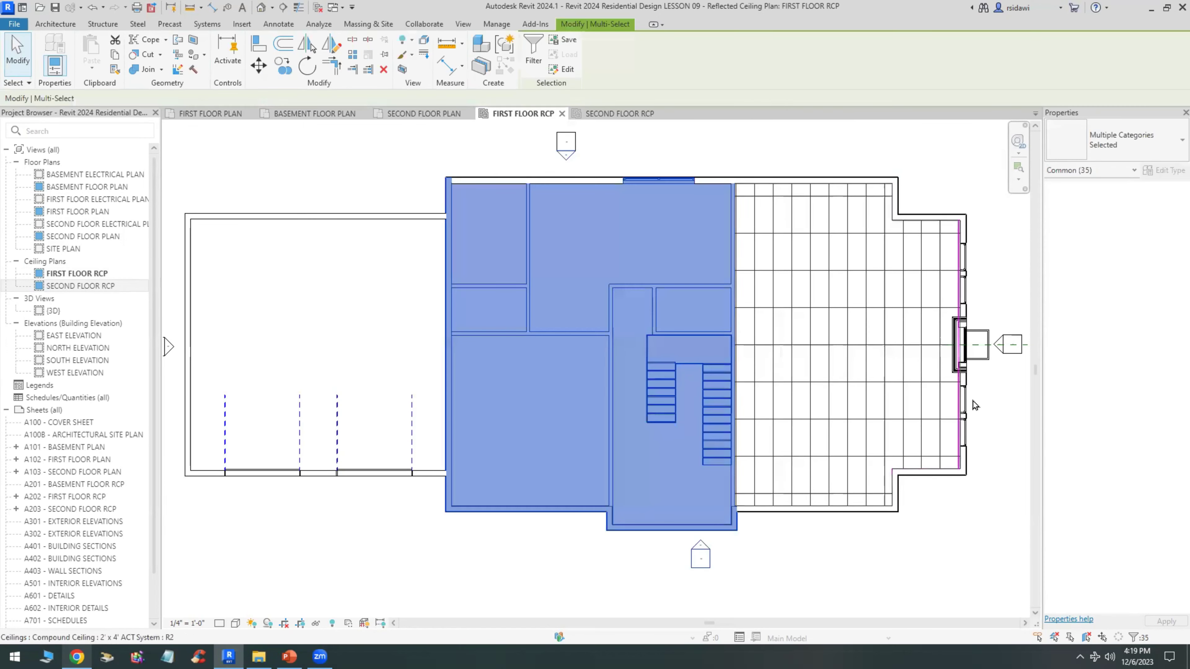
{"action": "left_click", "coordinate": [535, 59]}
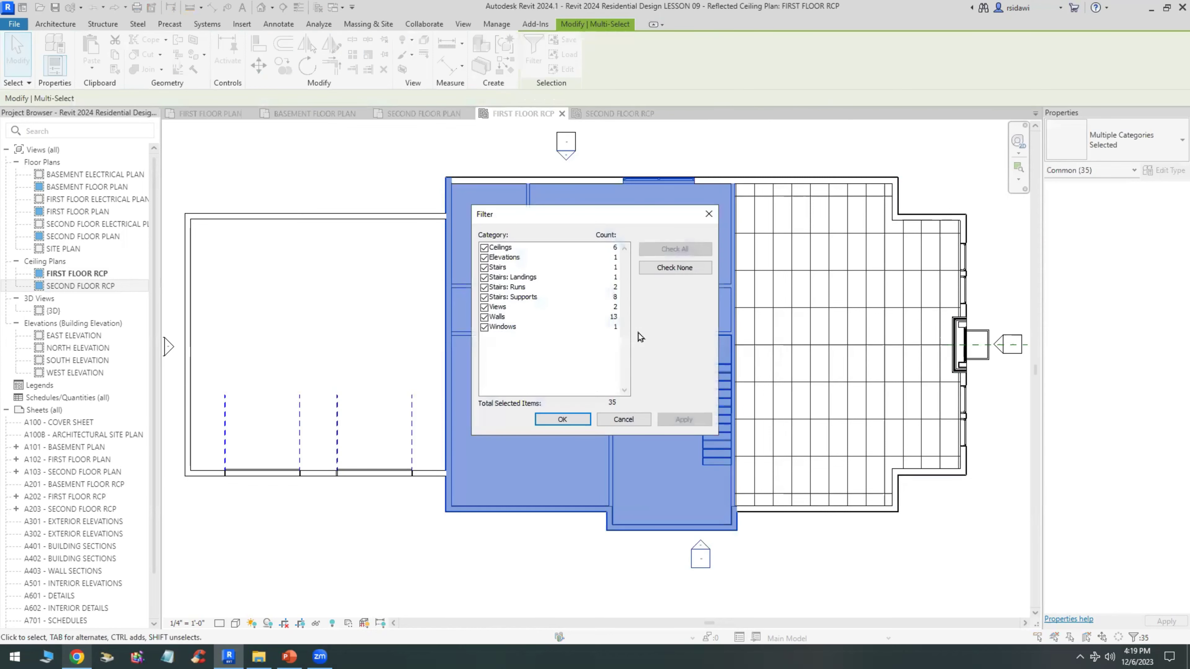
{"action": "left_click", "coordinate": [673, 267]}
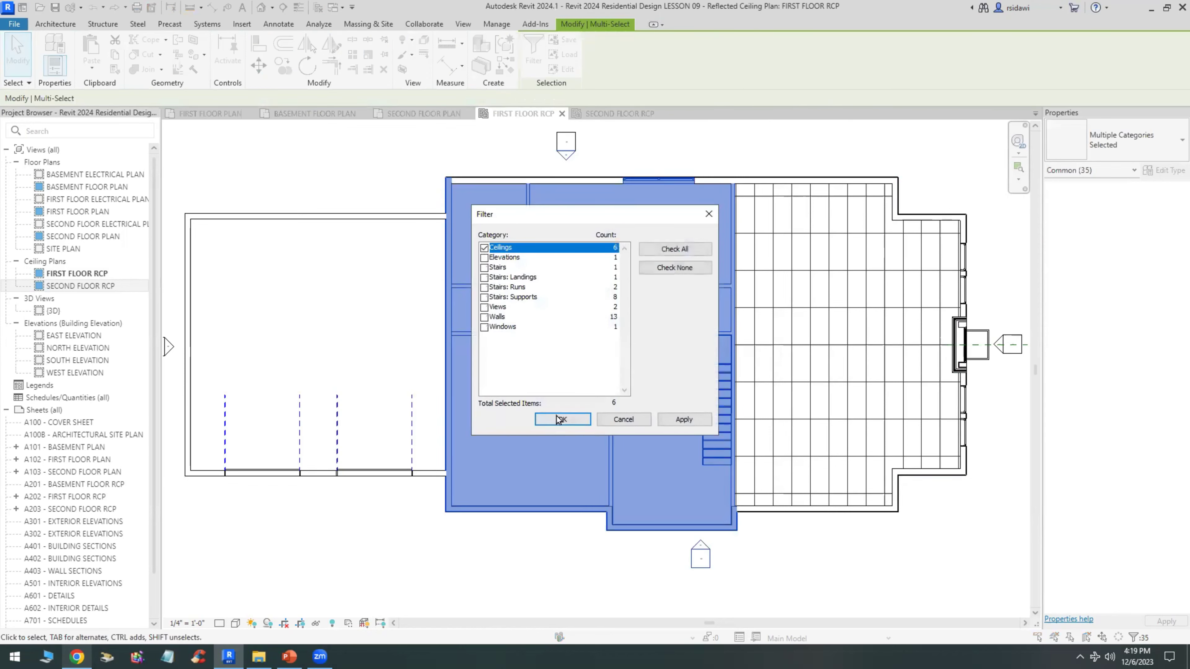
{"action": "left_click", "coordinate": [562, 419]}
{"action": "left_click", "coordinate": [1151, 207]}
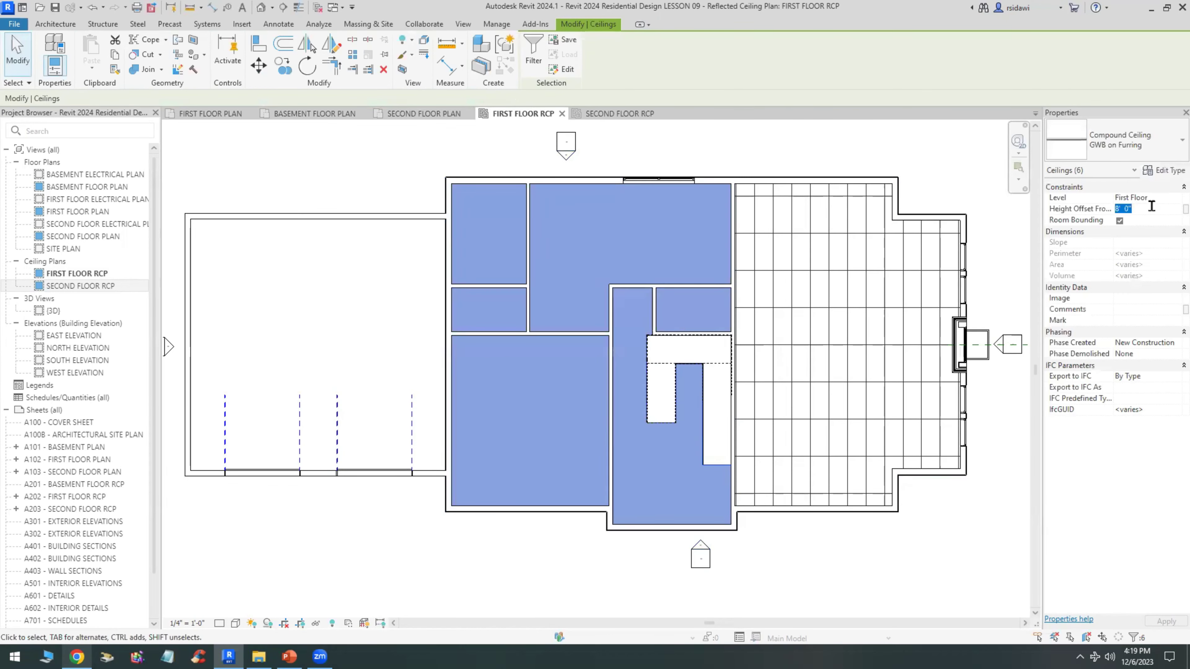
{"action": "type", "text": "10"}
{"action": "key", "text": "Return"}
Place a GWB on Furring ceiling in the large left room
{"action": "left_click", "coordinate": [579, 575]}
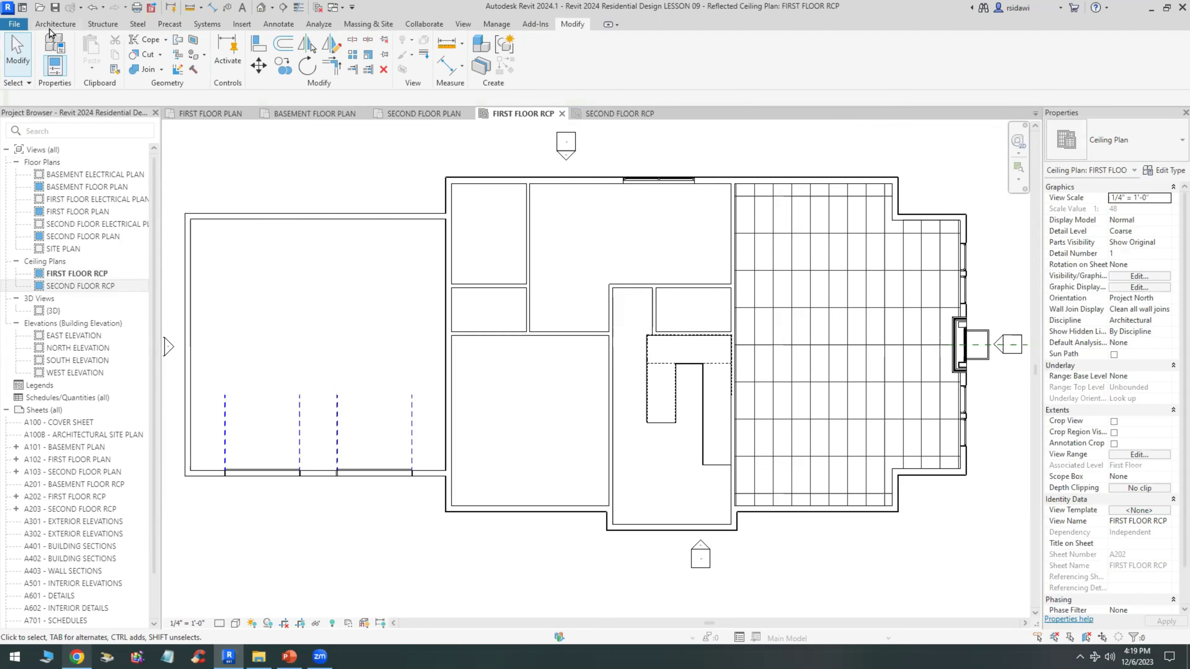
{"action": "left_click", "coordinate": [55, 24]}
{"action": "left_click", "coordinate": [258, 59]}
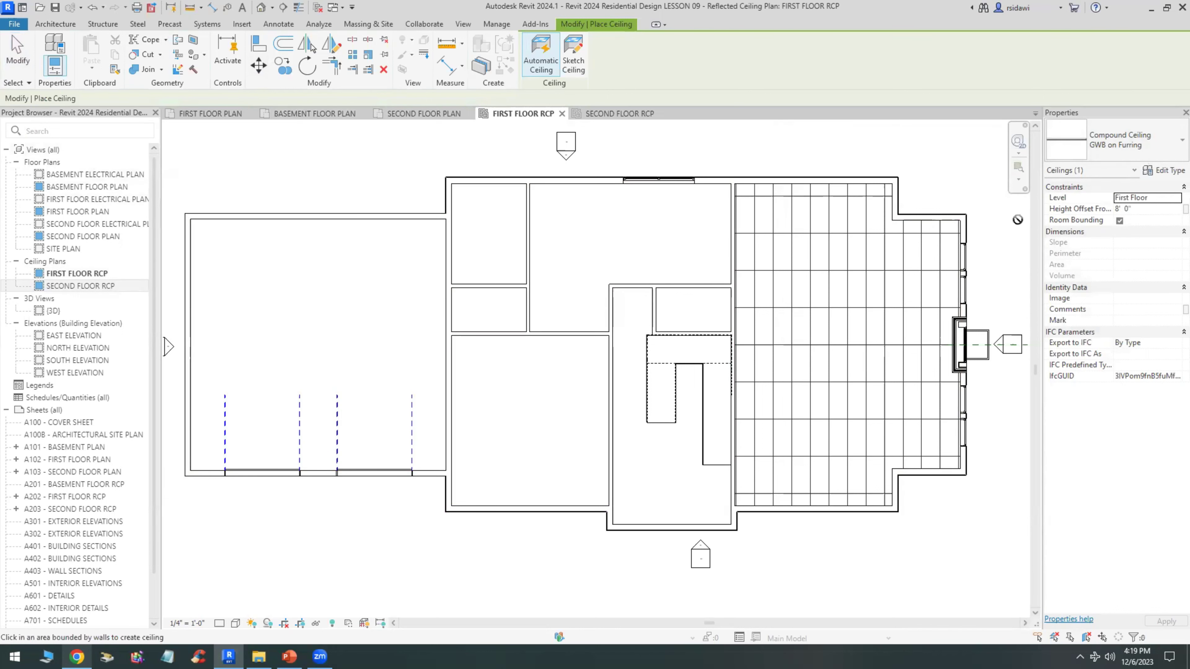
{"action": "left_click", "coordinate": [18, 52]}
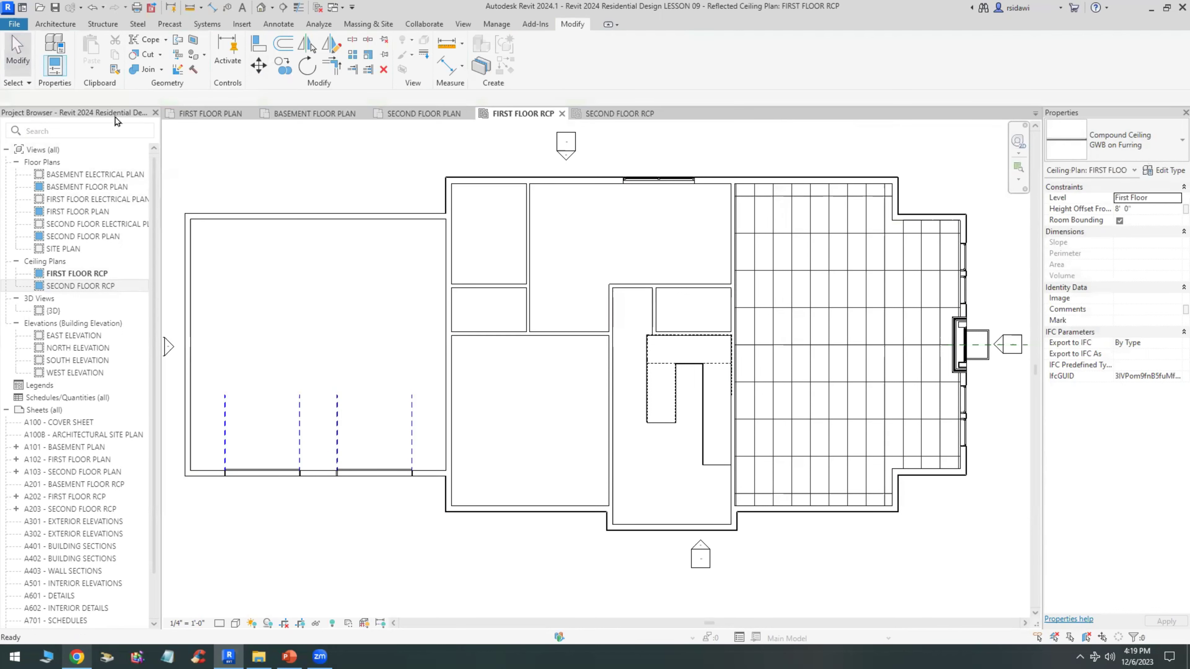
Filter the selection to the left room's ceiling and set its height offset to 10' 0"
{"action": "left_click", "coordinate": [288, 266]}
{"action": "left_click", "coordinate": [533, 52]}
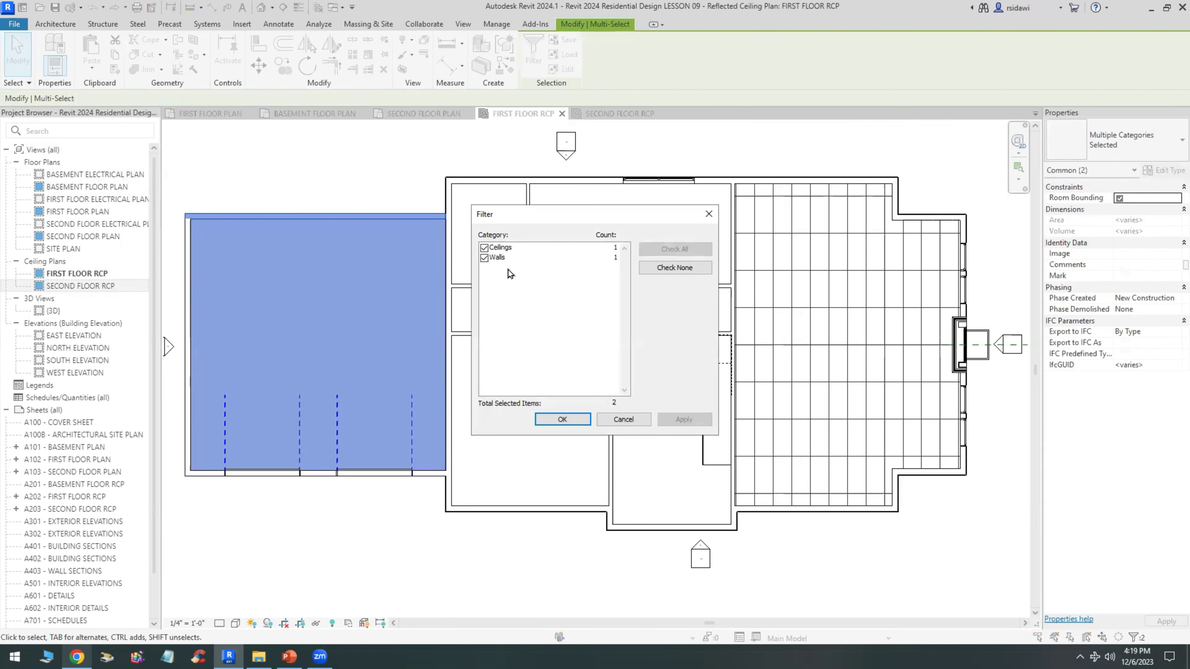
{"action": "left_click", "coordinate": [485, 257]}
{"action": "left_click", "coordinate": [562, 419]}
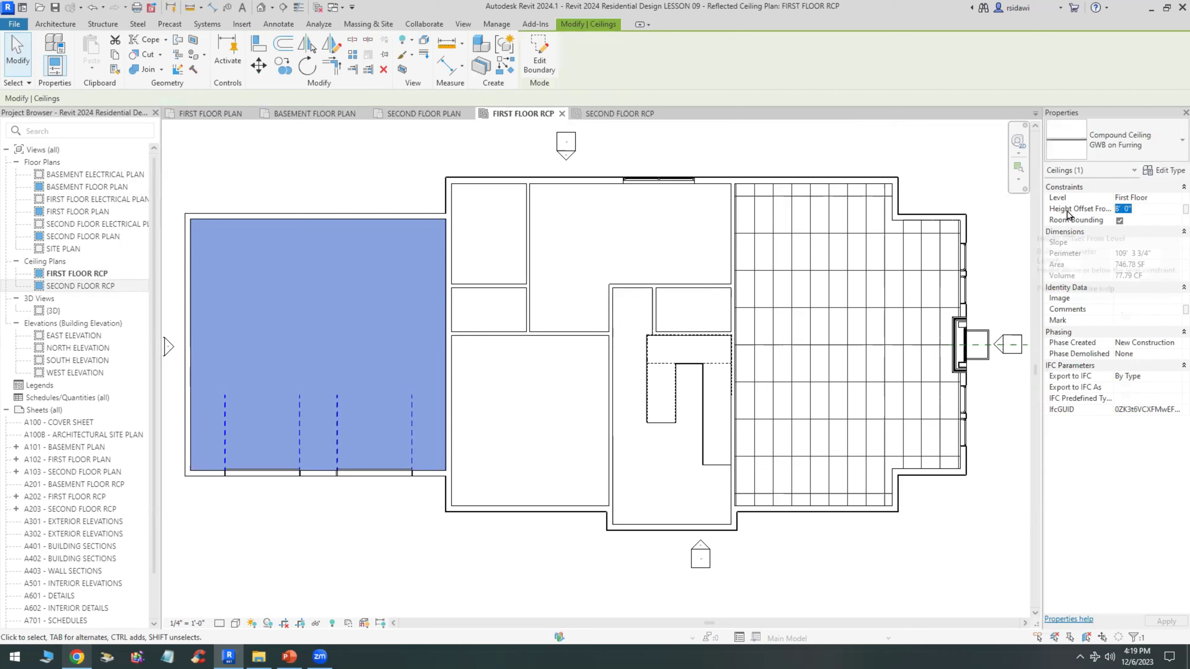
{"action": "type", "text": "10"}
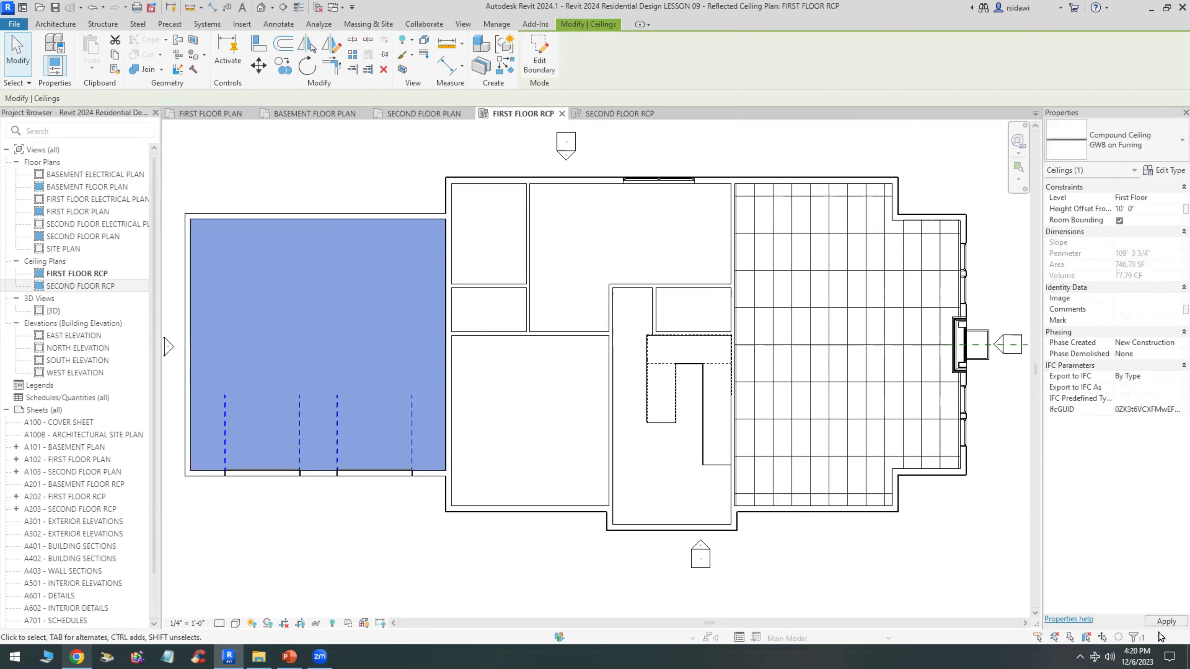
{"action": "left_click", "coordinate": [1166, 621]}
{"action": "key", "text": "Escape"}
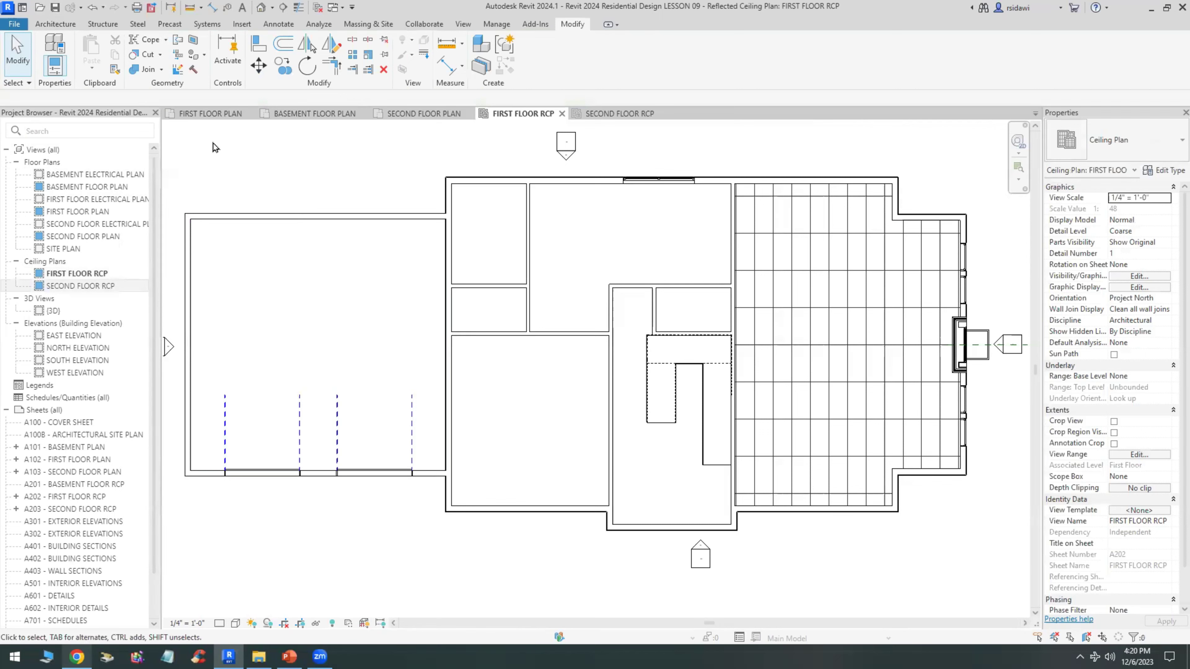
On the second-floor RCP, constrain the tops of all 13 interior partition walls up to Roof
{"action": "left_click", "coordinate": [625, 117]}
{"action": "left_click", "coordinate": [572, 213]}
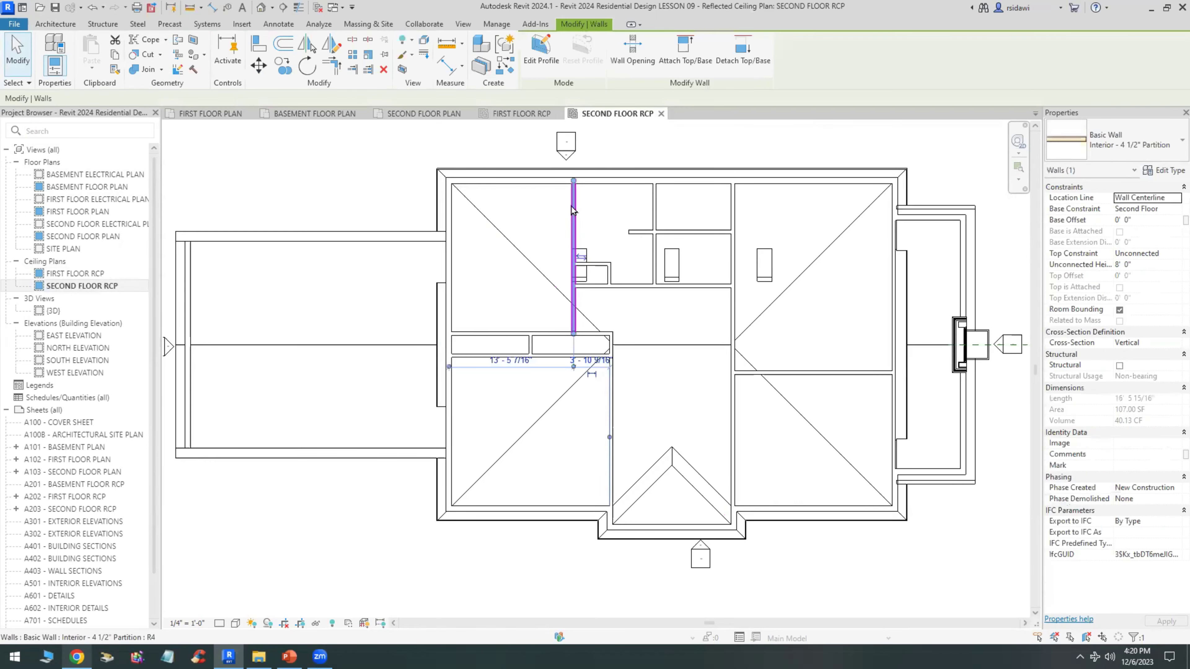
{"action": "right_click", "coordinate": [573, 208]}
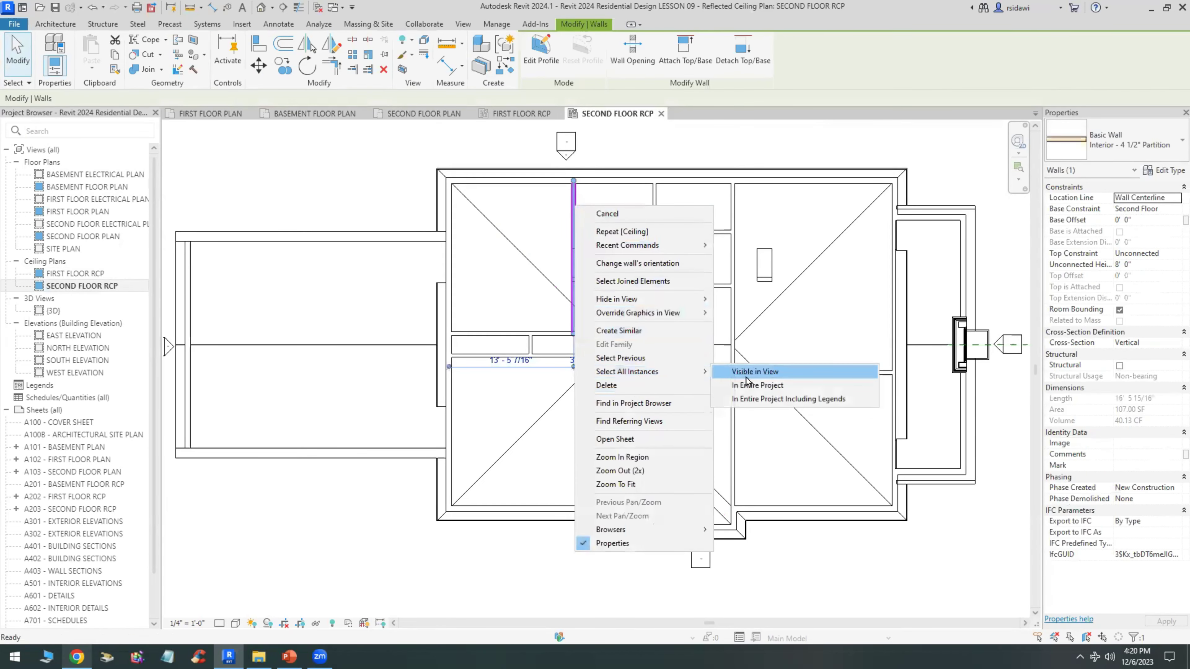
{"action": "left_click", "coordinate": [736, 373]}
{"action": "left_click", "coordinate": [1173, 257]}
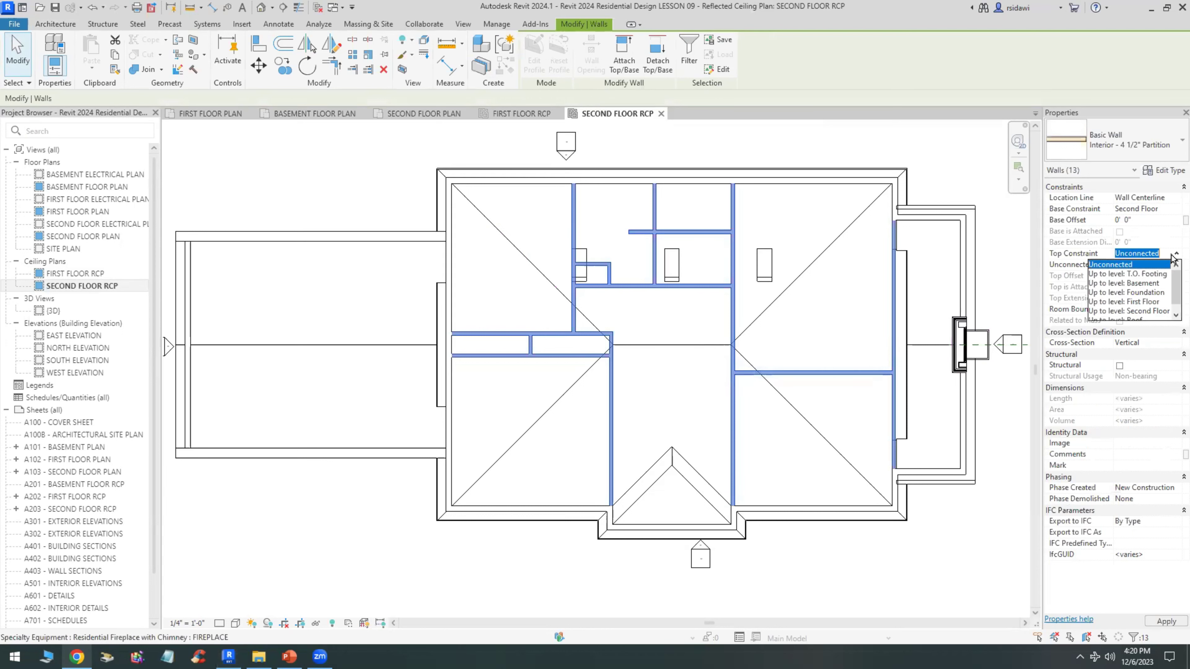
{"action": "scroll", "coordinate": [1172, 313], "scroll_direction": "down", "scroll_amount": 1}
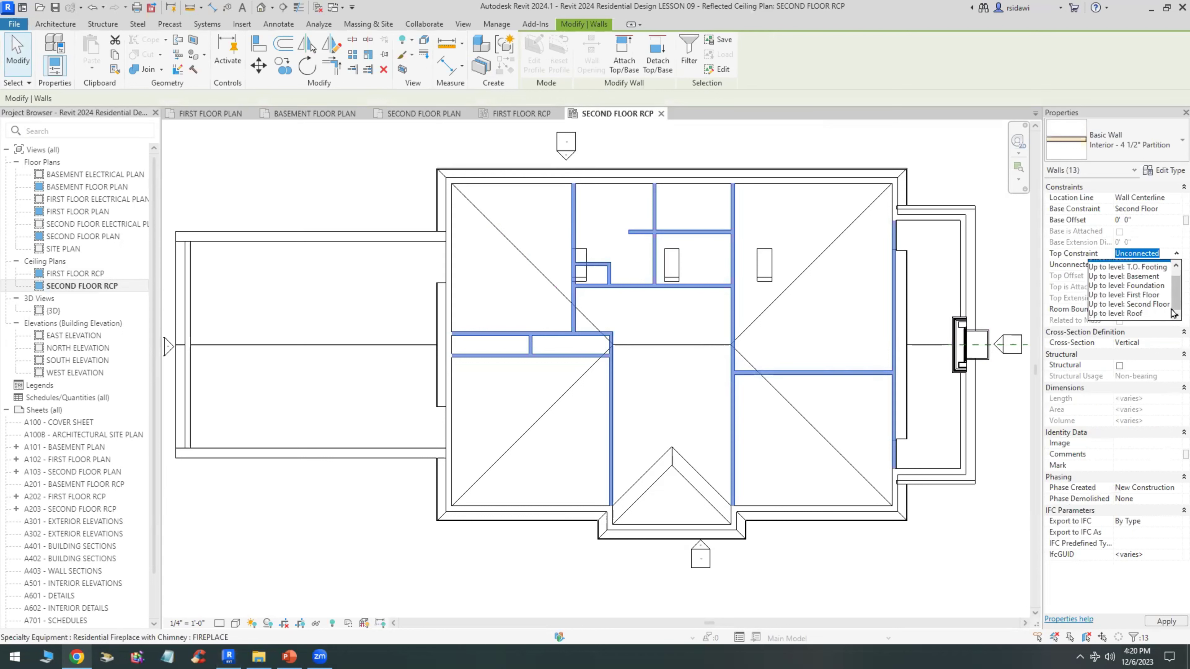
{"action": "left_click", "coordinate": [1133, 312]}
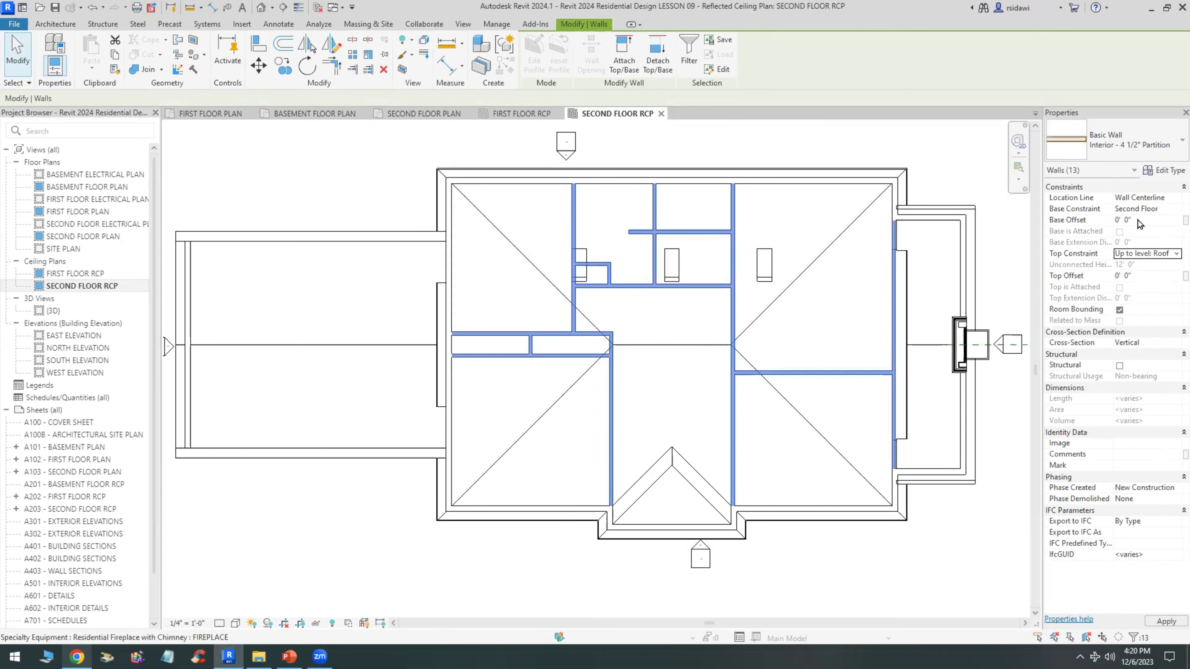
{"action": "left_click", "coordinate": [1167, 624]}
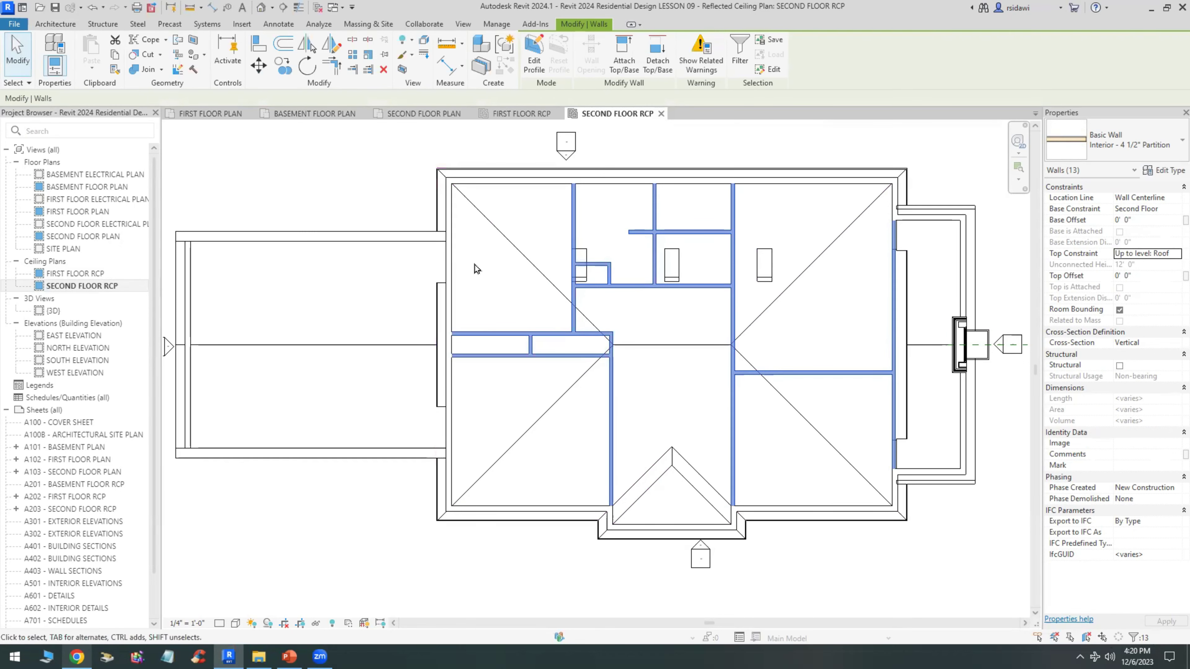
{"action": "left_click", "coordinate": [342, 157]}
Place a 2' x 4' ACT ceiling in the second floor's lower-right room
{"action": "left_click", "coordinate": [45, 23]}
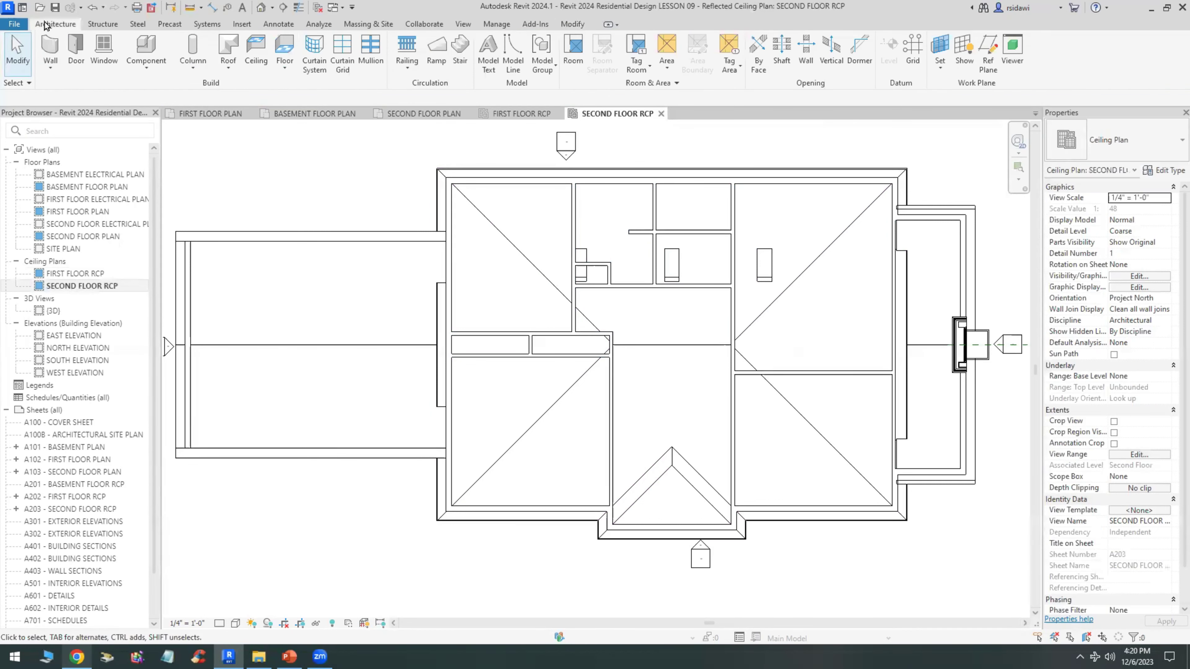
{"action": "left_click", "coordinate": [250, 63]}
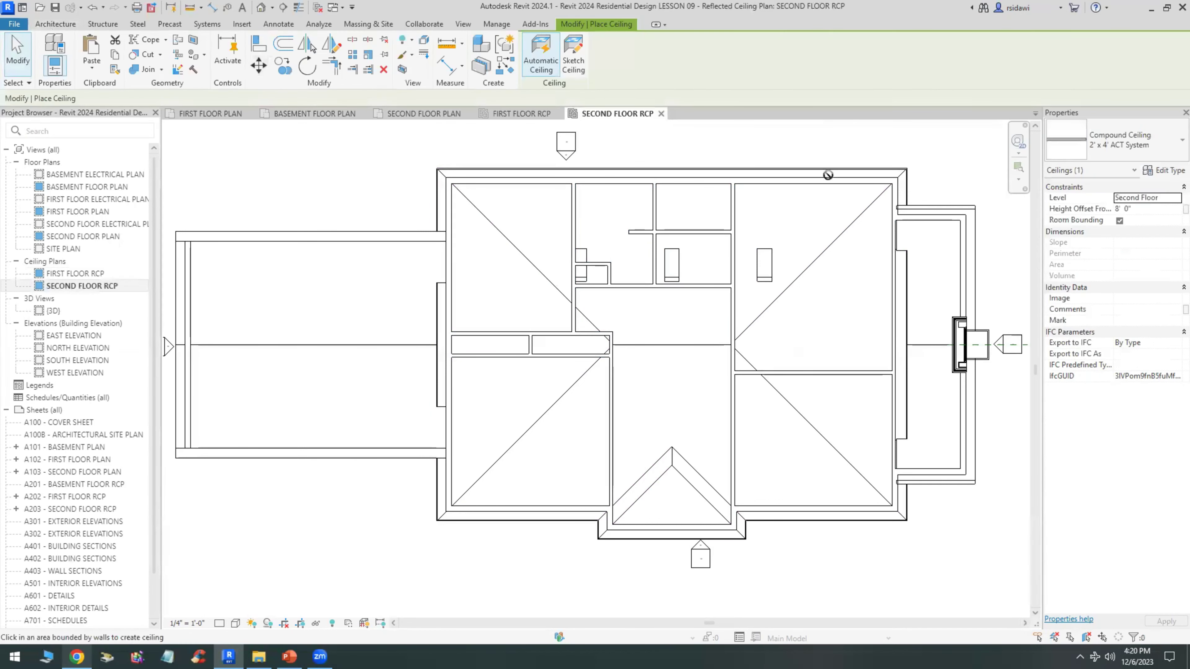
{"action": "left_click", "coordinate": [1114, 147]}
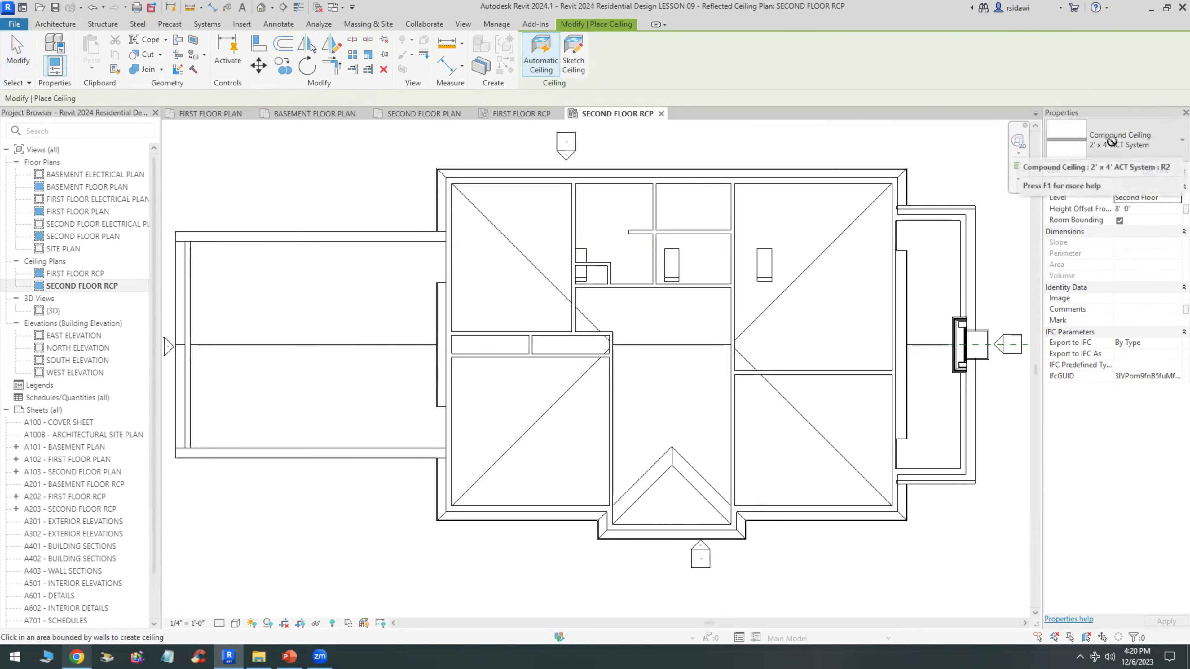
{"action": "left_click", "coordinate": [814, 415]}
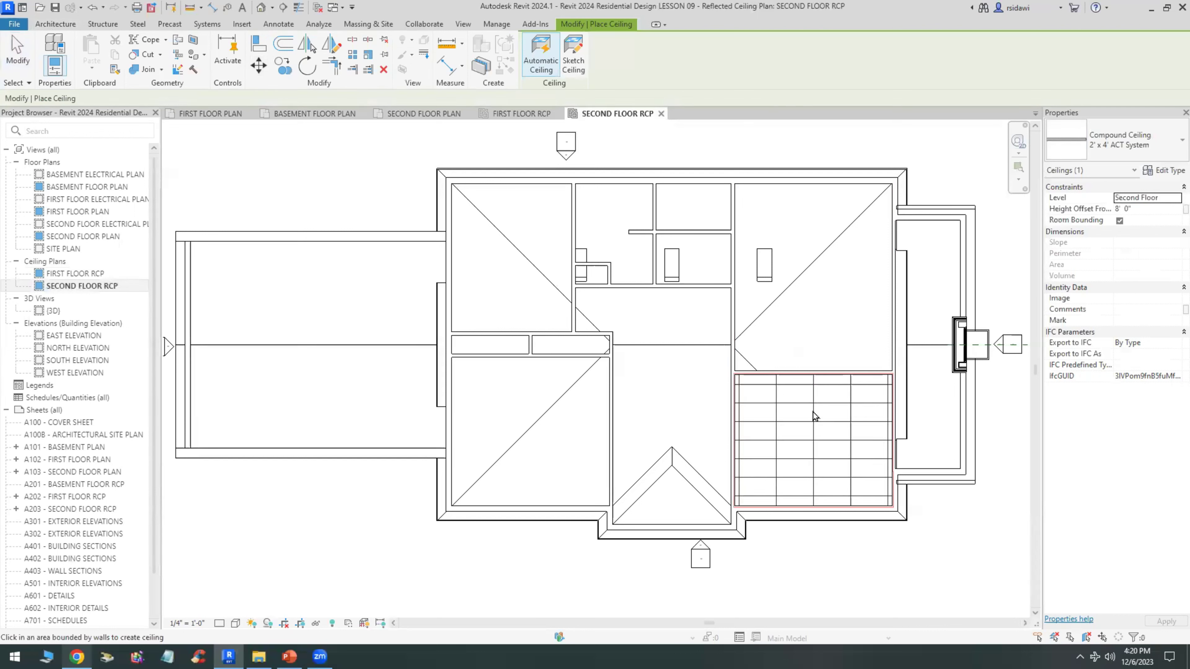
Place GWB on Furring ceilings in the upper-left and lower-left rooms
{"action": "left_click", "coordinate": [1119, 139]}
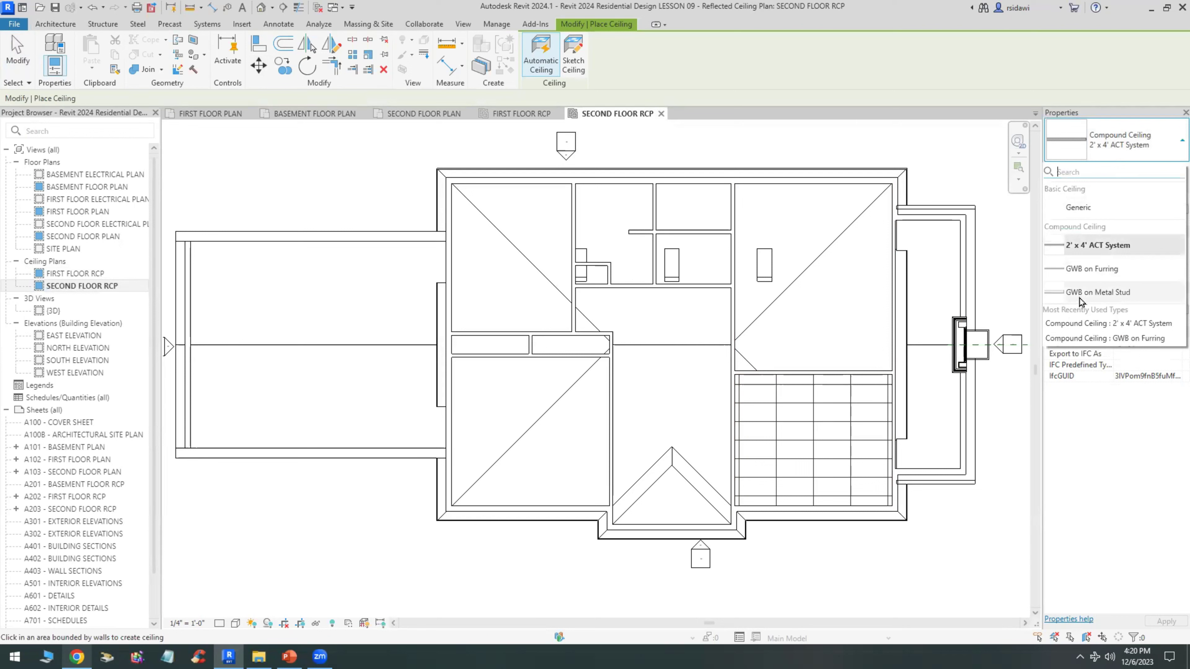
{"action": "left_click", "coordinate": [1086, 269]}
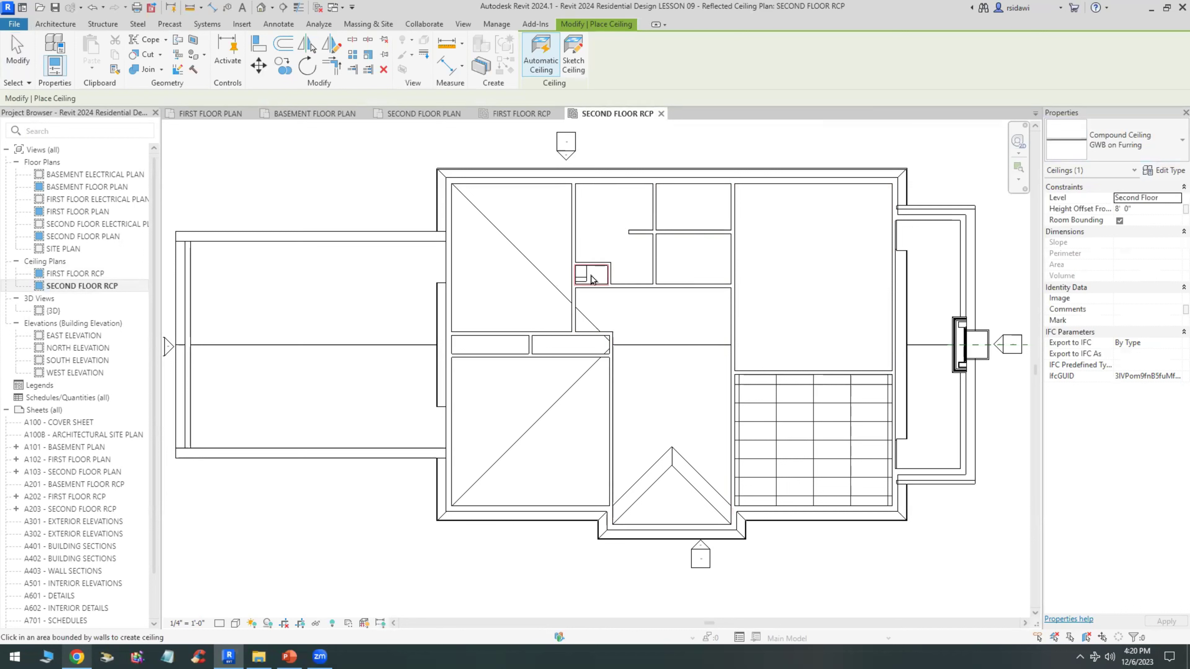
{"action": "left_click", "coordinate": [542, 263]}
{"action": "left_click", "coordinate": [526, 380]}
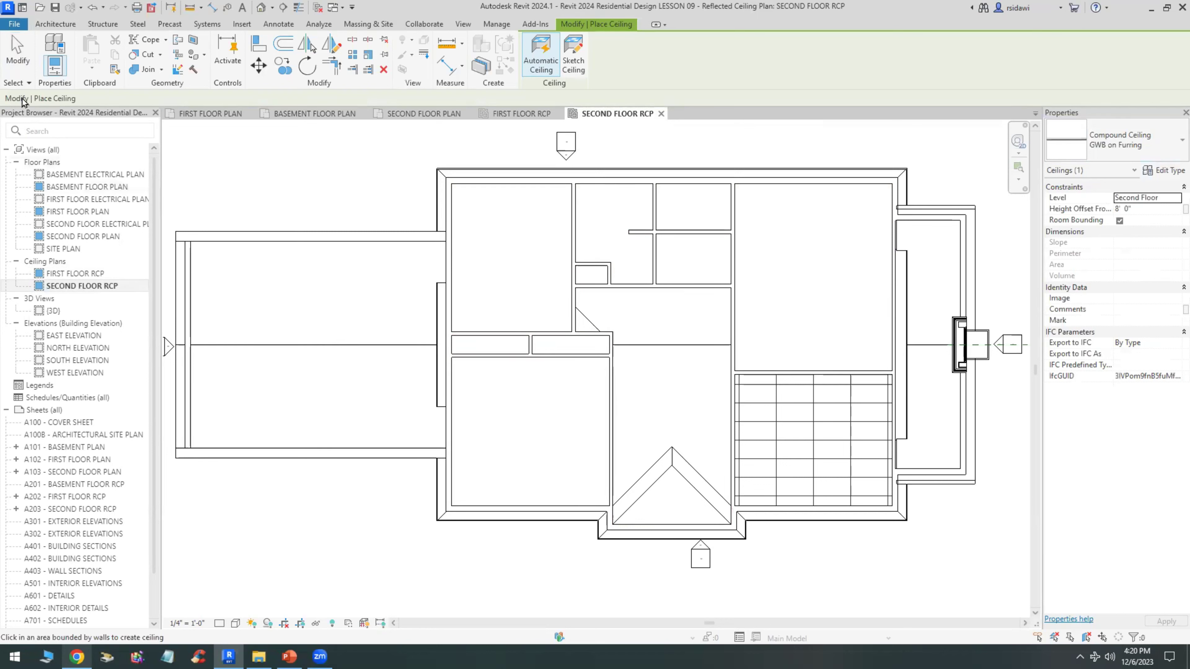
{"action": "left_click", "coordinate": [17, 52]}
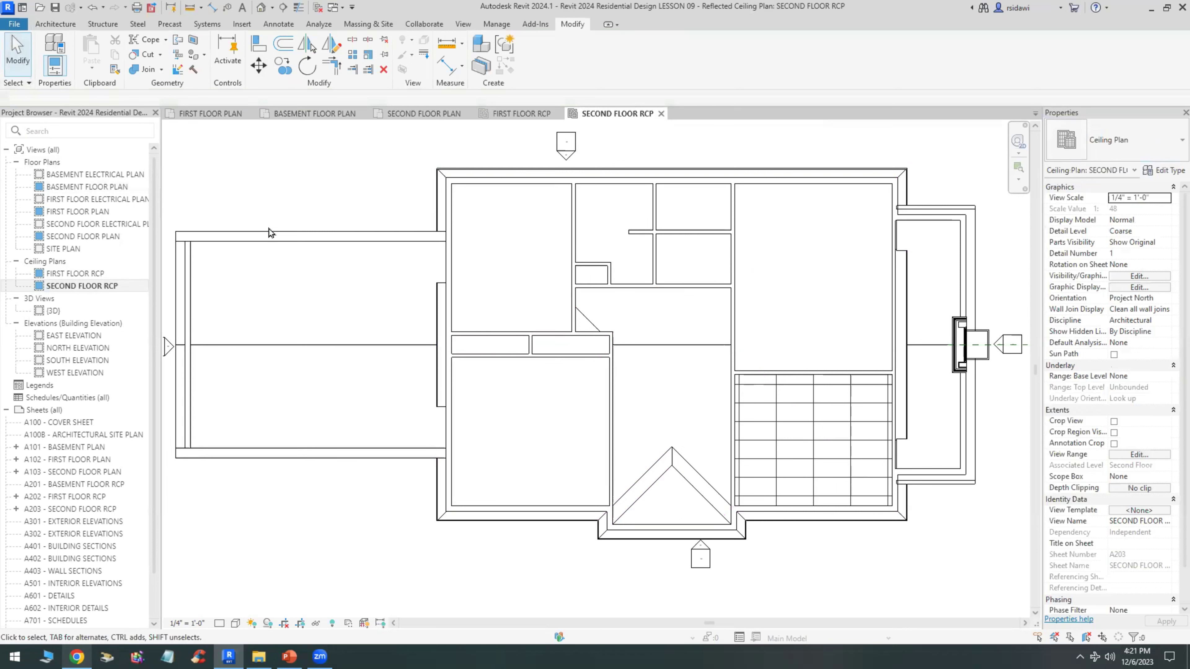
Add an 'OPEN TO STRUCTURE ABOVE' text note with left and right arc leaders in the central hall
{"action": "left_click", "coordinate": [278, 23]}
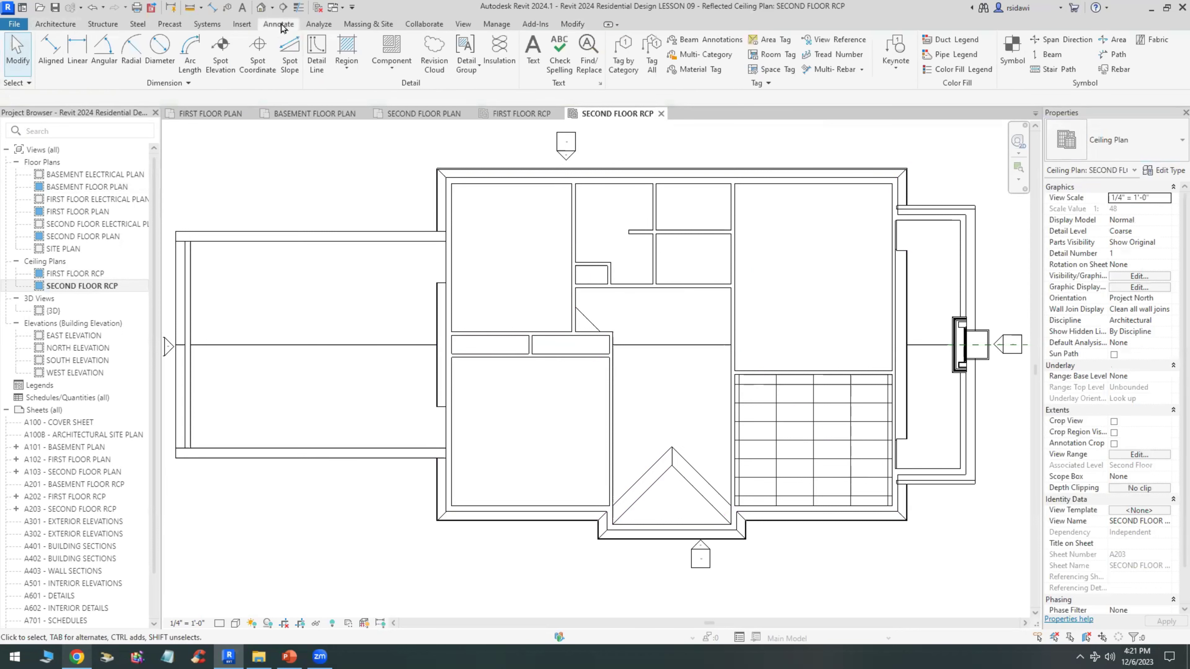
{"action": "left_click", "coordinate": [532, 54]}
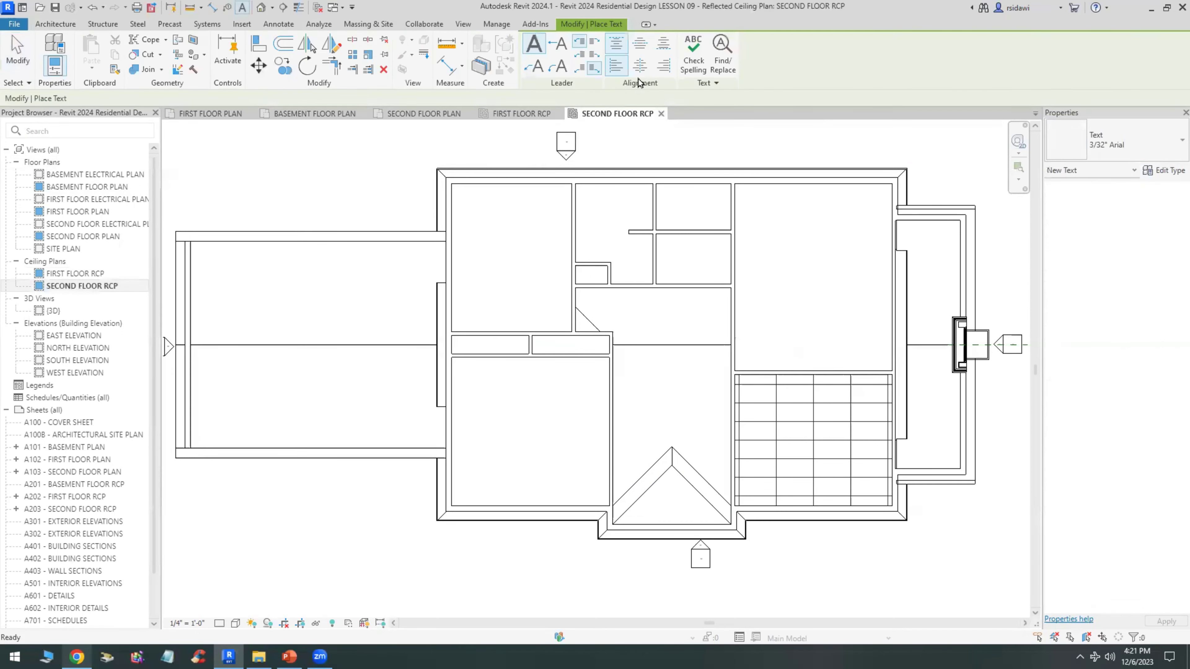
{"action": "left_click", "coordinate": [556, 73]}
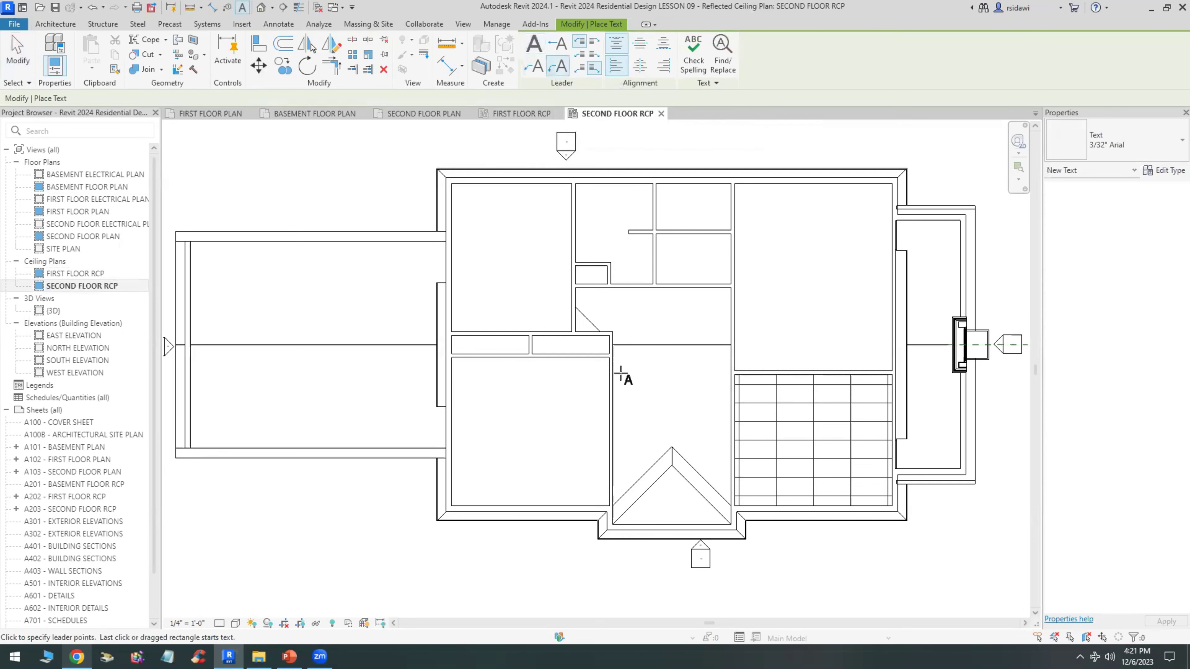
{"action": "left_click", "coordinate": [648, 388]}
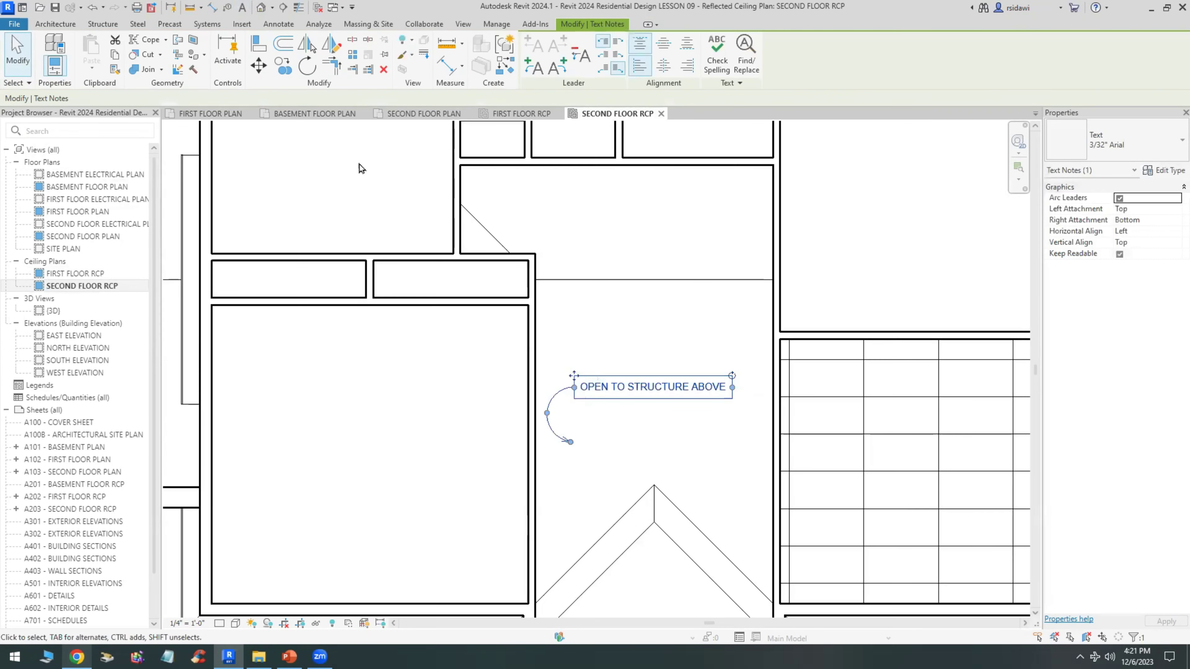
{"action": "left_click", "coordinate": [551, 74]}
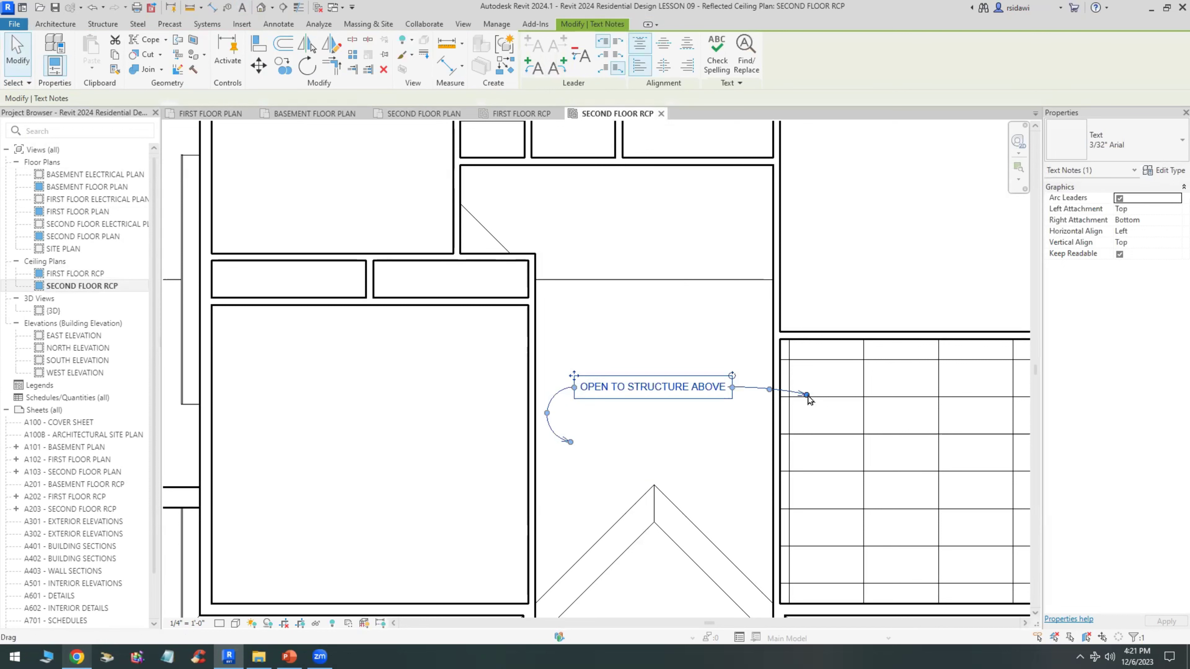
{"action": "mouse_move", "coordinate": [807, 395]}
{"action": "left_mouse_down"}
{"action": "mouse_move", "coordinate": [722, 335]}
{"action": "mouse_move", "coordinate": [735, 337]}
{"action": "left_mouse_up"}
{"action": "left_click", "coordinate": [722, 335]}
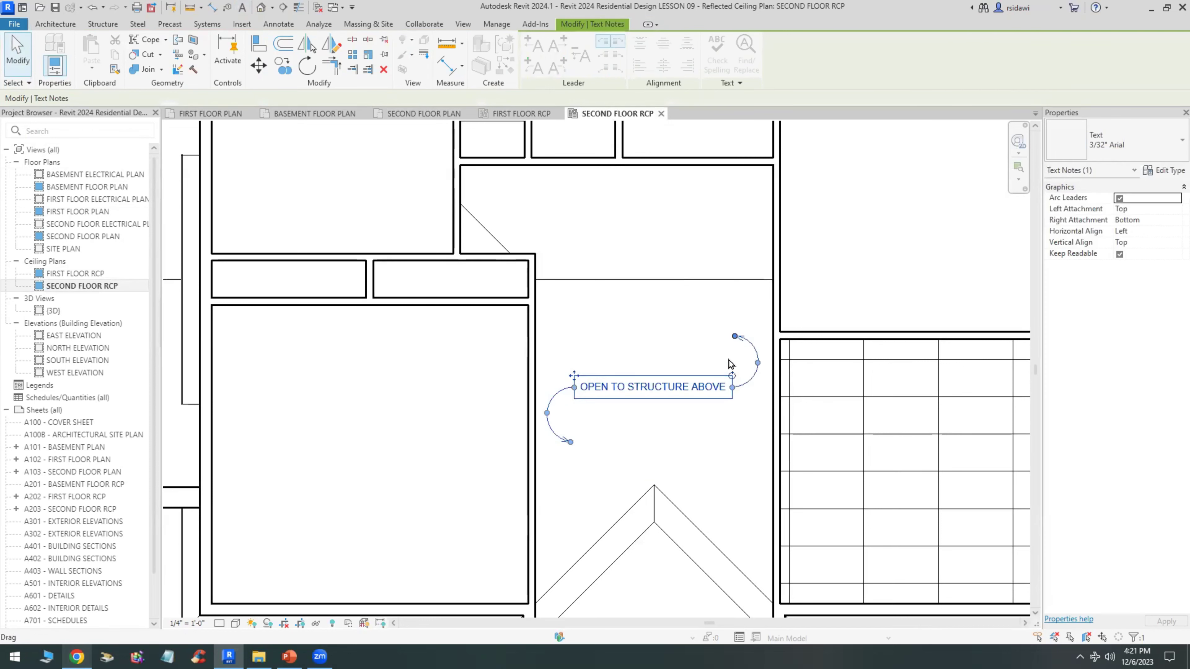
Create a new reflected ceiling plan for the Basement level
{"action": "scroll", "coordinate": [682, 412], "scroll_direction": "down", "scroll_amount": 3}
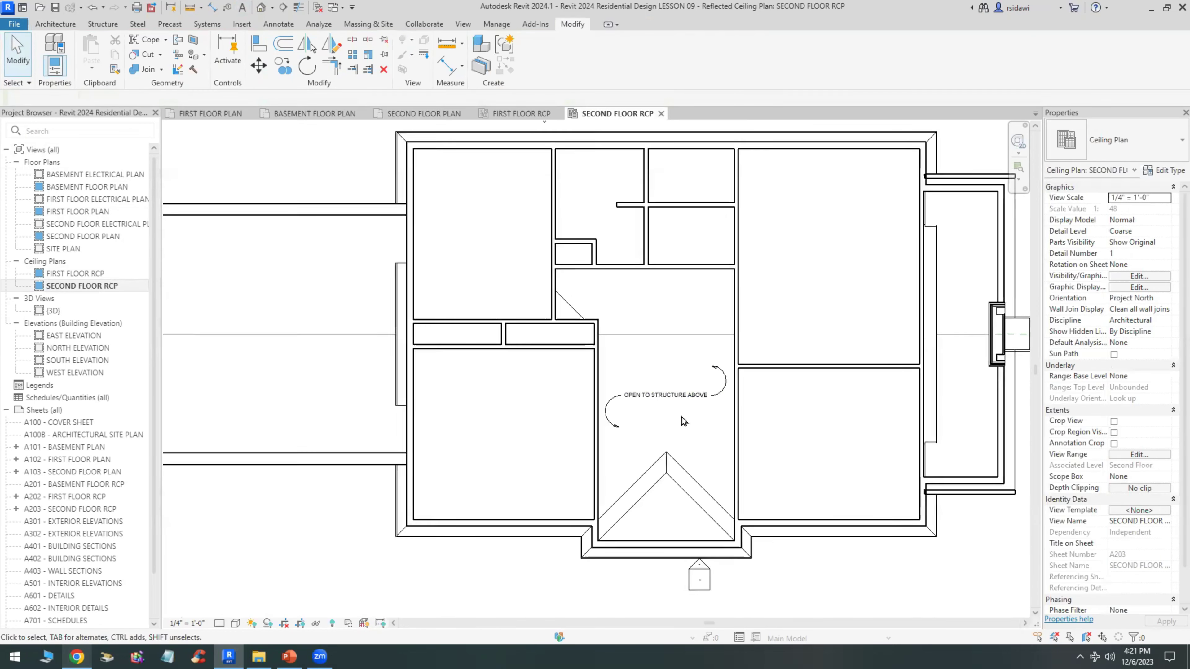
{"action": "scroll", "coordinate": [714, 475], "scroll_direction": "down", "scroll_amount": 1}
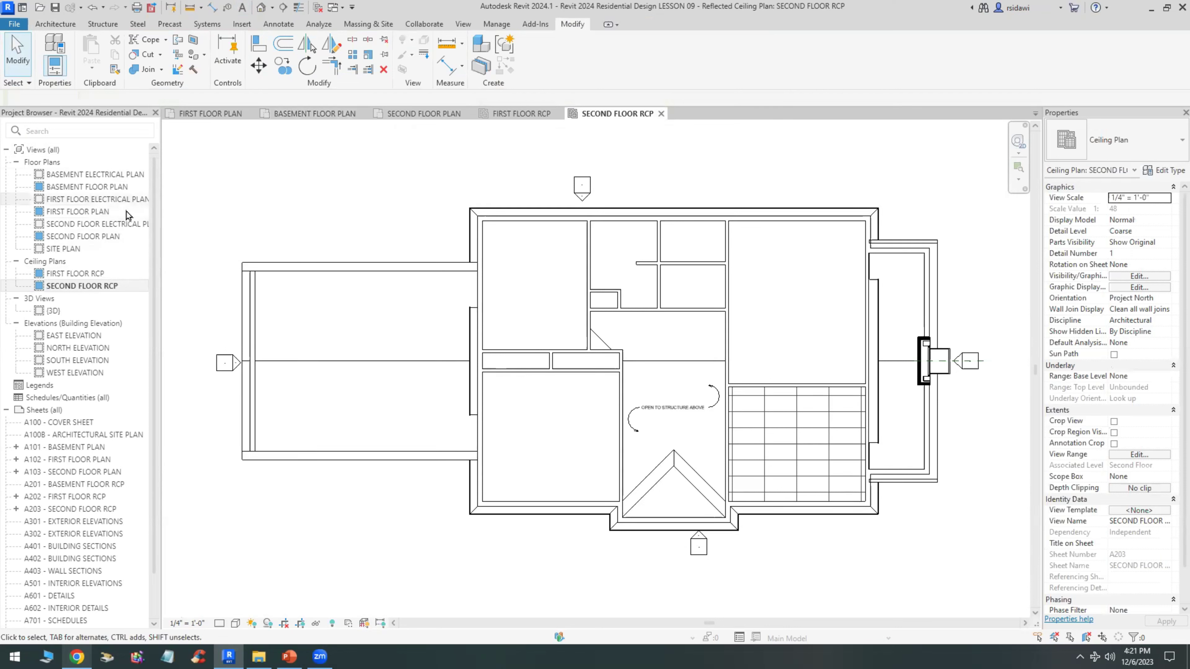
{"action": "left_click", "coordinate": [463, 24]}
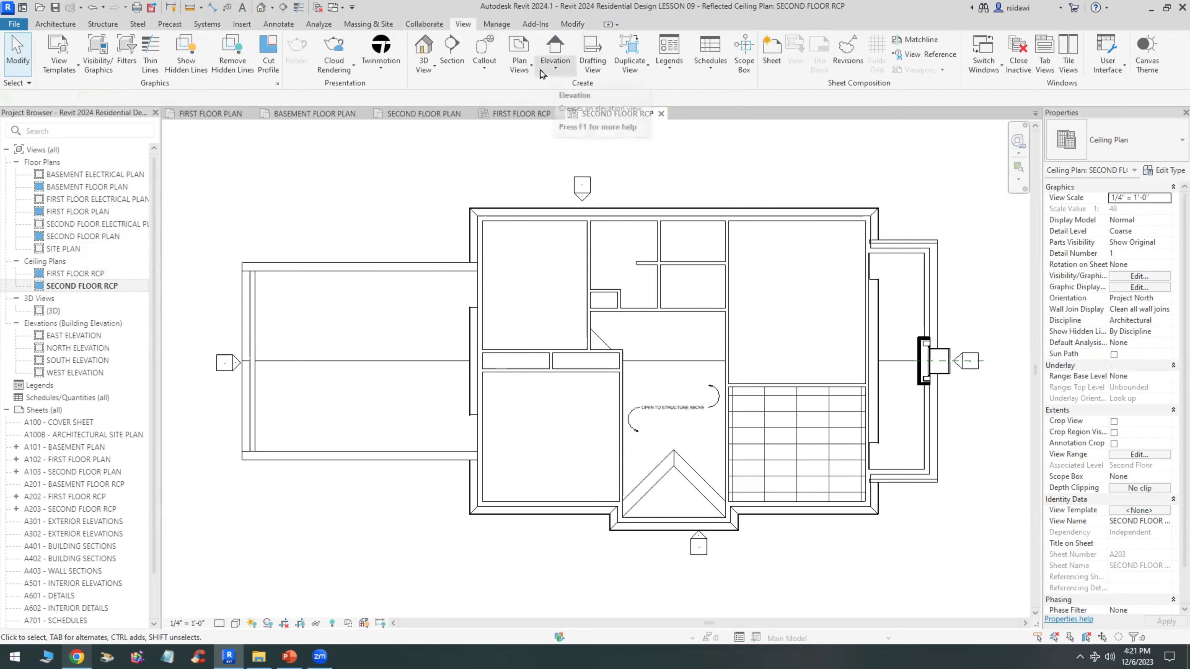
{"action": "left_click", "coordinate": [519, 58]}
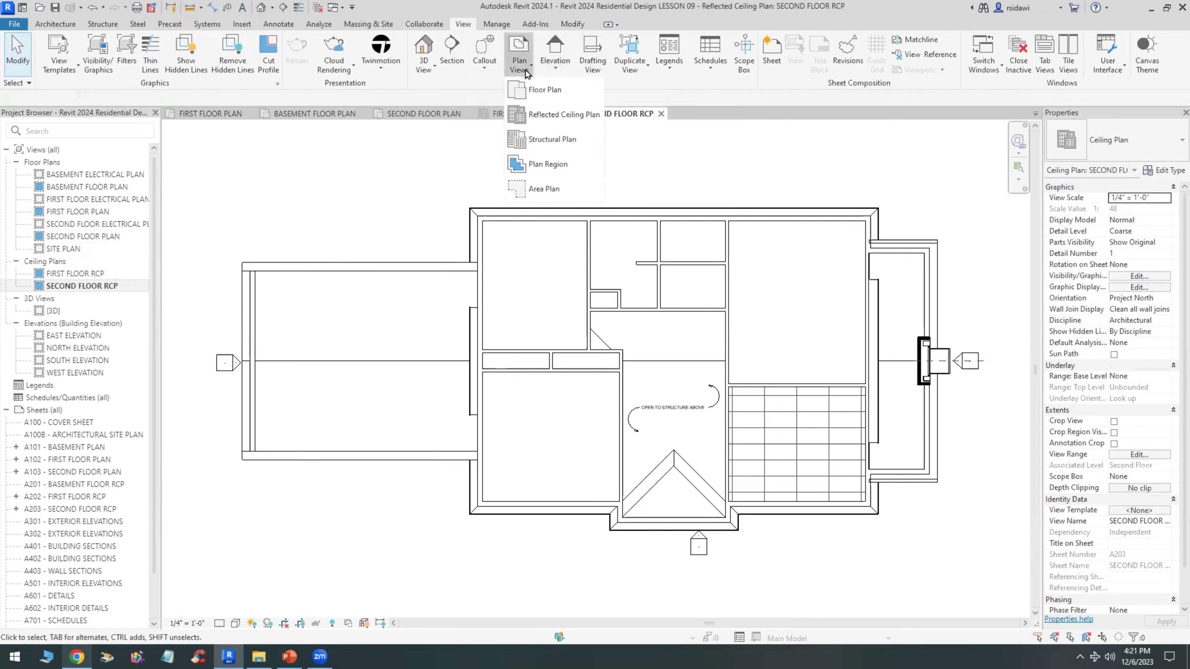
{"action": "left_click", "coordinate": [545, 115]}
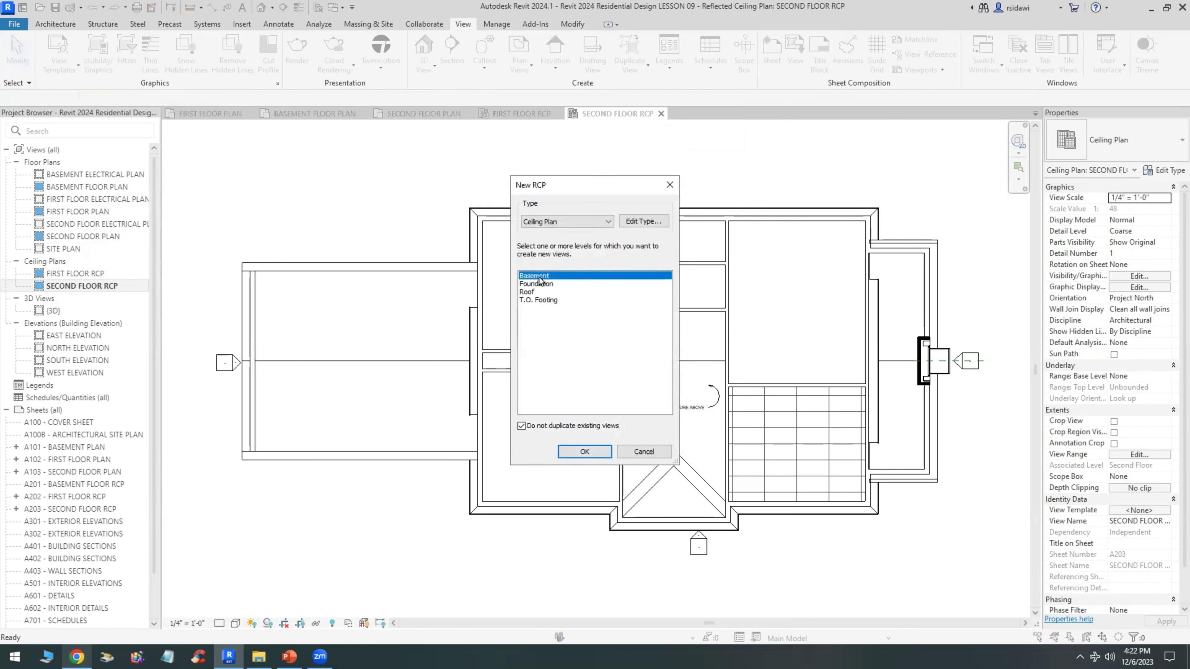
{"action": "left_click", "coordinate": [586, 453]}
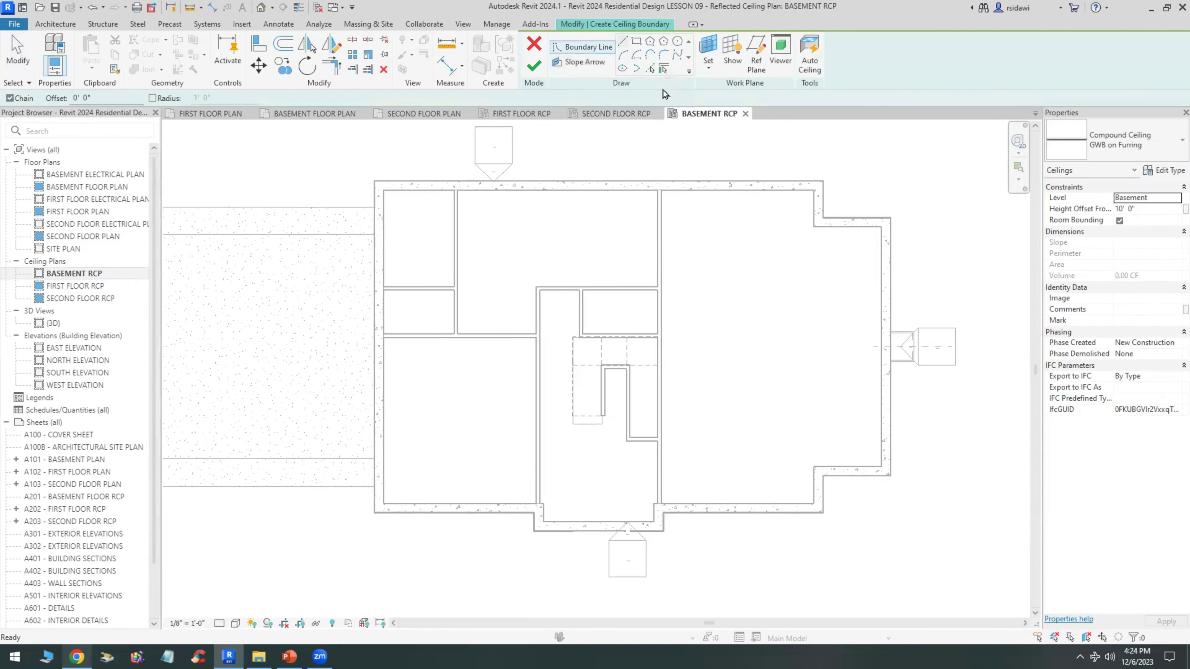
Pick the six walls around the basement's right-hand room as the ceiling boundary
{"action": "left_click", "coordinate": [662, 70]}
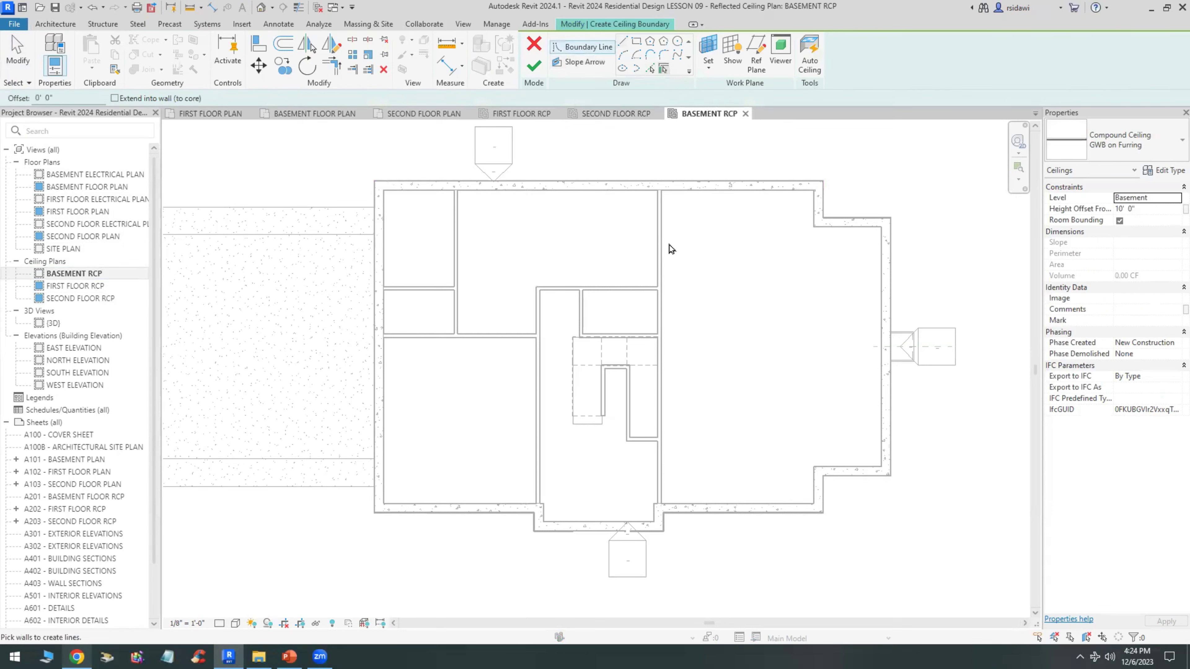
{"action": "left_click", "coordinate": [665, 246]}
{"action": "left_click", "coordinate": [725, 194]}
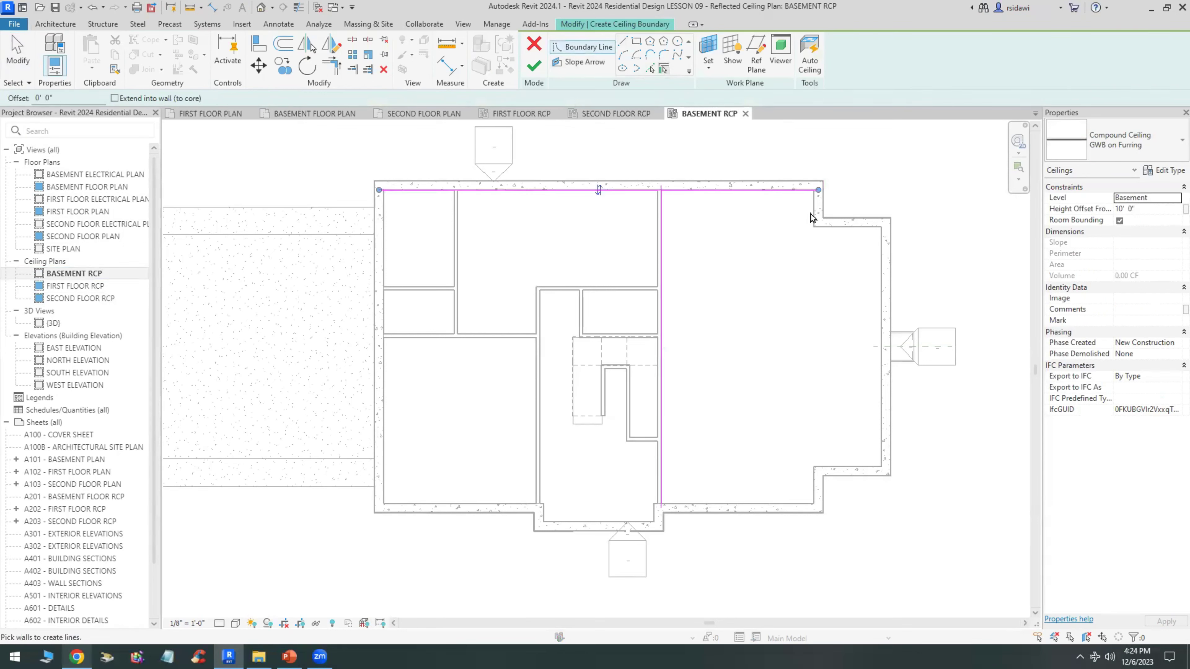
{"action": "left_click", "coordinate": [835, 227]}
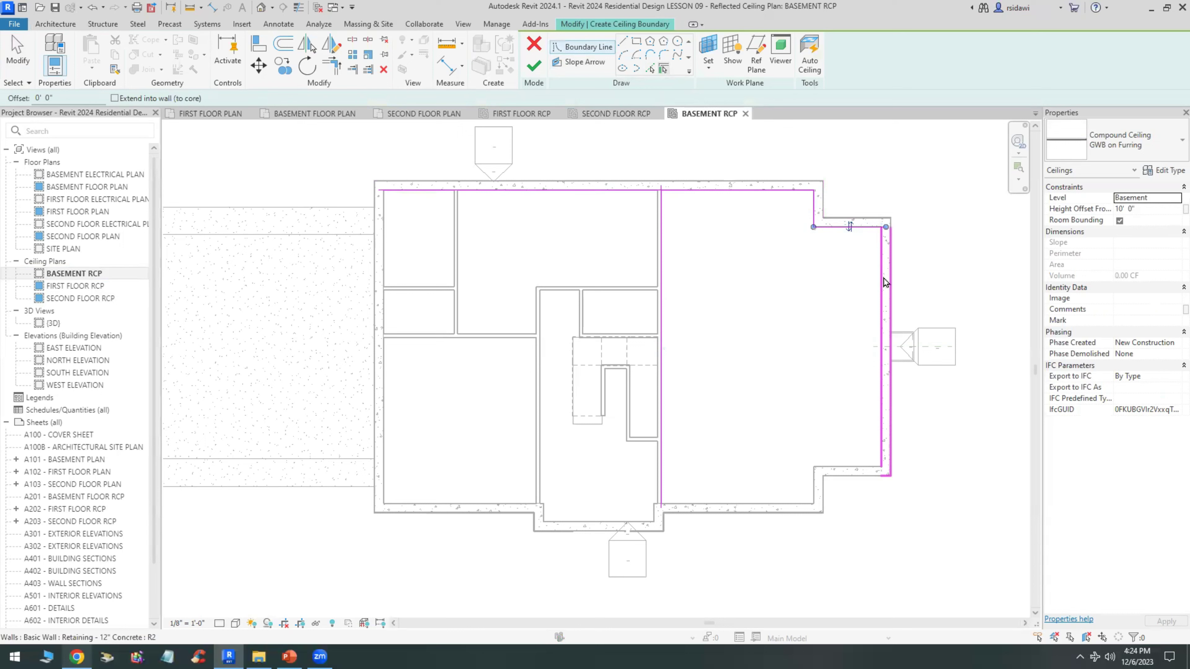
{"action": "left_click", "coordinate": [886, 281]}
{"action": "left_click", "coordinate": [840, 469]}
{"action": "left_click", "coordinate": [814, 490]}
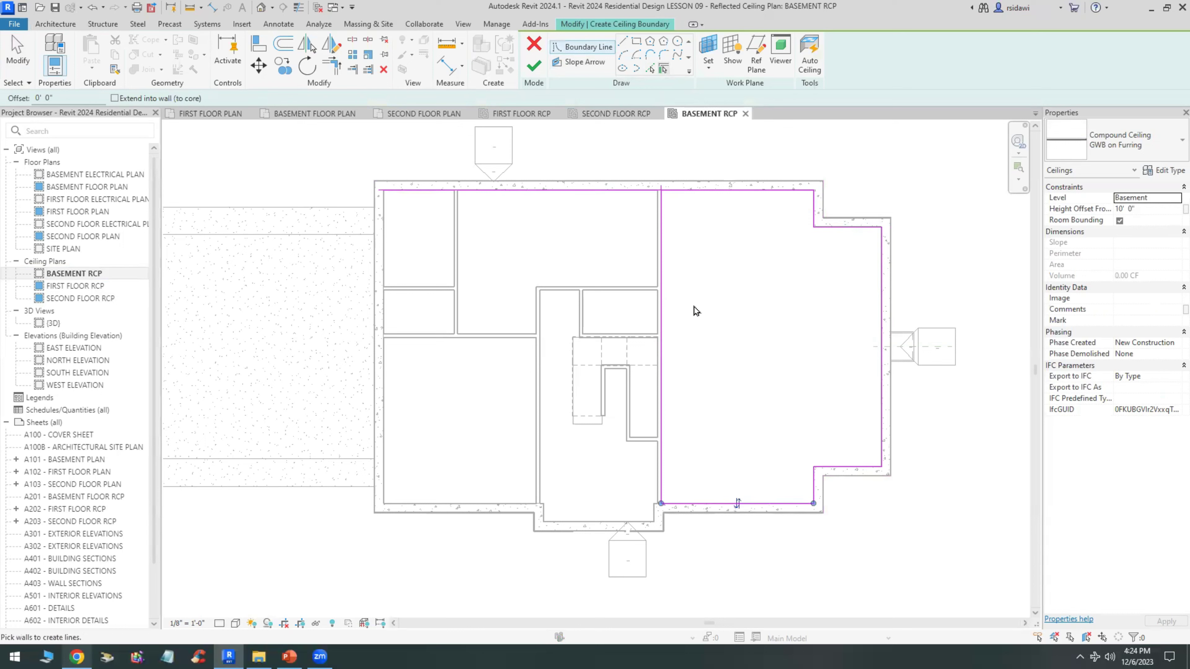
Corner the left and bottom boundary lines, make it 2' x 4' ACT System, and finish
{"action": "left_click", "coordinate": [331, 66]}
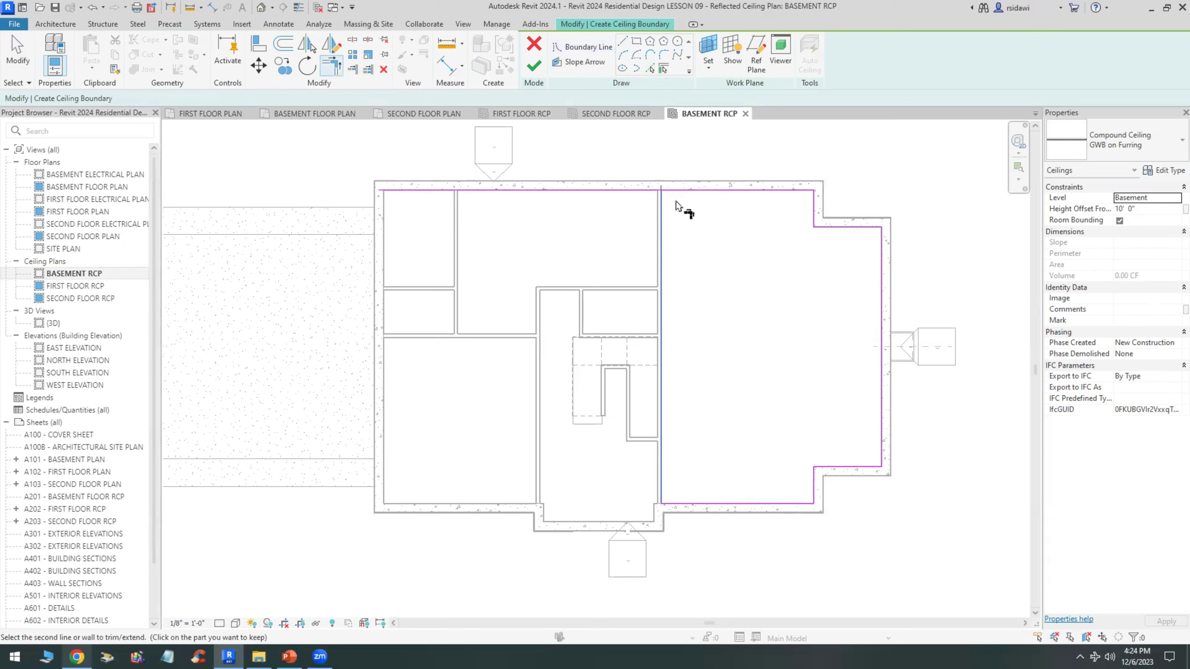
{"action": "left_click", "coordinate": [661, 226]}
{"action": "left_click", "coordinate": [706, 503]}
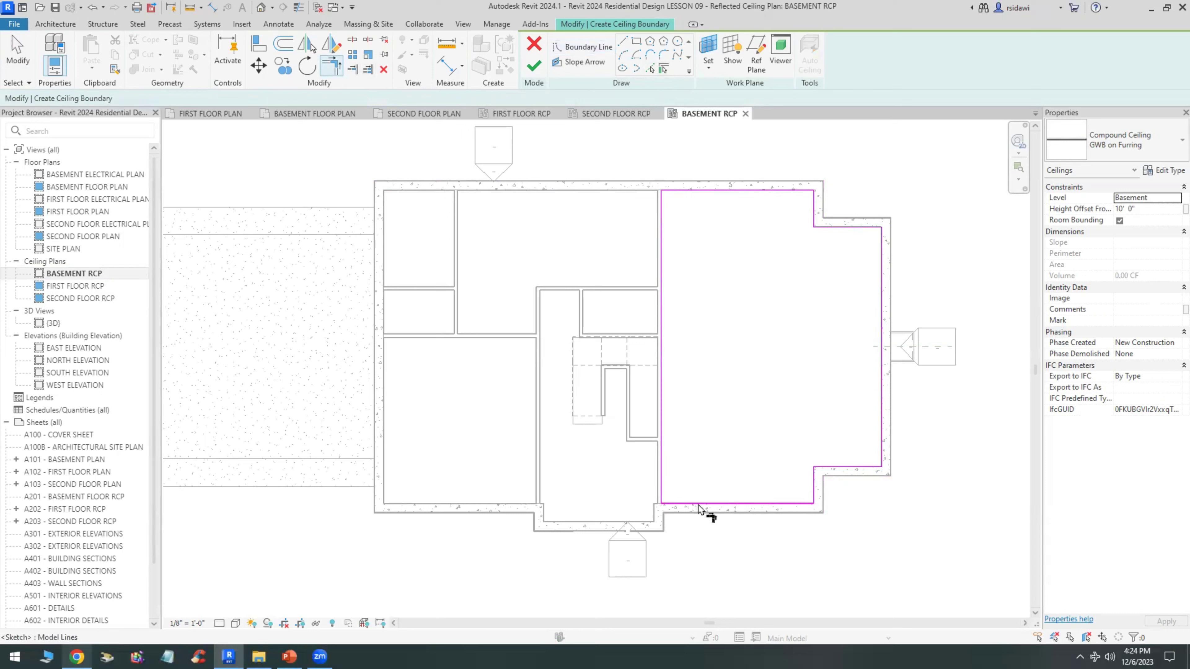
{"action": "left_click", "coordinate": [1114, 141]}
{"action": "left_click", "coordinate": [1095, 244]}
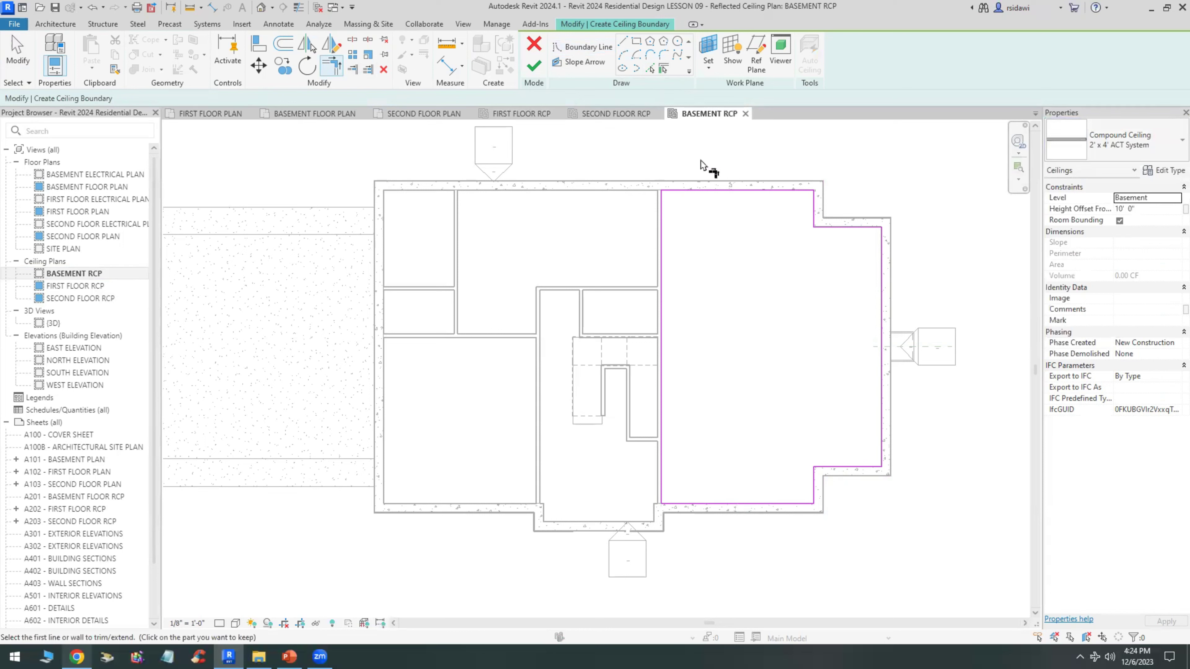
{"action": "left_click", "coordinate": [533, 65]}
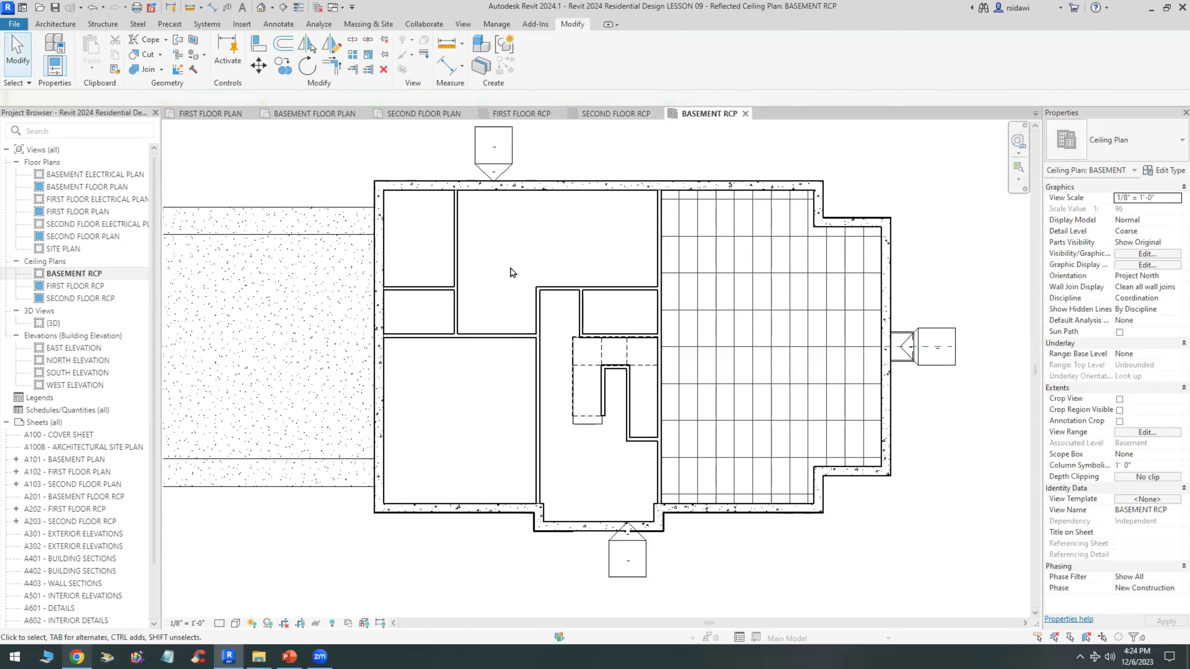
Start a new ceiling with the GWB on Furring type
{"action": "left_click", "coordinate": [55, 24]}
{"action": "left_click", "coordinate": [256, 51]}
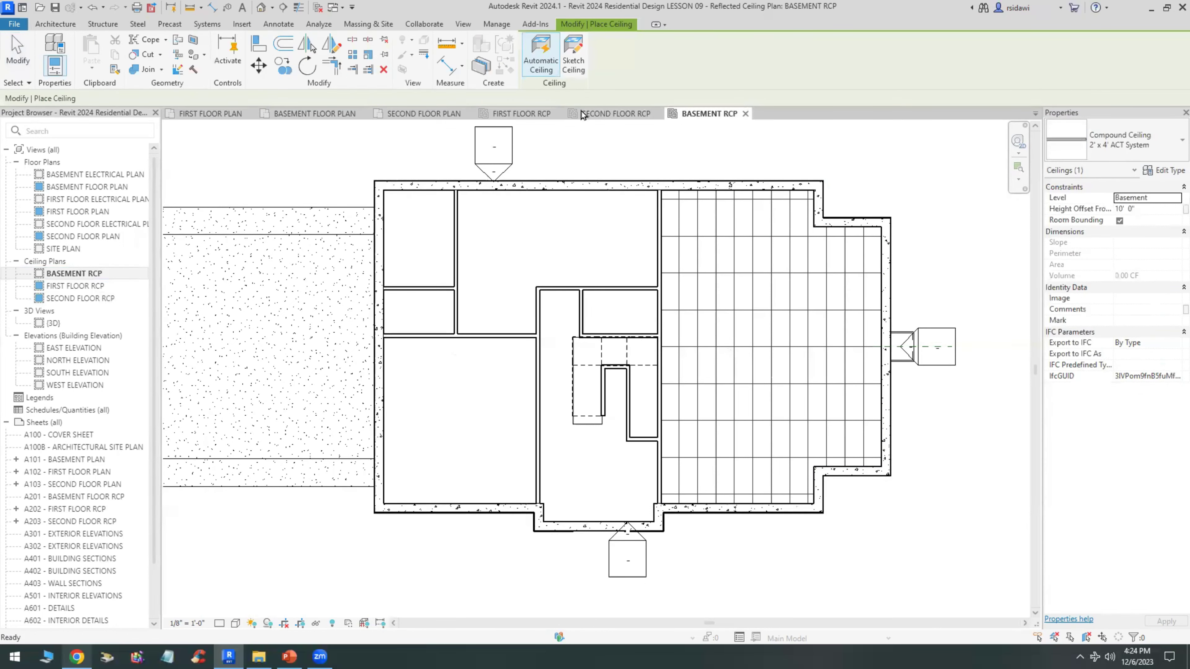
{"action": "left_click", "coordinate": [1122, 154]}
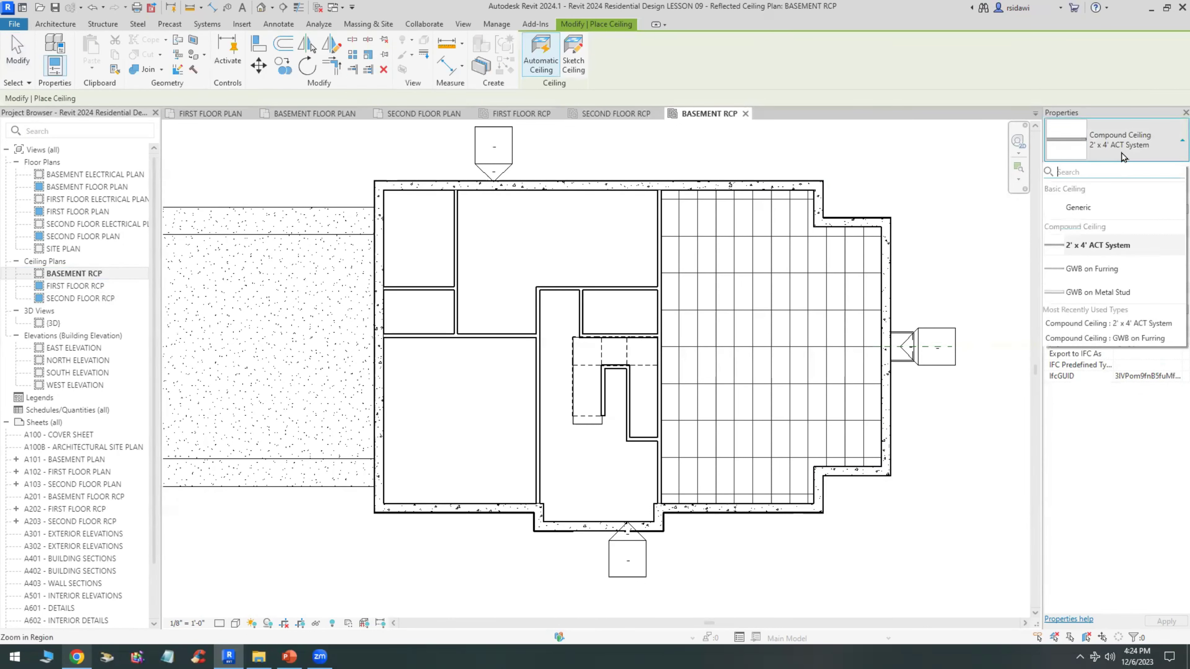
{"action": "left_click", "coordinate": [1075, 274]}
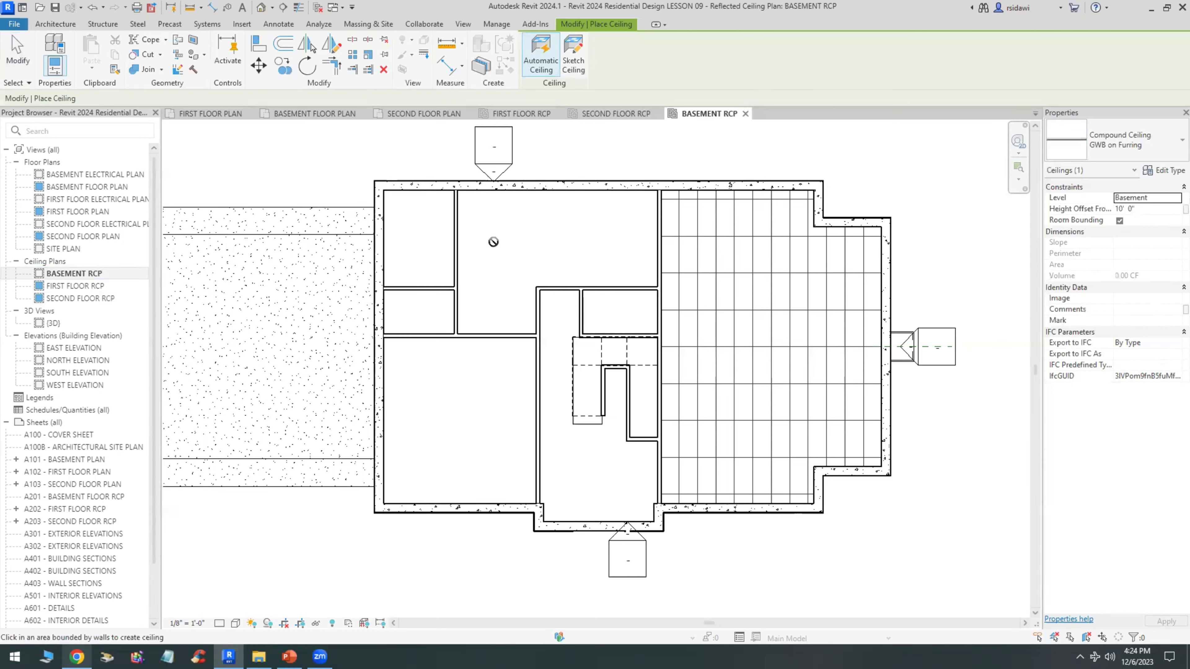
Sketch the boundary by picking the small upper-left room's right, top, left and lower walls
{"action": "left_click", "coordinate": [573, 54]}
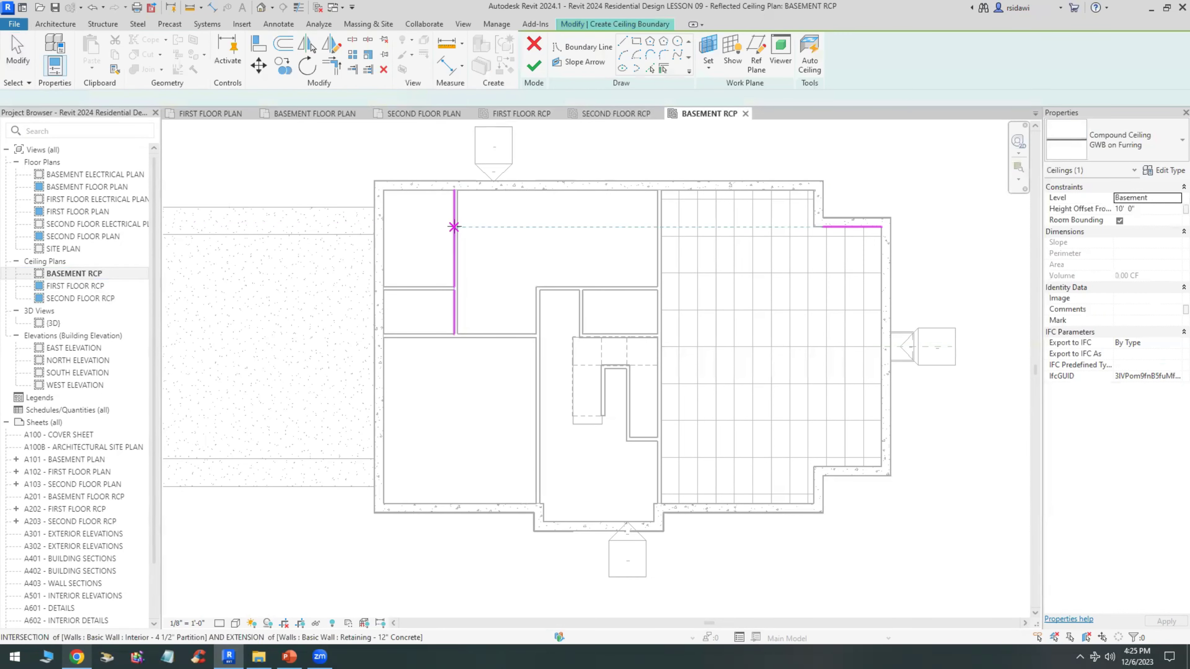
{"action": "left_click", "coordinate": [663, 69]}
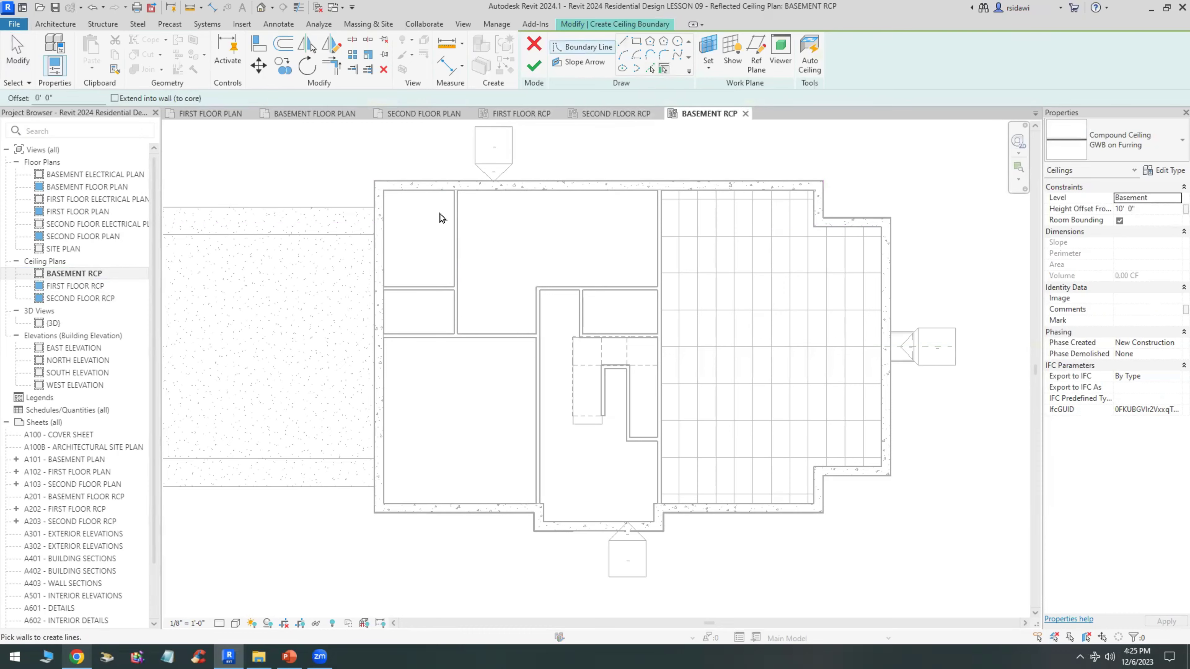
{"action": "scroll", "coordinate": [440, 214], "scroll_direction": "up", "scroll_amount": 3}
{"action": "left_click", "coordinate": [469, 221]}
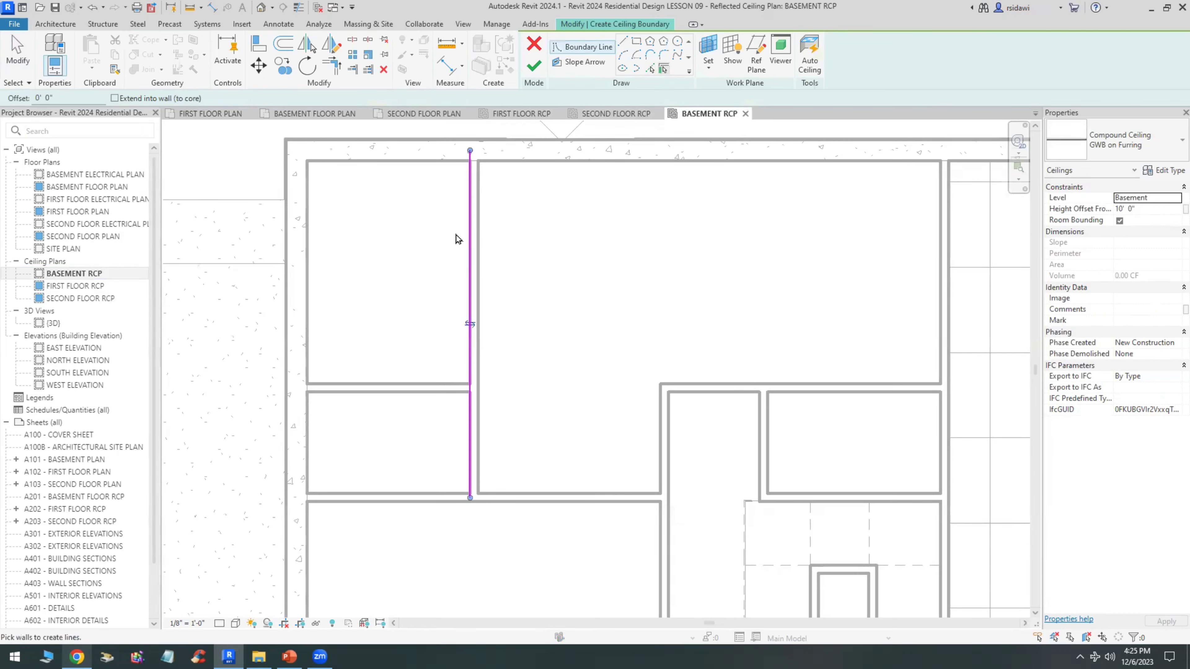
{"action": "left_click", "coordinate": [426, 168]}
{"action": "left_click", "coordinate": [309, 244]}
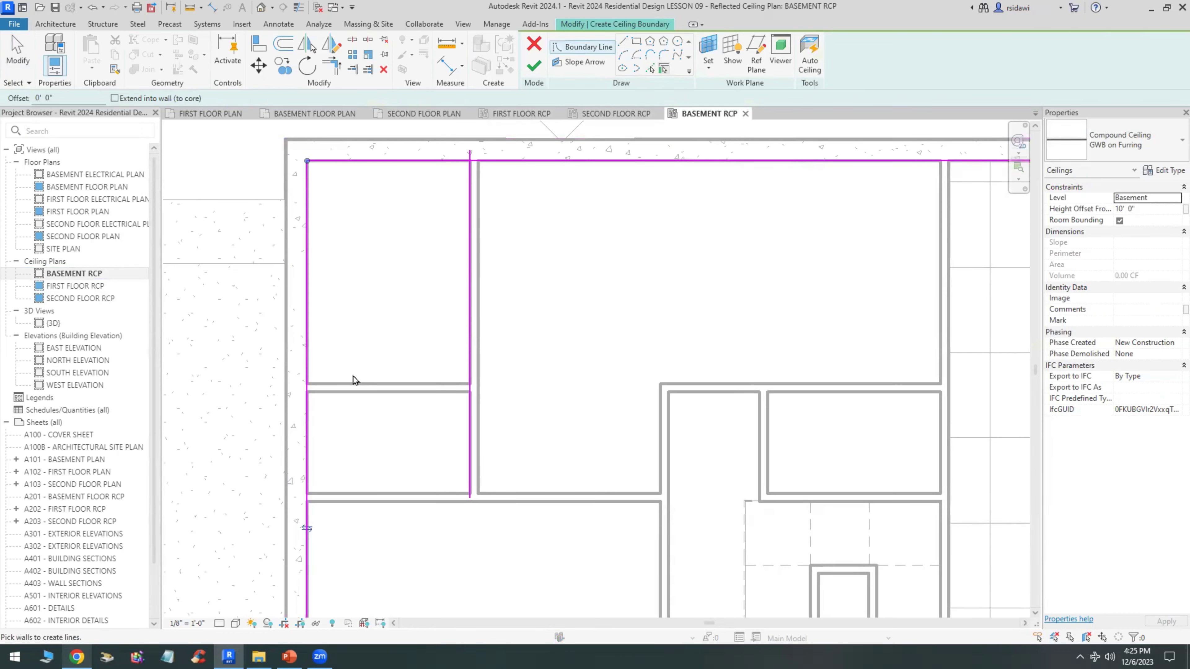
{"action": "left_click", "coordinate": [354, 384]}
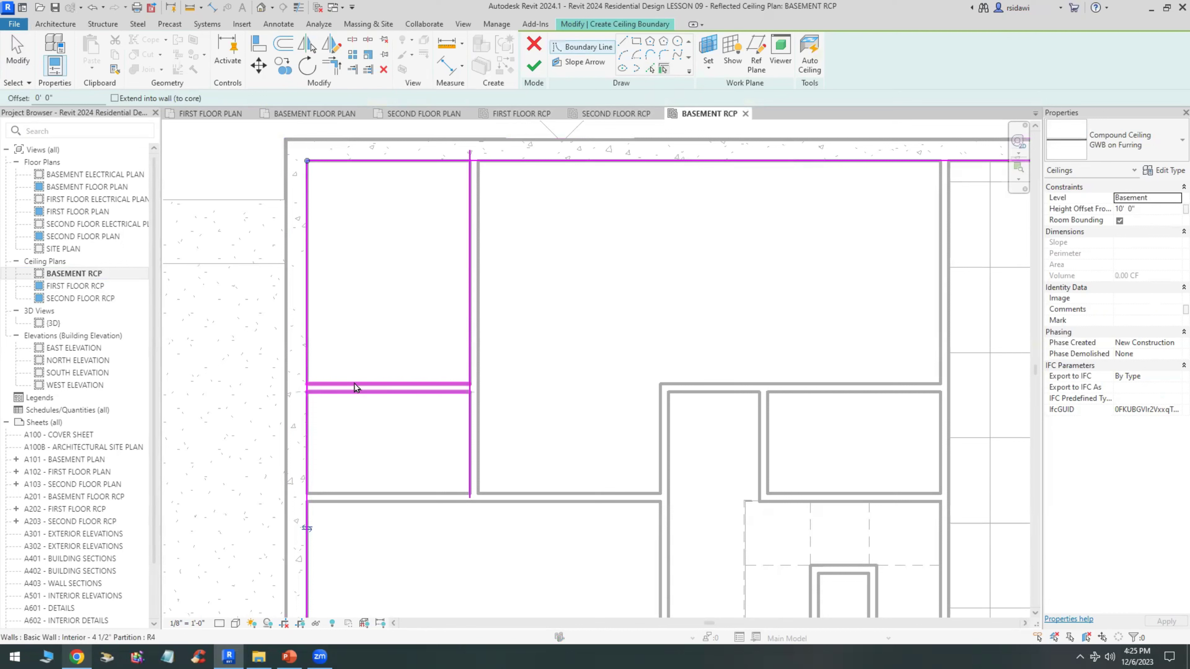
Trim the boundary lines into corners at the top-right and bottom-left
{"action": "left_click", "coordinate": [331, 65]}
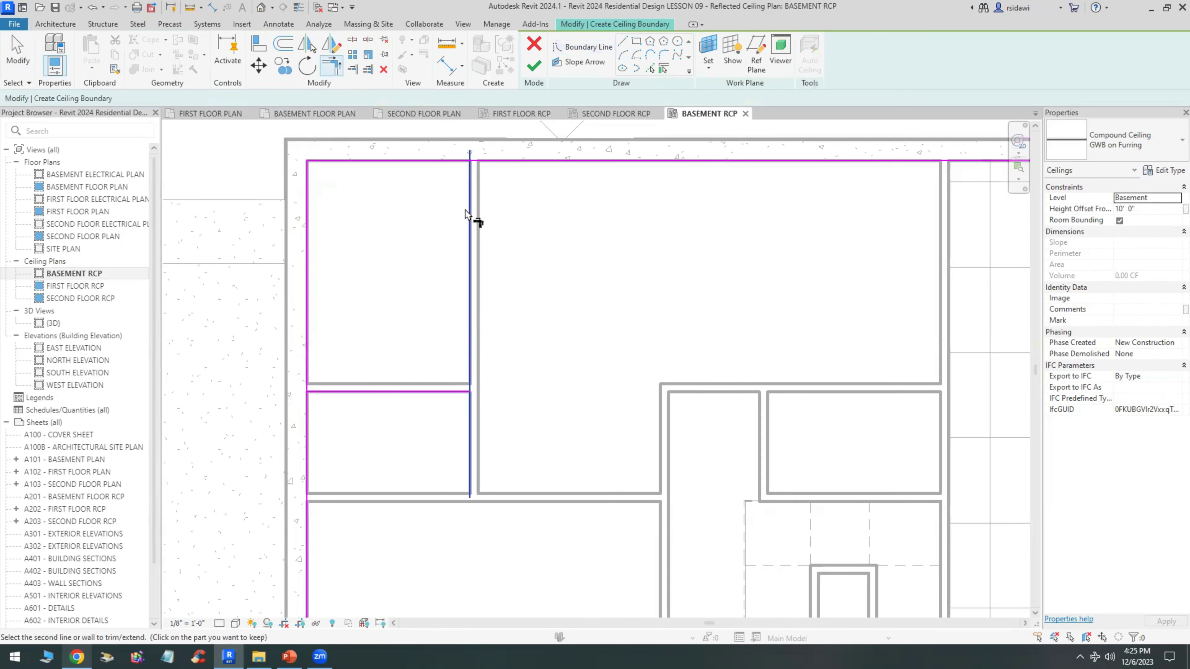
{"action": "left_click", "coordinate": [438, 165]}
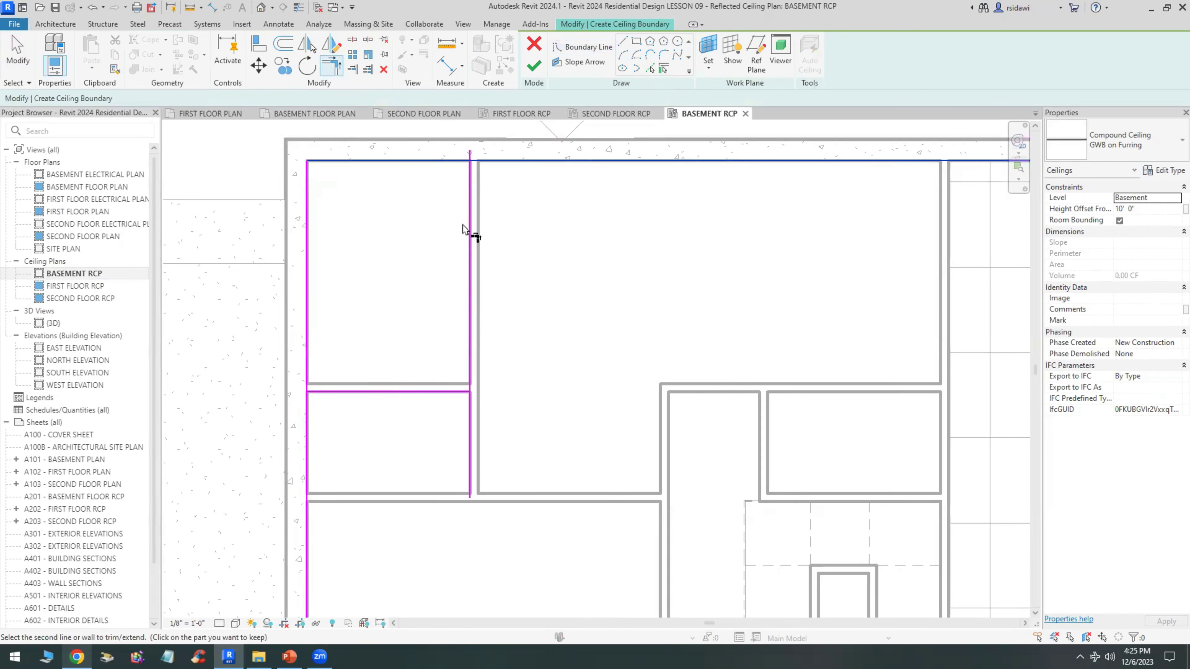
{"action": "left_click", "coordinate": [470, 234]}
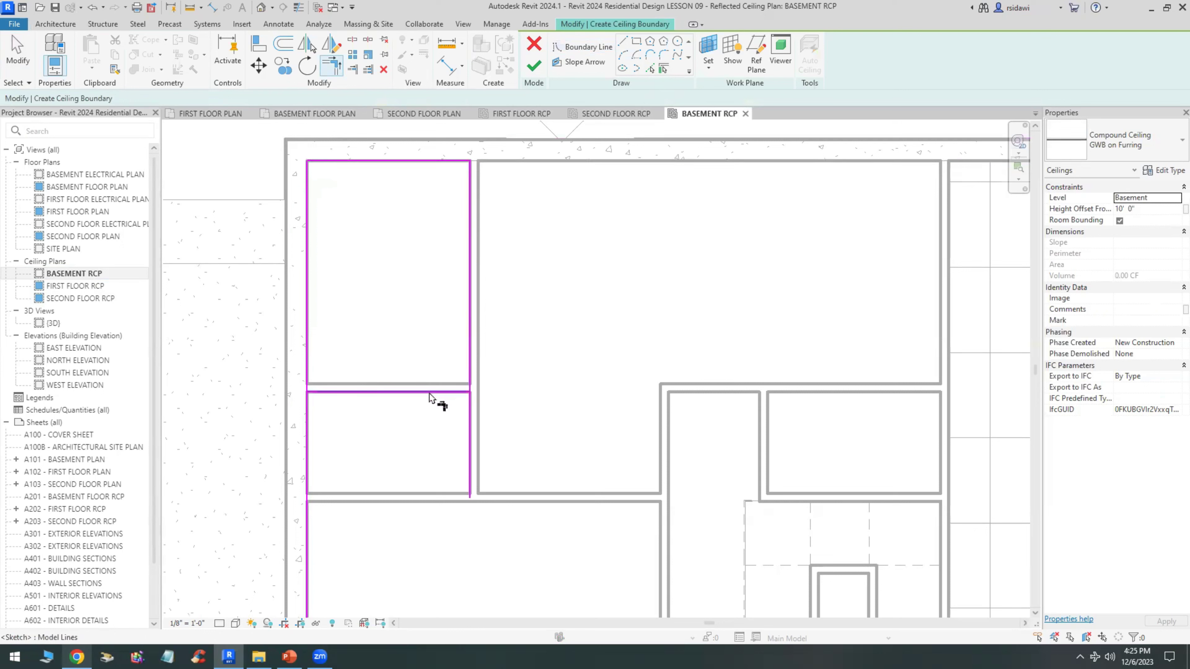
{"action": "left_click", "coordinate": [306, 370]}
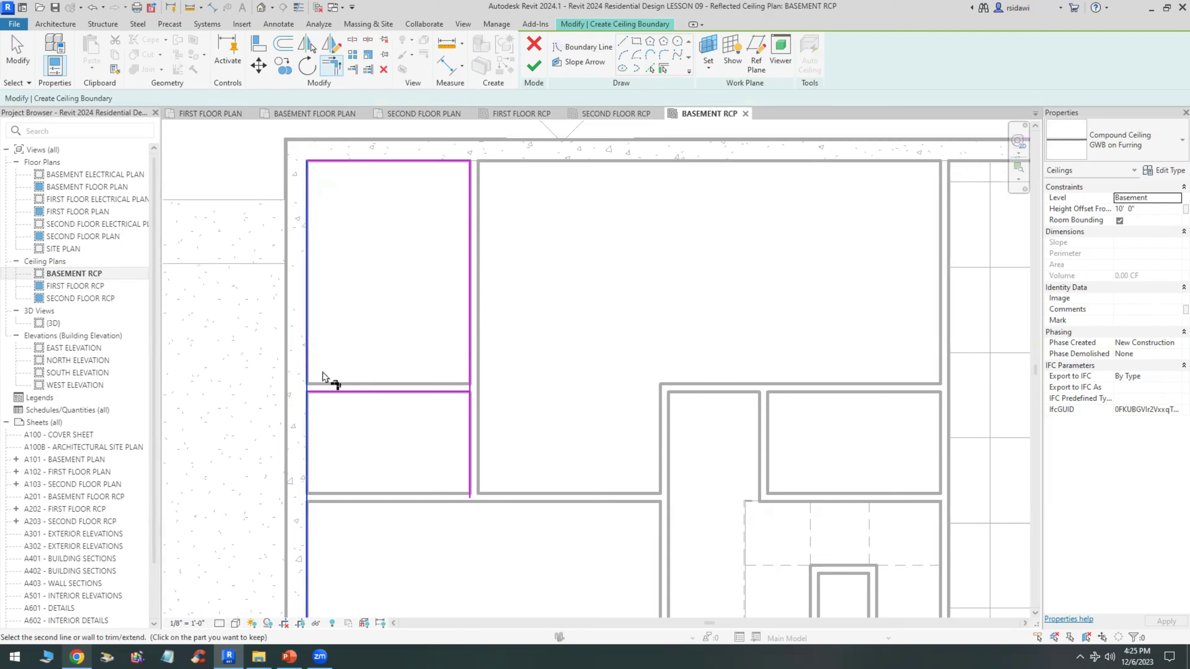
{"action": "left_click", "coordinate": [445, 394]}
{"action": "left_click", "coordinate": [470, 382]}
{"action": "key", "text": "Escape"}
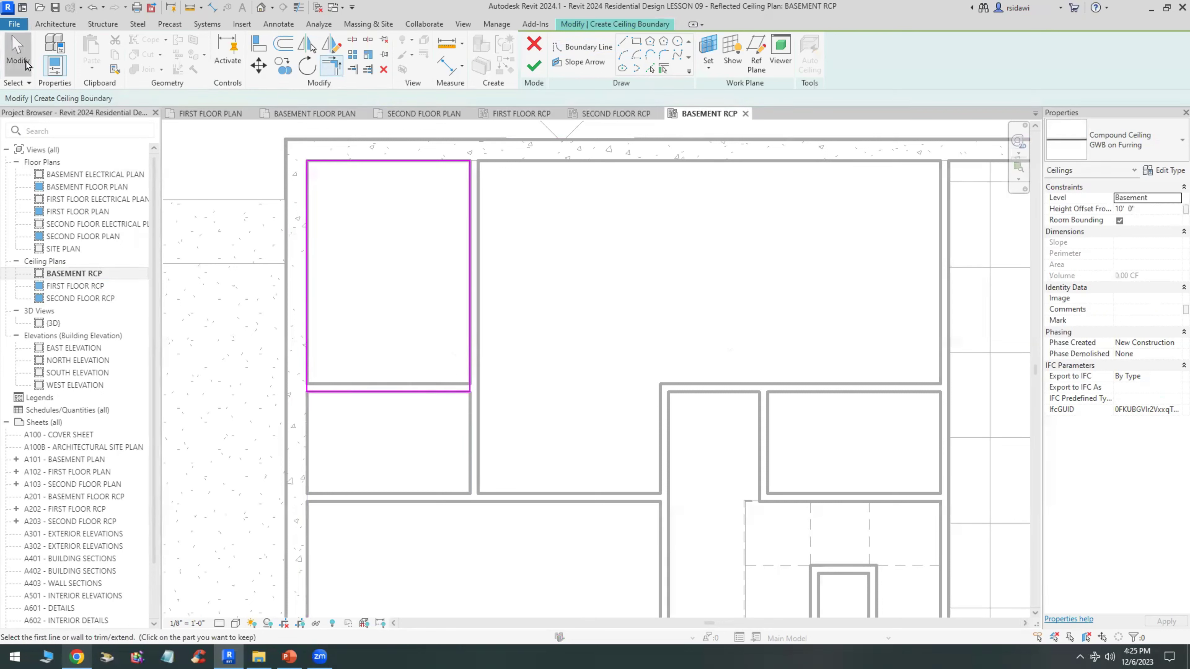
Align the bottom boundary line to the wall and finish the GWB on Furring ceiling
{"action": "left_click", "coordinate": [381, 393]}
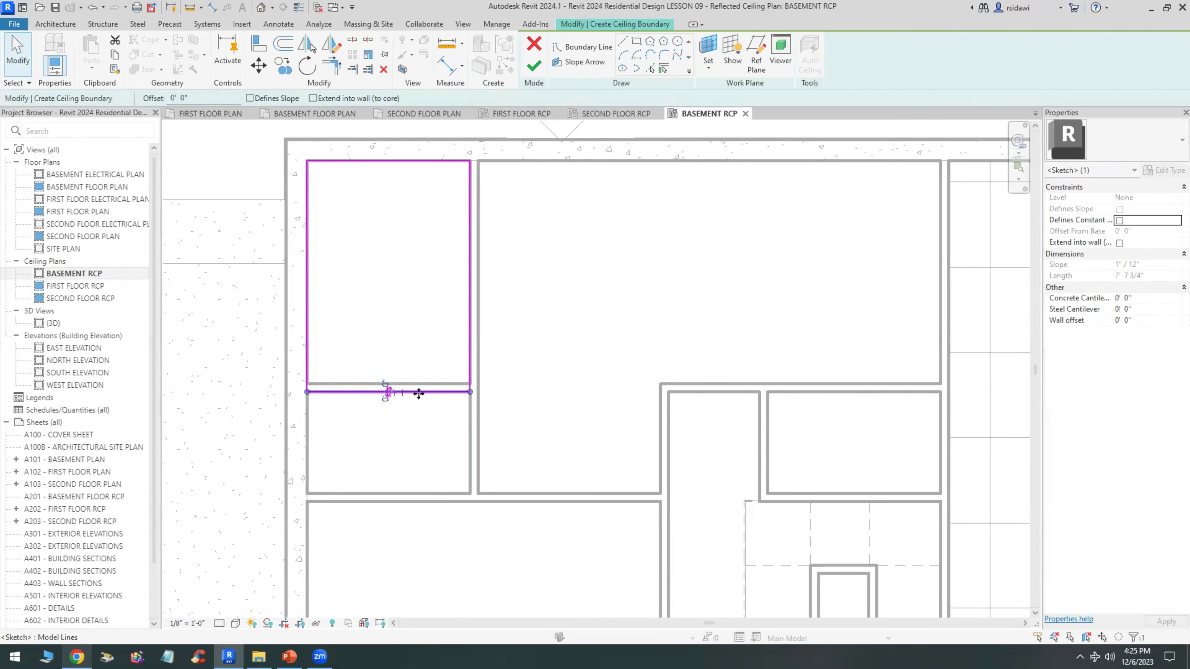
{"action": "left_click_drag", "start_coordinate": [418, 393], "coordinate": [425, 385]}
{"action": "key", "text": "Escape"}
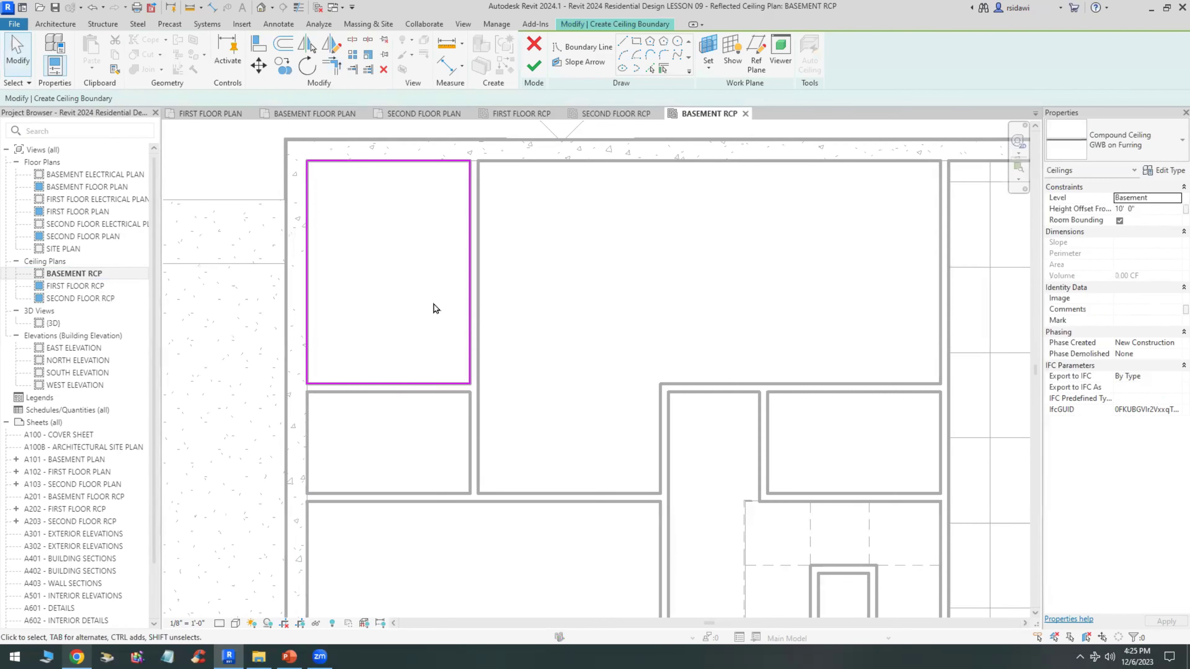
{"action": "scroll", "coordinate": [431, 302], "scroll_direction": "down", "scroll_amount": 2}
{"action": "left_click", "coordinate": [533, 67]}
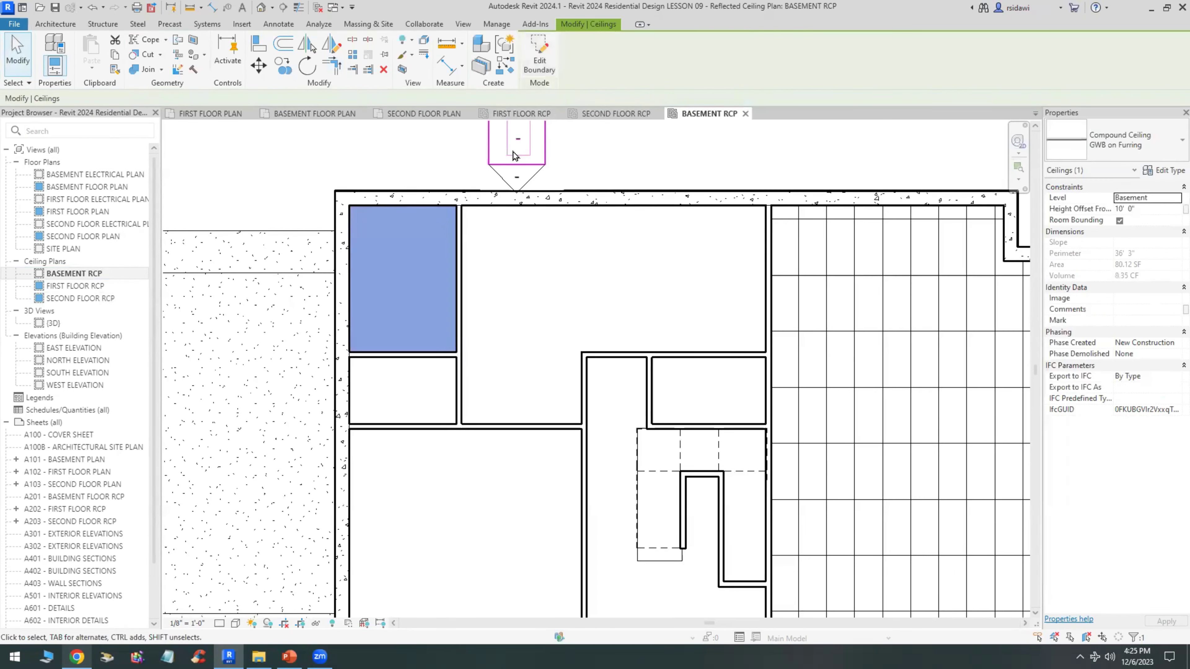
{"action": "key", "text": "Escape"}
{"action": "scroll", "coordinate": [440, 270], "scroll_direction": "down", "scroll_amount": 2}
{"action": "scroll", "coordinate": [444, 508], "scroll_direction": "up", "scroll_amount": 1}
{"action": "scroll", "coordinate": [462, 494], "scroll_direction": "up", "scroll_amount": 1}
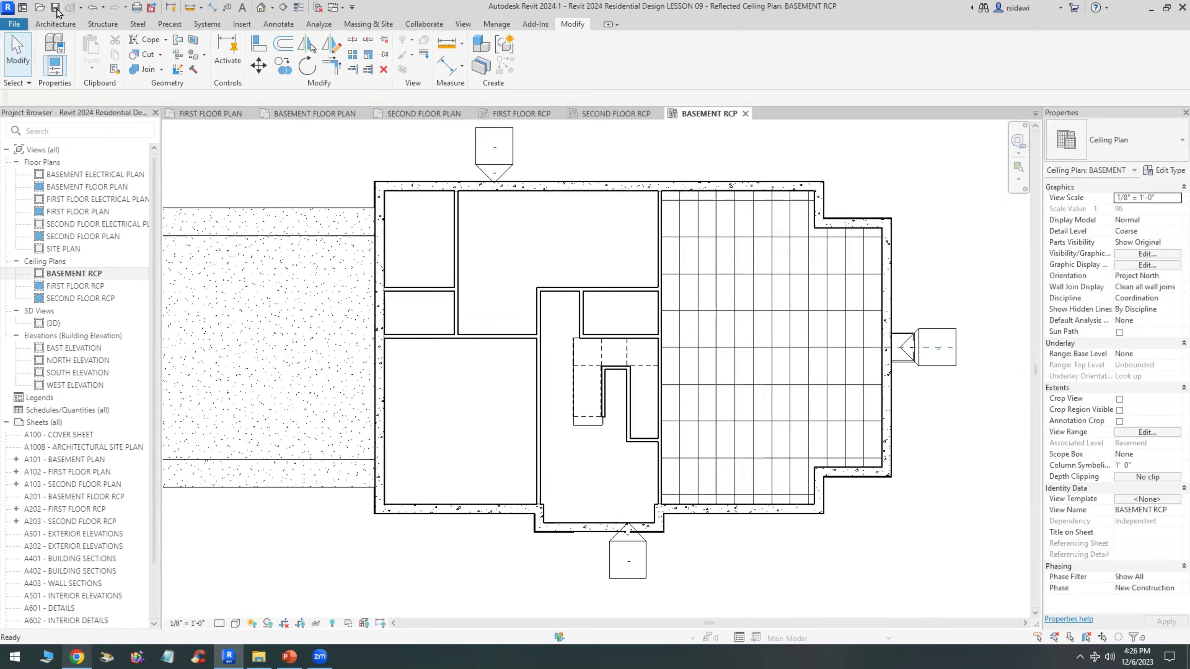
Load Ceiling Tag w Height.rfa from the Imperial Library's Annotations > Architectural folder
{"action": "left_click", "coordinate": [242, 24]}
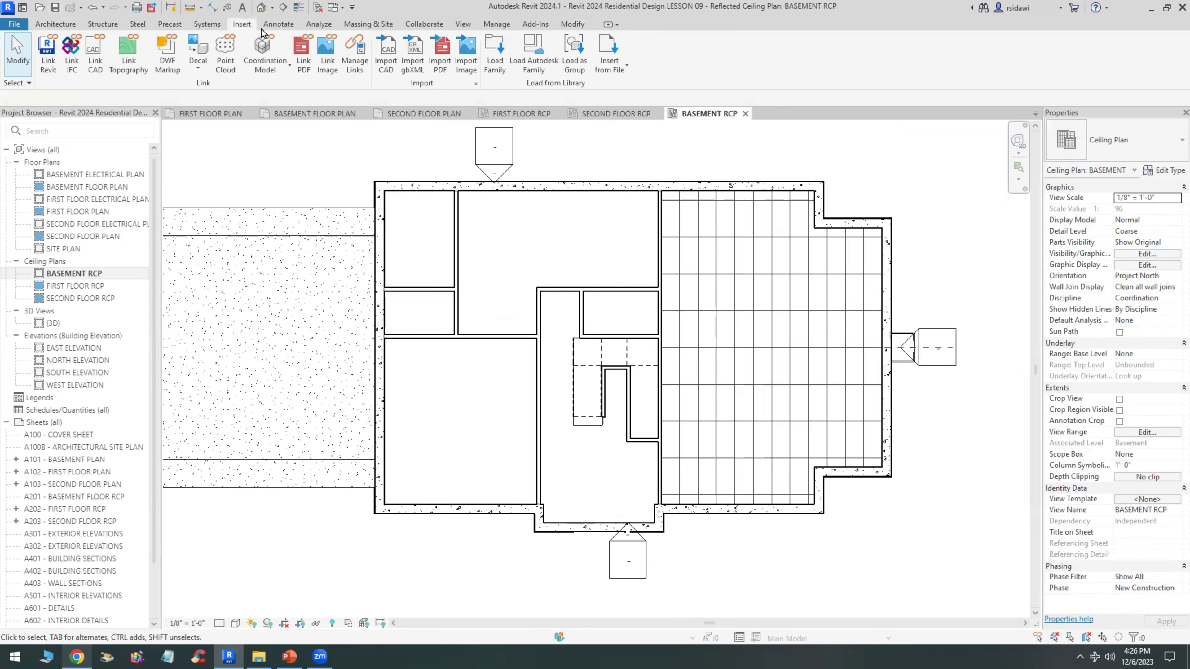
{"action": "left_click", "coordinate": [488, 65]}
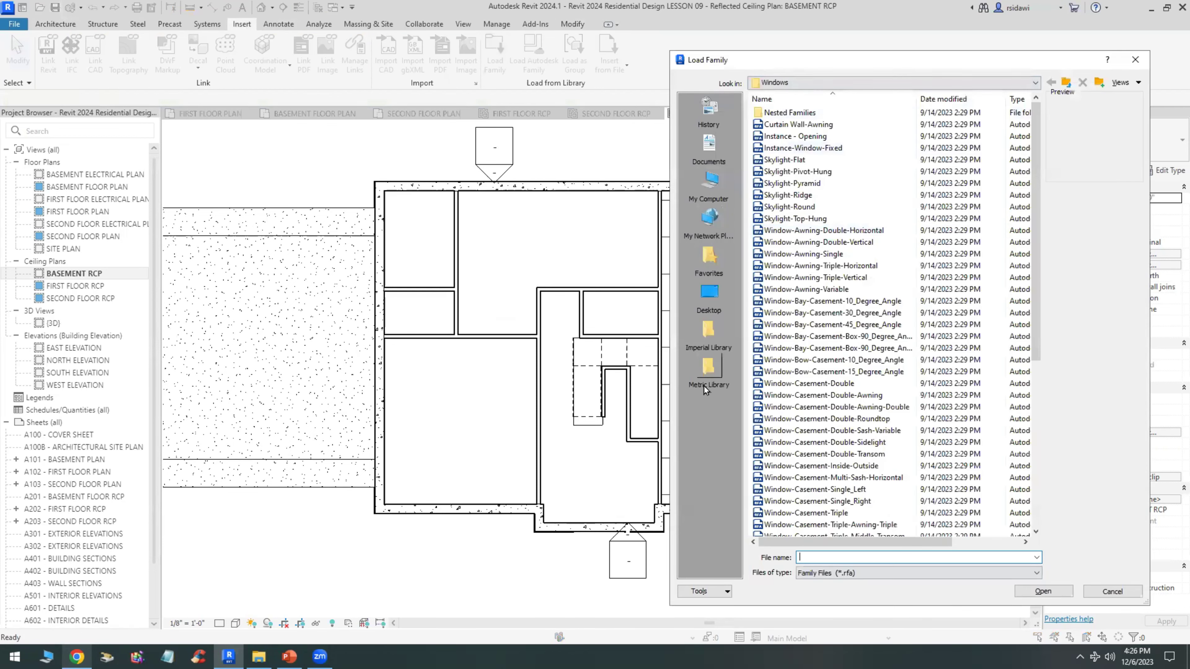
{"action": "left_click", "coordinate": [709, 333]}
{"action": "double_click", "coordinate": [784, 115]}
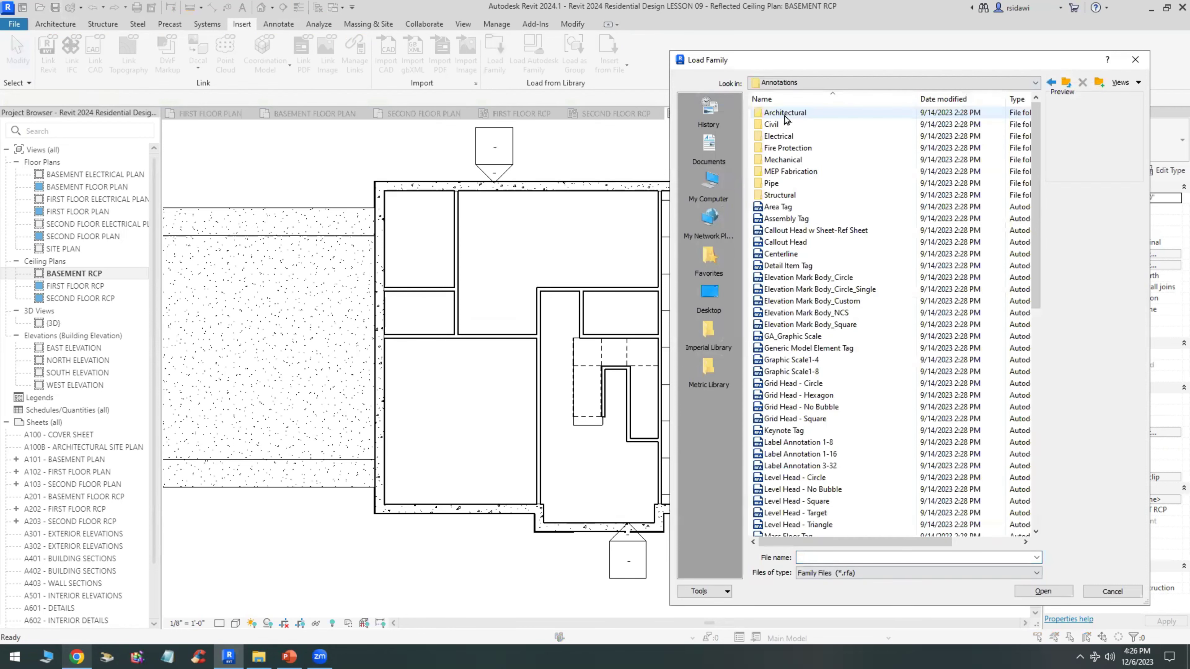
{"action": "double_click", "coordinate": [791, 115]}
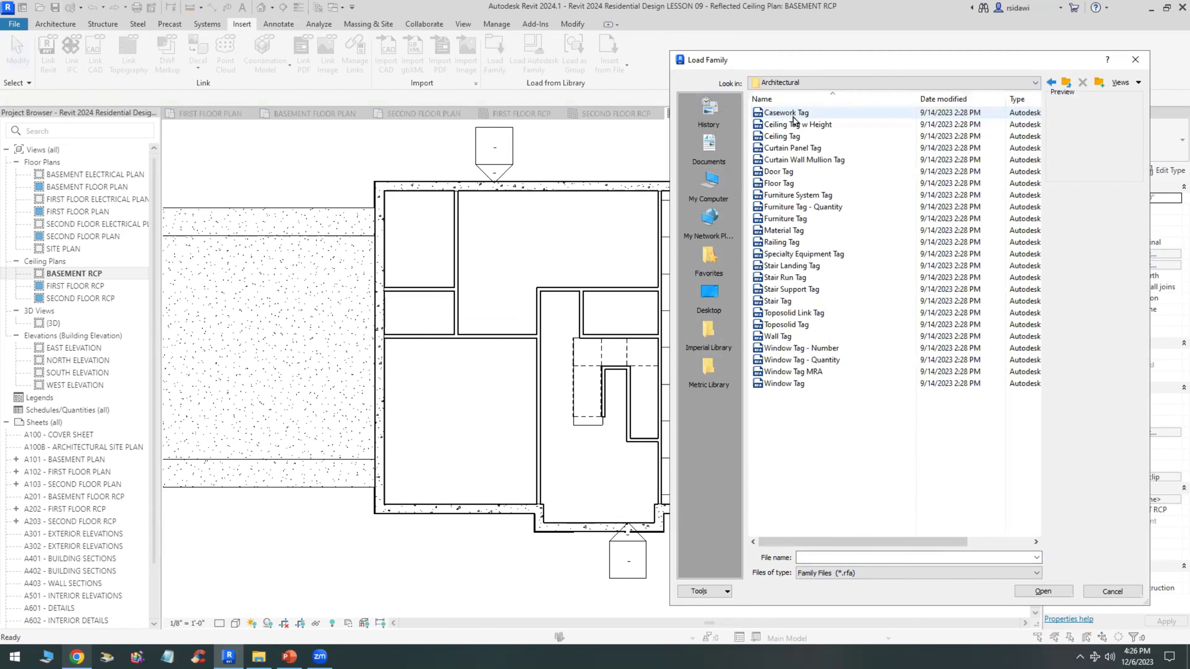
{"action": "left_click", "coordinate": [804, 125]}
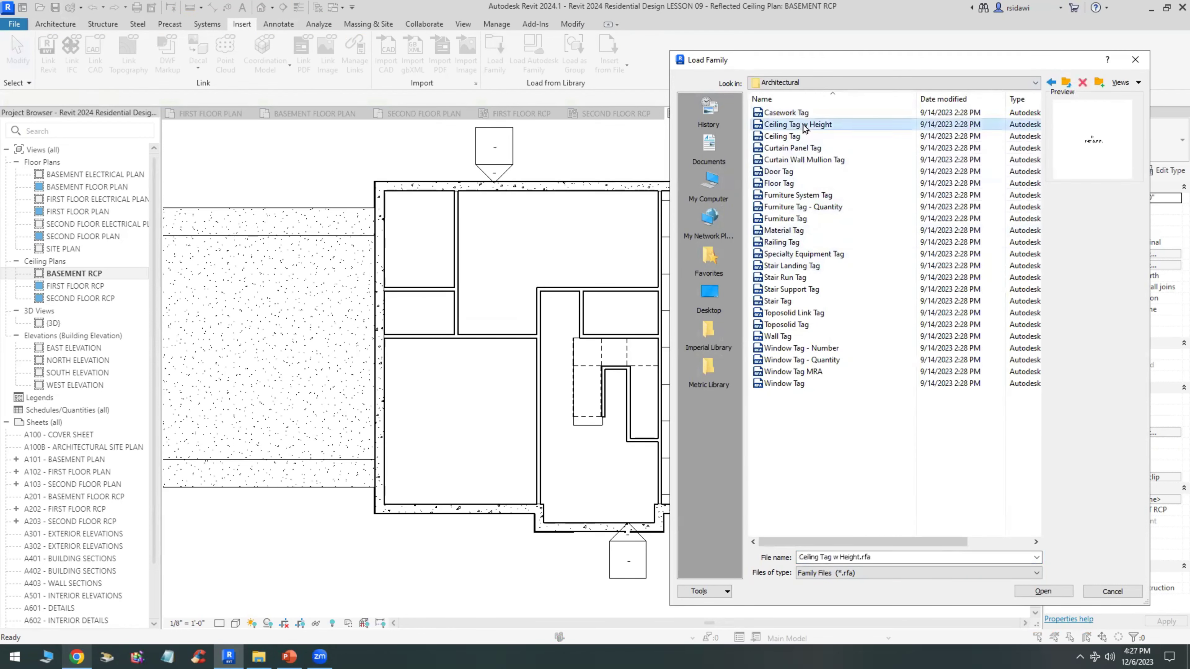
{"action": "left_click", "coordinate": [1042, 592]}
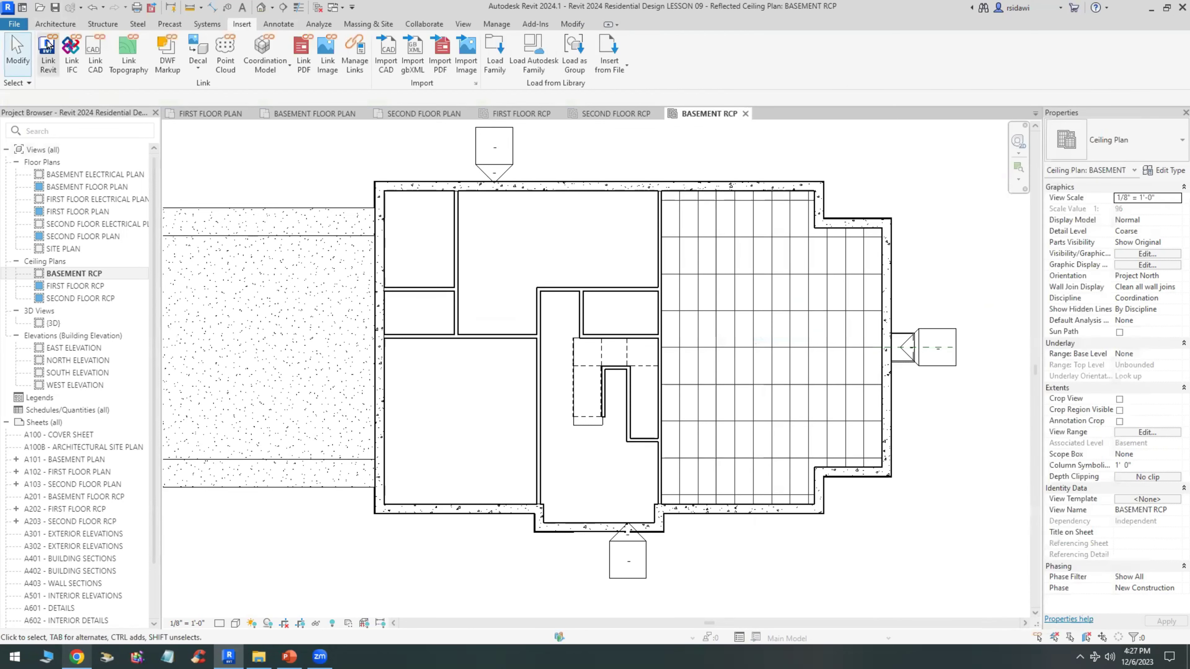
Start Tag by Category with tag leaders turned off
{"action": "left_click", "coordinate": [279, 28]}
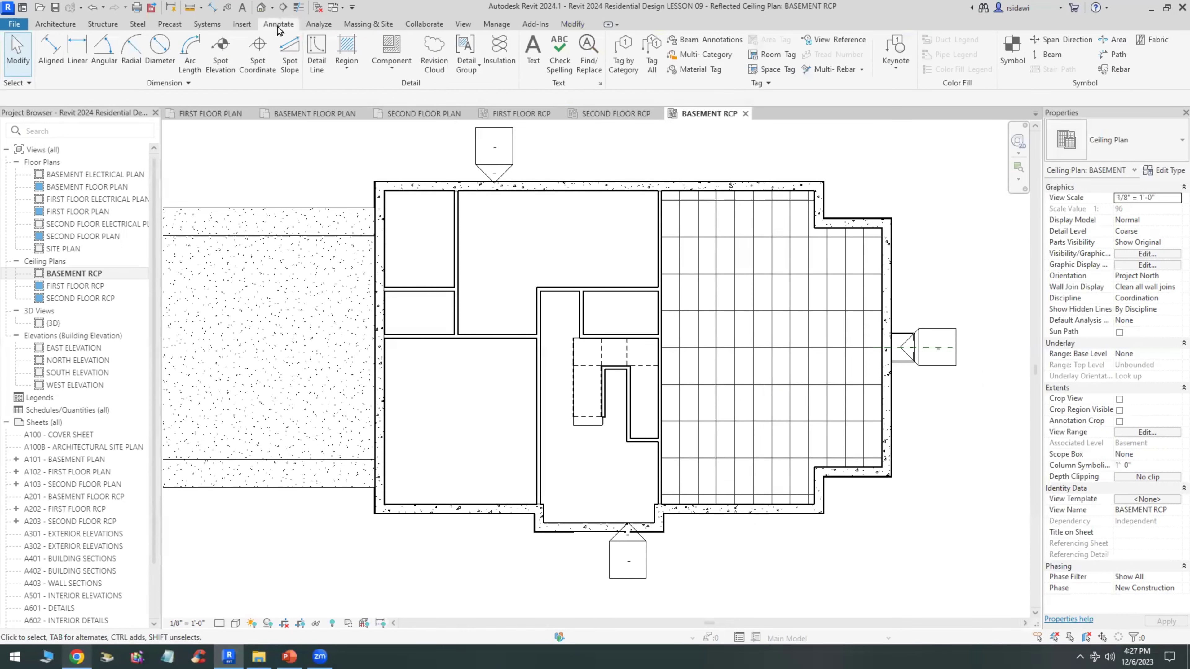
{"action": "left_click", "coordinate": [620, 55]}
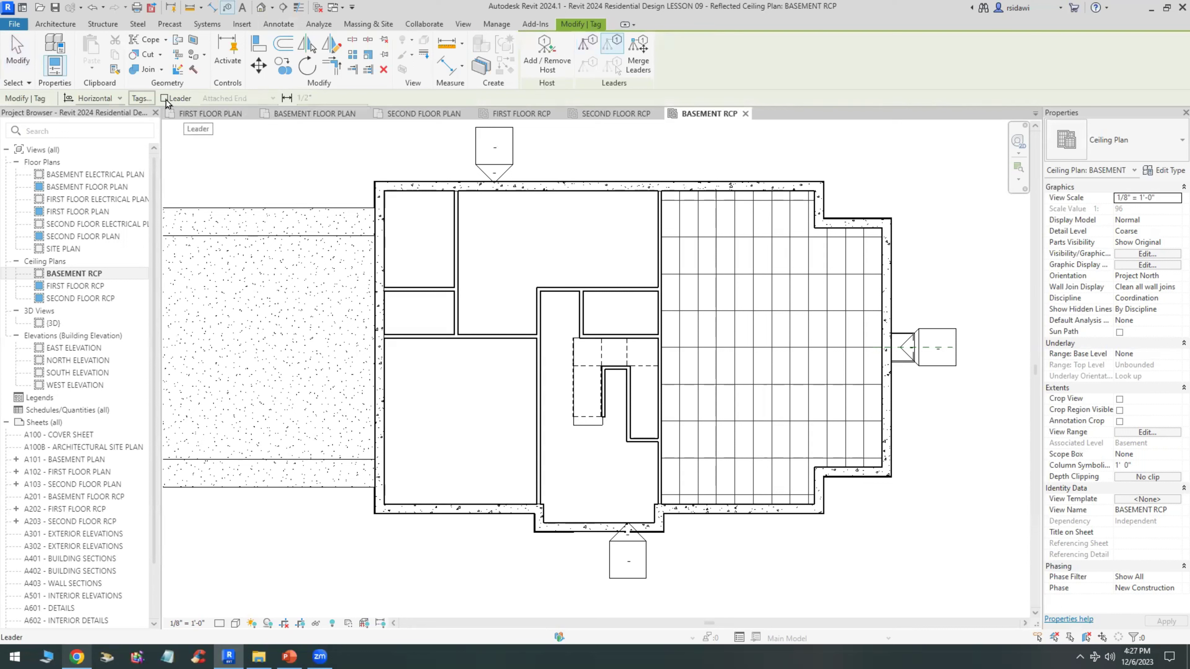
{"action": "left_click", "coordinate": [164, 98]}
{"action": "left_click", "coordinate": [265, 101]}
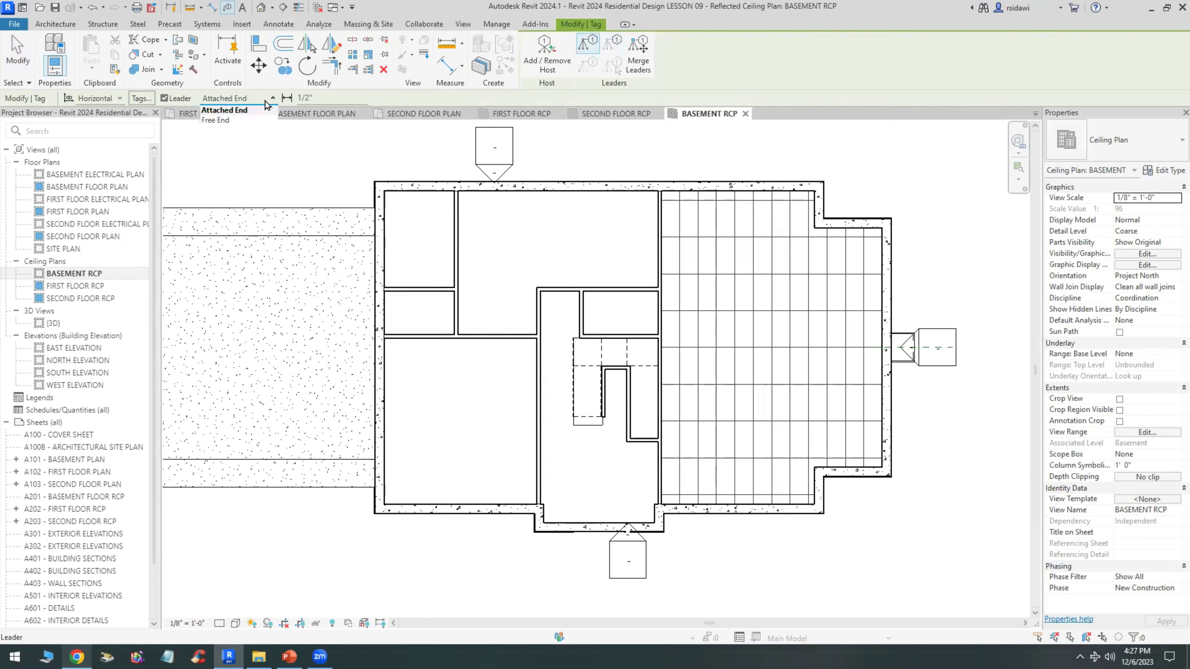
{"action": "left_click", "coordinate": [238, 121]}
{"action": "left_click", "coordinate": [165, 98]}
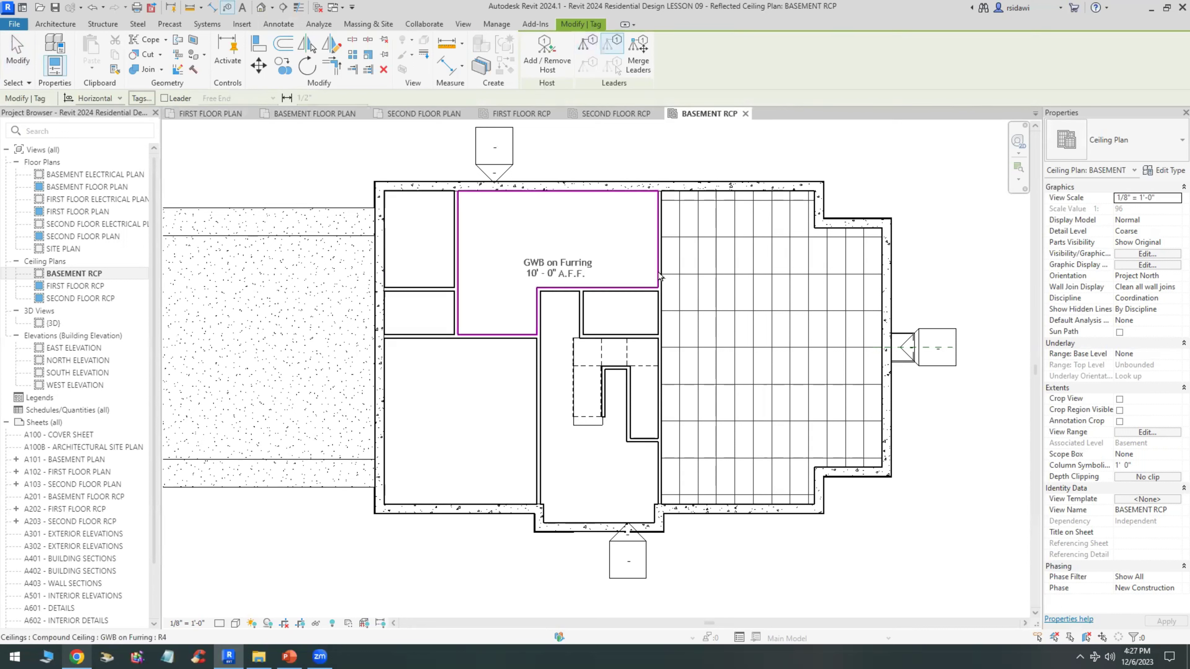
Tag the six basement ceilings, including the 2'x4' ACT System ceiling
{"action": "left_click", "coordinate": [419, 237]}
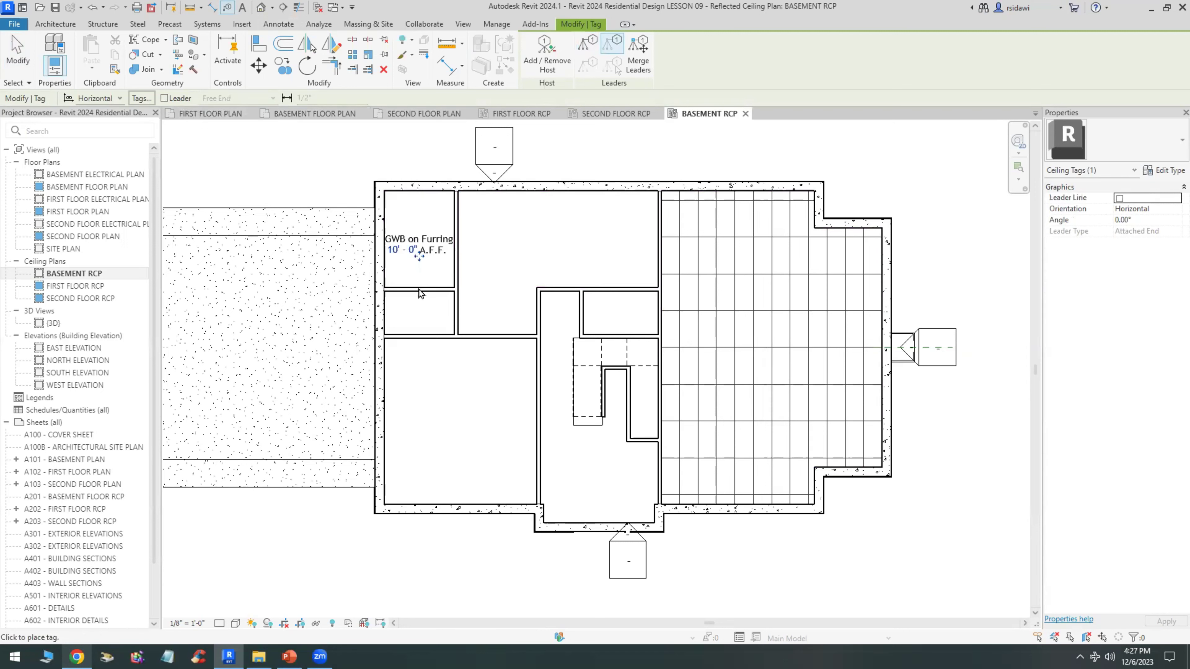
{"action": "left_click", "coordinate": [419, 313]}
{"action": "left_click", "coordinate": [460, 427]}
{"action": "left_click", "coordinate": [521, 257]}
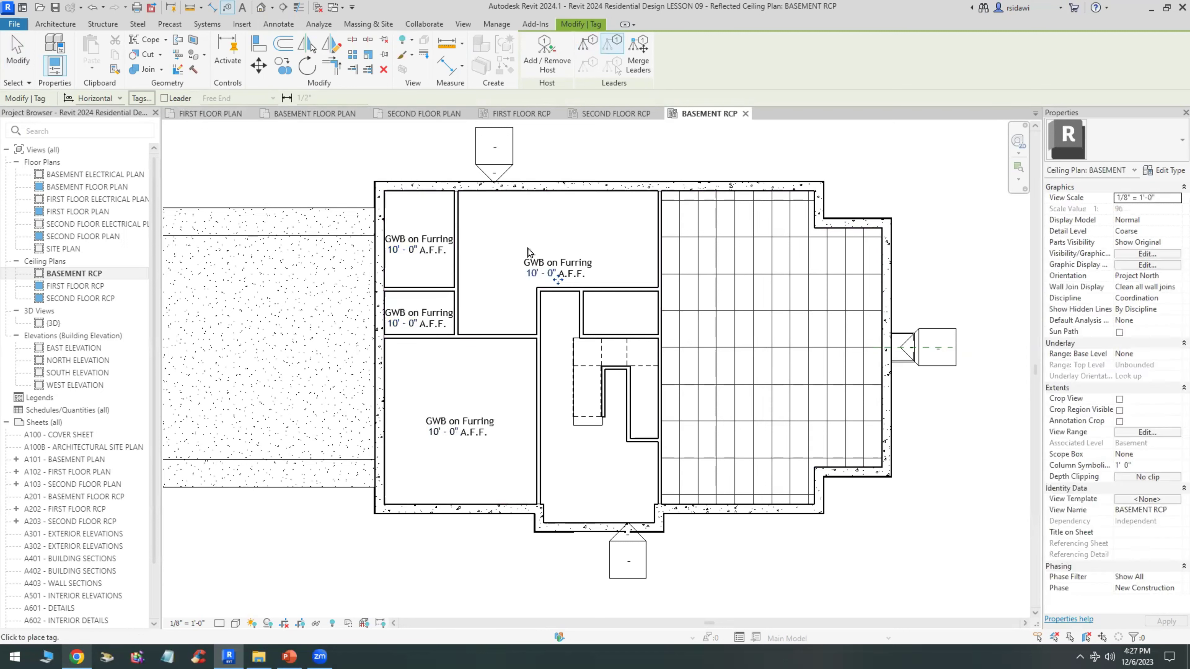
{"action": "left_click", "coordinate": [792, 328]}
{"action": "left_click", "coordinate": [635, 314]}
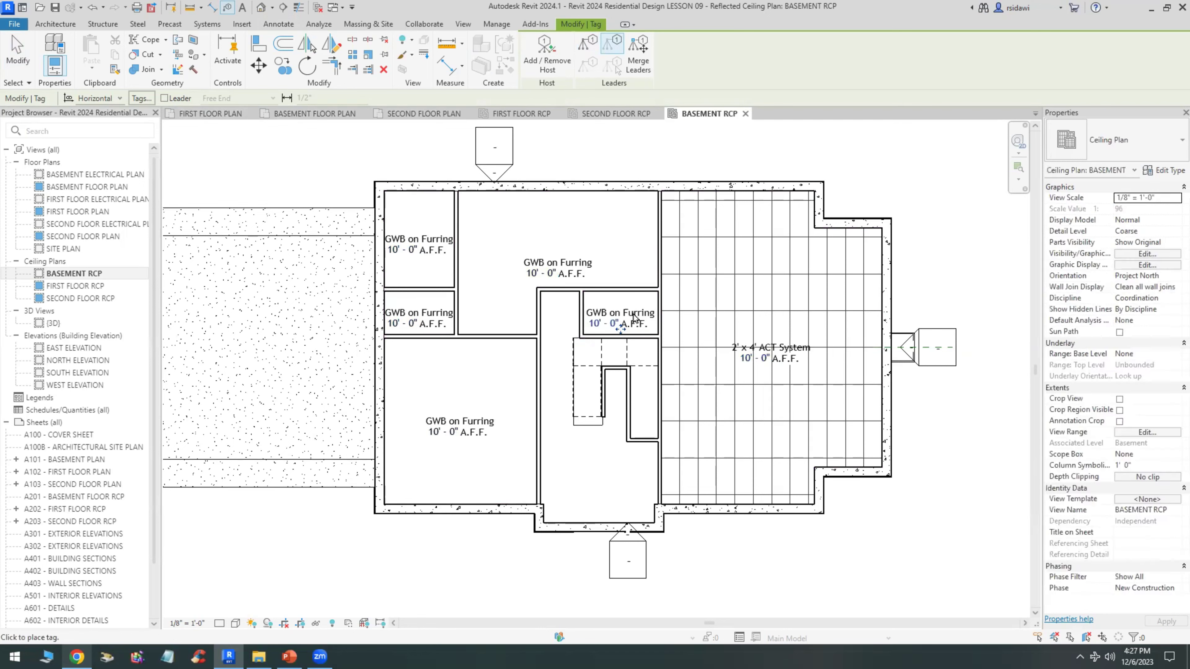
Tag the nine SECOND FLOOR RCP ceilings, then bring up the SECOND FLOOR PLAN view
{"action": "left_click", "coordinate": [602, 117]}
{"action": "left_click", "coordinate": [533, 288]}
{"action": "left_click", "coordinate": [632, 277]}
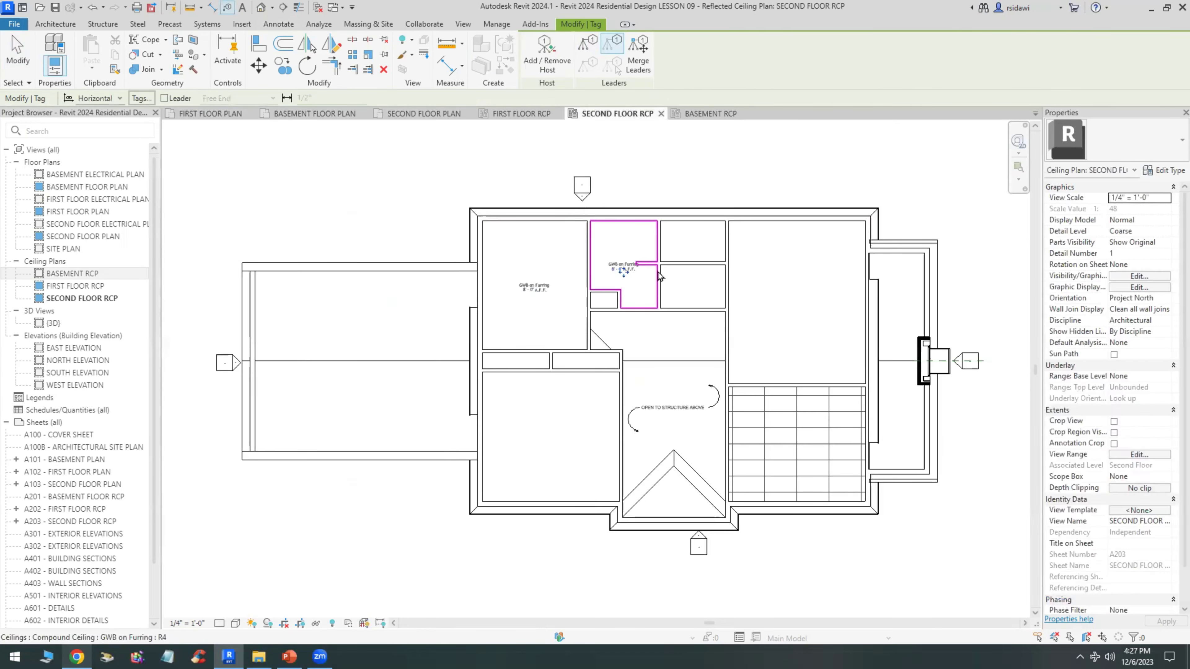
{"action": "left_click", "coordinate": [698, 253]}
{"action": "left_click", "coordinate": [699, 299]}
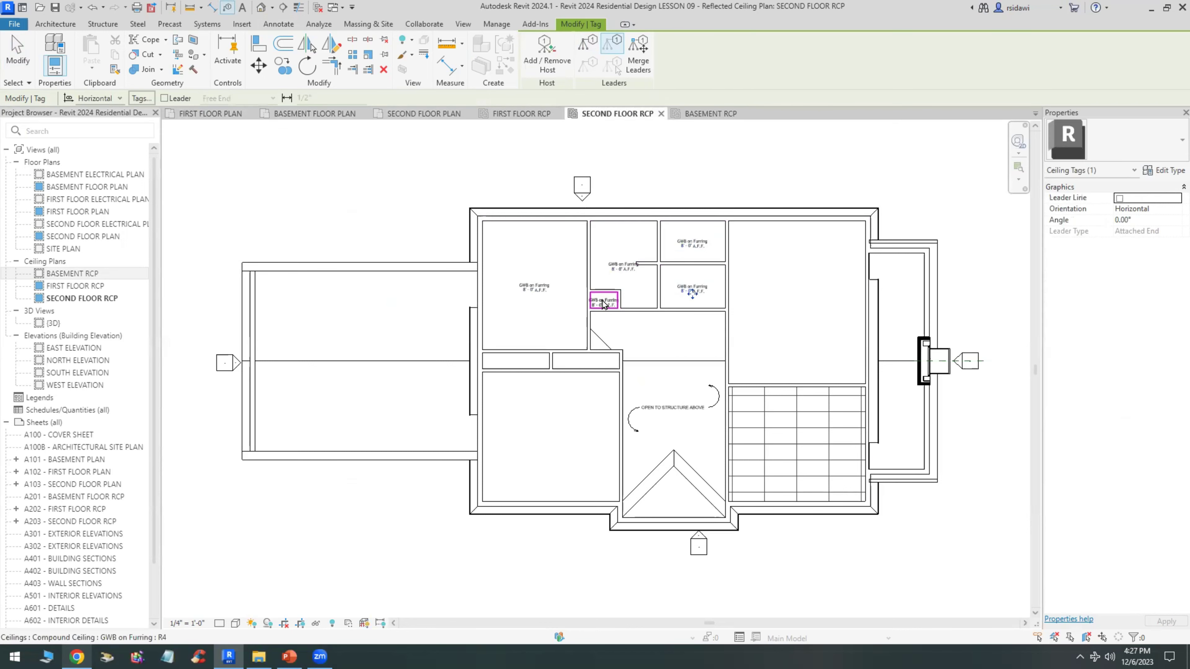
{"action": "left_click", "coordinate": [601, 302]}
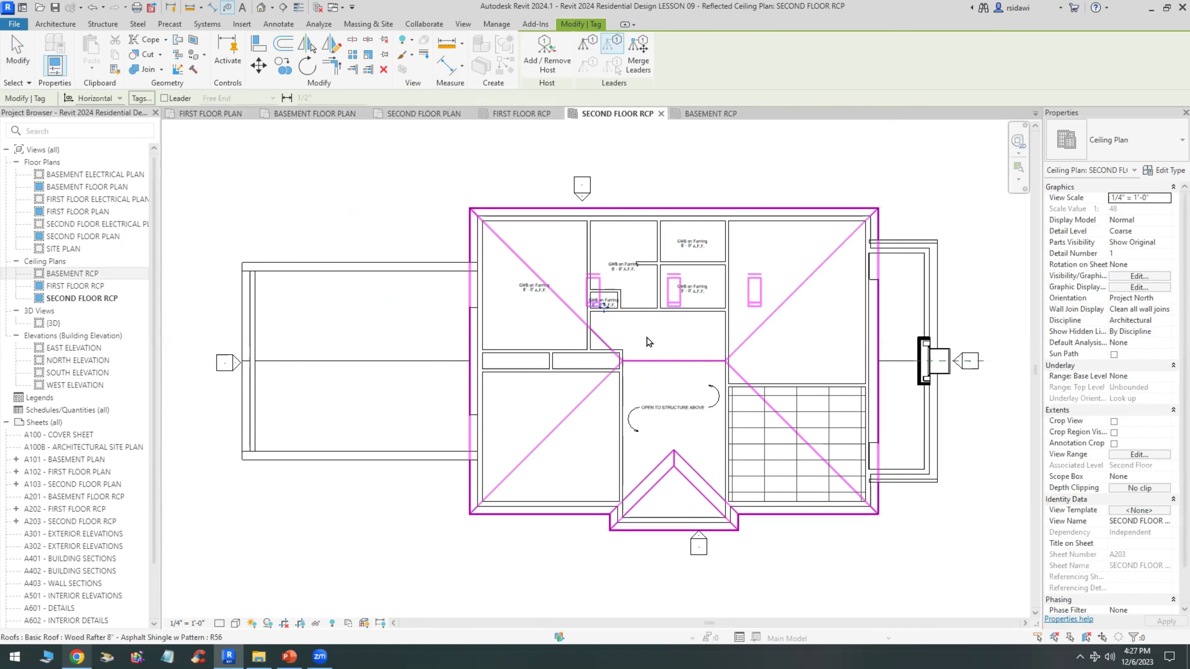
{"action": "left_click", "coordinate": [515, 362]}
{"action": "left_click", "coordinate": [585, 362]}
{"action": "left_click", "coordinate": [851, 372]}
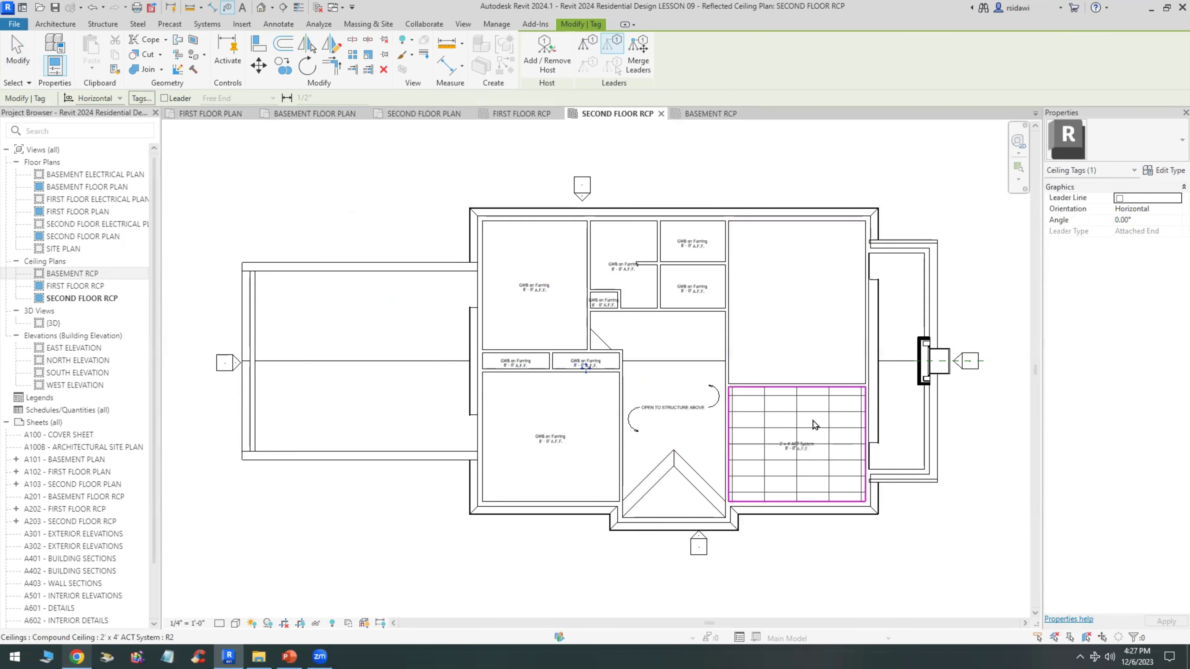
{"action": "left_click", "coordinate": [811, 417]}
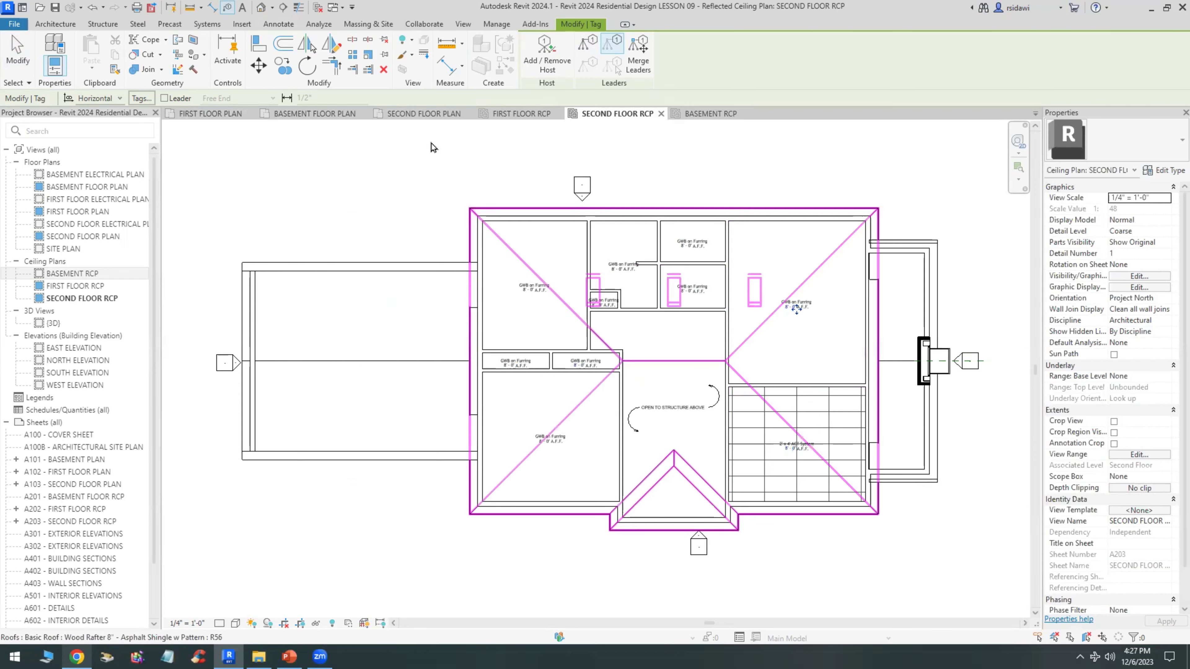
{"action": "left_click", "coordinate": [424, 114]}
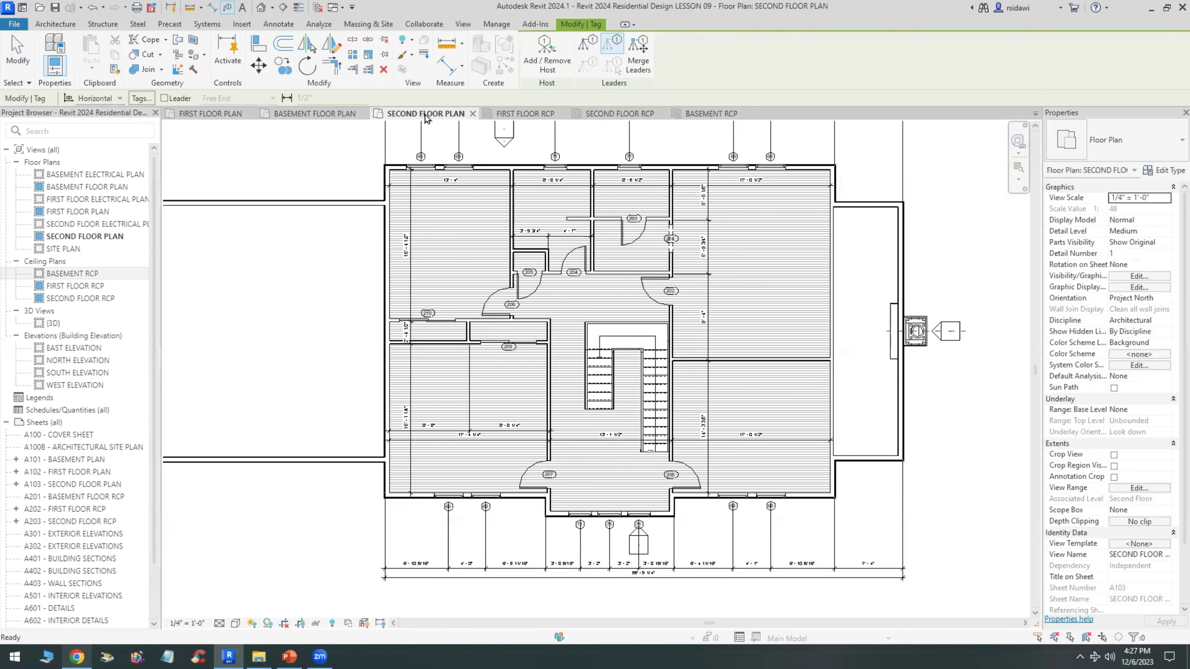
Tag the seven FIRST FLOOR RCP ceilings, including the stair room and acoustic tile ceiling
{"action": "left_click", "coordinate": [510, 117]}
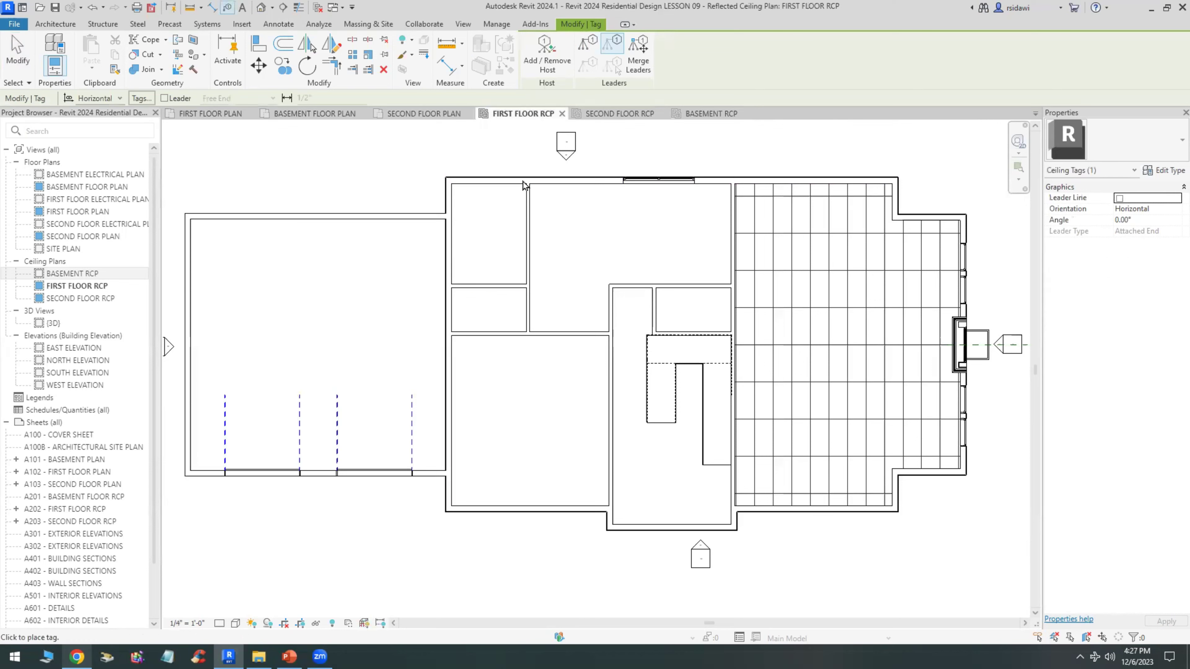
{"action": "left_click", "coordinate": [487, 241]}
{"action": "left_click", "coordinate": [487, 309]}
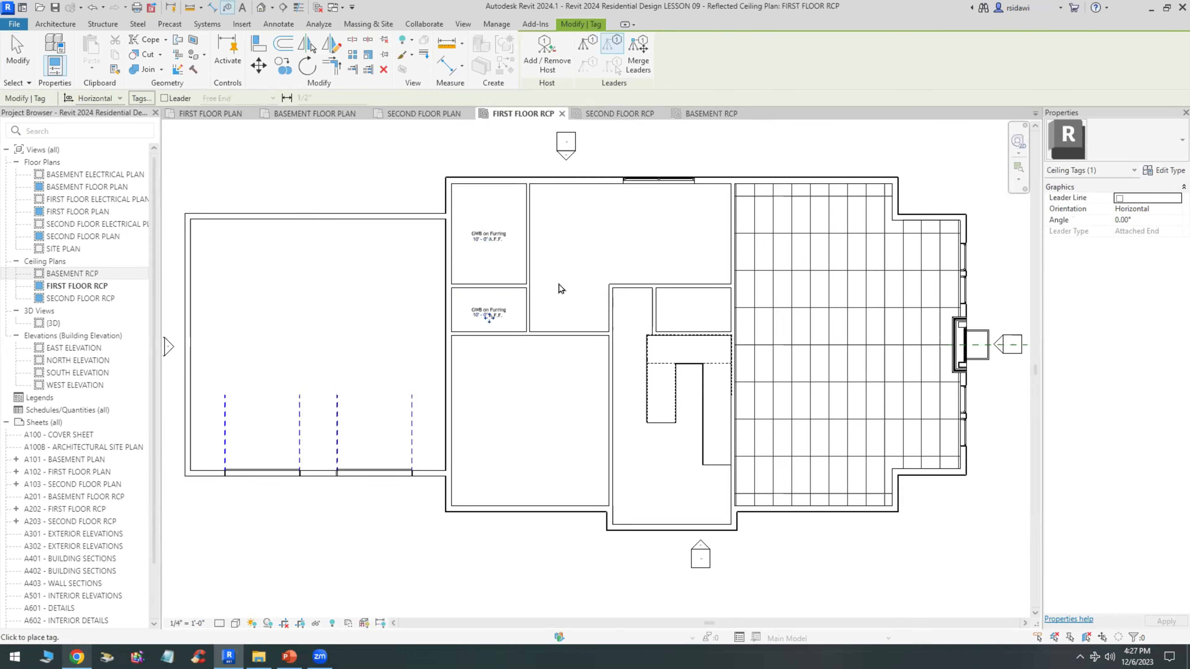
{"action": "scroll", "coordinate": [693, 249], "scroll_direction": "up", "scroll_amount": 1}
{"action": "left_click", "coordinate": [619, 261]}
{"action": "left_click", "coordinate": [504, 451]}
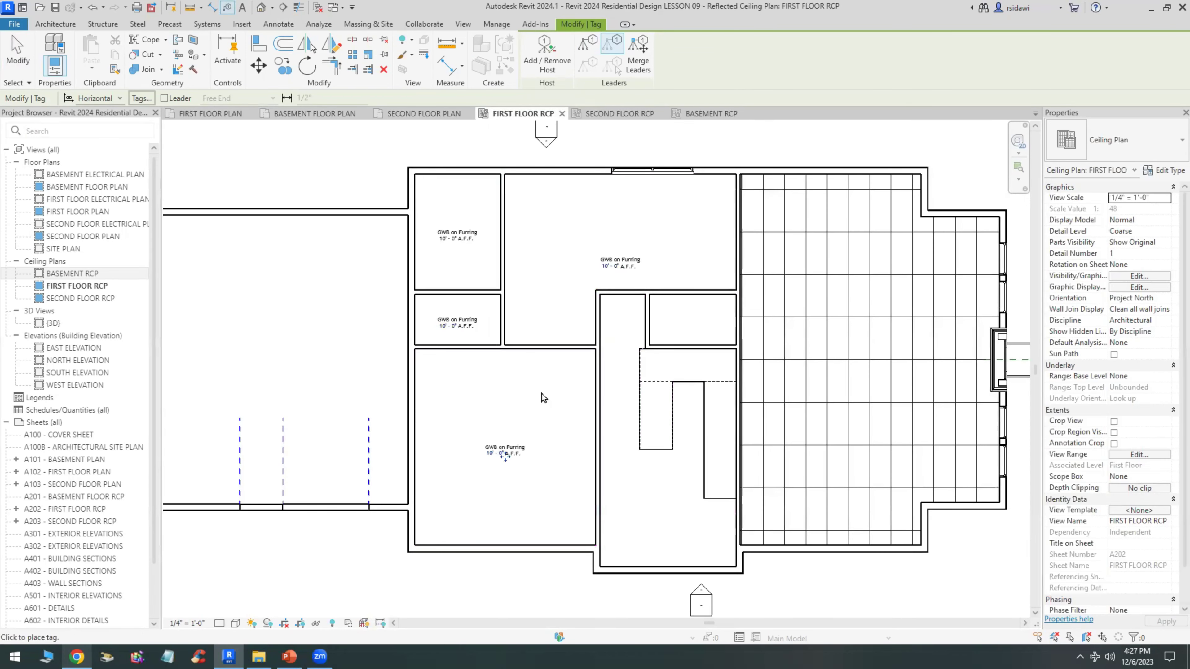
{"action": "left_click", "coordinate": [666, 435]}
{"action": "left_click", "coordinate": [706, 328]}
{"action": "left_click", "coordinate": [868, 367]}
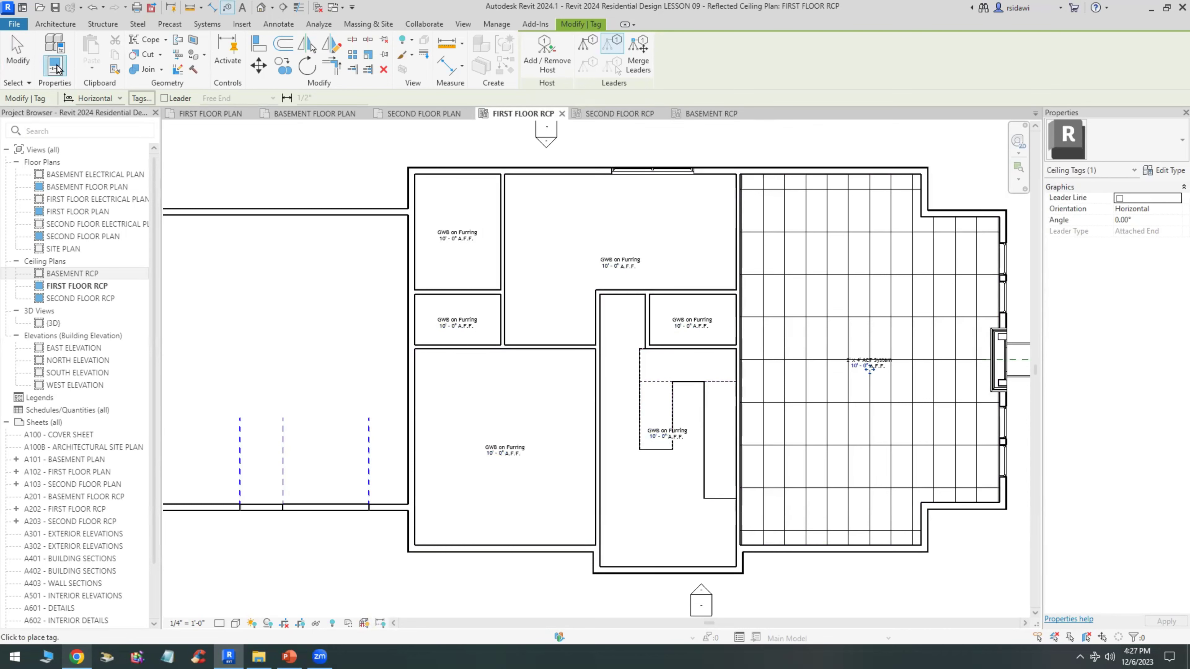
Stop placing tags and save the project
{"action": "left_click", "coordinate": [18, 52]}
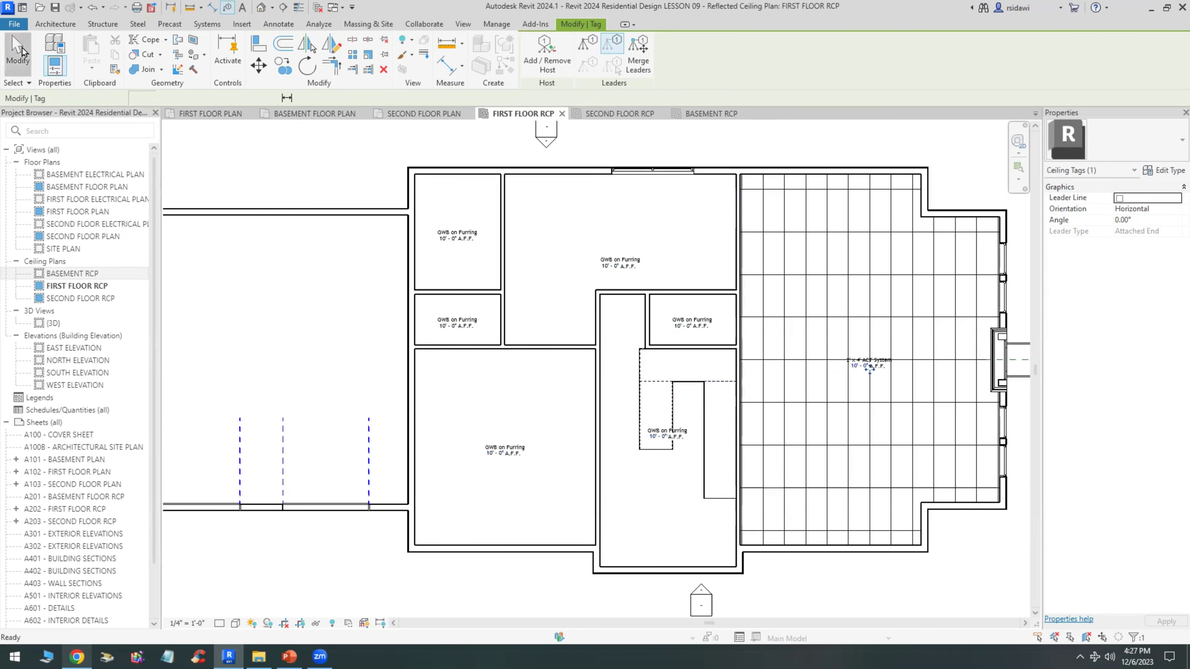
{"action": "left_click", "coordinate": [54, 8]}
{"action": "key", "text": "Escape"}
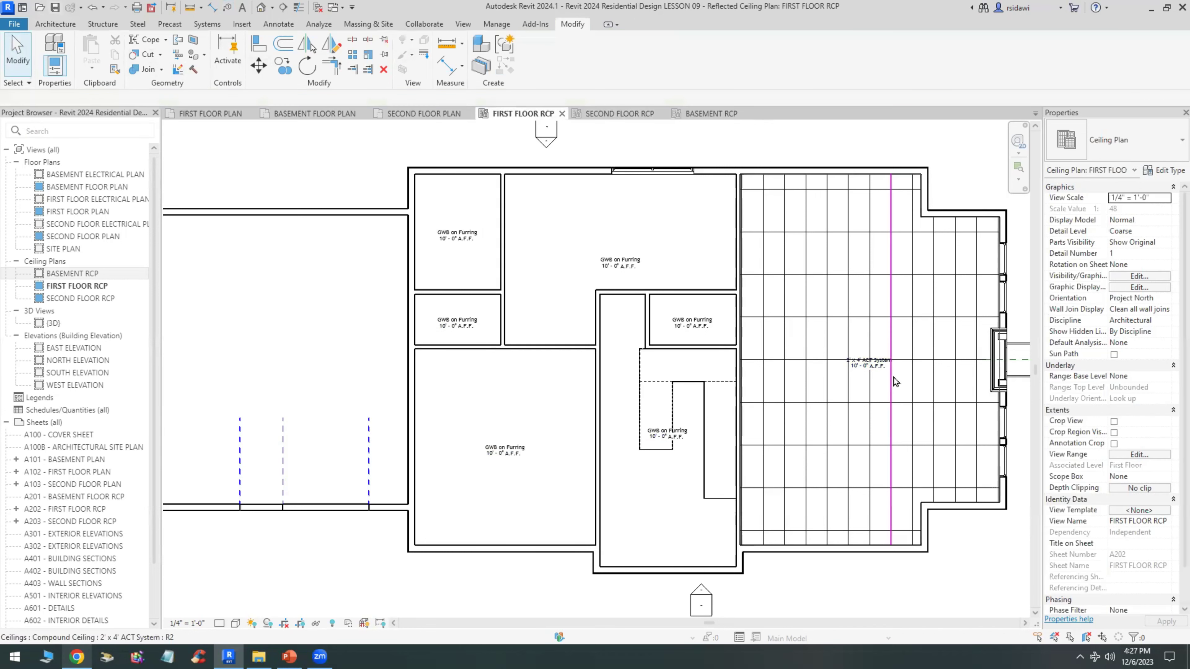
{"action": "scroll", "coordinate": [897, 372], "scroll_direction": "up", "scroll_amount": 2}
{"action": "scroll", "coordinate": [880, 372], "scroll_direction": "up", "scroll_amount": 2}
{"action": "scroll", "coordinate": [866, 372], "scroll_direction": "up", "scroll_amount": 2}
{"action": "scroll", "coordinate": [866, 372], "scroll_direction": "up", "scroll_amount": 2}
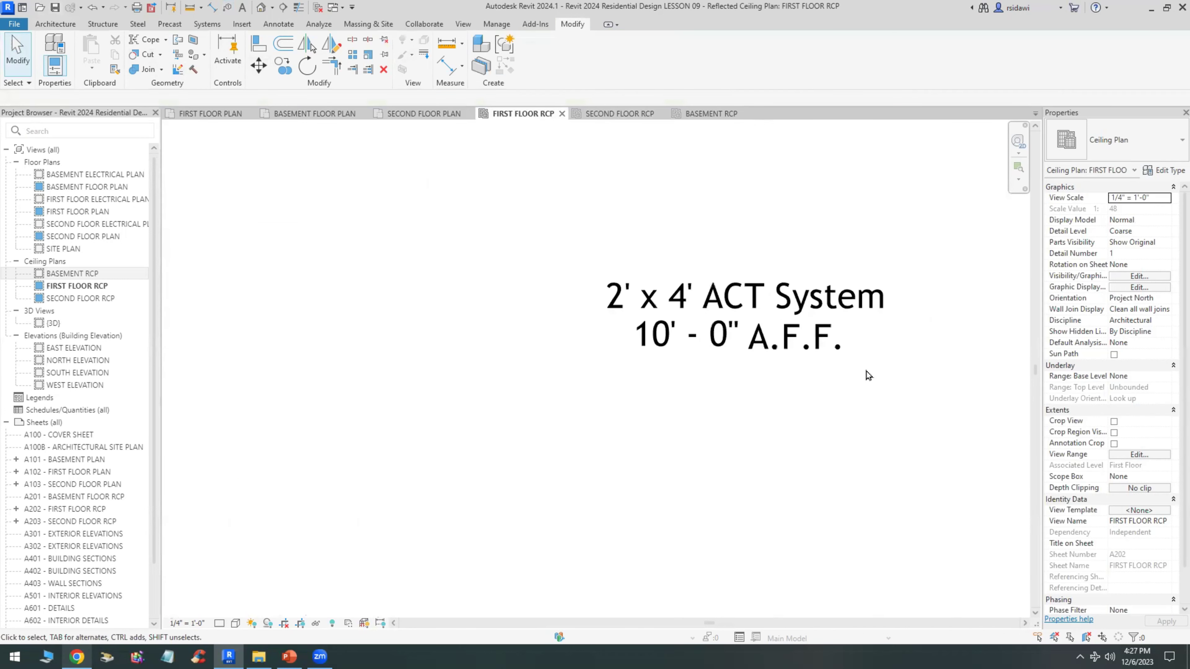
{"action": "scroll", "coordinate": [866, 376], "scroll_direction": "down", "scroll_amount": 3}
{"action": "scroll", "coordinate": [797, 363], "scroll_direction": "down", "scroll_amount": 3}
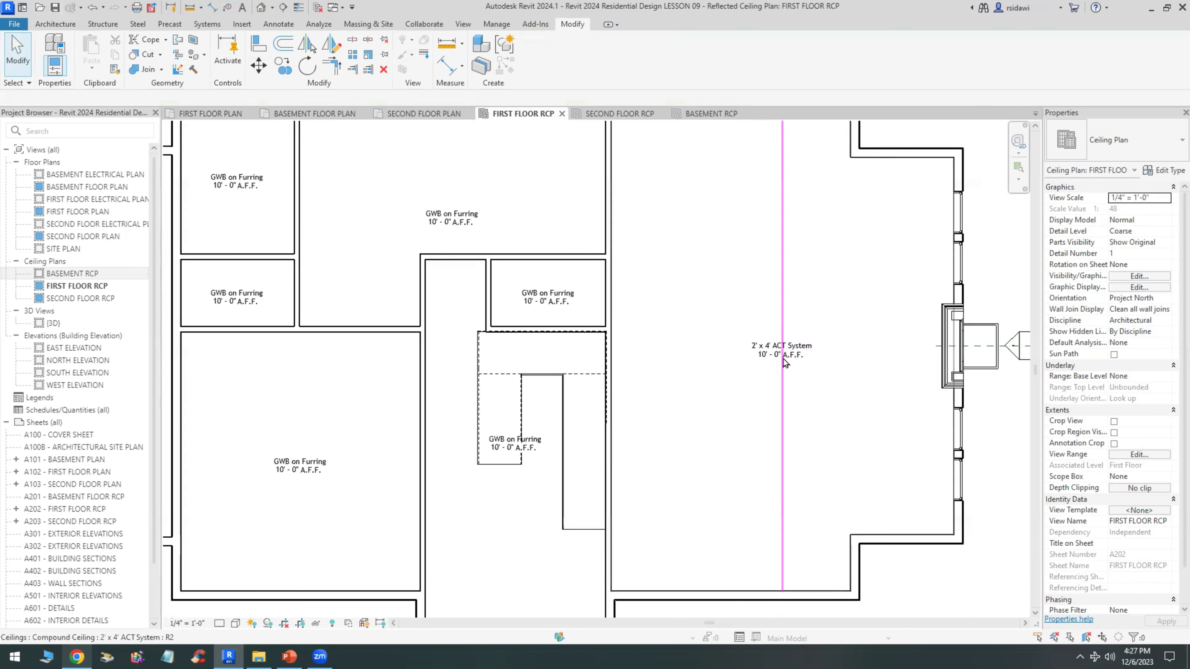
Move the ACT System tag lower and the stair-area GWB tag below the stair outline
{"action": "left_click", "coordinate": [787, 361]}
{"action": "left_click_drag", "start_coordinate": [789, 367], "coordinate": [789, 382]}
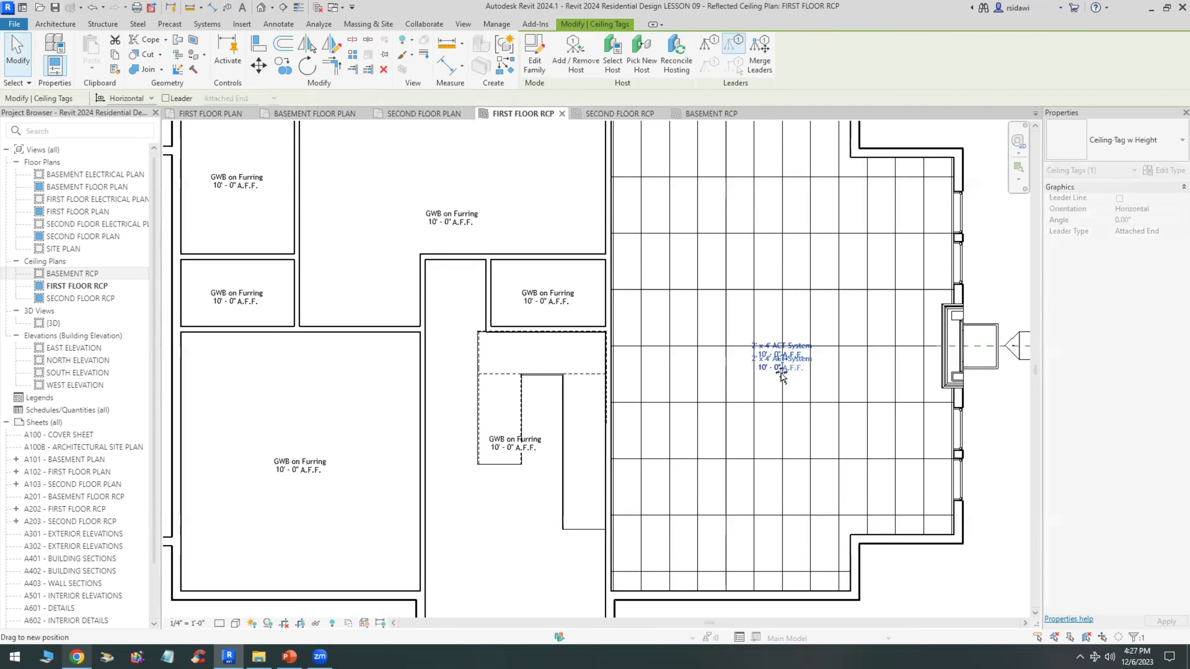
{"action": "left_click", "coordinate": [768, 393]}
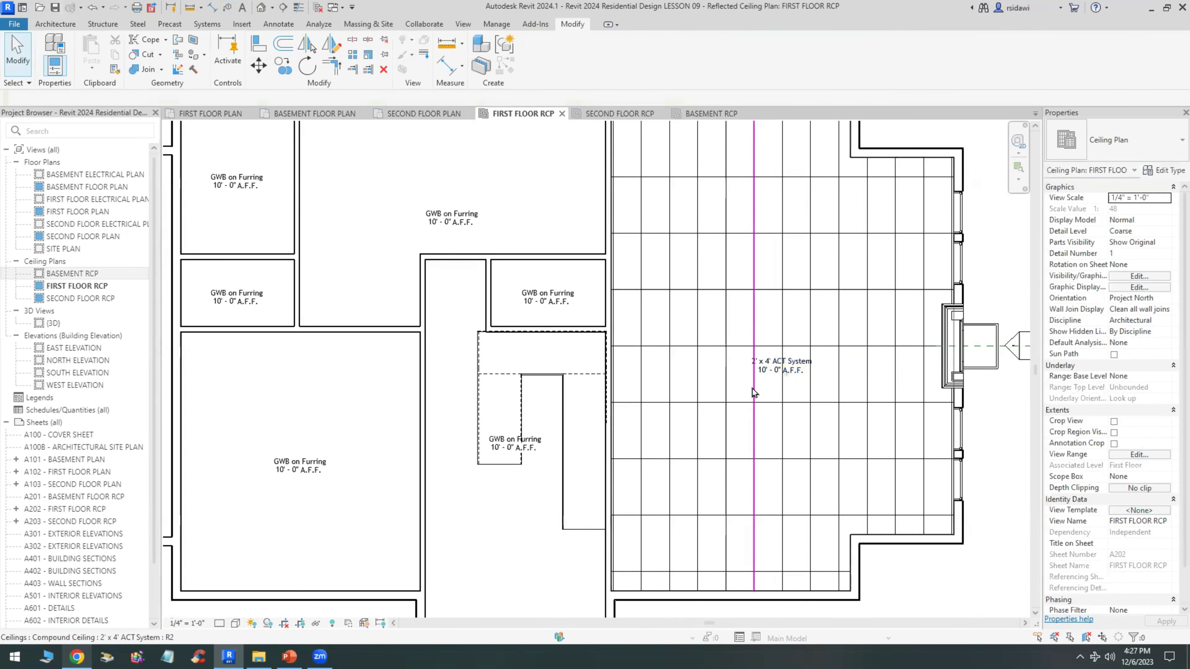
{"action": "scroll", "coordinate": [768, 394], "scroll_direction": "down", "scroll_amount": 3}
{"action": "scroll", "coordinate": [625, 427], "scroll_direction": "up", "scroll_amount": 3}
{"action": "left_click", "coordinate": [628, 425]}
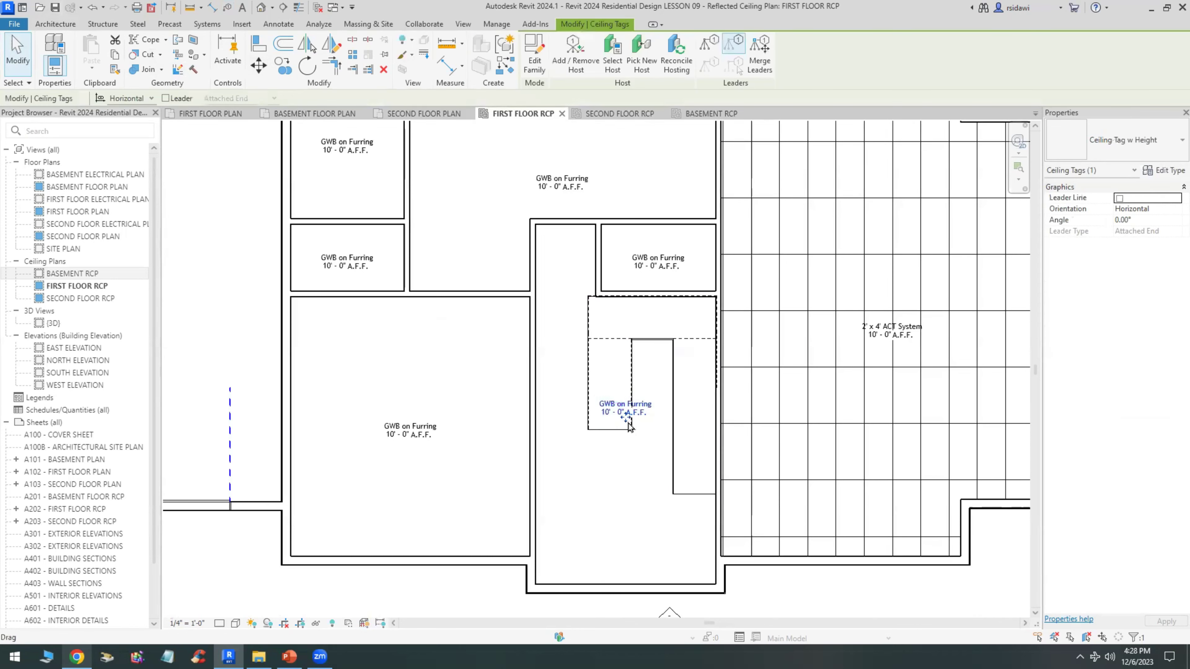
{"action": "left_click_drag", "start_coordinate": [627, 473], "coordinate": [626, 474]}
{"action": "left_click", "coordinate": [618, 489]}
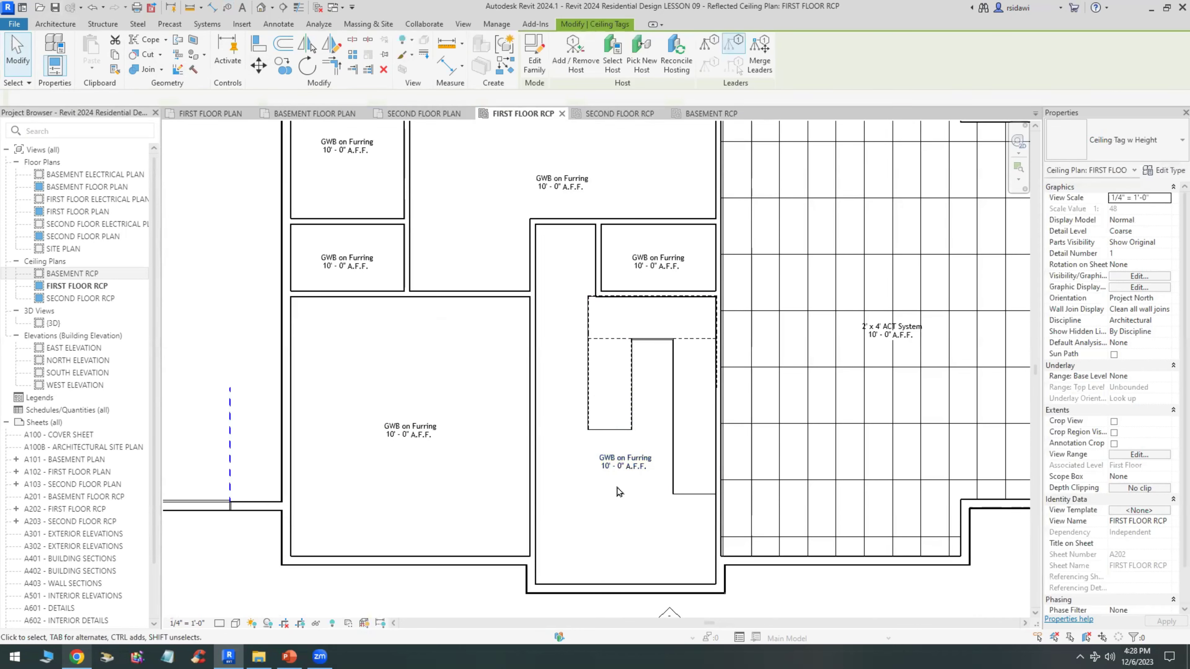
{"action": "scroll", "coordinate": [617, 488], "scroll_direction": "down", "scroll_amount": 3}
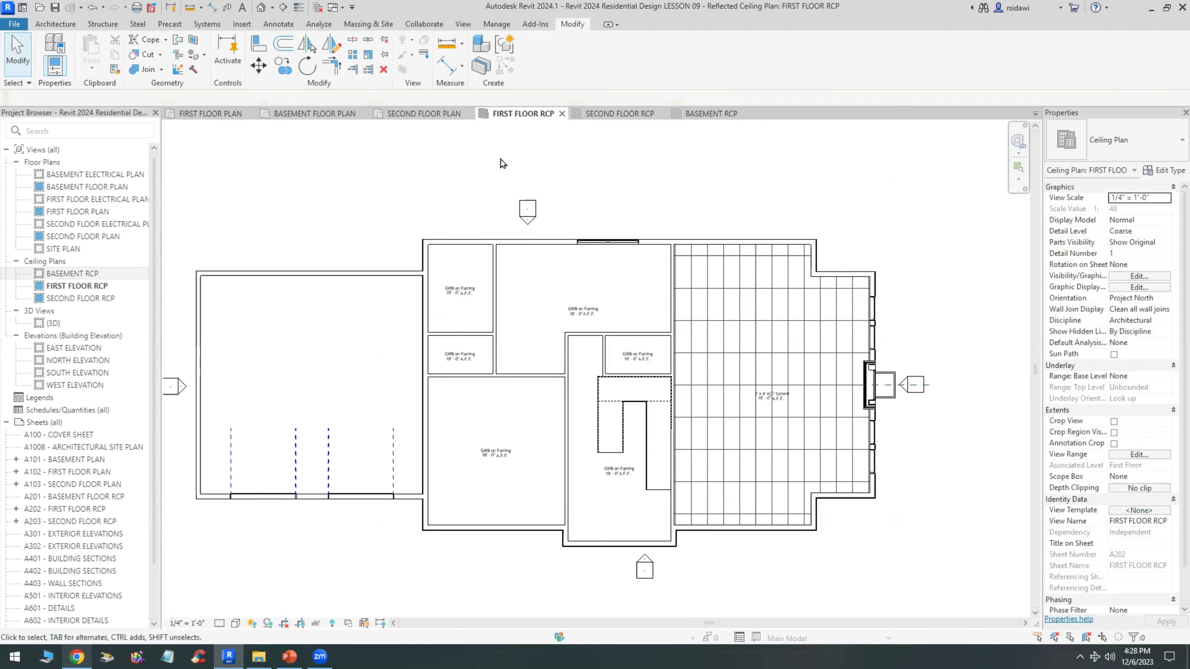
Hide the elevation marker category in the BASEMENT RCP
{"action": "left_click", "coordinate": [711, 115]}
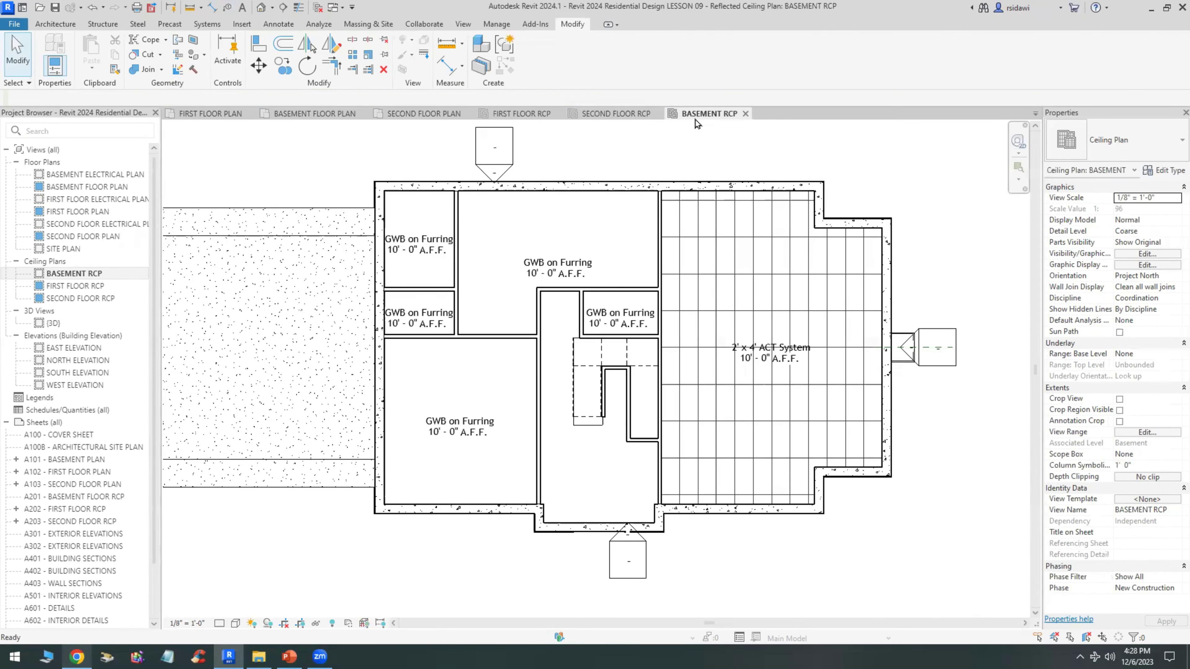
{"action": "scroll", "coordinate": [715, 324], "scroll_direction": "down", "scroll_amount": 3}
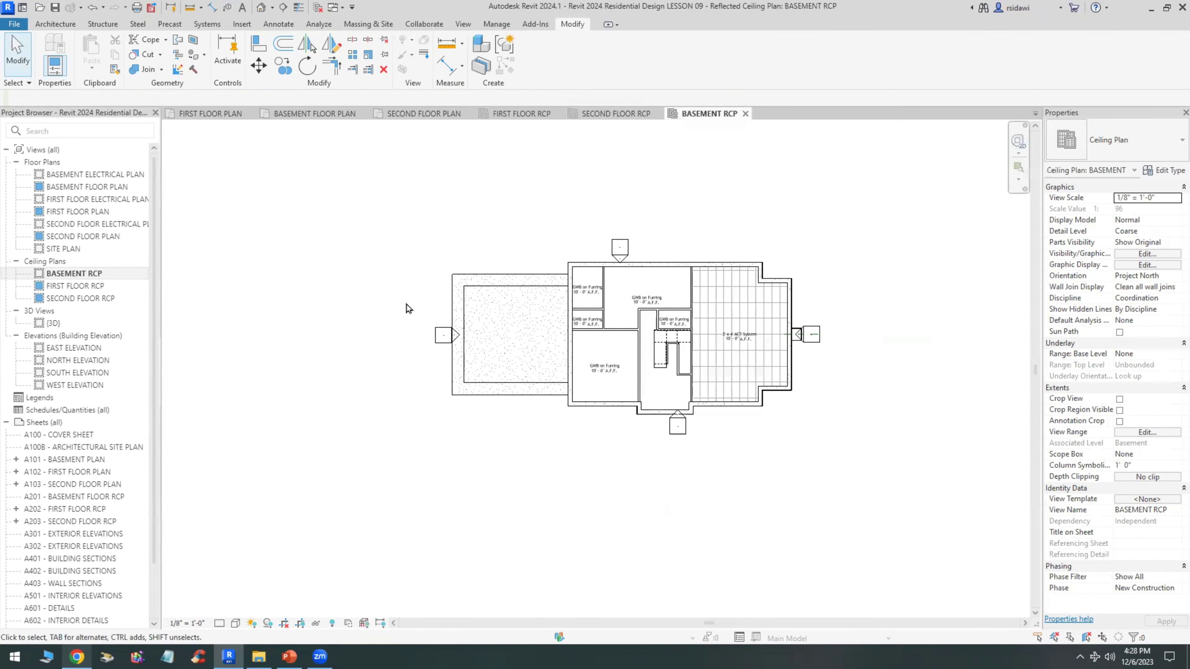
{"action": "scroll", "coordinate": [407, 314], "scroll_direction": "up", "scroll_amount": 2}
{"action": "left_click_drag", "start_coordinate": [412, 327], "coordinate": [523, 394]}
{"action": "right_click", "coordinate": [388, 377]}
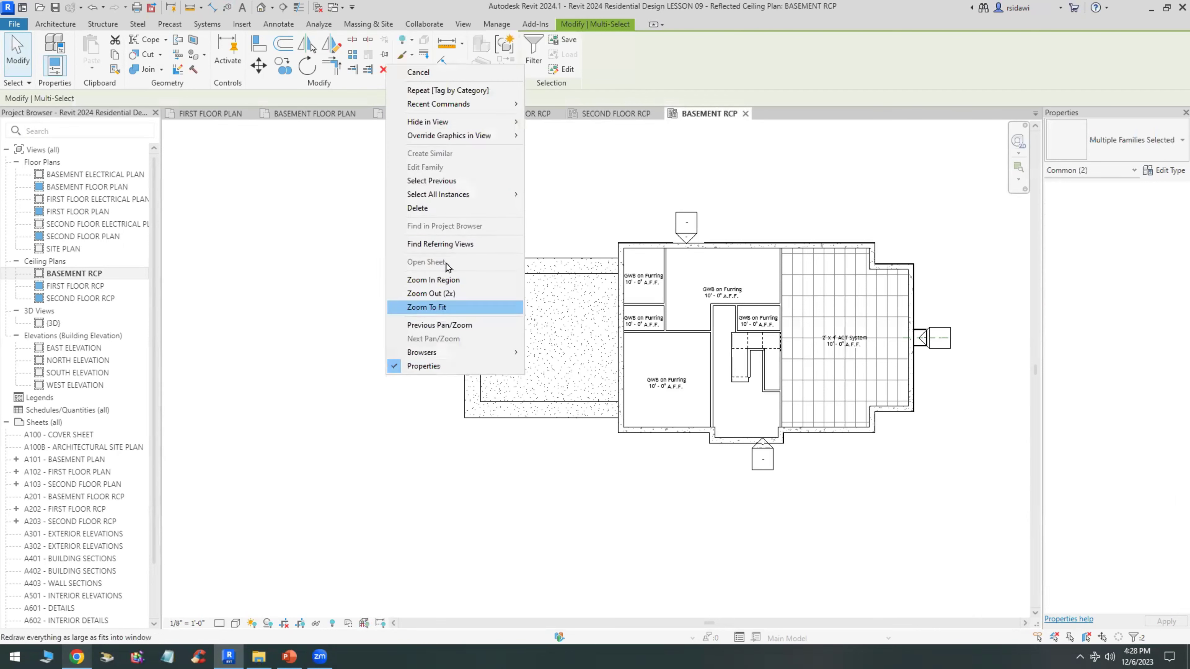
{"action": "left_click", "coordinate": [542, 136]}
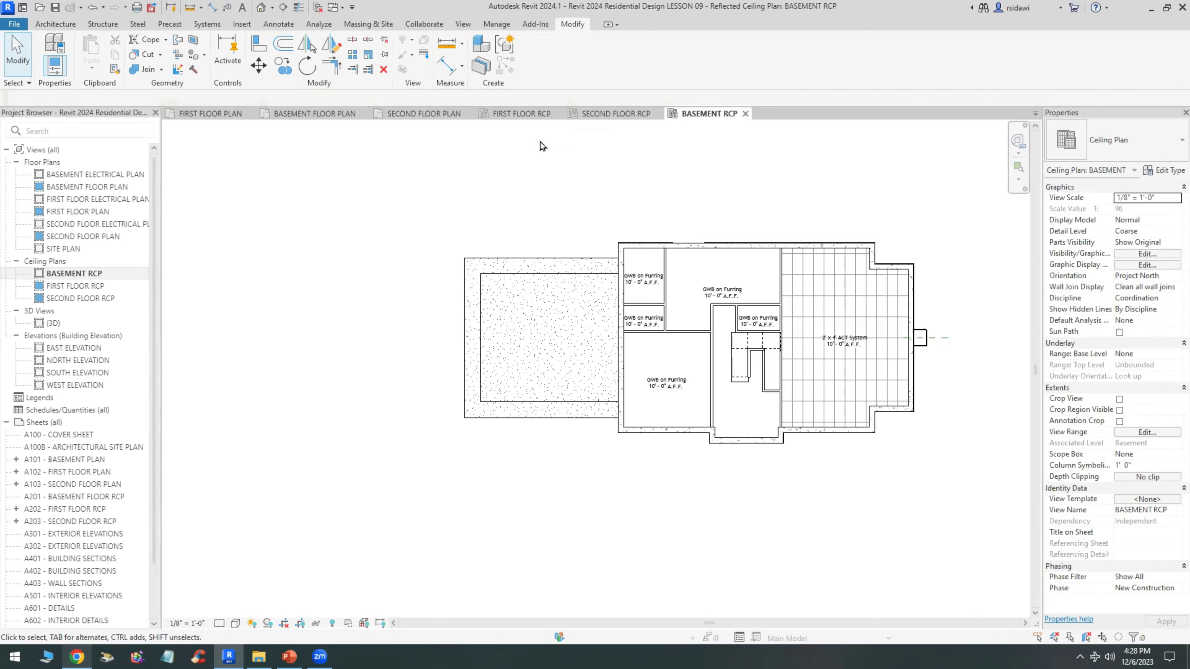
Hide the elevation marker category in the SECOND FLOOR and FIRST FLOOR RCPs
{"action": "left_click", "coordinate": [600, 114]}
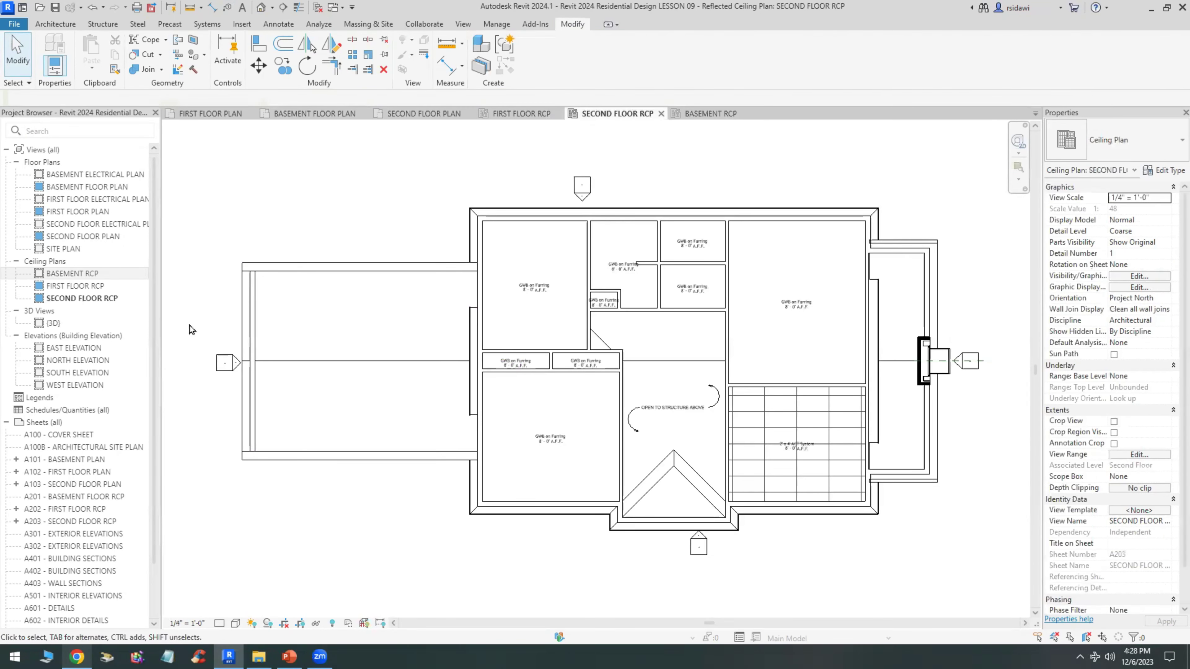
{"action": "left_click_drag", "start_coordinate": [191, 331], "coordinate": [248, 389]}
{"action": "right_click", "coordinate": [193, 421]}
{"action": "mouse_move", "coordinate": [234, 158]}
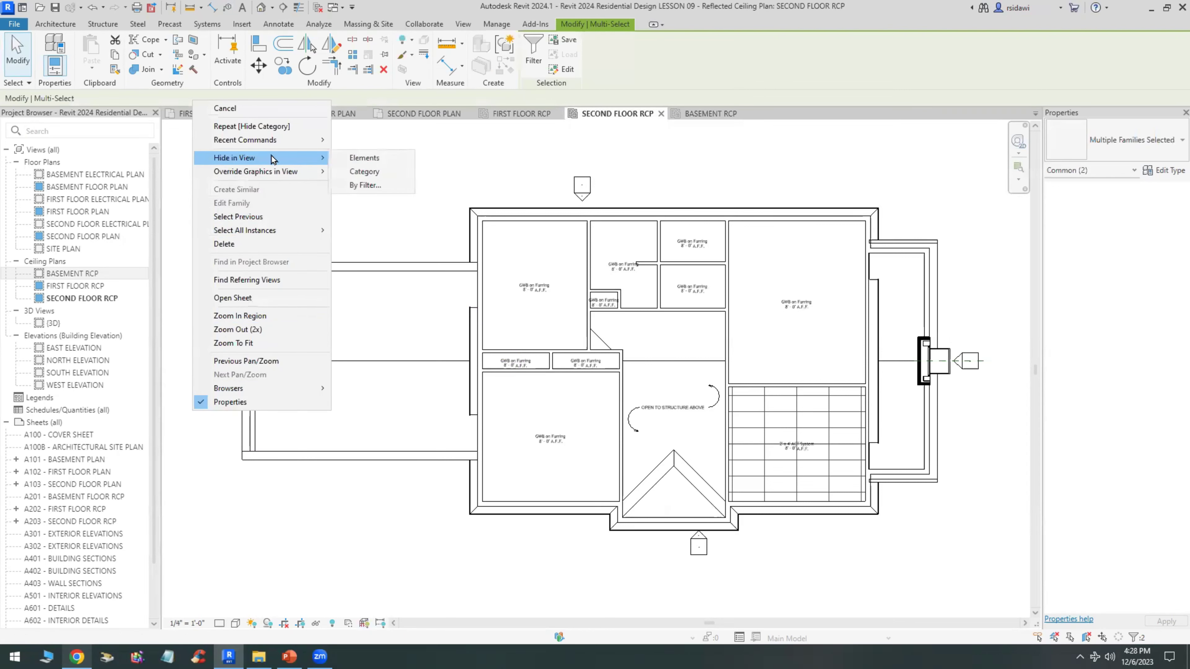
{"action": "left_click", "coordinate": [359, 172]}
{"action": "left_click", "coordinate": [520, 114]}
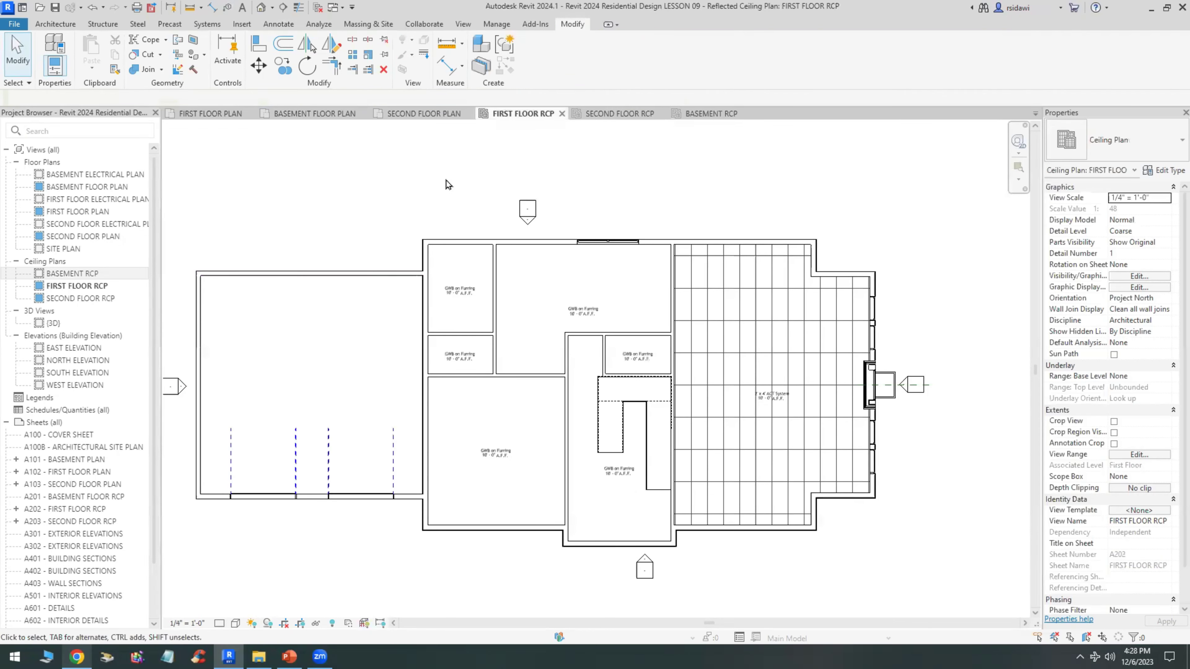
{"action": "right_click", "coordinate": [566, 197]}
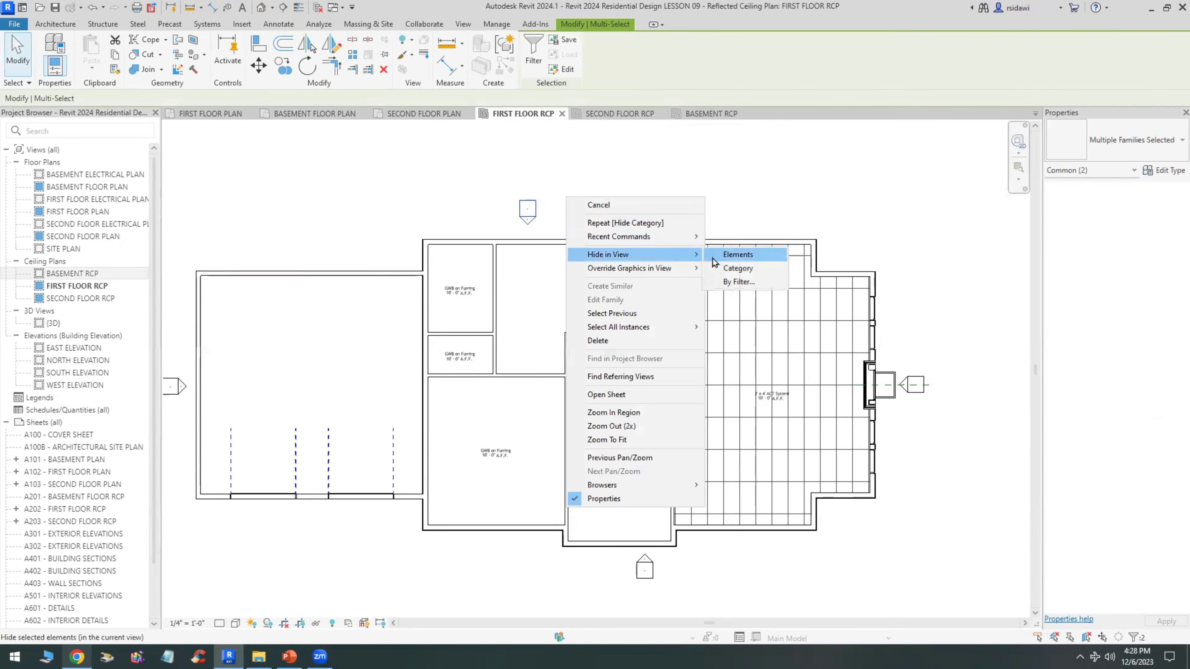
{"action": "left_click", "coordinate": [737, 271]}
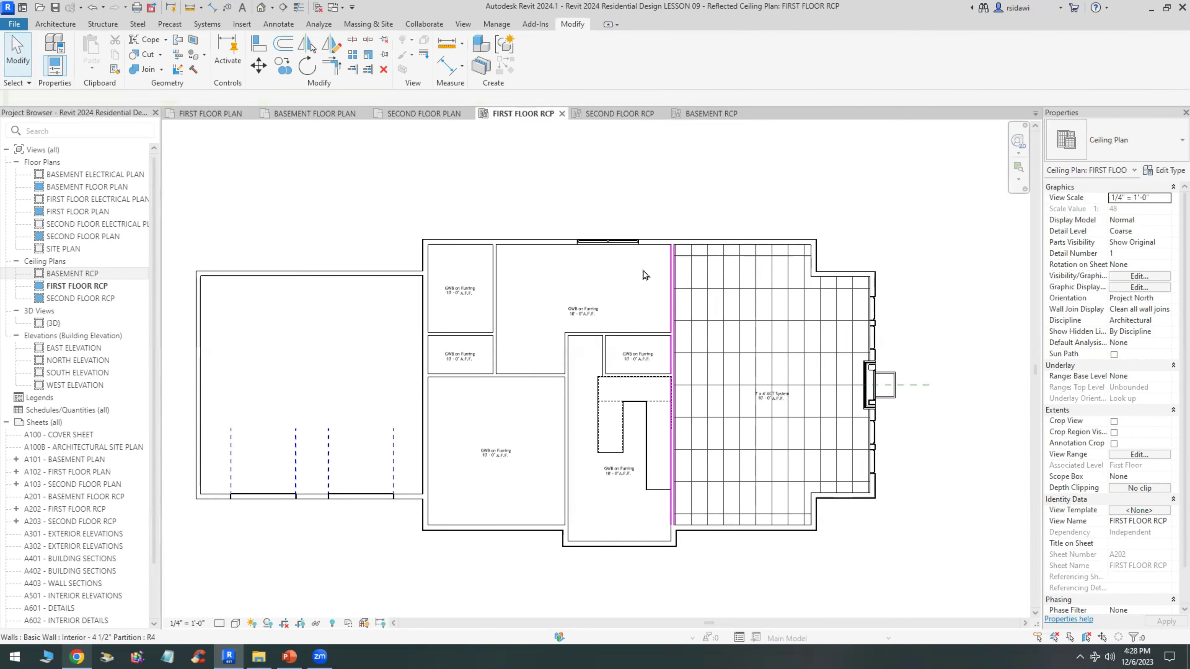
Zoom the BASEMENT RCP to fit, close all other views, and save
{"action": "left_click", "coordinate": [699, 120]}
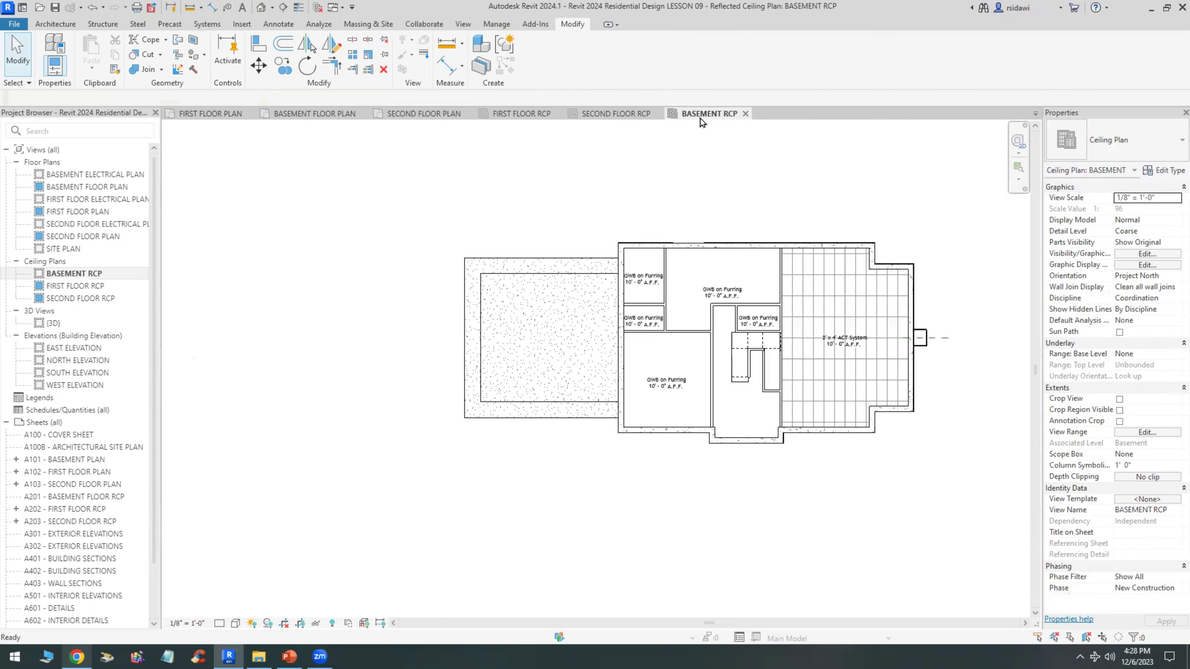
{"action": "right_click", "coordinate": [685, 185]}
{"action": "left_click", "coordinate": [726, 341]}
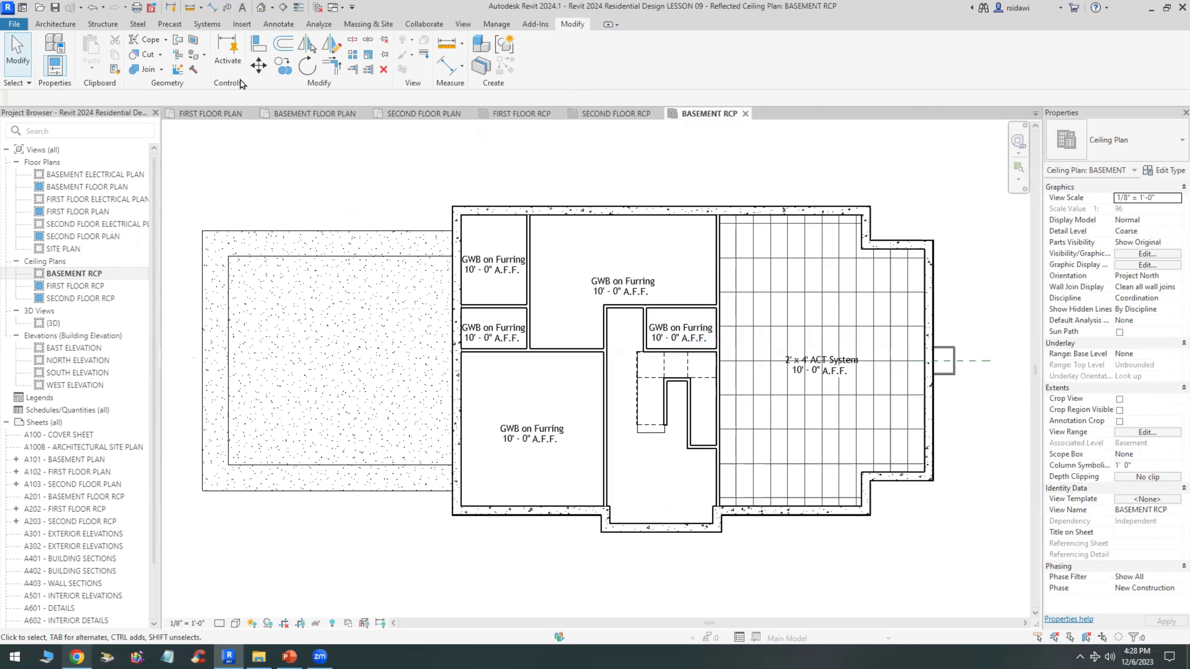
{"action": "left_click", "coordinate": [49, 26]}
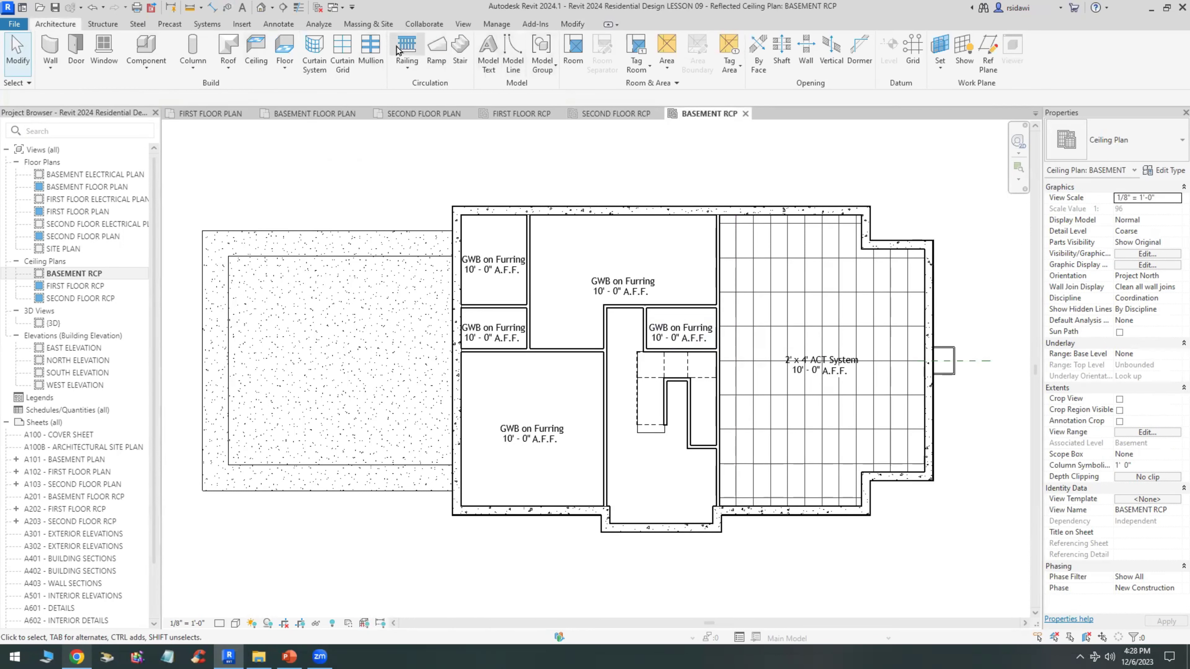
{"action": "left_click", "coordinate": [463, 25]}
{"action": "left_click", "coordinate": [1018, 52]}
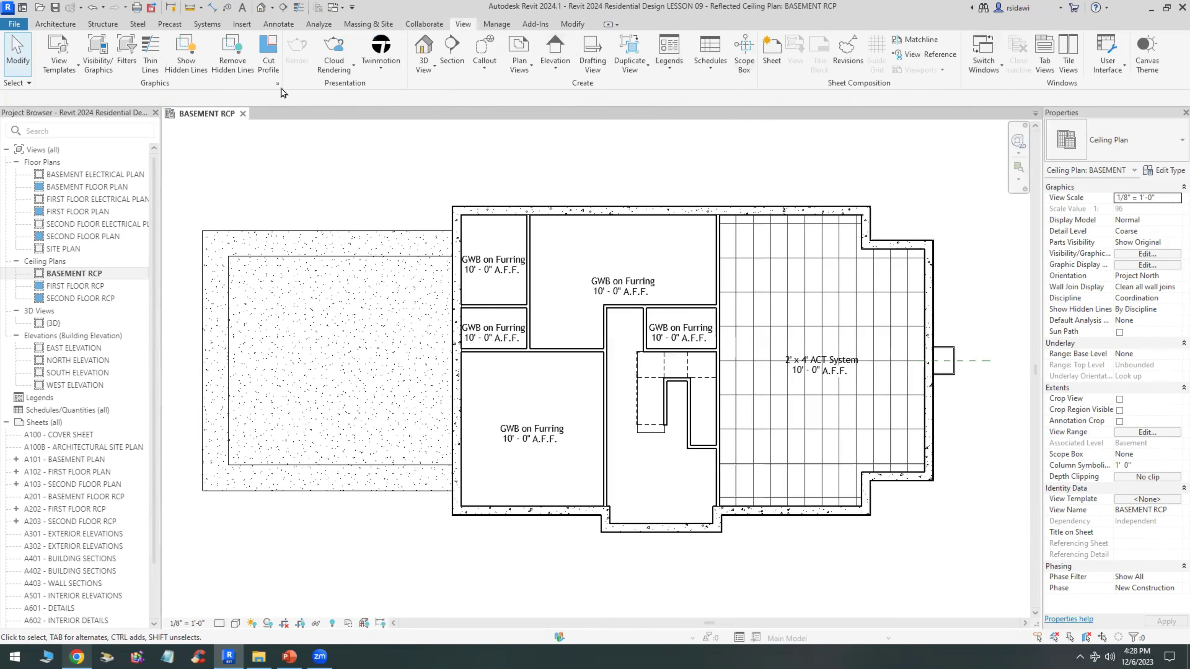
{"action": "left_click", "coordinate": [55, 8]}
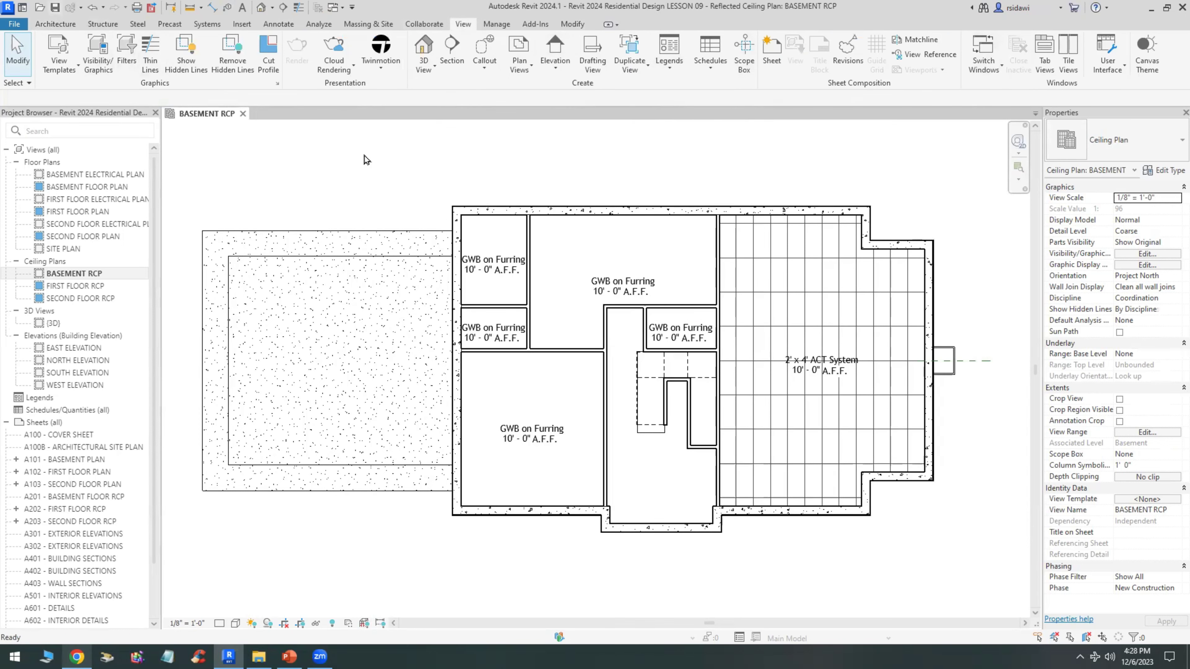
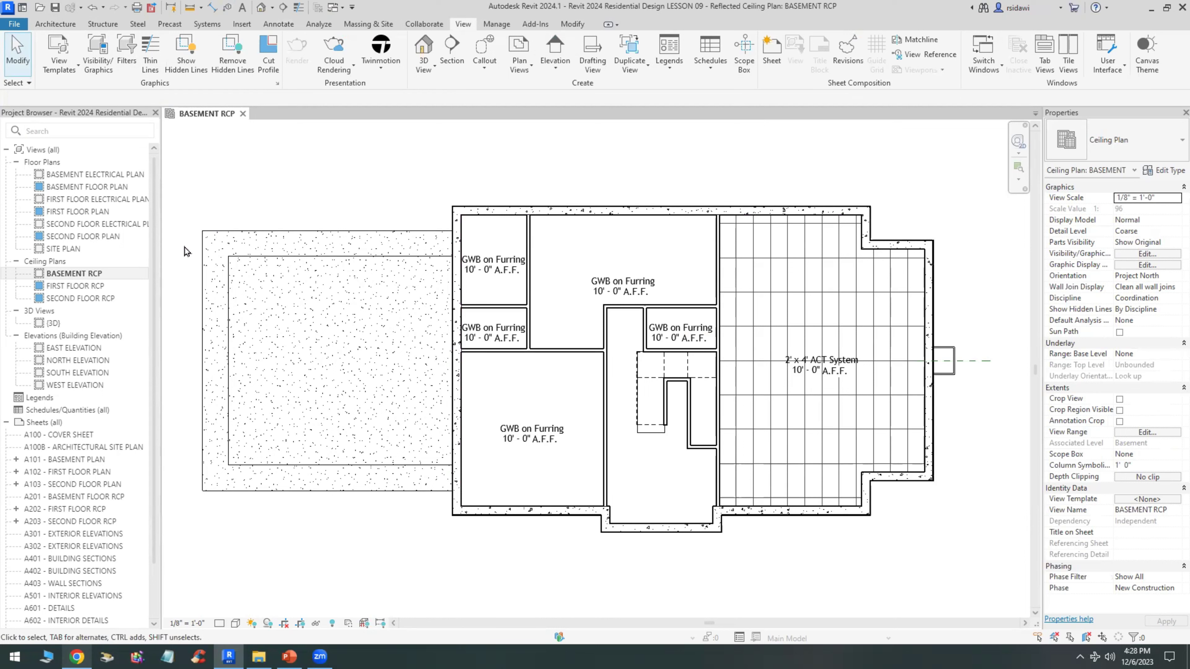
Switch from the FIRST FLOOR PLAN to the BASEMENT FLOOR PLAN view
{"action": "double_click", "coordinate": [79, 211]}
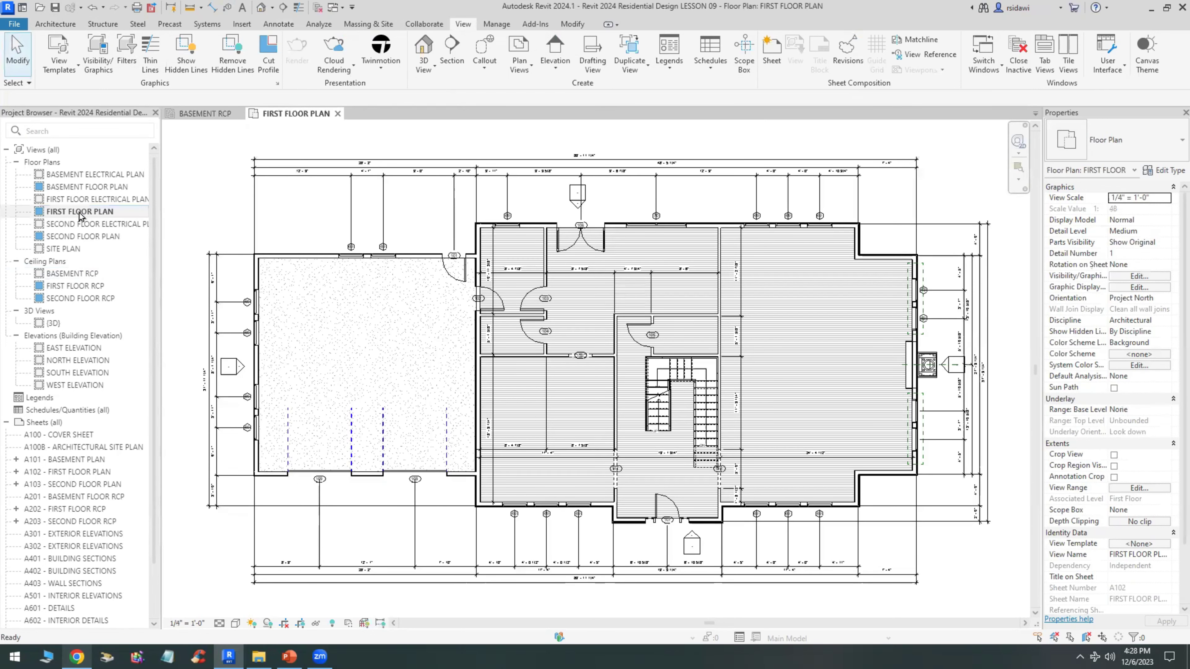
{"action": "key", "text": "ctrl+F4"}
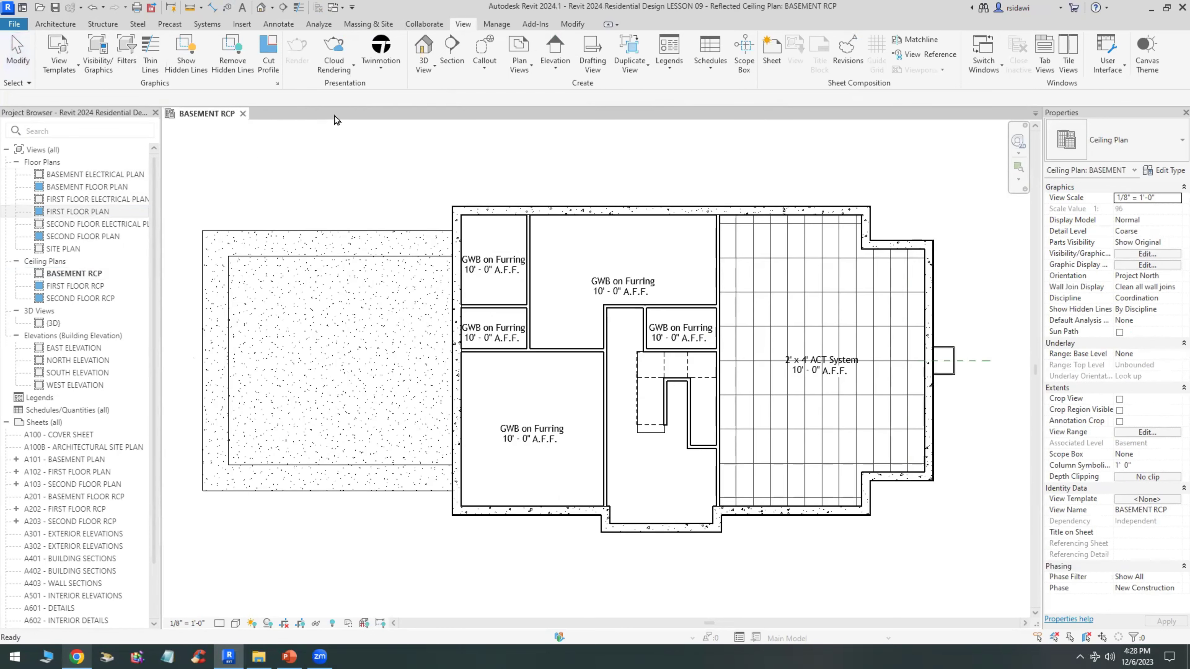
{"action": "double_click", "coordinate": [70, 187]}
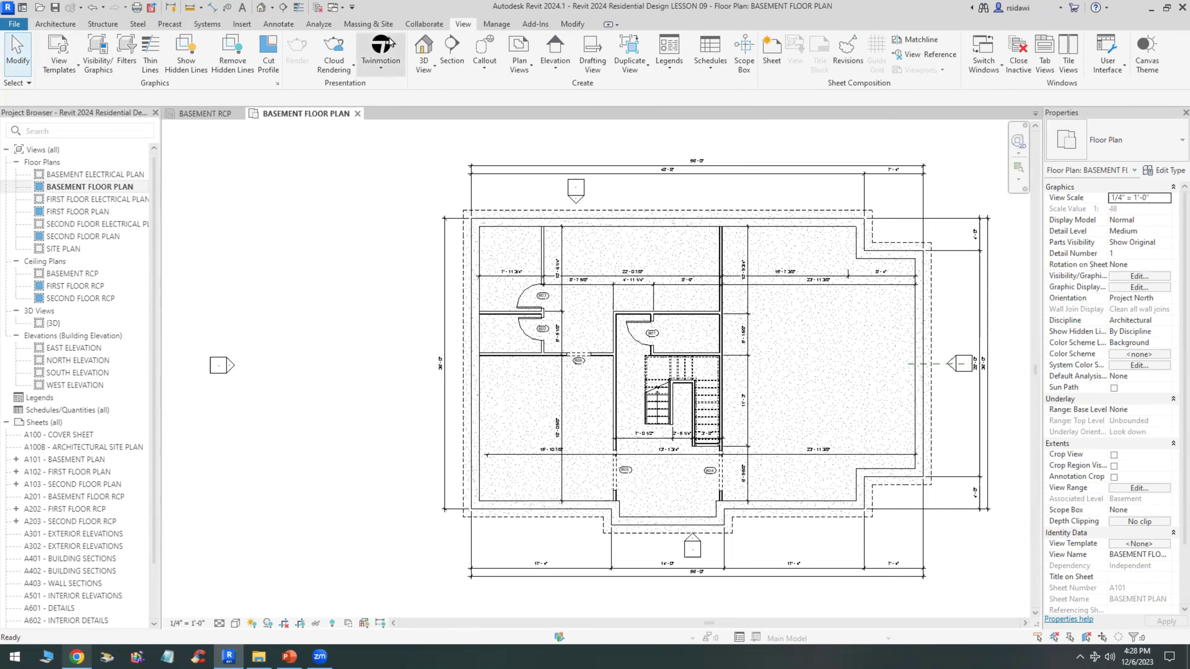
Place a camera in the lower basement room aimed upper right, widening its crop both sides
{"action": "left_click", "coordinate": [425, 75]}
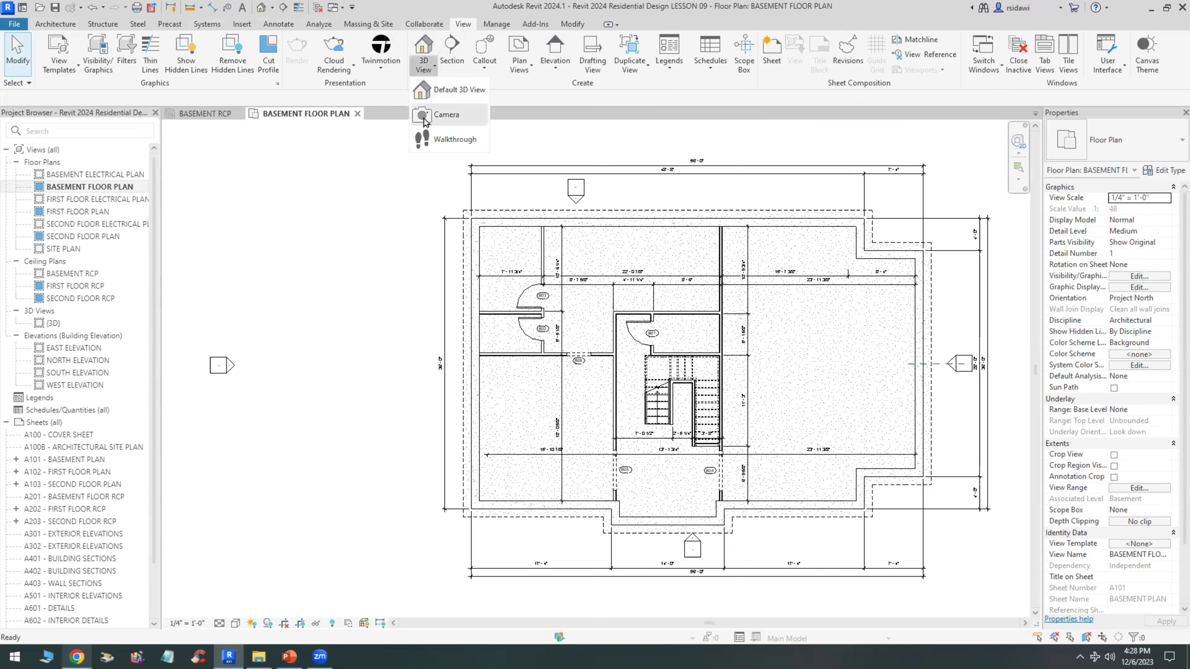
{"action": "left_click", "coordinate": [440, 107]}
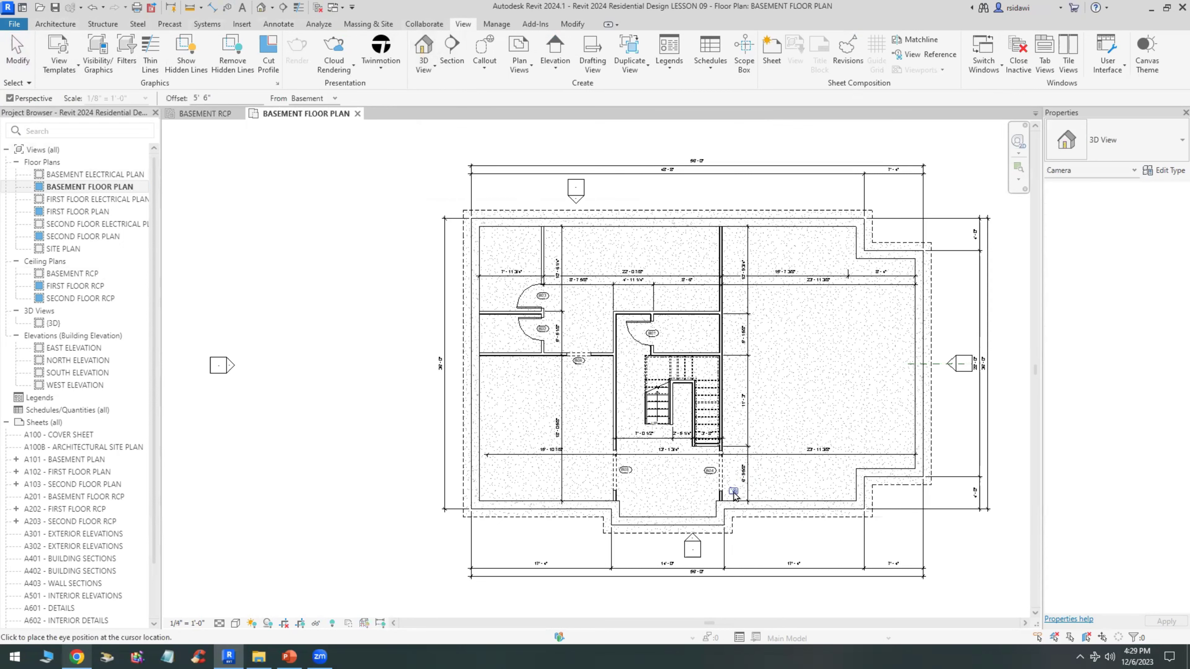
{"action": "left_click", "coordinate": [734, 492]}
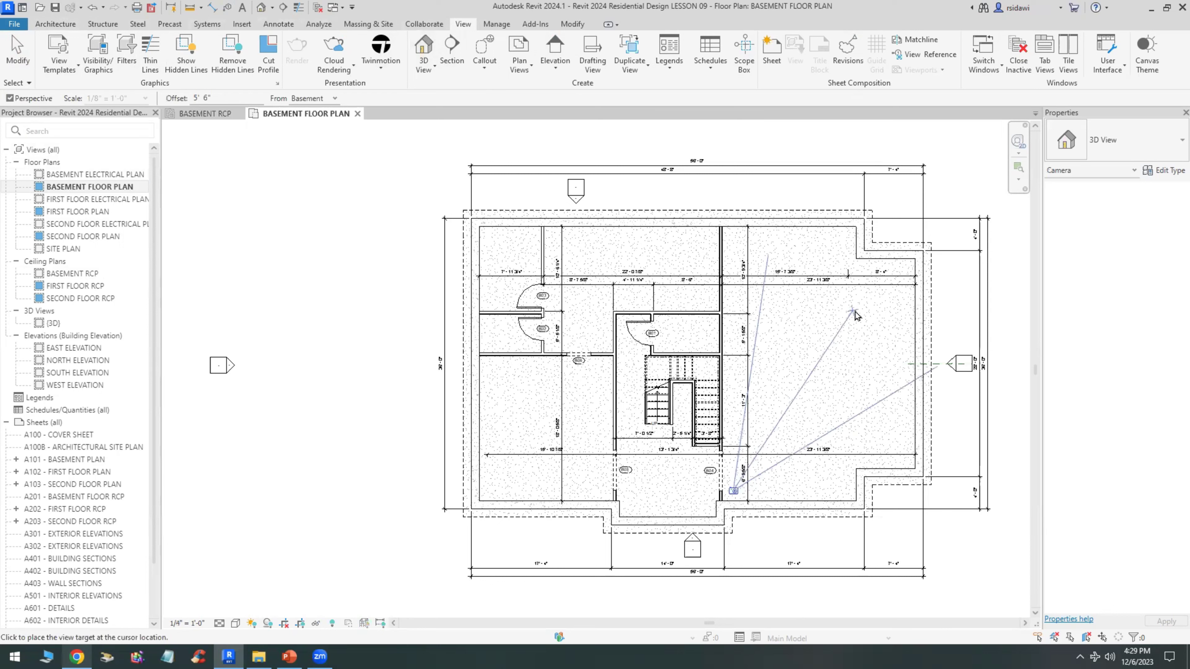
{"action": "left_click", "coordinate": [851, 294]}
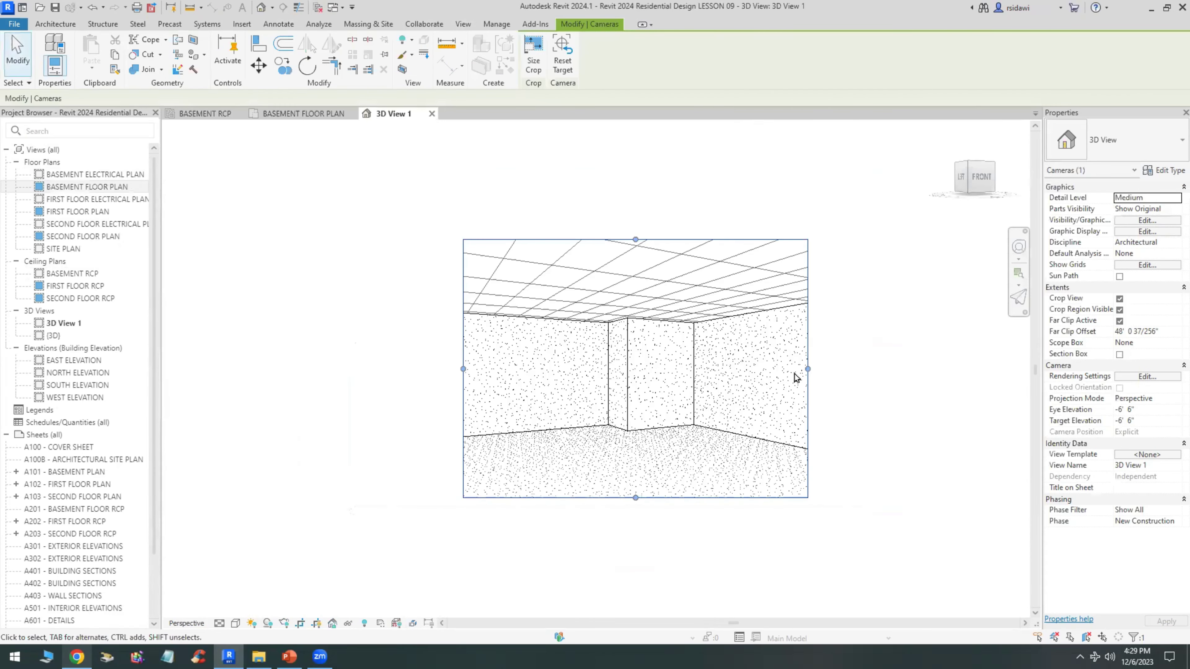
{"action": "left_click_drag", "start_coordinate": [808, 369], "coordinate": [881, 369]}
{"action": "left_click_drag", "start_coordinate": [438, 369], "coordinate": [370, 369]}
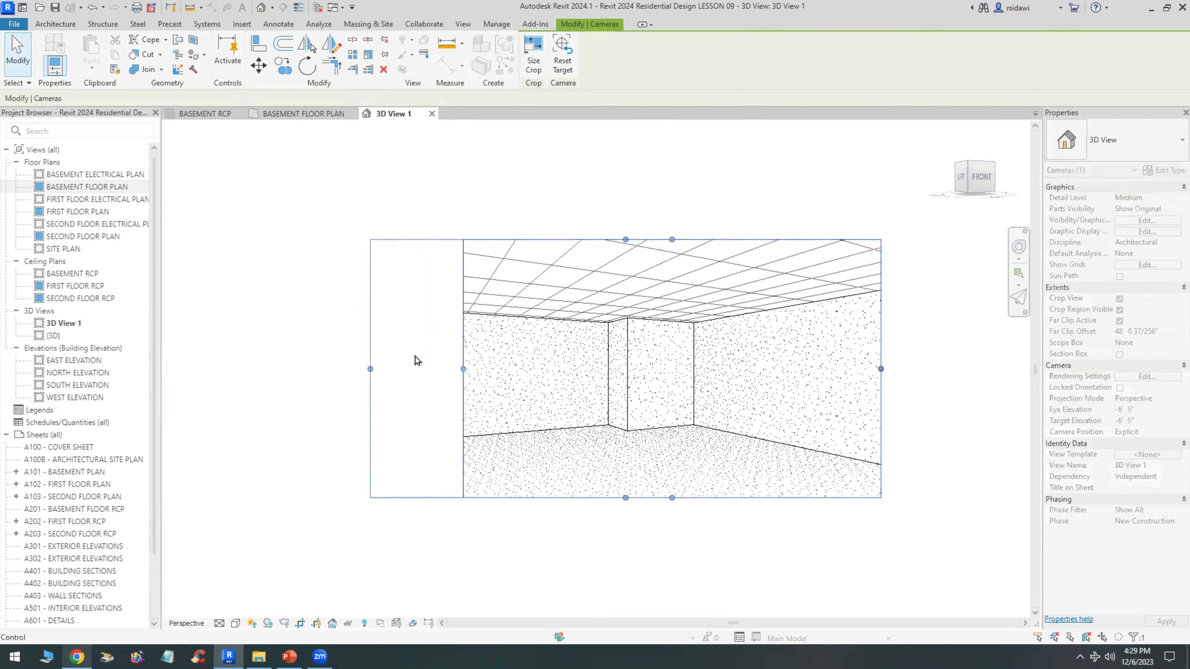
Tile the open views side by side and save the project
{"action": "key", "text": "w"}
{"action": "key", "text": "t"}
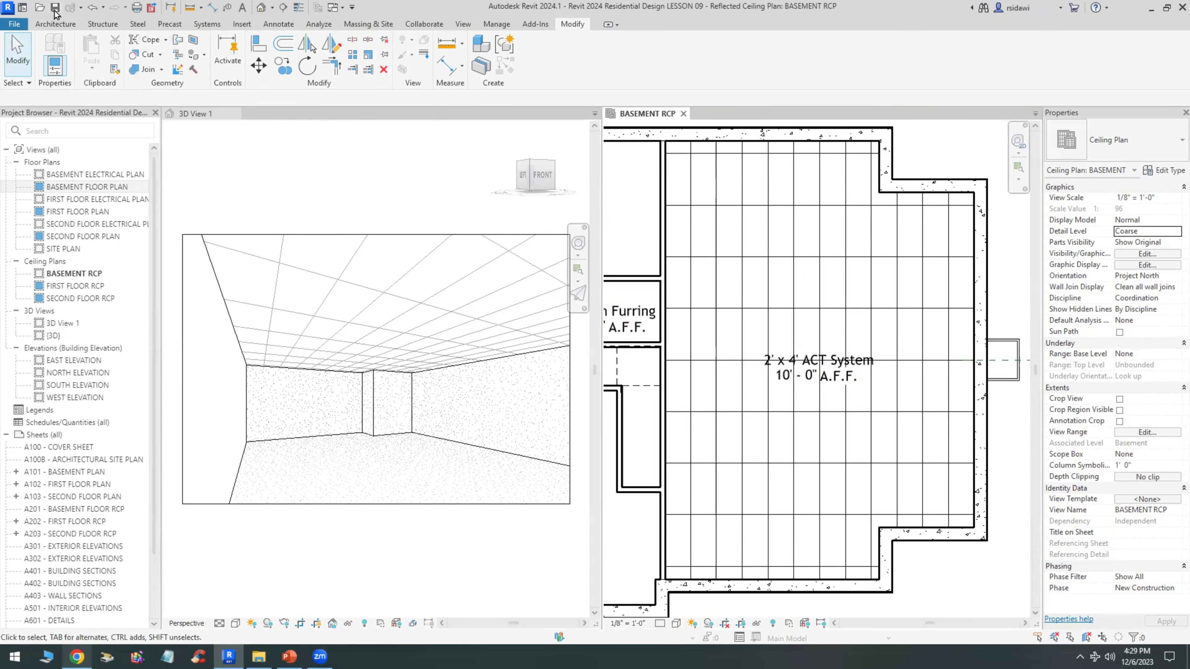
{"action": "left_click", "coordinate": [55, 8]}
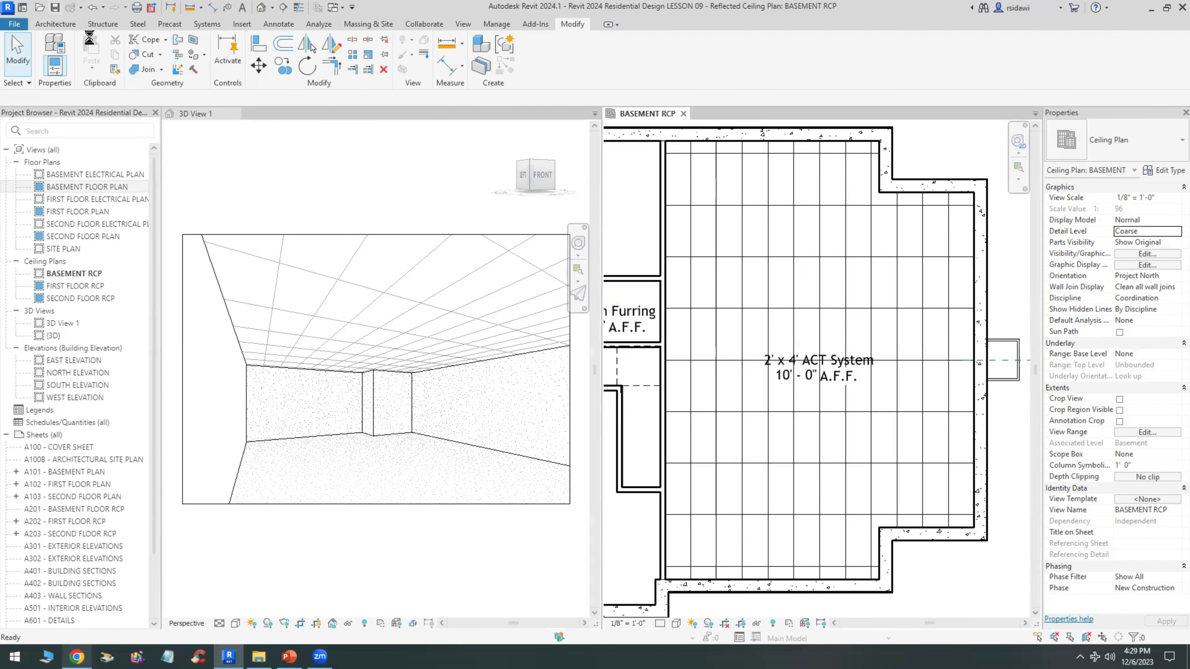
Draw an 8'-0" radius circle in the 2' x 4' ACT ceiling's boundary sketch
{"action": "left_click", "coordinate": [798, 259]}
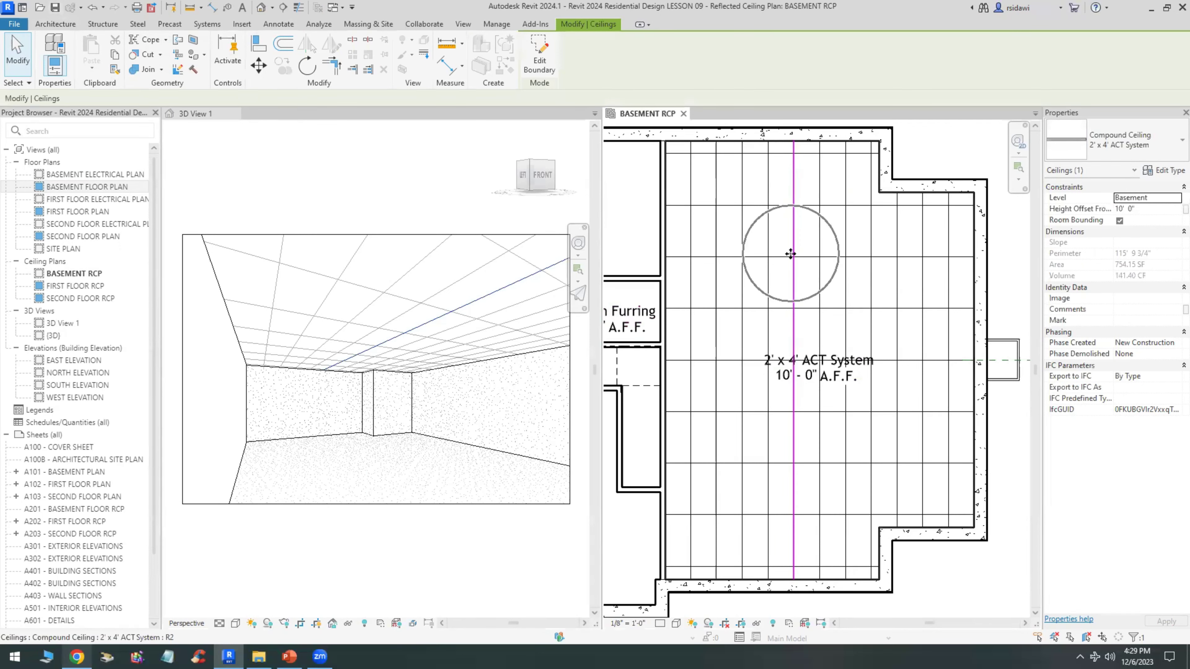
{"action": "left_click", "coordinate": [536, 50]}
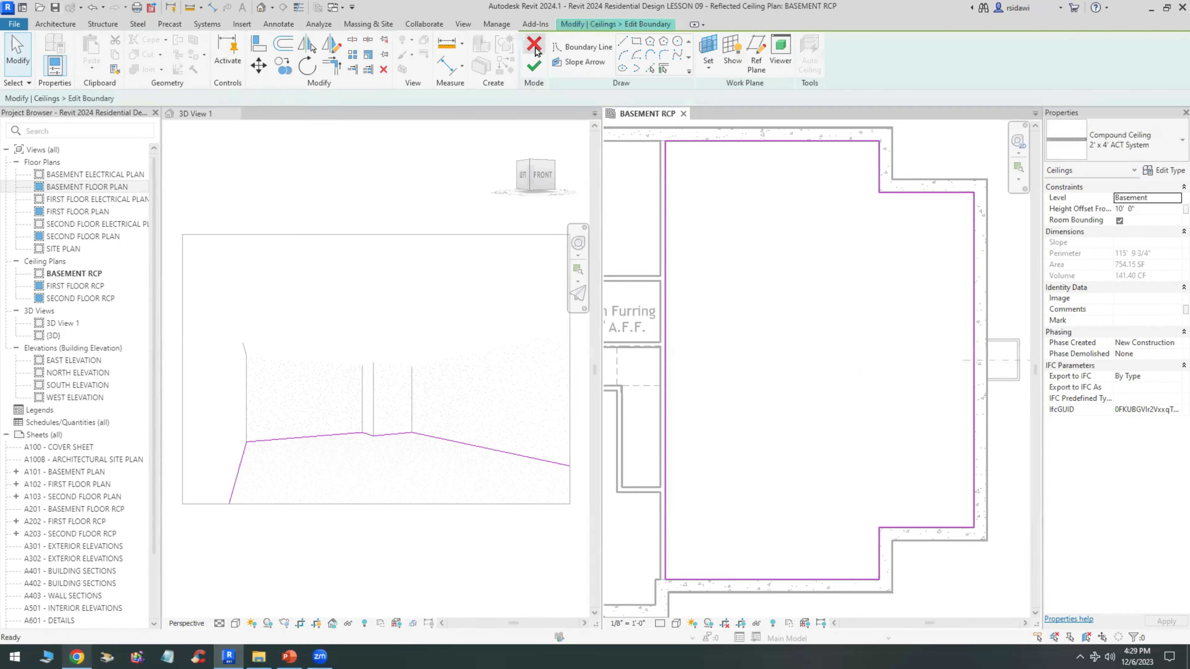
{"action": "left_click", "coordinate": [678, 42]}
{"action": "left_click", "coordinate": [963, 360]}
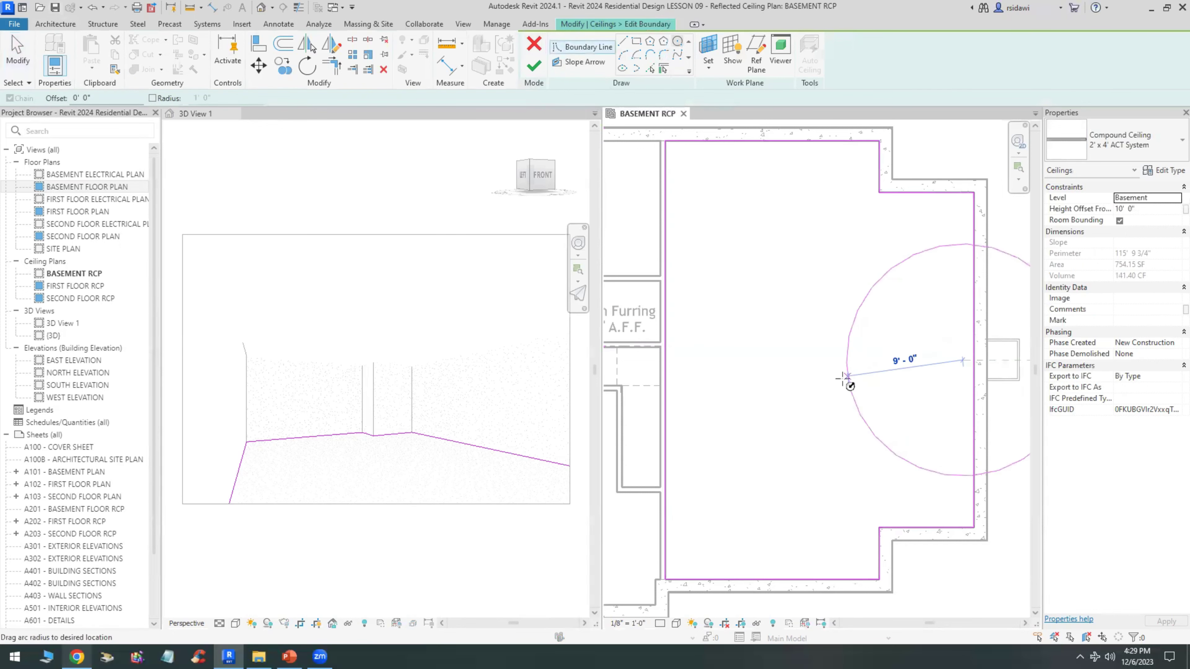
{"action": "left_click", "coordinate": [860, 371]}
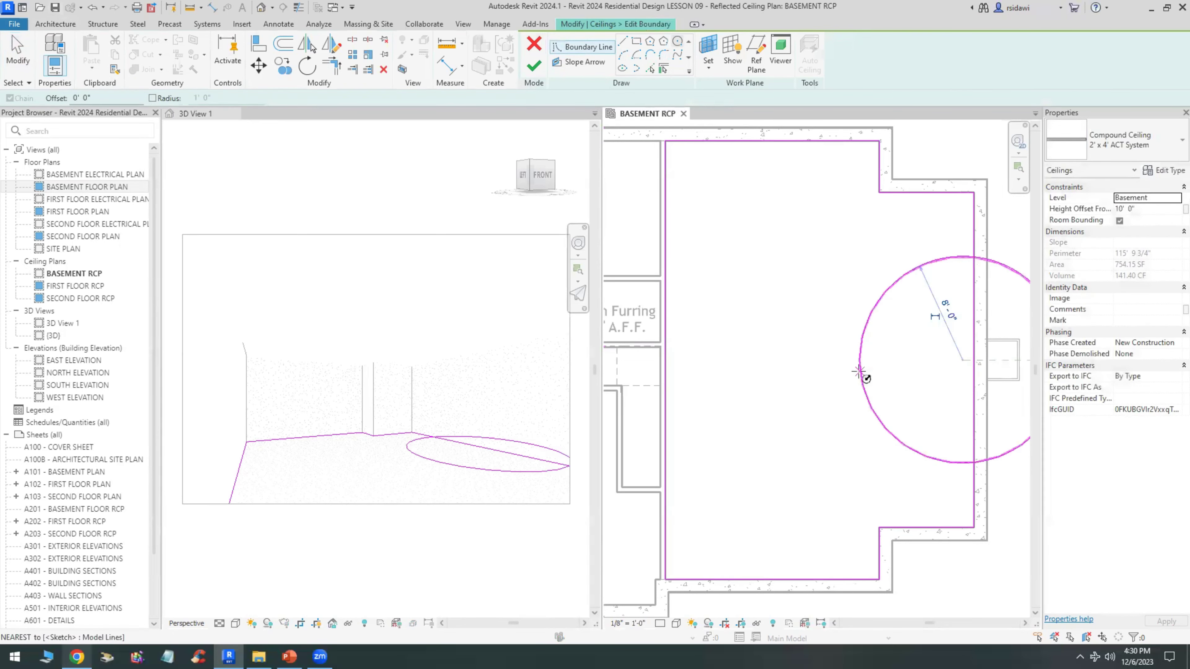
{"action": "left_click", "coordinate": [18, 51]}
Move the circle to the room's centre and finish the ceiling boundary
{"action": "left_click", "coordinate": [861, 377]}
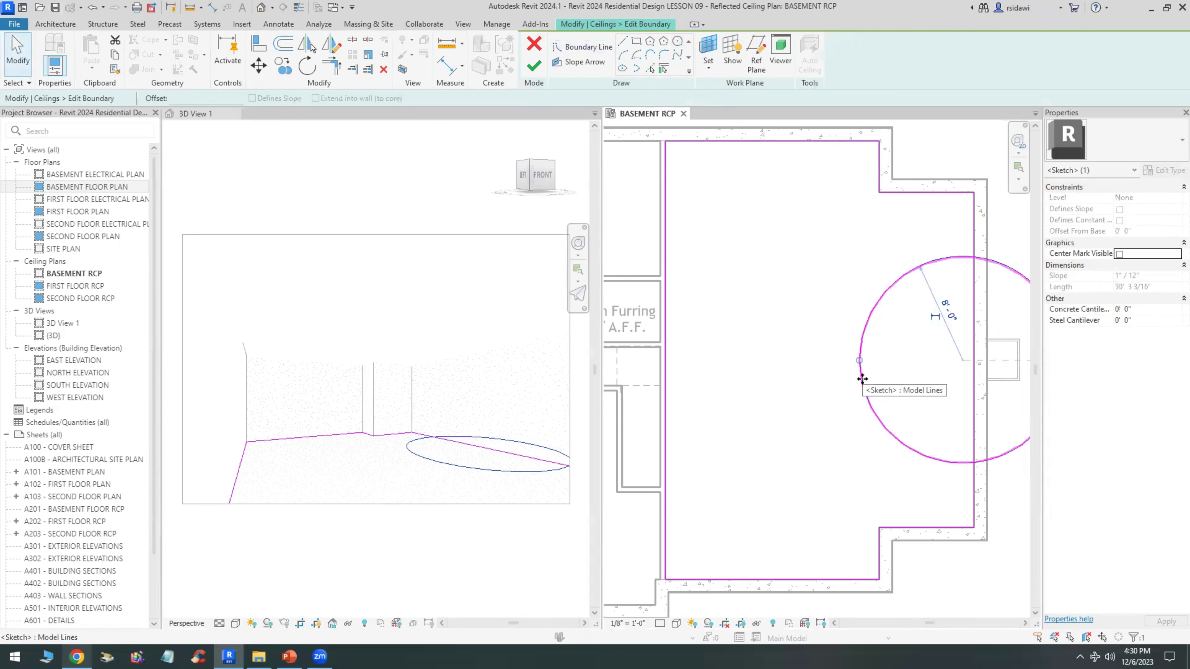
{"action": "left_click", "coordinate": [259, 66]}
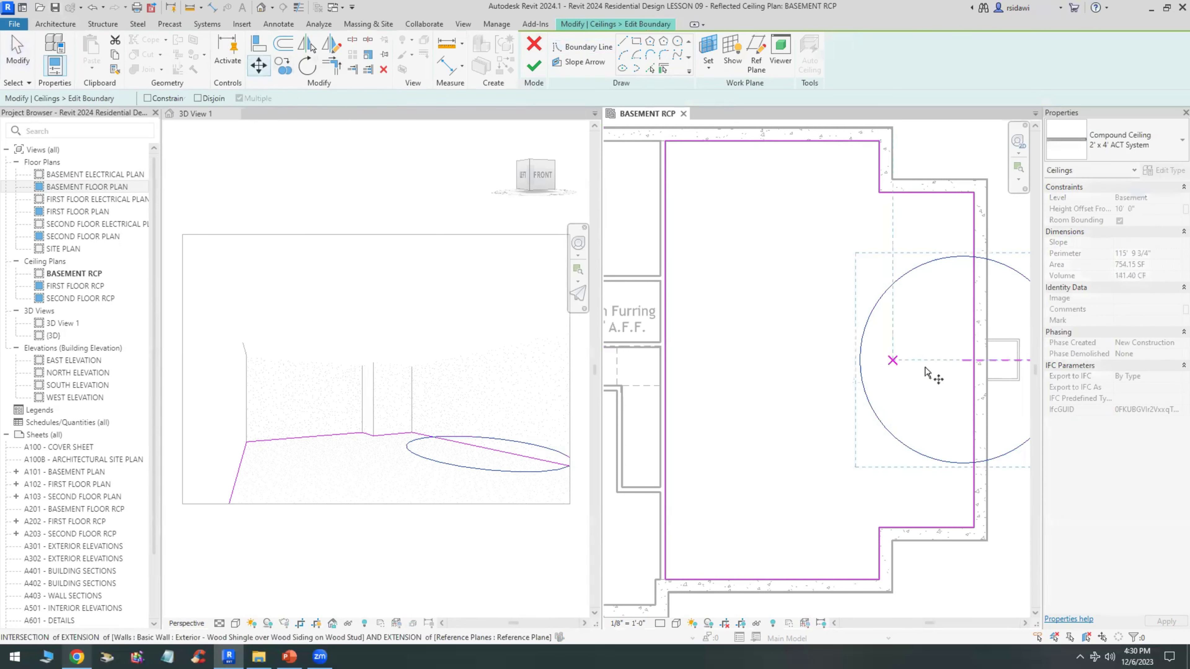
{"action": "left_click", "coordinate": [936, 361]}
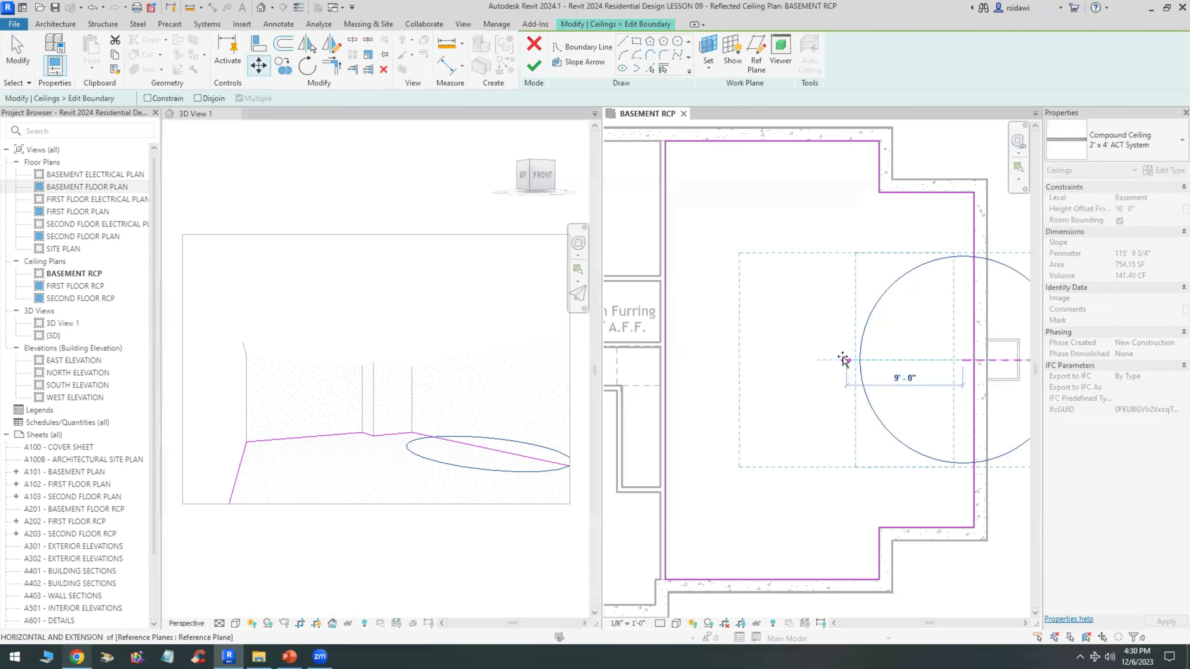
{"action": "left_click", "coordinate": [821, 361]}
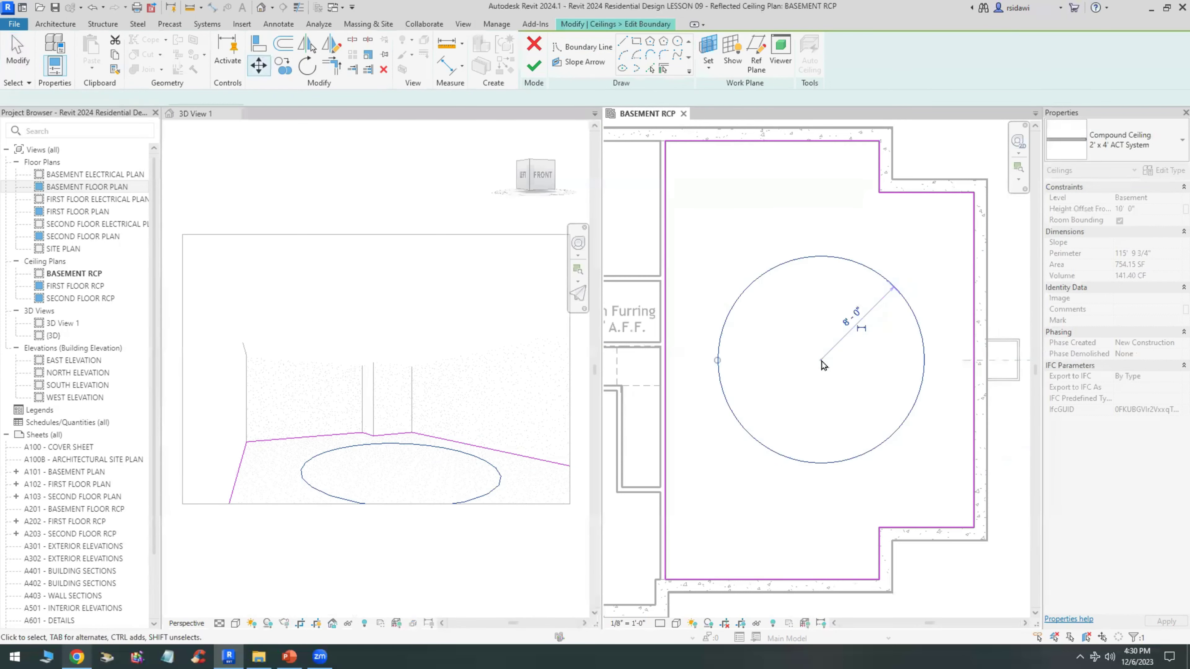
{"action": "left_click", "coordinate": [728, 243]}
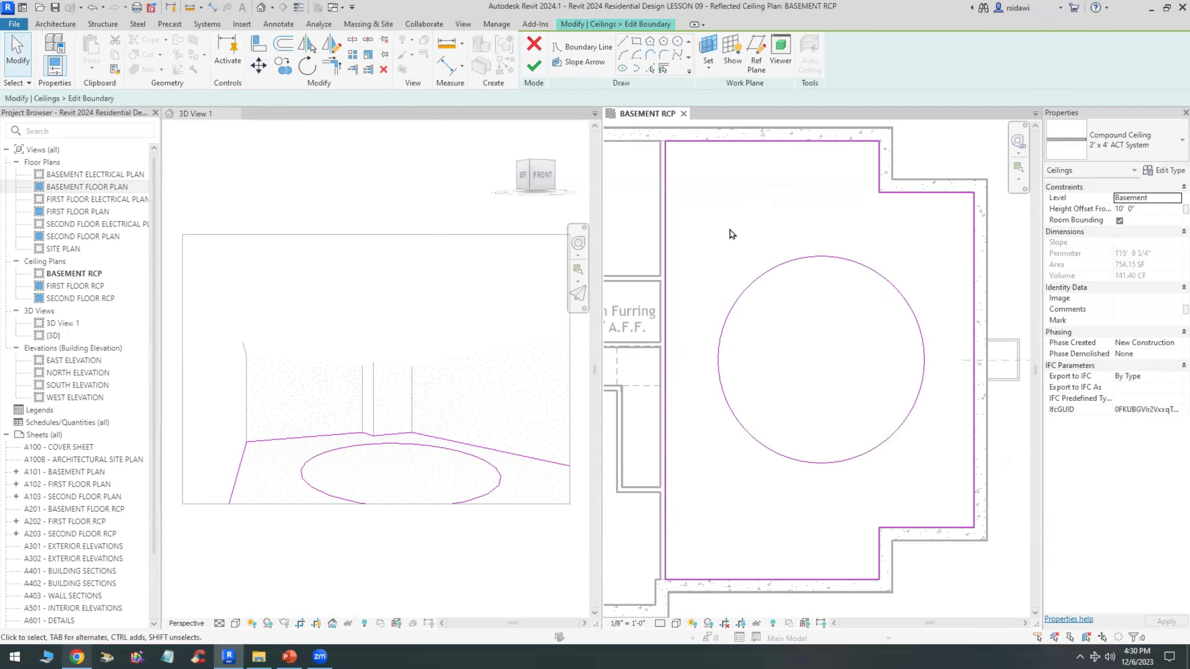
{"action": "left_click", "coordinate": [534, 66]}
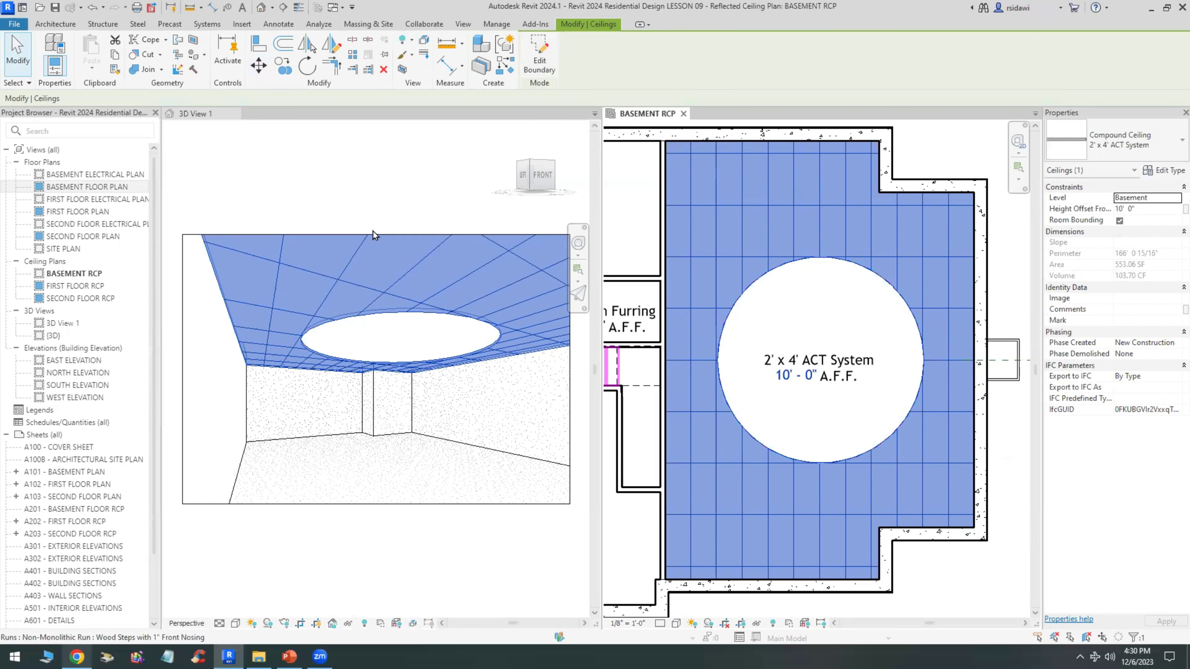
Sketch a GWB on Furring ceiling as an 8'-0" radius circle in the opening, offset 11'-0"
{"action": "left_click", "coordinate": [64, 26]}
{"action": "left_click", "coordinate": [230, 51]}
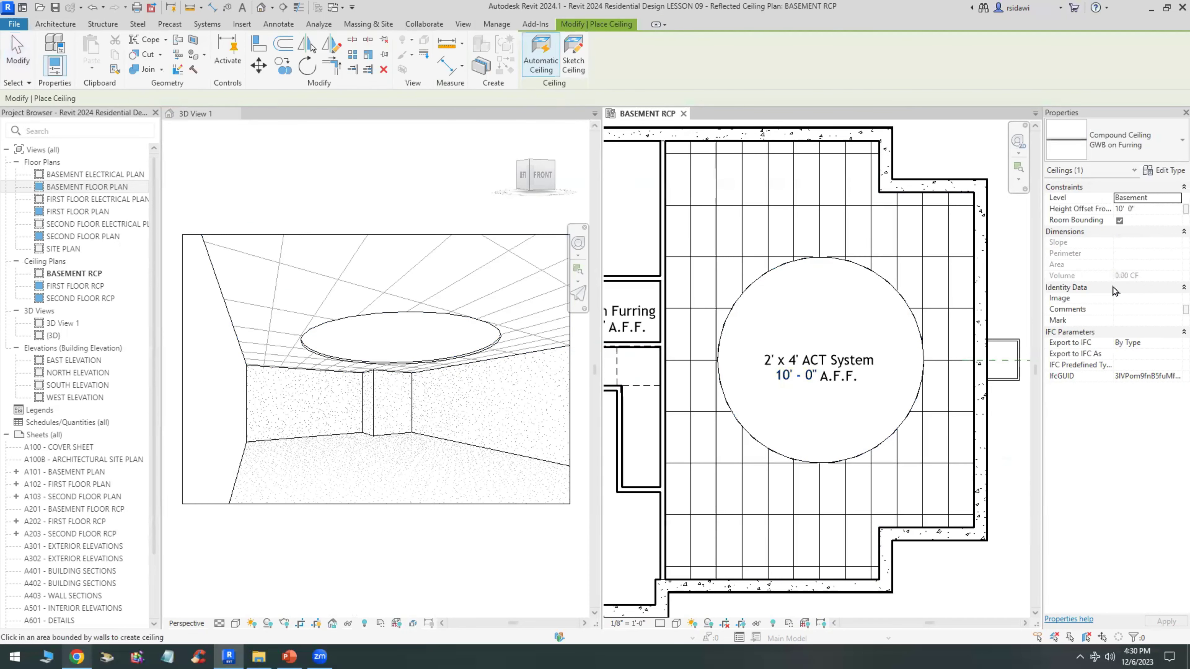
{"action": "left_click", "coordinate": [1143, 153]}
{"action": "left_click", "coordinate": [573, 54]}
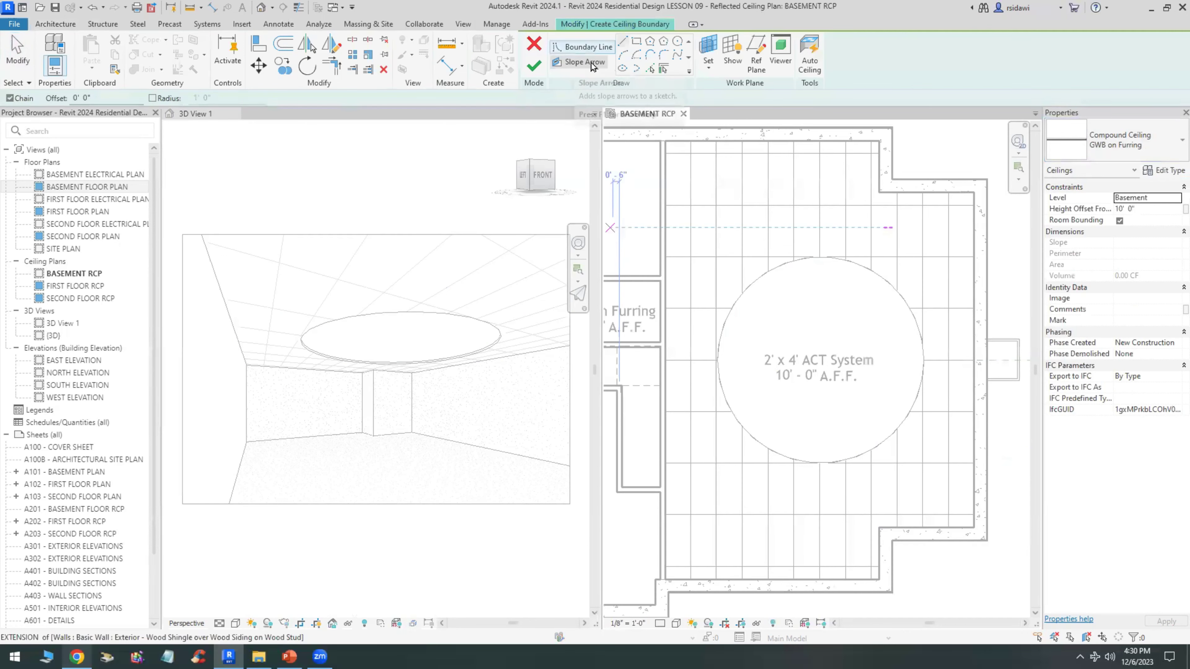
{"action": "left_click", "coordinate": [680, 43]}
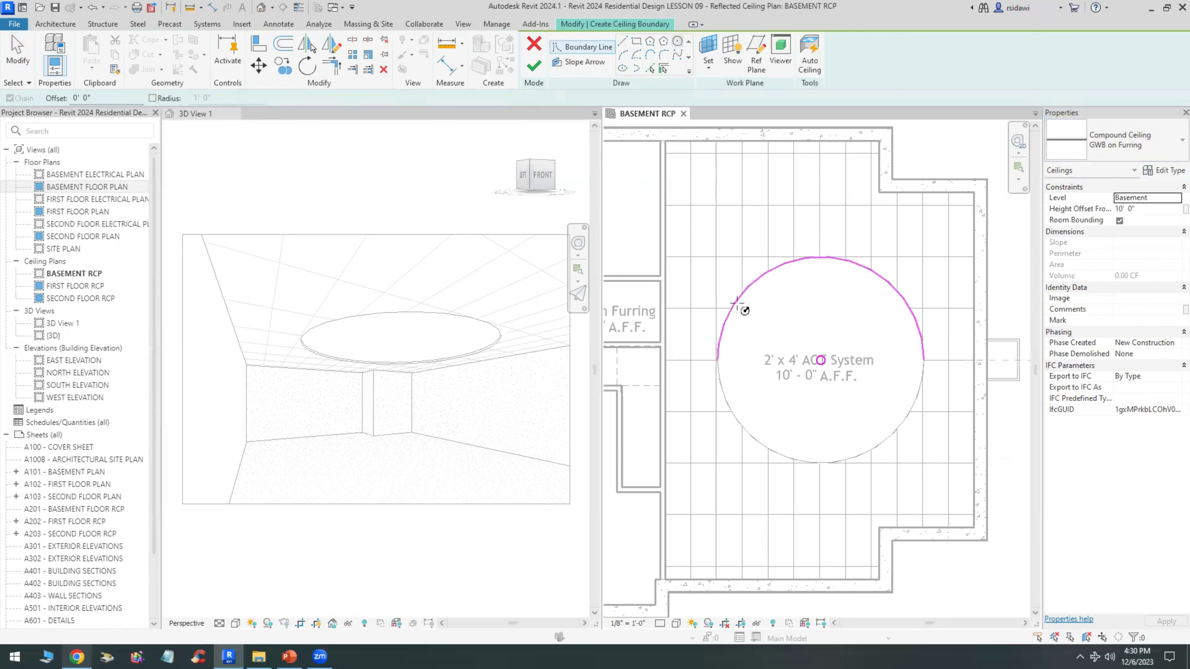
{"action": "left_click", "coordinate": [744, 312]}
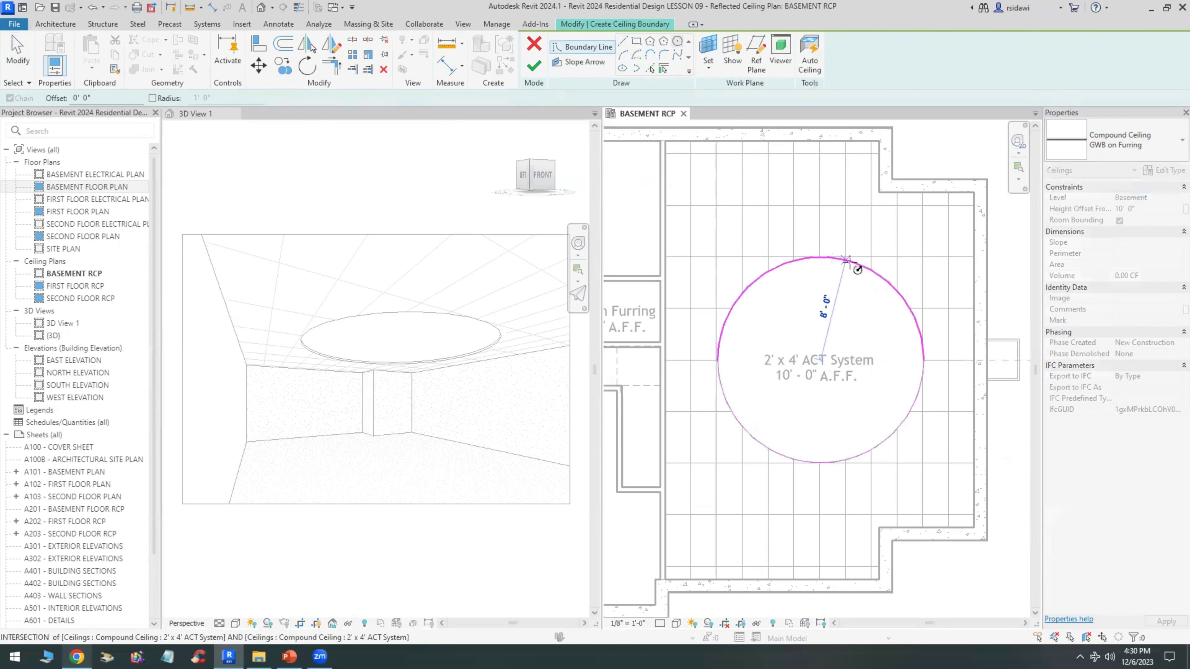
{"action": "left_click", "coordinate": [863, 266]}
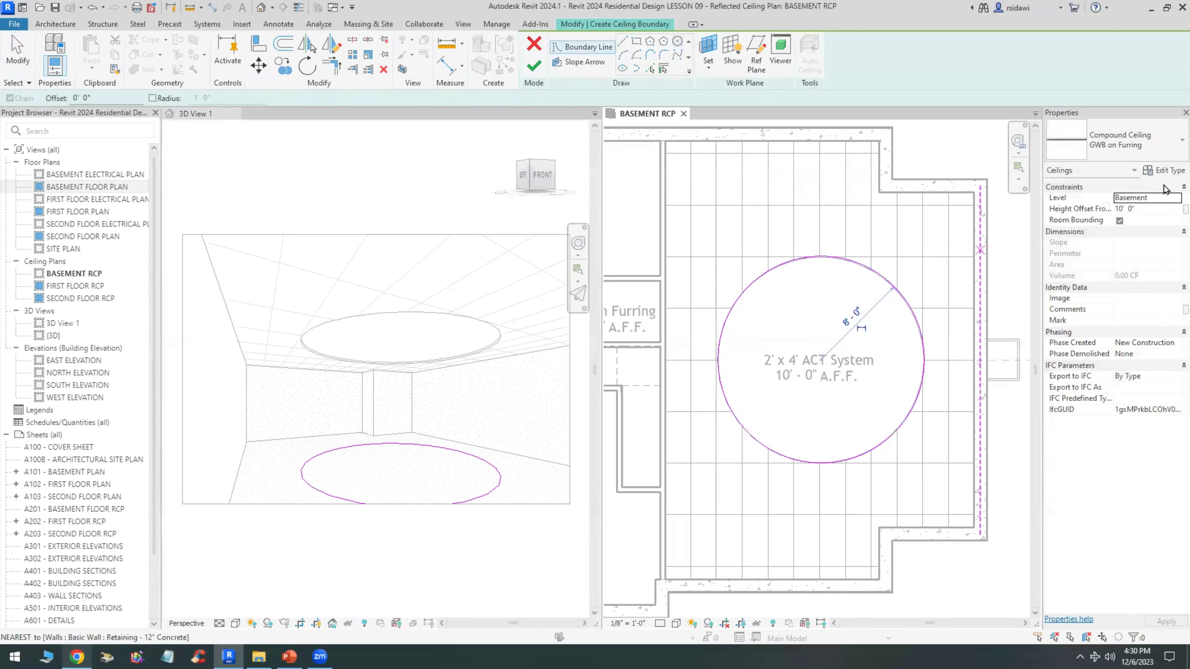
{"action": "left_click", "coordinate": [1152, 209]}
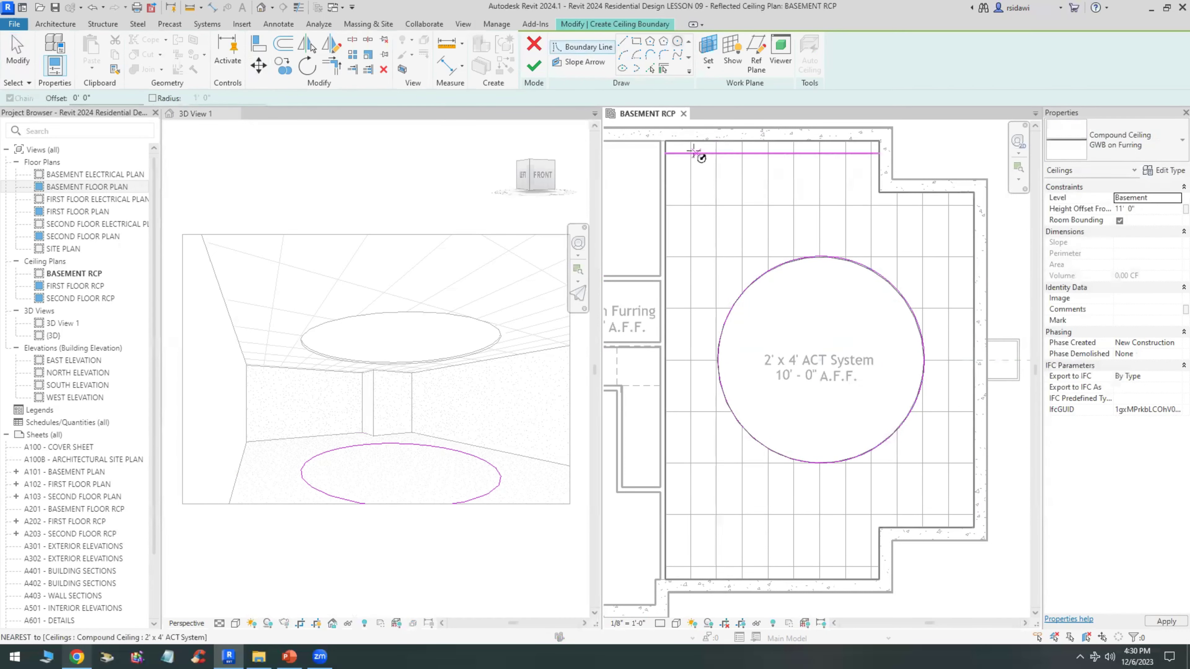
{"action": "left_click", "coordinate": [532, 75]}
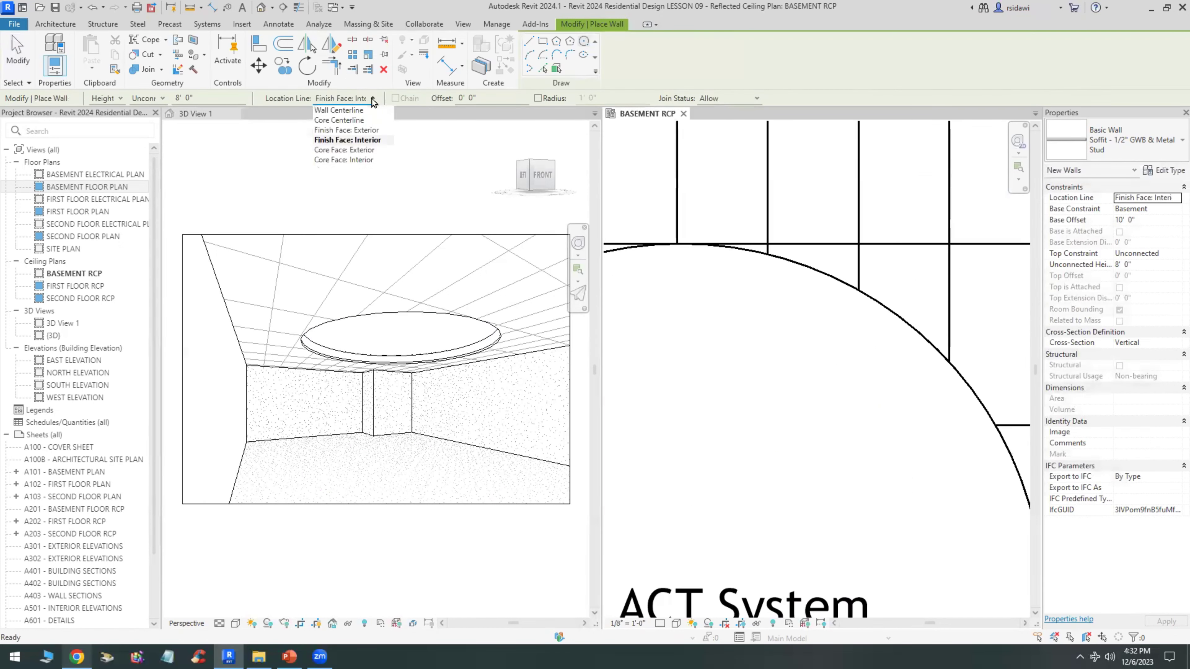
Run a circular soffit wall around the opening, aligned by Core Face: Exterior
{"action": "left_click", "coordinate": [357, 153]}
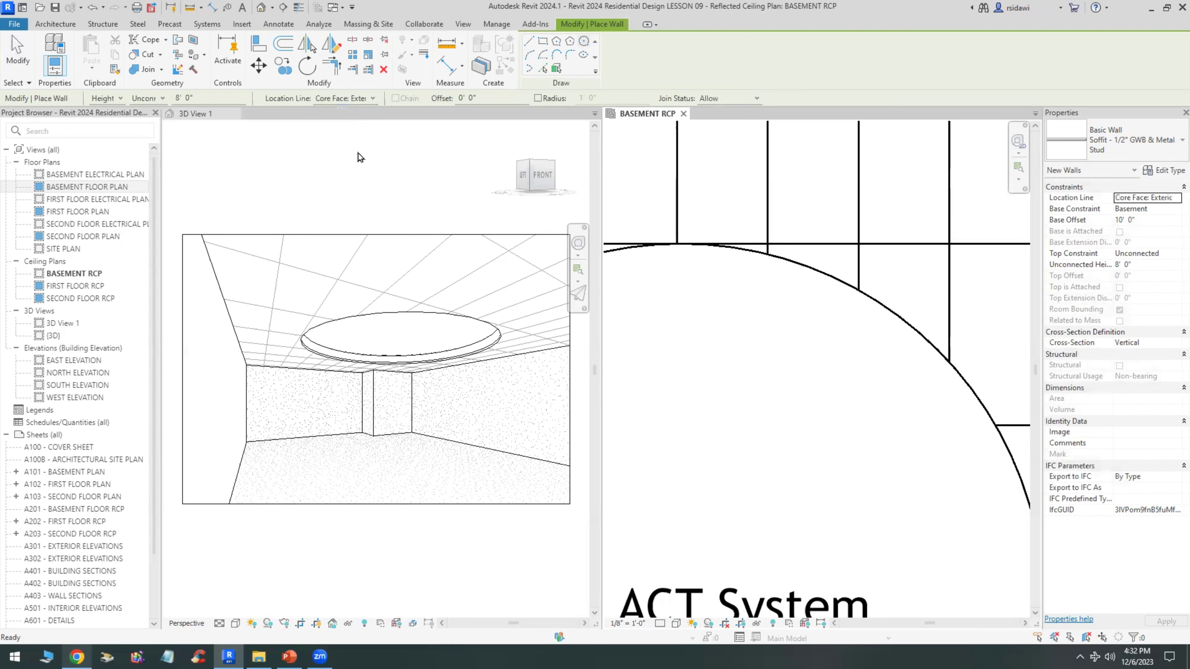
{"action": "scroll", "coordinate": [819, 276], "scroll_direction": "down", "scroll_amount": 2}
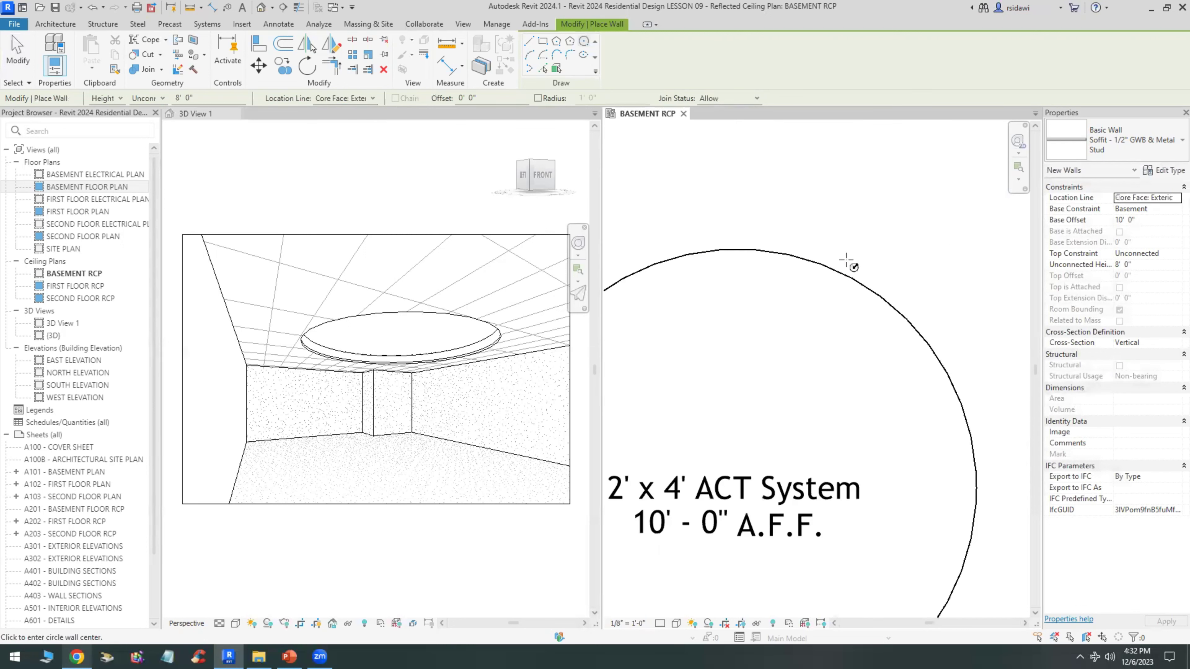
{"action": "left_click", "coordinate": [844, 274]}
{"action": "left_click", "coordinate": [839, 275]}
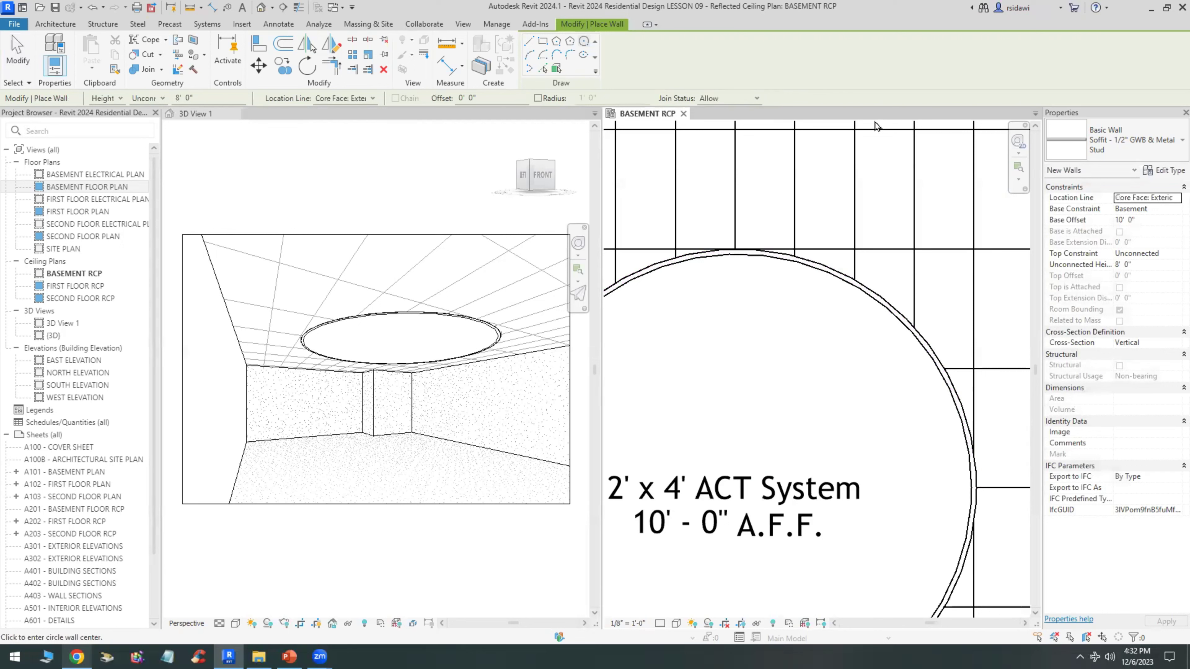
{"action": "left_click", "coordinate": [18, 52]}
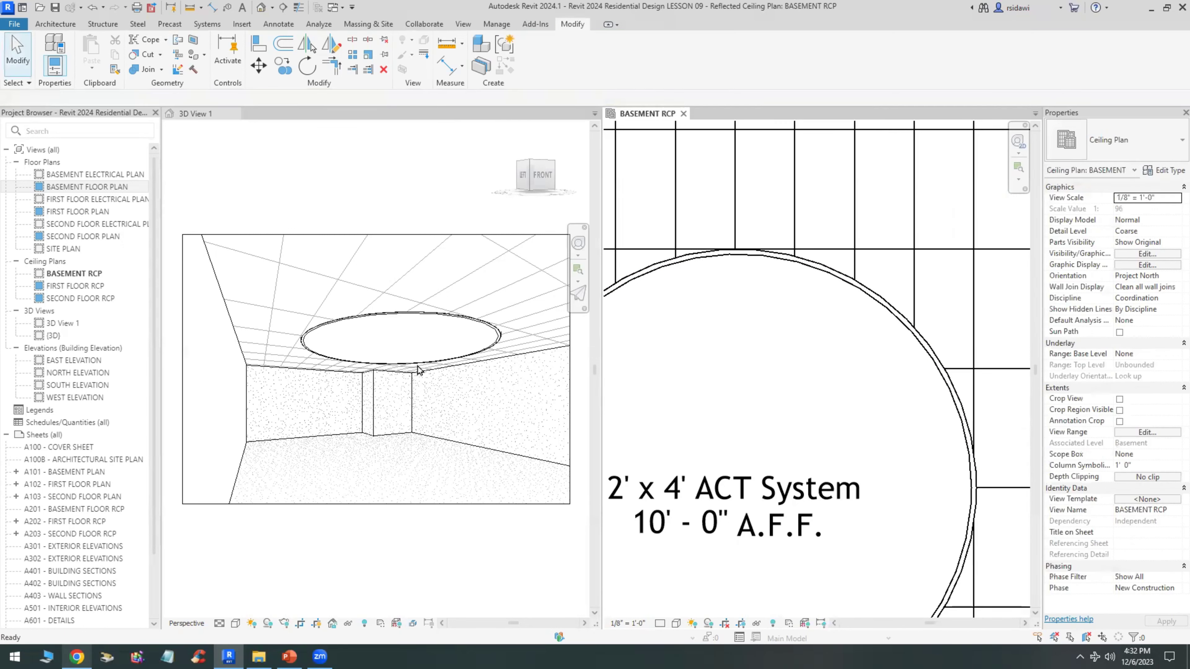
Set 3D View 1 to the Shaded visual style and zoom to frame the room
{"action": "left_click", "coordinate": [236, 623]}
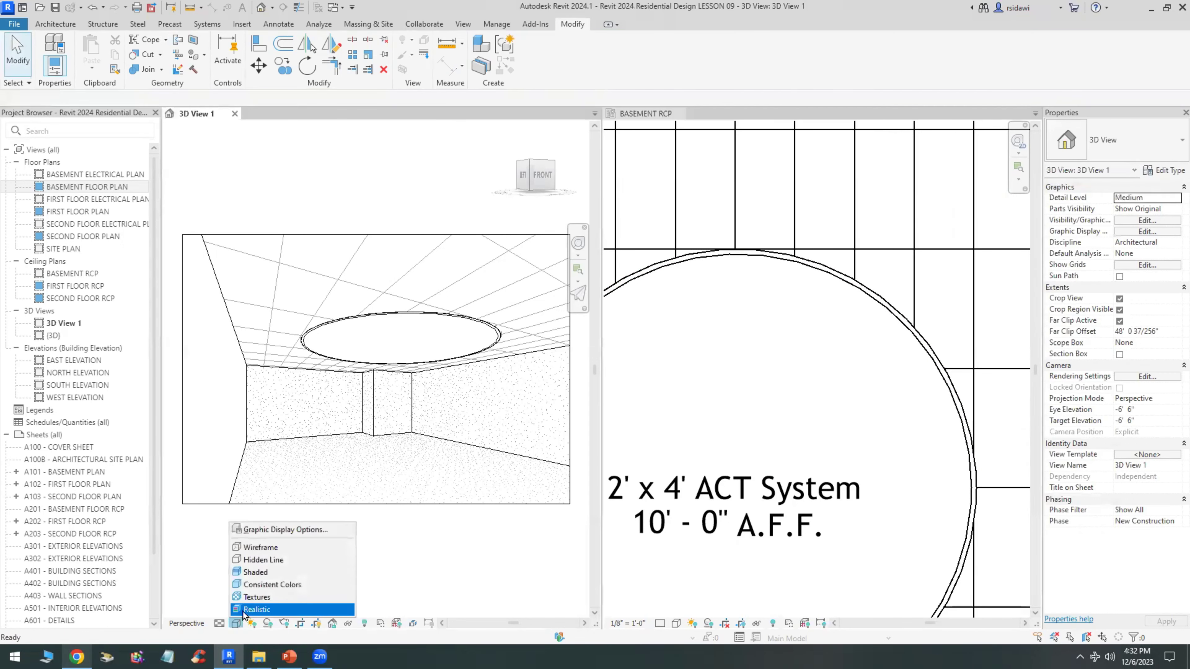
{"action": "left_click", "coordinate": [252, 576]}
{"action": "scroll", "coordinate": [419, 333], "scroll_direction": "up", "scroll_amount": 2}
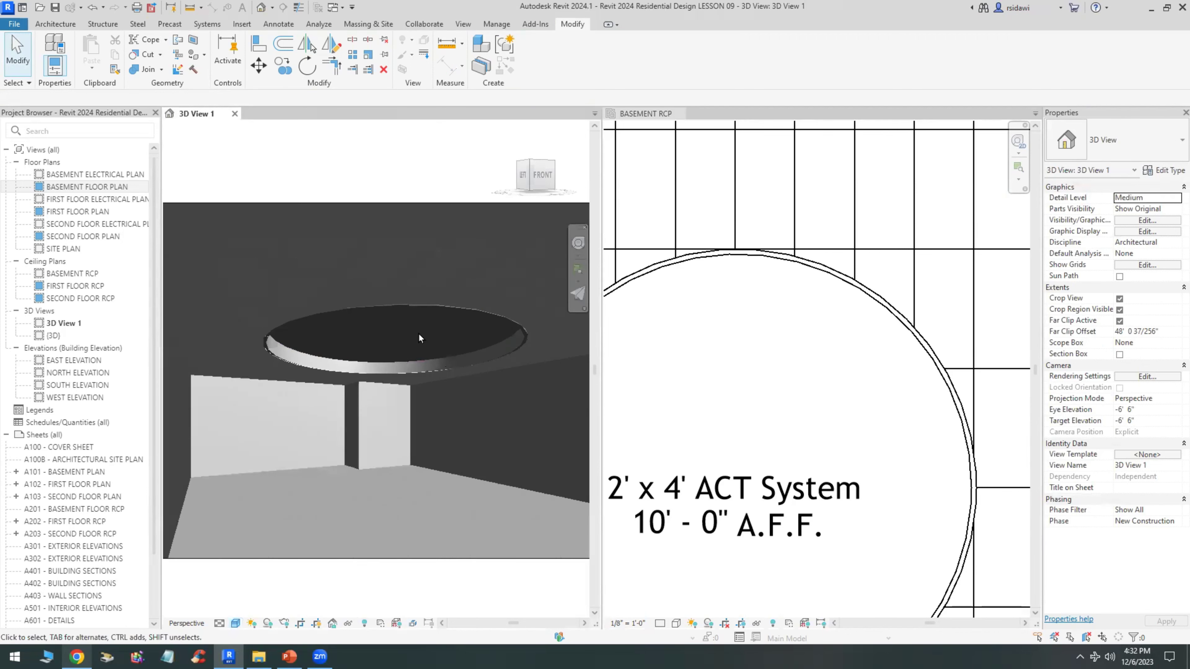
{"action": "scroll", "coordinate": [417, 348], "scroll_direction": "up", "scroll_amount": 2}
{"action": "scroll", "coordinate": [419, 350], "scroll_direction": "up", "scroll_amount": 2}
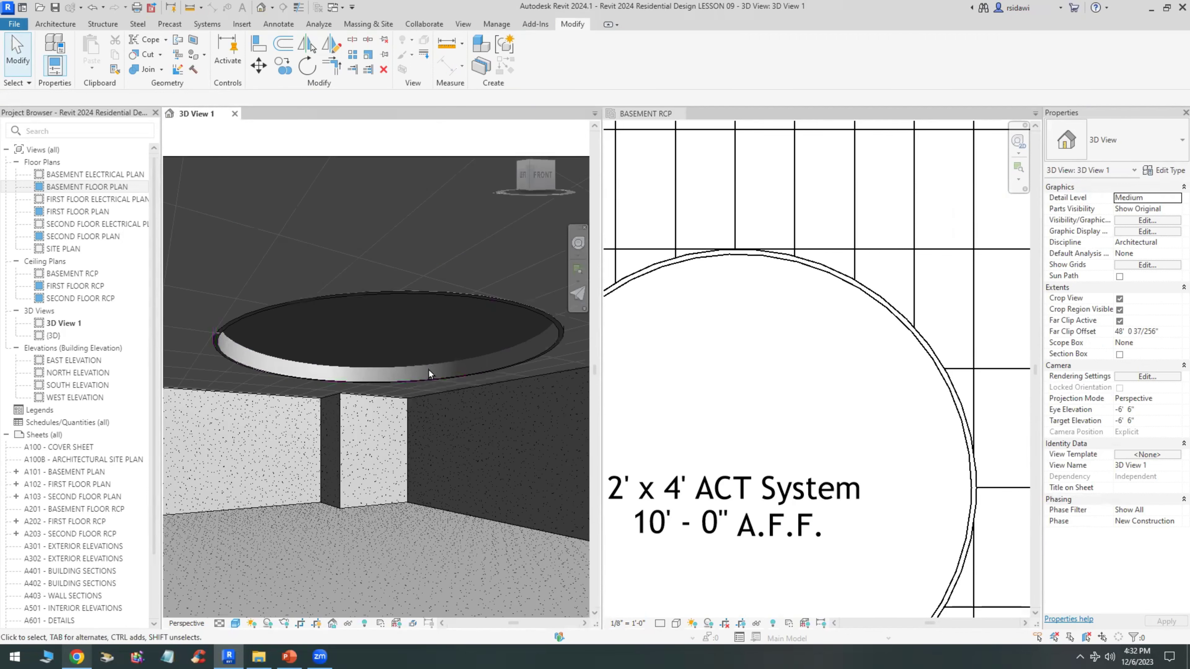
{"action": "scroll", "coordinate": [470, 378], "scroll_direction": "down", "scroll_amount": 2}
{"action": "scroll", "coordinate": [470, 365], "scroll_direction": "down", "scroll_amount": 1}
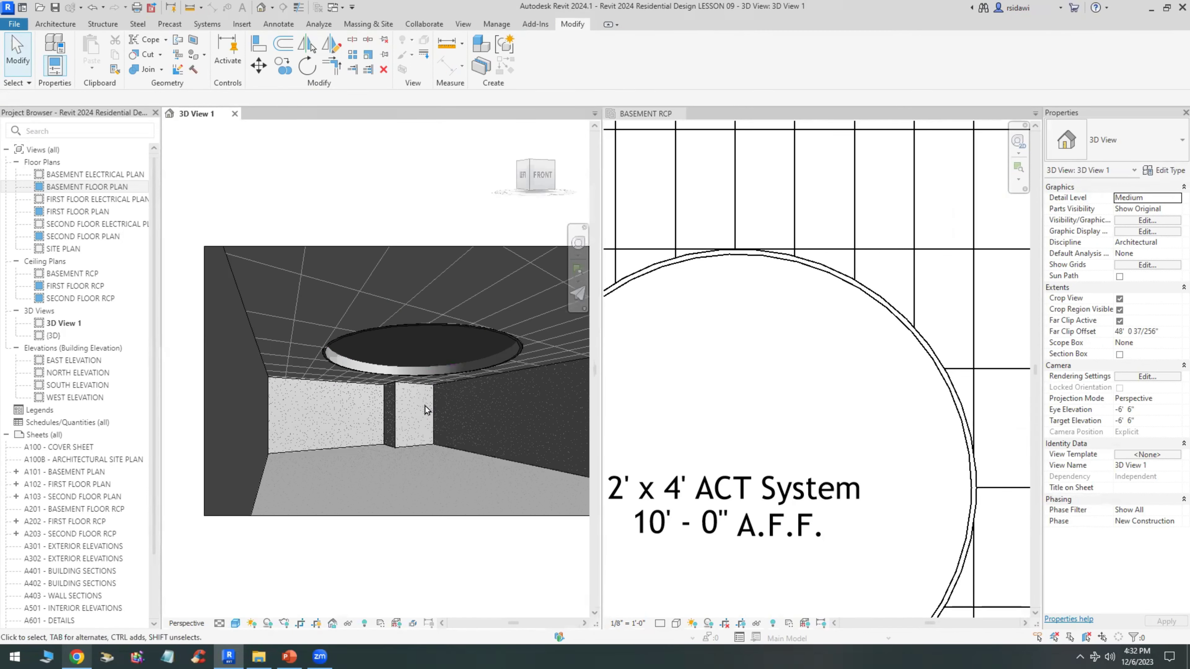
{"action": "scroll", "coordinate": [329, 462], "scroll_direction": "down", "scroll_amount": 1}
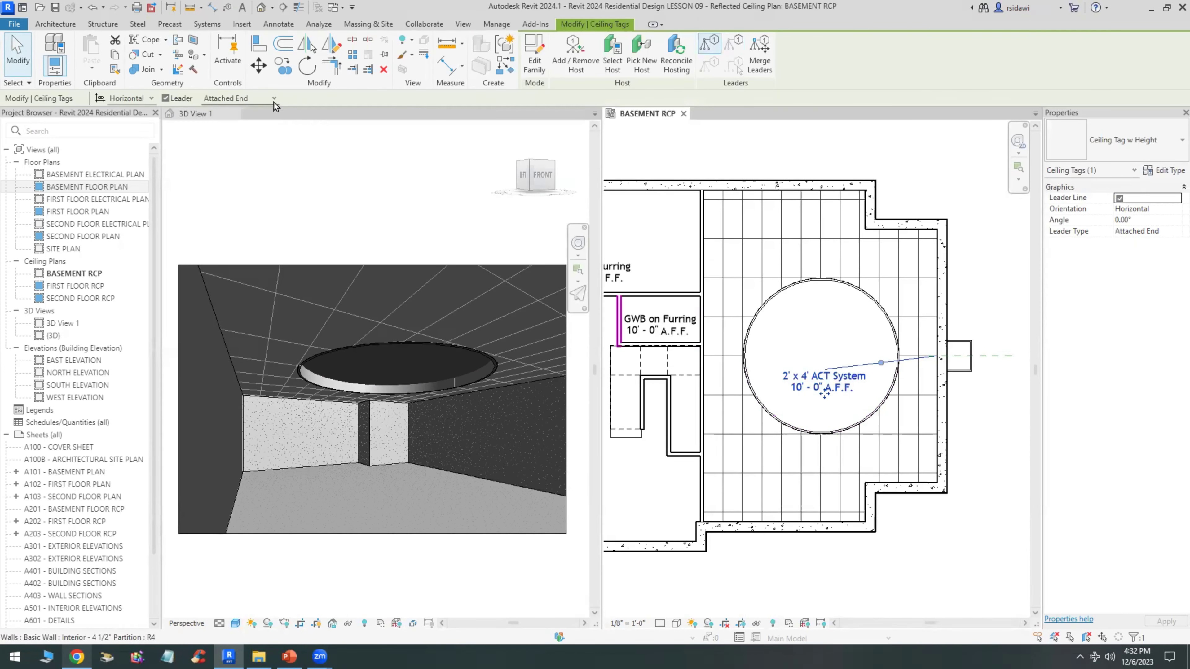
Give the ACT ceiling tag a Free End leader and move it upper right, outside the circle, with an elbow
{"action": "left_click", "coordinate": [274, 102]}
{"action": "left_click", "coordinate": [261, 119]}
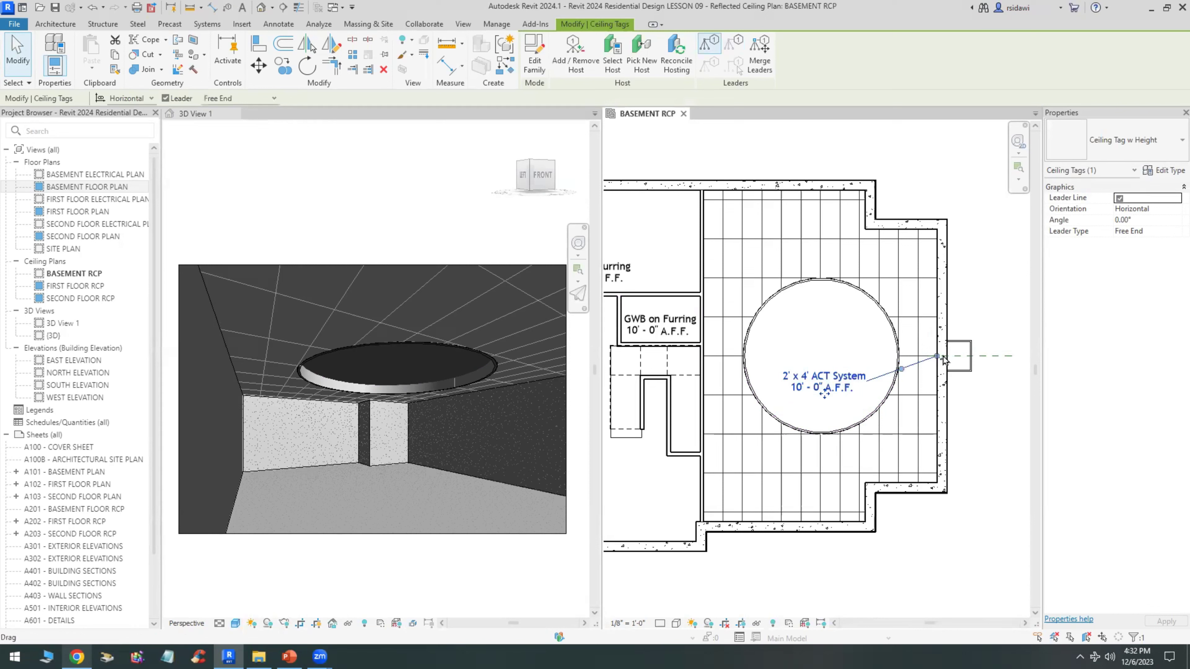
{"action": "left_click_drag", "start_coordinate": [939, 360], "coordinate": [866, 324]}
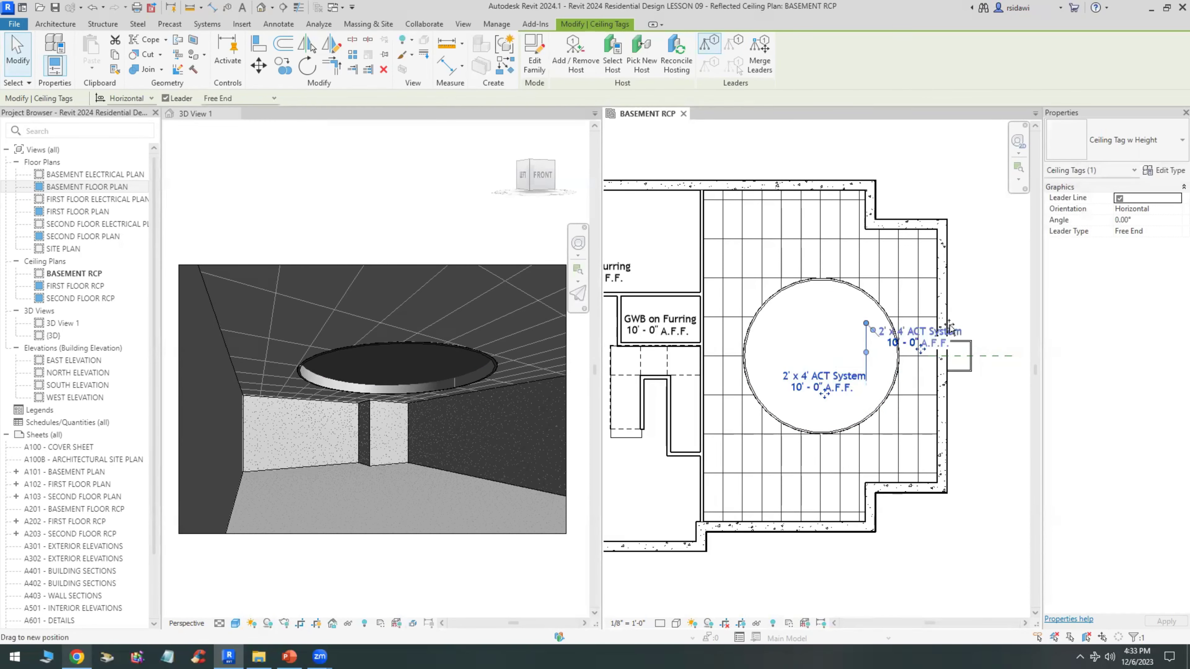
{"action": "left_click_drag", "start_coordinate": [827, 400], "coordinate": [1006, 293]}
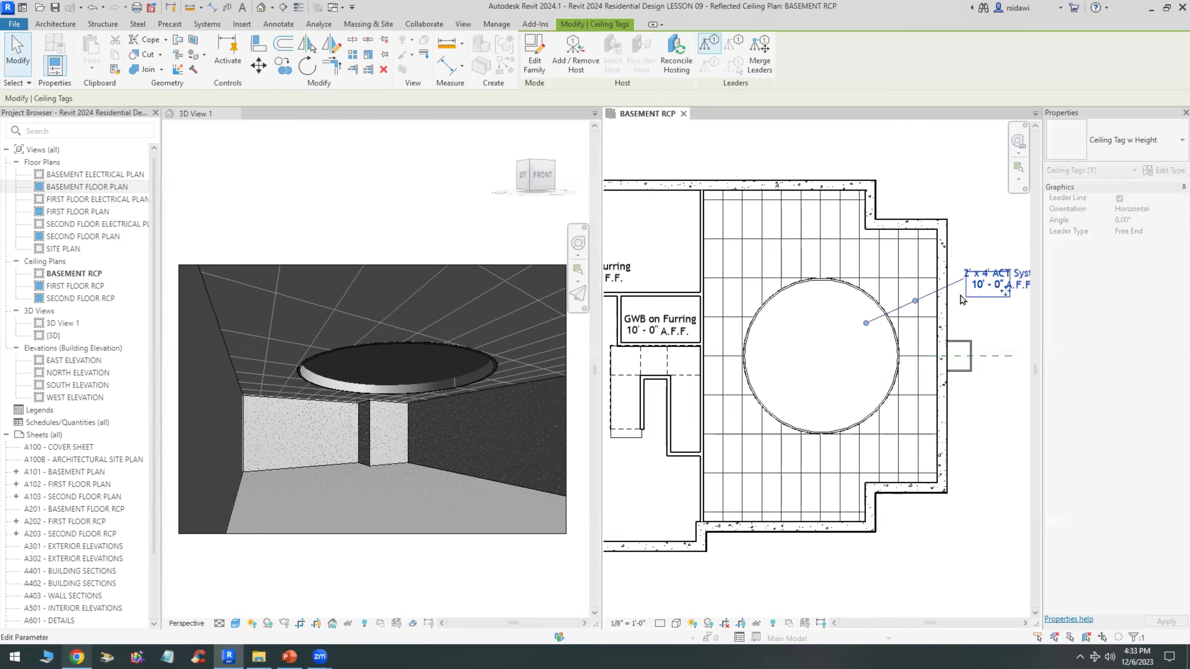
{"action": "mouse_move", "coordinate": [916, 302]}
{"action": "left_mouse_down"}
{"action": "mouse_move", "coordinate": [904, 292]}
{"action": "mouse_move", "coordinate": [915, 301]}
{"action": "left_mouse_up"}
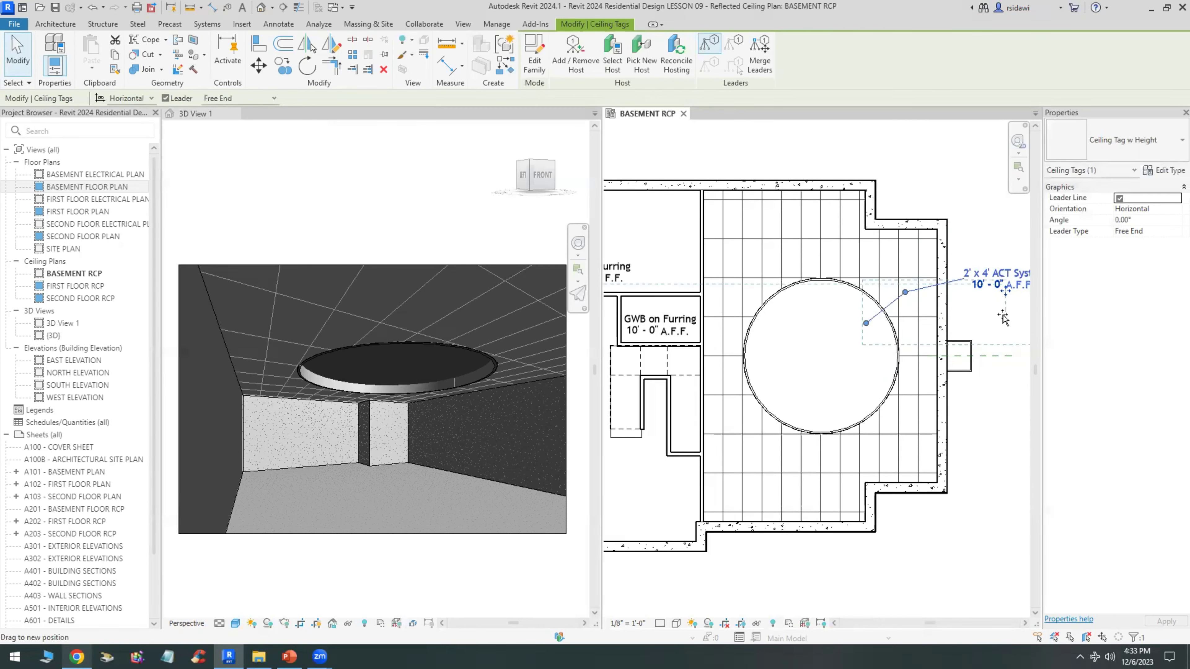
{"action": "left_click_drag", "start_coordinate": [1005, 291], "coordinate": [1006, 312]}
{"action": "left_click_drag", "start_coordinate": [919, 313], "coordinate": [908, 304]}
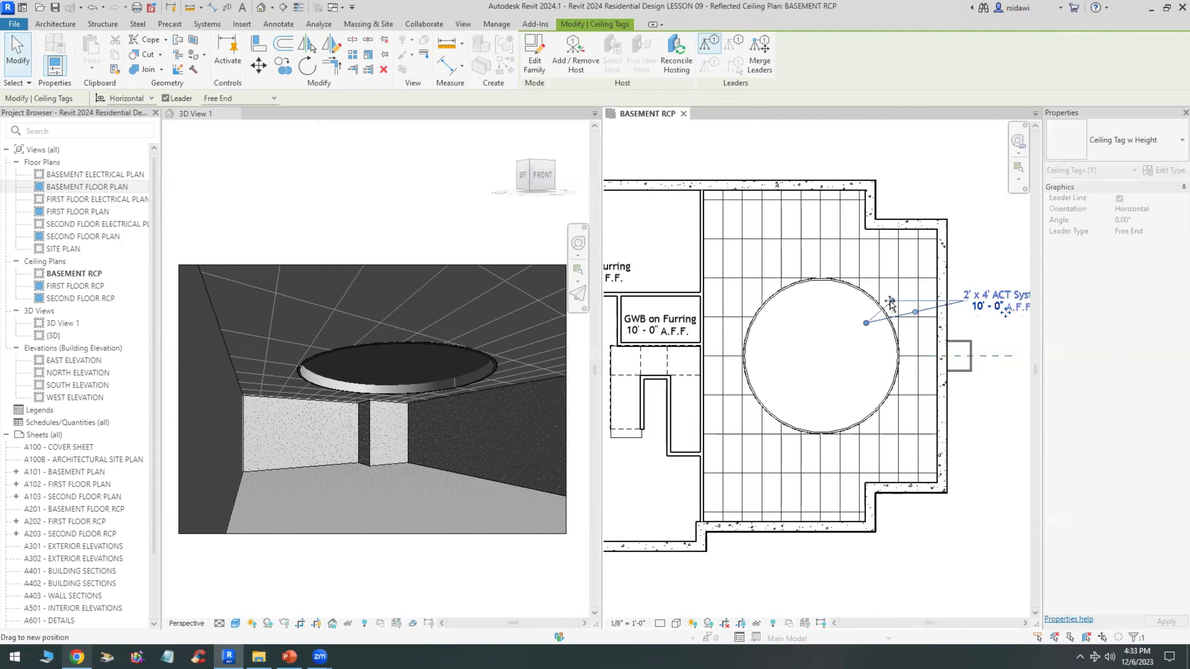
{"action": "left_click_drag", "start_coordinate": [892, 304], "coordinate": [892, 304]}
{"action": "scroll", "coordinate": [955, 329], "scroll_direction": "up", "scroll_amount": 2}
Set the Ceiling Tag w Height type's leader arrowhead to Filled Dot 1/8"
{"action": "scroll", "coordinate": [955, 329], "scroll_direction": "up", "scroll_amount": 2}
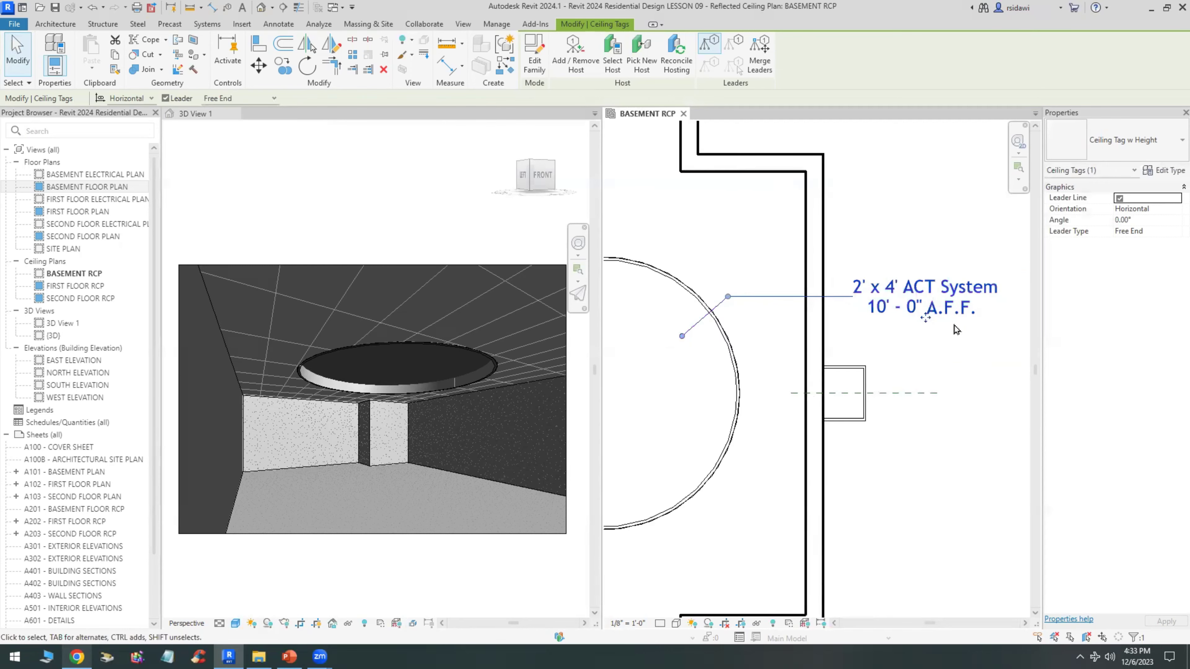
{"action": "left_click", "coordinate": [1168, 173]}
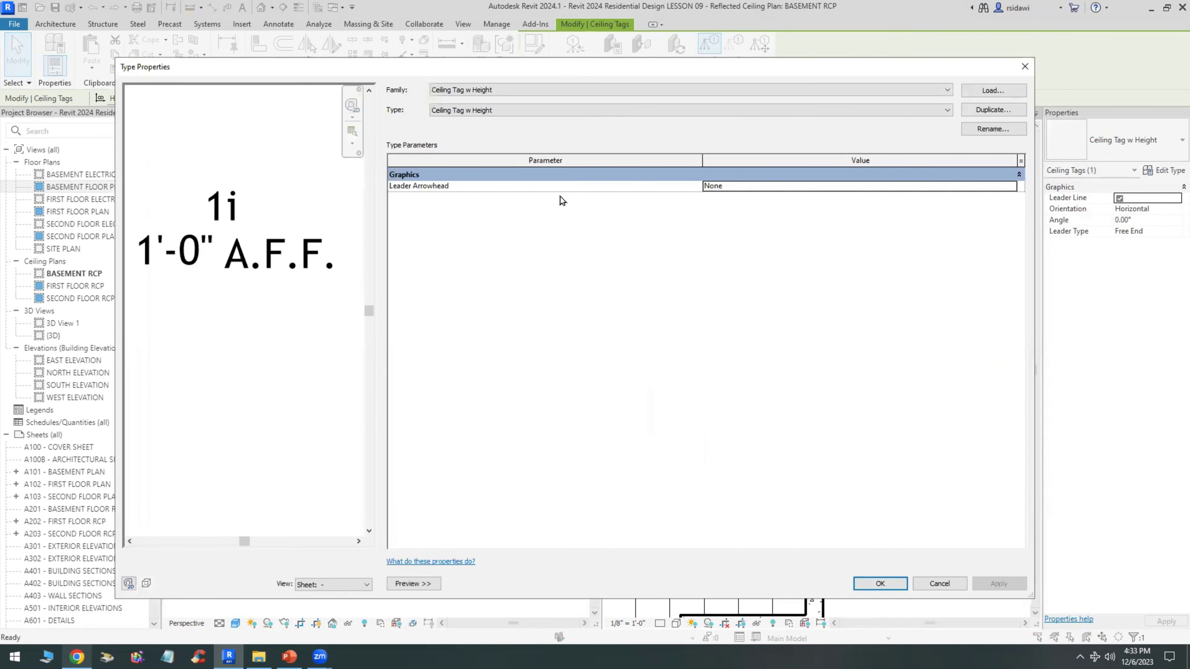
{"action": "left_click", "coordinate": [724, 192]}
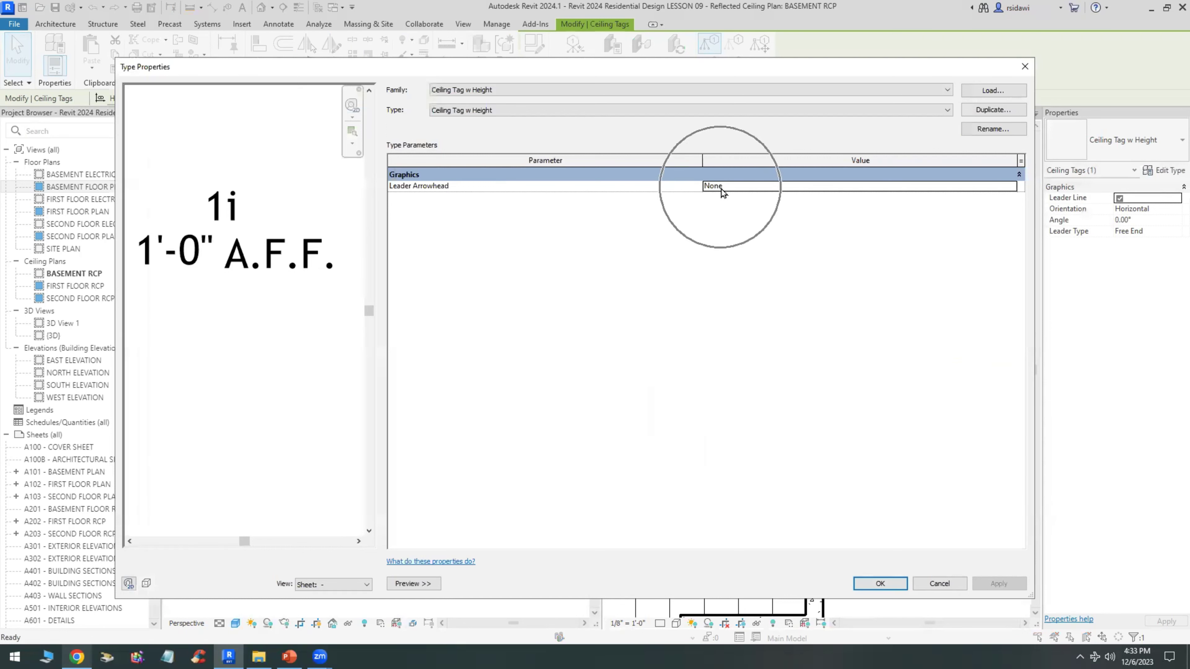
{"action": "left_click", "coordinate": [1012, 186]}
{"action": "left_click_drag", "start_coordinate": [1011, 213], "coordinate": [1011, 248]}
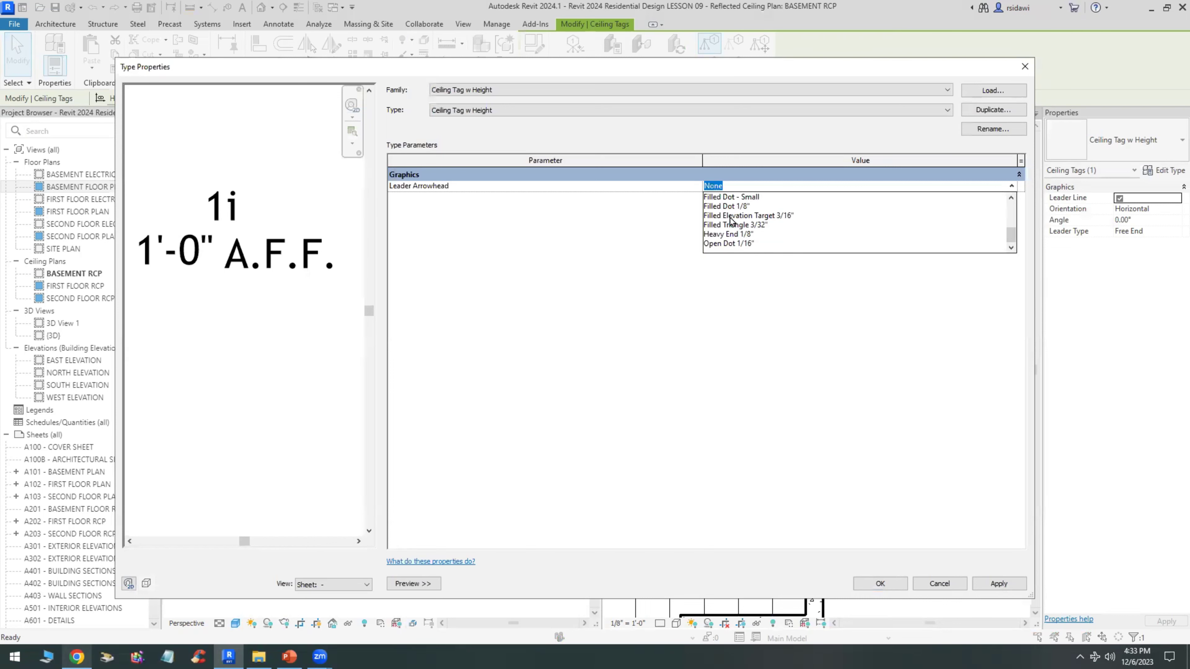
{"action": "left_click", "coordinate": [732, 206]}
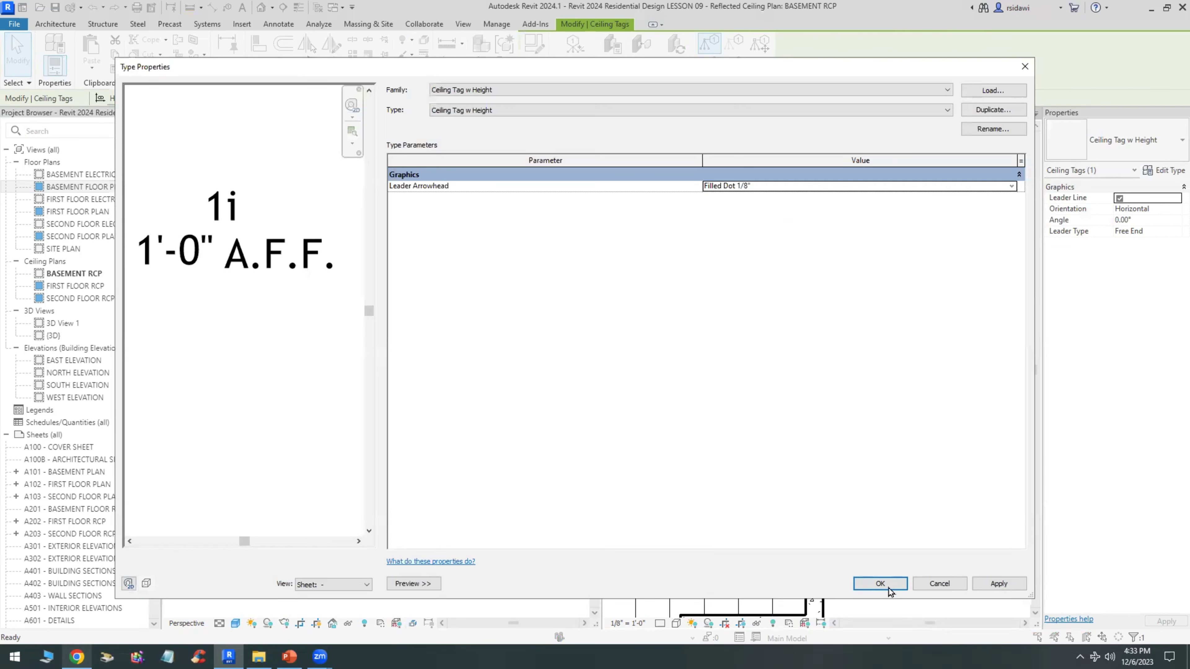
{"action": "left_click", "coordinate": [879, 583]}
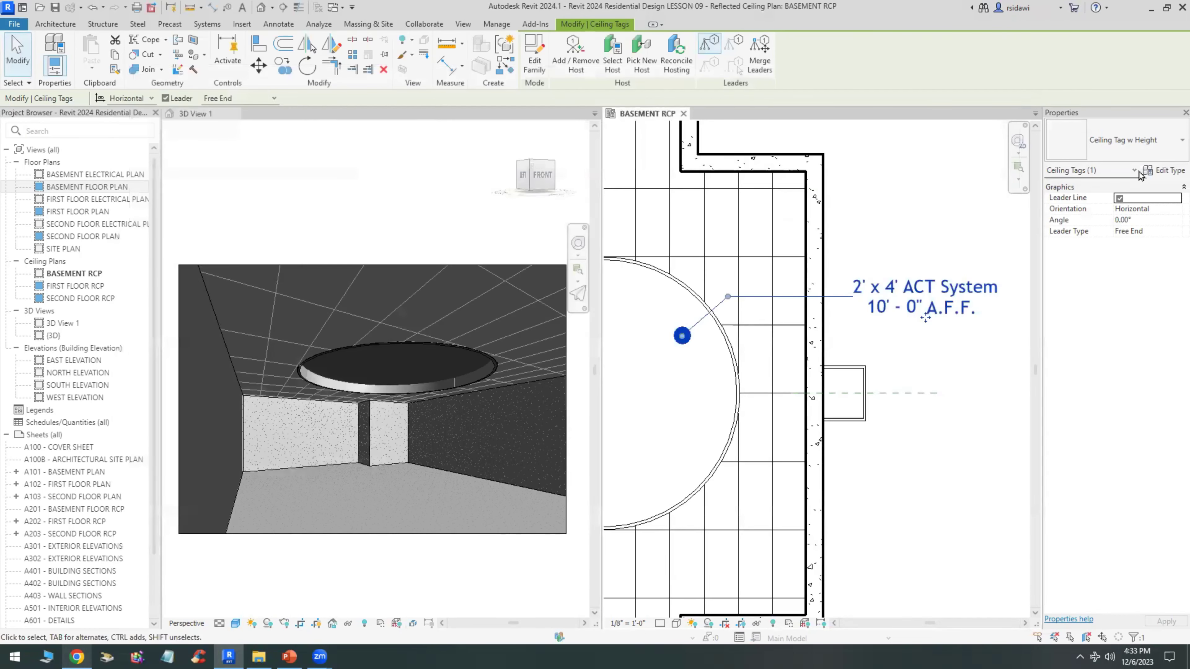
Change the tag type's leader arrowhead to Filled Elevation Target 3/16"
{"action": "left_click", "coordinate": [1165, 171]}
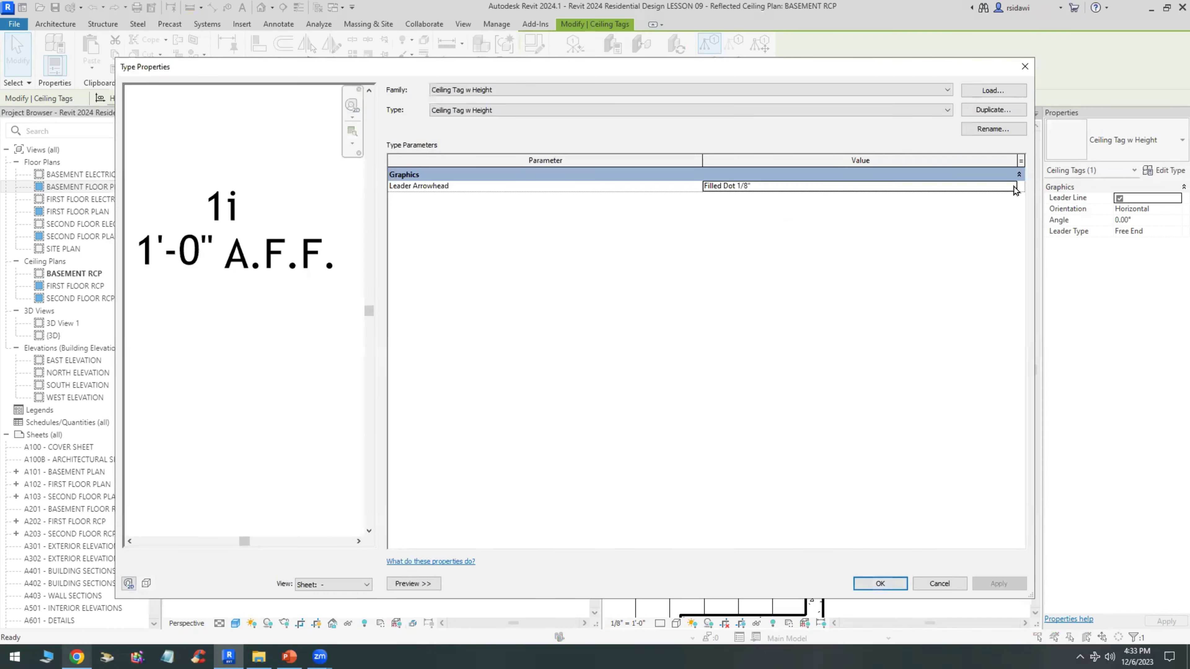
{"action": "left_click", "coordinate": [1014, 187]}
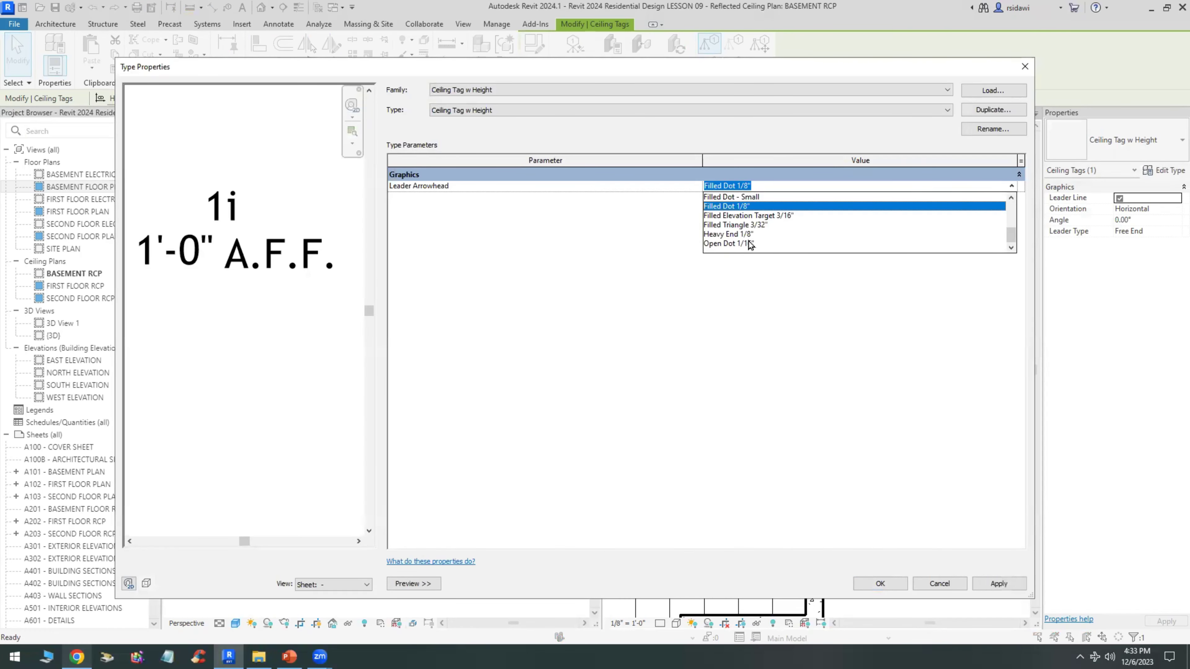
{"action": "left_click", "coordinate": [743, 217]}
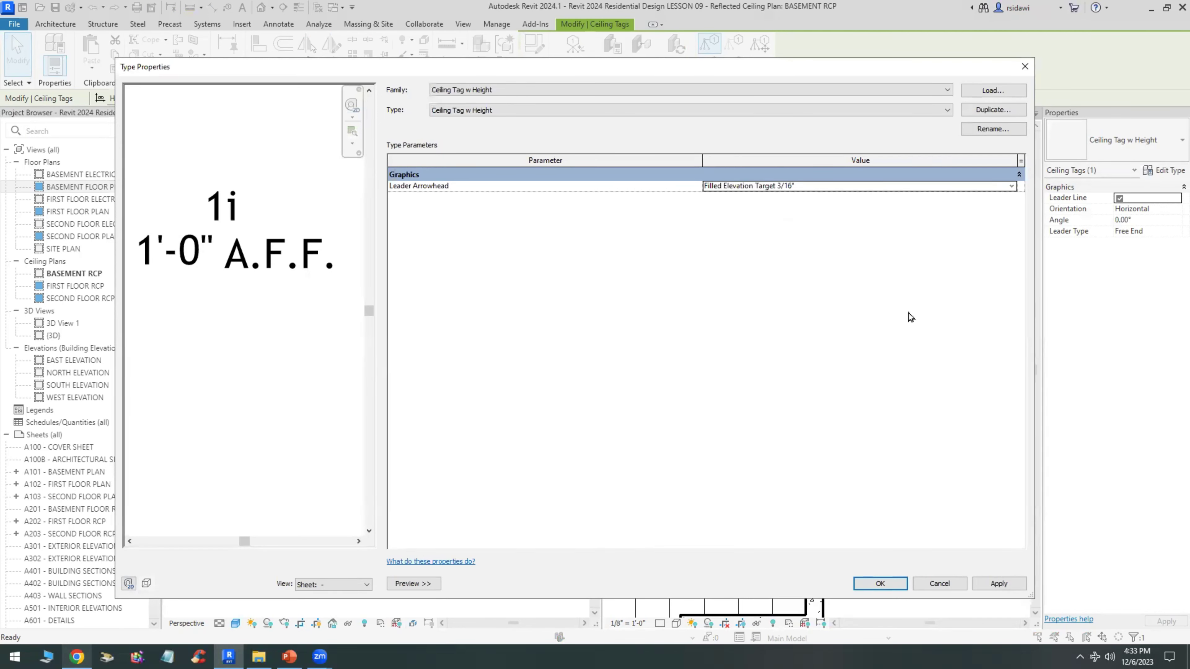
{"action": "left_click", "coordinate": [888, 586]}
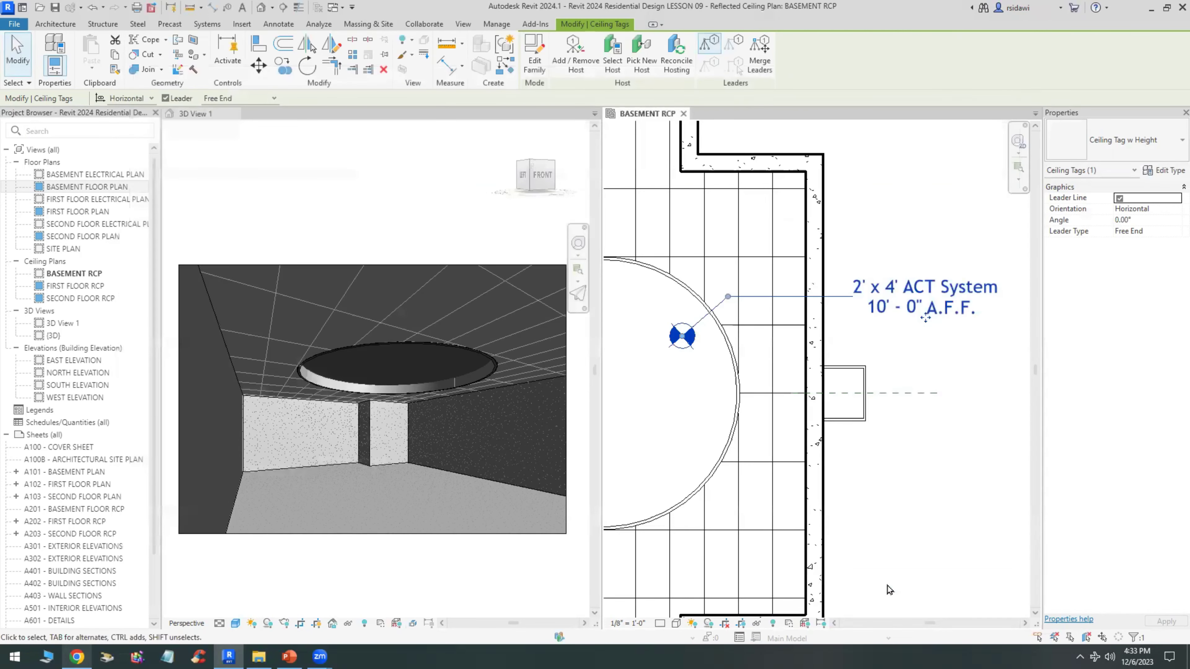
Deselect the ceiling tag, zoom in on the circle, and bring up the Insert tools
{"action": "scroll", "coordinate": [941, 419], "scroll_direction": "down", "scroll_amount": 4}
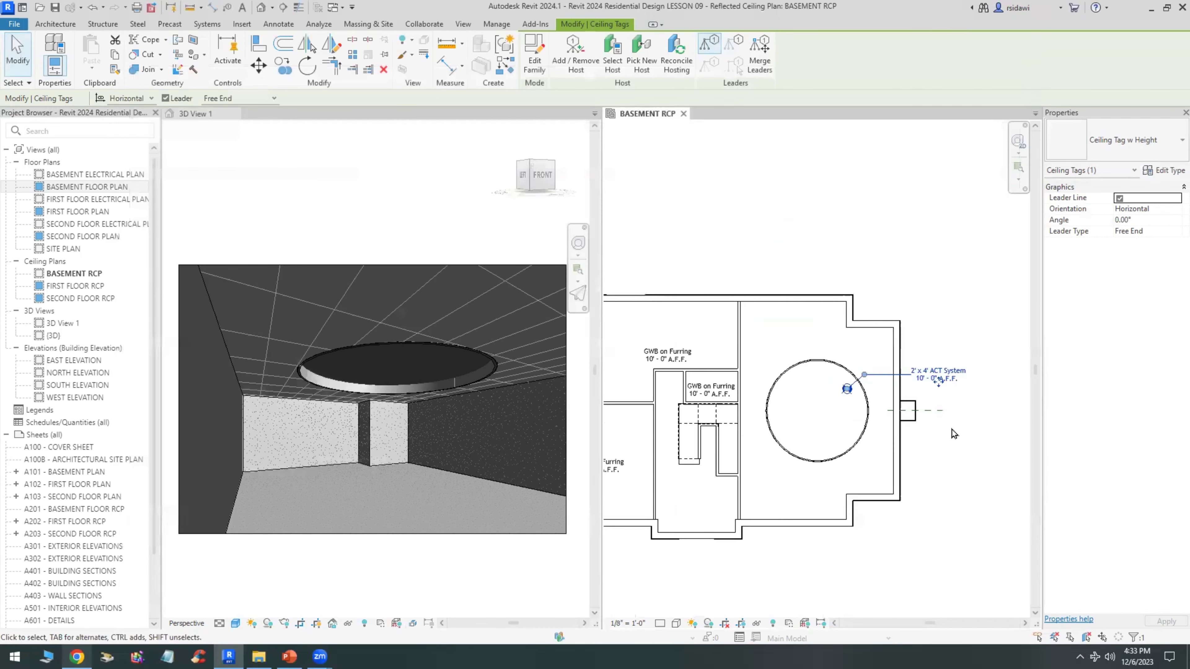
{"action": "left_click", "coordinate": [958, 440]}
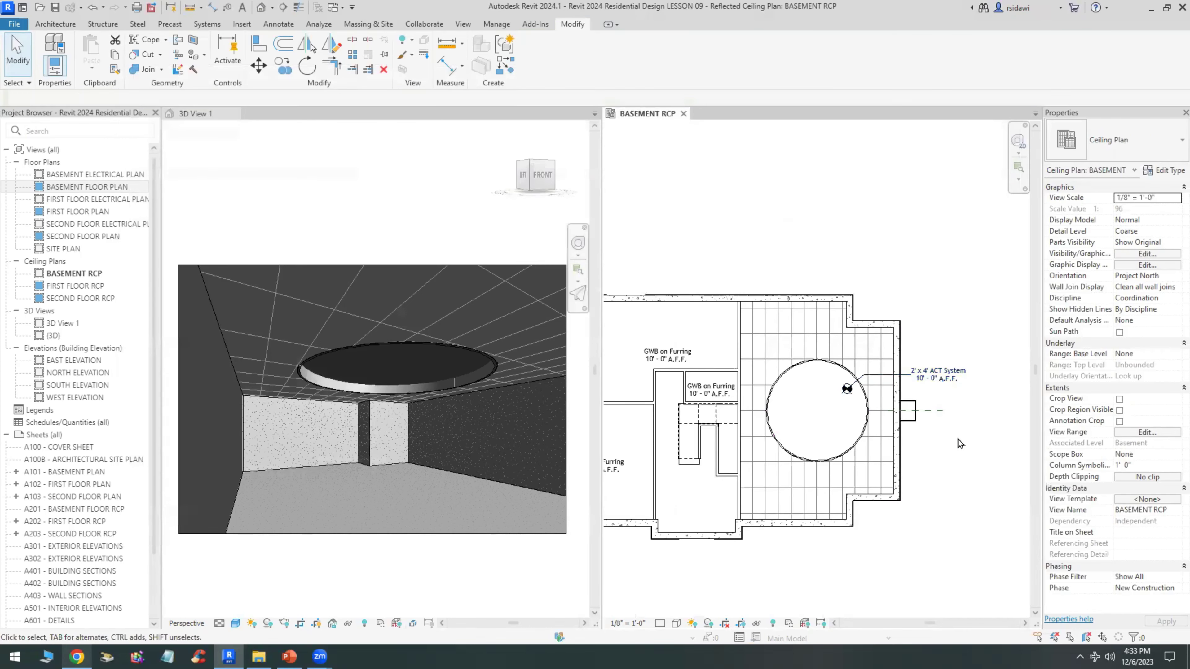
{"action": "scroll", "coordinate": [841, 440], "scroll_direction": "up", "scroll_amount": 1}
{"action": "scroll", "coordinate": [840, 440], "scroll_direction": "up", "scroll_amount": 1}
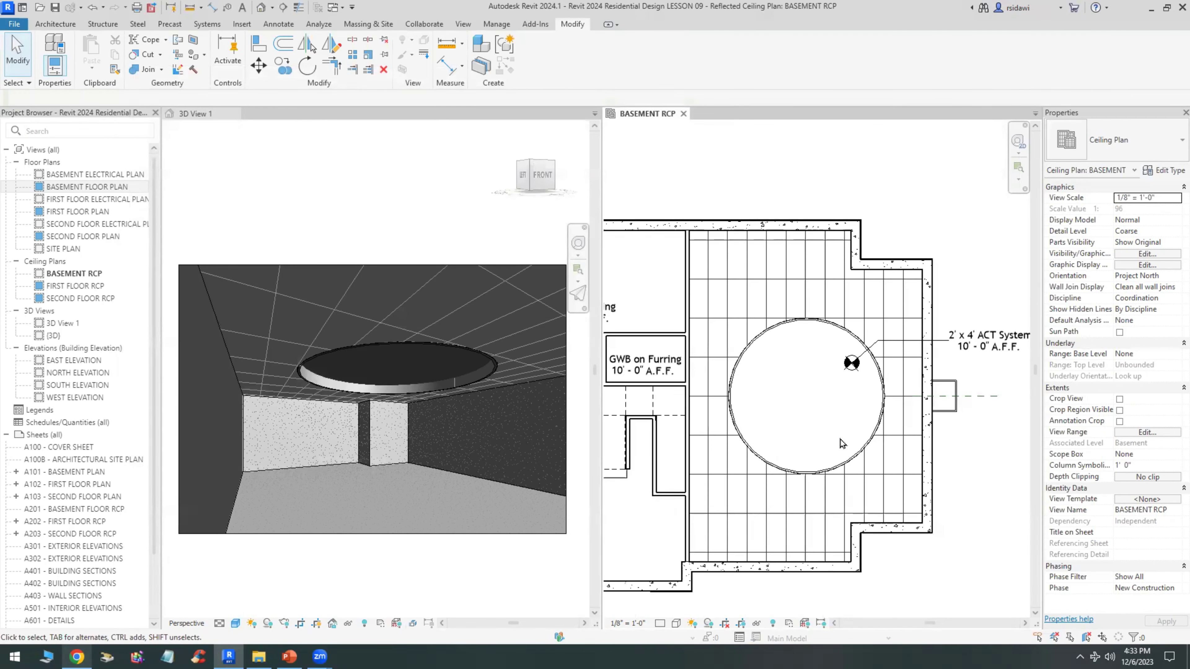
{"action": "scroll", "coordinate": [843, 440], "scroll_direction": "up", "scroll_amount": 1}
{"action": "scroll", "coordinate": [843, 438], "scroll_direction": "up", "scroll_amount": 1}
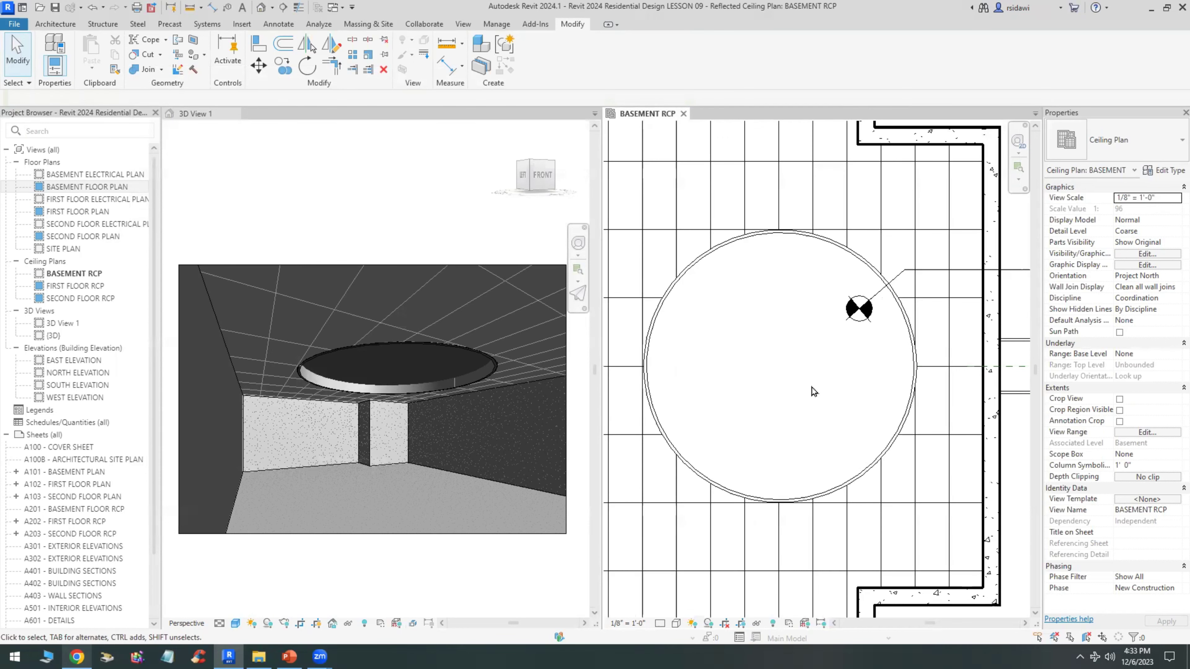
{"action": "left_click", "coordinate": [55, 28]}
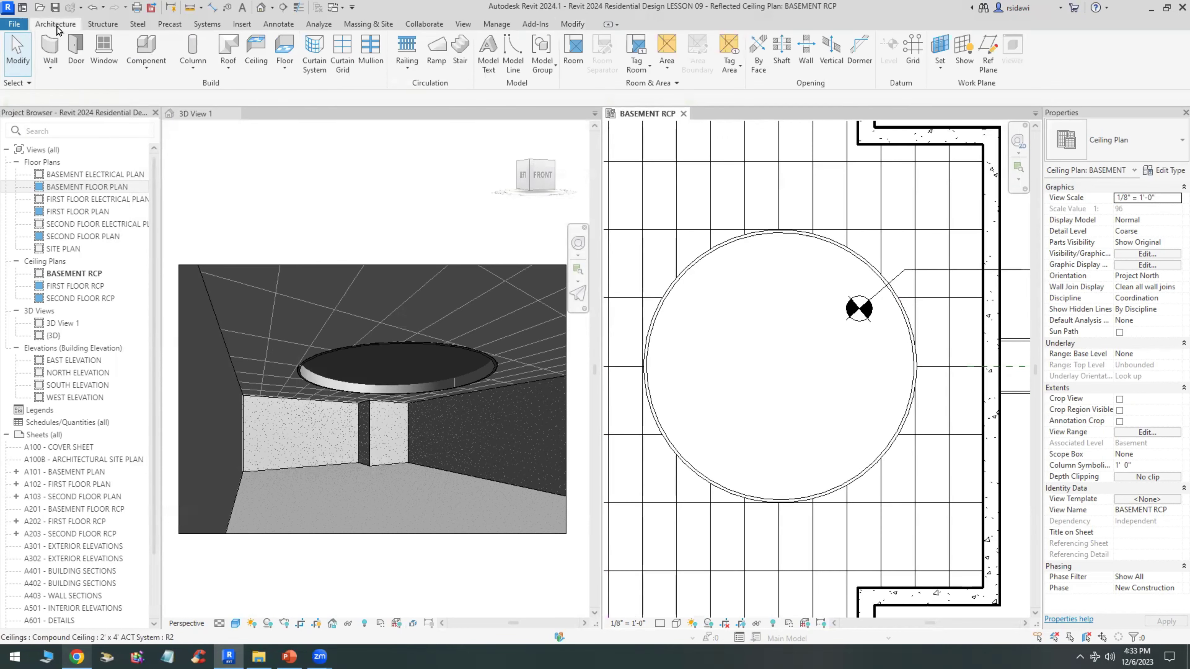
{"action": "left_click", "coordinate": [248, 25]}
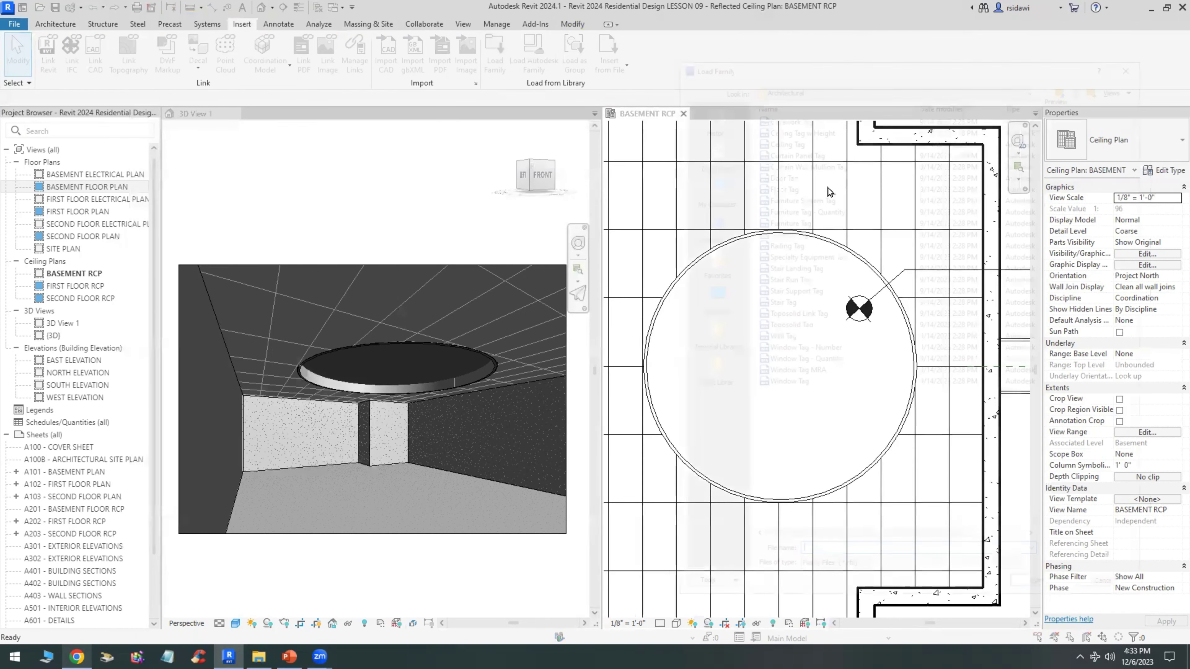
Load Downlight - Recessed Can, Pendant Light - Disk, Sconce Light - Uplight and both parabolic troffers, overwriting existing versions
{"action": "left_click", "coordinate": [716, 333]}
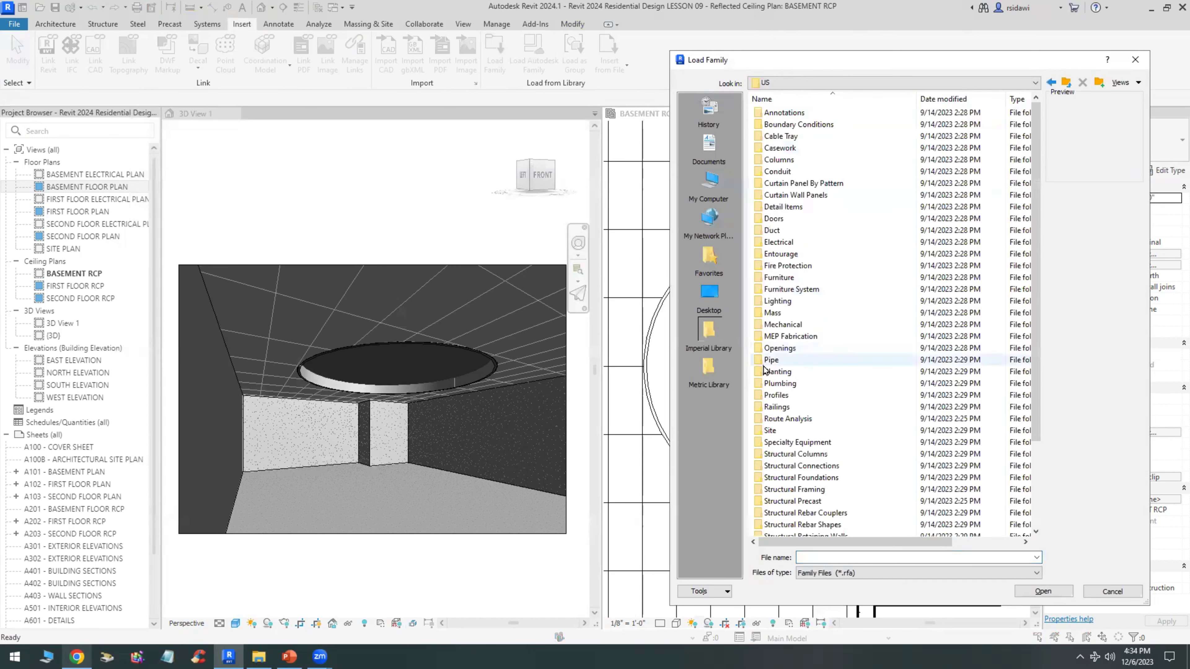
{"action": "double_click", "coordinate": [788, 306]}
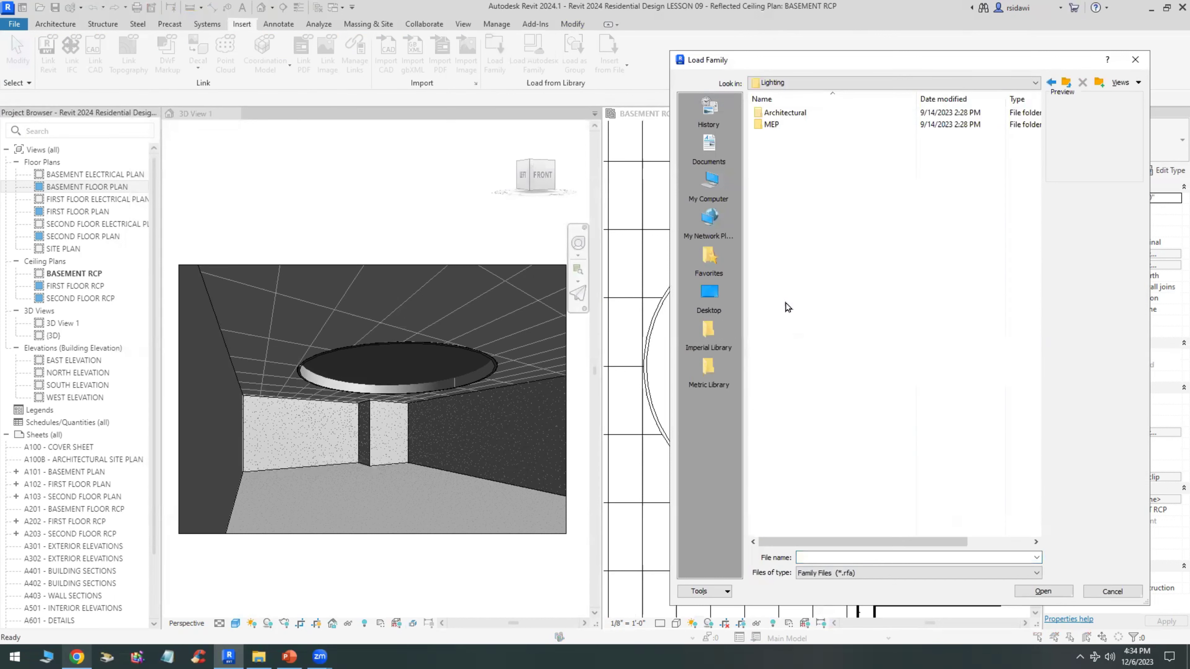
{"action": "double_click", "coordinate": [787, 115]}
{"action": "double_click", "coordinate": [800, 124]}
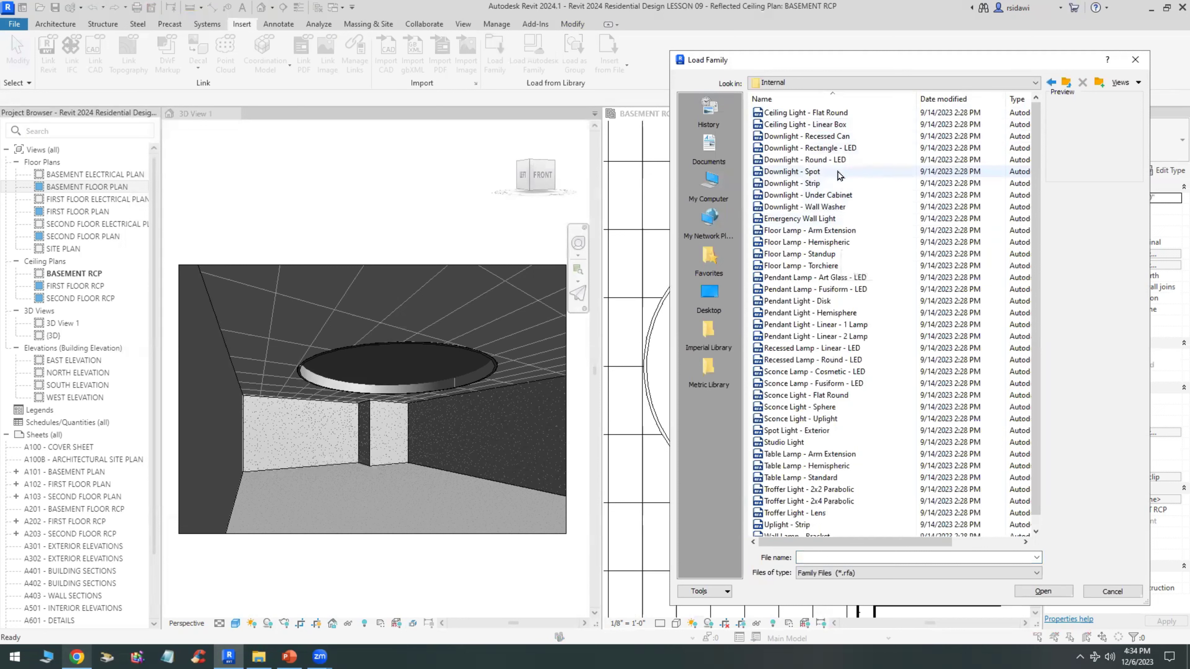
{"action": "left_click", "coordinate": [834, 136]}
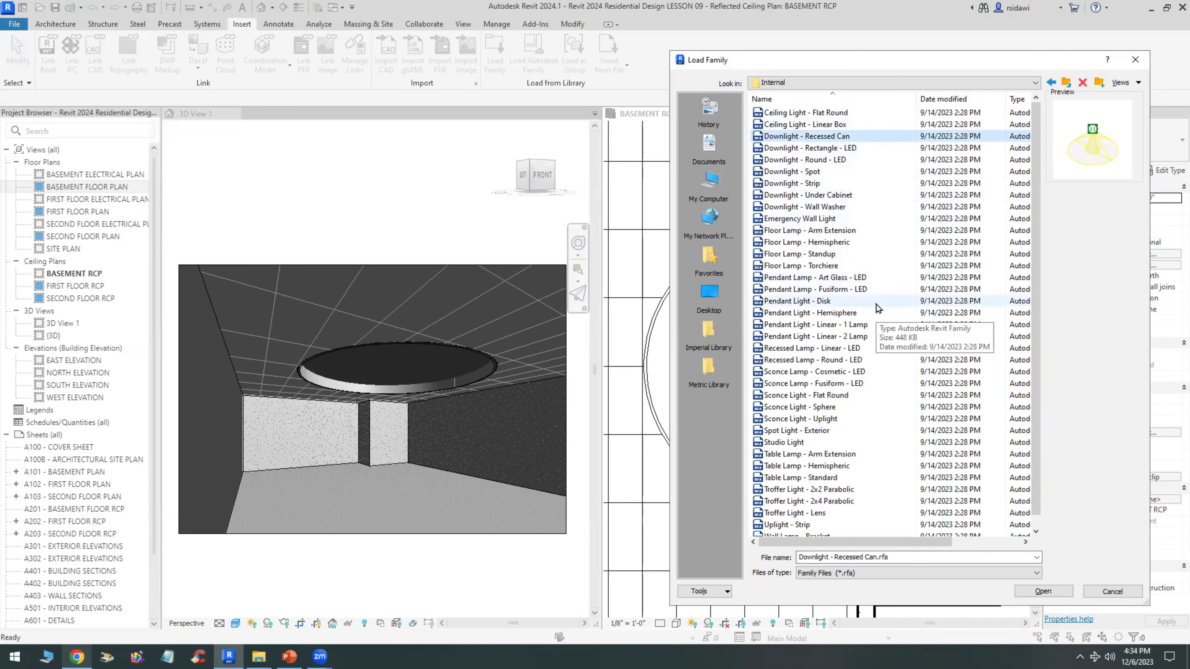
{"action": "scroll", "coordinate": [878, 307], "scroll_direction": "down", "scroll_amount": 1}
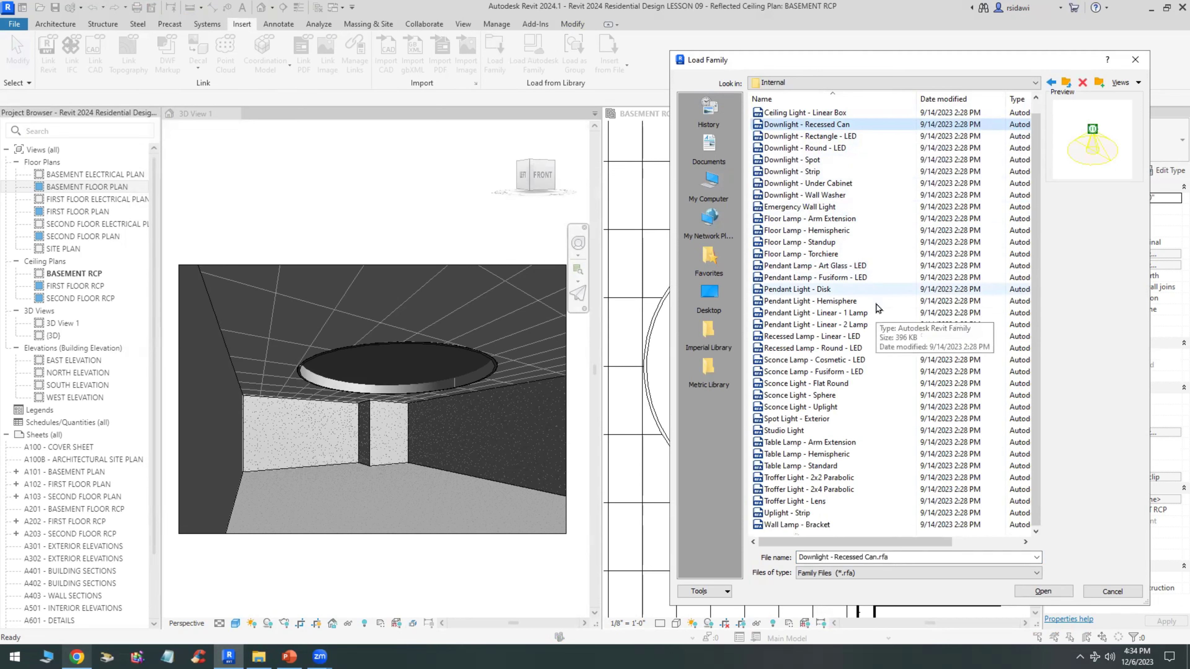
{"action": "left_click", "coordinate": [838, 291]}
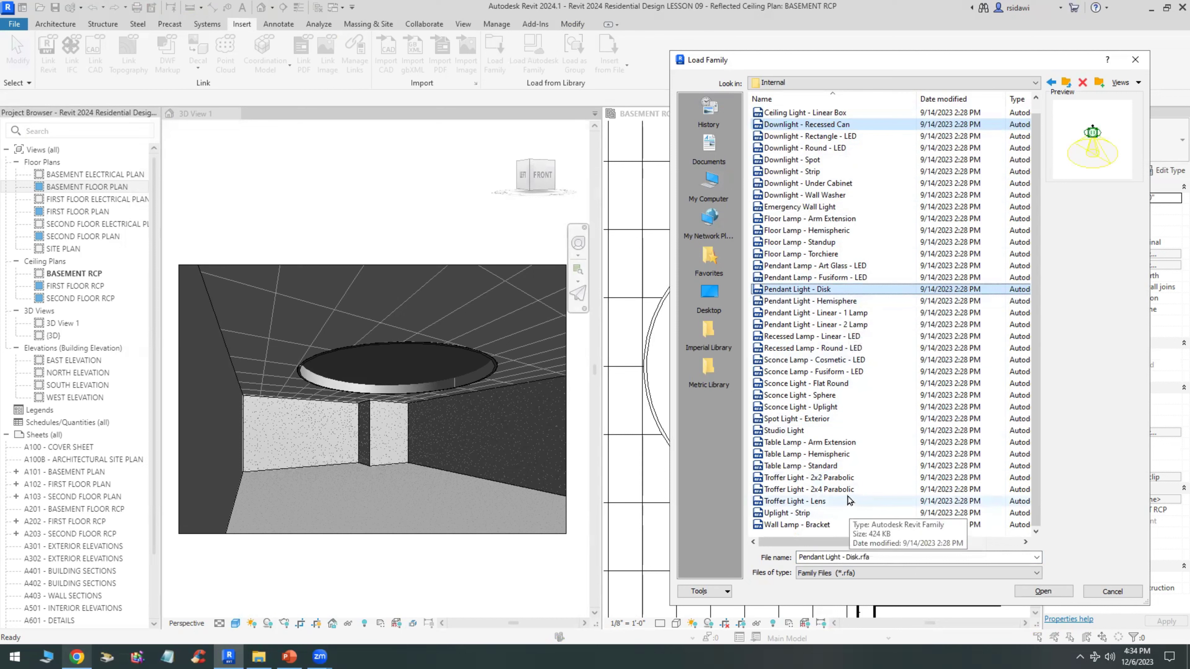
{"action": "left_click", "coordinate": [817, 407]}
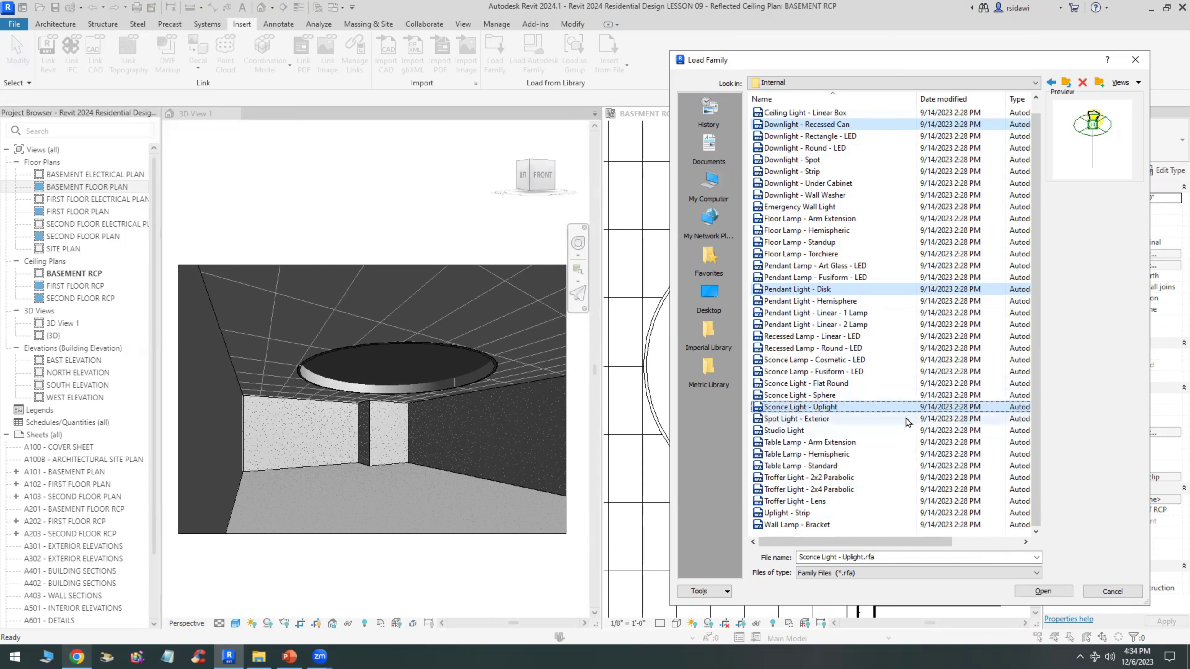
{"action": "left_click", "coordinate": [832, 492], "text": "ctrl"}
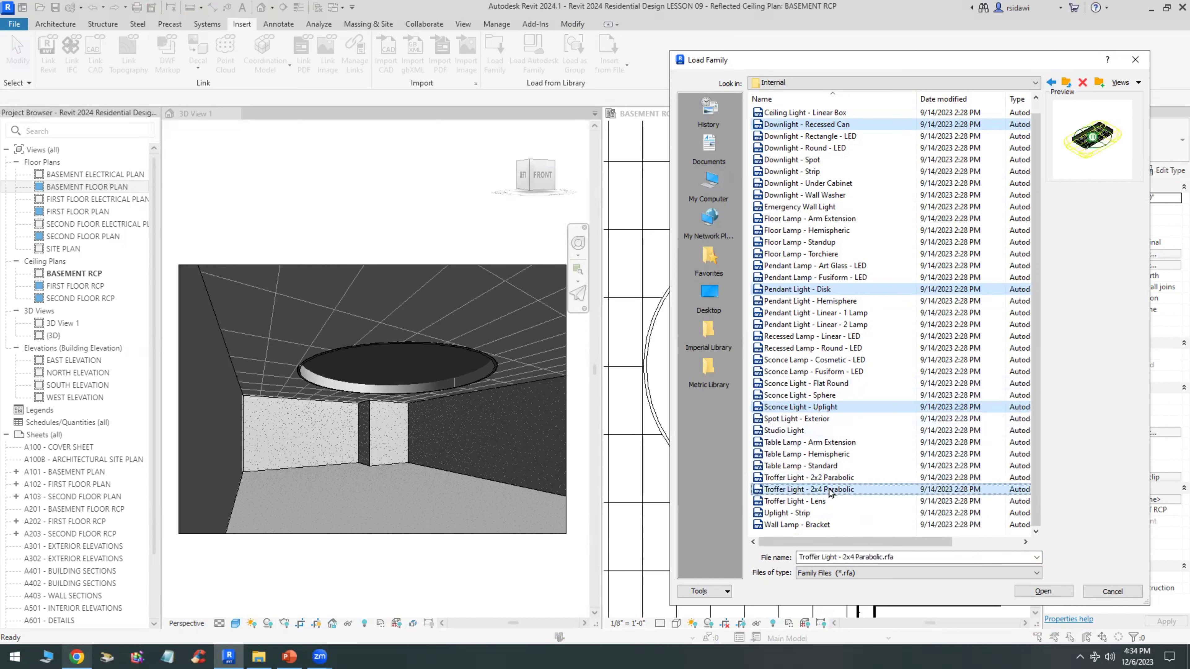
{"action": "left_click", "coordinate": [1043, 592]}
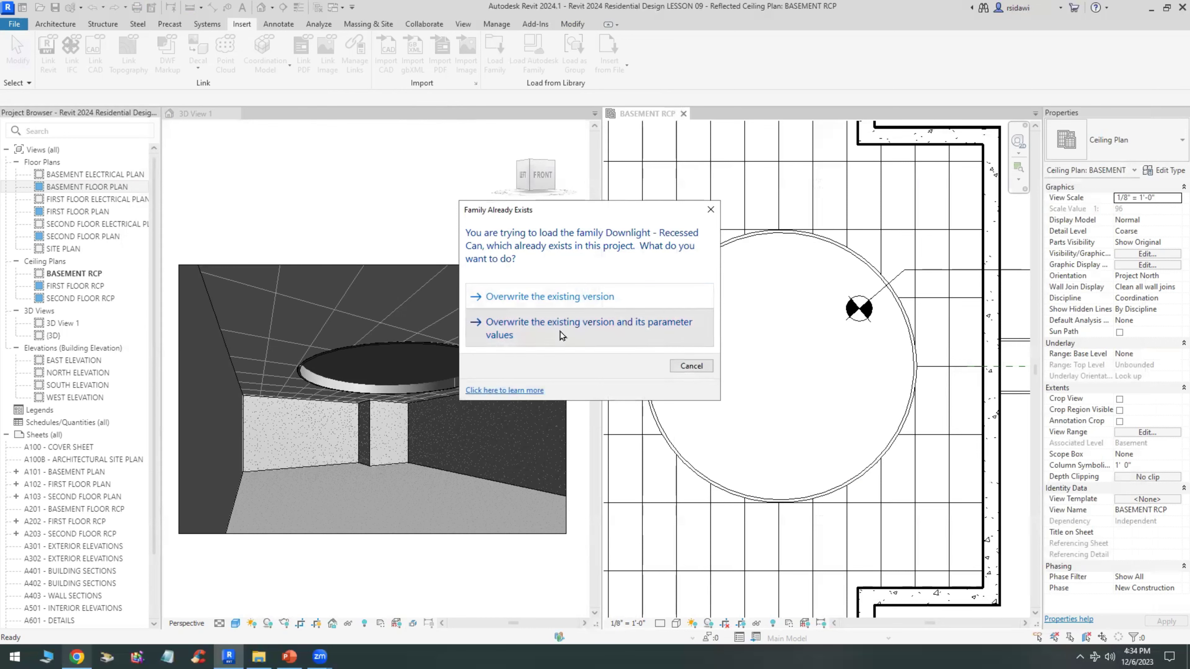
{"action": "left_click", "coordinate": [561, 332]}
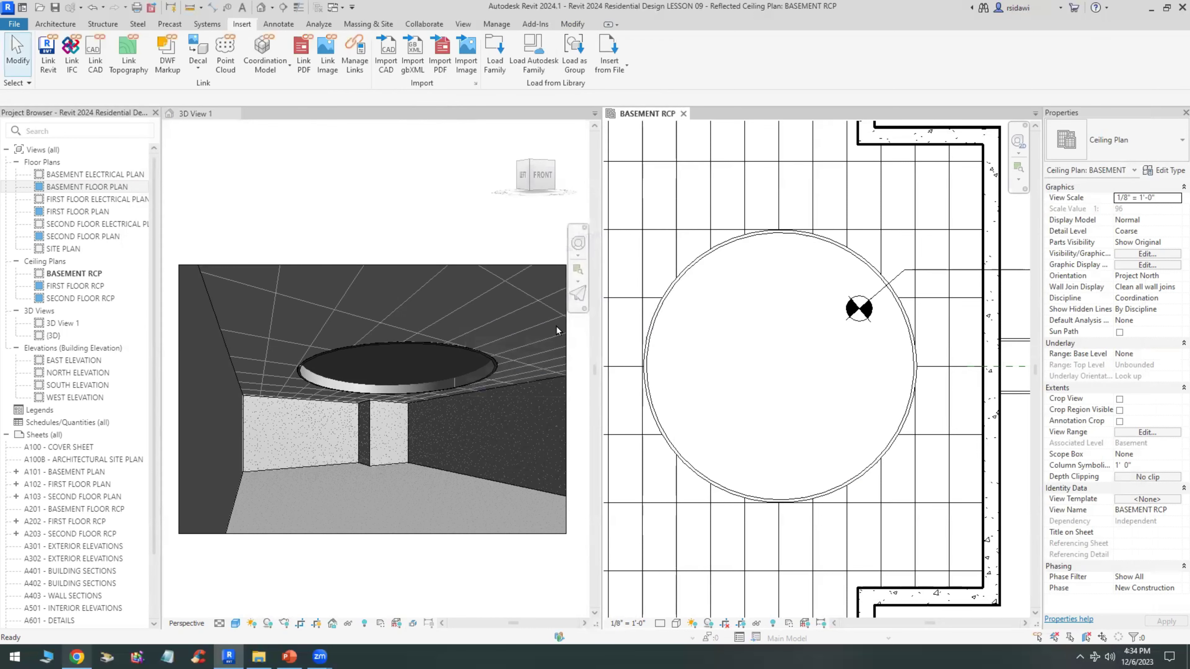
Browse the family library to US > Mechanical > MEP > Air-Side Components > Air Terminals
{"action": "left_click", "coordinate": [494, 51]}
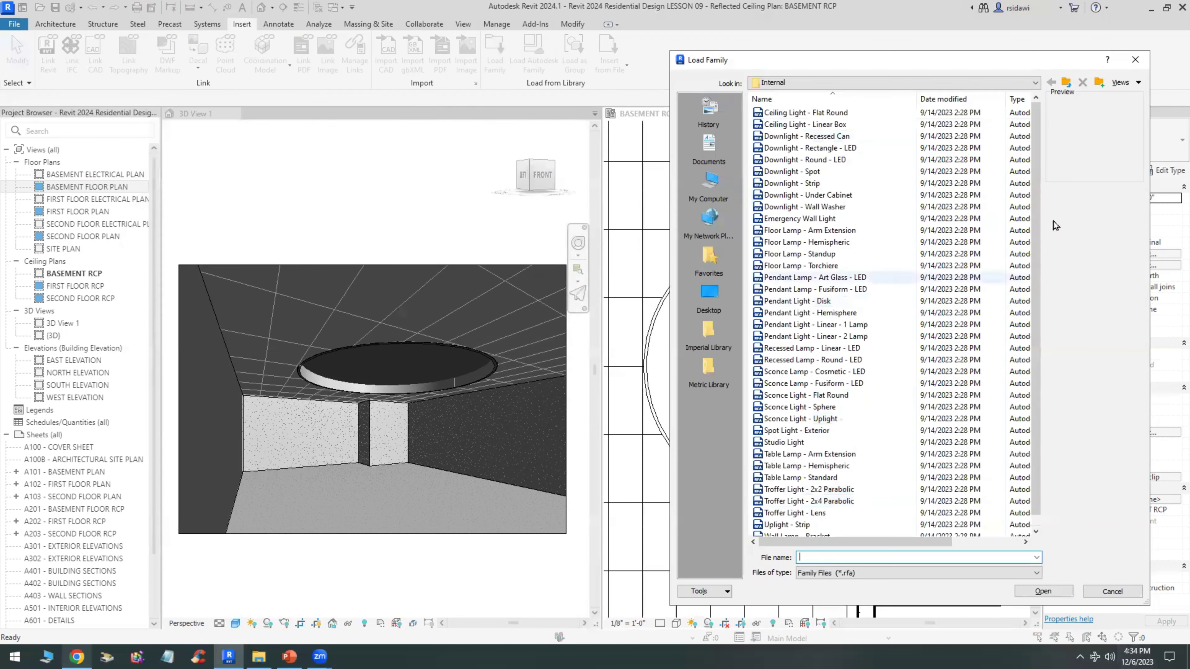
{"action": "left_click", "coordinate": [1066, 83]}
{"action": "left_click", "coordinate": [1066, 84]}
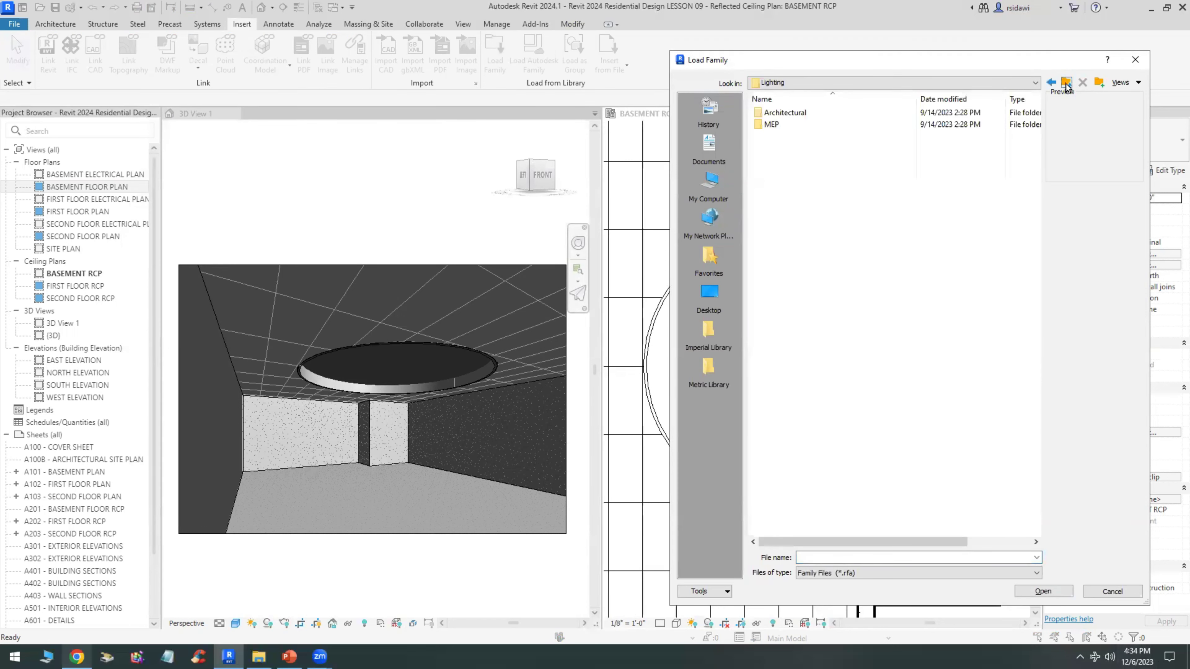
{"action": "double_click", "coordinate": [790, 329]}
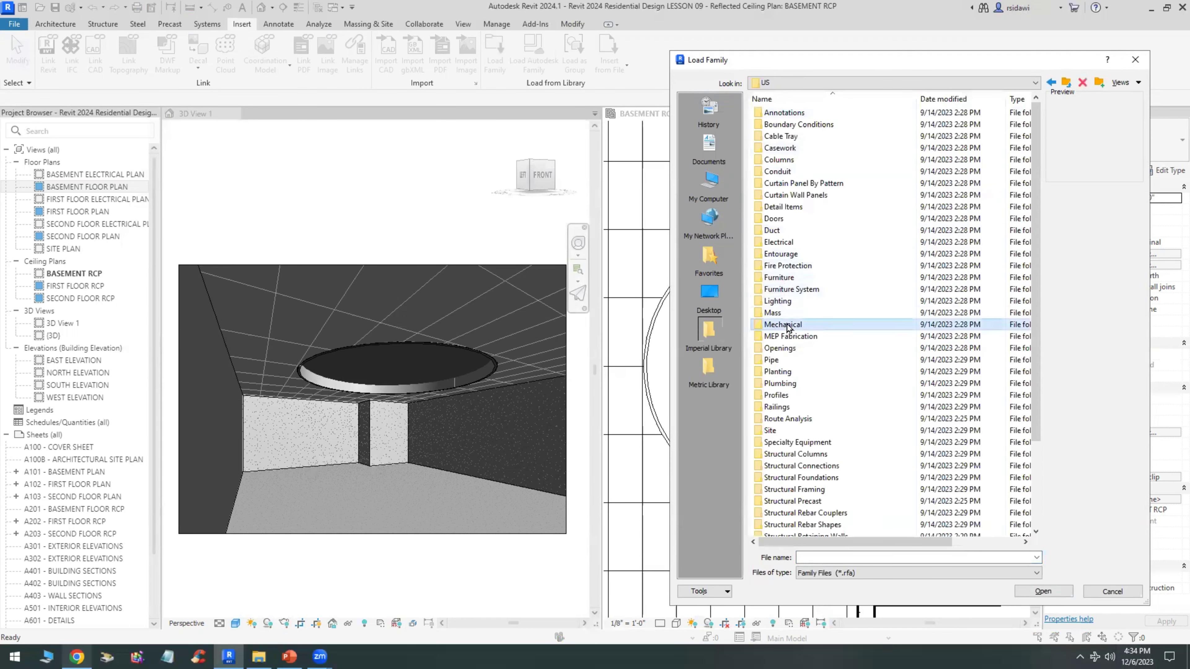
{"action": "left_click", "coordinate": [791, 115]}
{"action": "double_click", "coordinate": [792, 114]}
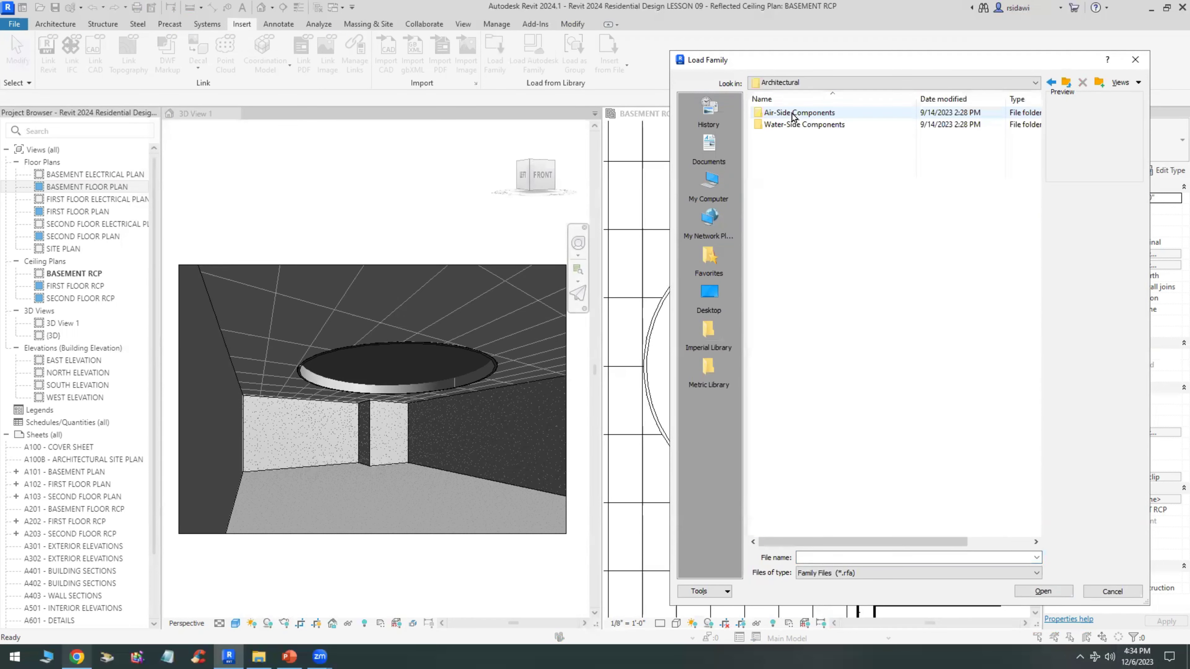
{"action": "left_click", "coordinate": [1063, 84]}
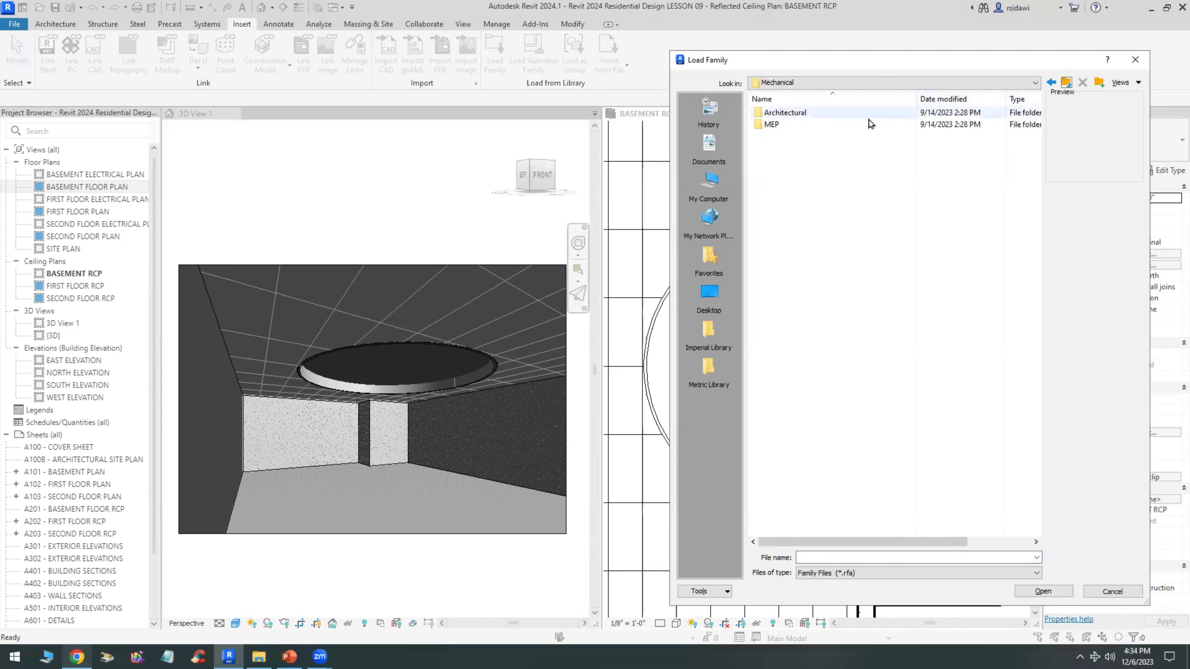
{"action": "double_click", "coordinate": [792, 124]}
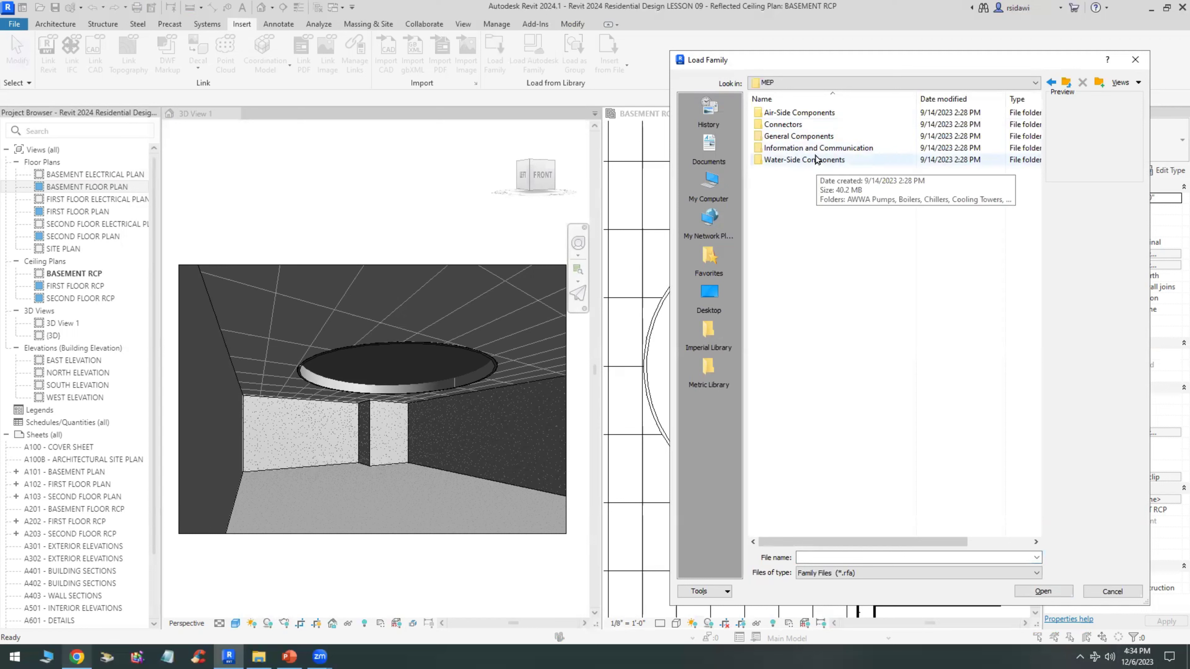
{"action": "double_click", "coordinate": [804, 113]}
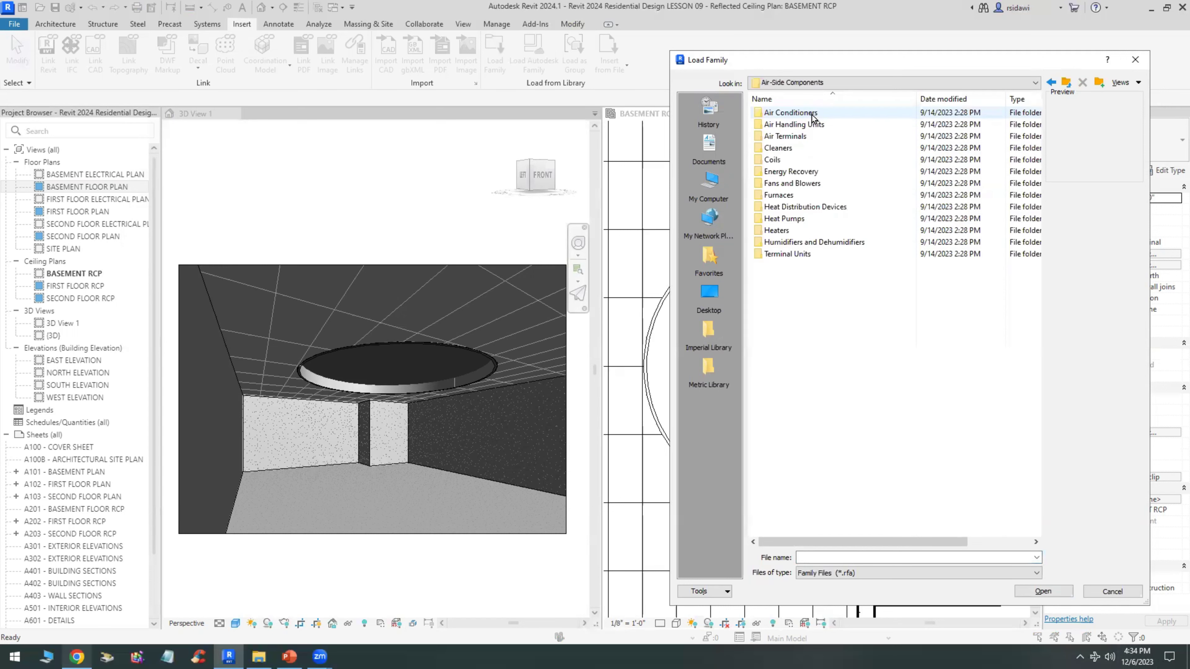
{"action": "double_click", "coordinate": [806, 137]}
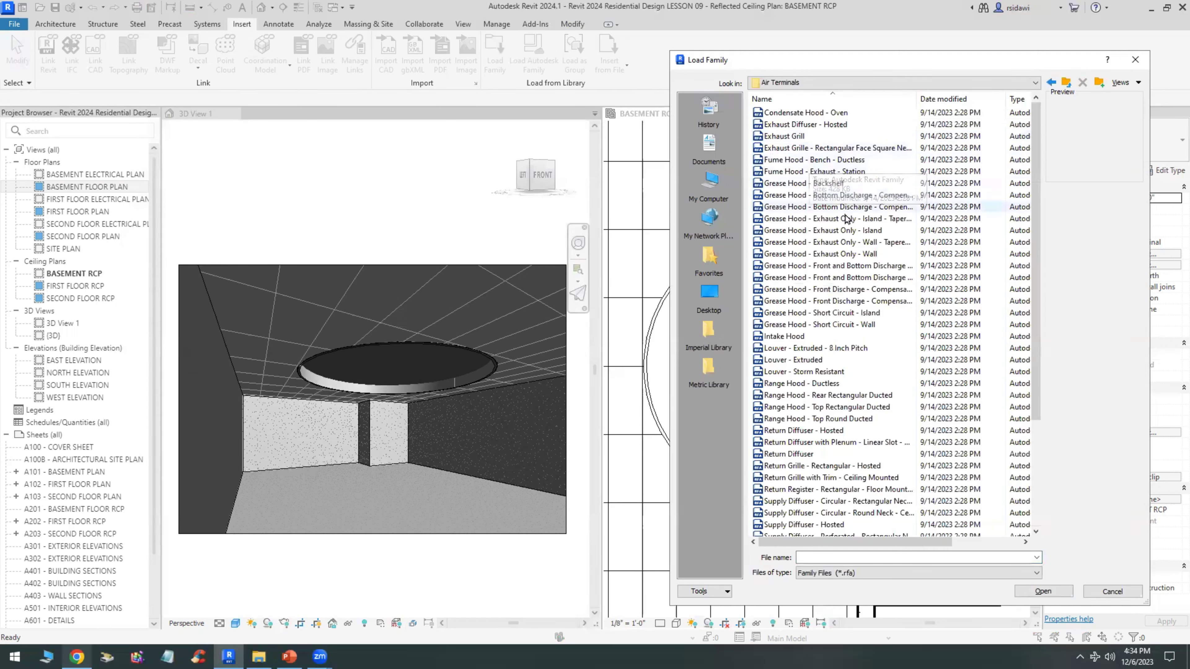
Load the Supply Diffuser - Hosted and Return Diffuser - Hosted families
{"action": "scroll", "coordinate": [871, 408], "scroll_direction": "down", "scroll_amount": 4}
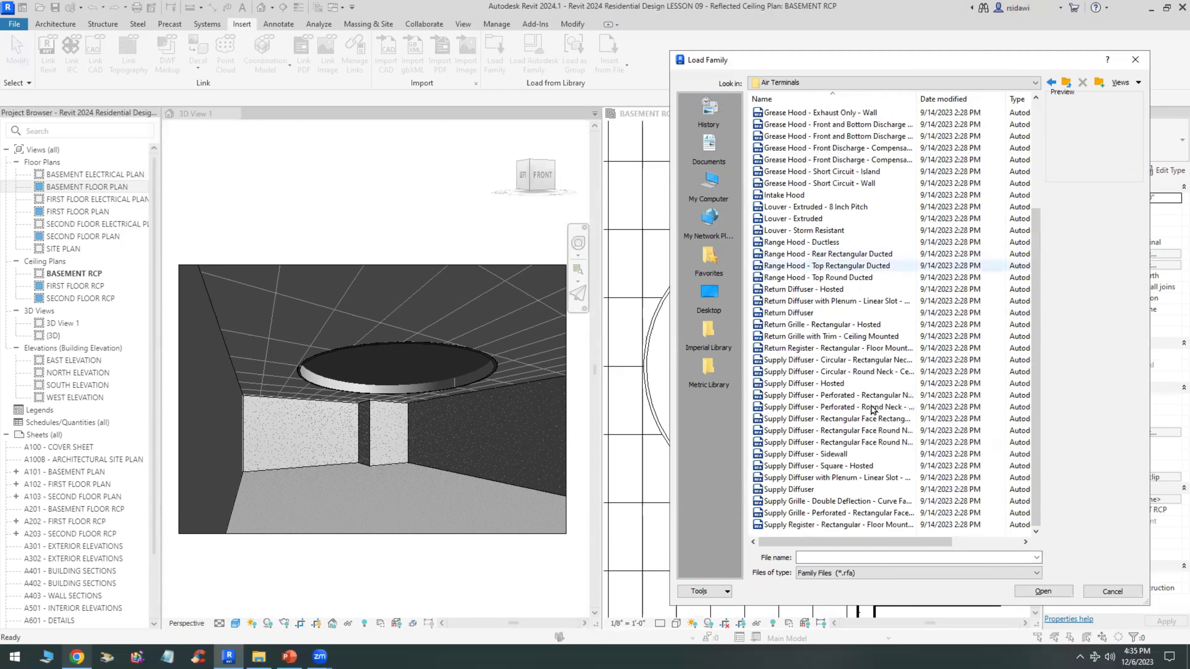
{"action": "left_click", "coordinate": [827, 385]}
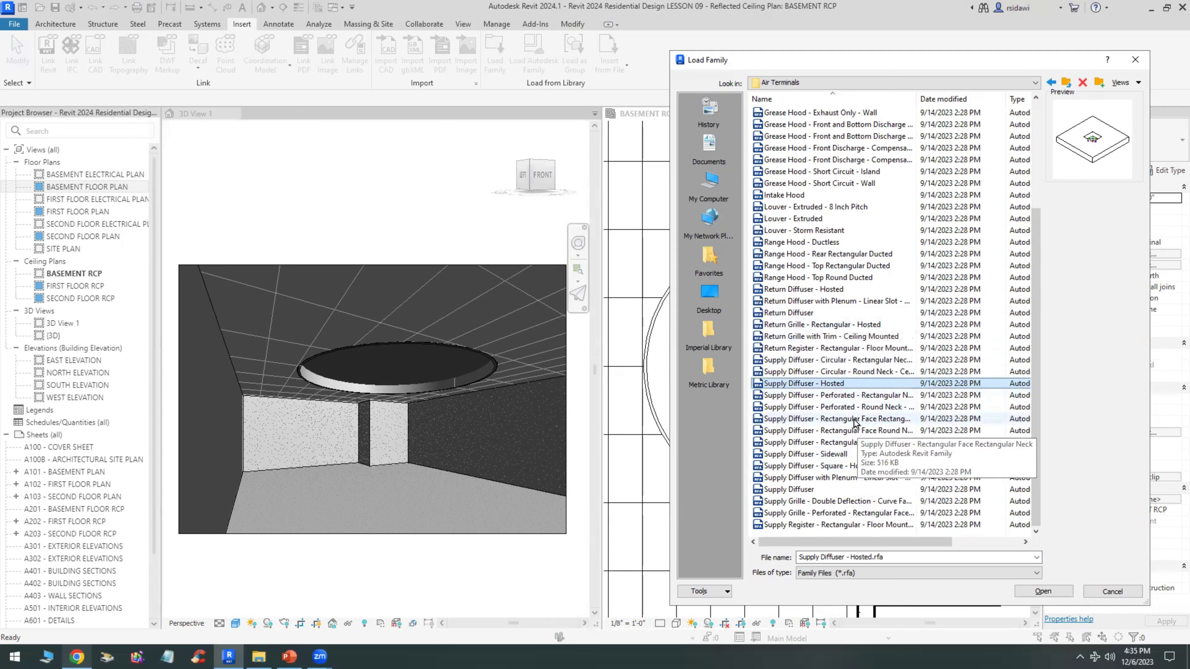
{"action": "left_click", "coordinate": [838, 291]}
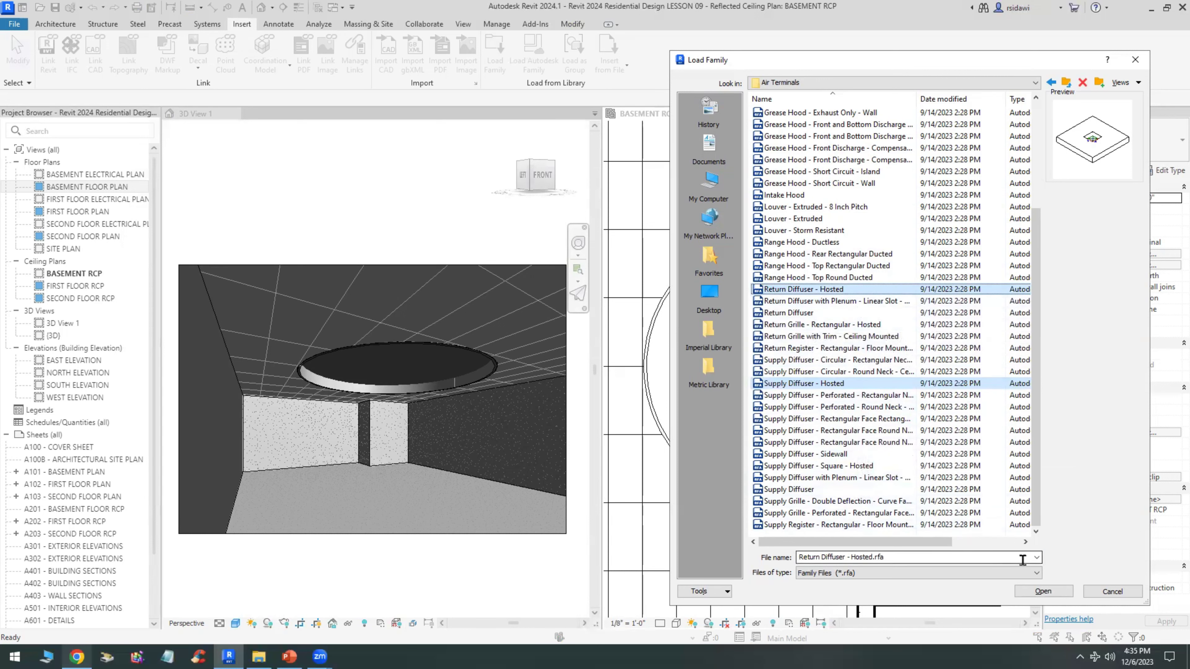
{"action": "left_click", "coordinate": [1043, 591]}
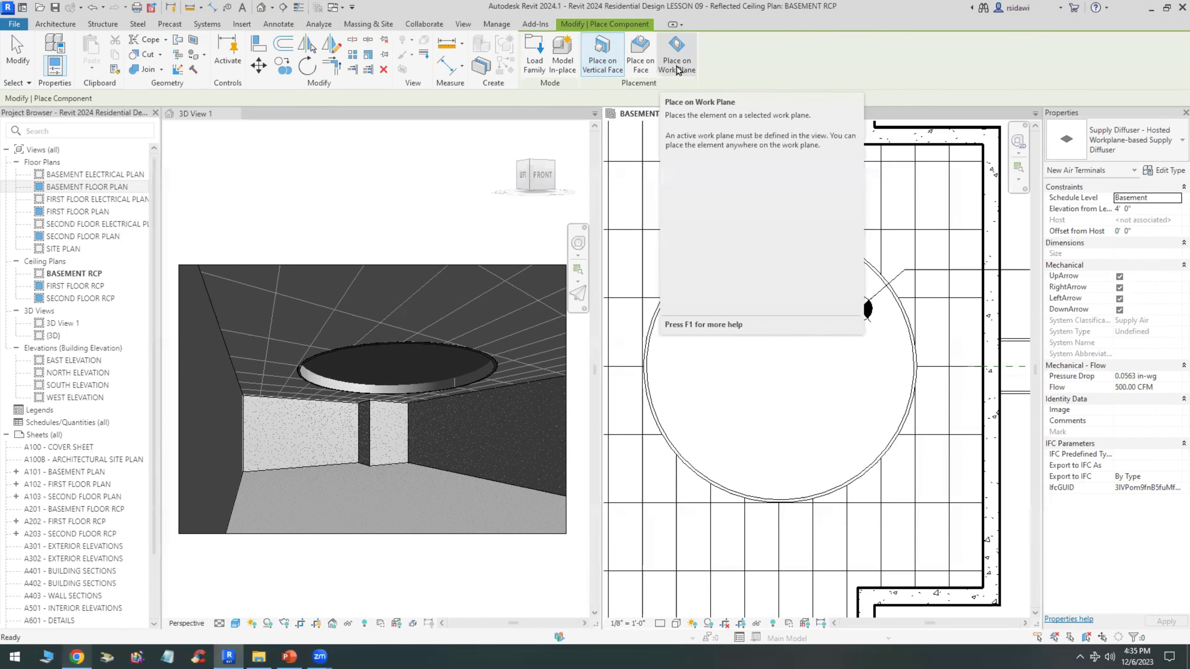
Set the supply diffuser placement to Place on Face and frame the basement ceiling
{"action": "left_click", "coordinate": [637, 60]}
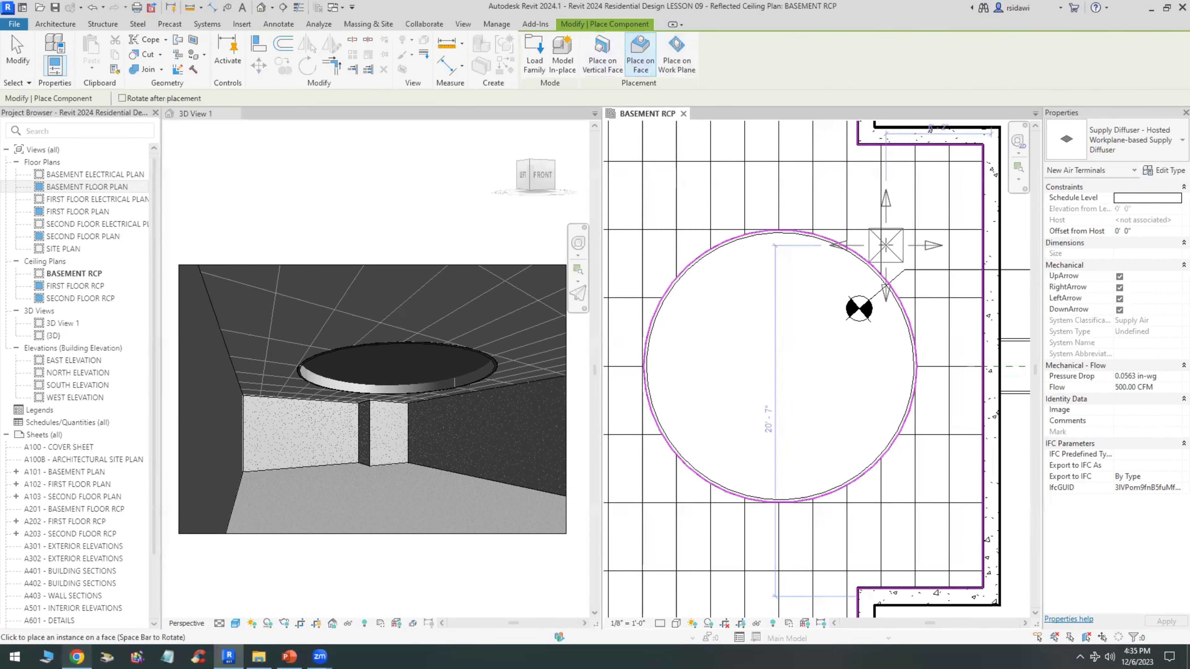
{"action": "scroll", "coordinate": [883, 244], "scroll_direction": "down", "scroll_amount": 2}
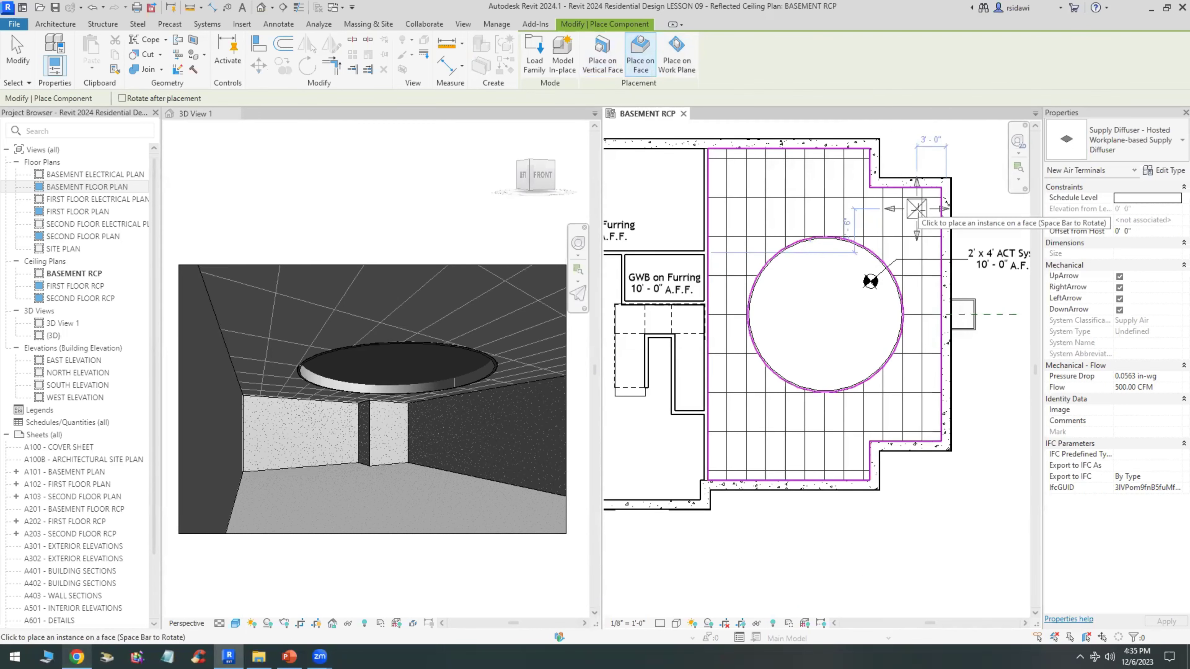
{"action": "scroll", "coordinate": [915, 213], "scroll_direction": "up", "scroll_amount": 2}
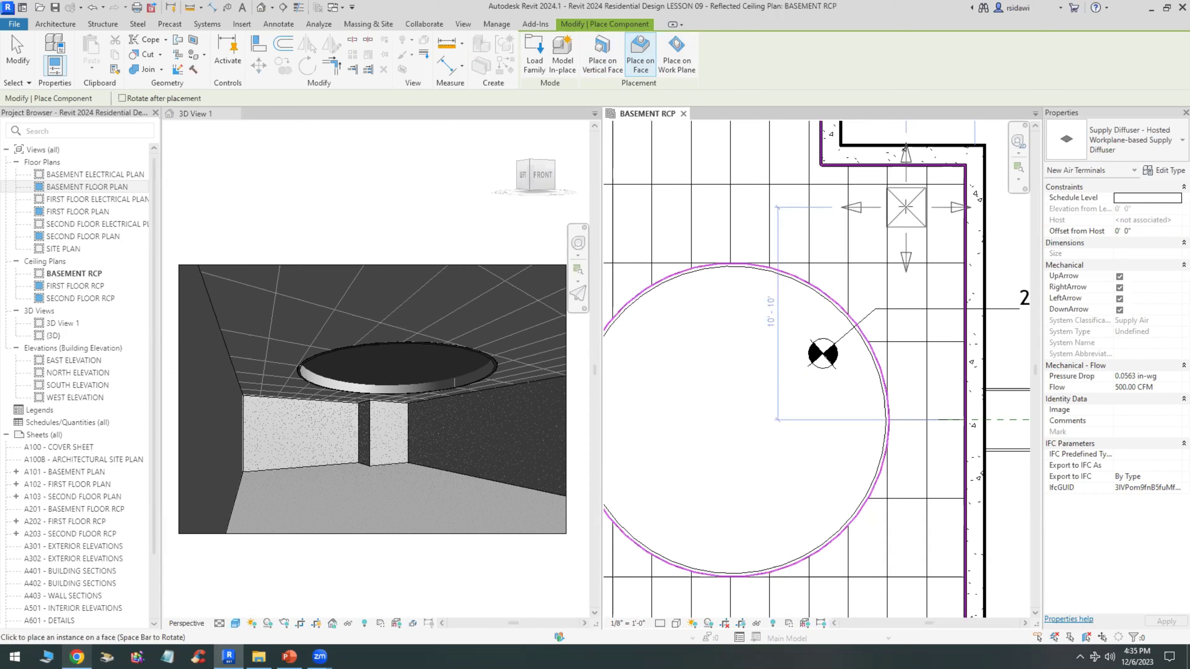
{"action": "scroll", "coordinate": [892, 201], "scroll_direction": "down", "scroll_amount": 1}
{"action": "scroll", "coordinate": [893, 202], "scroll_direction": "down", "scroll_amount": 2}
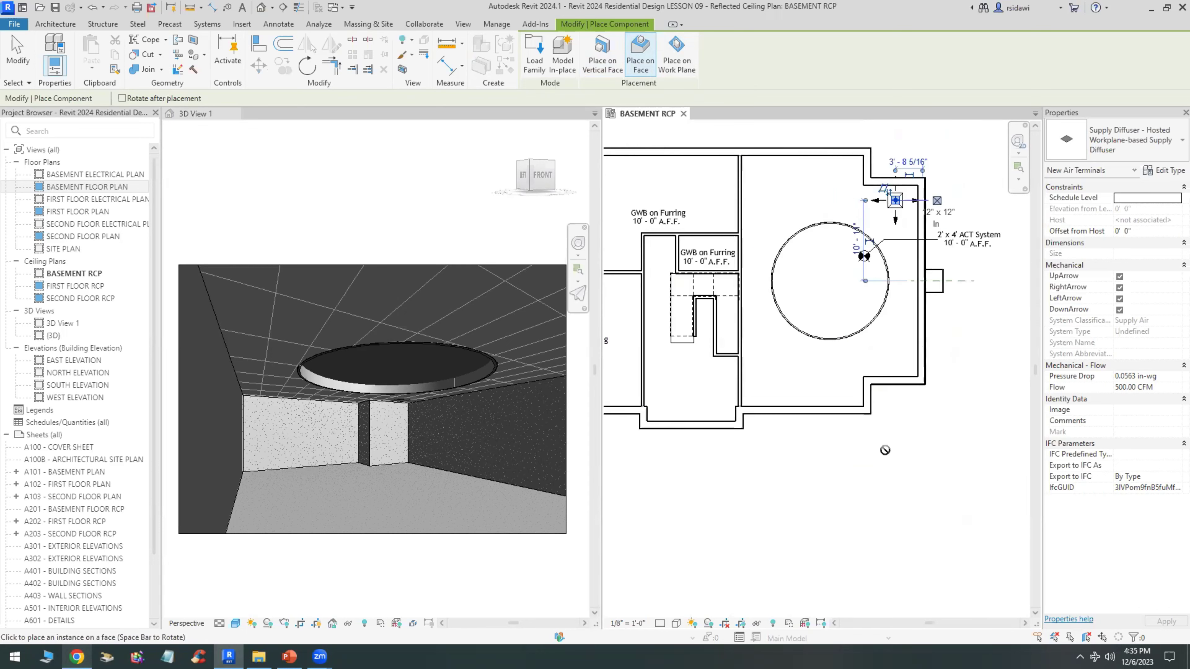
{"action": "scroll", "coordinate": [904, 300], "scroll_direction": "up", "scroll_amount": 2}
{"action": "scroll", "coordinate": [906, 310], "scroll_direction": "up", "scroll_amount": 3}
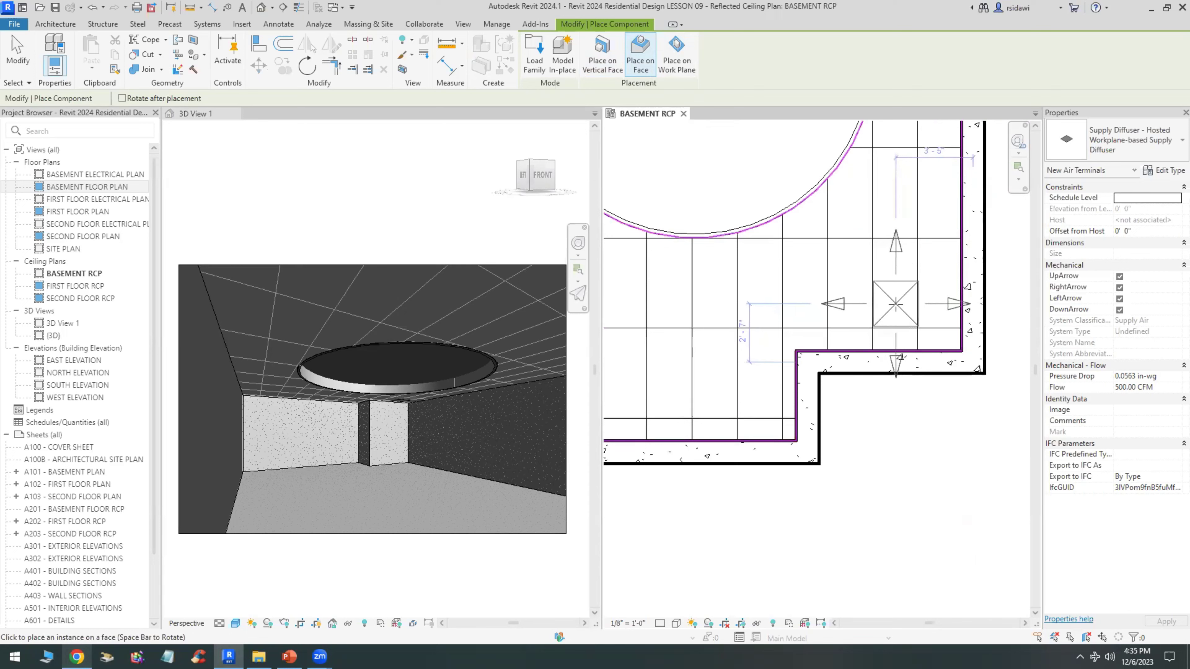
{"action": "scroll", "coordinate": [900, 307], "scroll_direction": "down", "scroll_amount": 1}
{"action": "scroll", "coordinate": [907, 328], "scroll_direction": "down", "scroll_amount": 1}
{"action": "scroll", "coordinate": [913, 361], "scroll_direction": "down", "scroll_amount": 1}
{"action": "scroll", "coordinate": [913, 363], "scroll_direction": "down", "scroll_amount": 1}
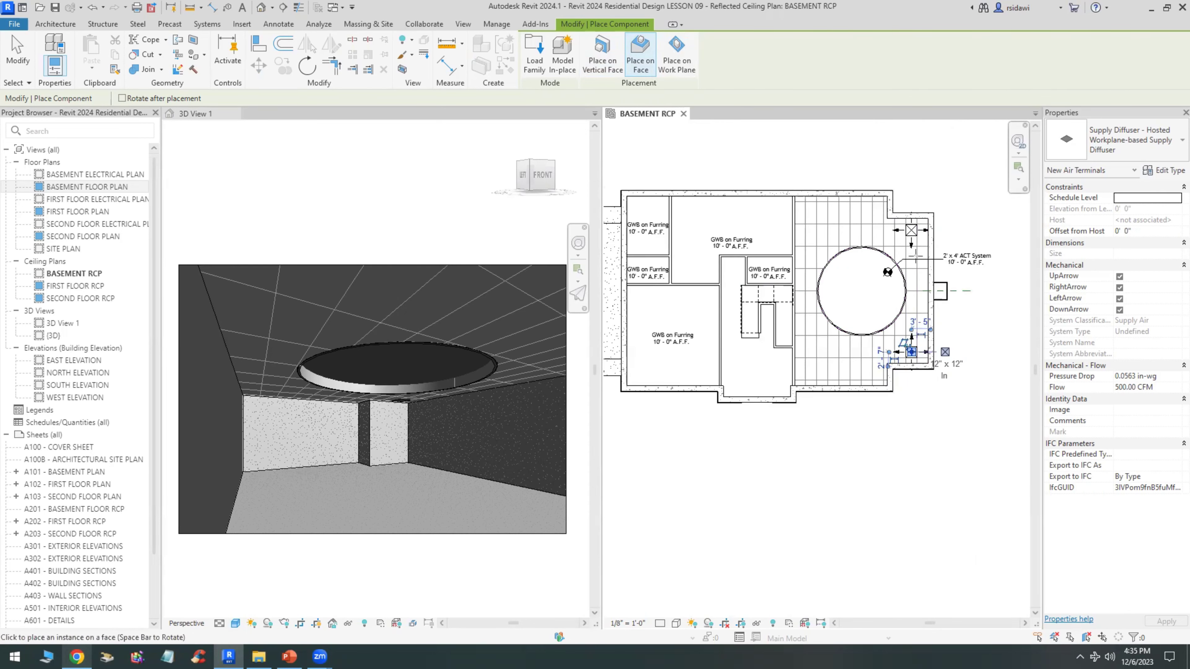
{"action": "scroll", "coordinate": [912, 459], "scroll_direction": "up", "scroll_amount": 2}
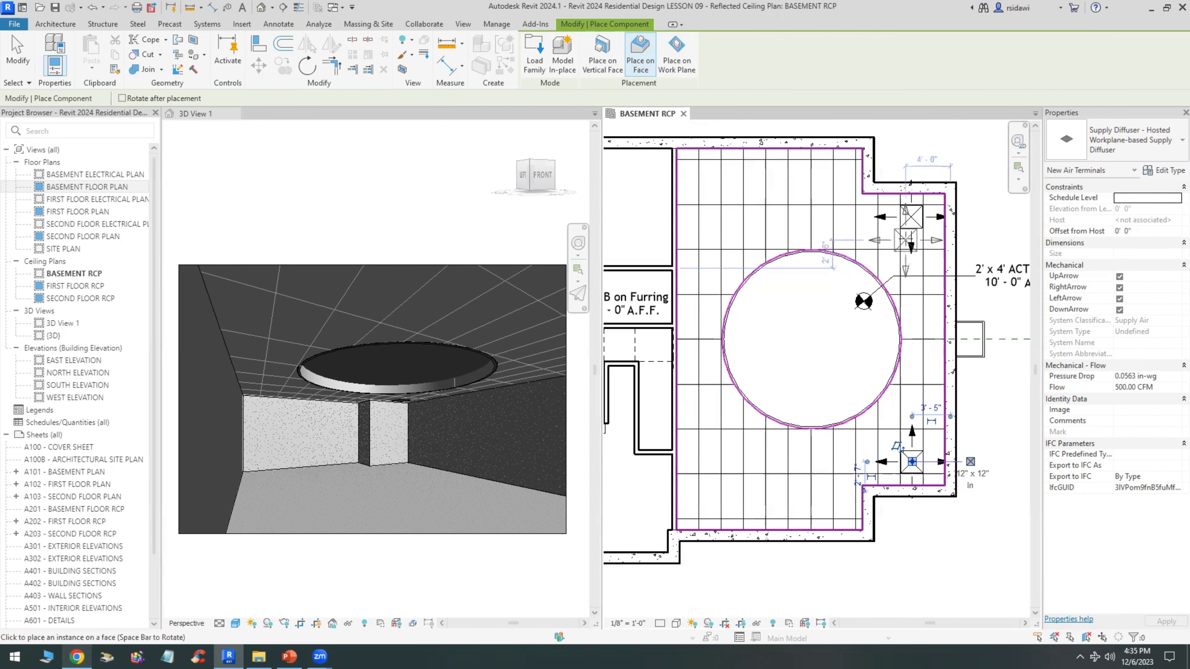
{"action": "scroll", "coordinate": [705, 164], "scroll_direction": "up", "scroll_amount": 3}
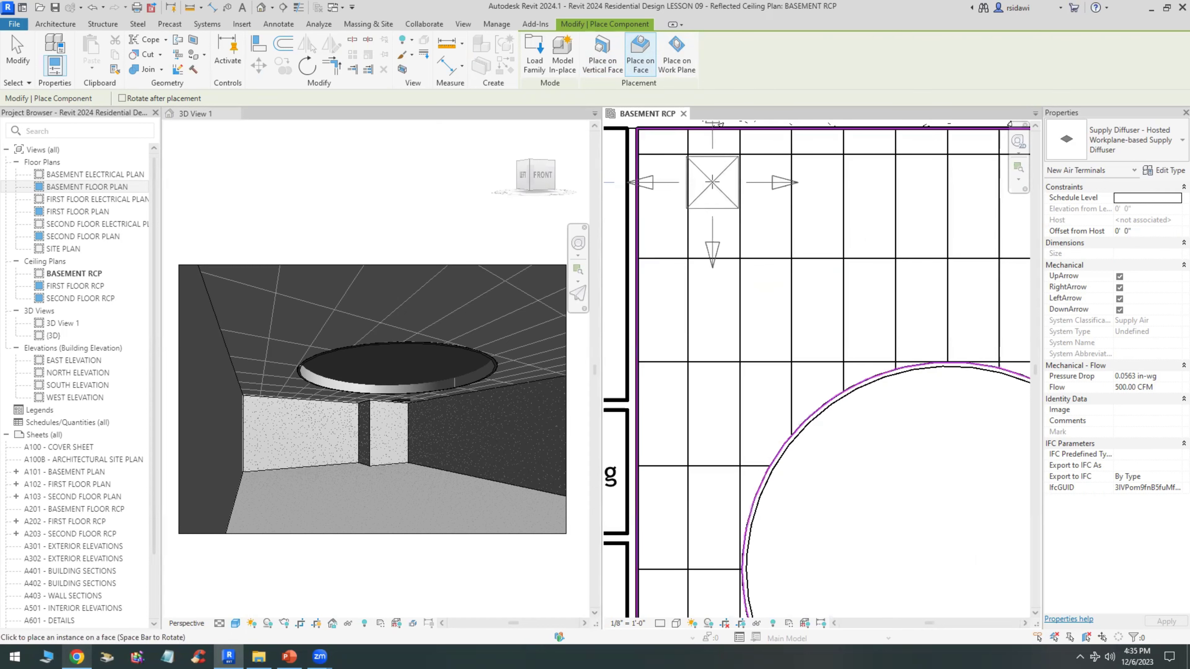
Place supply diffusers in the upper-left ceiling tile and near the room's lower-left corner
{"action": "left_click", "coordinate": [712, 180]}
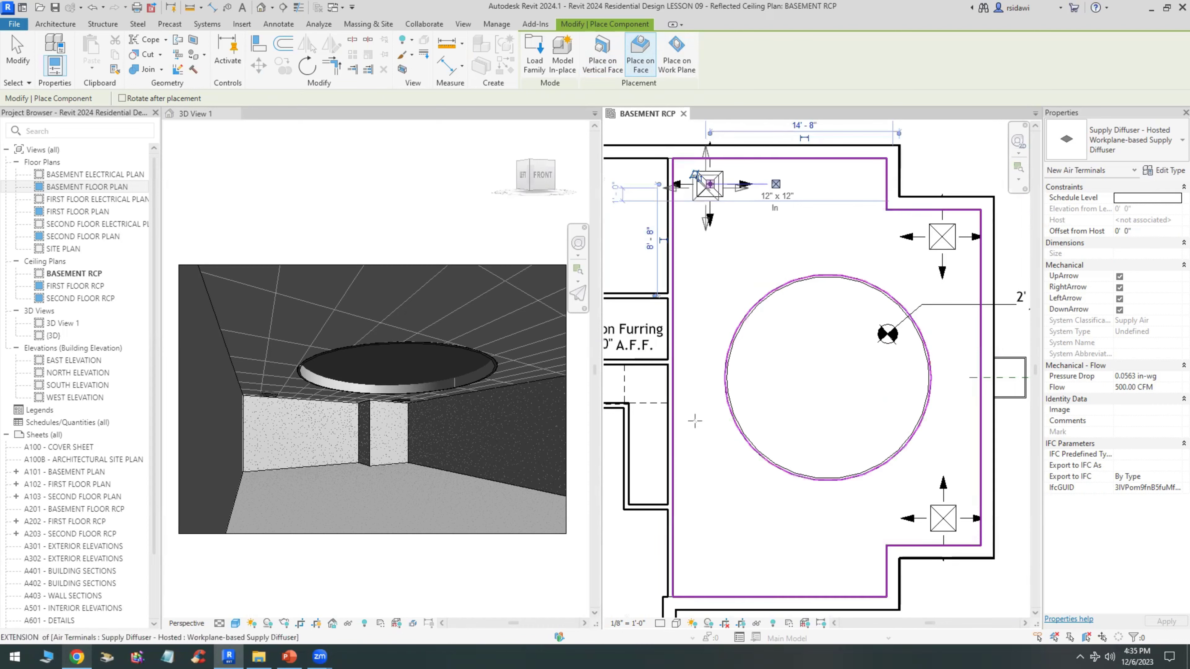
{"action": "scroll", "coordinate": [703, 210], "scroll_direction": "down", "scroll_amount": 3}
{"action": "scroll", "coordinate": [706, 431], "scroll_direction": "up", "scroll_amount": 2}
{"action": "scroll", "coordinate": [706, 430], "scroll_direction": "up", "scroll_amount": 2}
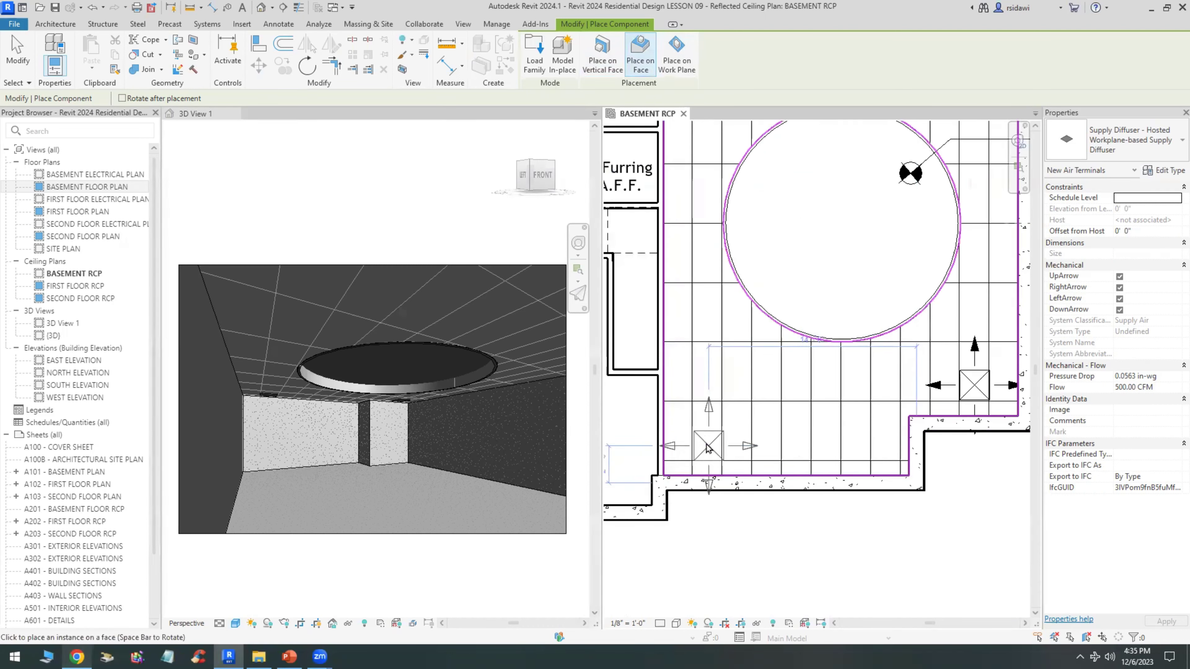
{"action": "left_click", "coordinate": [708, 447]}
{"action": "scroll", "coordinate": [708, 447], "scroll_direction": "down", "scroll_amount": 2}
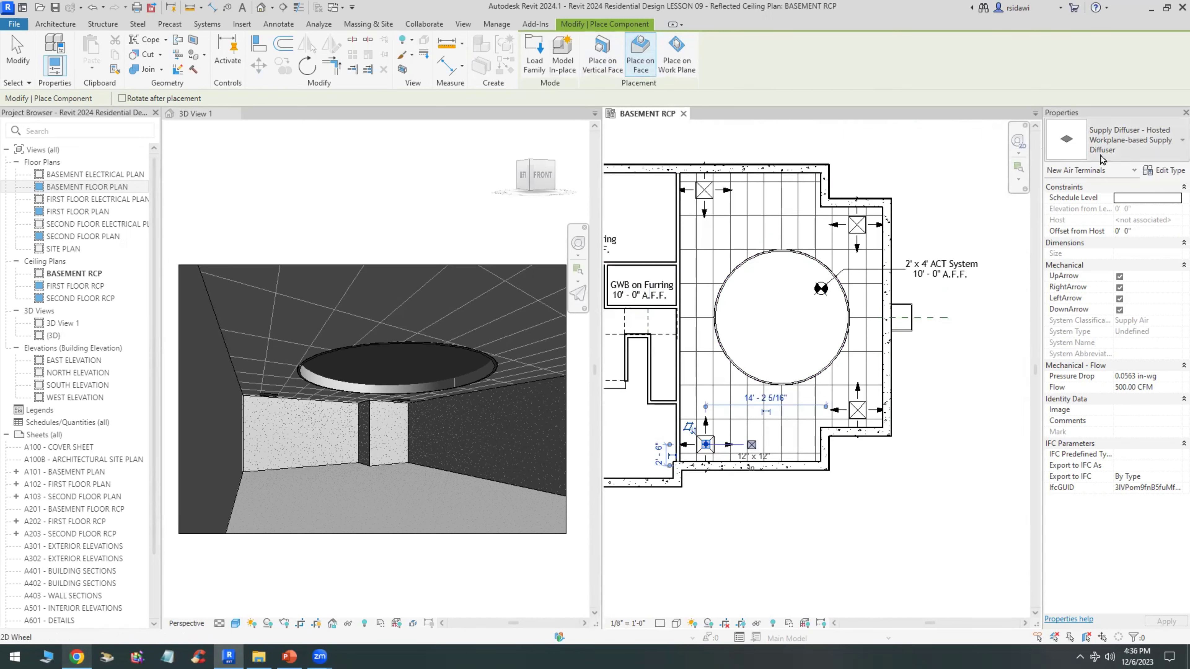
Place a Pendant Light - Disk 100W-277V at the circular ceiling's centre
{"action": "left_click", "coordinate": [1127, 151]}
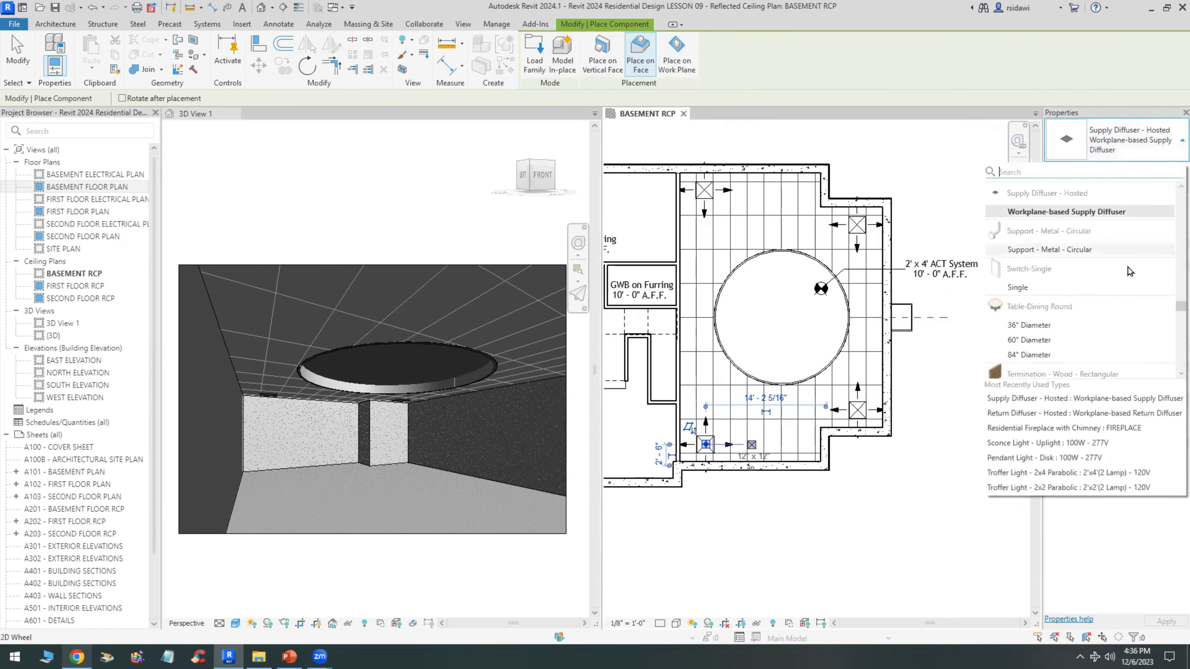
{"action": "scroll", "coordinate": [1124, 323], "scroll_direction": "up", "scroll_amount": 5}
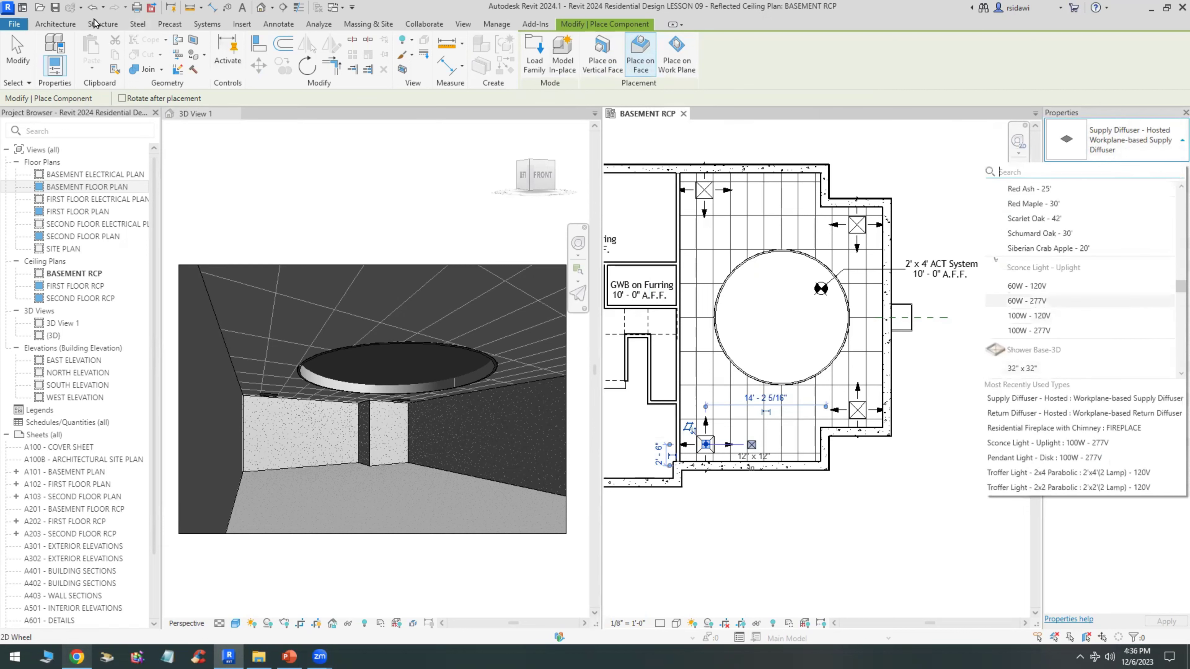
{"action": "left_click", "coordinate": [202, 25]}
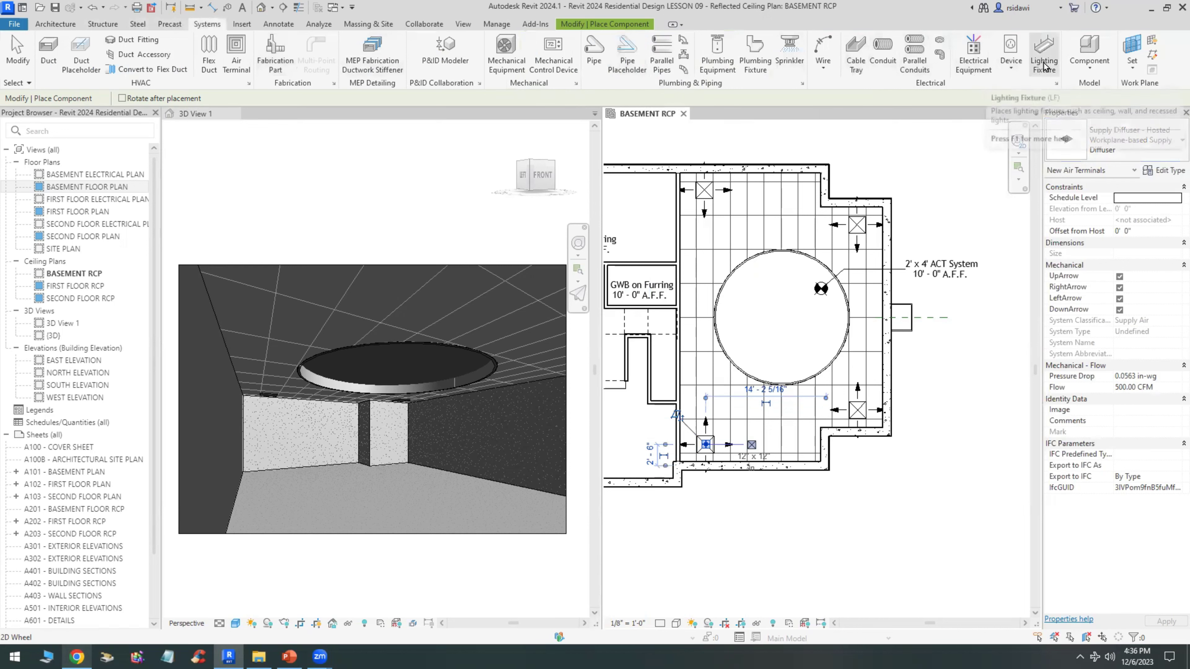
{"action": "left_click", "coordinate": [1042, 62]}
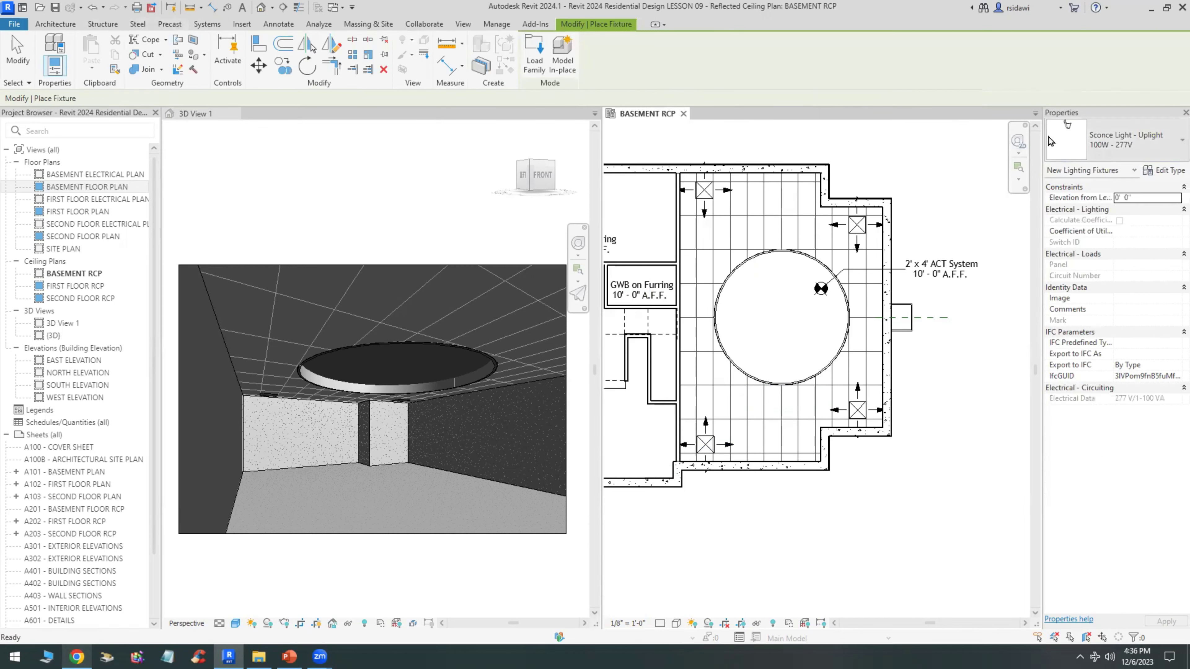
{"action": "left_click", "coordinate": [1120, 146]}
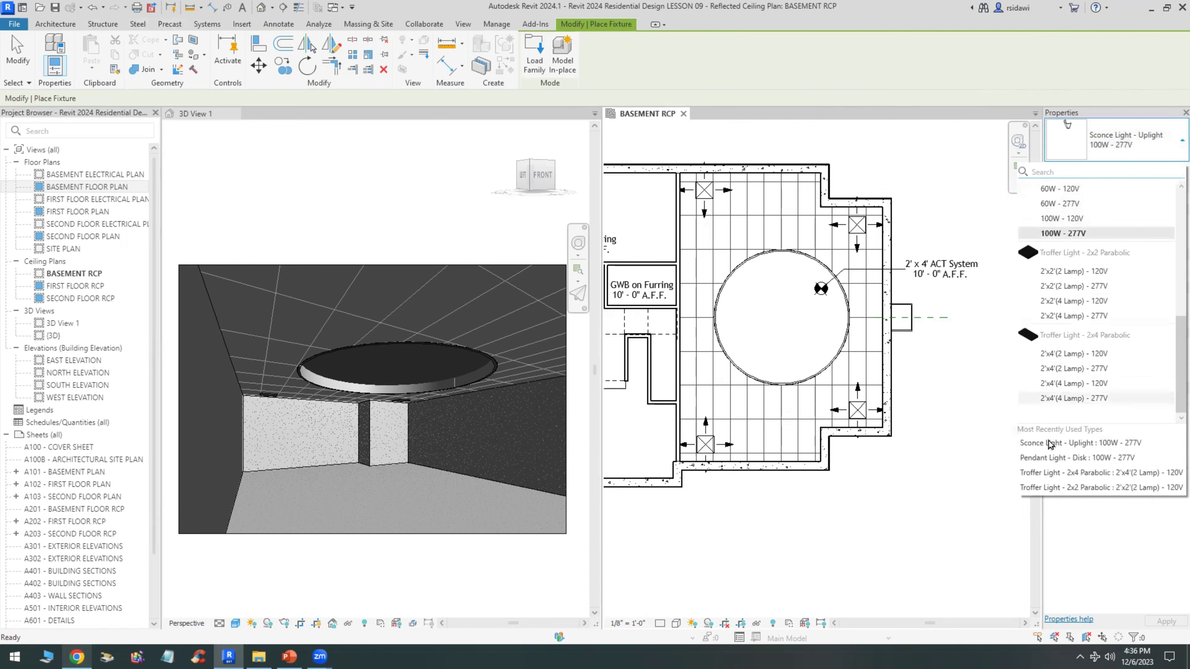
{"action": "left_click", "coordinate": [1078, 458]}
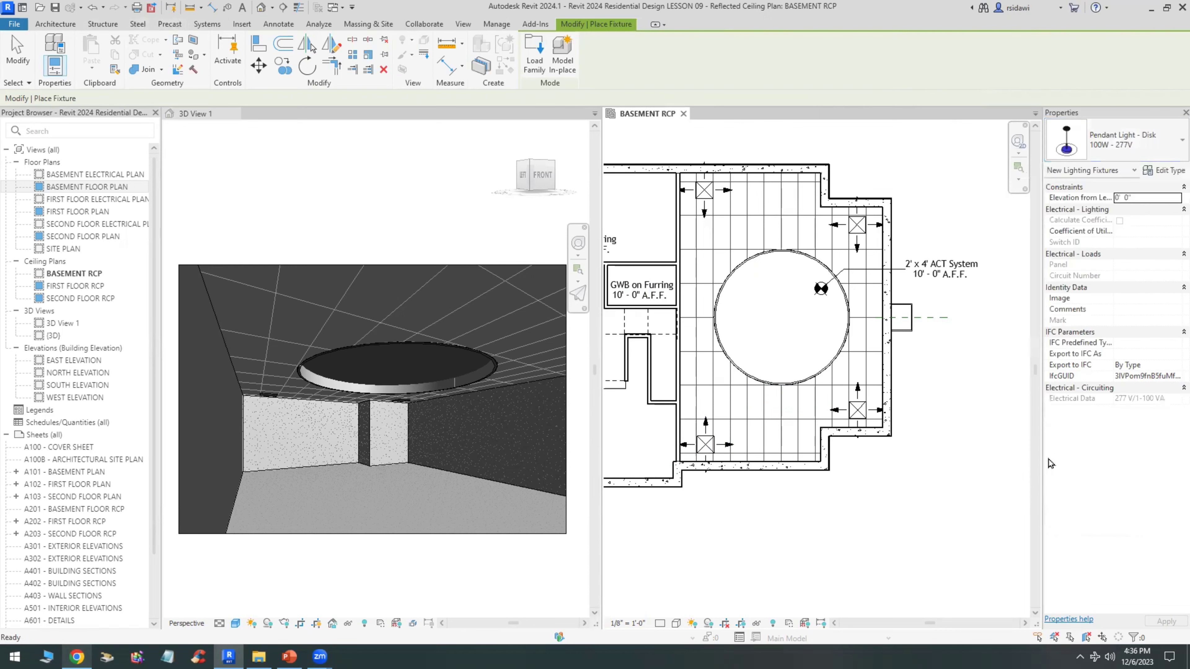
{"action": "left_click", "coordinate": [778, 323]}
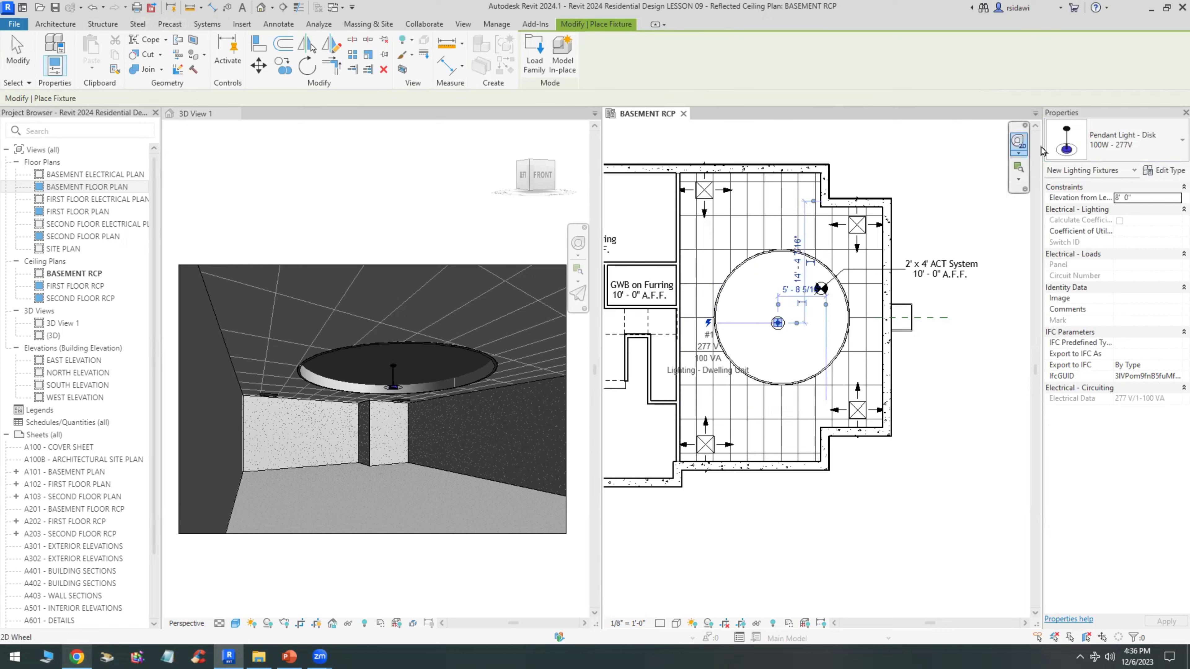
Place two 8" Incandescent - 120V recessed can downlights near the top of the circle
{"action": "left_click", "coordinate": [1117, 155]}
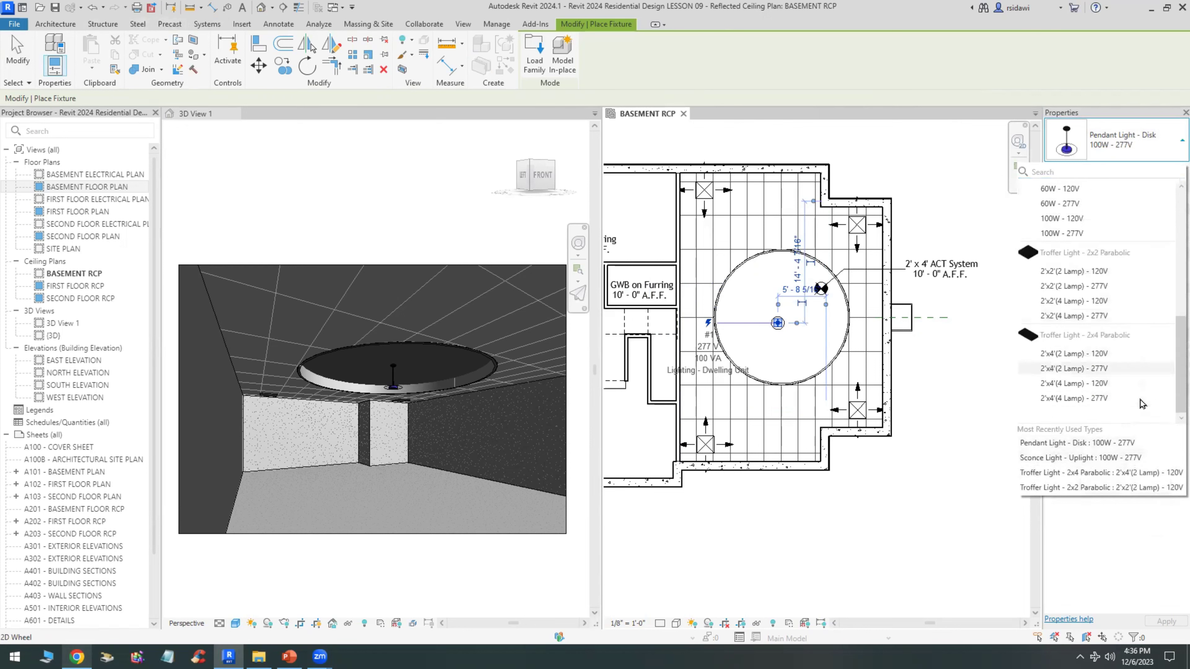
{"action": "scroll", "coordinate": [1143, 403], "scroll_direction": "up", "scroll_amount": 3}
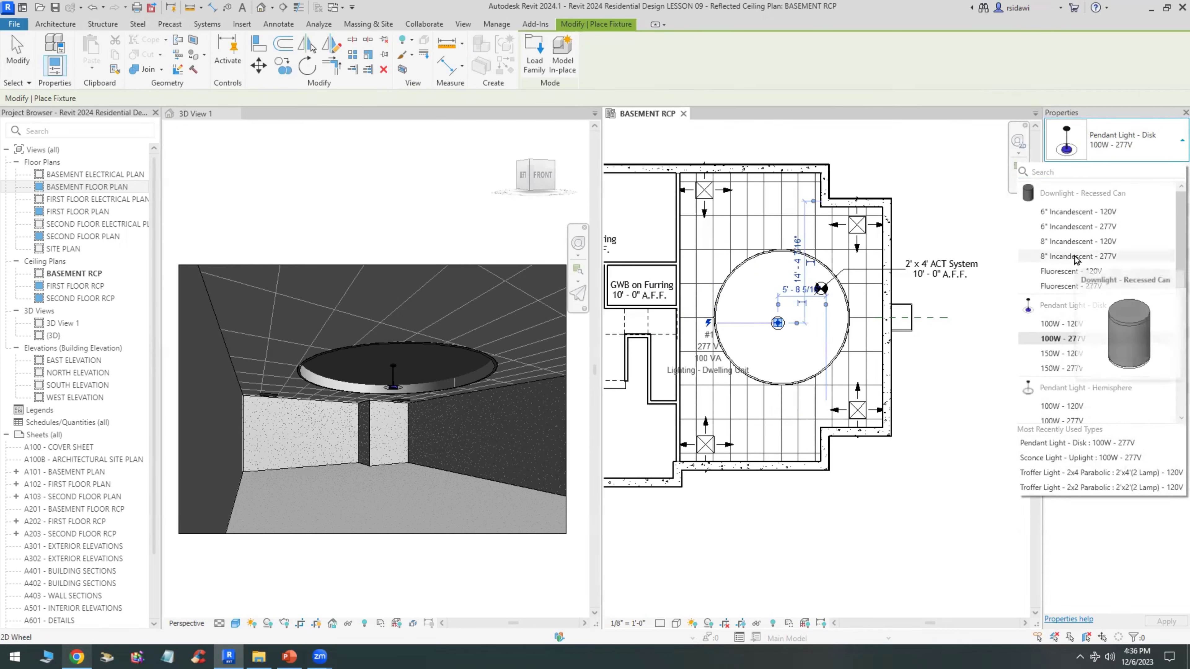
{"action": "left_click", "coordinate": [1077, 241]}
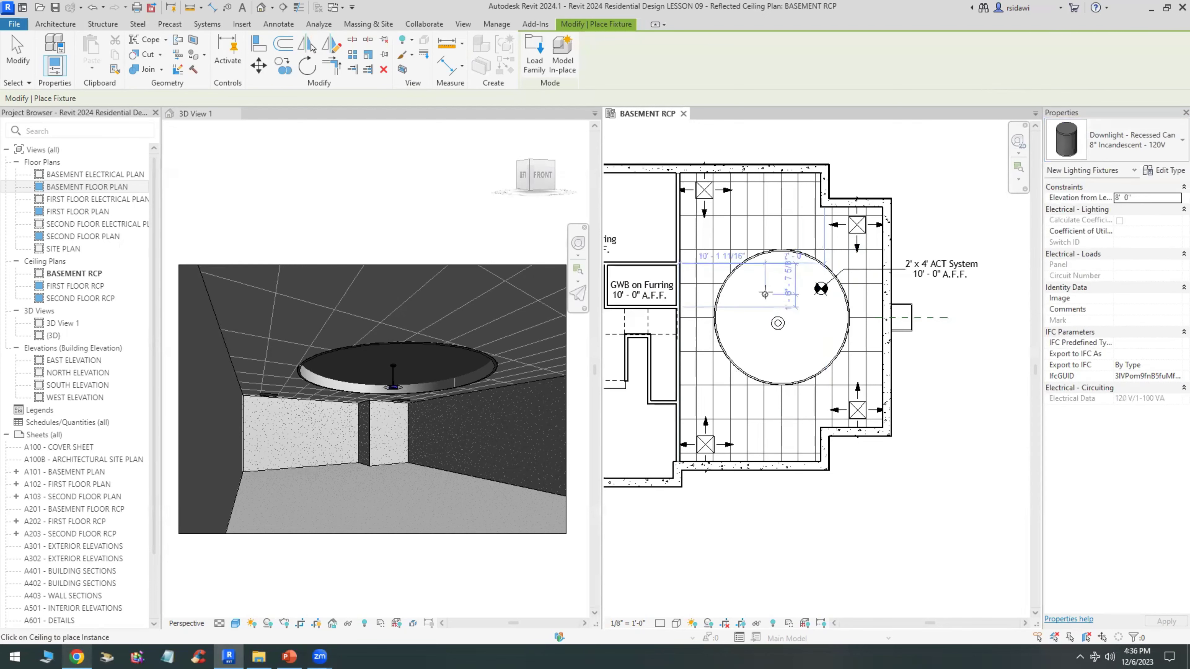
{"action": "scroll", "coordinate": [768, 295], "scroll_direction": "up", "scroll_amount": 3}
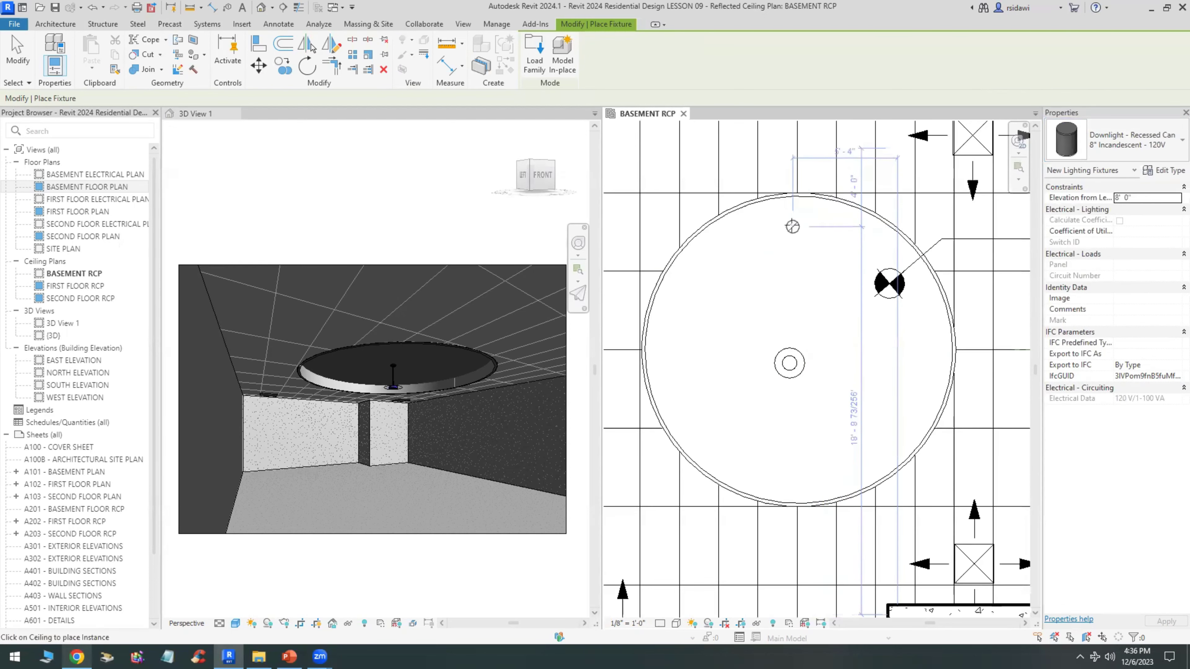
{"action": "left_click", "coordinate": [789, 217]}
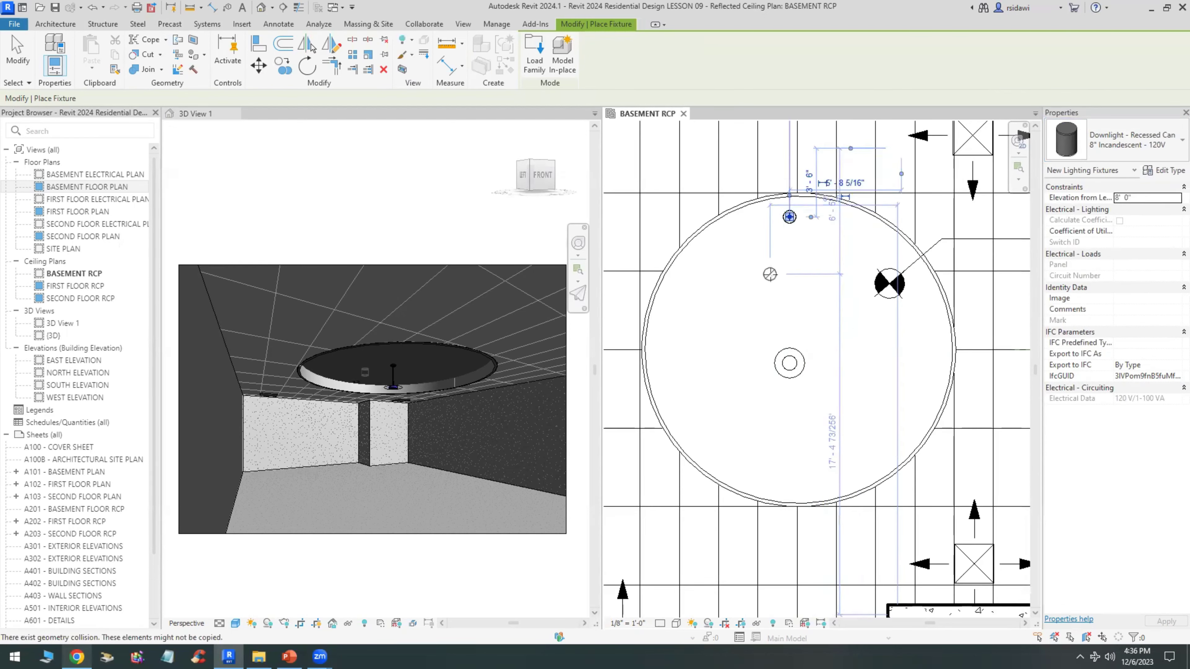
{"action": "left_click", "coordinate": [774, 267]}
Extend the horizontal reference plane across the circle and draw a vertical one through it
{"action": "key", "text": "Escape"}
{"action": "key", "text": "Escape"}
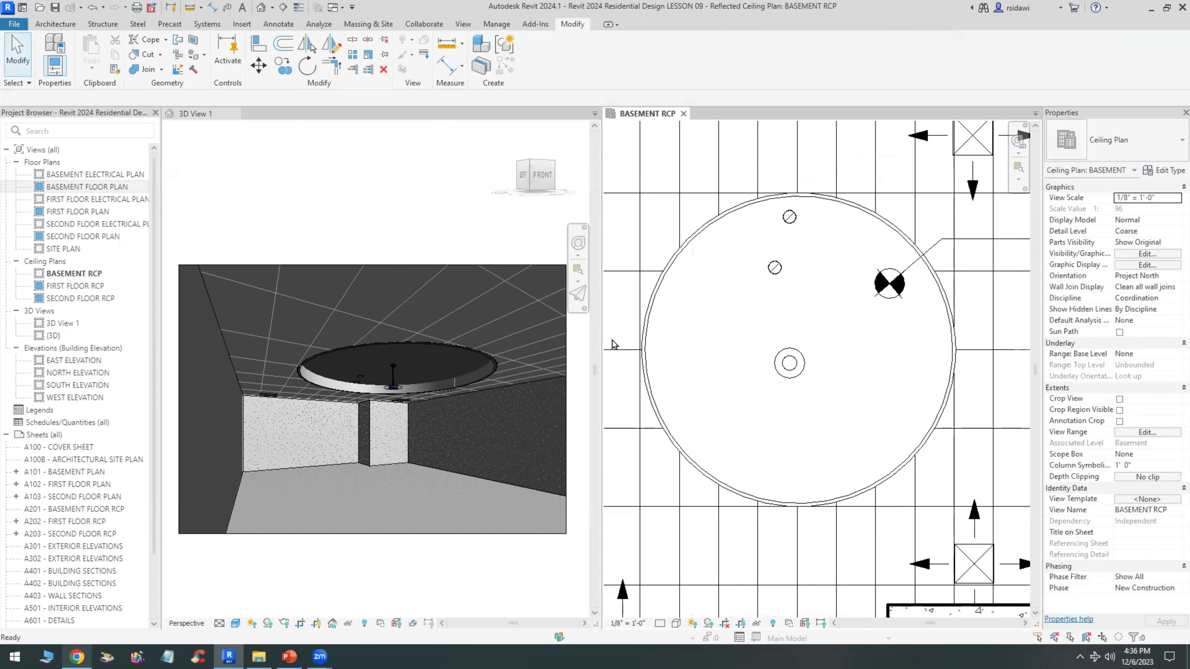
{"action": "scroll", "coordinate": [791, 406], "scroll_direction": "down", "scroll_amount": 2}
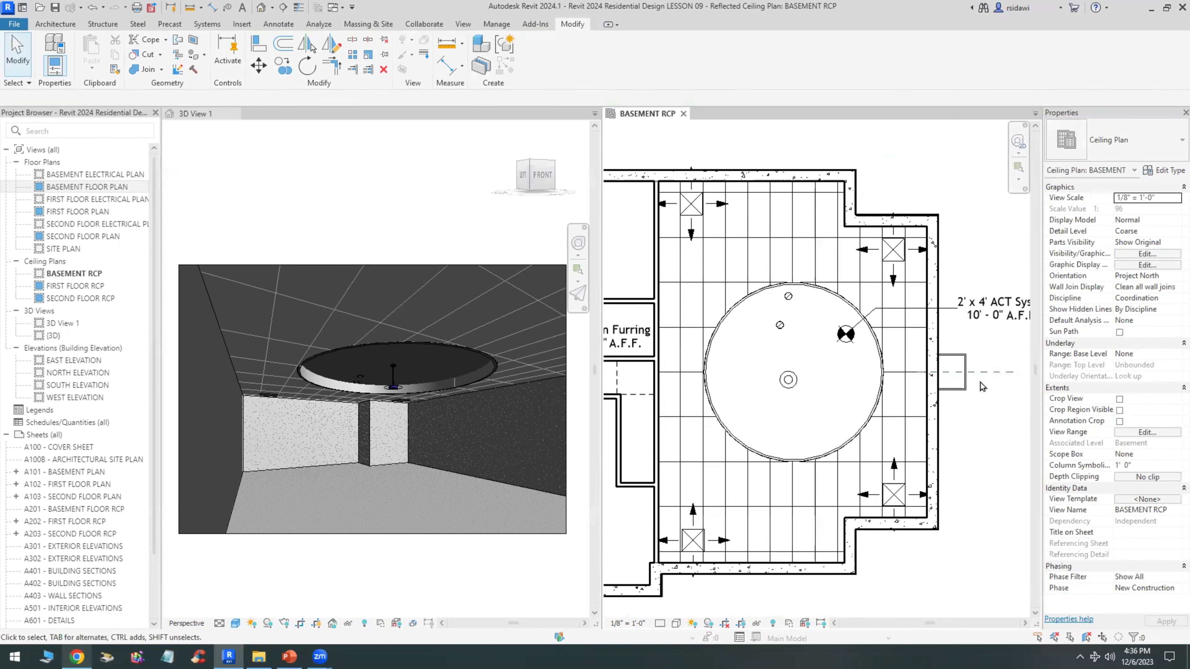
{"action": "left_click", "coordinate": [991, 355]}
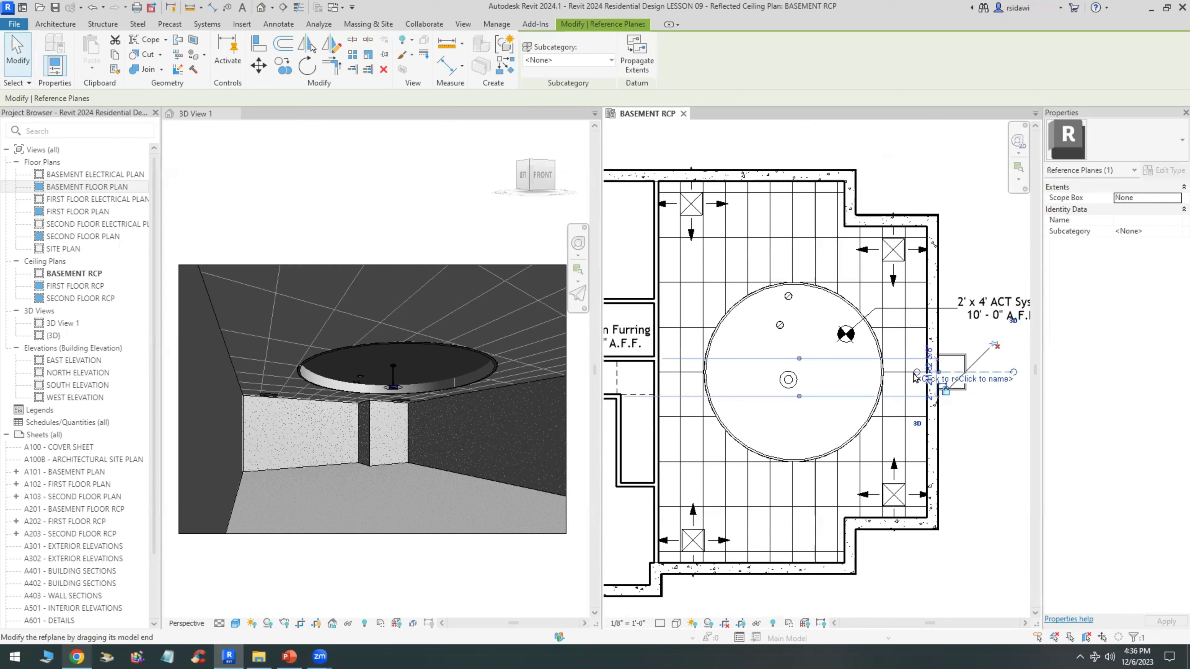
{"action": "left_click_drag", "start_coordinate": [916, 374], "coordinate": [693, 373]}
{"action": "scroll", "coordinate": [813, 392], "scroll_direction": "up", "scroll_amount": 2}
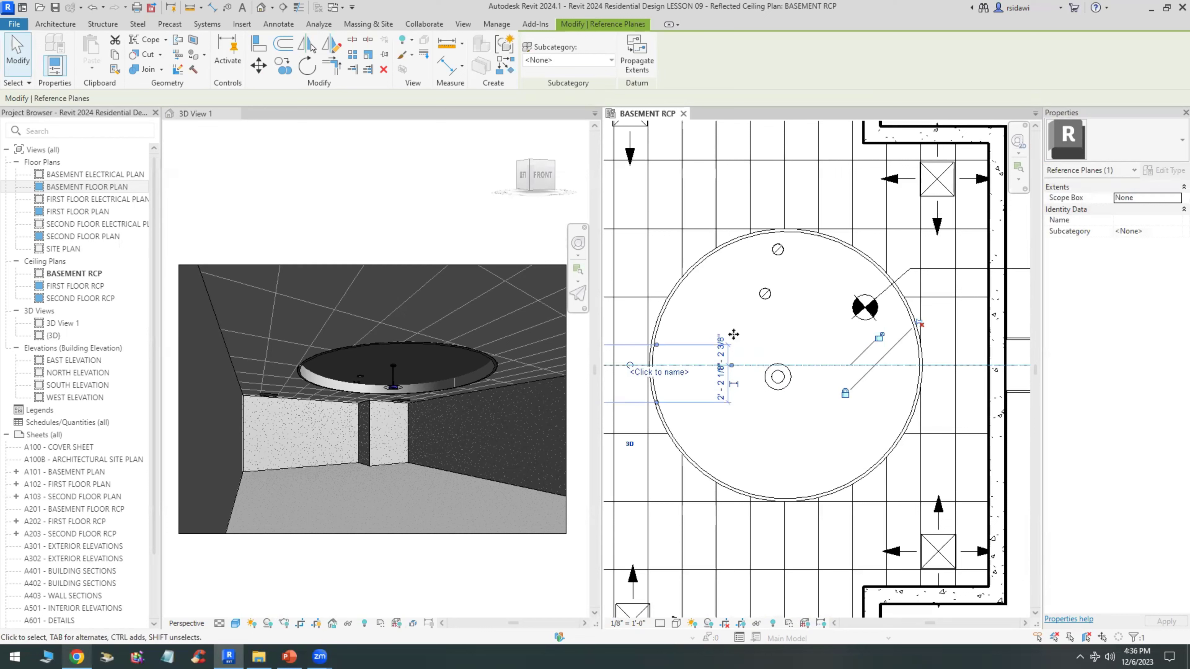
{"action": "left_click", "coordinate": [63, 27]}
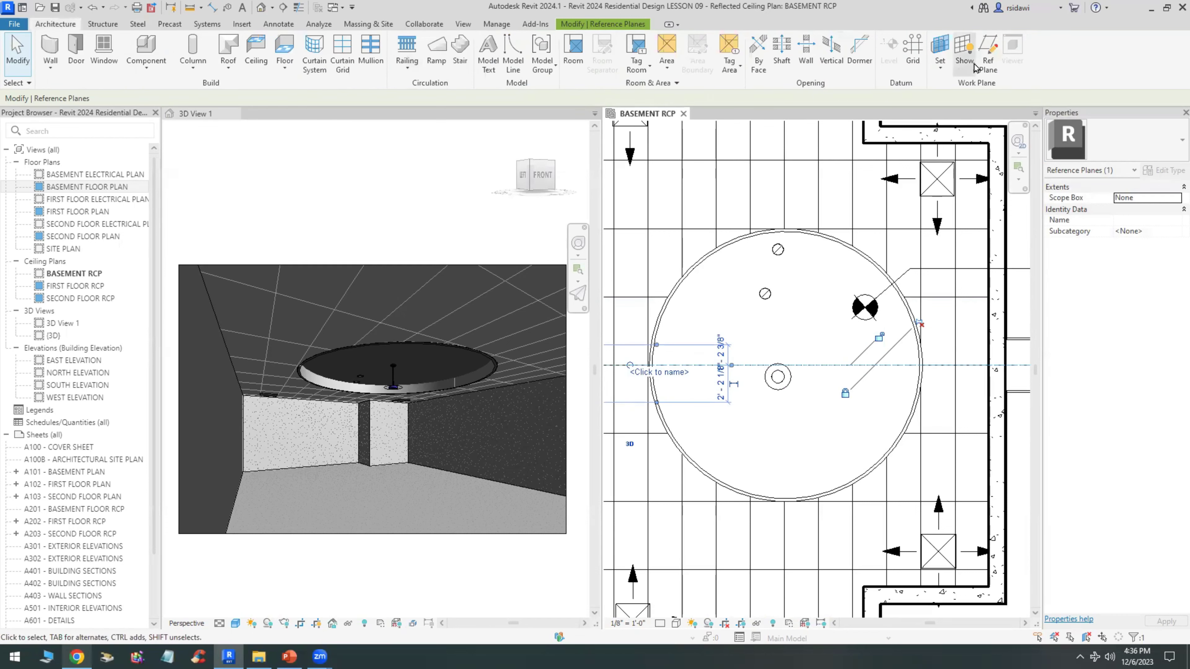
{"action": "left_click", "coordinate": [986, 54]}
{"action": "left_click", "coordinate": [786, 233]}
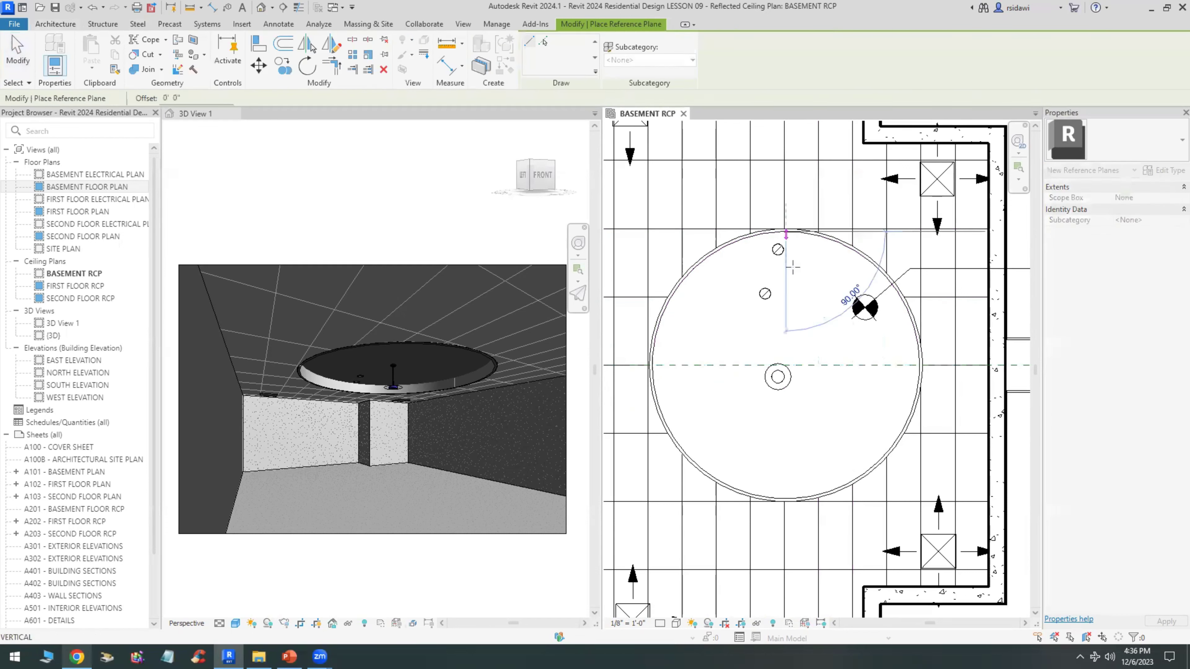
{"action": "left_click", "coordinate": [786, 510]}
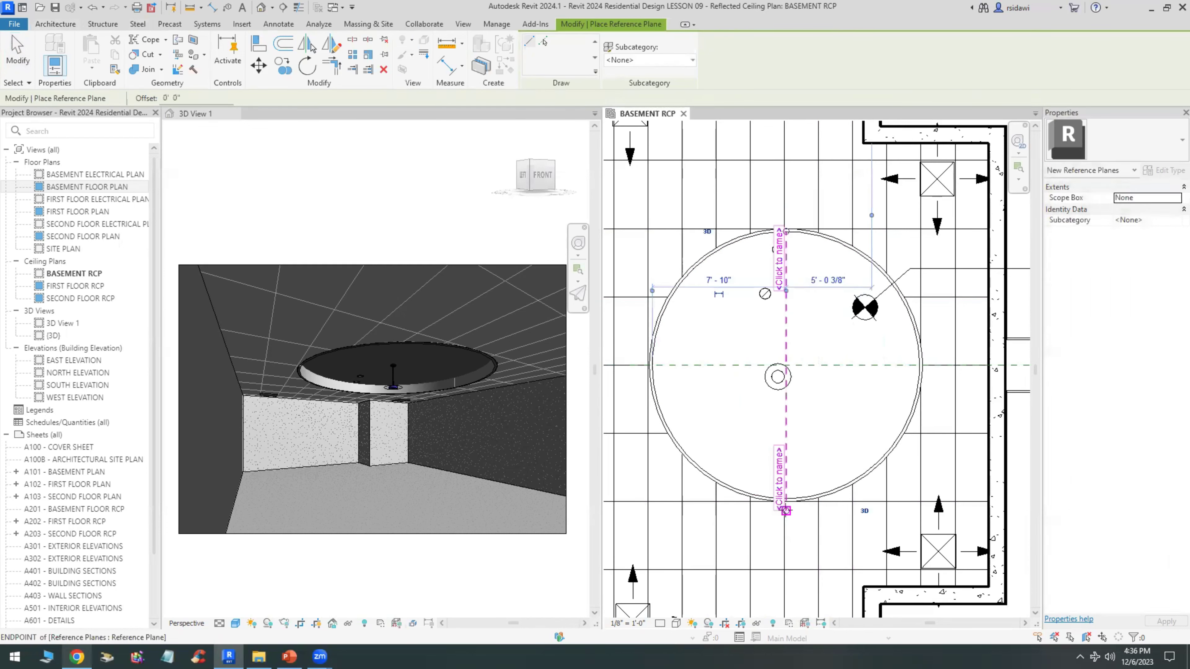
{"action": "left_click", "coordinate": [21, 49]}
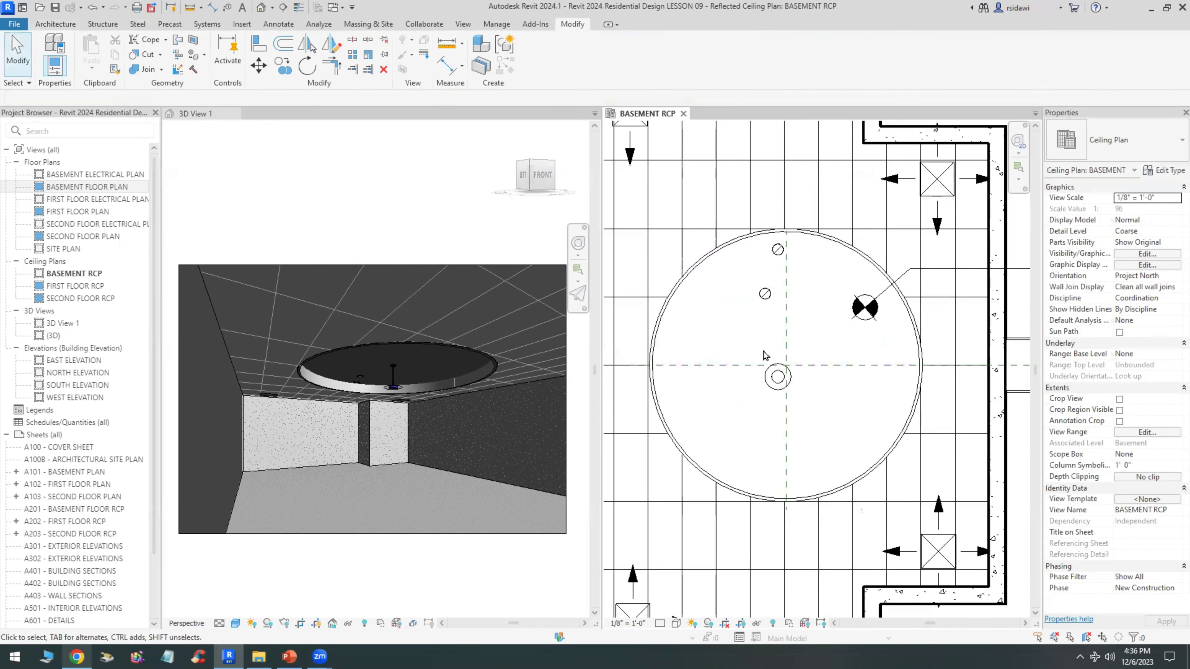
Move the pendant light from its centre onto the reference-plane intersection
{"action": "left_click", "coordinate": [786, 345]}
{"action": "left_click", "coordinate": [740, 365], "text": "ctrl"}
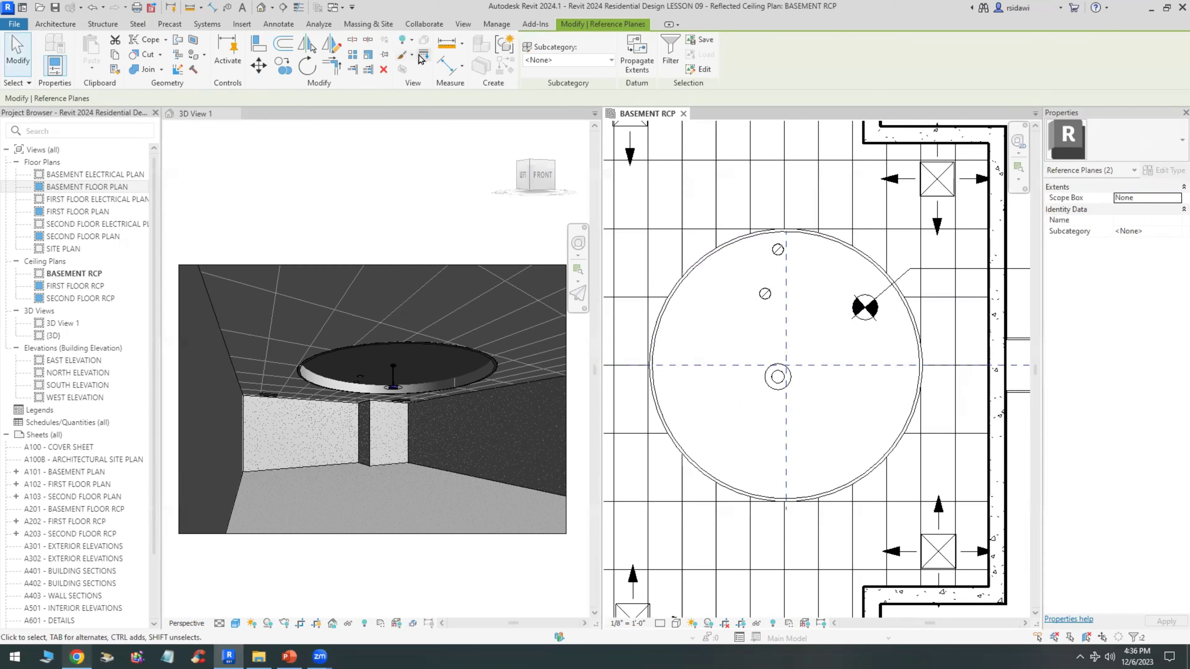
{"action": "left_click", "coordinate": [778, 377]}
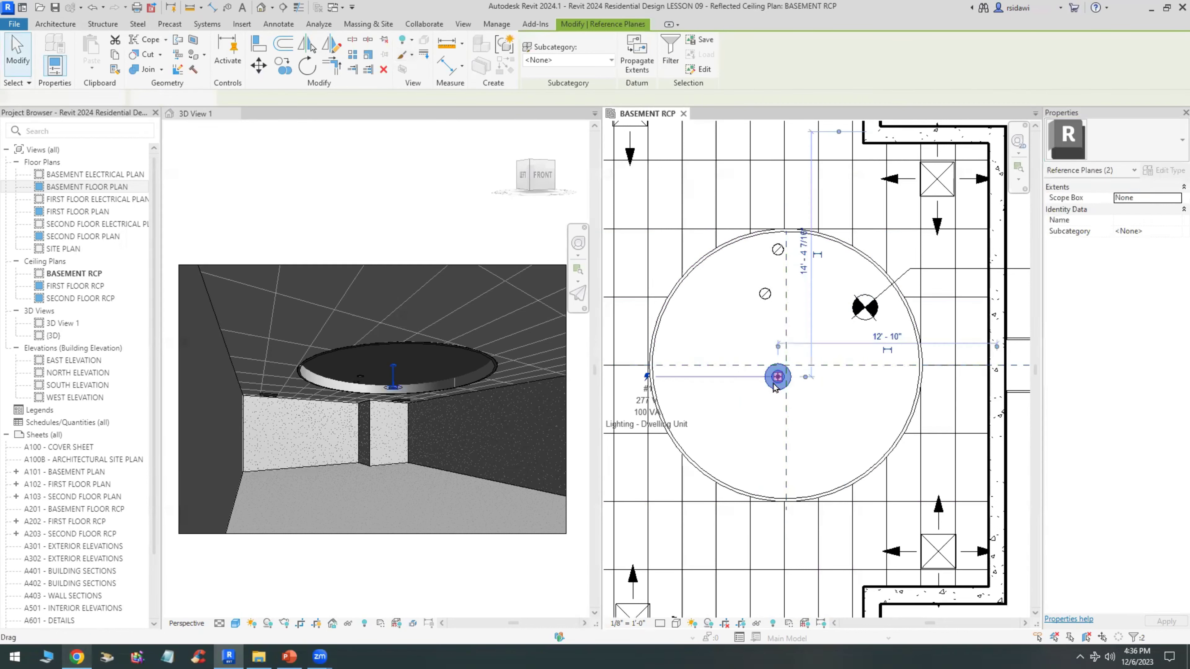
{"action": "left_click", "coordinate": [258, 66]}
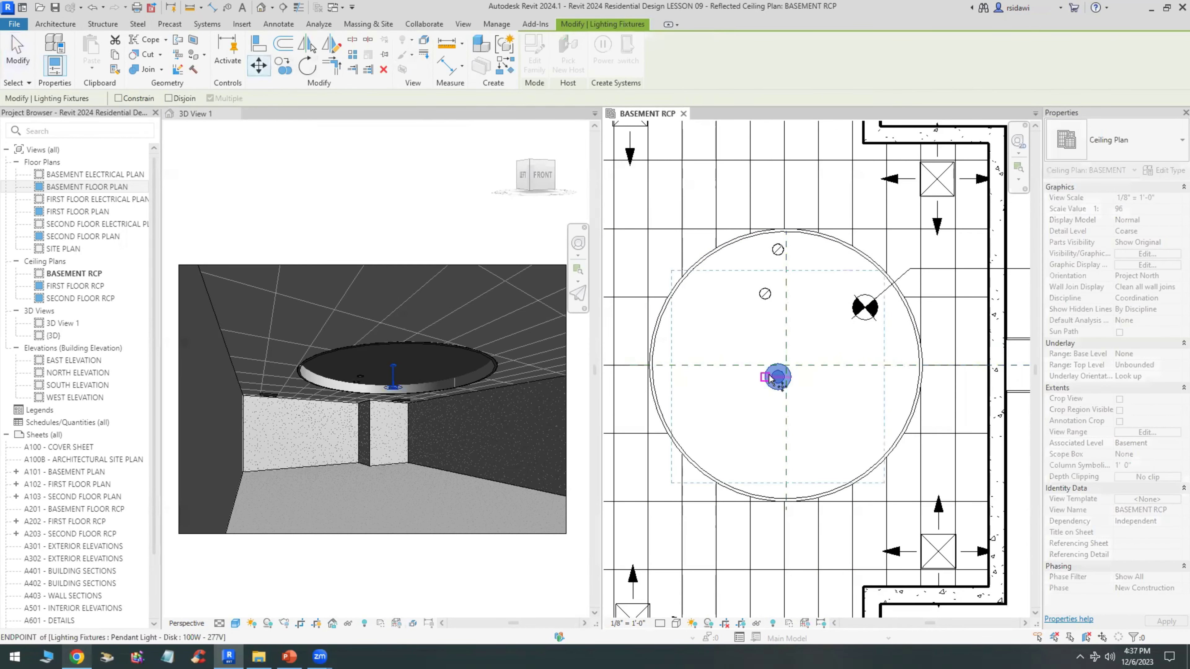
{"action": "left_click", "coordinate": [778, 378]}
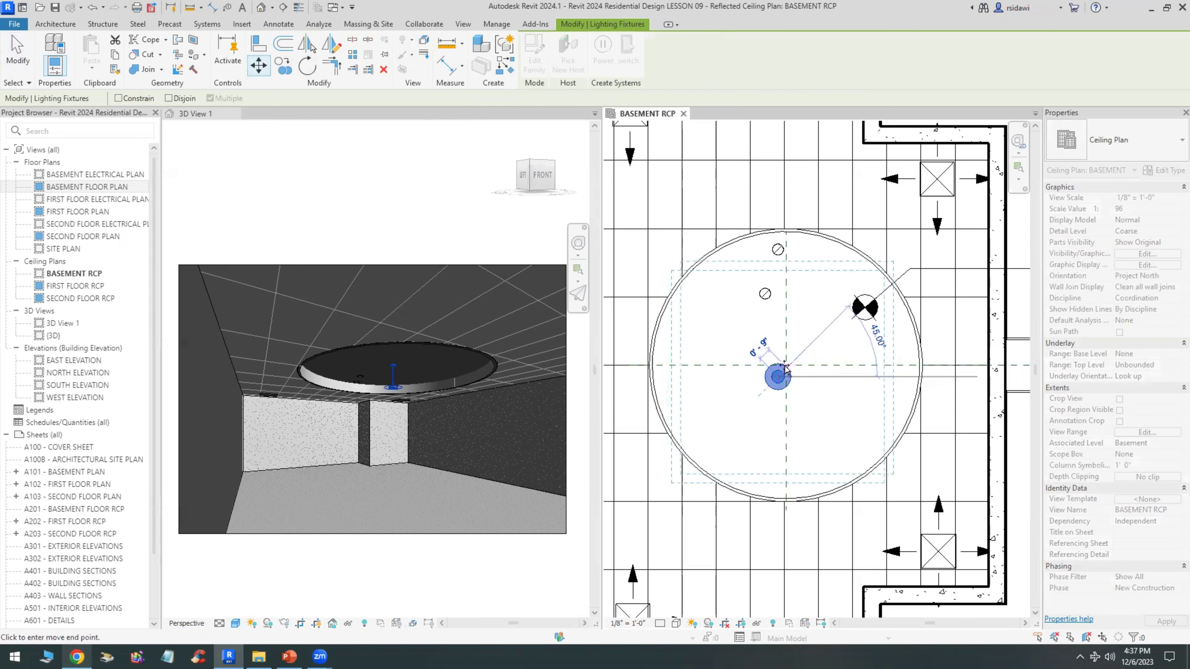
{"action": "left_click", "coordinate": [786, 365]}
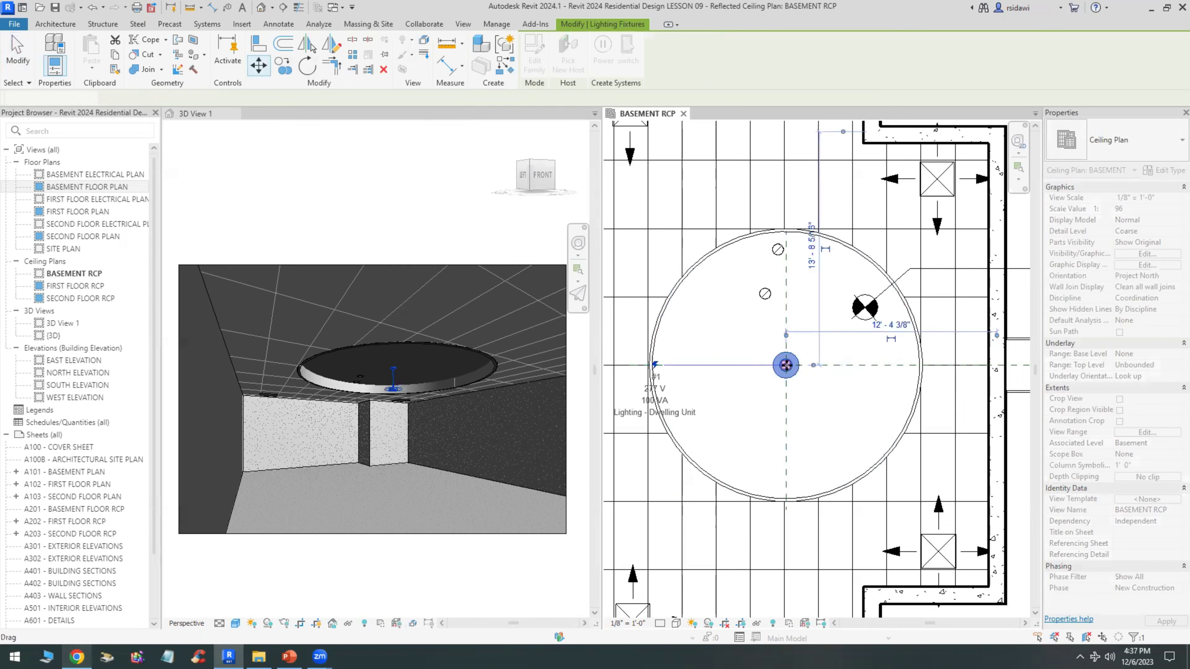
{"action": "left_click", "coordinate": [745, 329]}
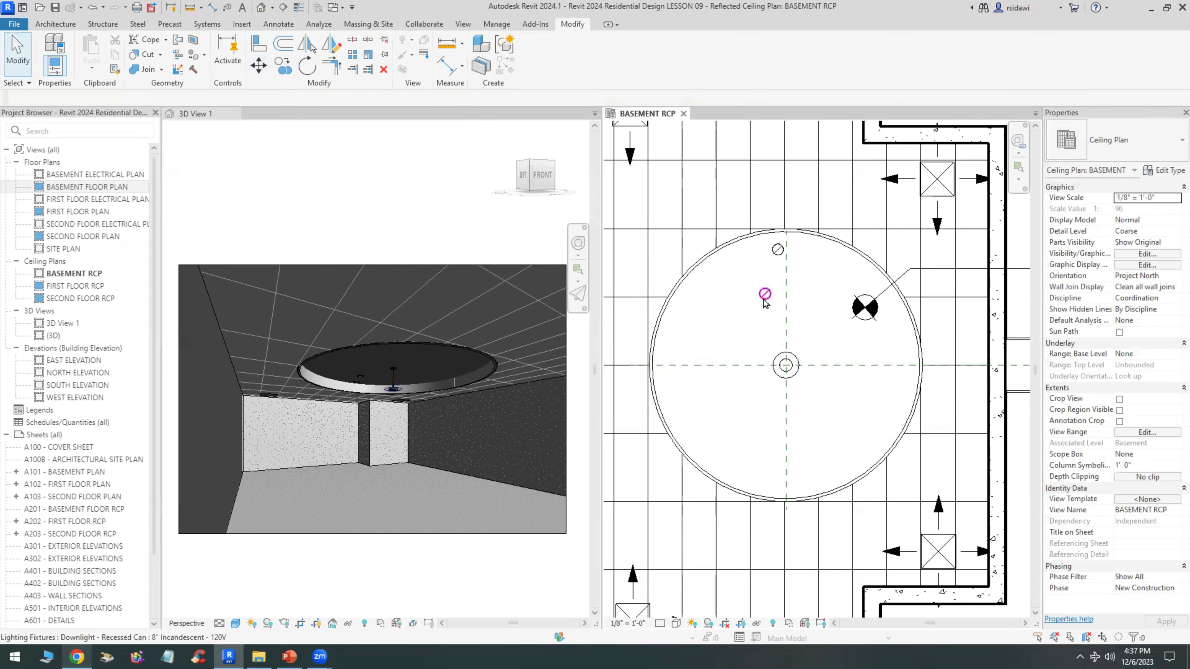
Radially array the two downlights around the circle's centre: 45° spacing, 8 copies
{"action": "left_click", "coordinate": [765, 290]}
{"action": "left_click", "coordinate": [778, 249], "text": "ctrl"}
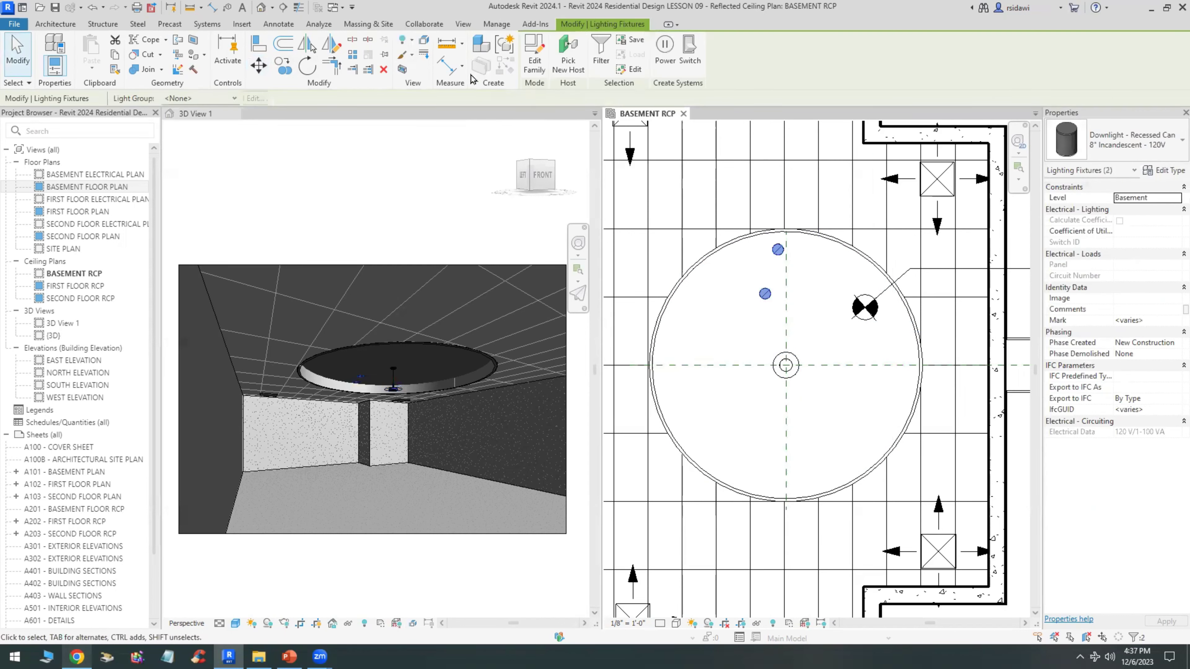
{"action": "left_click", "coordinate": [351, 56]}
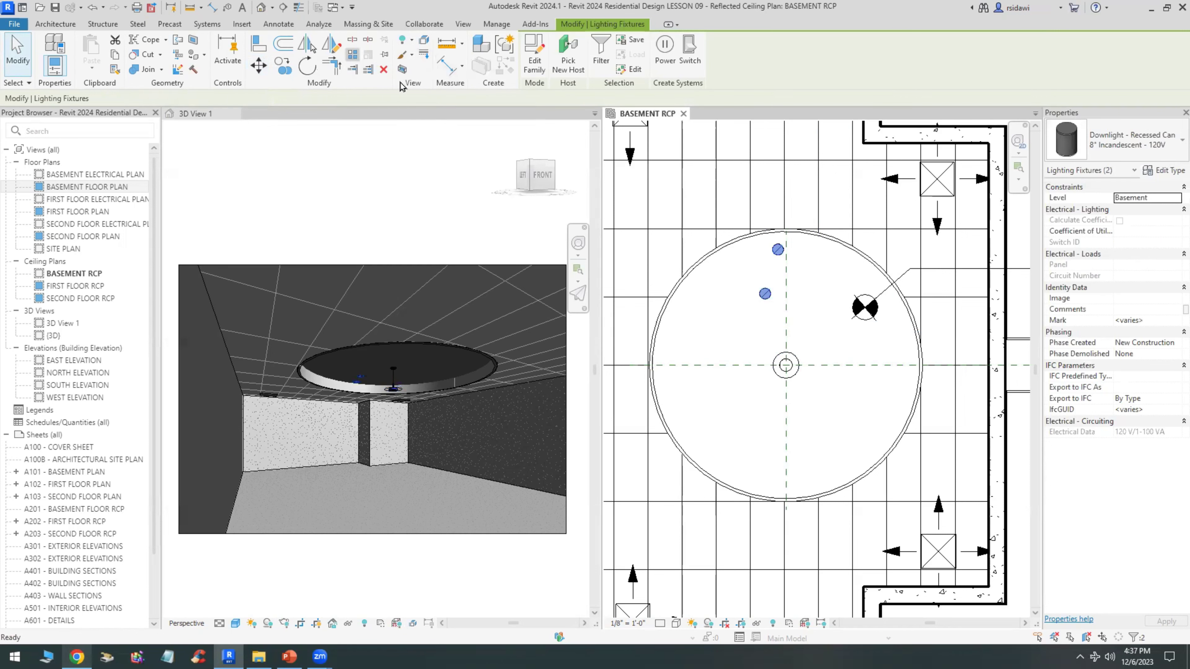
{"action": "left_click", "coordinate": [134, 98]}
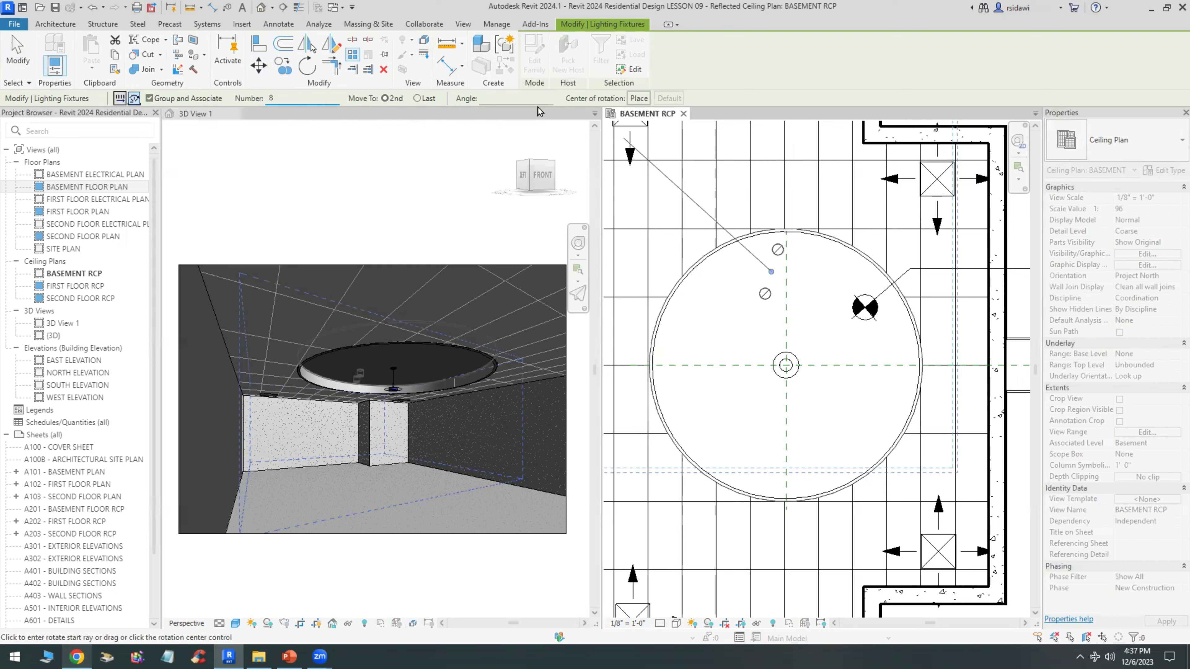
{"action": "left_click", "coordinate": [640, 99]}
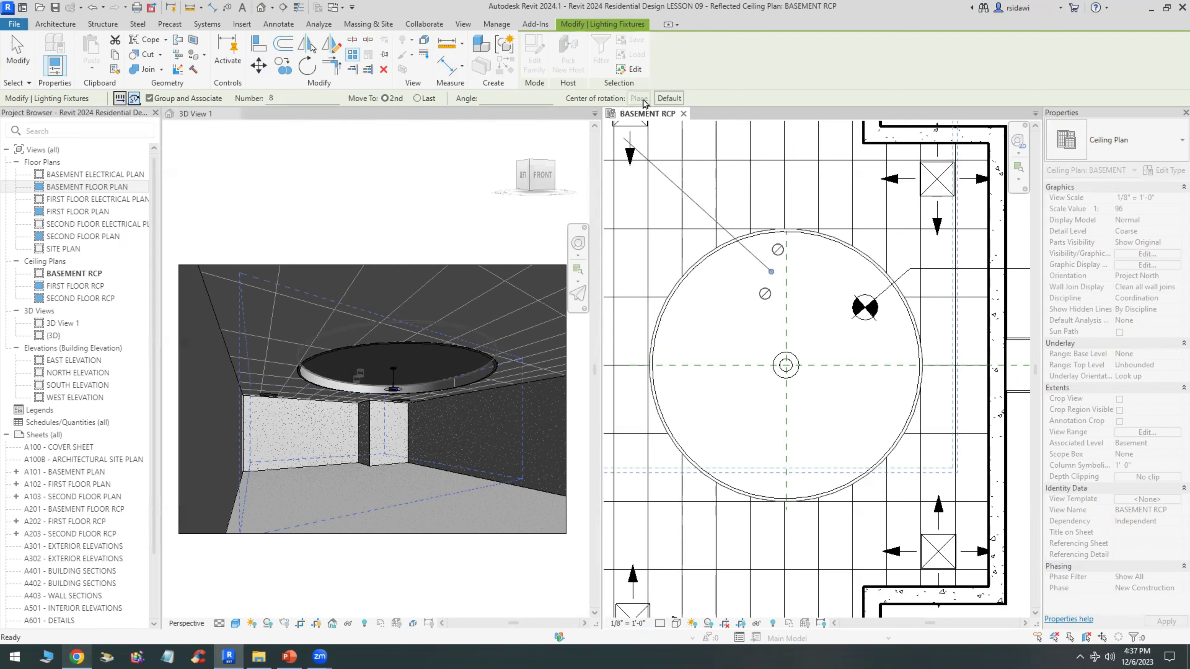
{"action": "left_click", "coordinate": [785, 365]}
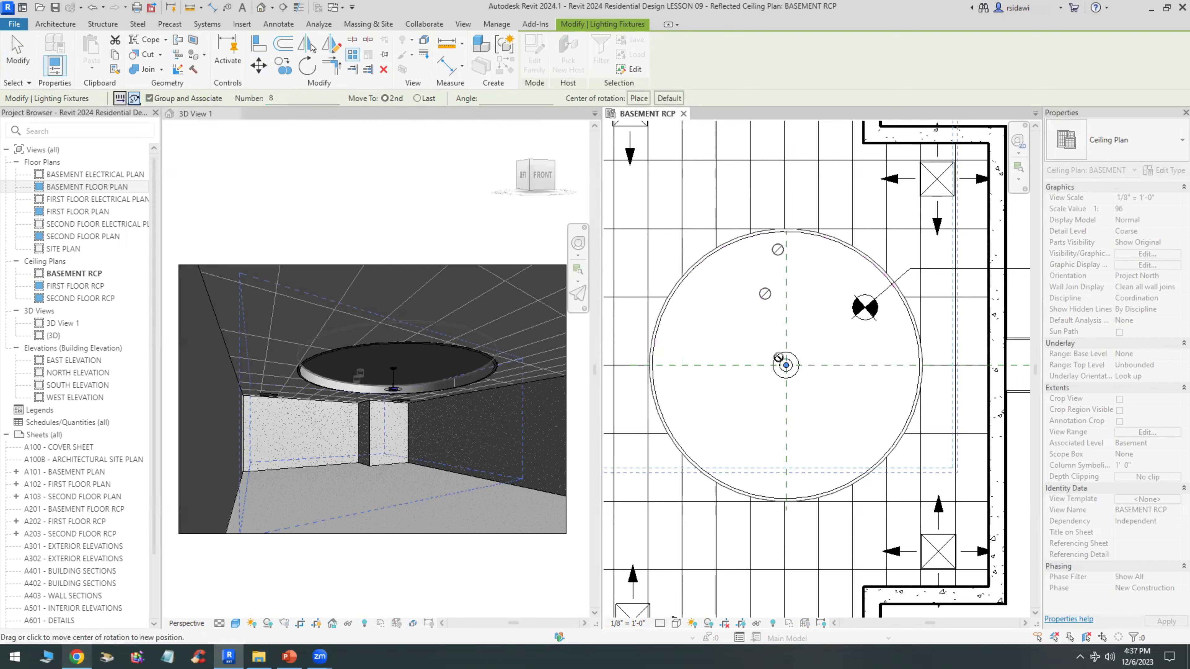
{"action": "left_click", "coordinate": [788, 268]}
{"action": "type", "text": "45"}
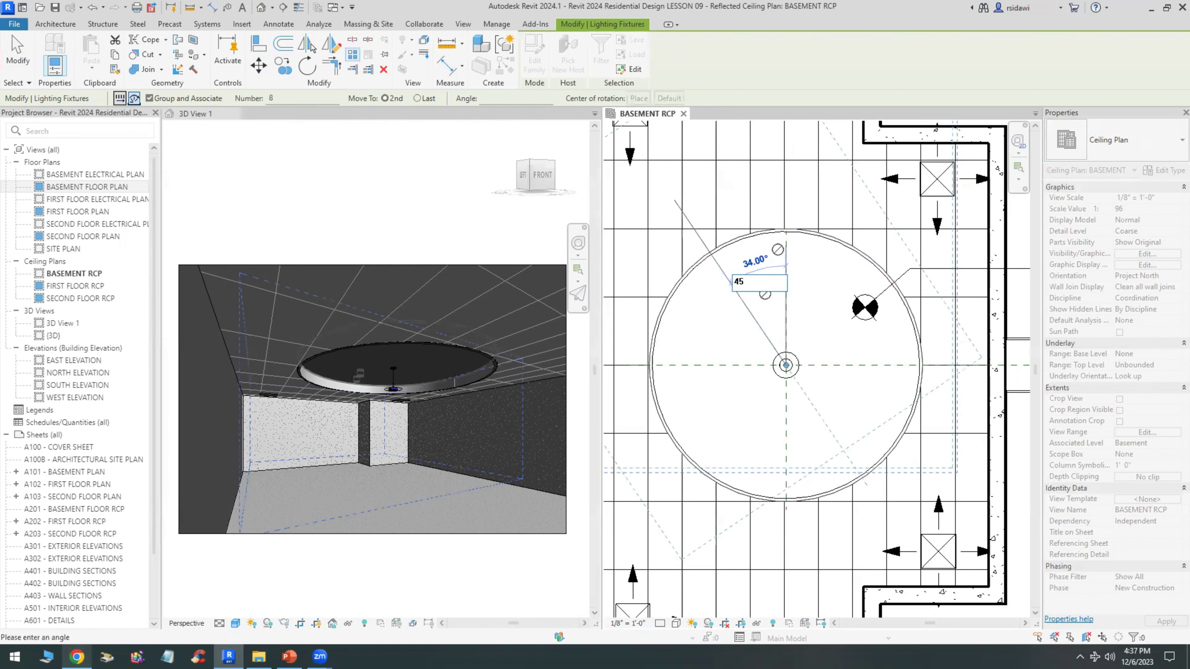
{"action": "key", "text": "Return"}
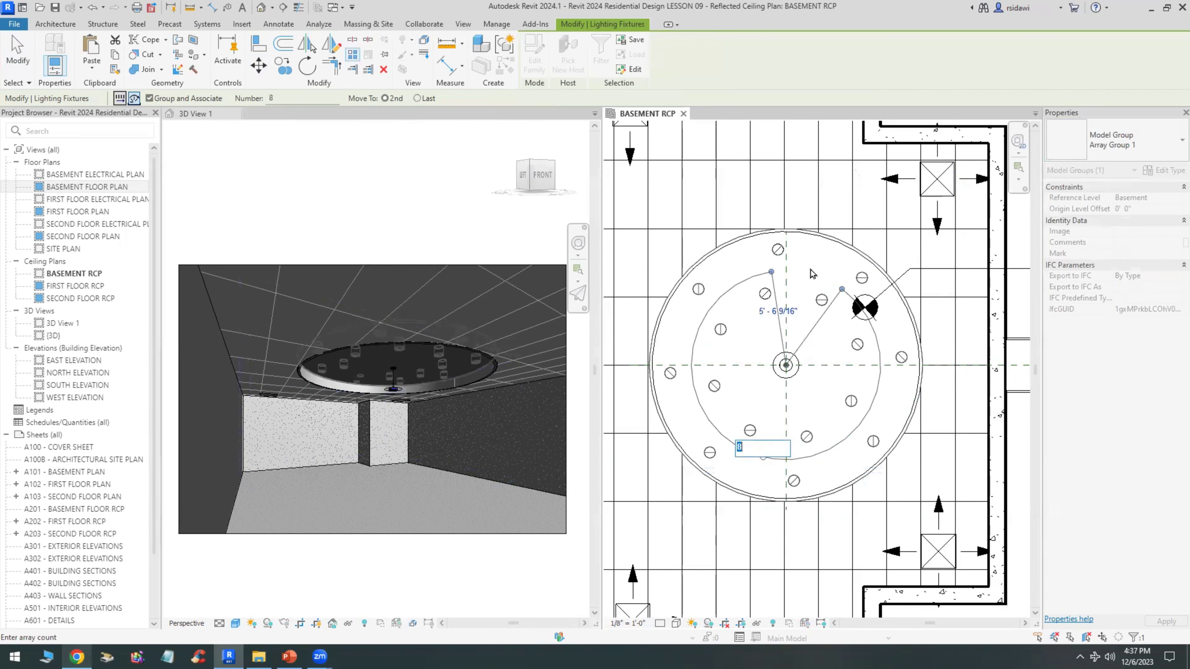
{"action": "key", "text": "Return"}
{"action": "key", "text": "Escape"}
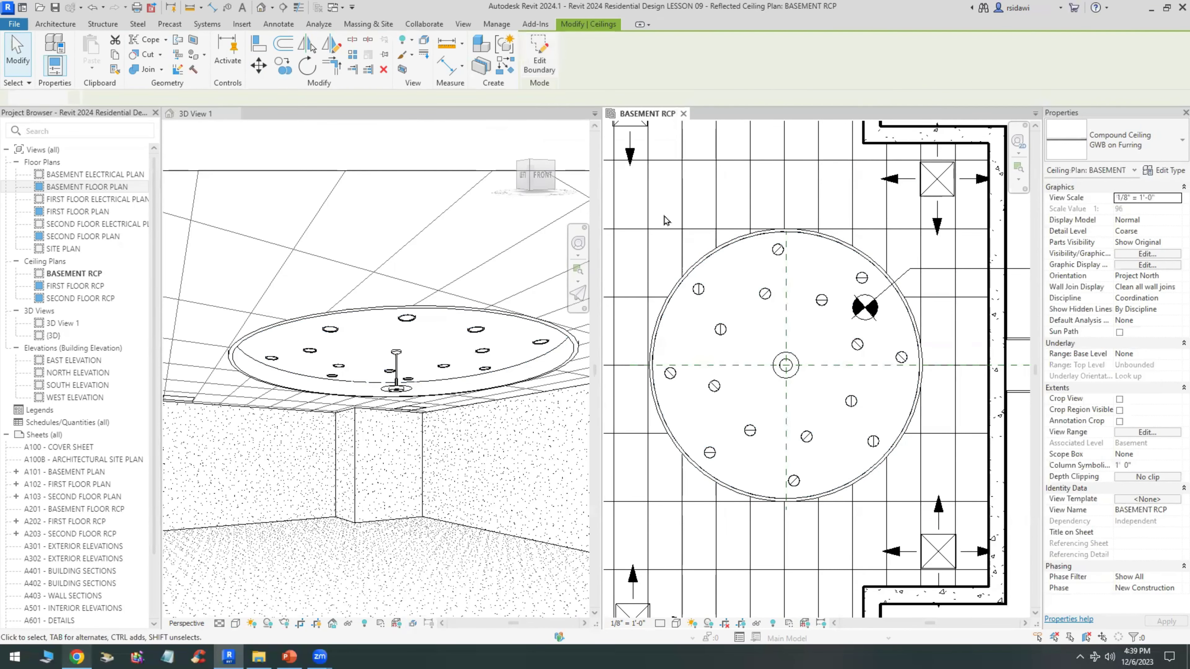
Select the surrounding 2'x4' ACT ceiling to check it, then clear the selection
{"action": "key", "text": "Escape"}
{"action": "left_click", "coordinate": [649, 218]}
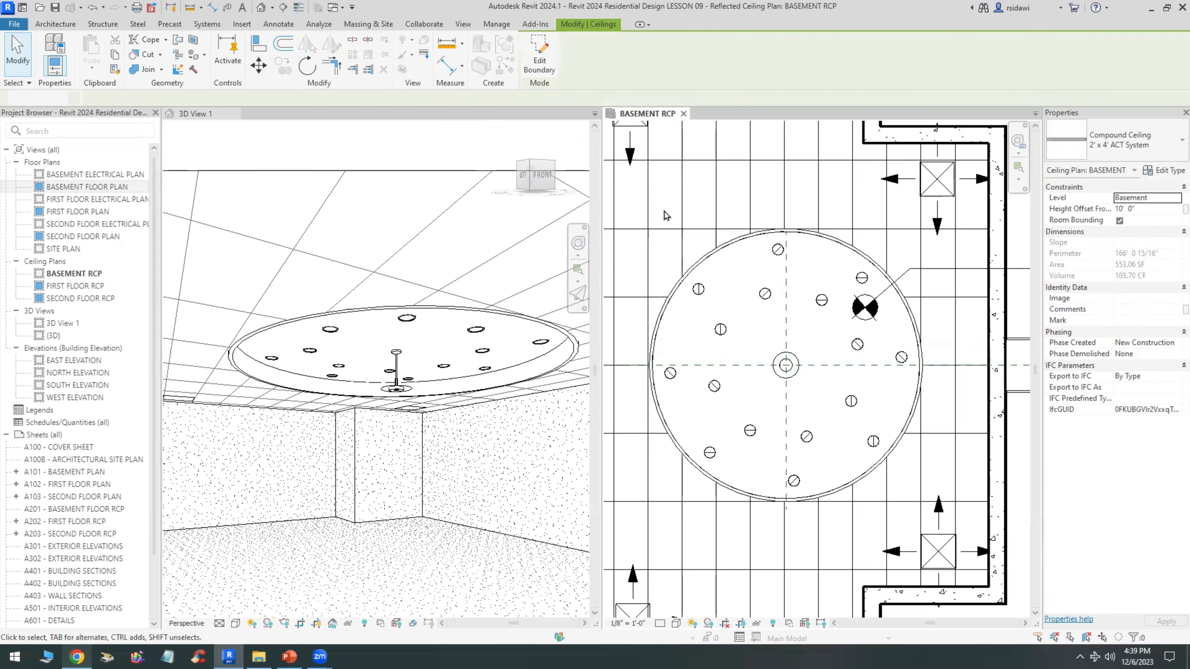
{"action": "key", "text": "Escape"}
{"action": "scroll", "coordinate": [746, 360], "scroll_direction": "down", "scroll_amount": 3}
{"action": "scroll", "coordinate": [746, 360], "scroll_direction": "up", "scroll_amount": 1}
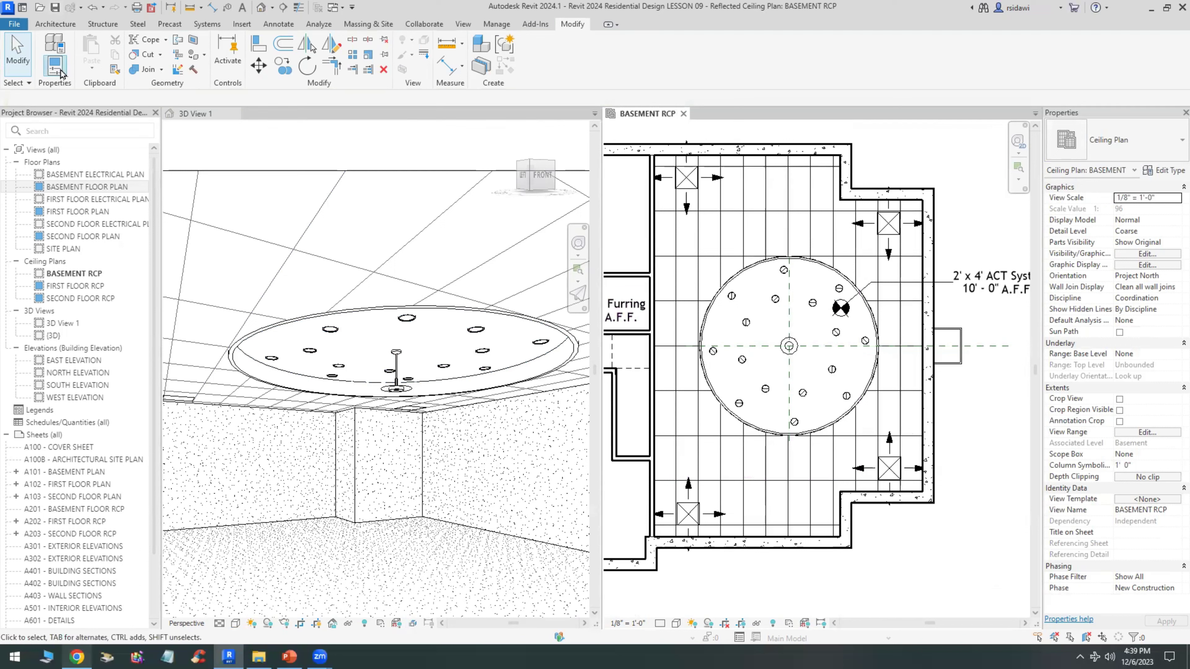
{"action": "left_click", "coordinate": [208, 25]}
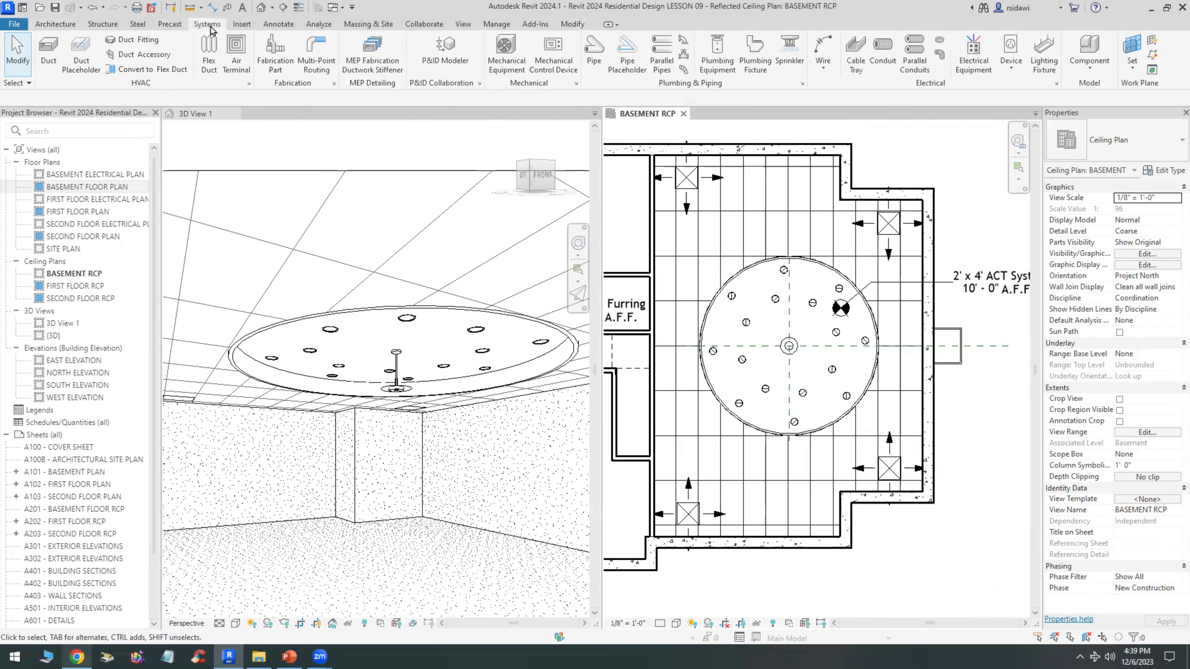
Place a Troffer Light 2x4 Parabolic 2'x4'(2 Lamp) - 120V below the upper-left supply diffuser
{"action": "left_click", "coordinate": [1044, 54]}
{"action": "left_click", "coordinate": [1127, 153]}
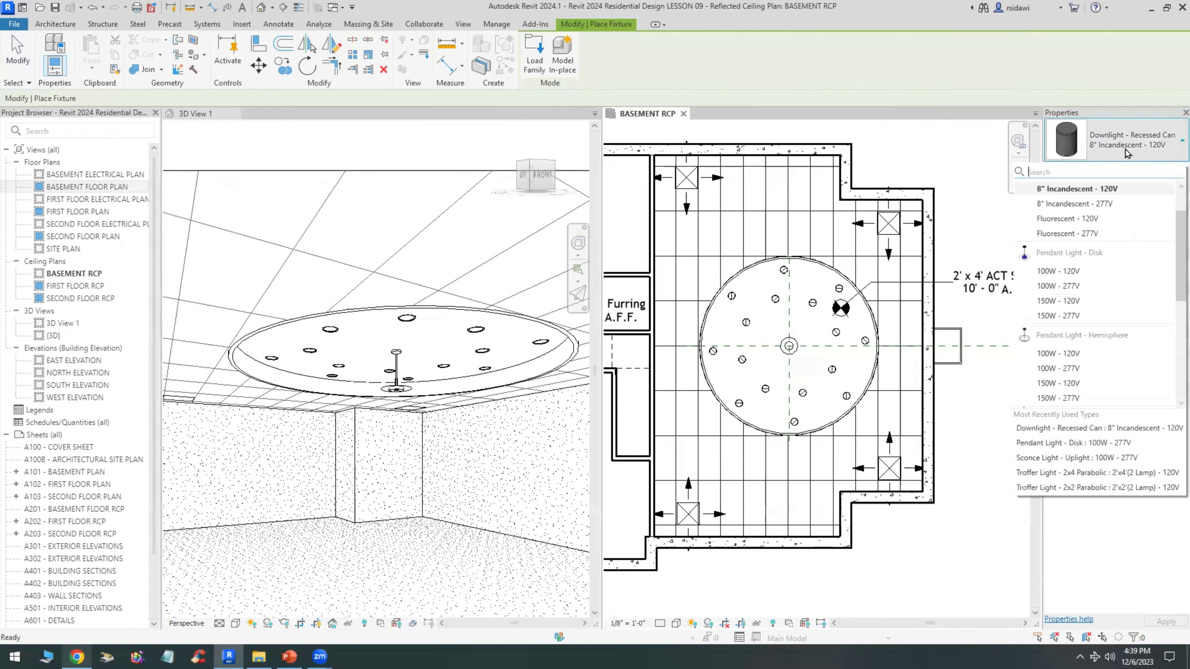
{"action": "scroll", "coordinate": [1133, 302], "scroll_direction": "up", "scroll_amount": 1}
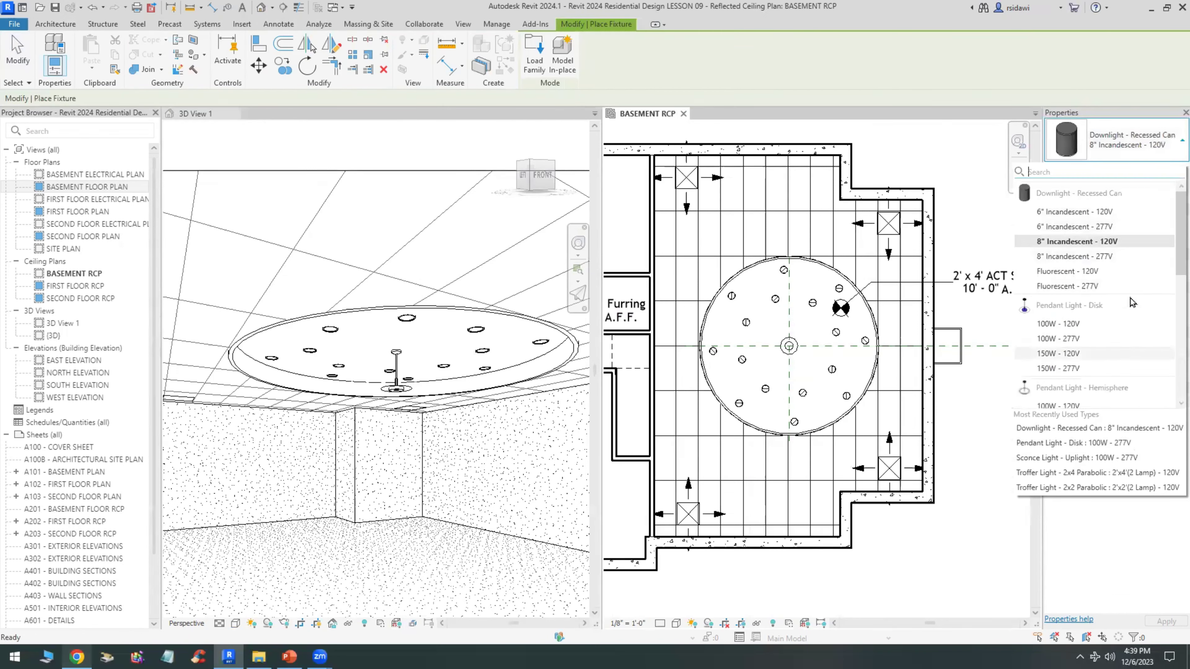
{"action": "scroll", "coordinate": [1133, 303], "scroll_direction": "down", "scroll_amount": 3}
{"action": "scroll", "coordinate": [1132, 303], "scroll_direction": "down", "scroll_amount": 3}
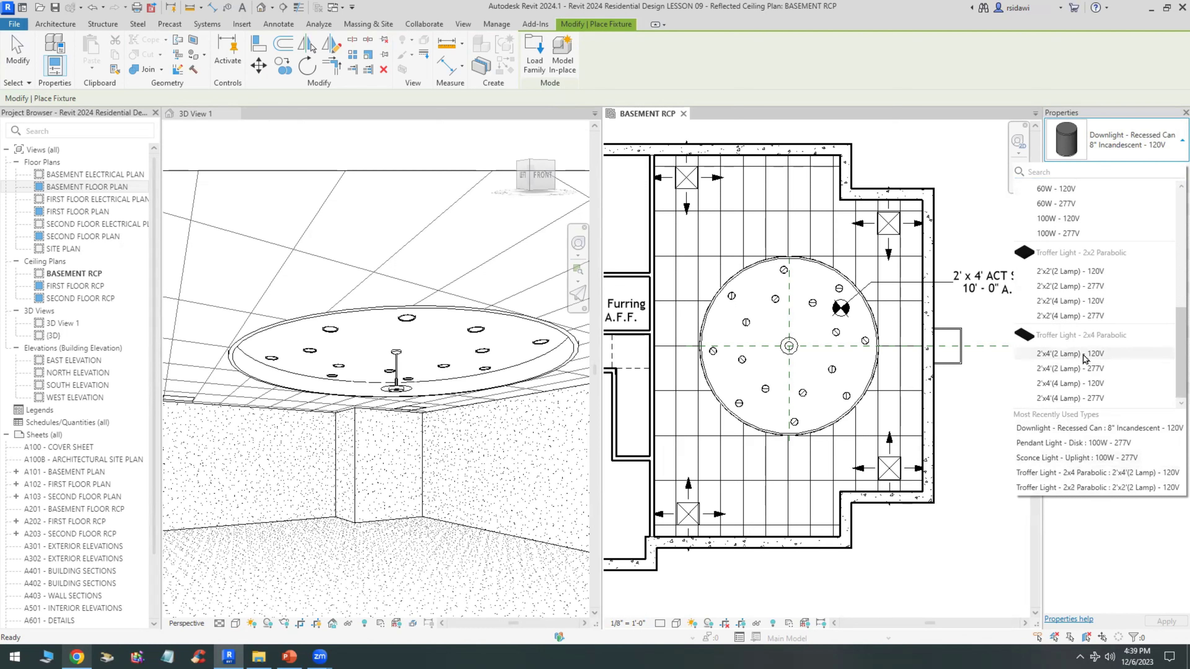
{"action": "left_click", "coordinate": [1070, 353]}
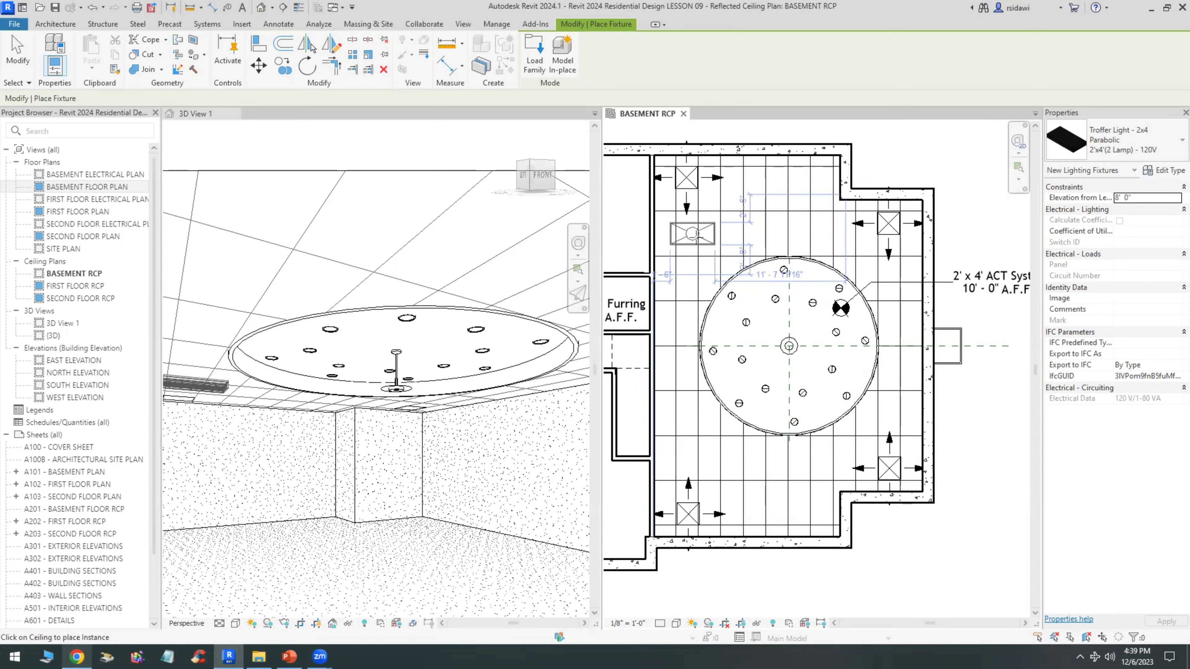
{"action": "left_click", "coordinate": [692, 235]}
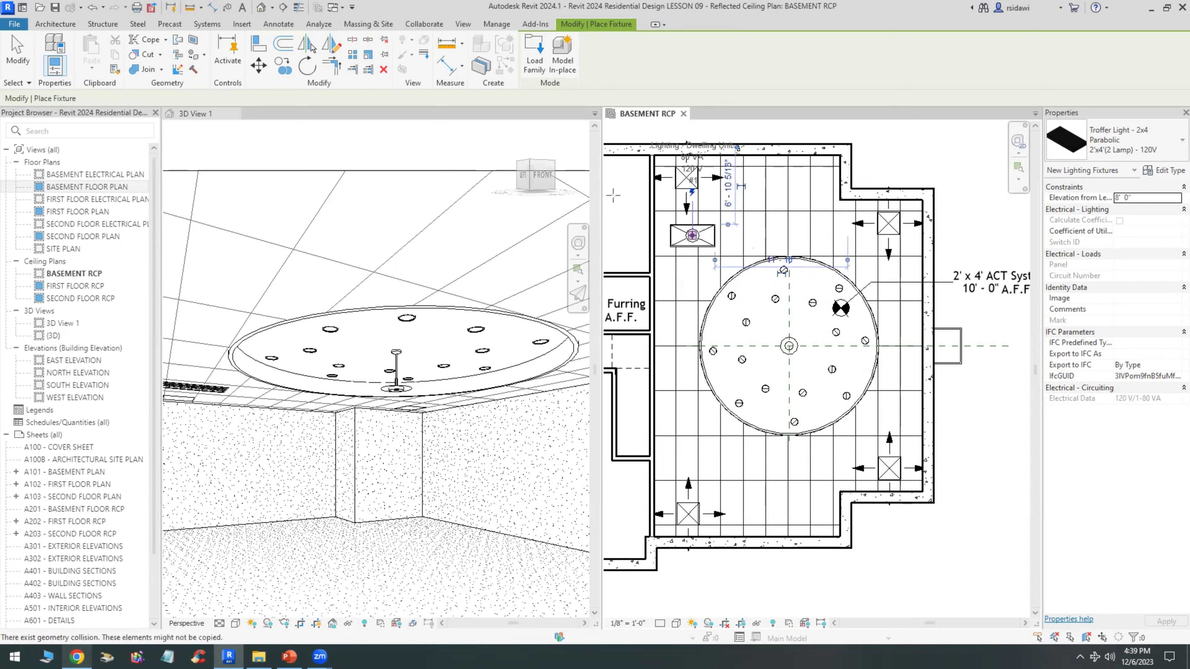
Rotate the troffer 90° to run vertically, then pick a vertical grid line to align to
{"action": "left_click", "coordinate": [25, 61]}
{"action": "scroll", "coordinate": [665, 213], "scroll_direction": "up", "scroll_amount": 4}
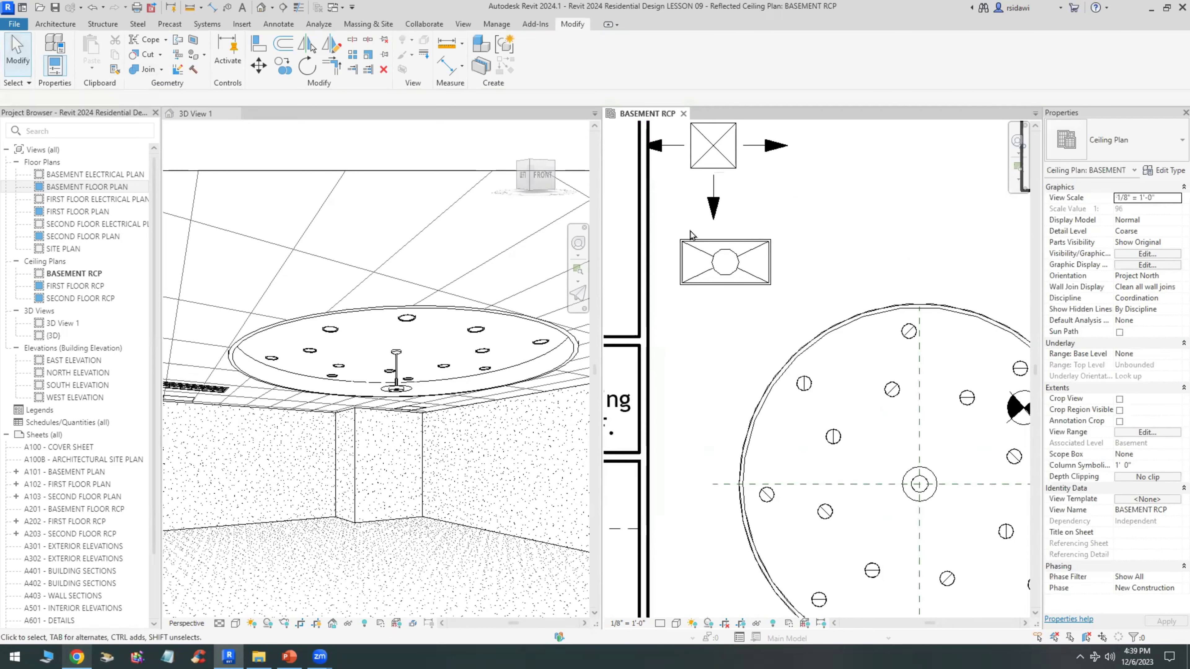
{"action": "left_click", "coordinate": [730, 266]}
{"action": "left_click", "coordinate": [307, 65]}
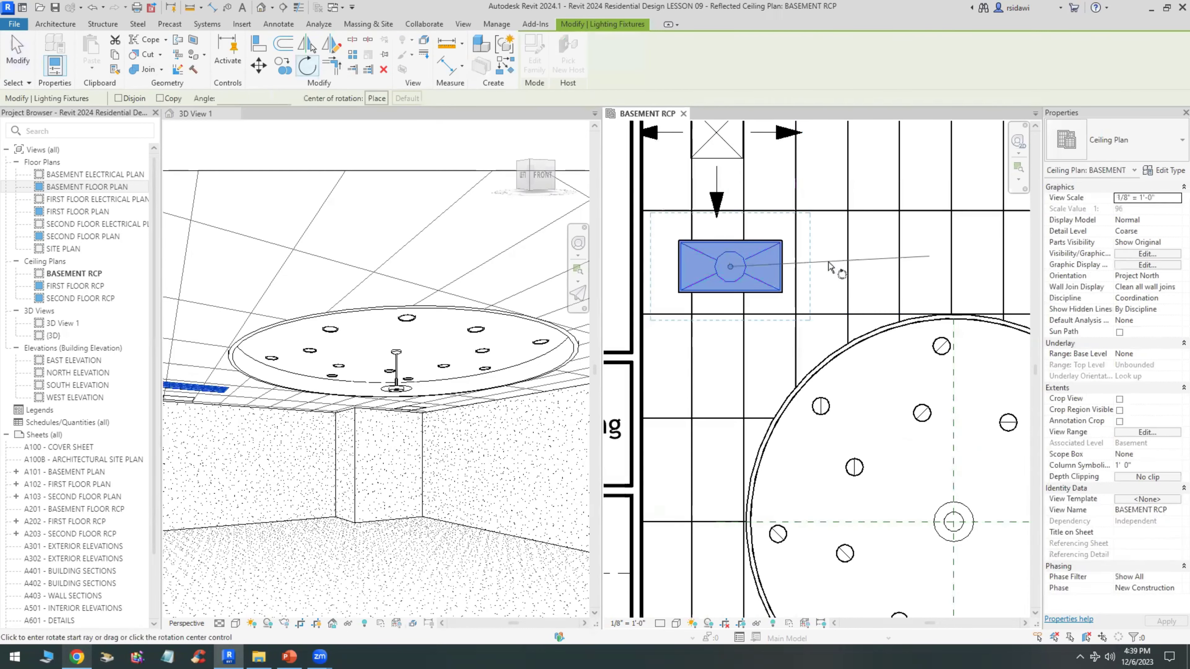
{"action": "left_click", "coordinate": [834, 261]}
{"action": "type", "text": "90"}
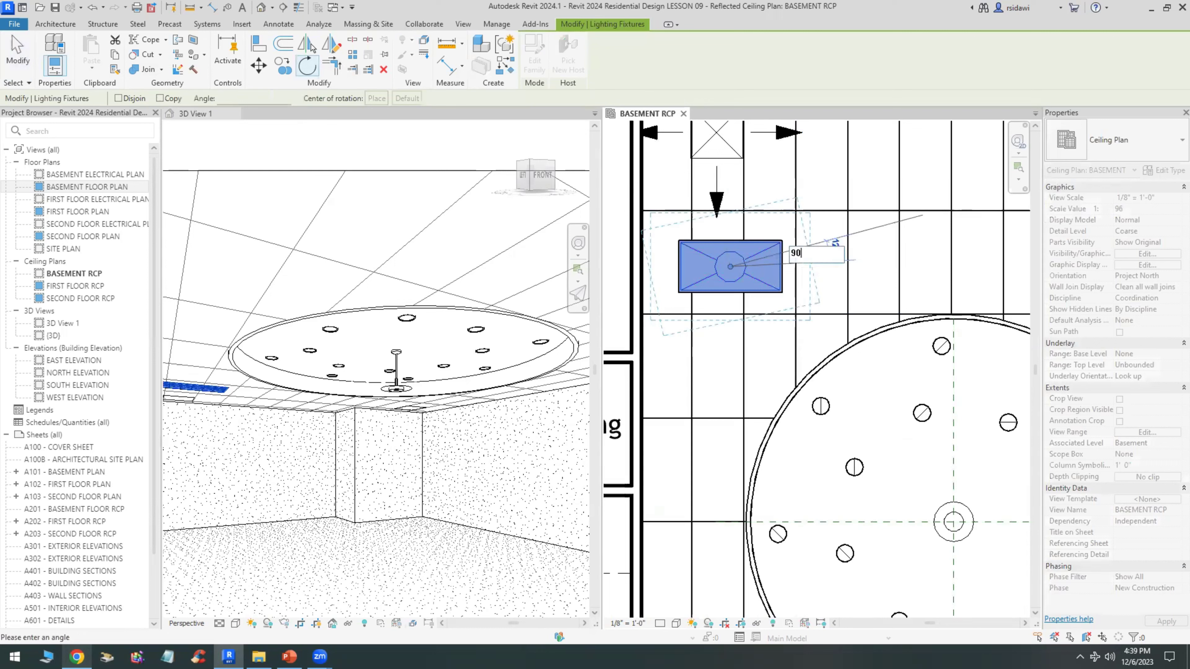
{"action": "key", "text": "Return"}
{"action": "left_click", "coordinate": [259, 44]}
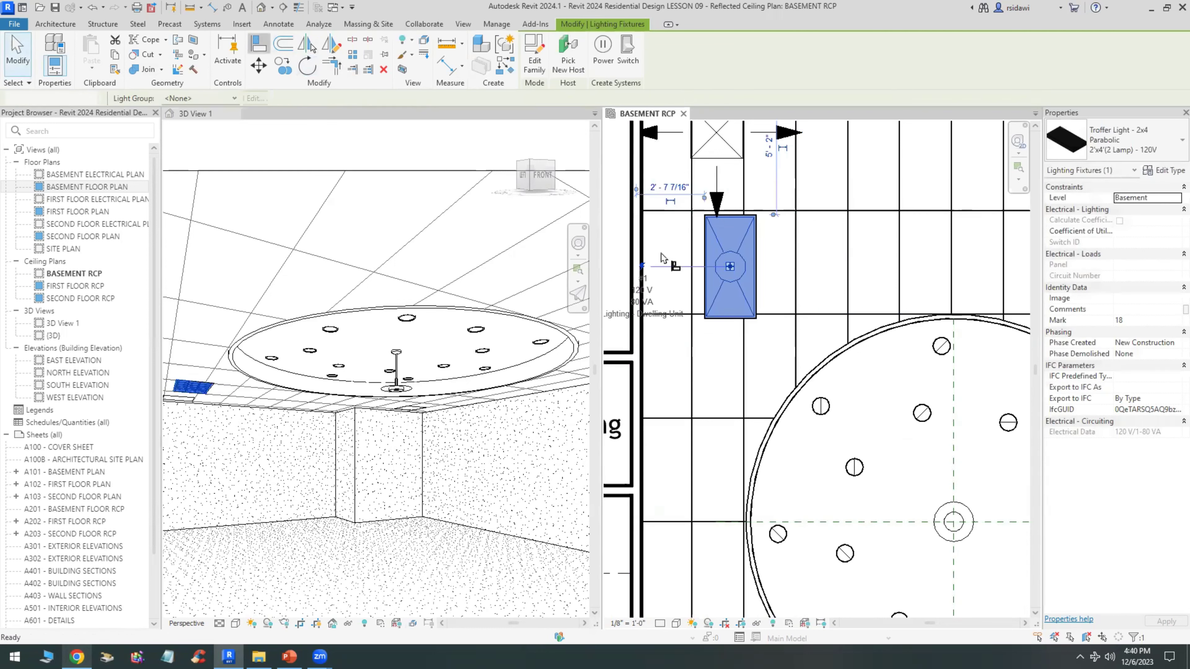
{"action": "left_click", "coordinate": [692, 277]}
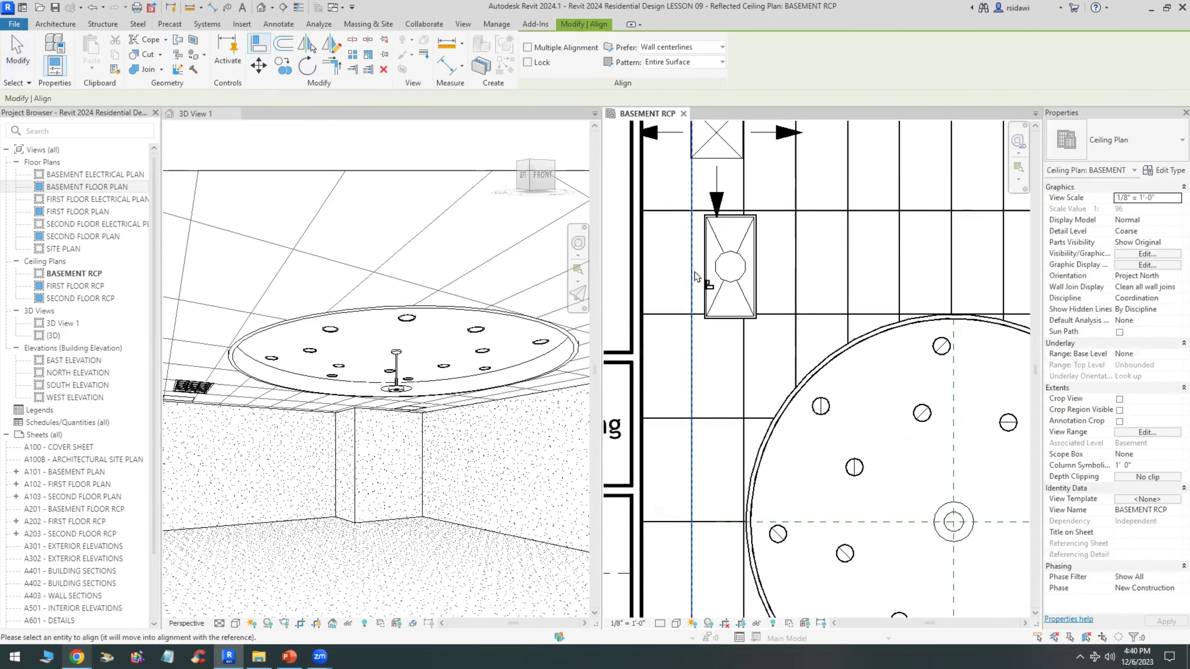
Align the troffer's left and bottom edges to the ceiling grid lines
{"action": "left_click", "coordinate": [705, 234]}
{"action": "left_click", "coordinate": [762, 319]}
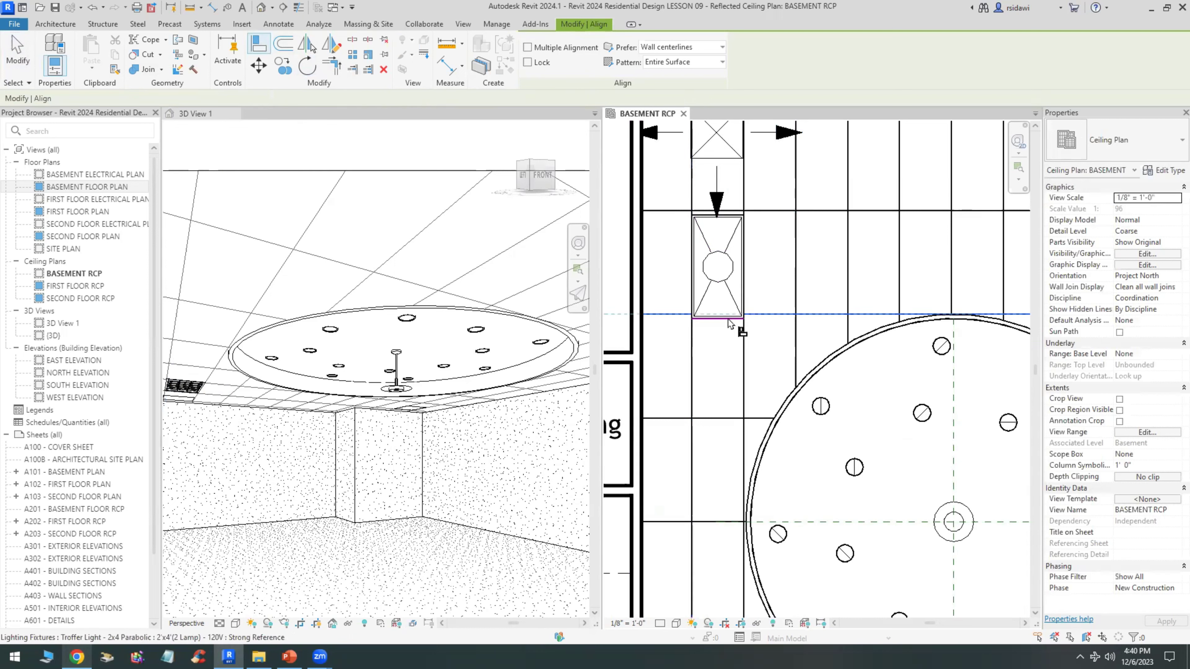
{"action": "left_click", "coordinate": [727, 323]}
{"action": "scroll", "coordinate": [716, 320], "scroll_direction": "down", "scroll_amount": 2}
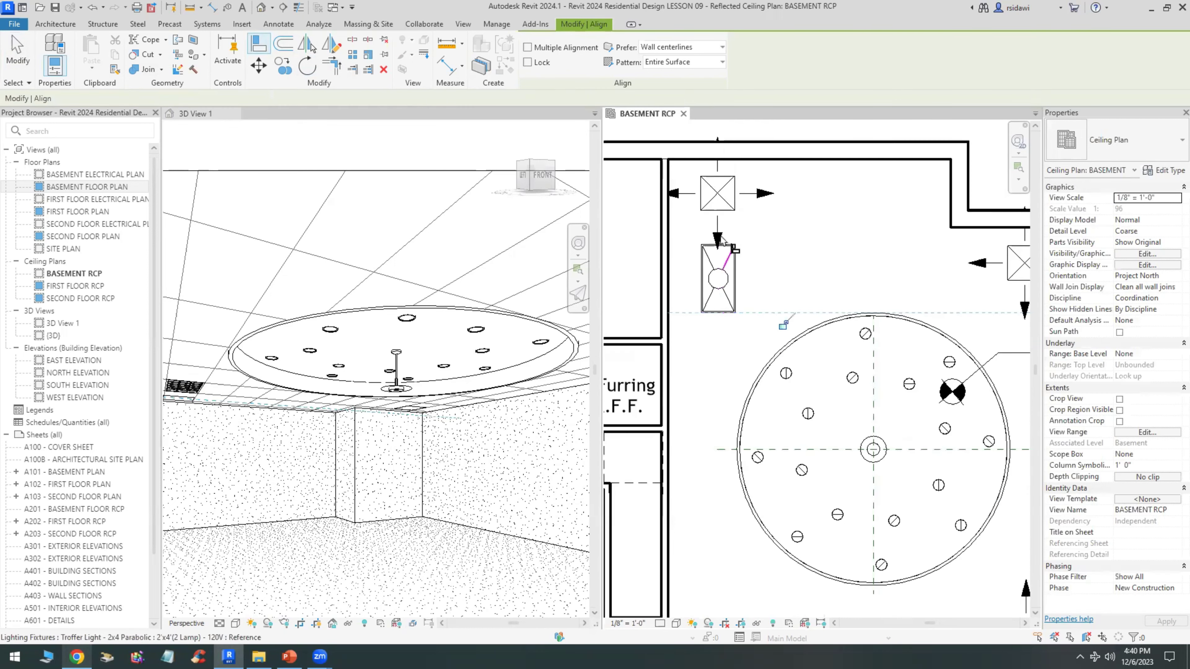
{"action": "scroll", "coordinate": [759, 201], "scroll_direction": "up", "scroll_amount": 3}
Align the upper-left and lower-left supply diffusers to their adjacent ceiling grid lines
{"action": "left_click", "coordinate": [757, 196]}
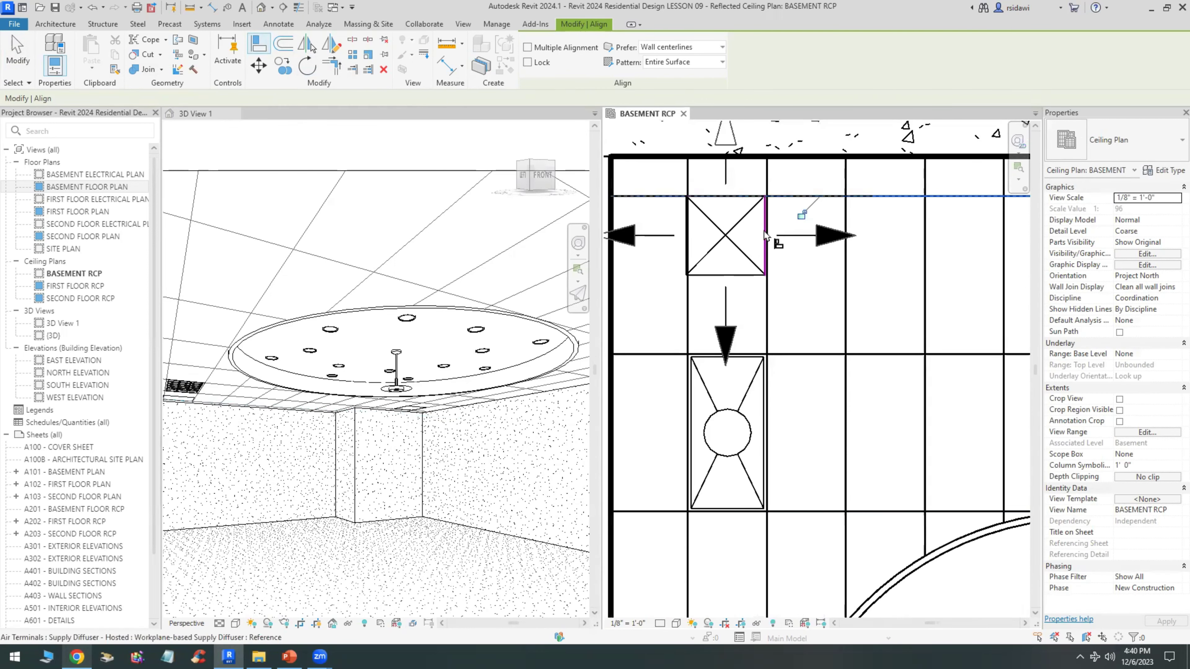
{"action": "left_click", "coordinate": [767, 280]}
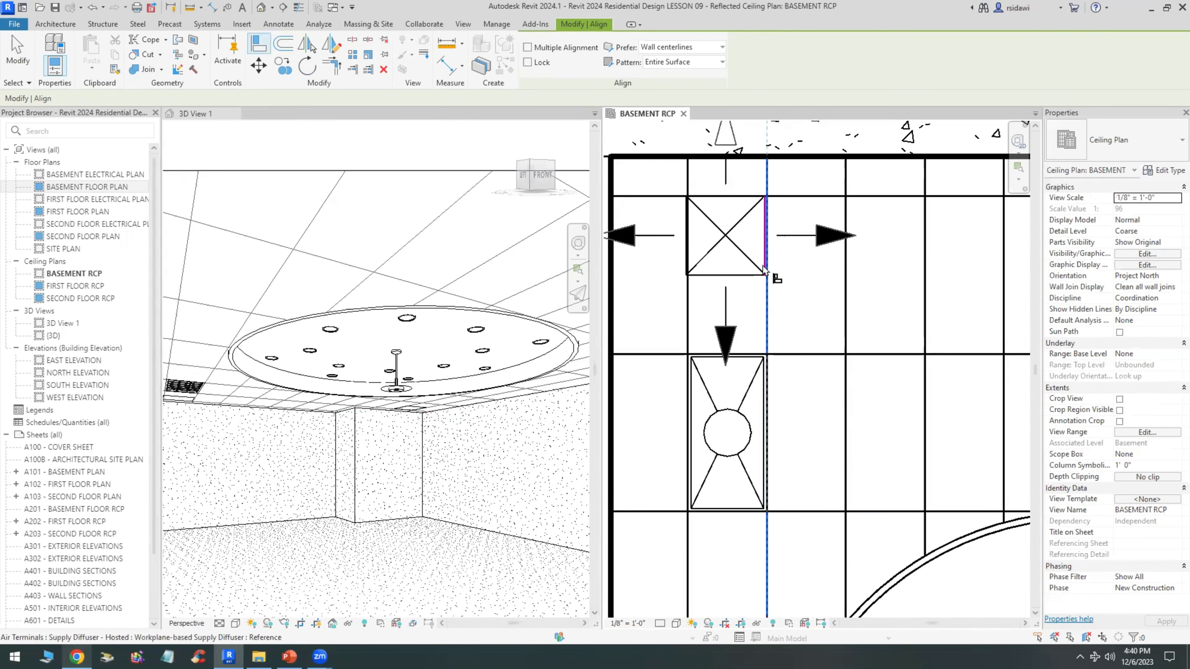
{"action": "scroll", "coordinate": [722, 229], "scroll_direction": "down", "scroll_amount": 2}
{"action": "scroll", "coordinate": [708, 241], "scroll_direction": "down", "scroll_amount": 2}
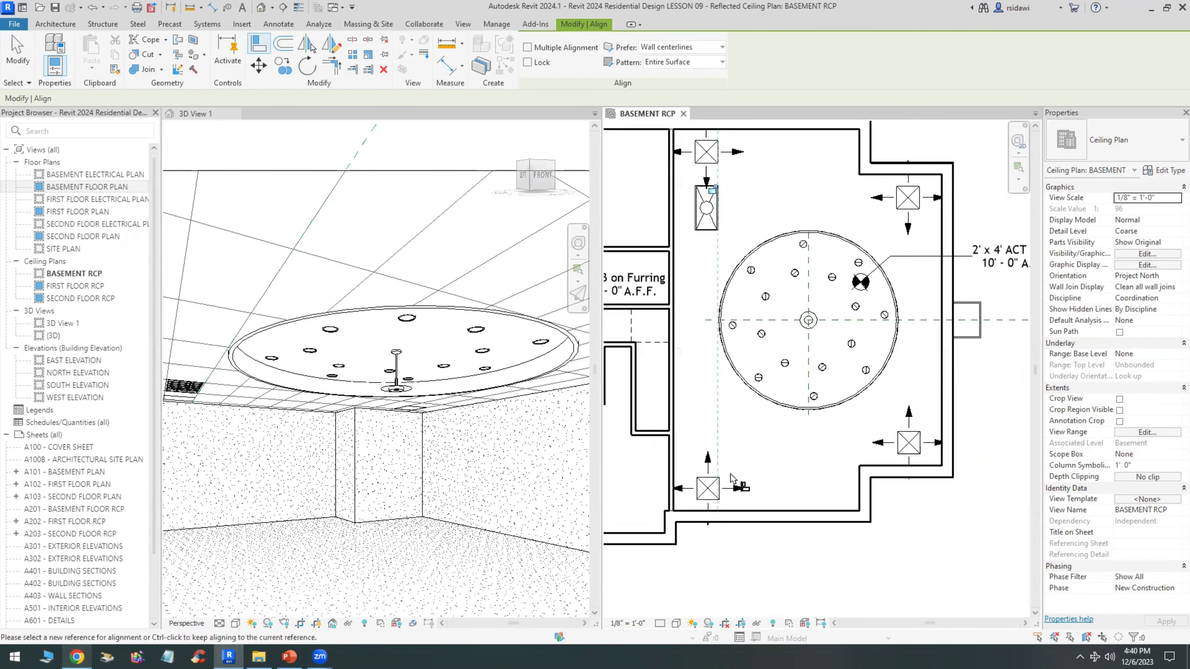
{"action": "scroll", "coordinate": [705, 499], "scroll_direction": "up", "scroll_amount": 2}
{"action": "scroll", "coordinate": [700, 478], "scroll_direction": "up", "scroll_amount": 1}
{"action": "left_click", "coordinate": [700, 478]}
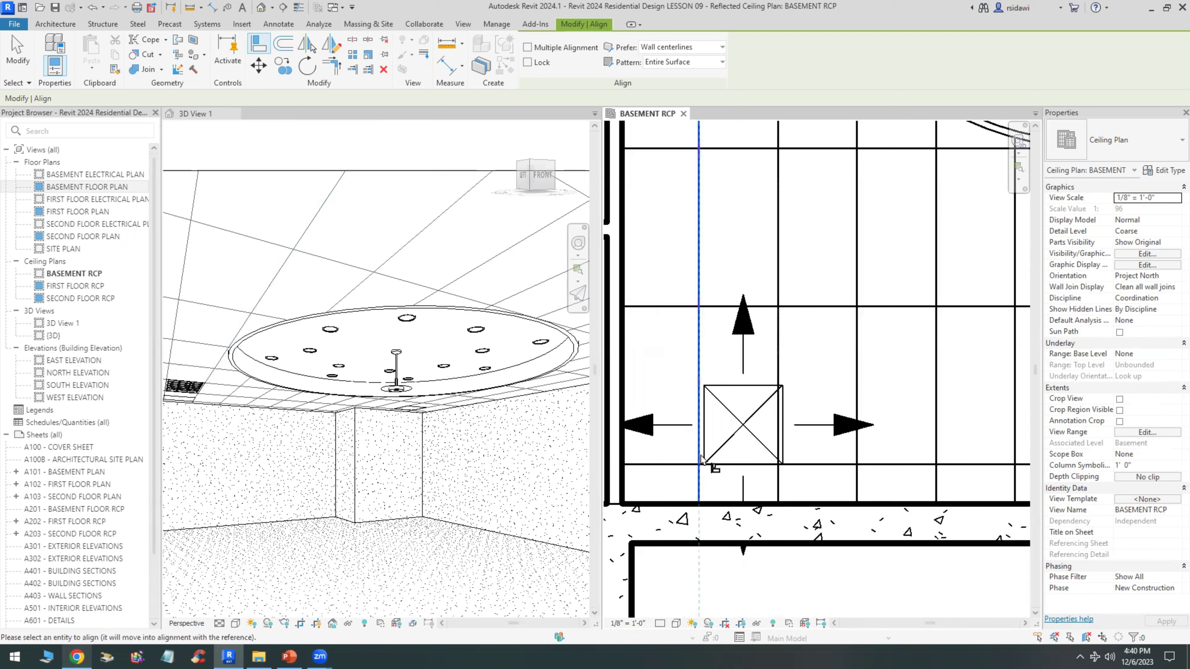
{"action": "left_click", "coordinate": [704, 450]}
{"action": "left_click", "coordinate": [703, 464]}
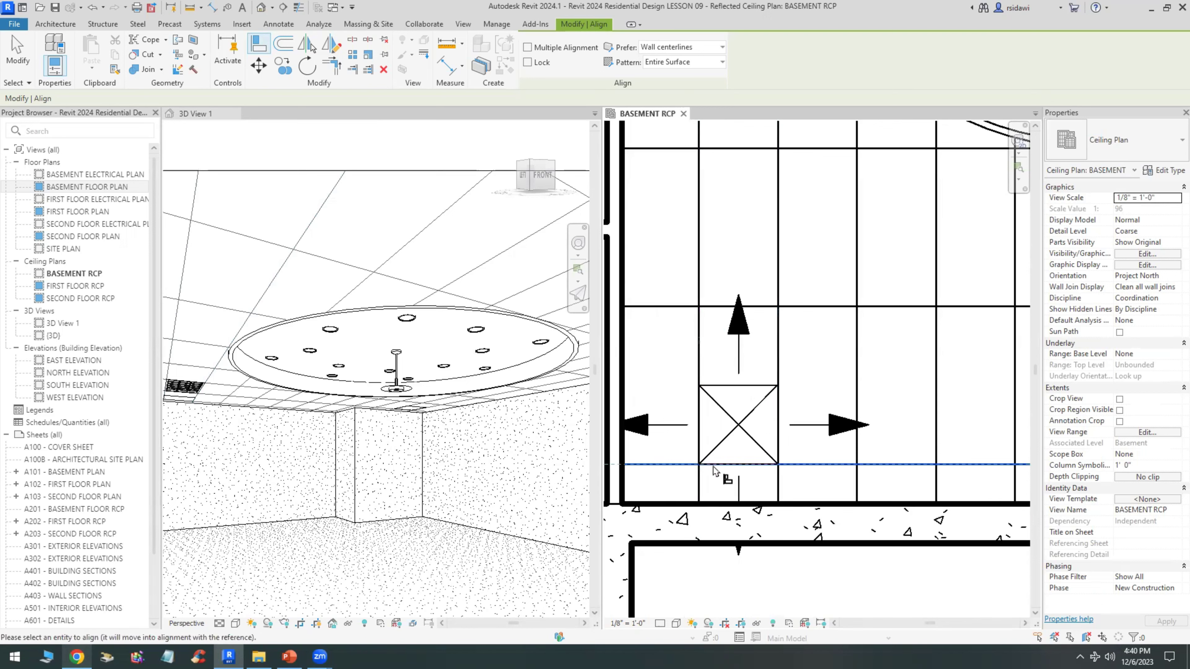
{"action": "scroll", "coordinate": [688, 437], "scroll_direction": "down", "scroll_amount": 2}
{"action": "scroll", "coordinate": [711, 457], "scroll_direction": "down", "scroll_amount": 1}
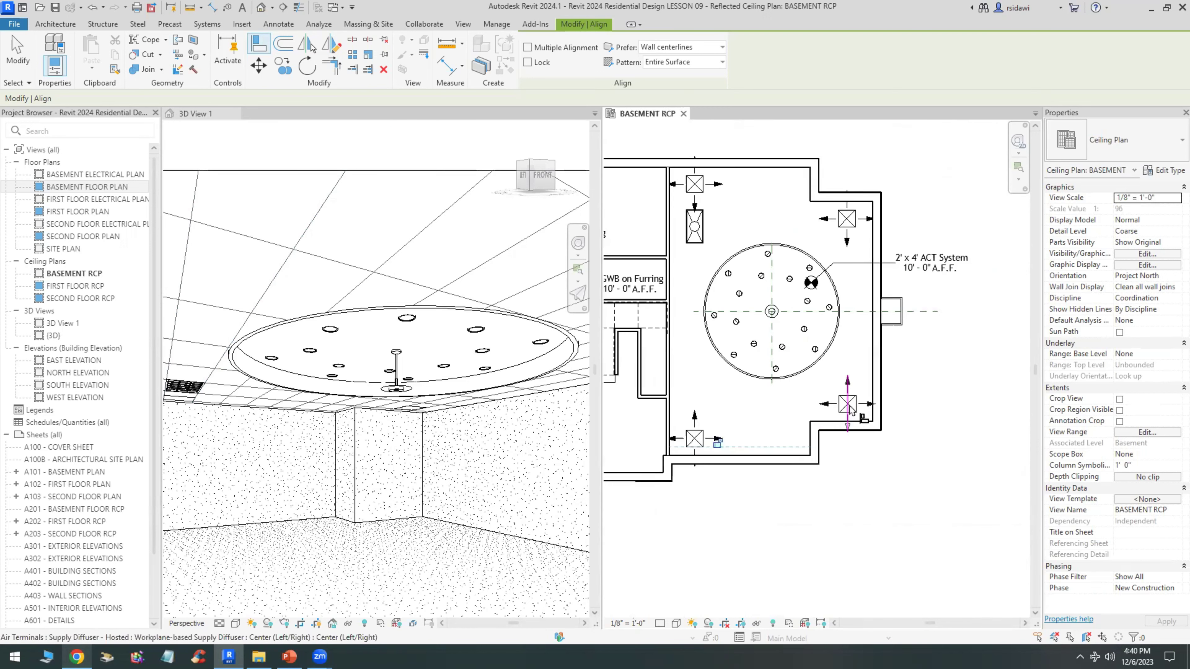
{"action": "scroll", "coordinate": [844, 374], "scroll_direction": "up", "scroll_amount": 2}
{"action": "scroll", "coordinate": [862, 350], "scroll_direction": "up", "scroll_amount": 2}
Align the lower-right and upper-right supply diffusers to their adjacent ceiling grid lines
{"action": "left_click", "coordinate": [856, 349]}
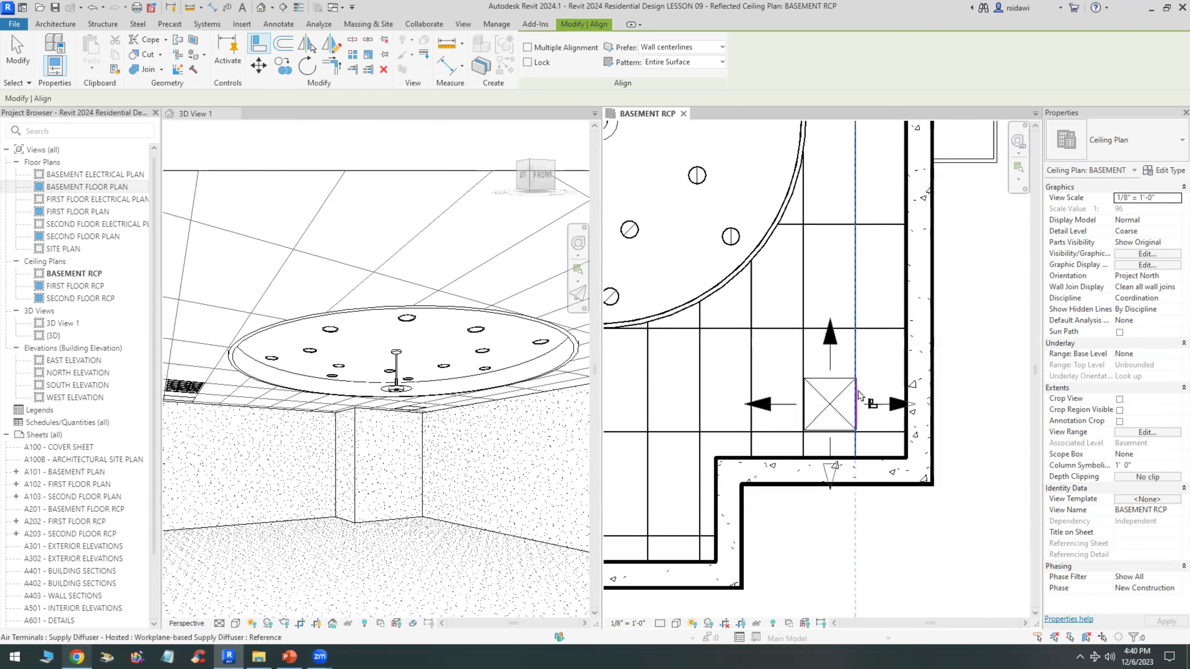
{"action": "left_click", "coordinate": [855, 403]}
{"action": "left_click", "coordinate": [841, 432]}
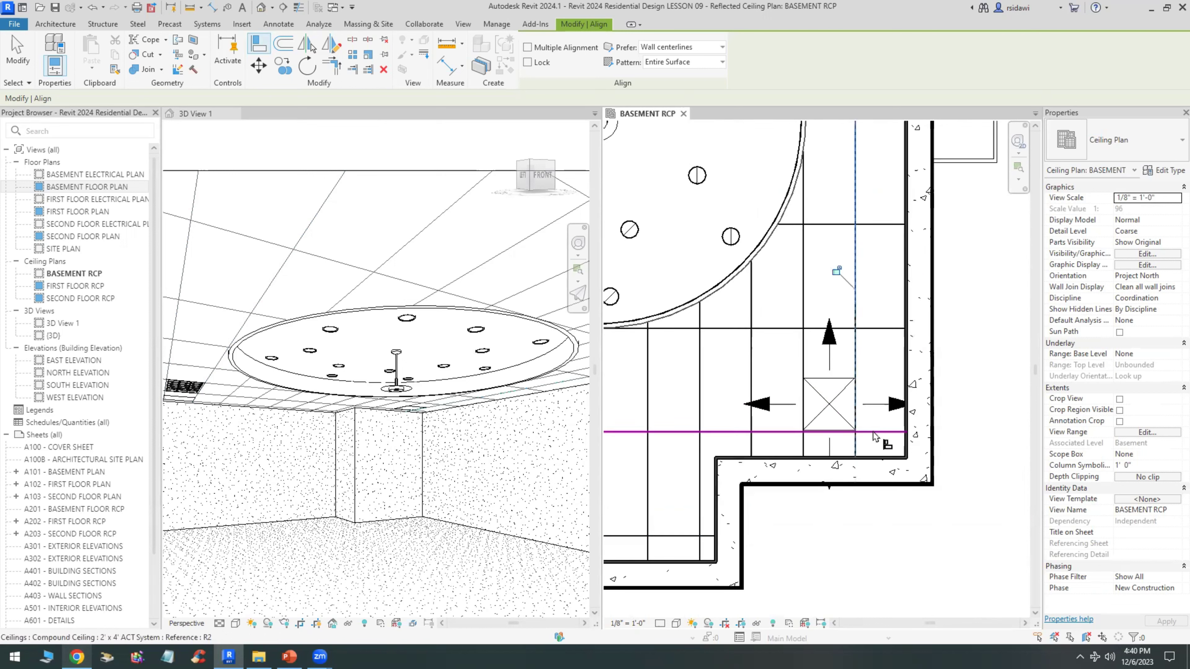
{"action": "left_click", "coordinate": [841, 430]}
{"action": "scroll", "coordinate": [840, 443], "scroll_direction": "down", "scroll_amount": 2}
{"action": "scroll", "coordinate": [839, 443], "scroll_direction": "down", "scroll_amount": 2}
{"action": "scroll", "coordinate": [854, 300], "scroll_direction": "up", "scroll_amount": 2}
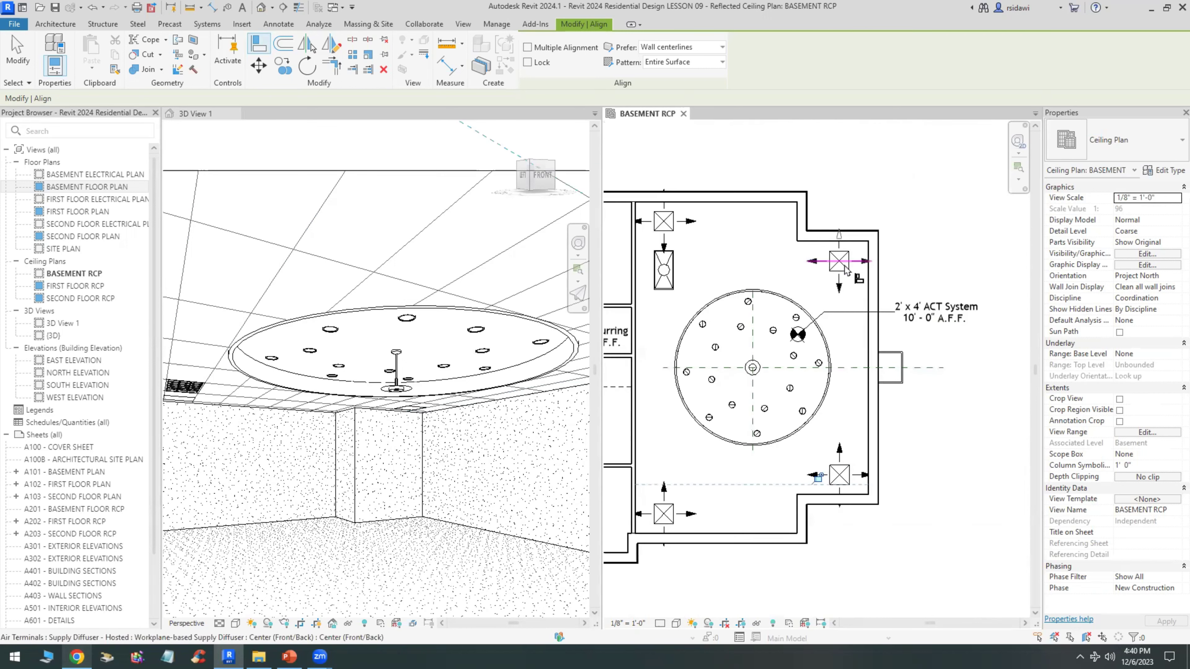
{"action": "scroll", "coordinate": [858, 299], "scroll_direction": "up", "scroll_amount": 1}
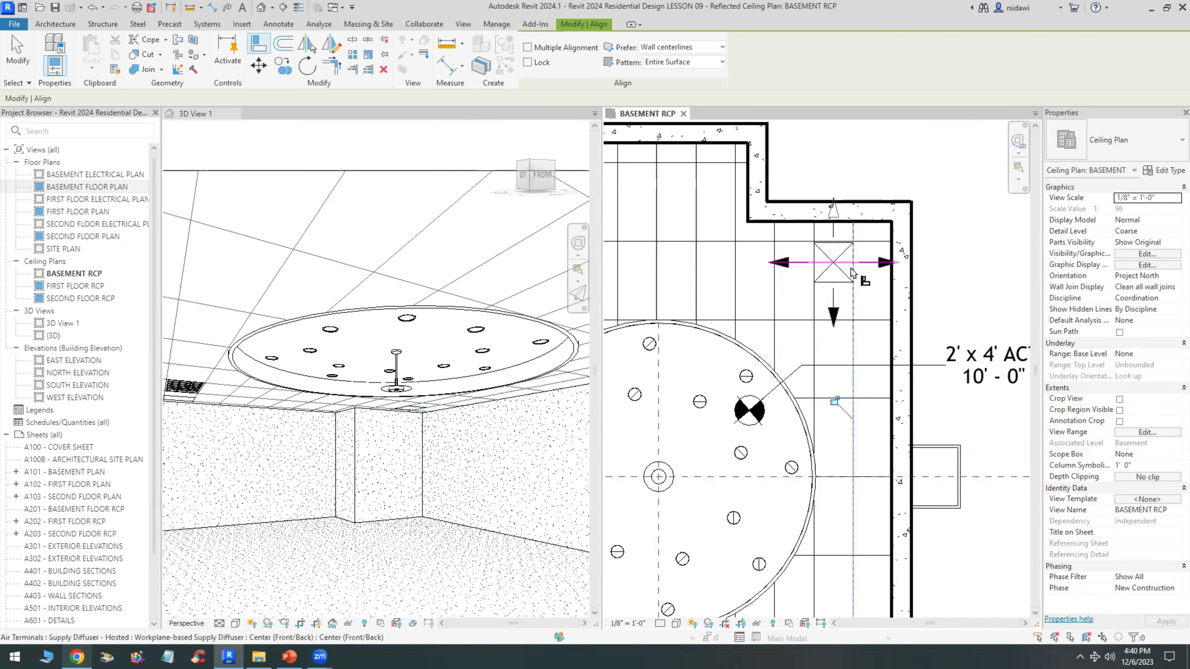
{"action": "left_click", "coordinate": [846, 242]}
{"action": "left_click", "coordinate": [846, 242]}
{"action": "scroll", "coordinate": [846, 249], "scroll_direction": "down", "scroll_amount": 2}
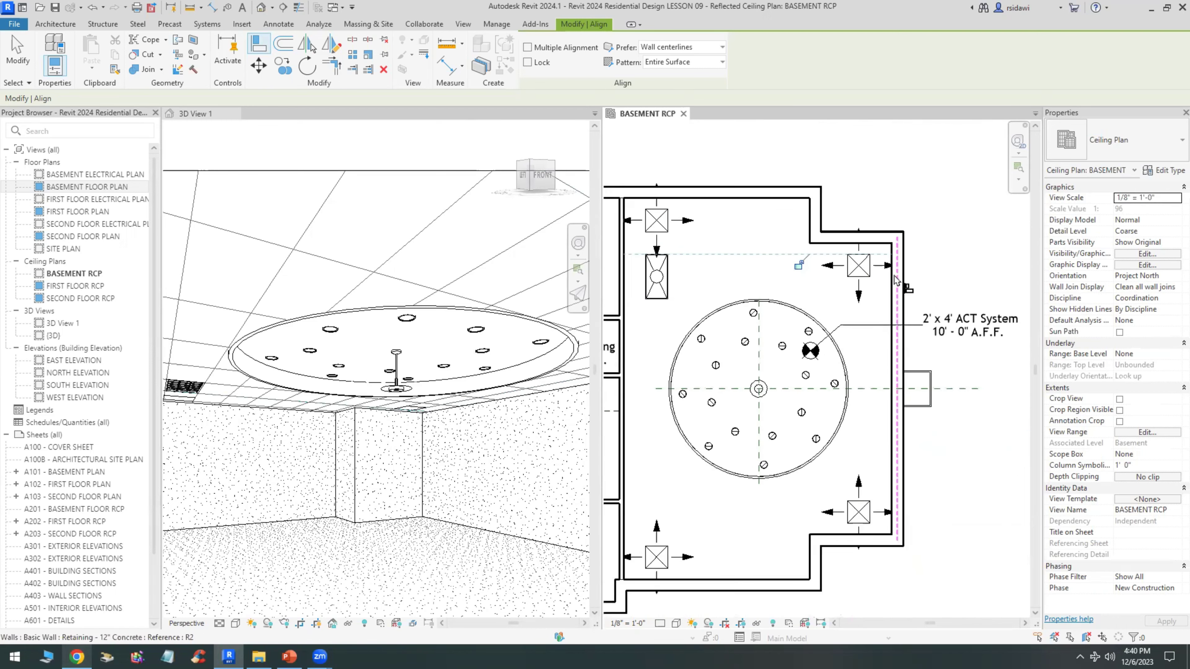
{"action": "scroll", "coordinate": [720, 270], "scroll_direction": "up", "scroll_amount": 2}
Align the troffer light to the reference line and finish aligning
{"action": "left_click", "coordinate": [720, 270]}
{"action": "scroll", "coordinate": [720, 270], "scroll_direction": "down", "scroll_amount": 1}
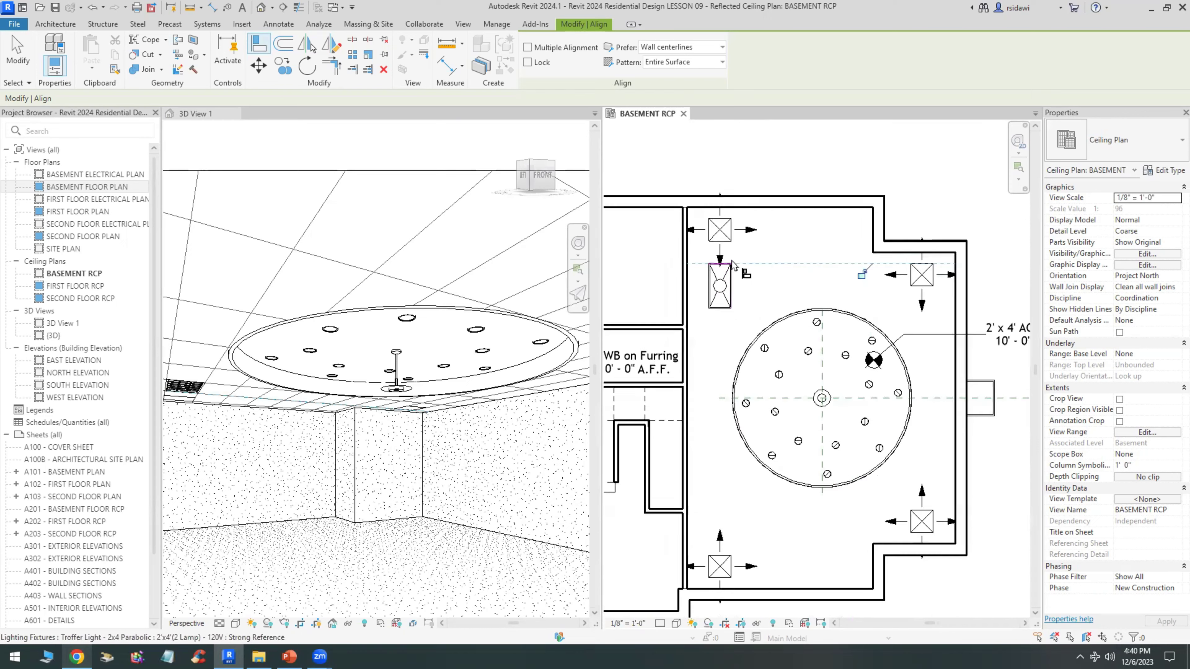
{"action": "scroll", "coordinate": [720, 270], "scroll_direction": "down", "scroll_amount": 1}
{"action": "left_click", "coordinate": [16, 51]}
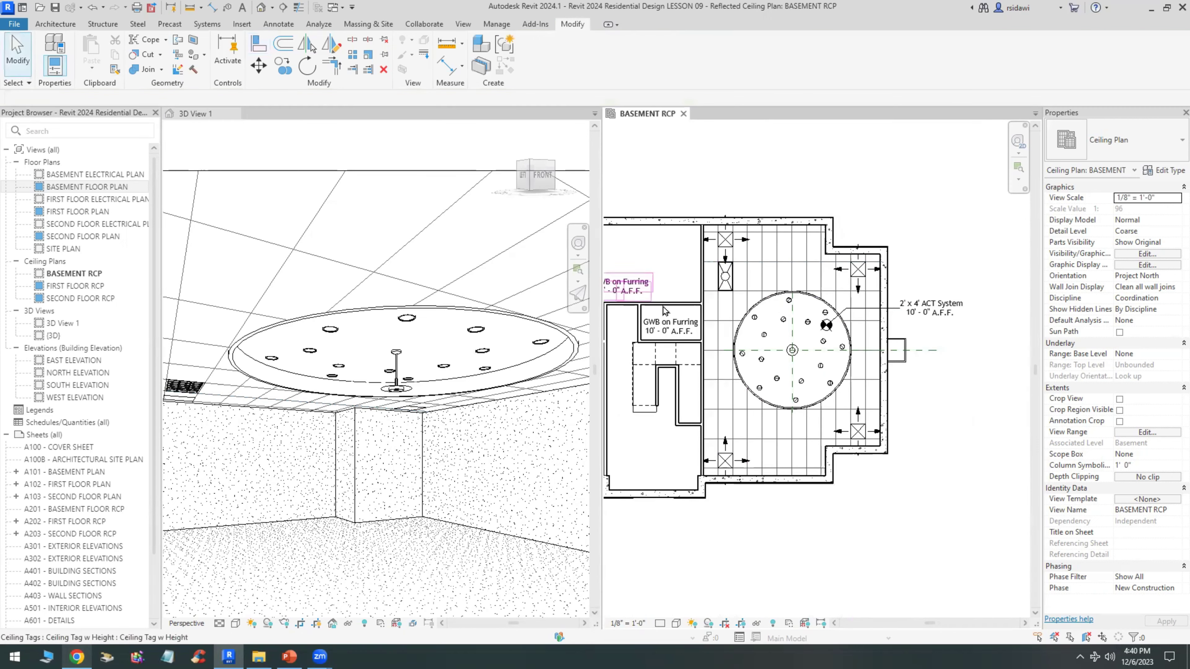
{"action": "scroll", "coordinate": [733, 363], "scroll_direction": "up", "scroll_amount": 1}
{"action": "scroll", "coordinate": [733, 363], "scroll_direction": "up", "scroll_amount": 1}
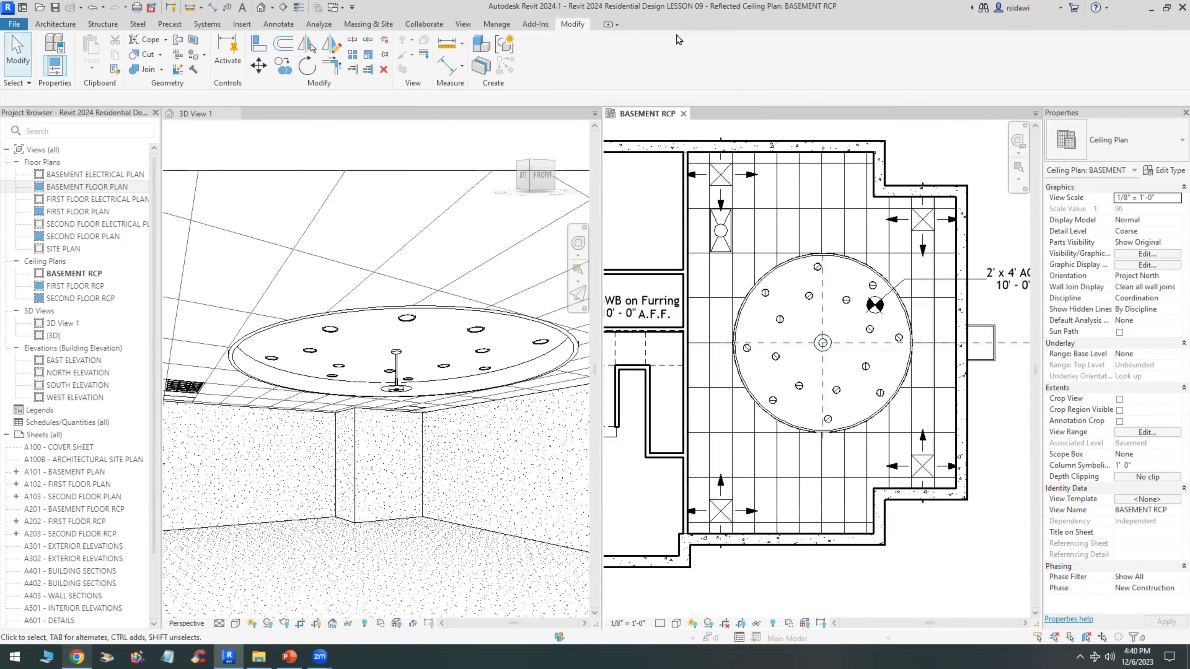
Copy the troffer to five grid spots: lower-left, top-right, top-centre, bottom-centre, bottom-right
{"action": "left_click", "coordinate": [720, 230]}
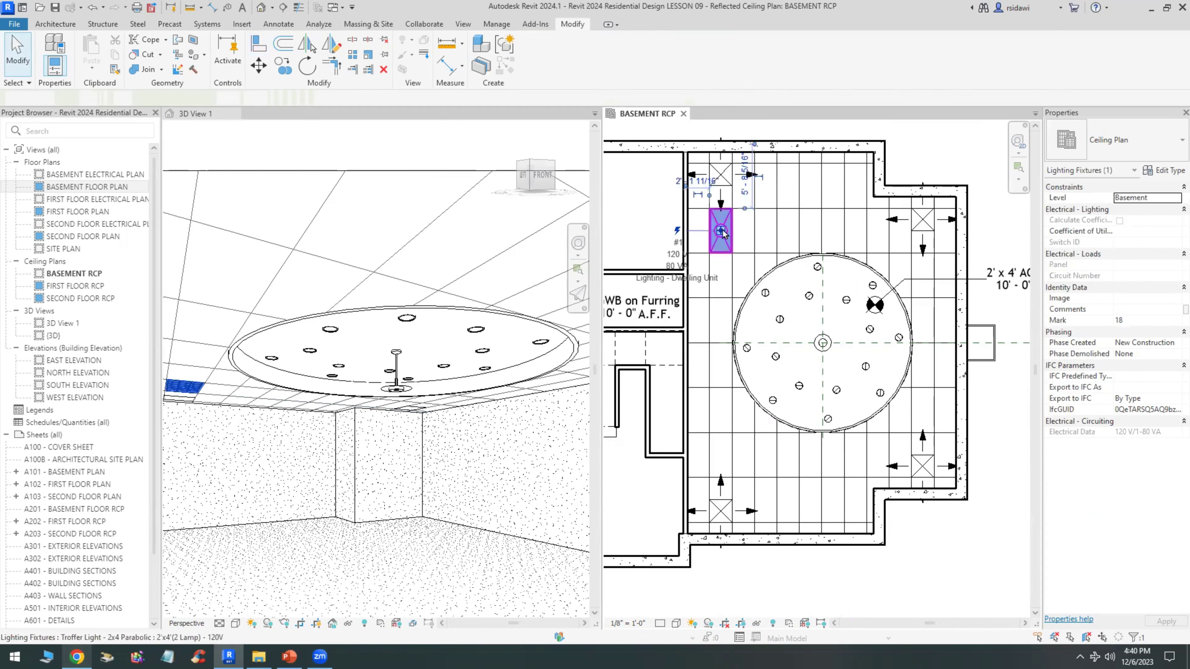
{"action": "left_click", "coordinate": [282, 67]}
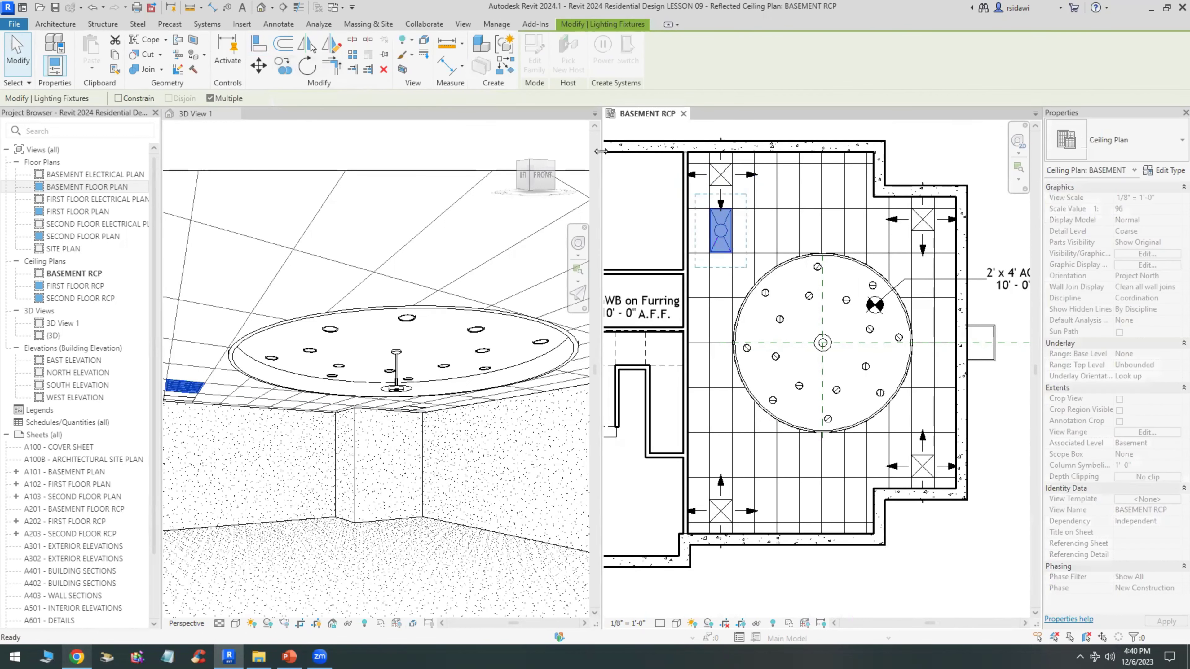
{"action": "left_click", "coordinate": [709, 211]}
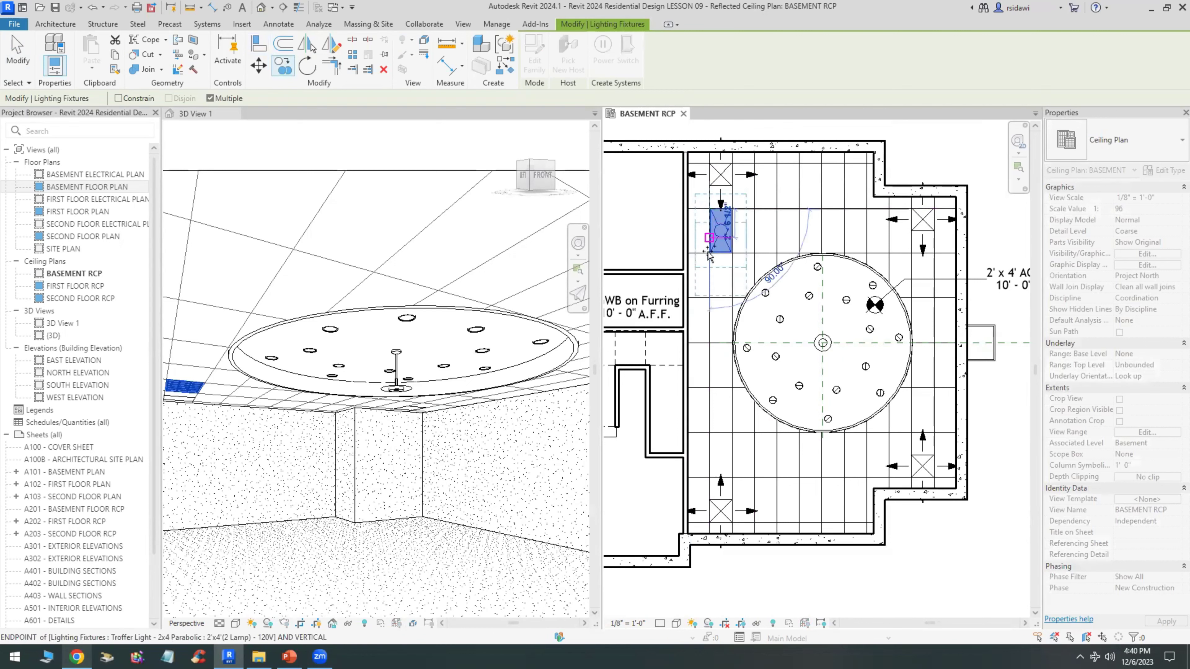
{"action": "left_click", "coordinate": [710, 433]}
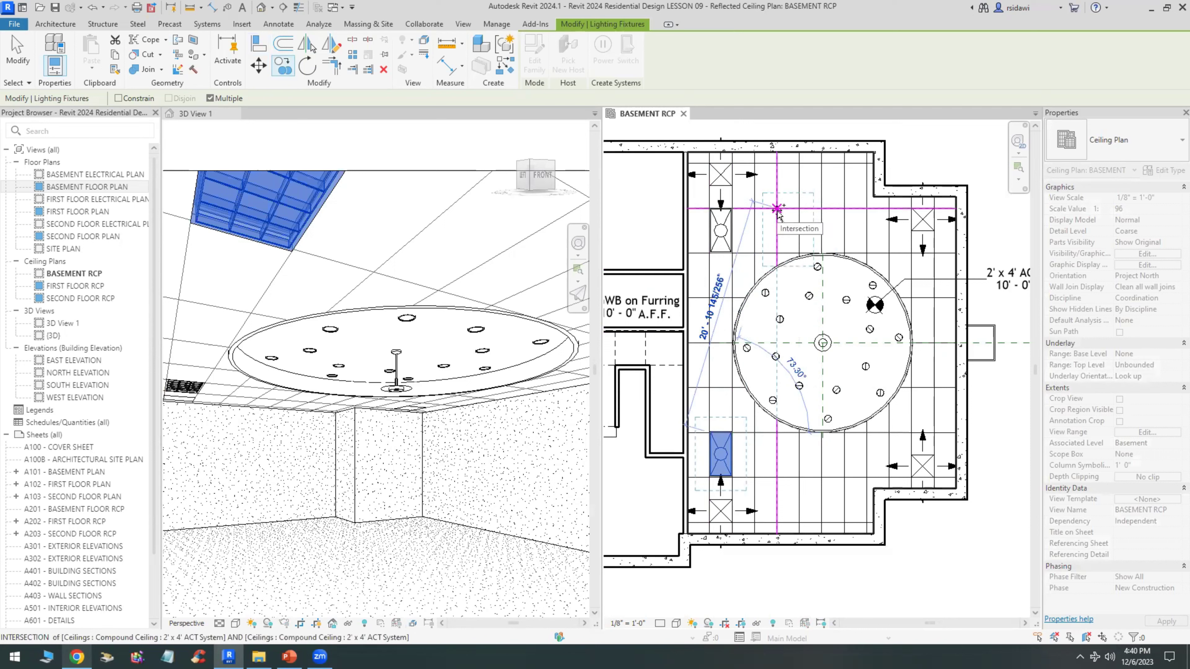
{"action": "left_click", "coordinate": [889, 208]}
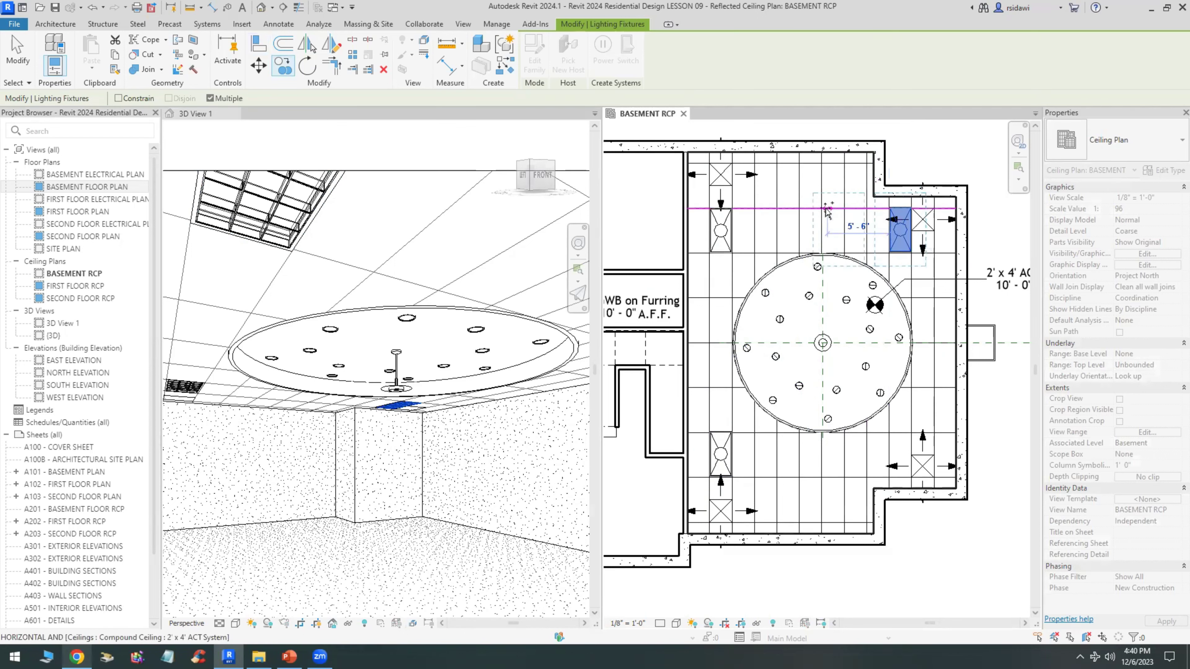
{"action": "left_click", "coordinate": [799, 208]}
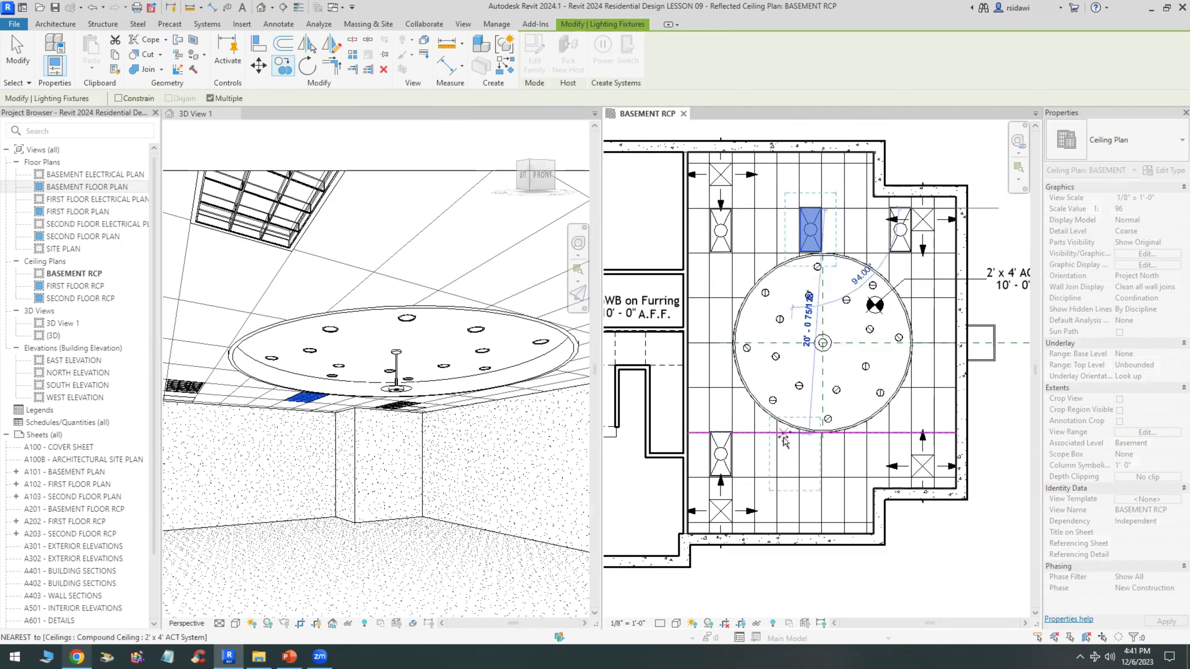
{"action": "left_click", "coordinate": [800, 434]}
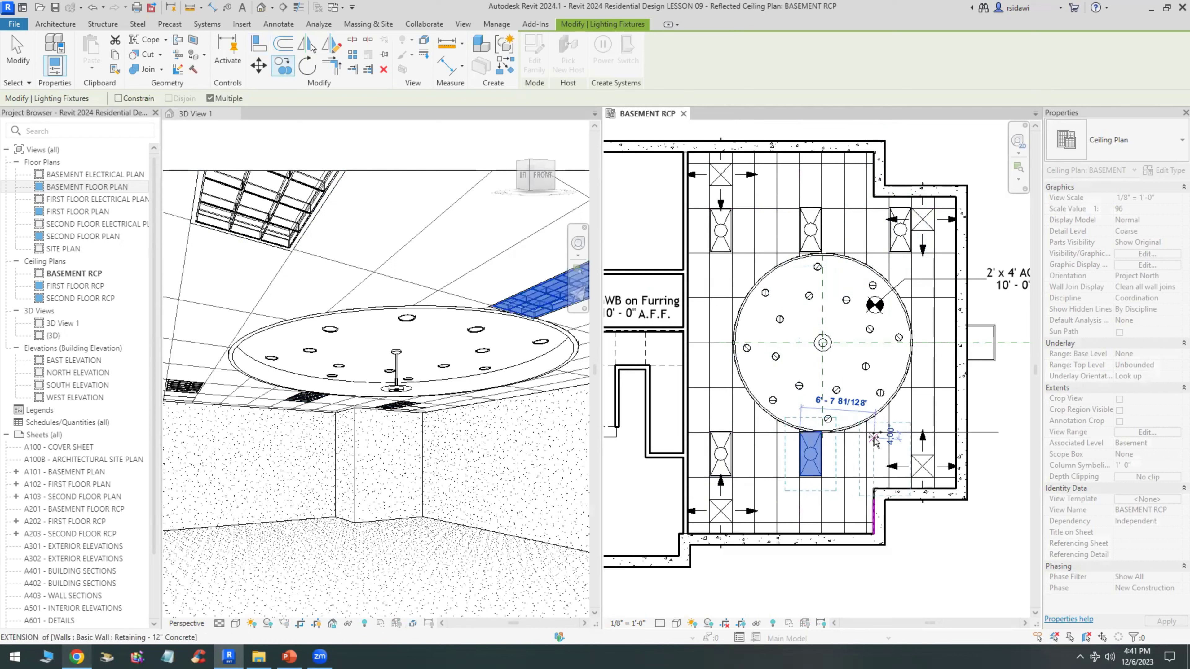
{"action": "left_click", "coordinate": [888, 433]}
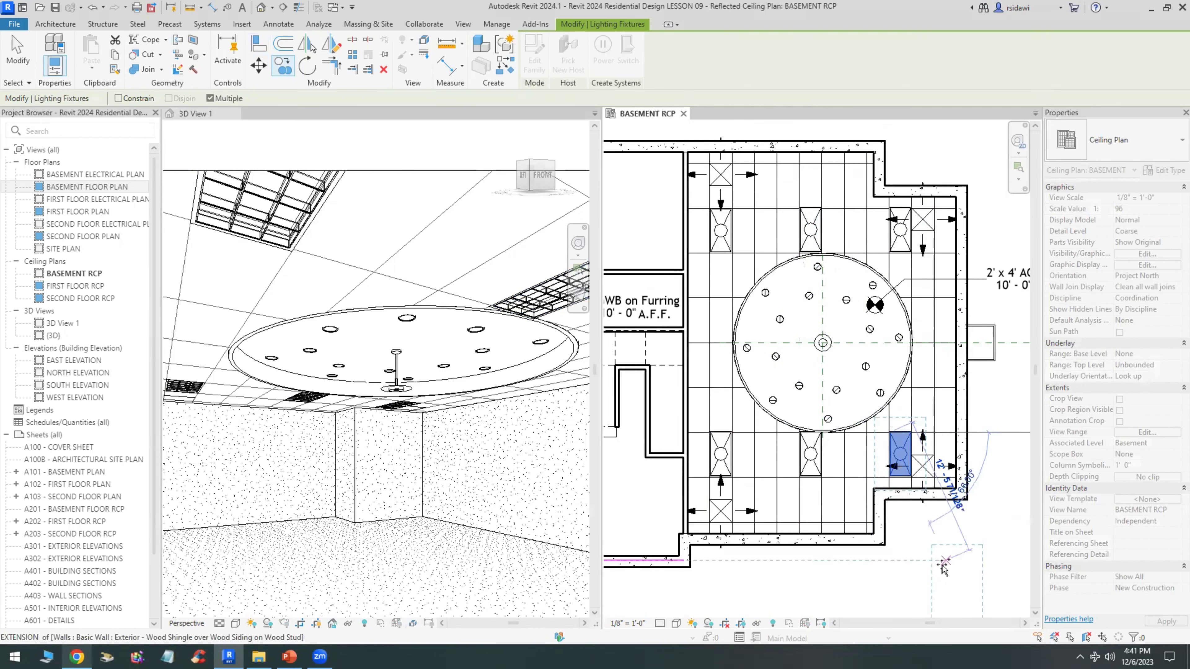
{"action": "left_click", "coordinate": [18, 53]}
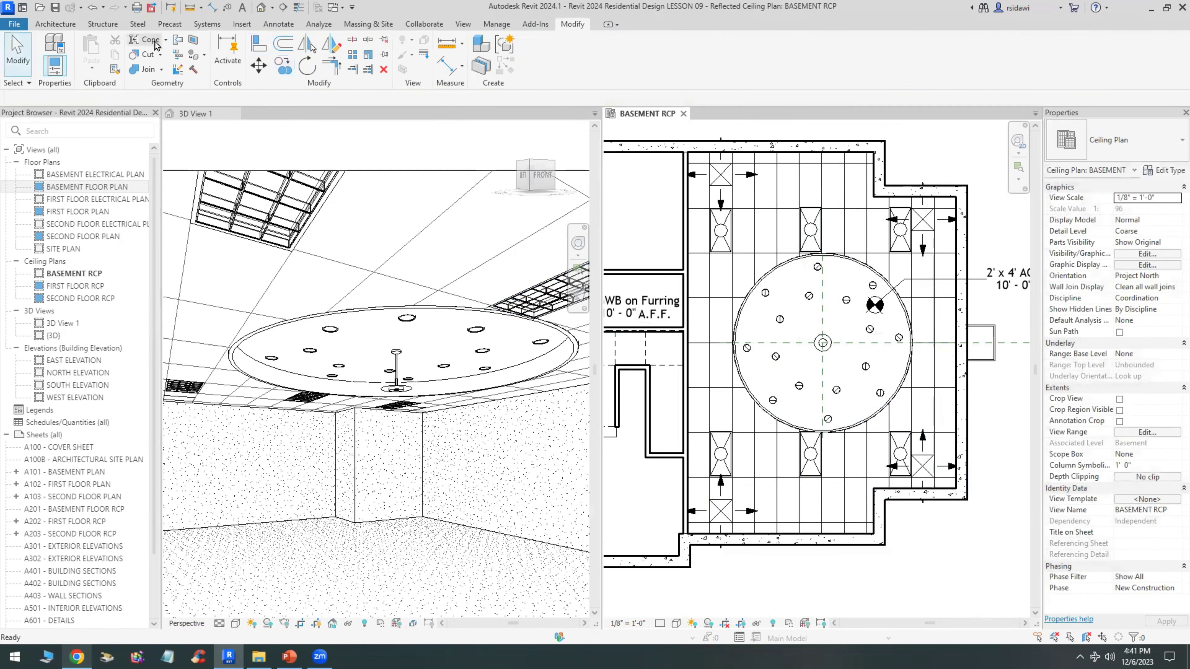
Pick the Sconce Light - Uplight 100W-277V component and switch to BASEMENT FLOOR PLAN
{"action": "left_click", "coordinate": [55, 24]}
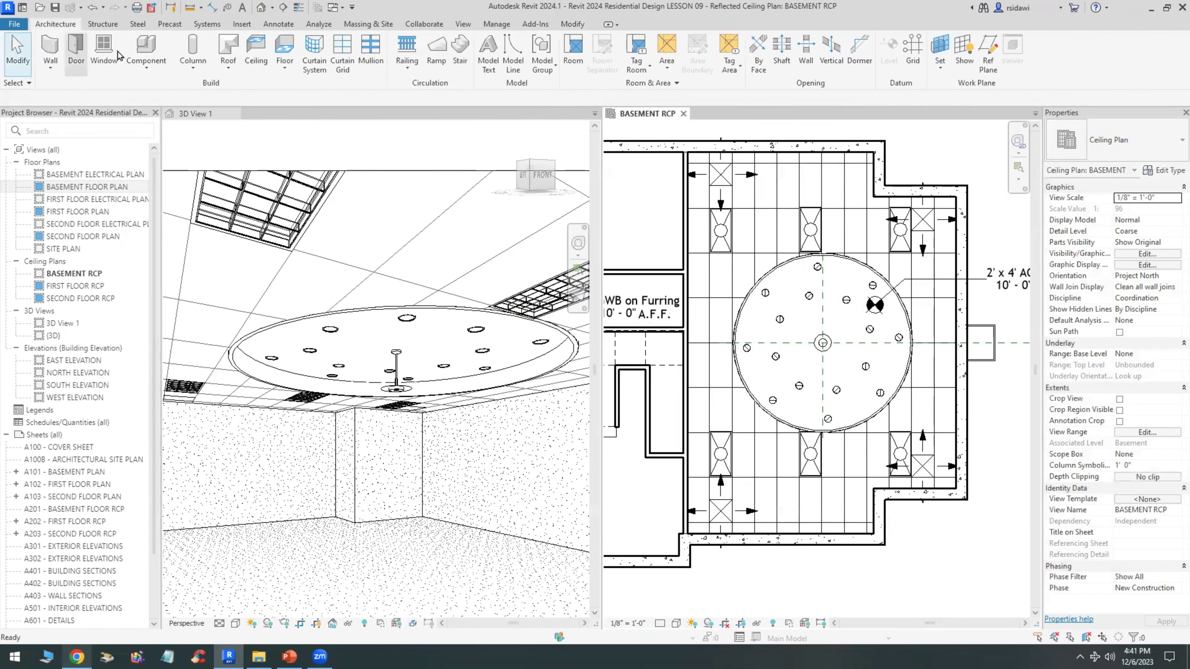
{"action": "left_click", "coordinate": [115, 46]}
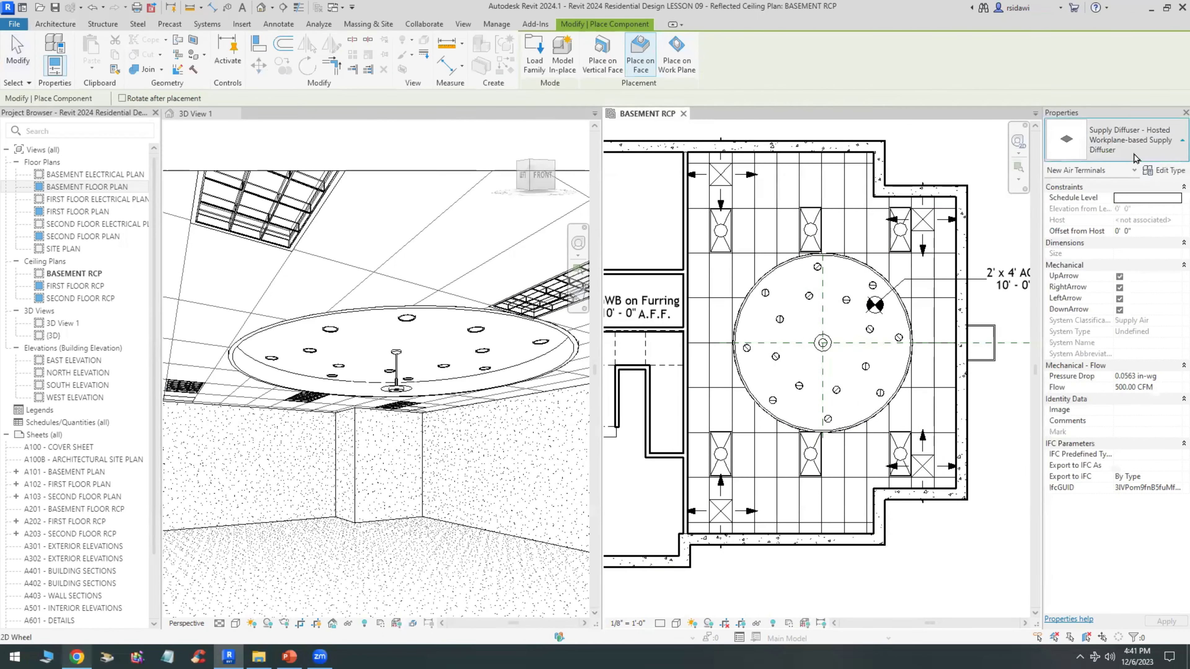
{"action": "left_click", "coordinate": [1143, 139]}
{"action": "scroll", "coordinate": [1093, 373], "scroll_direction": "down", "scroll_amount": 5}
{"action": "scroll", "coordinate": [1093, 372], "scroll_direction": "down", "scroll_amount": 3}
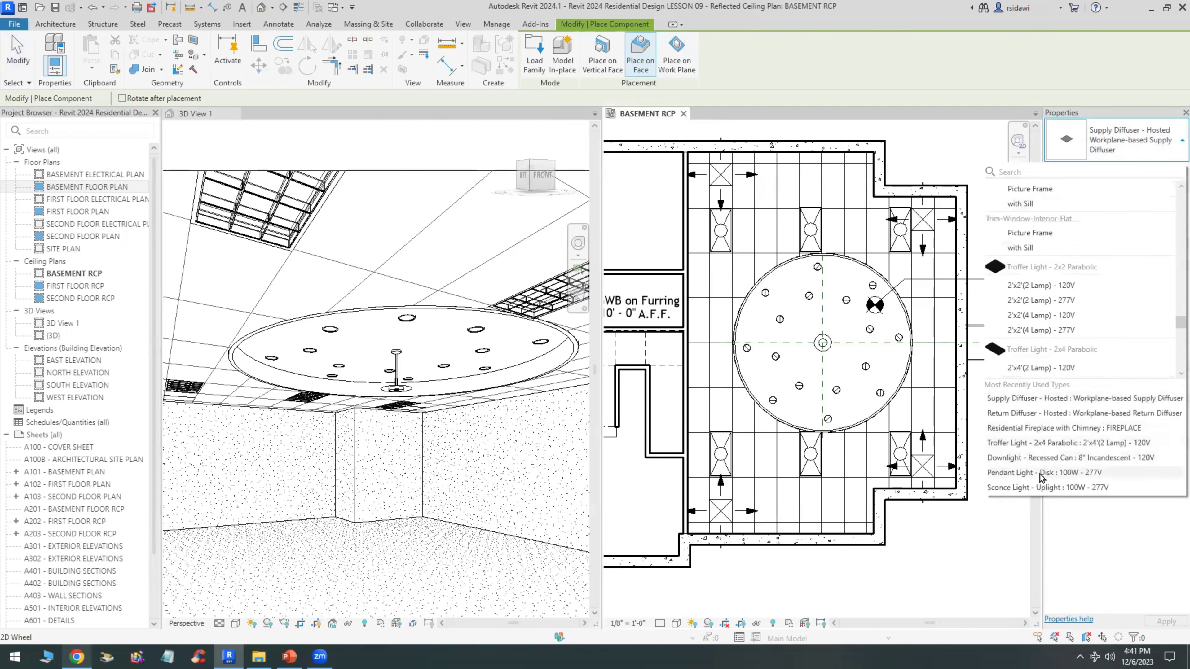
{"action": "left_click", "coordinate": [1009, 488]}
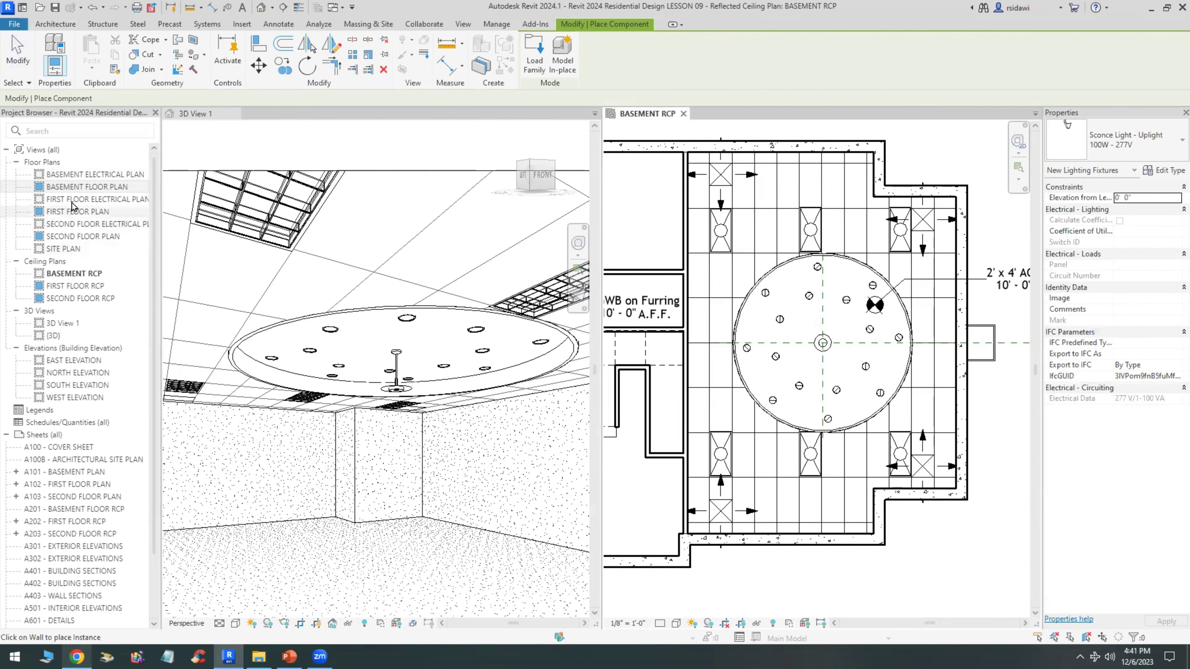
{"action": "double_click", "coordinate": [87, 187]}
Place sconces via CM on the top wall, upper wall step, upper-left wall and right wall
{"action": "scroll", "coordinate": [988, 371], "scroll_direction": "up", "scroll_amount": 2}
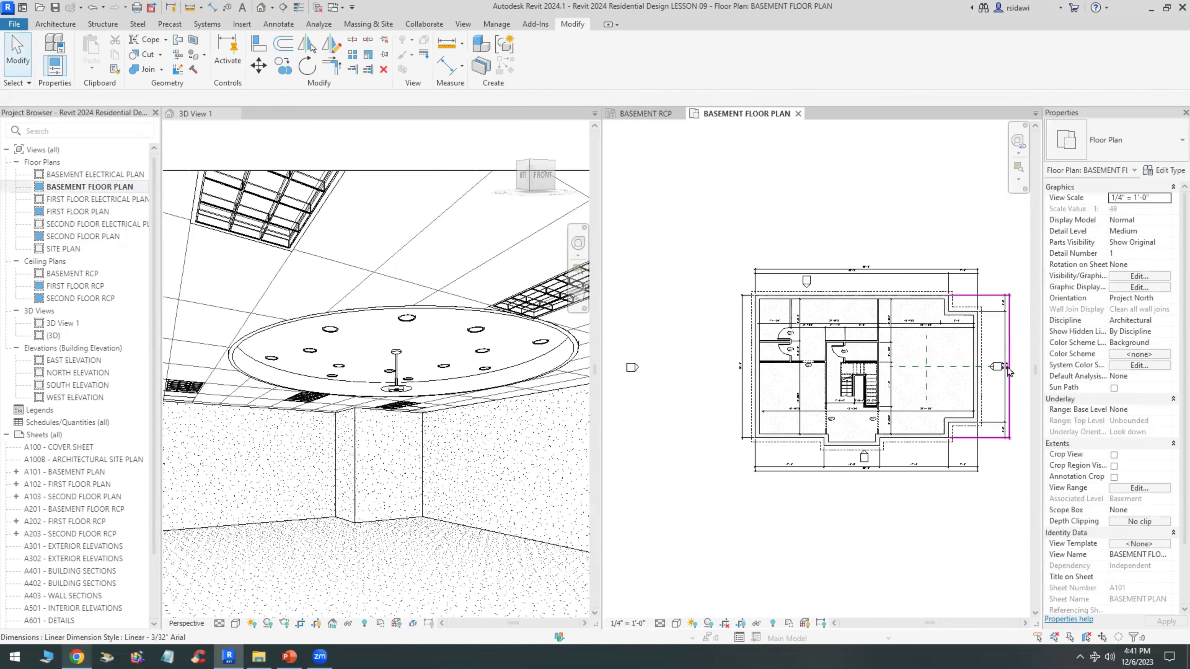
{"action": "scroll", "coordinate": [989, 371], "scroll_direction": "up", "scroll_amount": 2}
{"action": "scroll", "coordinate": [986, 375], "scroll_direction": "up", "scroll_amount": 2}
{"action": "scroll", "coordinate": [986, 382], "scroll_direction": "down", "scroll_amount": 1}
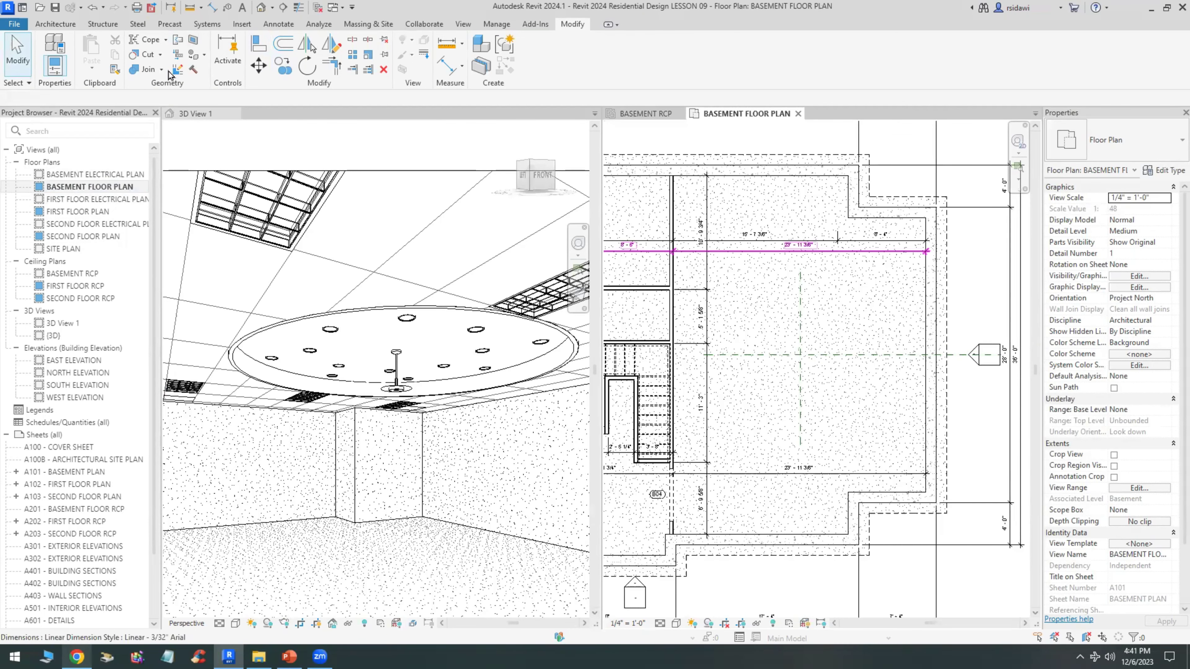
{"action": "left_click", "coordinate": [55, 23]}
{"action": "key", "text": "c"}
{"action": "key", "text": "m"}
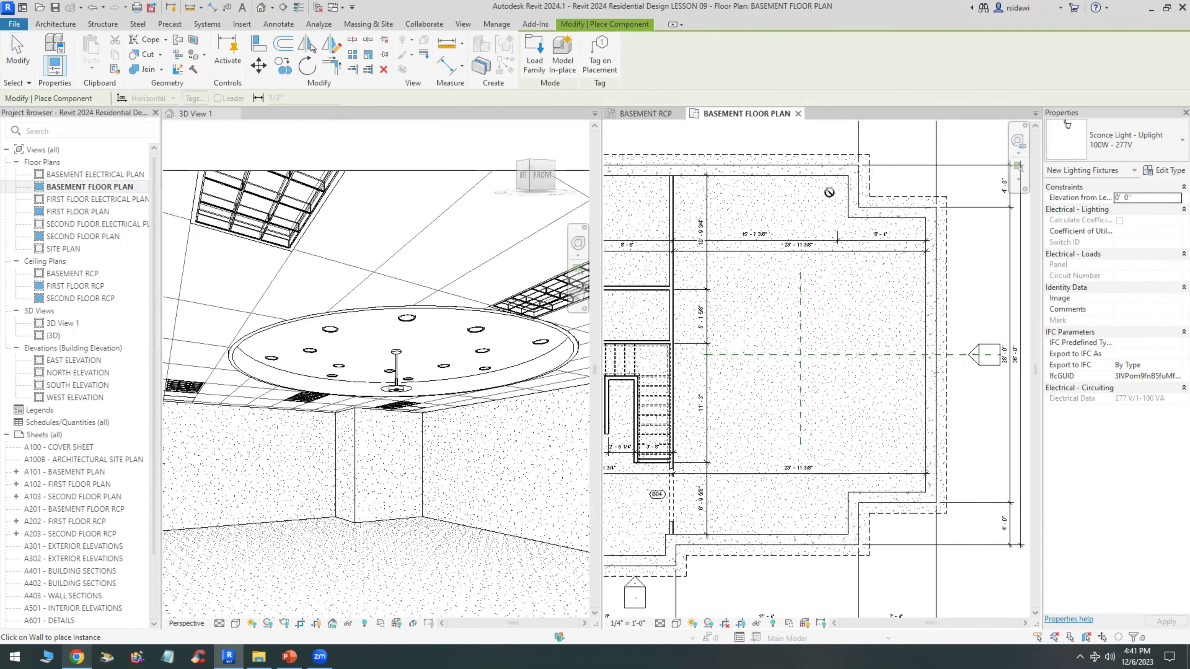
{"action": "left_click", "coordinate": [847, 195]}
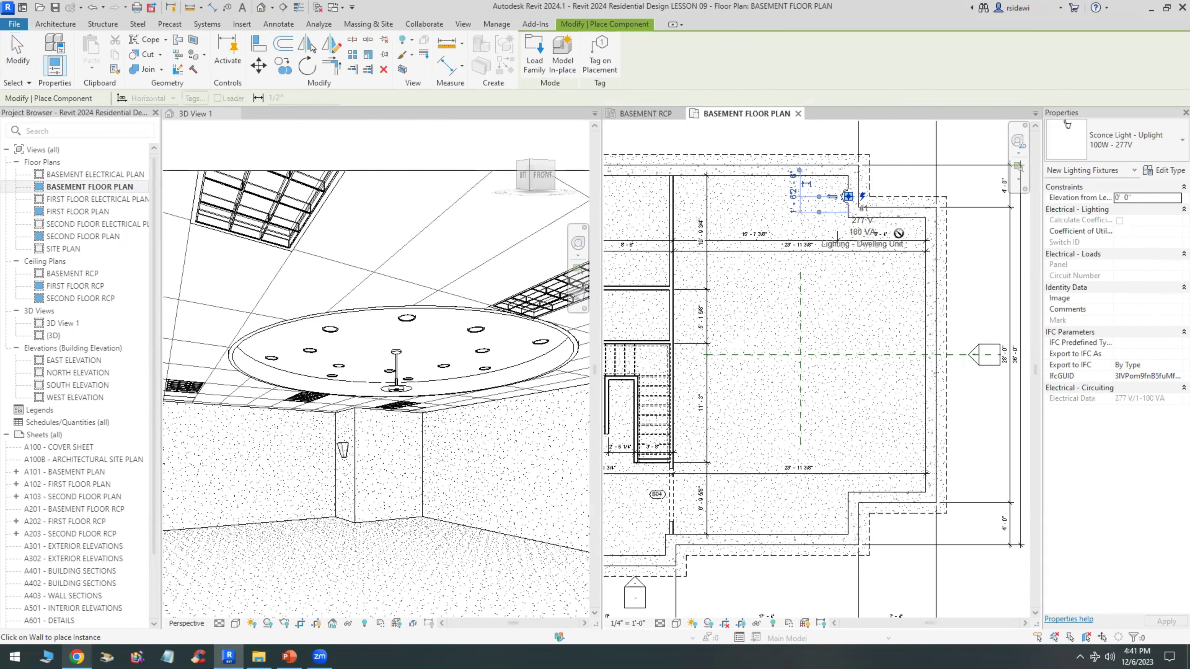
{"action": "left_click", "coordinate": [848, 196]}
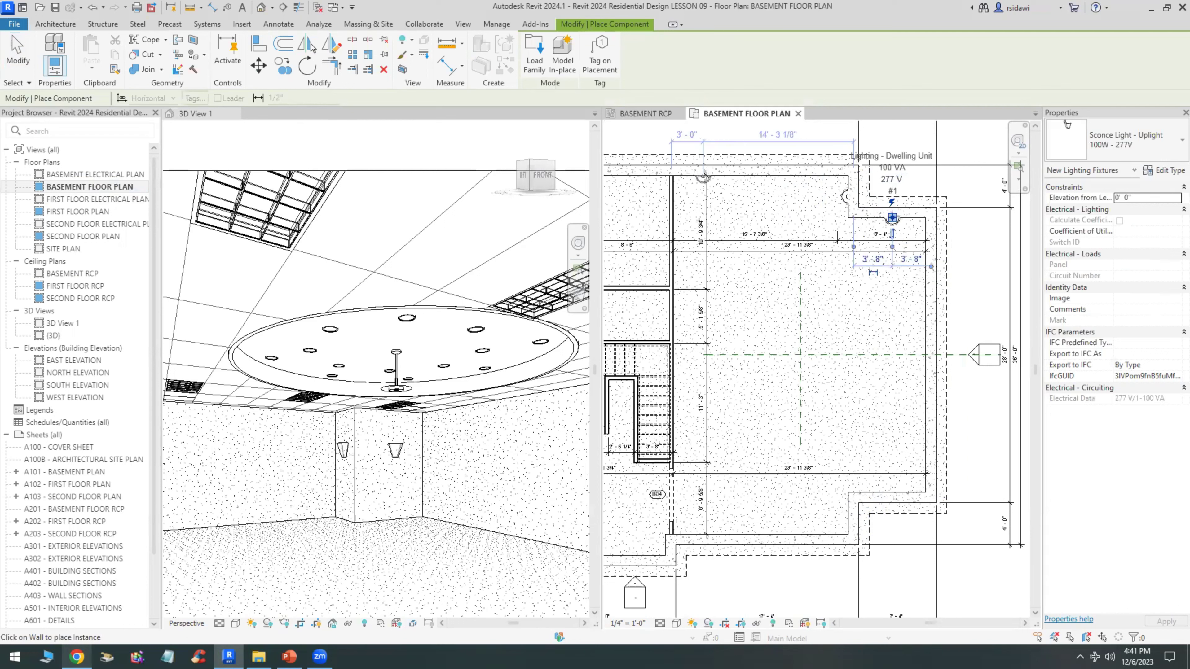
{"action": "left_click", "coordinate": [892, 218]}
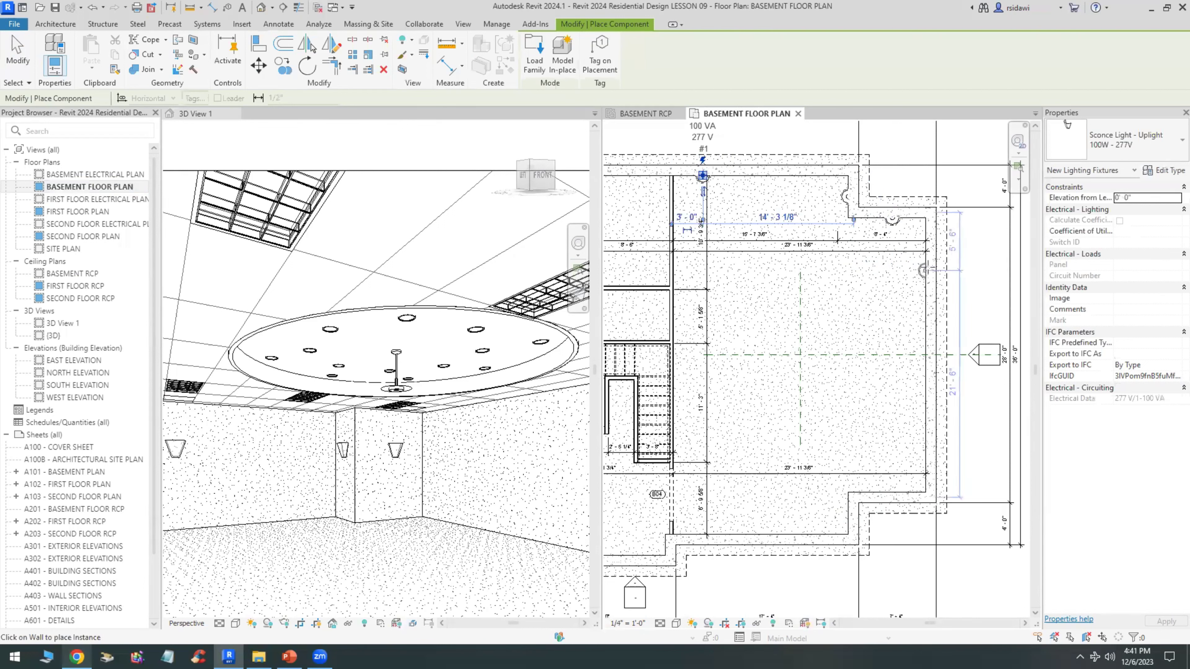
{"action": "left_click", "coordinate": [703, 179]}
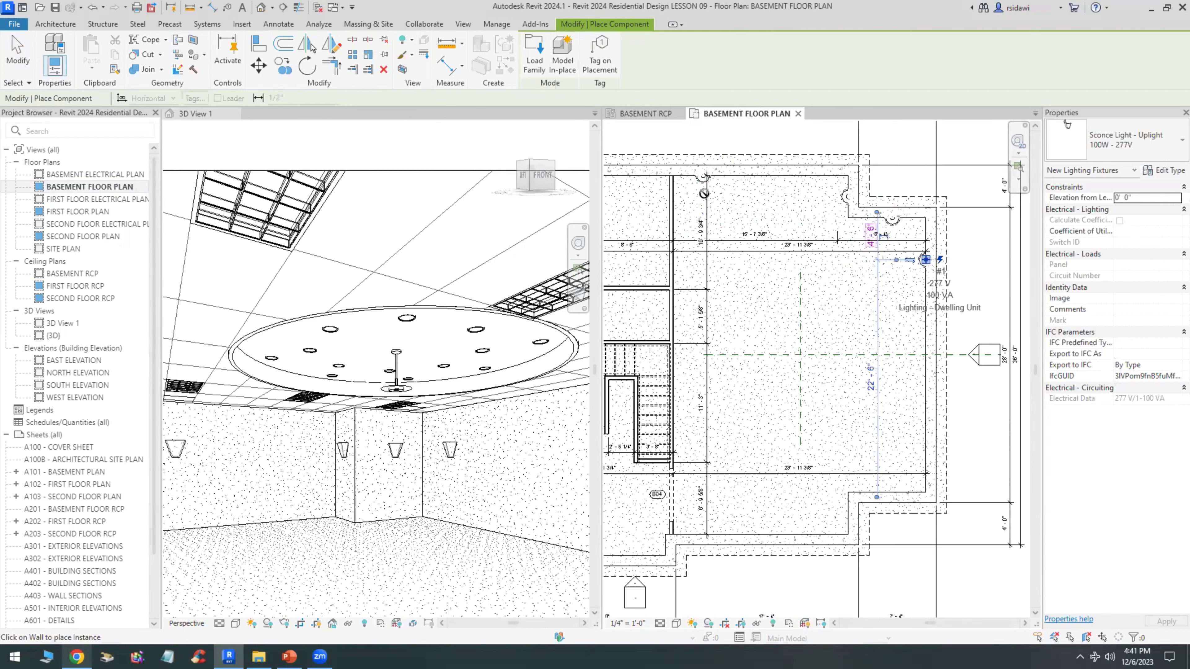
{"action": "left_click", "coordinate": [925, 259]}
{"action": "key", "text": "Escape"}
{"action": "key", "text": "Escape"}
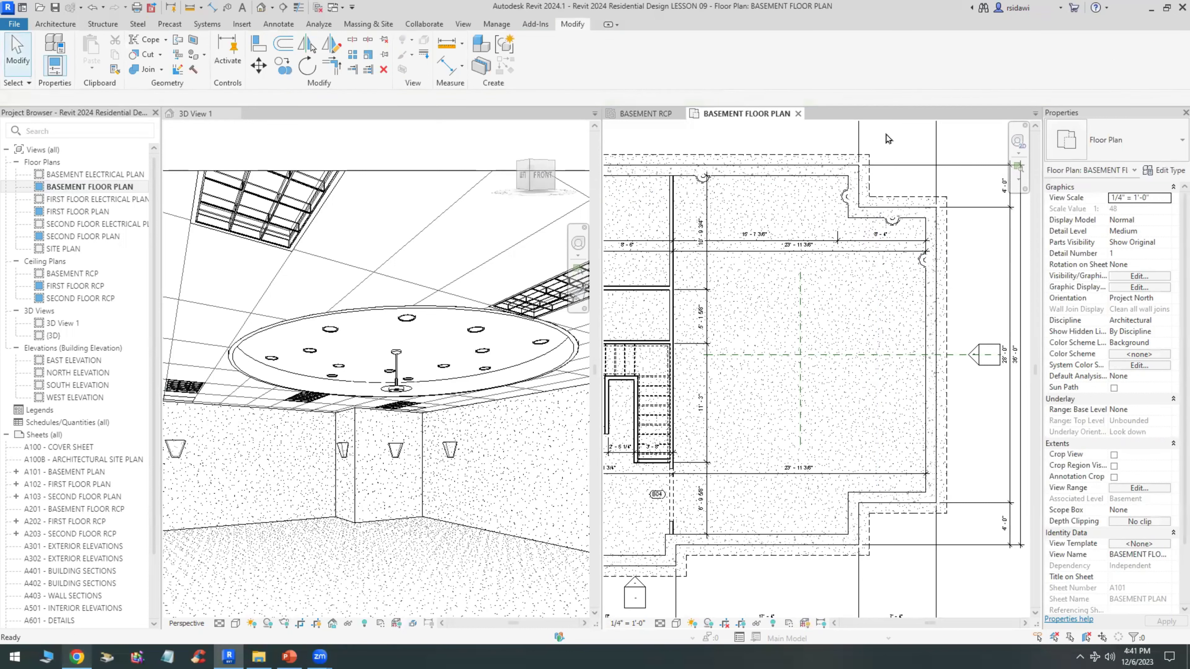
Select all visible sconces and mirror copies of them across the room's centre reference plane
{"action": "left_click", "coordinate": [702, 177]}
{"action": "right_click", "coordinate": [703, 177]}
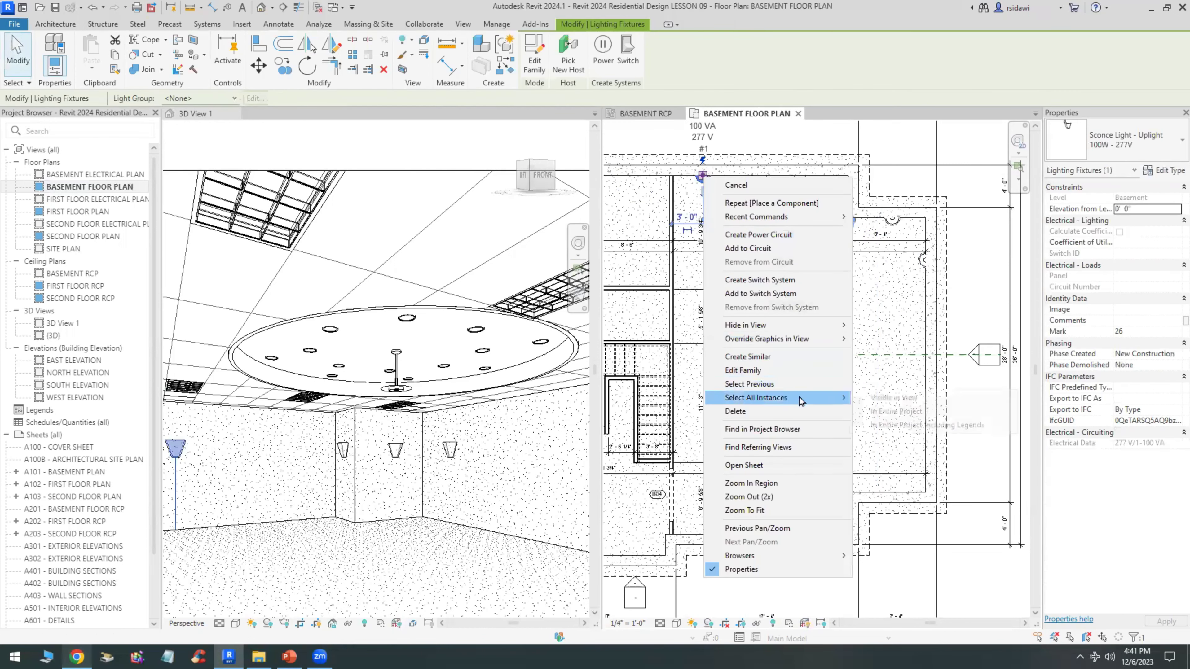
{"action": "left_click", "coordinate": [867, 398]}
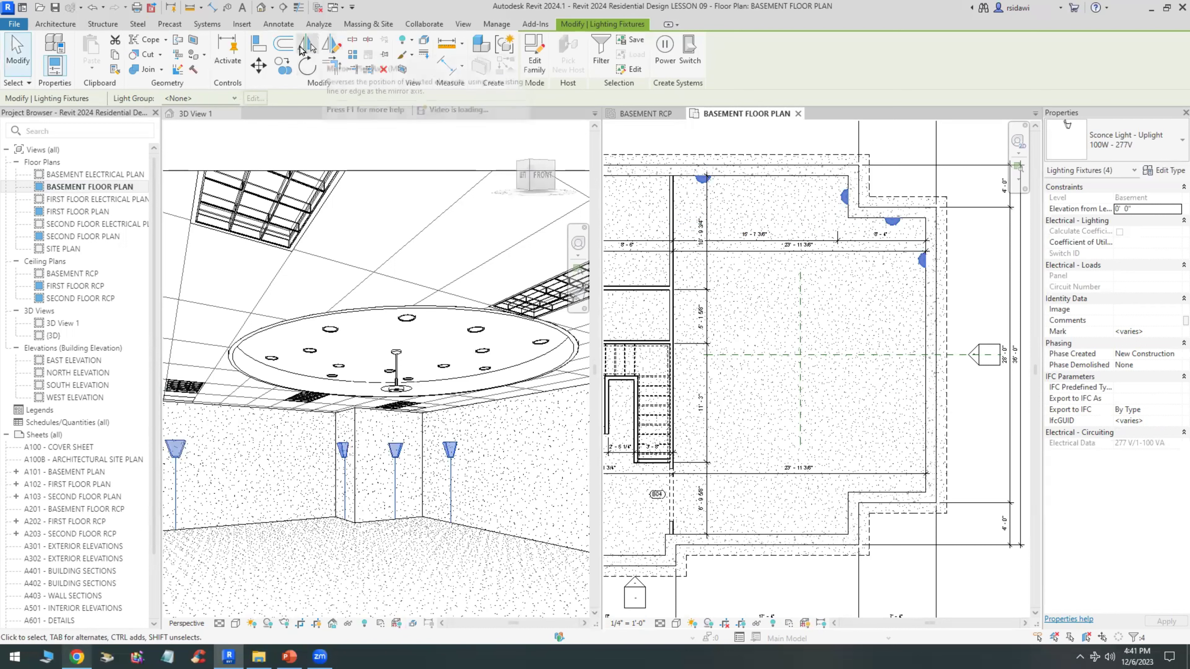
{"action": "left_click", "coordinate": [305, 45]}
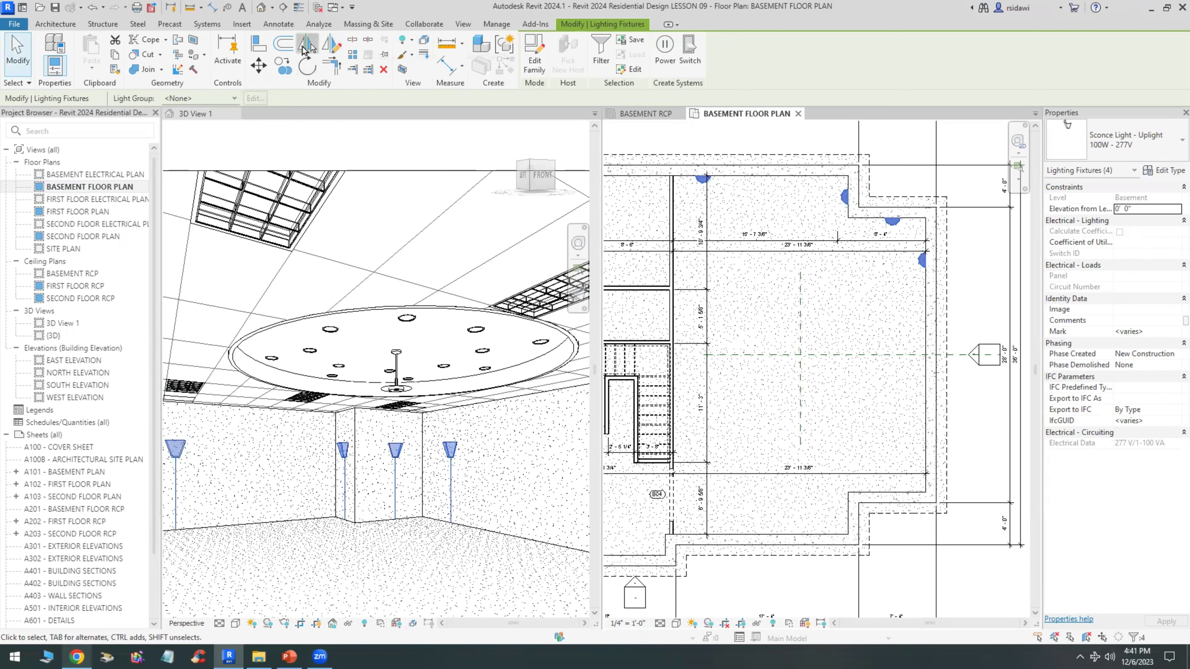
{"action": "left_click", "coordinate": [740, 354]}
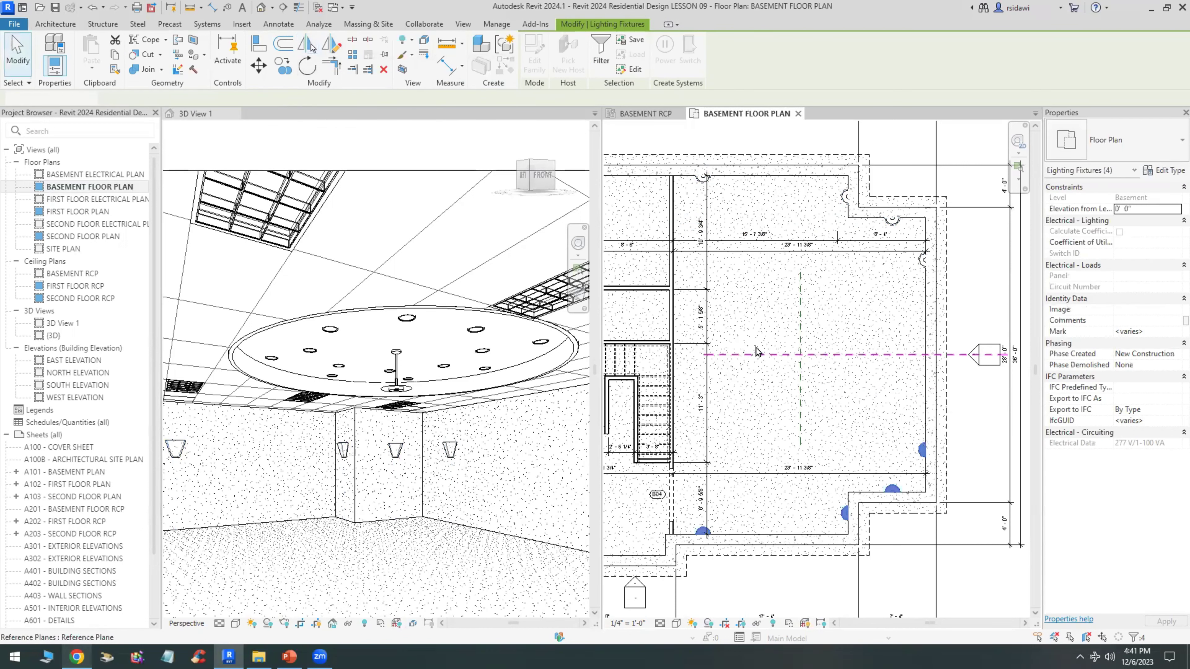
{"action": "left_click", "coordinate": [983, 268]}
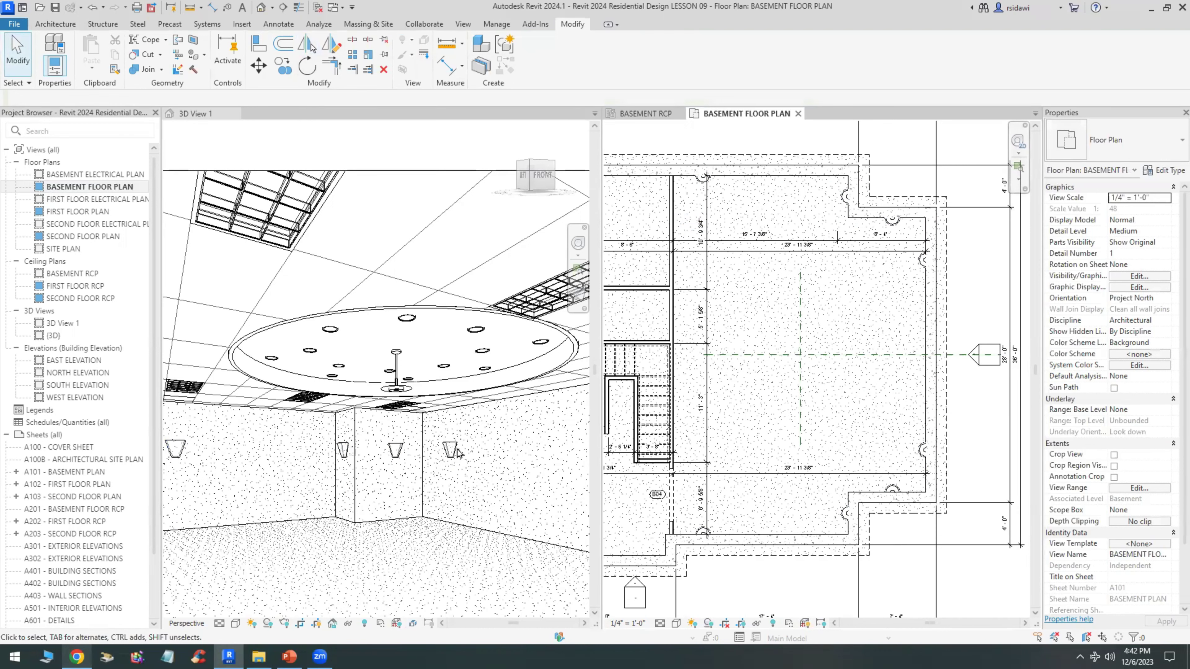
Return to the Basement RCP, then open SECOND FLOOR RCP from Ceiling Plans
{"action": "left_click", "coordinate": [652, 121]}
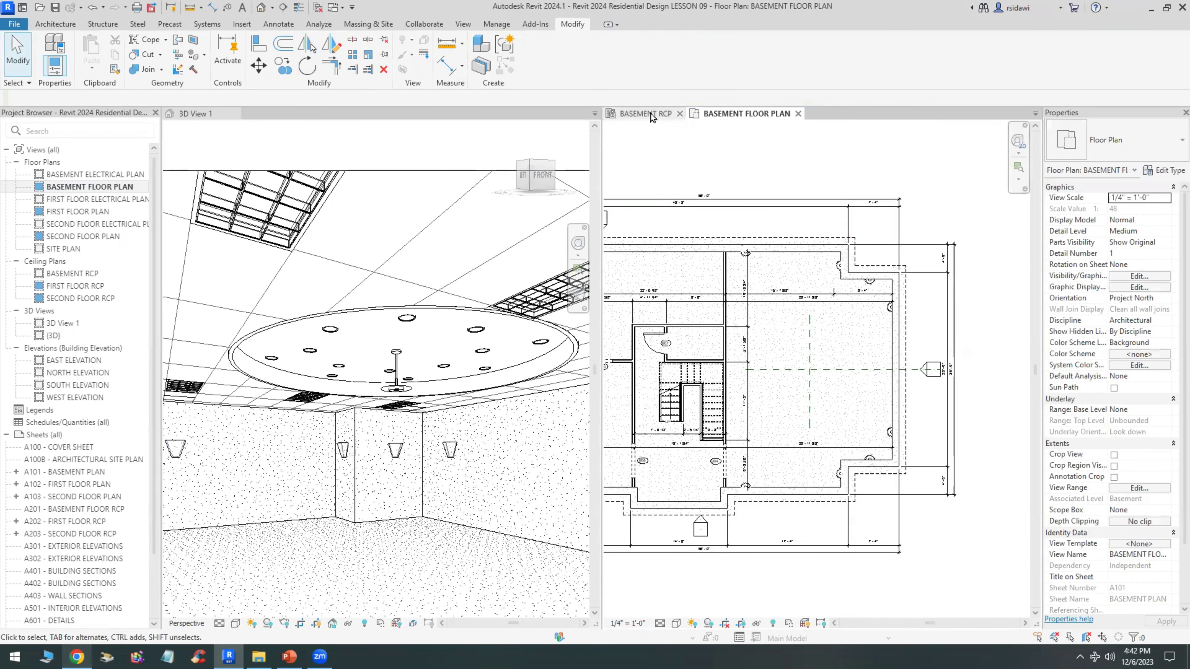
{"action": "scroll", "coordinate": [1012, 497], "scroll_direction": "down", "scroll_amount": 3}
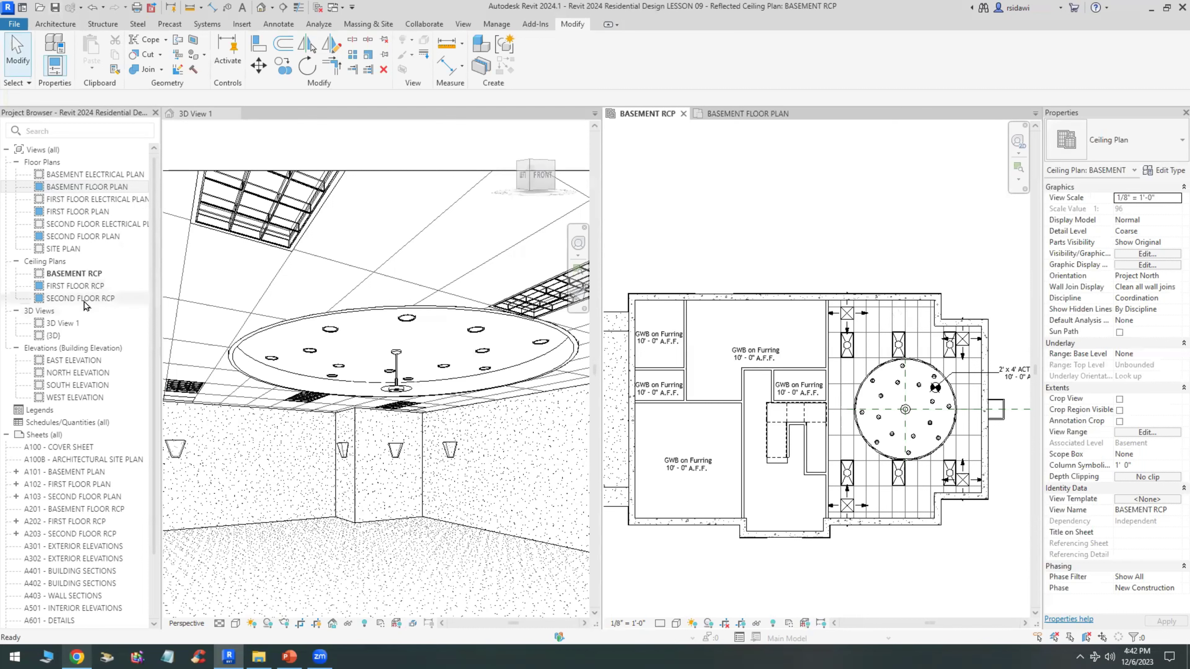
{"action": "double_click", "coordinate": [82, 298]}
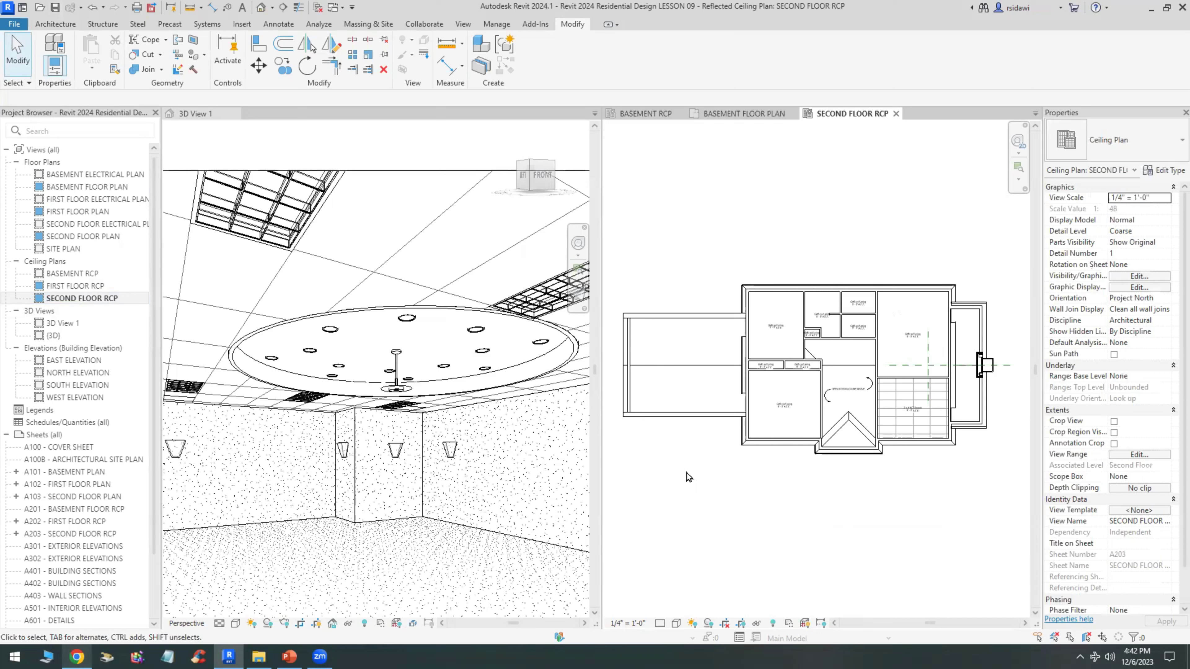
Switch 3D View 1 to Shaded and back to Hidden Line, then zoom out to show the whole basement room
{"action": "left_click", "coordinate": [235, 623]}
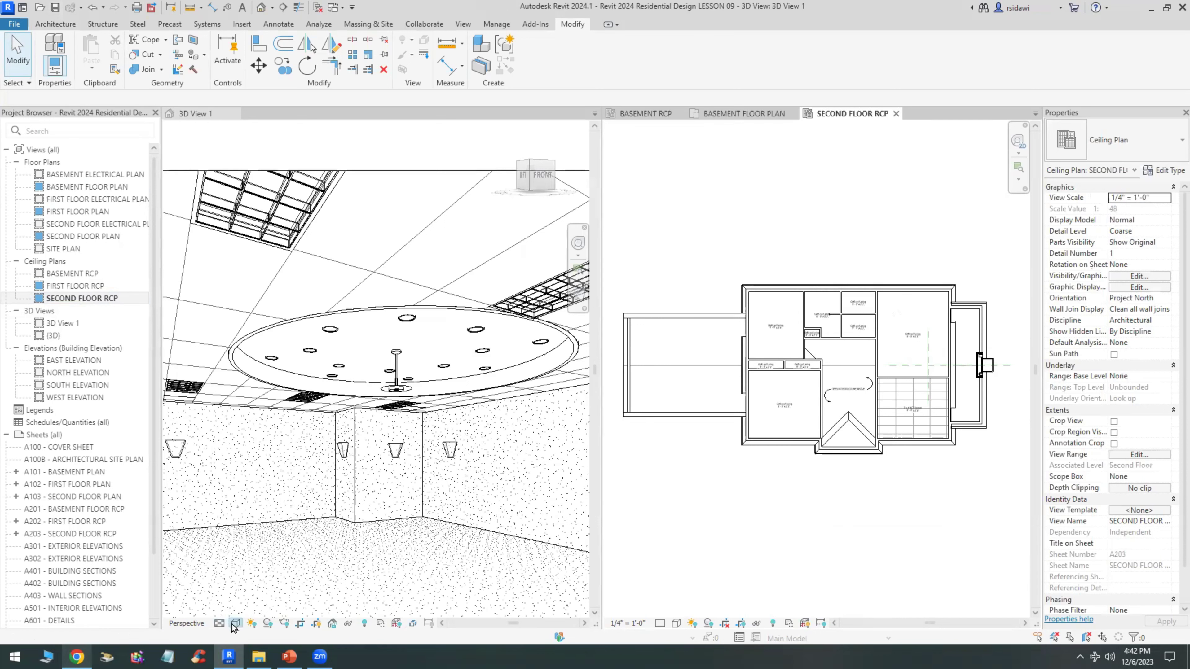
{"action": "left_click", "coordinate": [254, 573]}
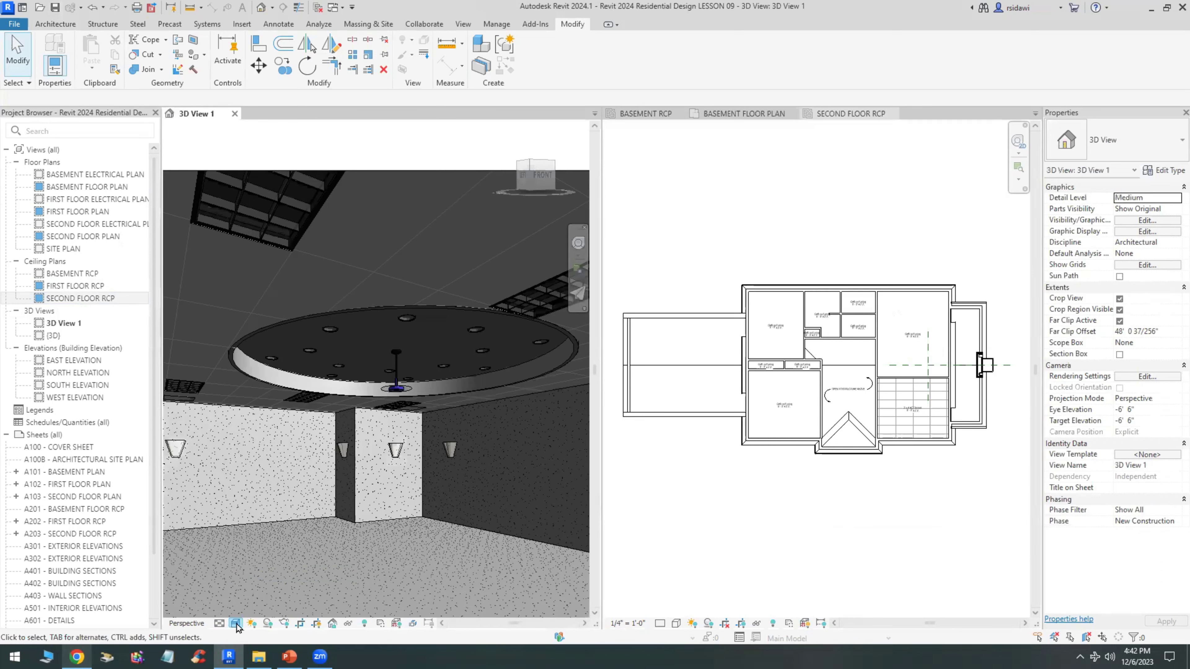
{"action": "left_click", "coordinate": [235, 624]}
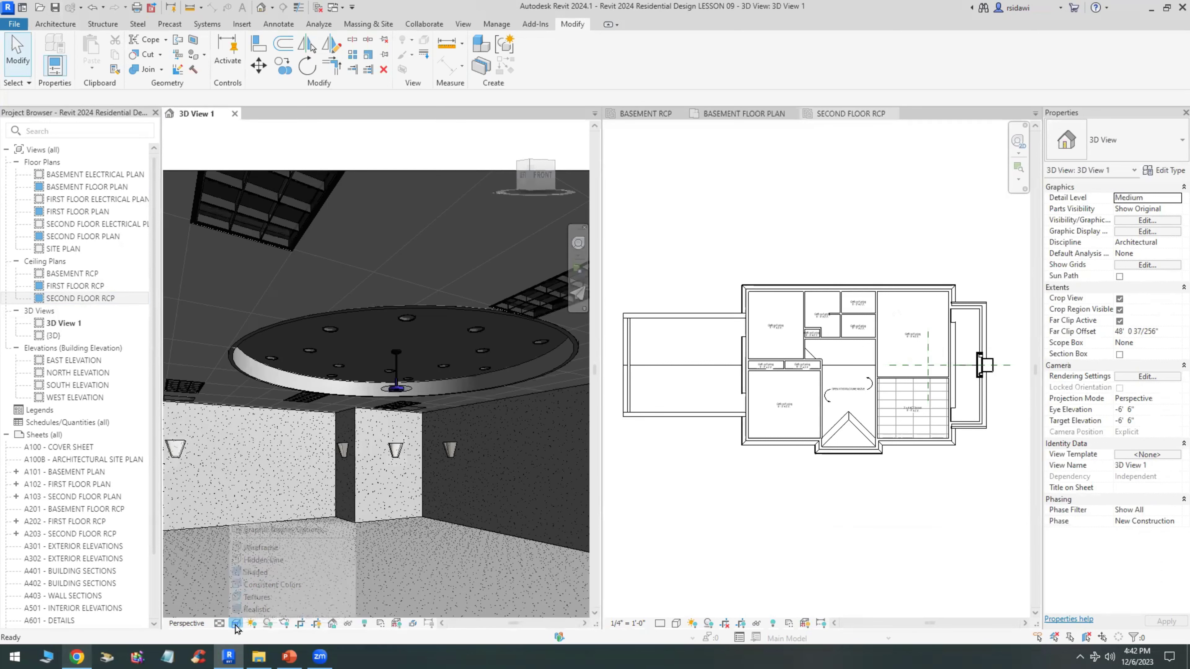
{"action": "left_click", "coordinate": [256, 563]}
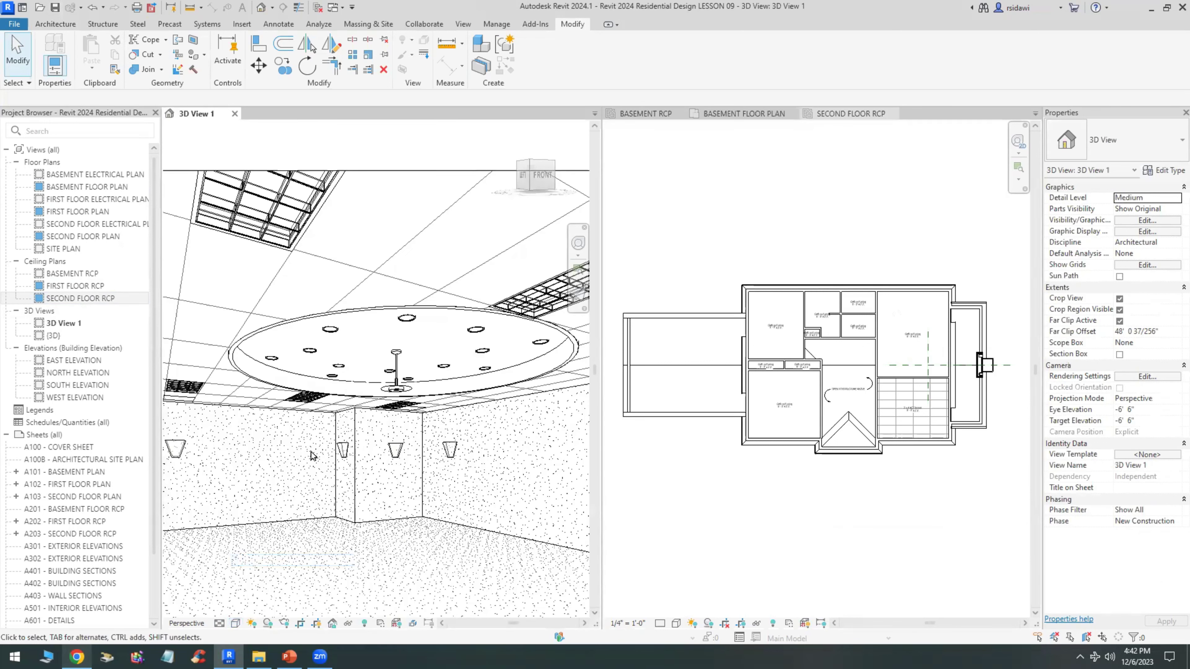
{"action": "scroll", "coordinate": [314, 422], "scroll_direction": "down", "scroll_amount": 1}
{"action": "scroll", "coordinate": [313, 422], "scroll_direction": "down", "scroll_amount": 1}
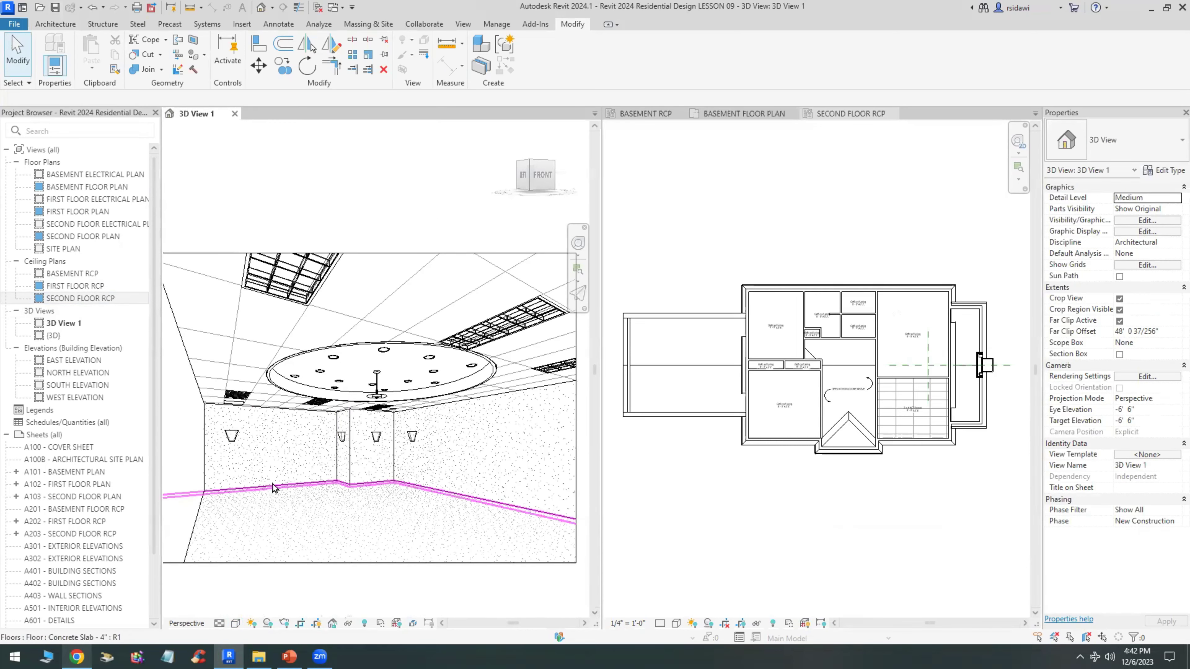
{"action": "left_click", "coordinate": [674, 484]}
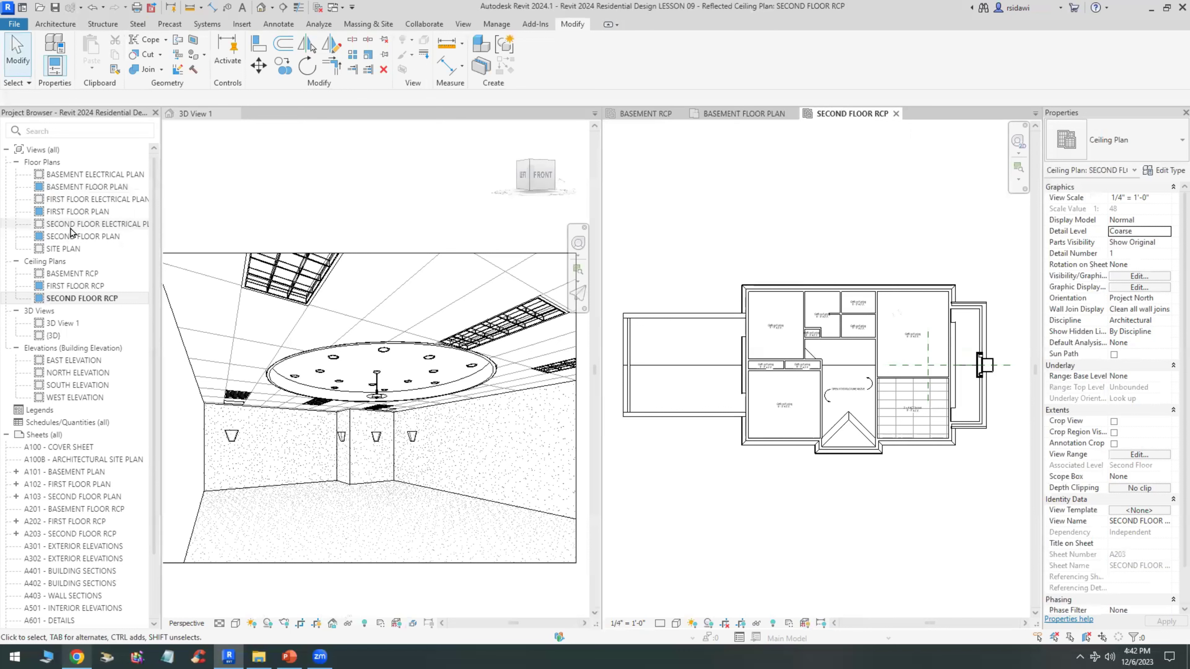
{"action": "mouse_move", "coordinate": [743, 113]}
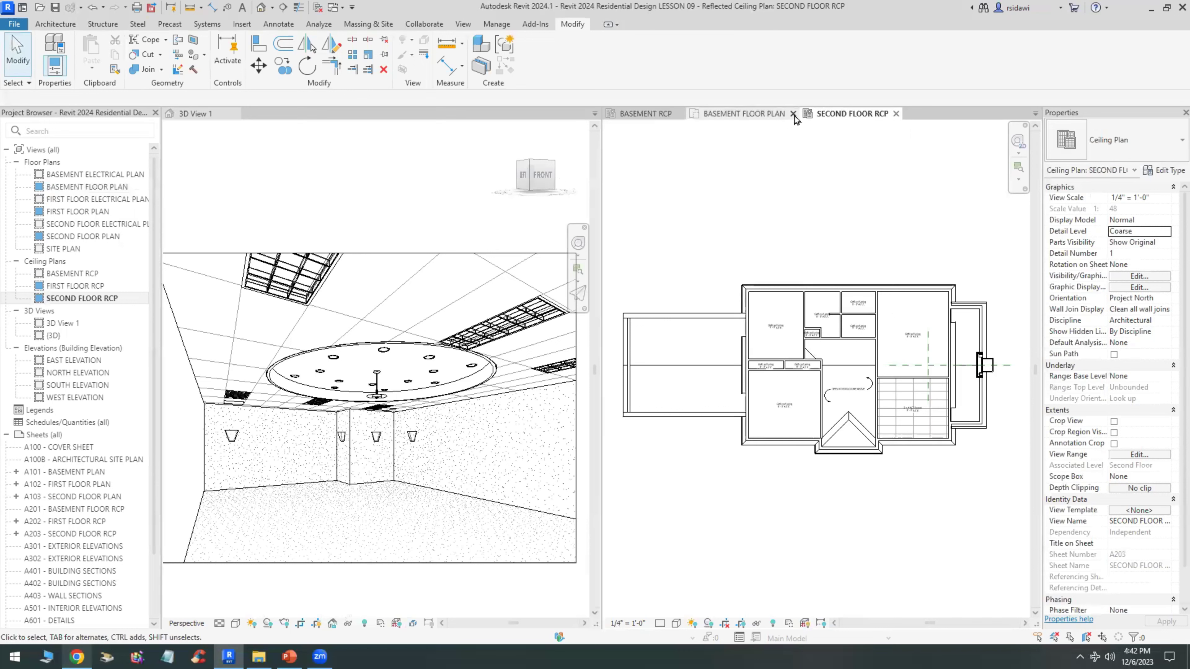
Close the Basement Floor Plan view and bring up the Basement RCP
{"action": "left_click", "coordinate": [793, 115]}
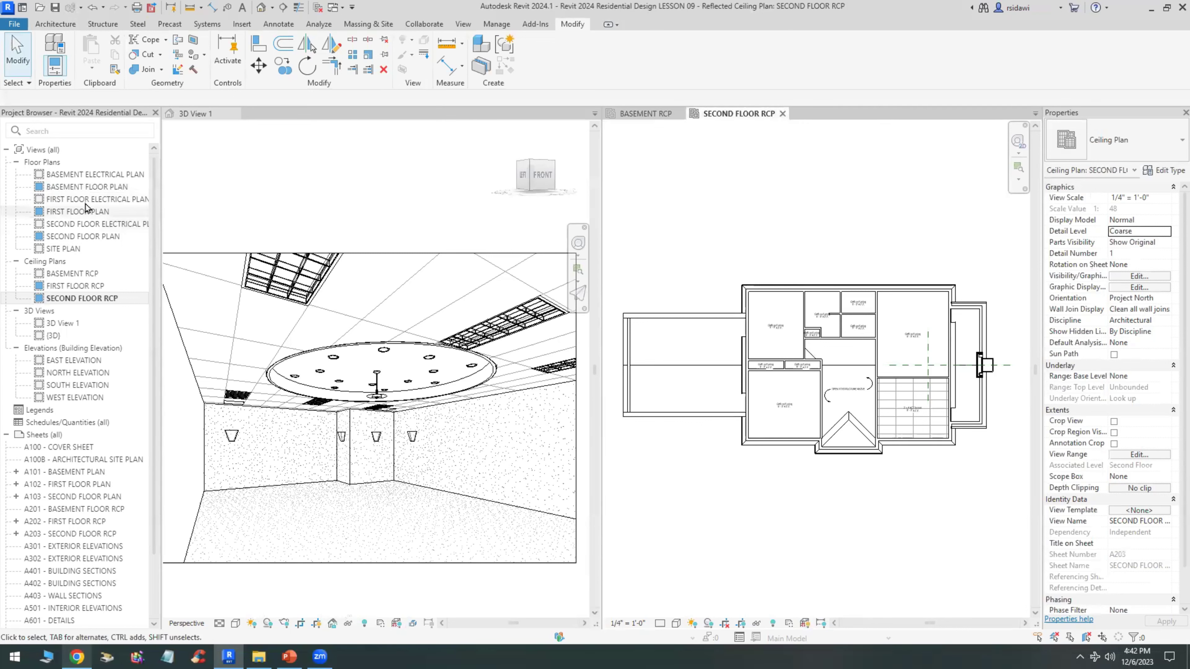
{"action": "double_click", "coordinate": [84, 186]}
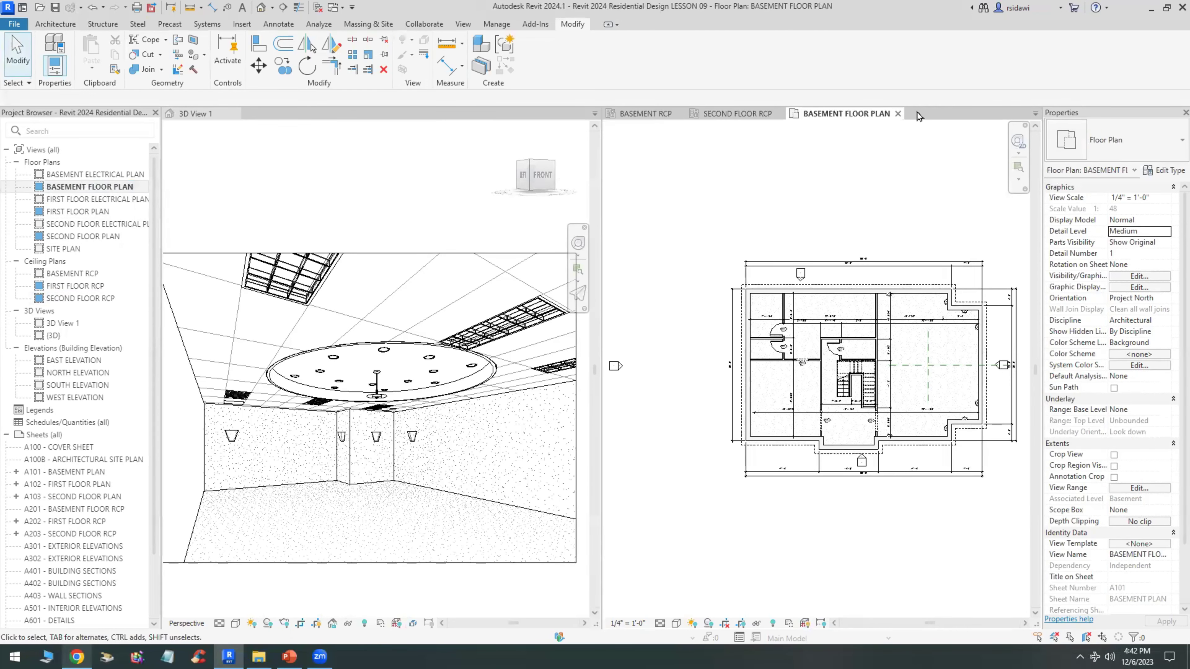
{"action": "left_click", "coordinate": [897, 114]}
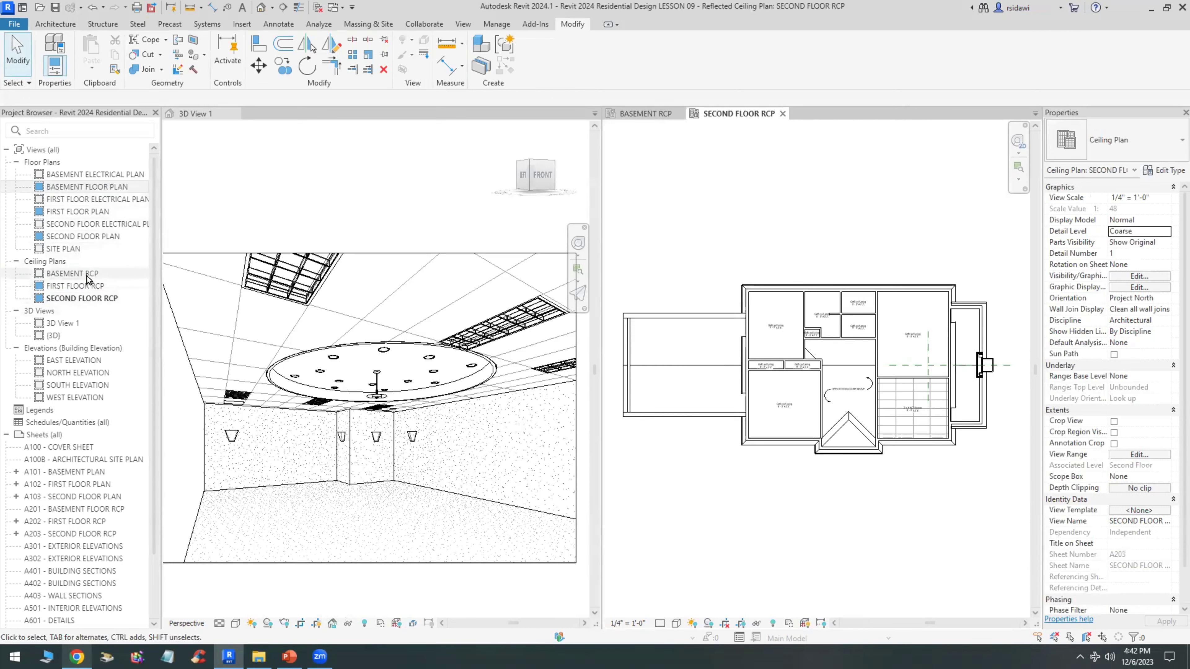
{"action": "double_click", "coordinate": [73, 274]}
Open First Floor RCP and 3D View 1, then tile all open views with WT
{"action": "double_click", "coordinate": [77, 286]}
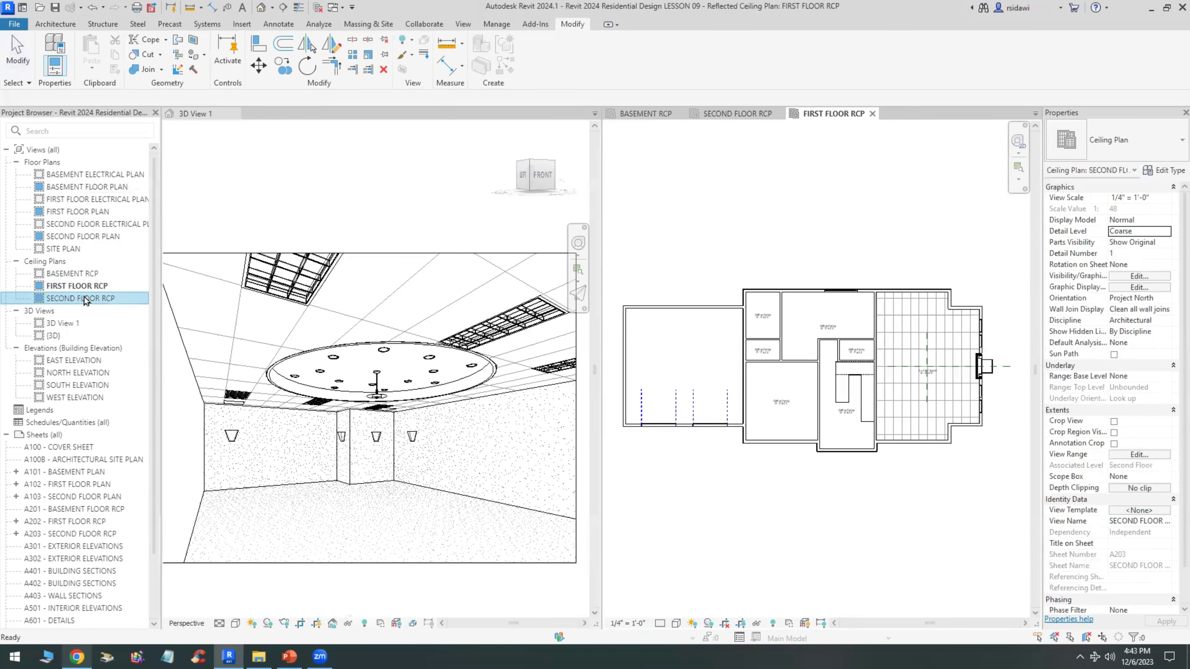
{"action": "left_click", "coordinate": [64, 324]}
{"action": "double_click", "coordinate": [64, 325]}
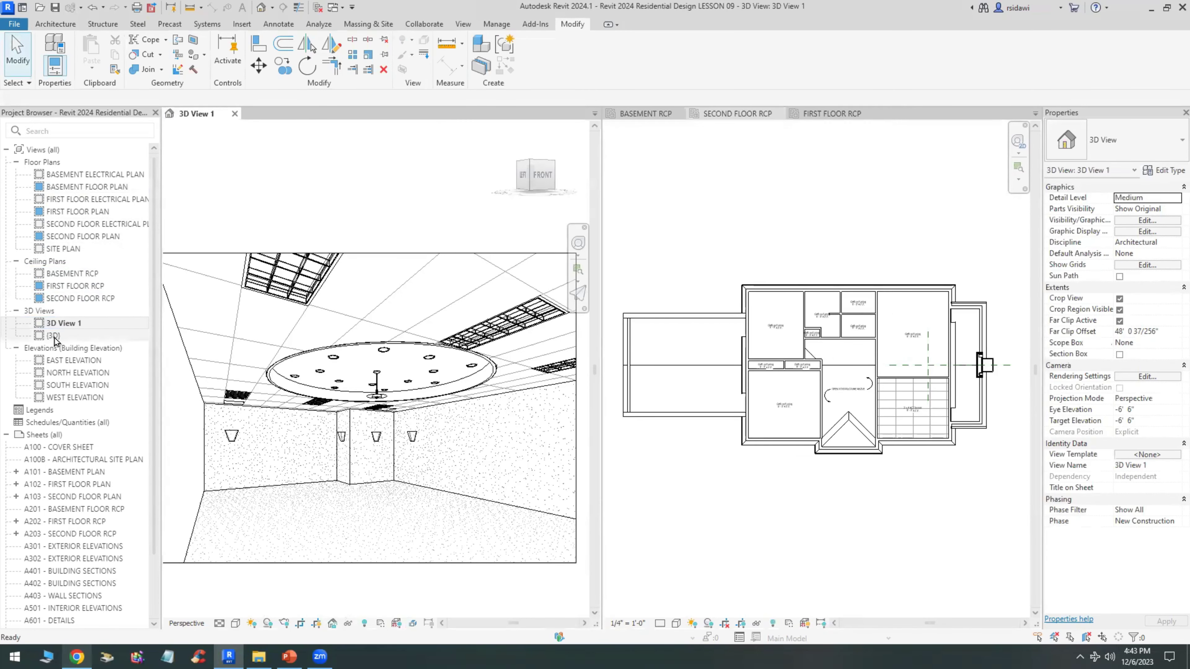
{"action": "left_click", "coordinate": [699, 206]}
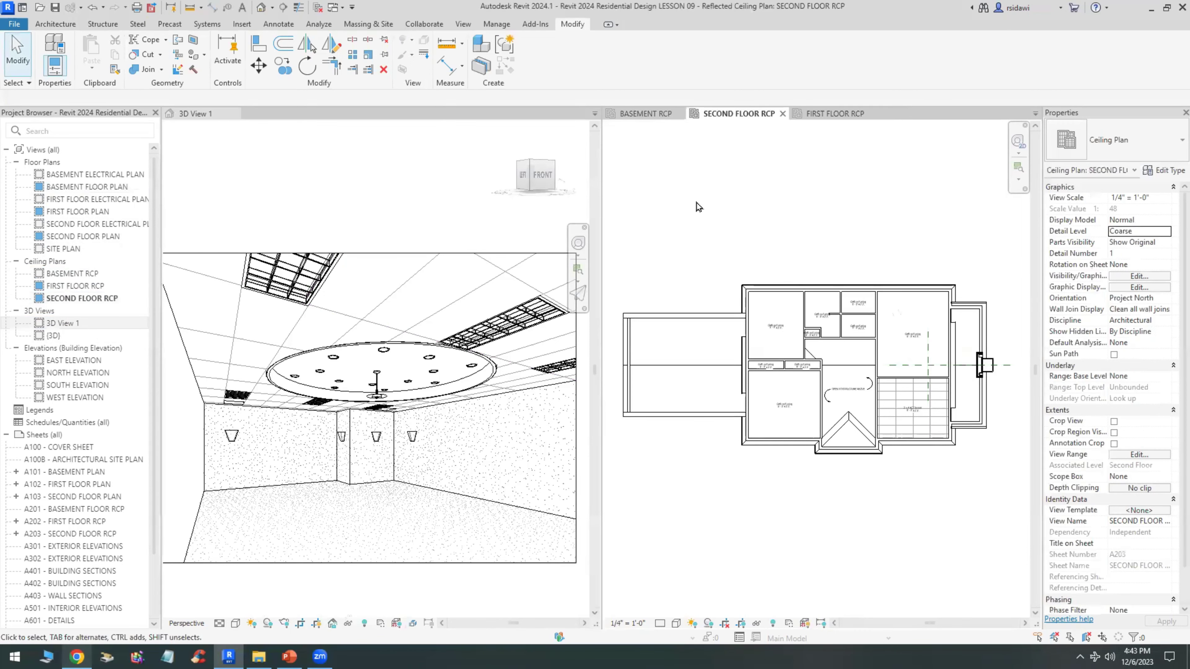
{"action": "key", "text": "w"}
{"action": "key", "text": "t"}
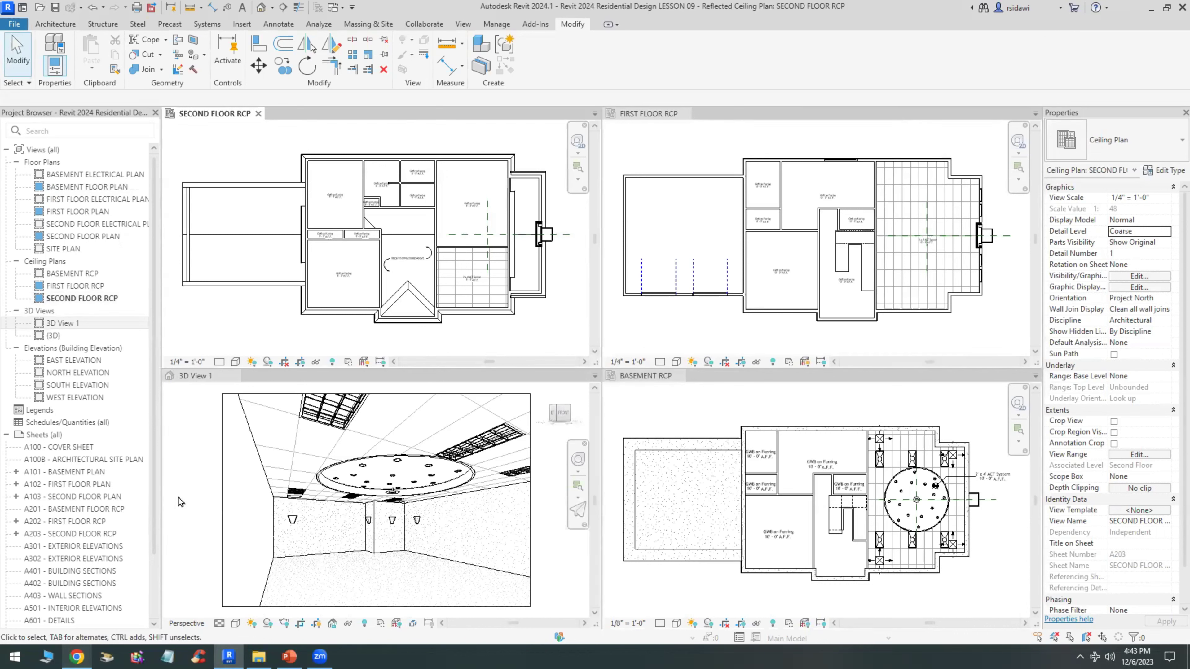
Turn on Show Ambient Shadows for 3D View 1 in Graphic Display Options
{"action": "left_click", "coordinate": [236, 623]}
{"action": "left_click", "coordinate": [261, 532]}
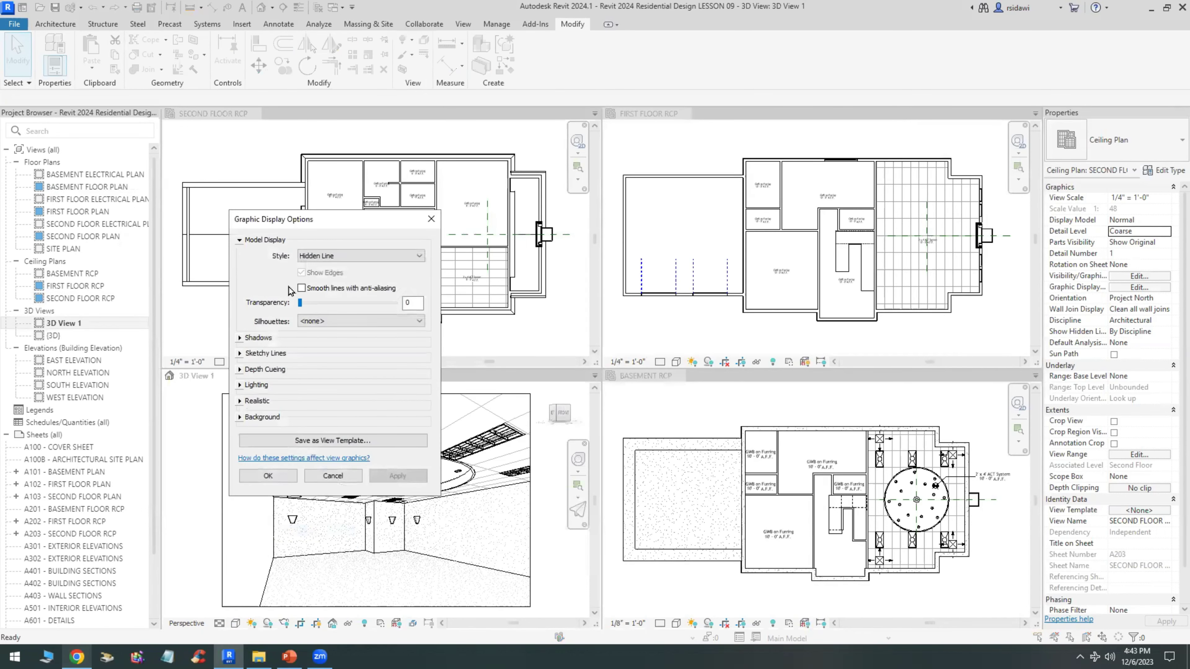
{"action": "left_click", "coordinate": [241, 340]}
{"action": "left_click", "coordinate": [301, 361]}
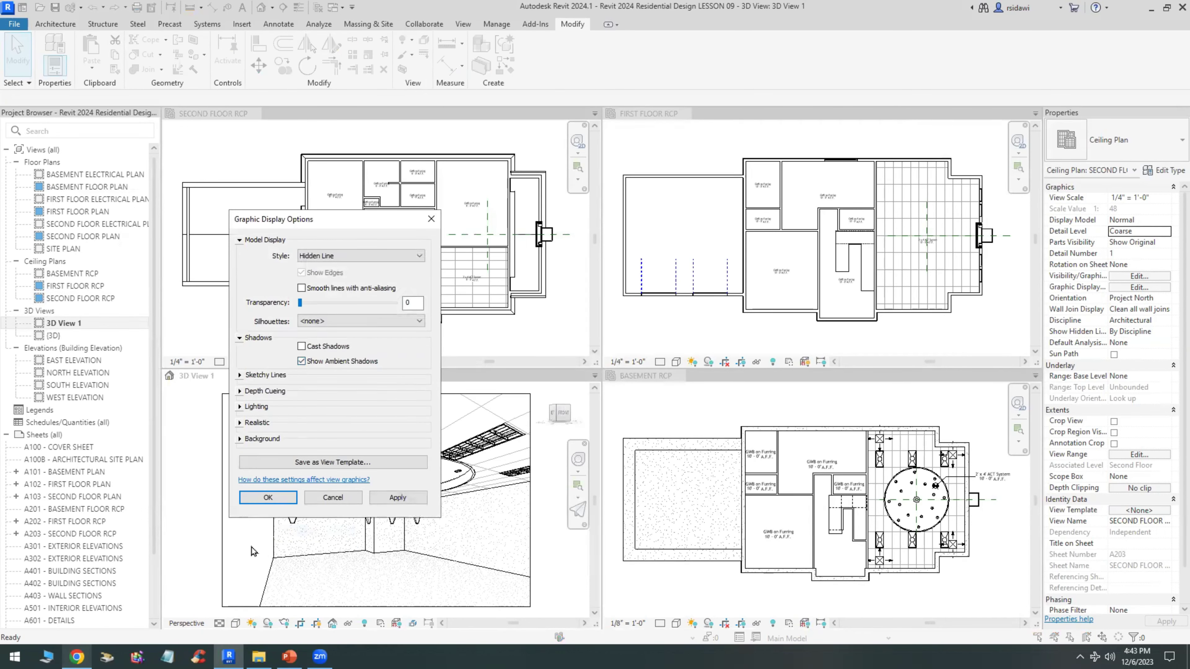
{"action": "left_click", "coordinate": [268, 498]}
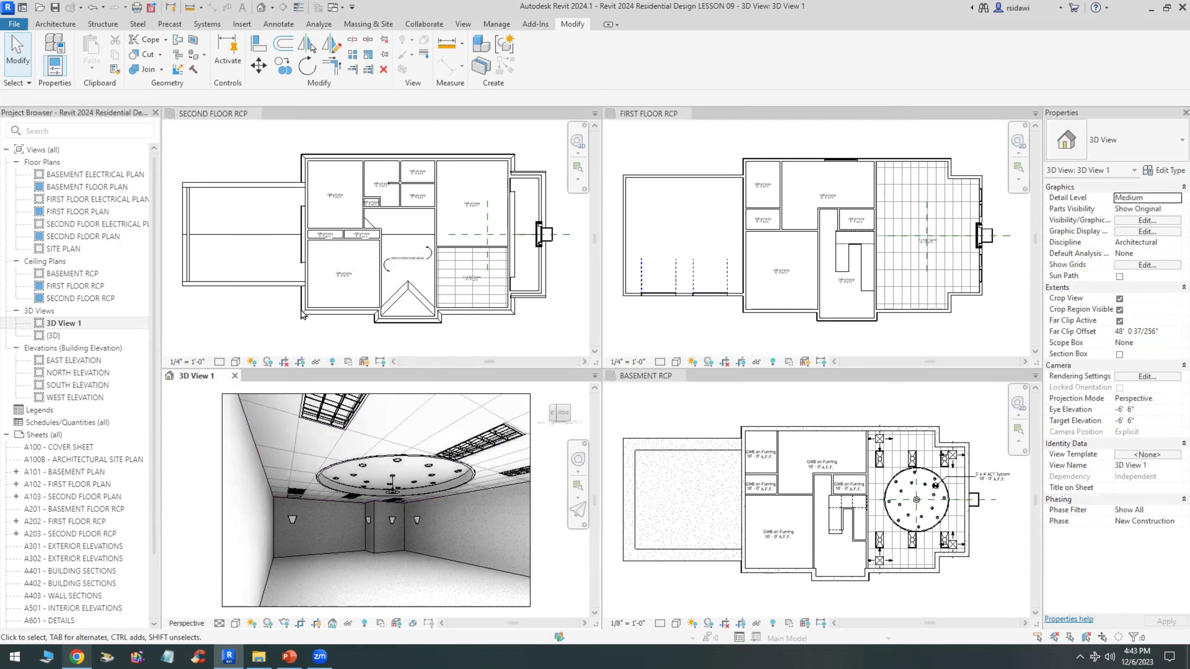
Zoom the Basement RCP to a region around the ceiling and centre it in its pane
{"action": "left_click", "coordinate": [264, 321]}
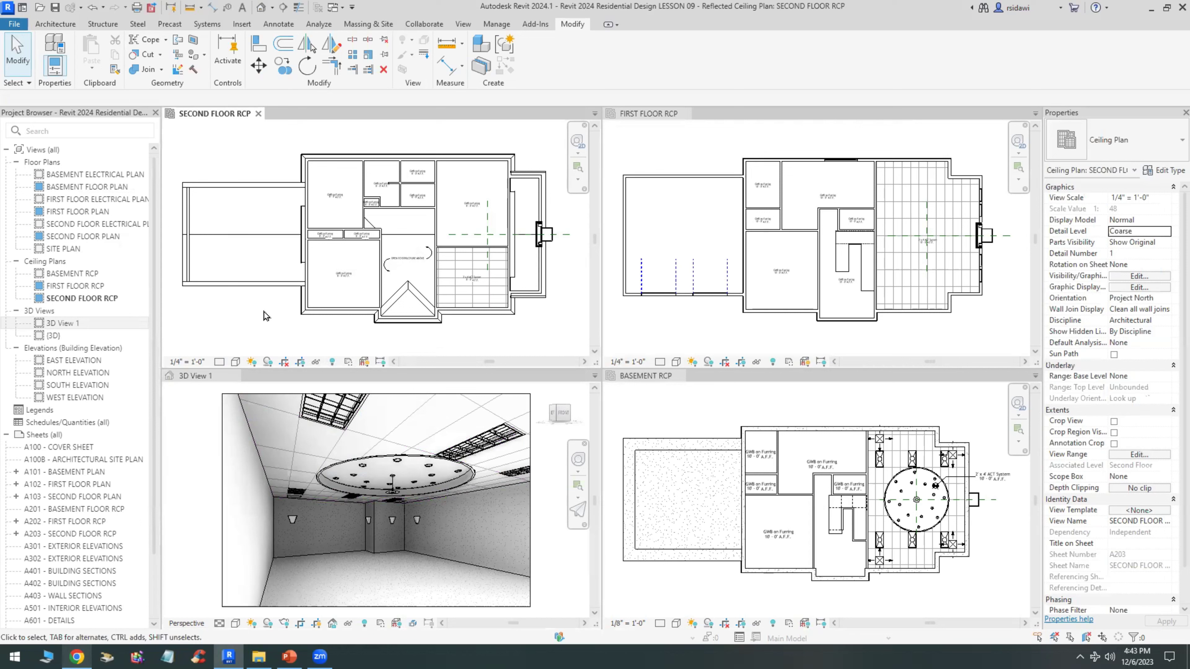
{"action": "right_click", "coordinate": [902, 598]}
{"action": "left_click", "coordinate": [944, 501]}
{"action": "left_click_drag", "start_coordinate": [722, 406], "coordinate": [990, 581]}
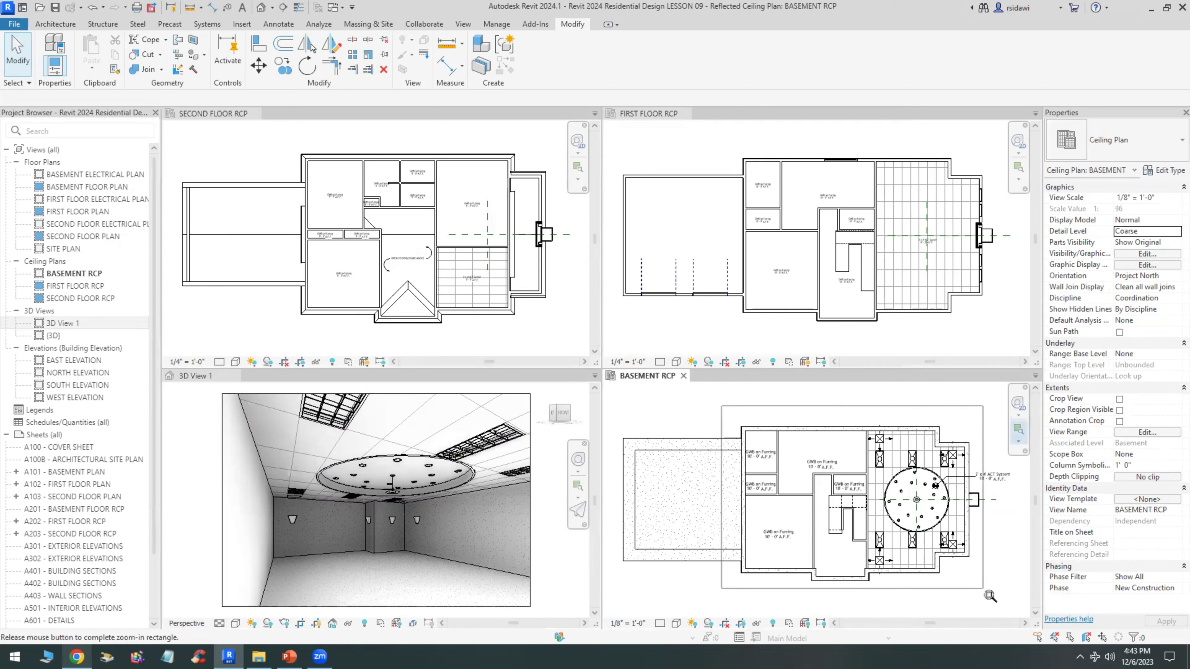
{"action": "left_click_drag", "start_coordinate": [996, 588], "coordinate": [990, 587]}
{"action": "middle_click_drag", "start_coordinate": [999, 578], "coordinate": [972, 574]}
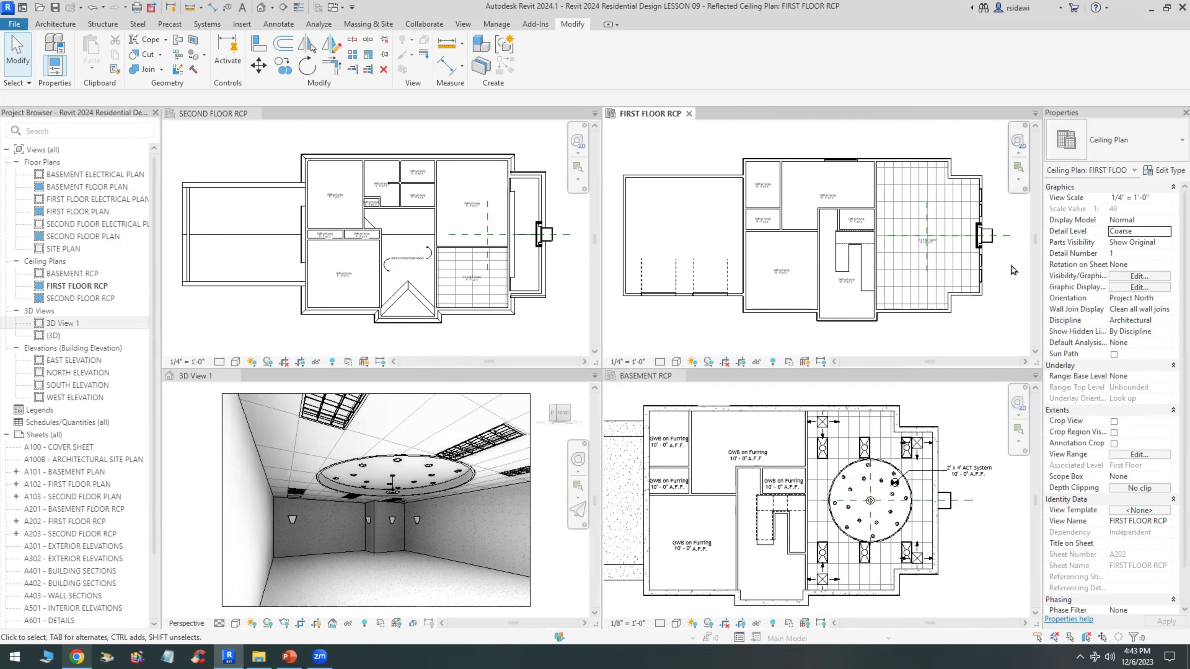
Zoom in and centre the First Floor and Second Floor RCPs in their panes
{"action": "left_click", "coordinate": [956, 304]}
{"action": "scroll", "coordinate": [994, 230], "scroll_direction": "up", "scroll_amount": 2}
{"action": "middle_click_drag", "start_coordinate": [1018, 309], "coordinate": [1010, 311]}
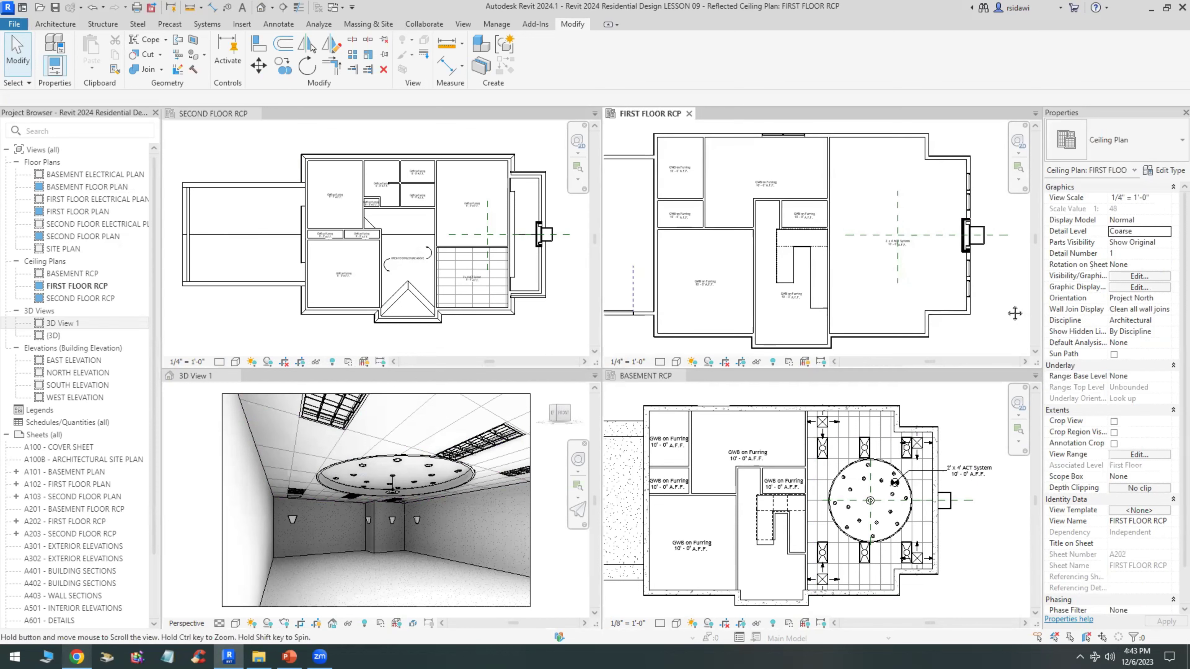
{"action": "left_click", "coordinate": [577, 266]}
{"action": "scroll", "coordinate": [577, 268], "scroll_direction": "up", "scroll_amount": 2}
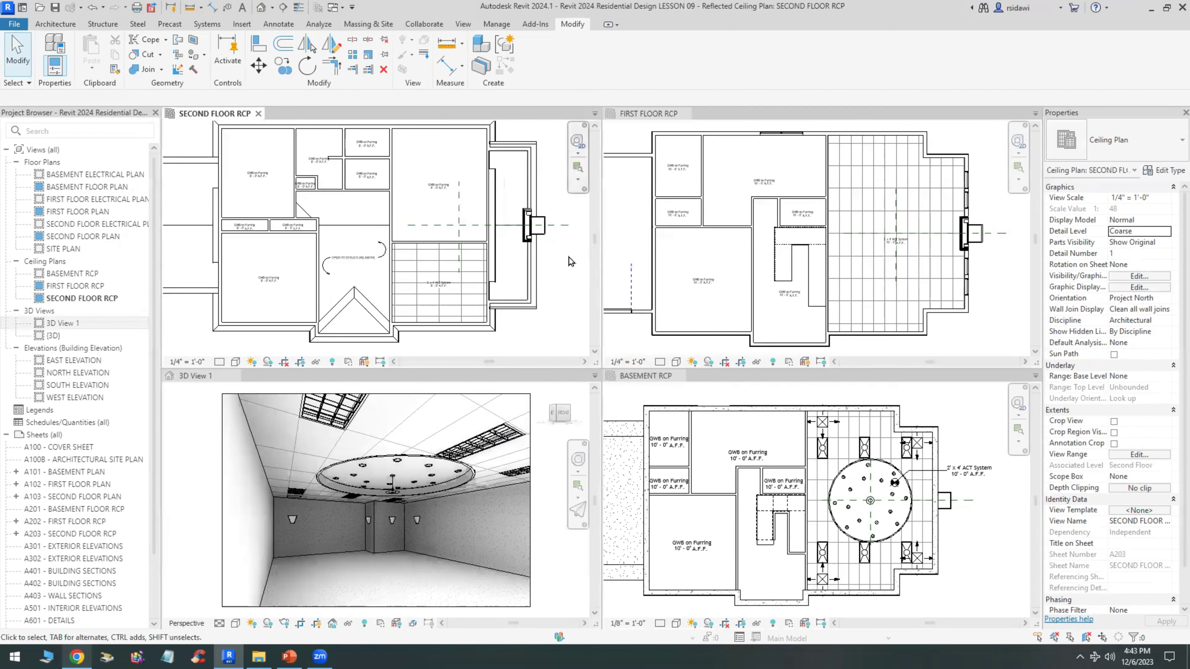
{"action": "middle_click_drag", "start_coordinate": [577, 268], "coordinate": [562, 265]}
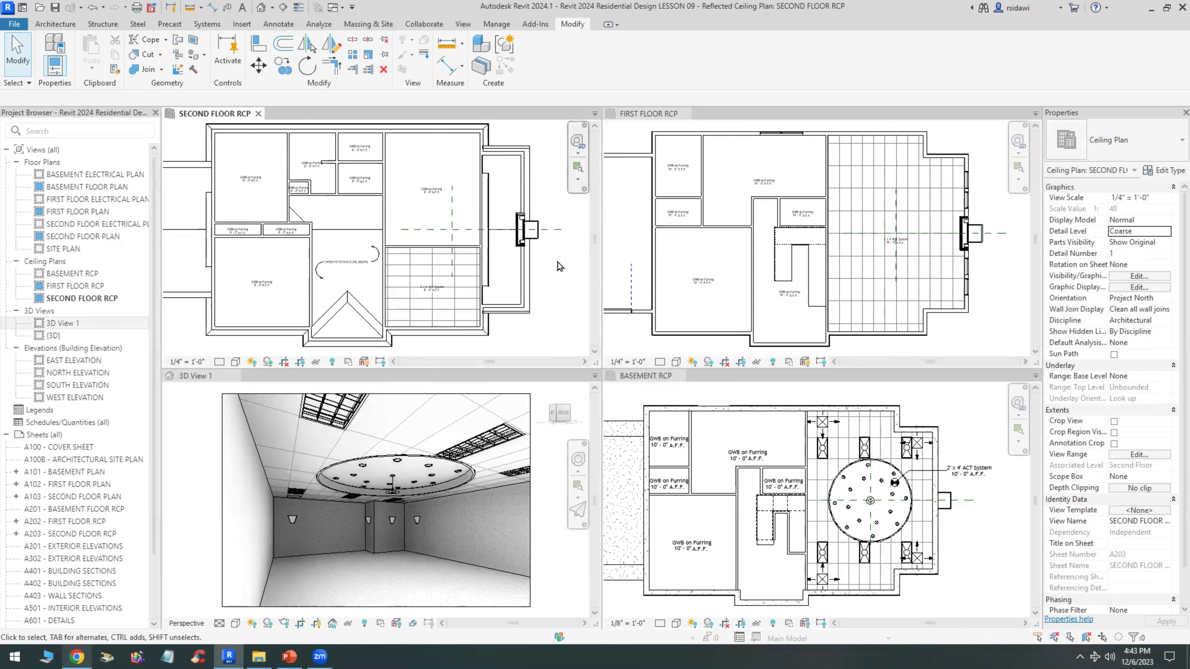